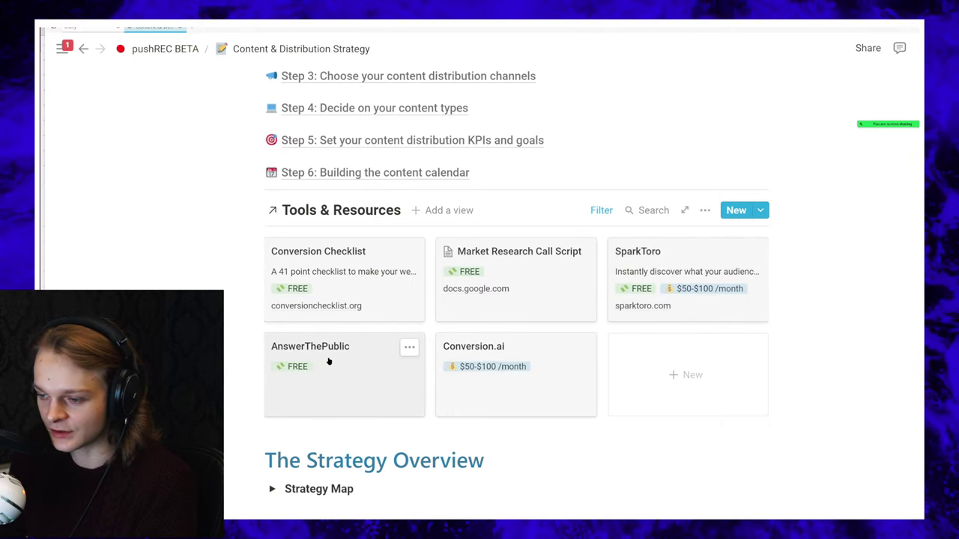
# - Open answerthepublic.com in a new browser tab and search for the topic "trucking"
pyautogui.hotkey('alt', 'Tab')
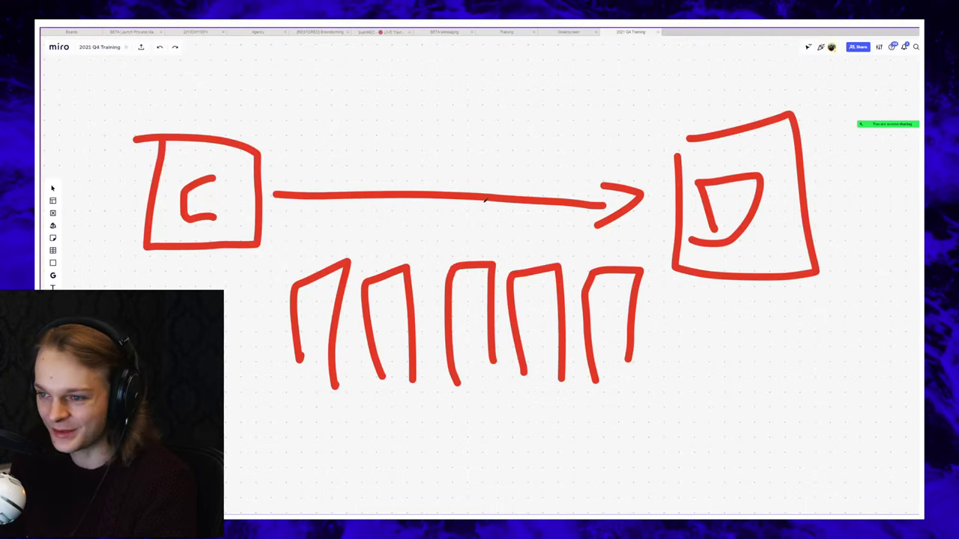
pyautogui.hotkey('alt', 'Tab')
pyautogui.hotkey('ctrl', 't')
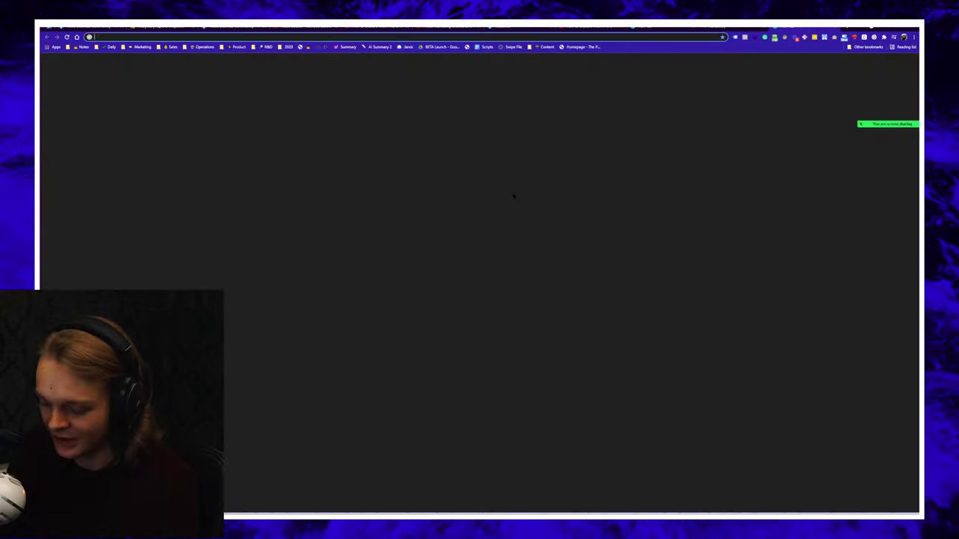
pyautogui.write('answerthepublic.com')
pyautogui.press('Return')
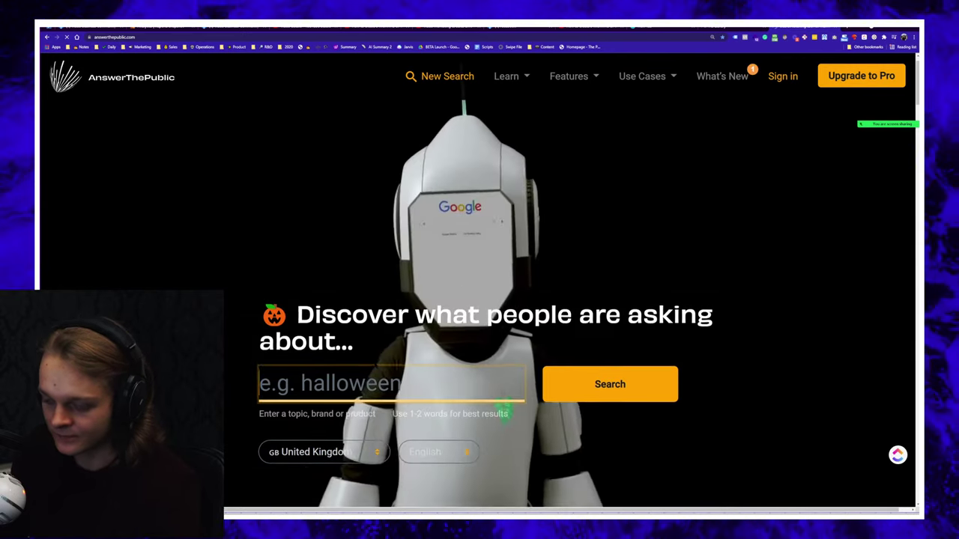
pyautogui.write('trucking')
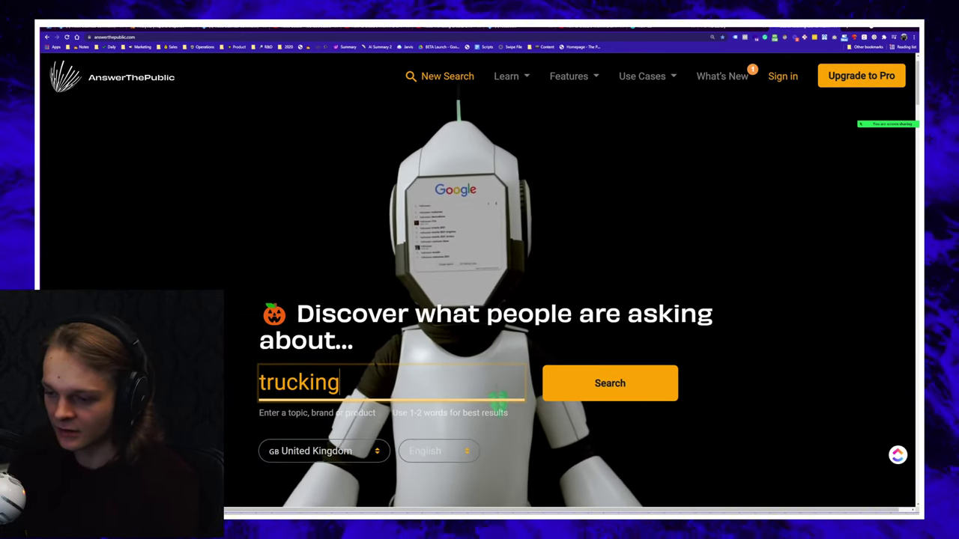
pyautogui.press('Return')
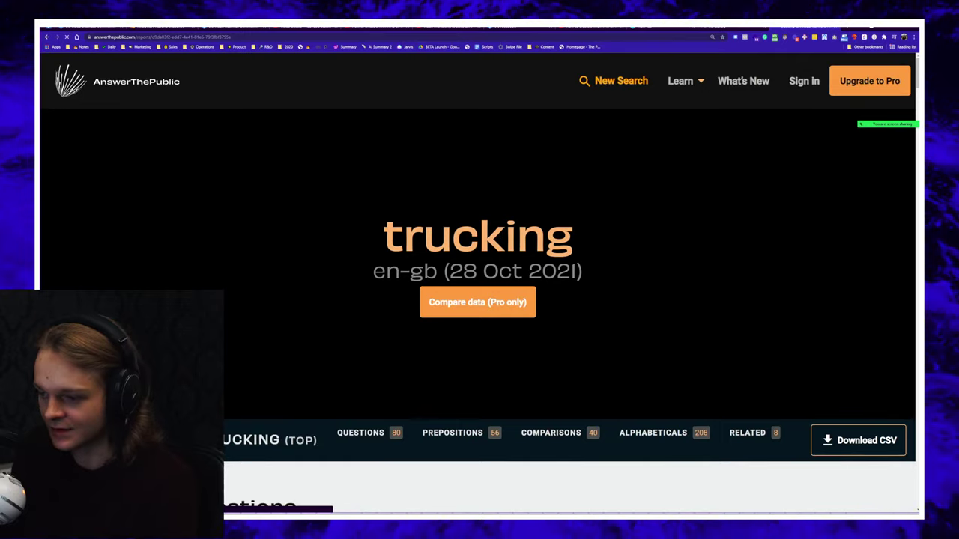
# - Examine the trucking questions wheel and switch the questions to the Data view
pyautogui.scroll(-10, 370, 278)
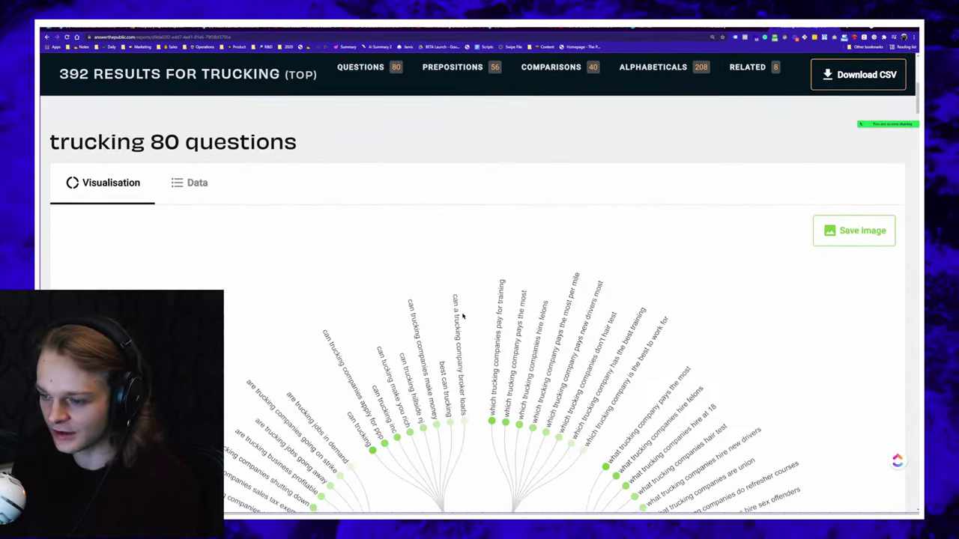
pyautogui.scroll(-5, 462, 316)
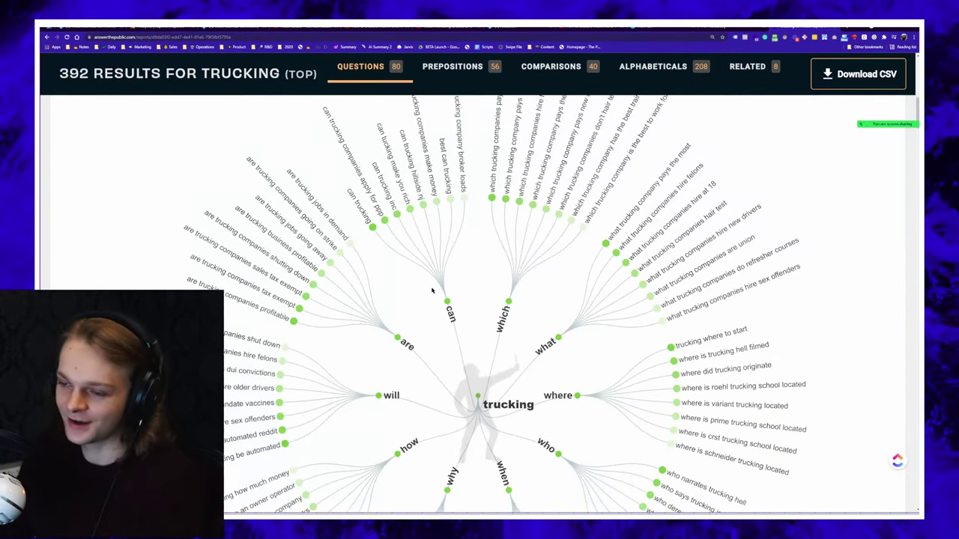
pyautogui.scroll(12, 302, 291)
pyautogui.click(197, 423)
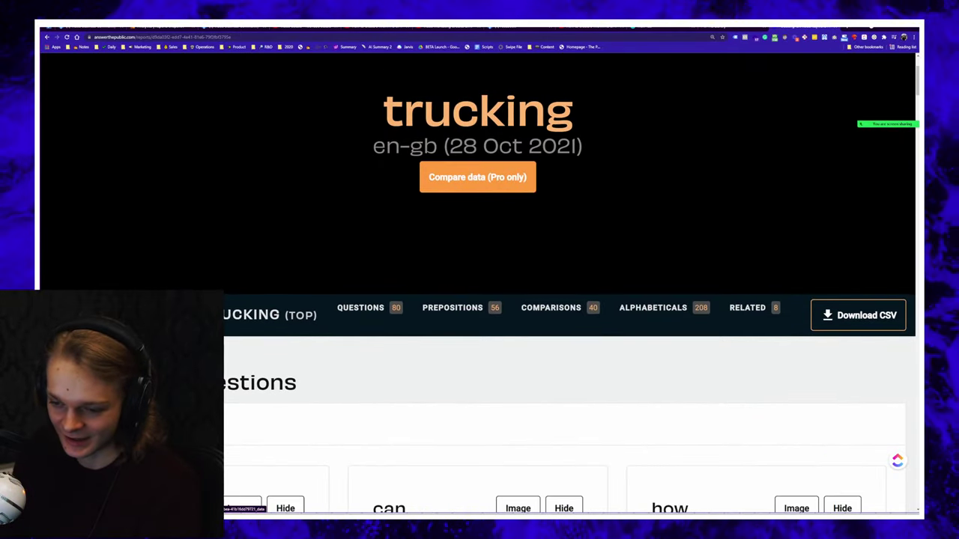
pyautogui.scroll(-5, 336, 370)
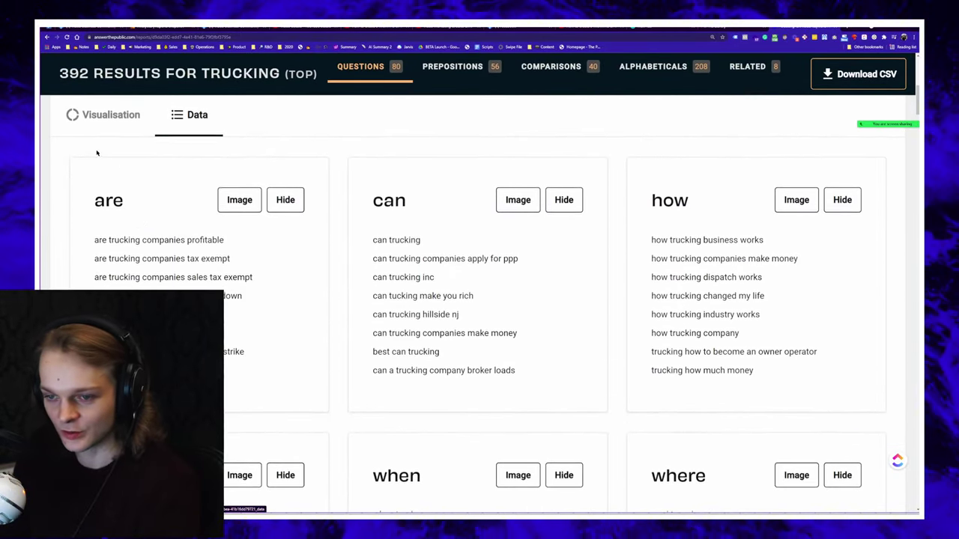
# - Return the trucking questions to the Visualisation view and look over the branches of the question wheel
pyautogui.click(103, 114)
pyautogui.scroll(-3, 443, 303)
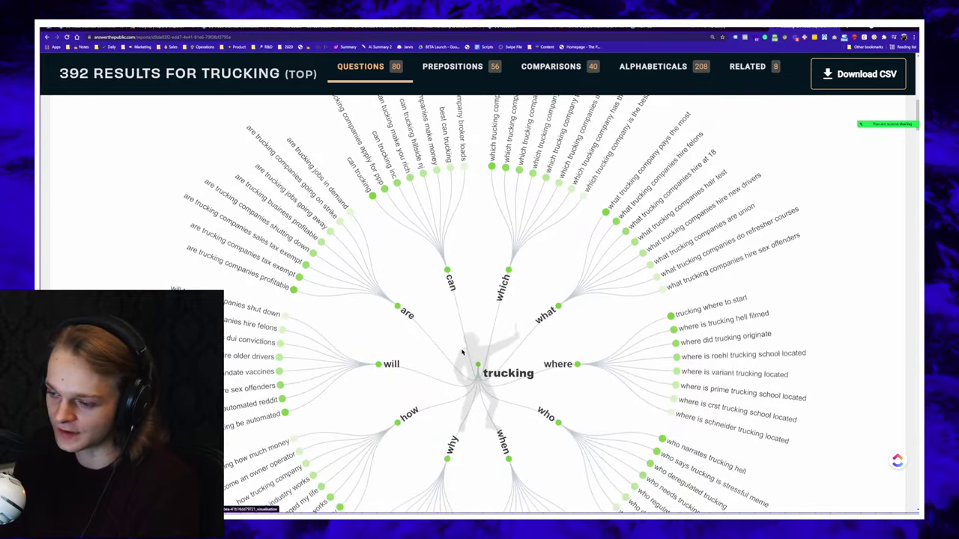
pyautogui.scroll(-1, 525, 300)
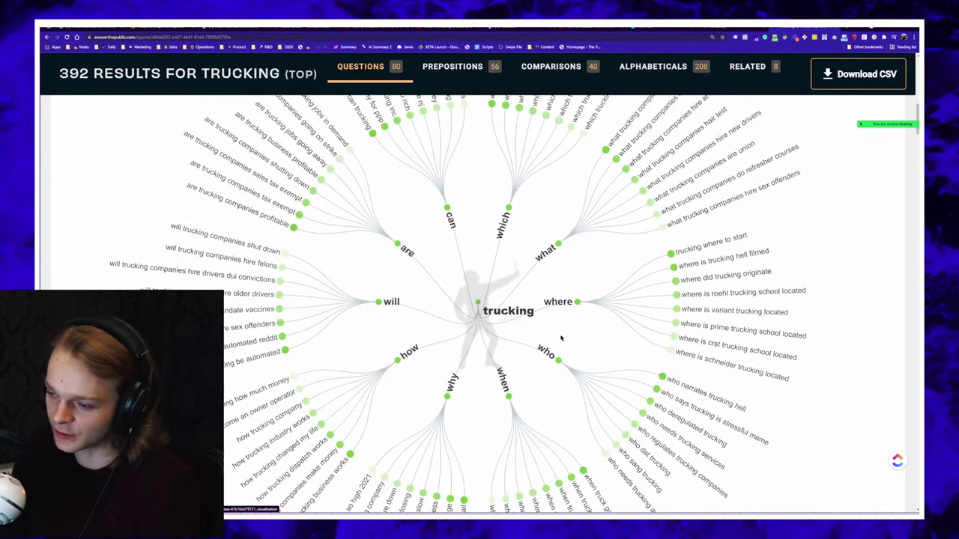
pyautogui.scroll(10, 385, 309)
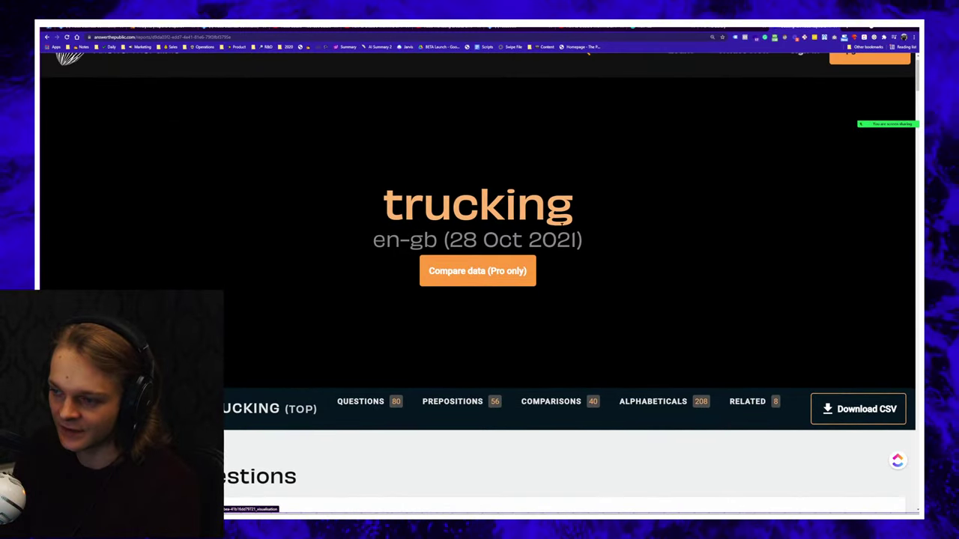
# - Show the trucking questions as data lists again and read the "can" and "how" questions
pyautogui.scroll(-1, 316, 361)
pyautogui.scroll(-2, 316, 362)
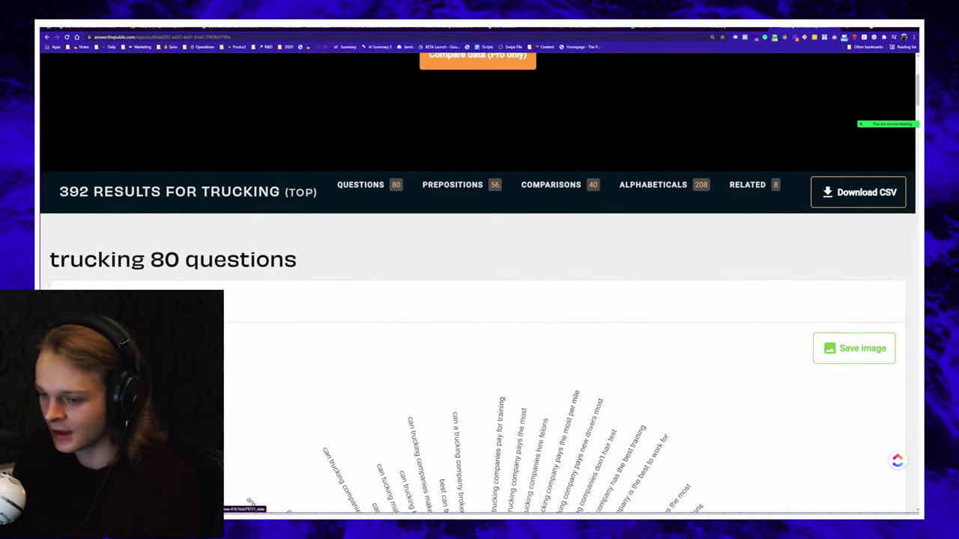
pyautogui.click(188, 300)
pyautogui.scroll(-3, 413, 280)
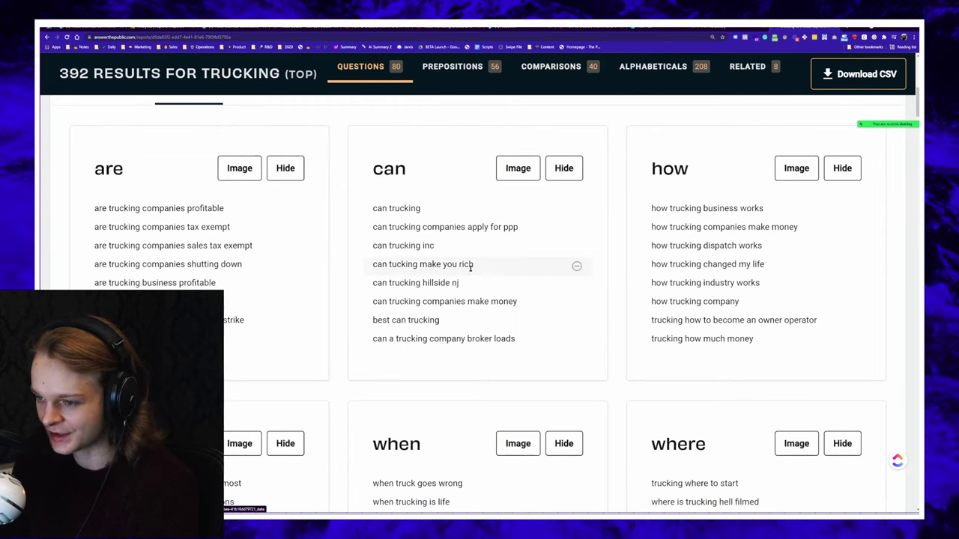
pyautogui.scroll(-1, 471, 266)
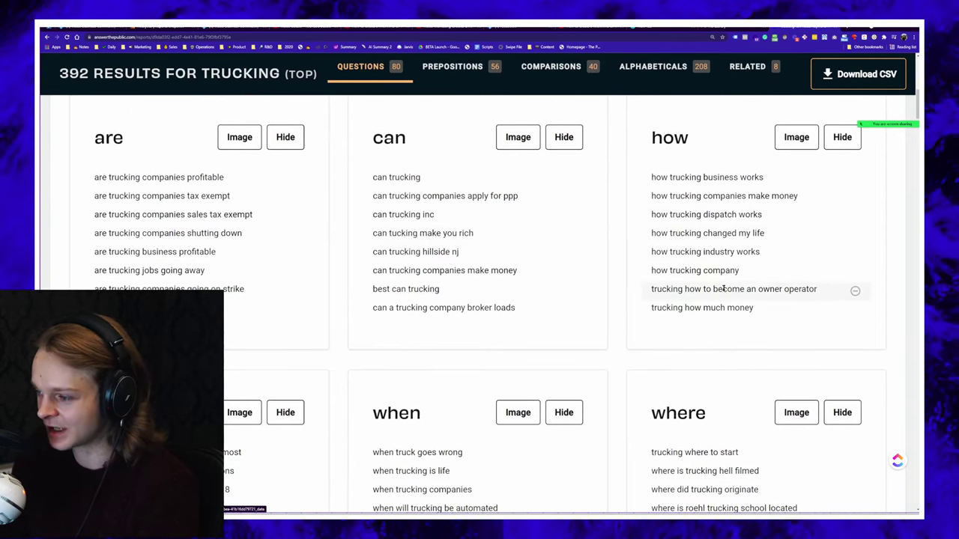
# - Return to the AnswerThePublic search page and run a new search for "vegan supplements"
pyautogui.scroll(10, 712, 311)
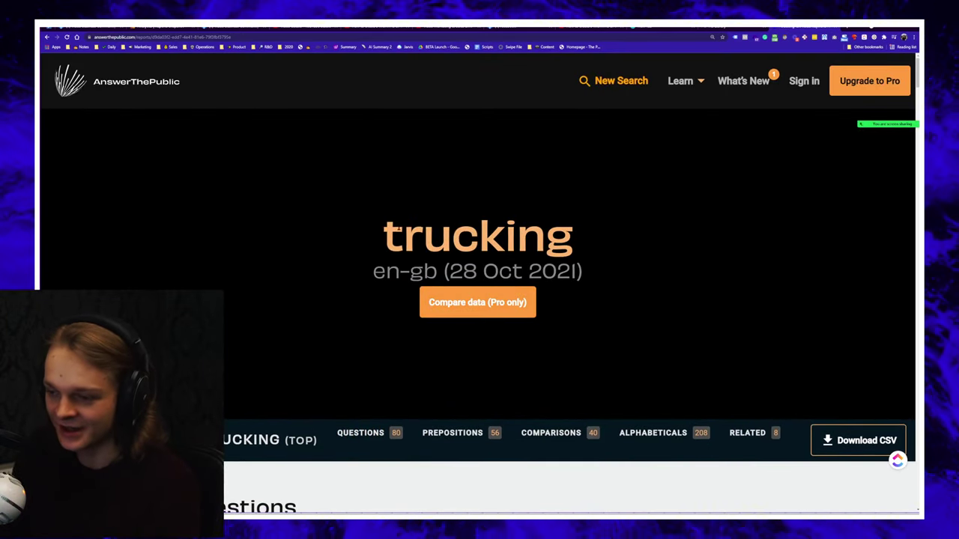
pyautogui.doubleClick(440, 242)
pyautogui.click(440, 242)
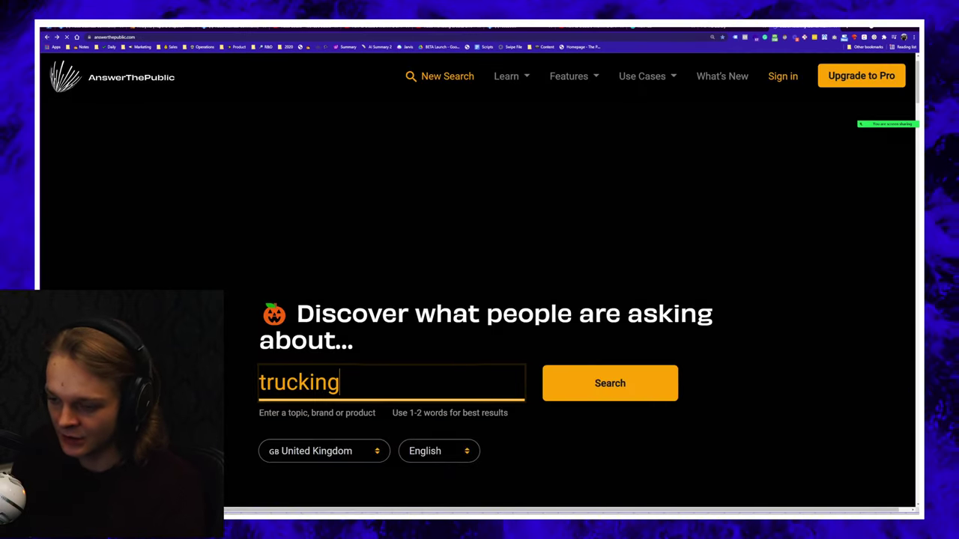
pyautogui.write('ve')
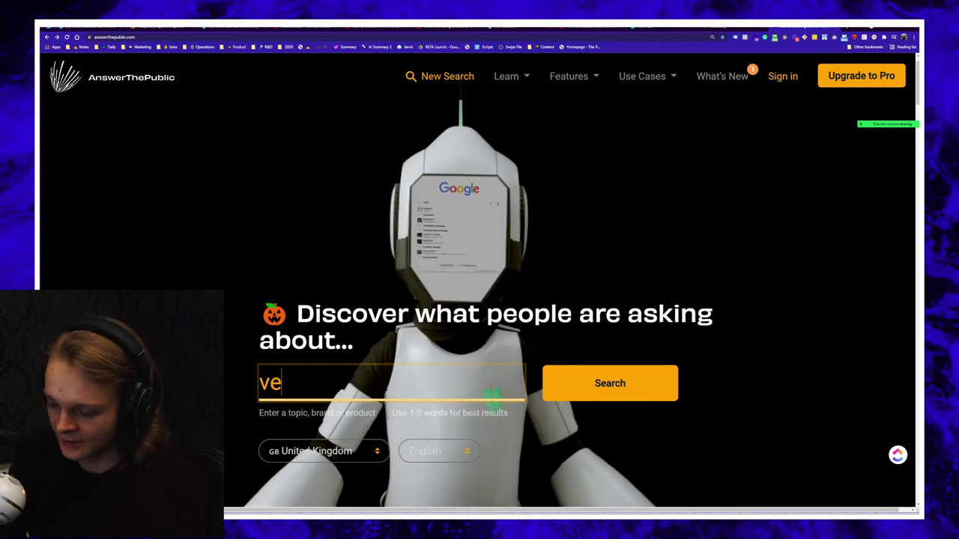
pyautogui.write('gan supplements')
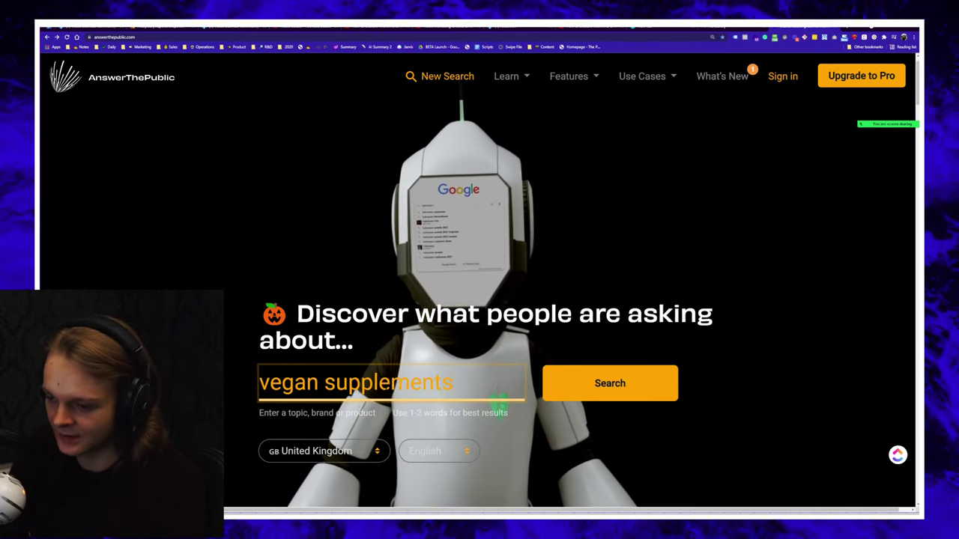
pyautogui.press('Return')
pyautogui.scroll(-6, 629, 248)
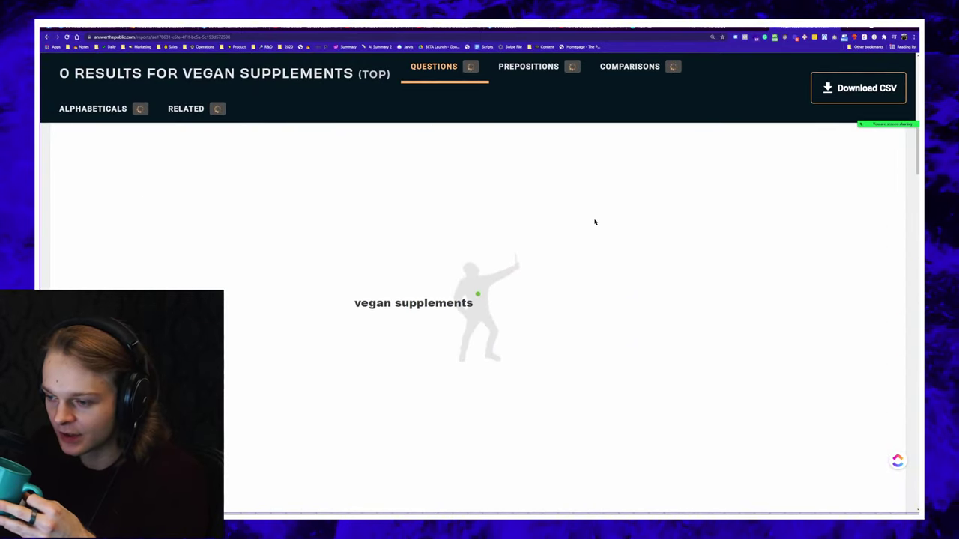
pyautogui.scroll(2, 477, 276)
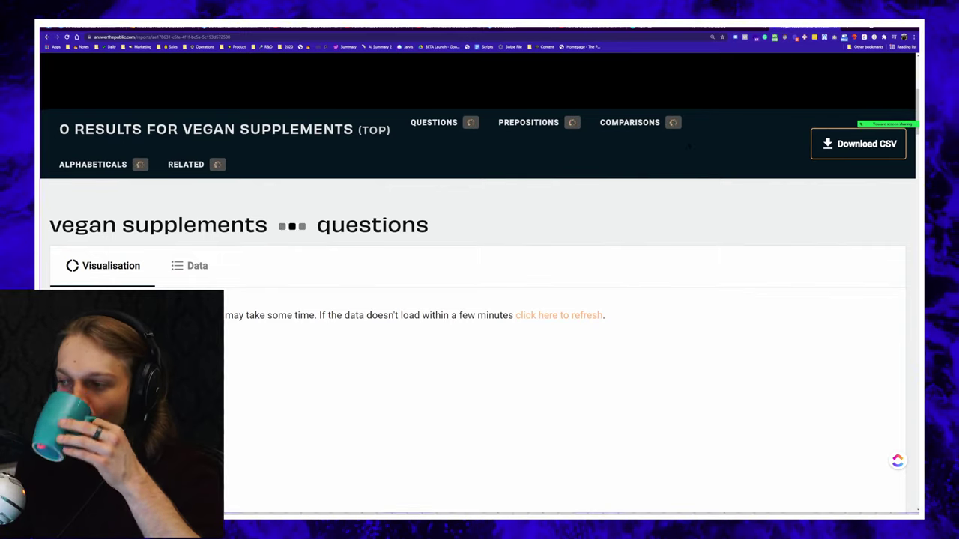
# - Open the Facebook engagement insights of the "Video Business Community - Marketing & Sales For Filmmakers" group in a new browser tab
pyautogui.press('super+Tab')
pyautogui.press('Escape')
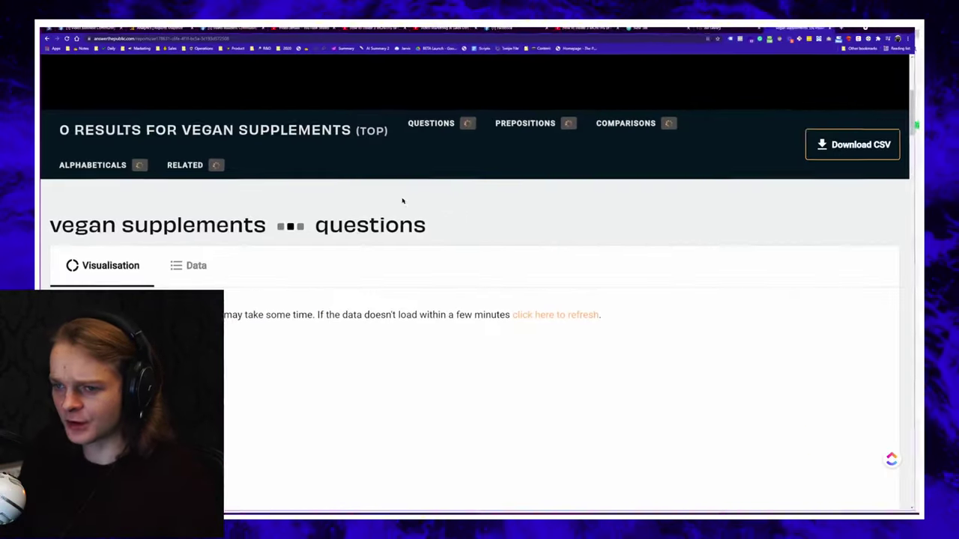
pyautogui.hotkey('ctrl', 't')
pyautogui.write('face')
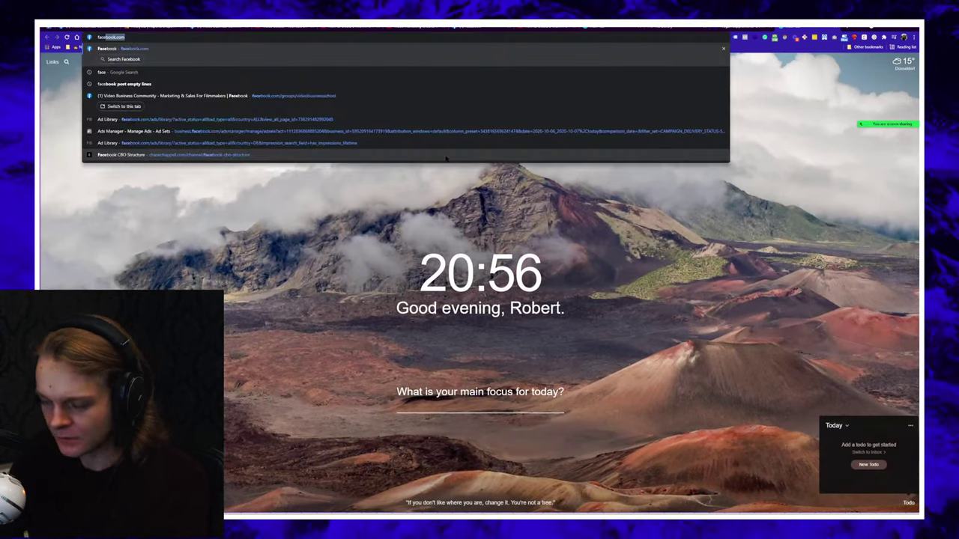
pyautogui.write('book insi')
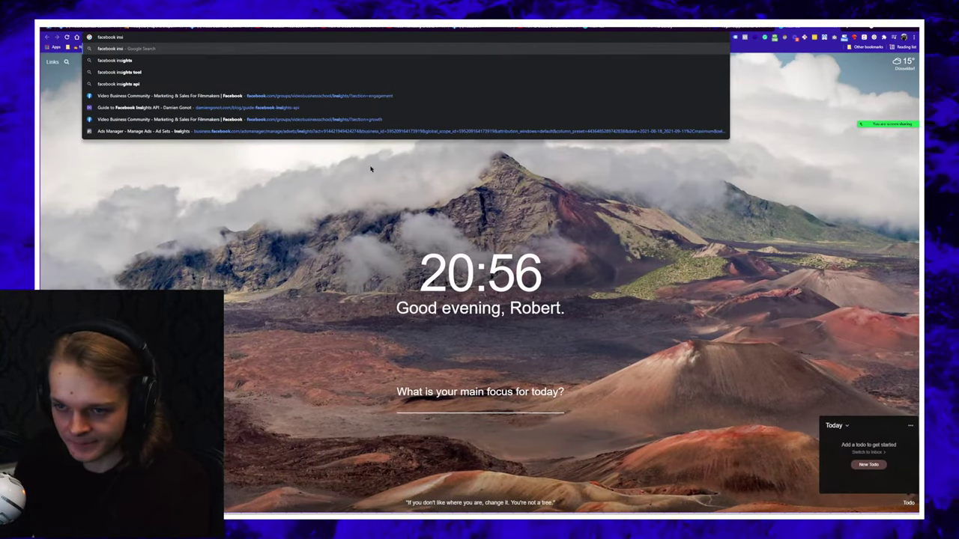
pyautogui.click(254, 97)
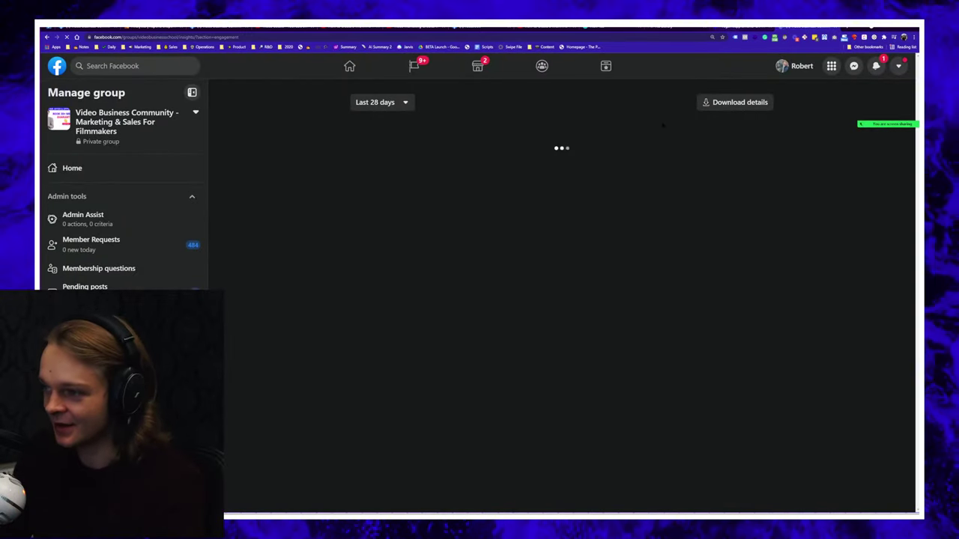
# - Switch to the already open Google Analytics page and review the pushREC - GA4 Reports snapshot
pyautogui.hotkey('ctrl', 'Tab')
pyautogui.hotkey('ctrl', 'Tab')
pyautogui.hotkey('ctrl', 'Tab')
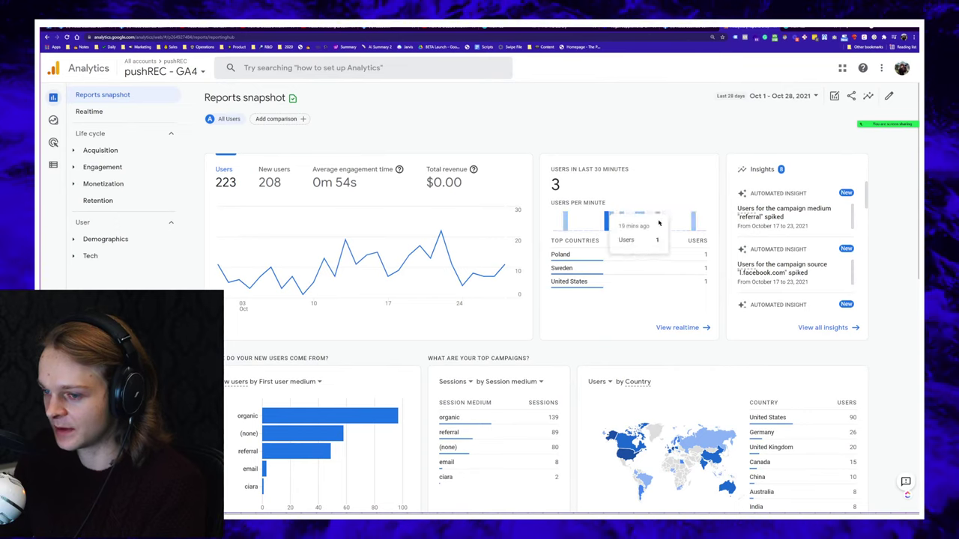
pyautogui.scroll(-2, 449, 225)
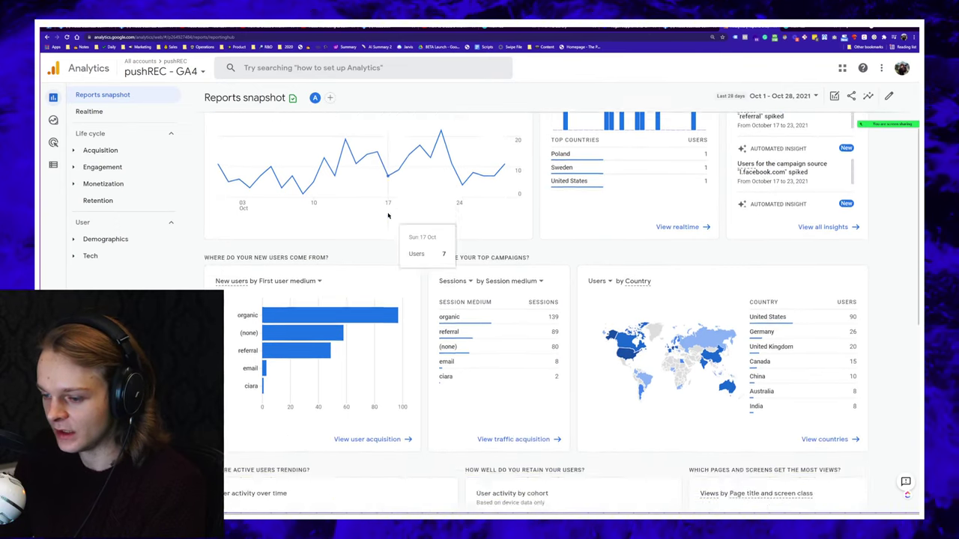
pyautogui.scroll(-3, 388, 216)
pyautogui.scroll(5, 328, 262)
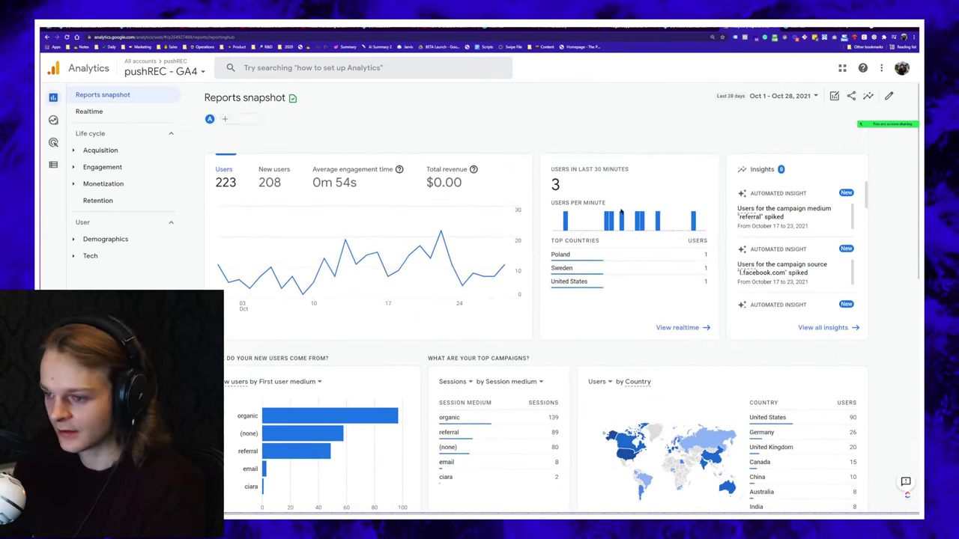
pyautogui.moveTo(56, 147)
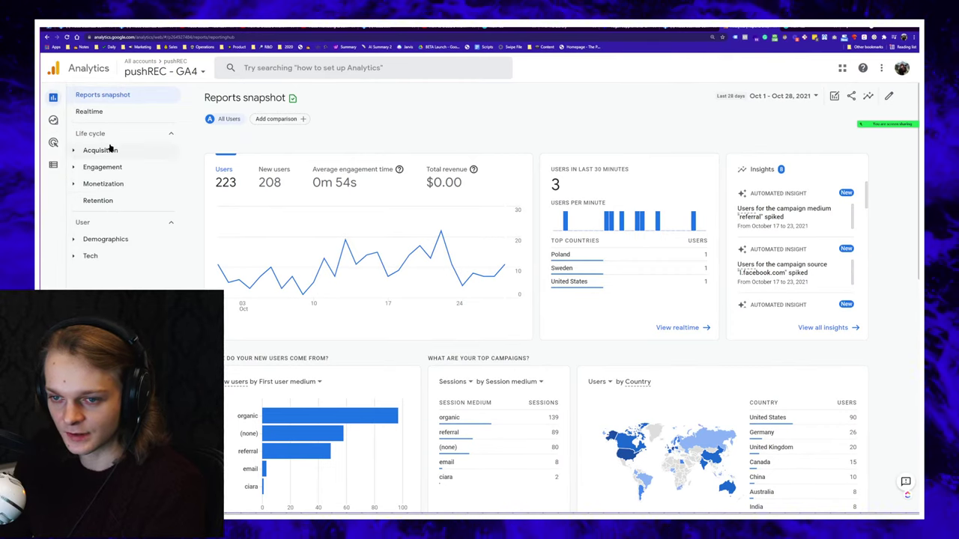
# - Switch Google Analytics to the Master View of the older pushREC property instead of the GA4 one
pyautogui.click(180, 72)
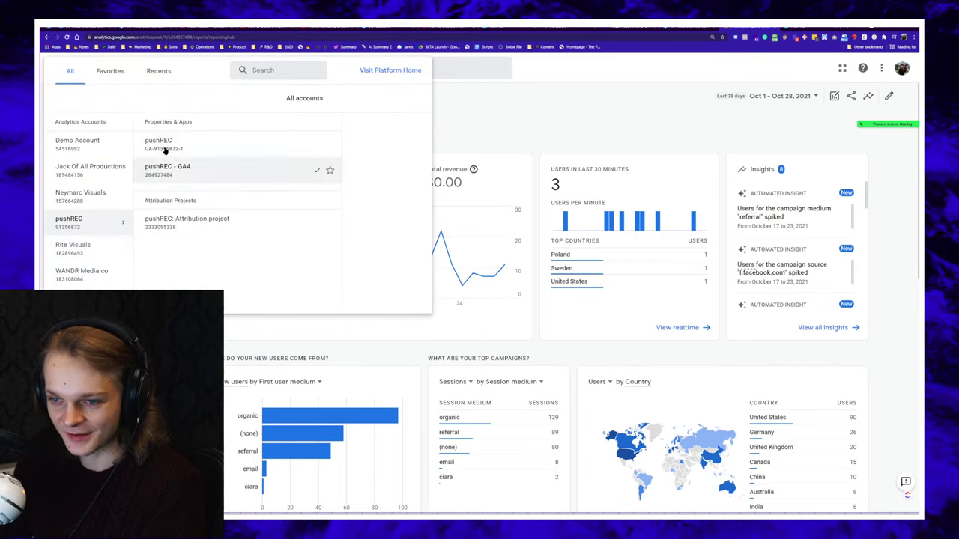
pyautogui.click(180, 146)
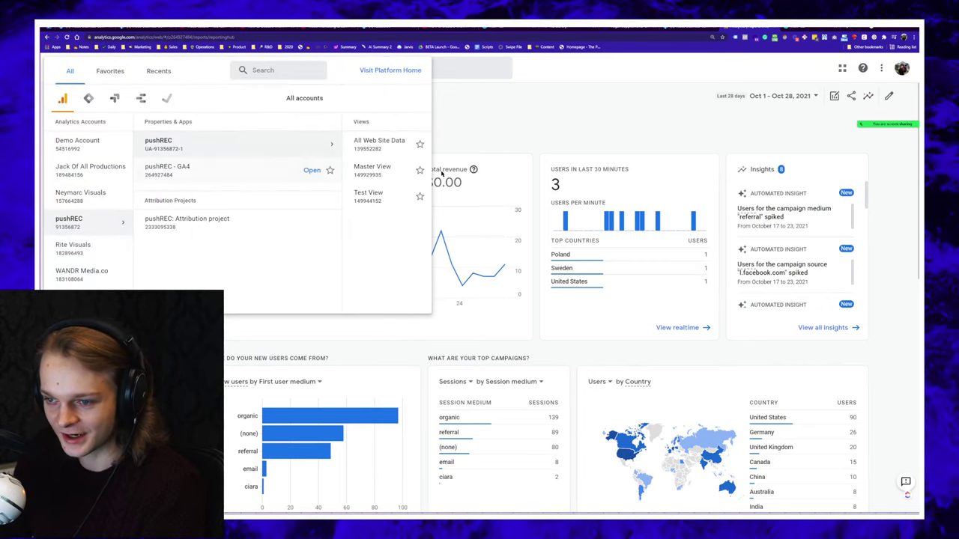
pyautogui.click(402, 171)
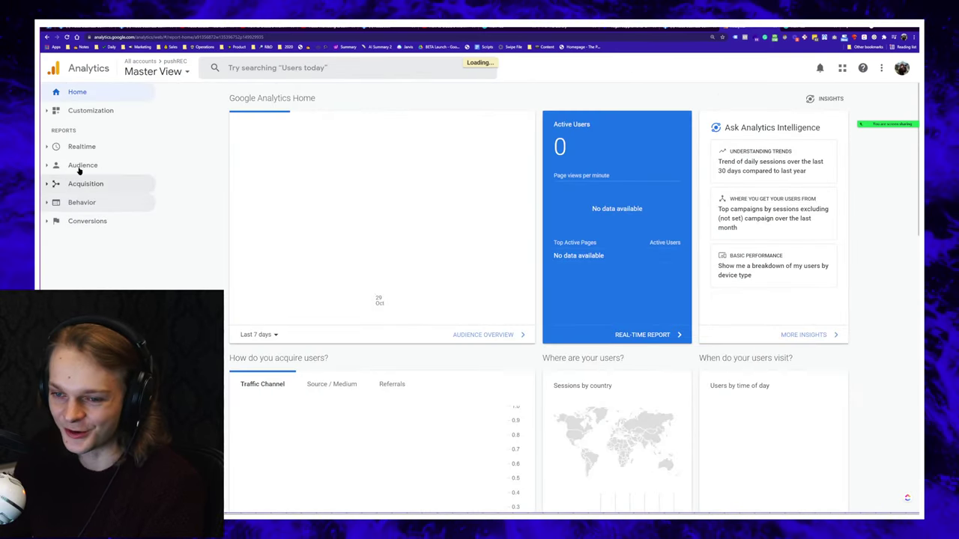
# - Open the Interests overview report for the audience of the Master View
pyautogui.click(85, 196)
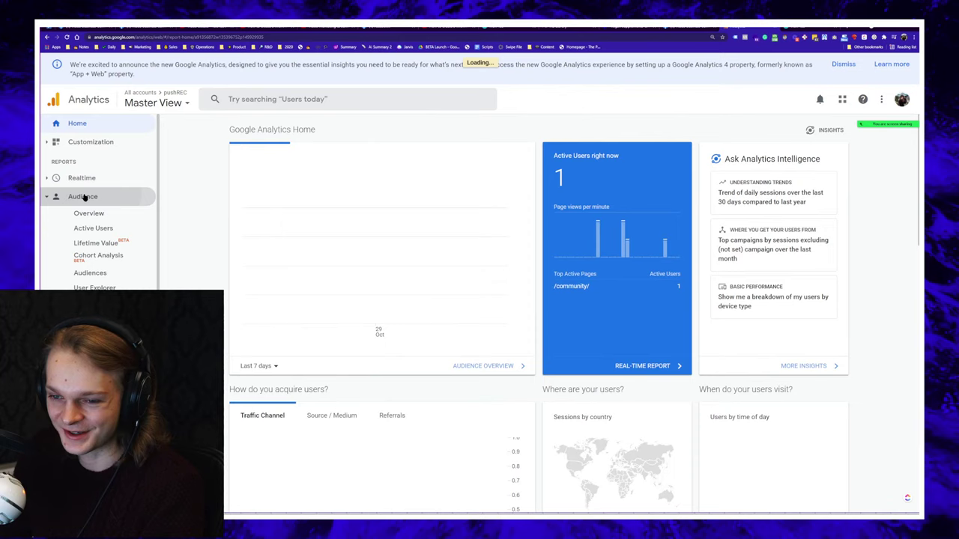
pyautogui.scroll(-2, 105, 225)
pyautogui.click(93, 254)
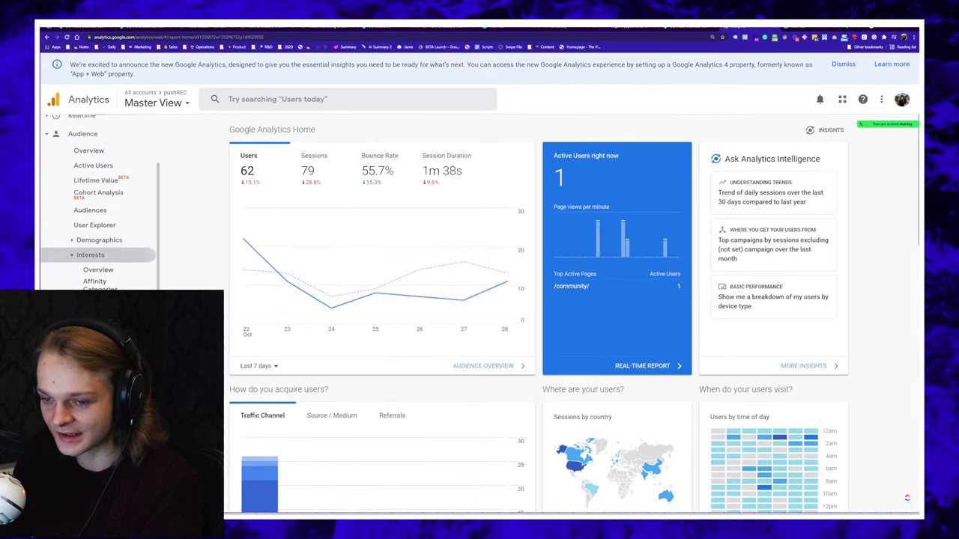
pyautogui.click(96, 271)
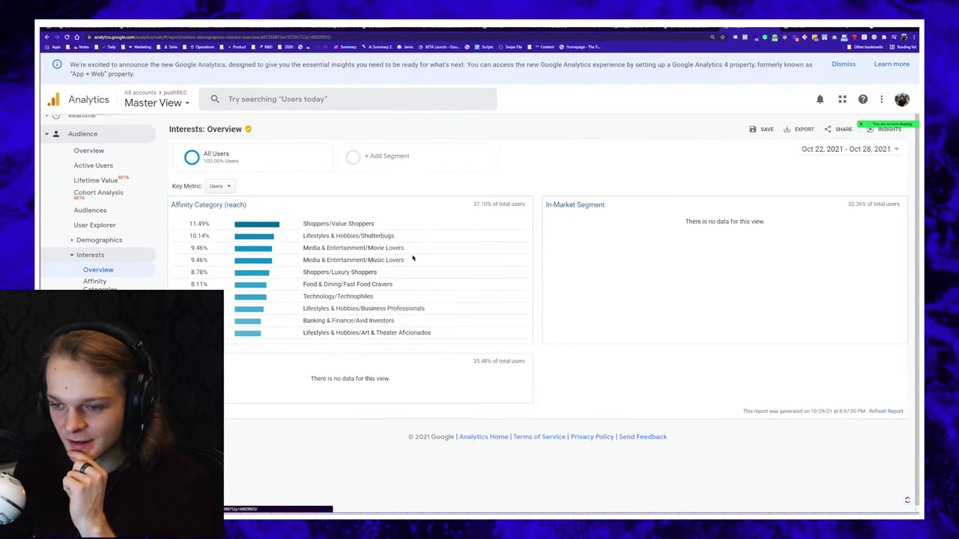
# - Enlarge the Interests overview report and examine the affinity categories of all users
pyautogui.hotkey('ctrl', '+')
pyautogui.hotkey('ctrl', '+')
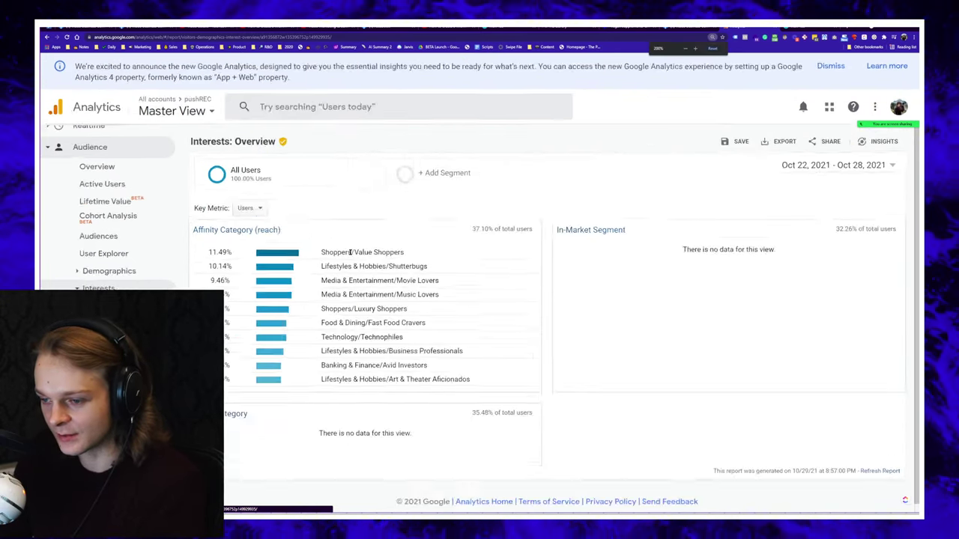
pyautogui.scroll(-1, 352, 262)
pyautogui.scroll(-1, 352, 262)
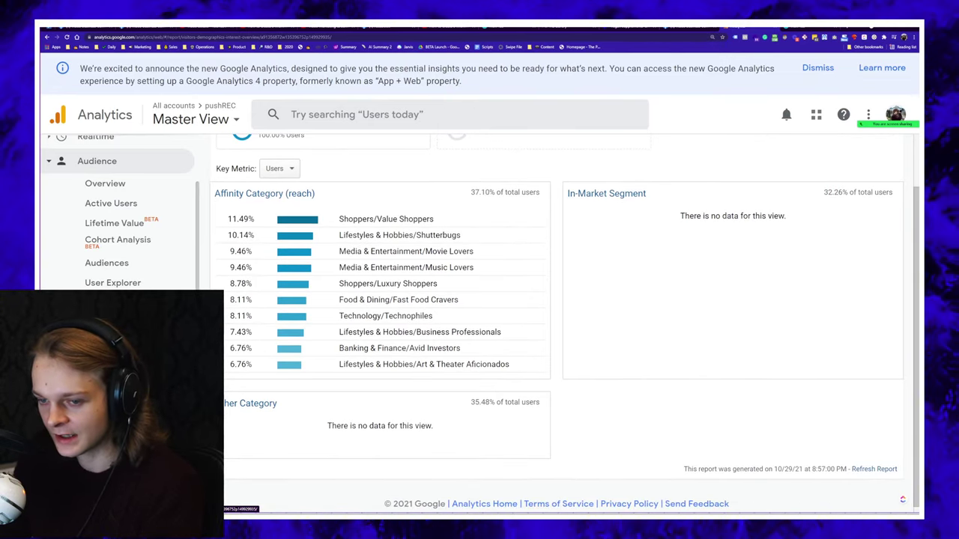
pyautogui.scroll(3, 351, 262)
# - Review the posts and active members charts of the Facebook group insights, and return to the AnswerThePublic vegan supplements results
pyautogui.hotkey('ctrl', 't')
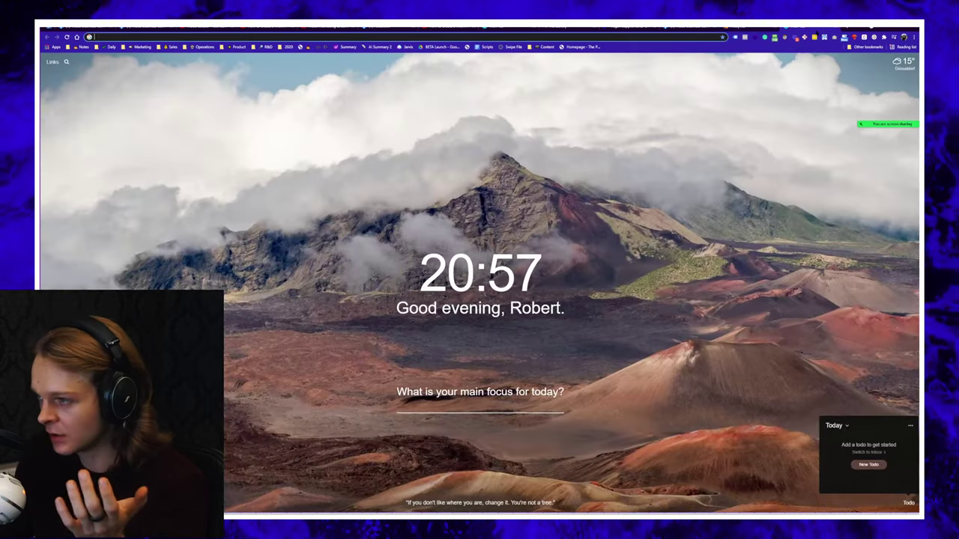
pyautogui.click(687, 33)
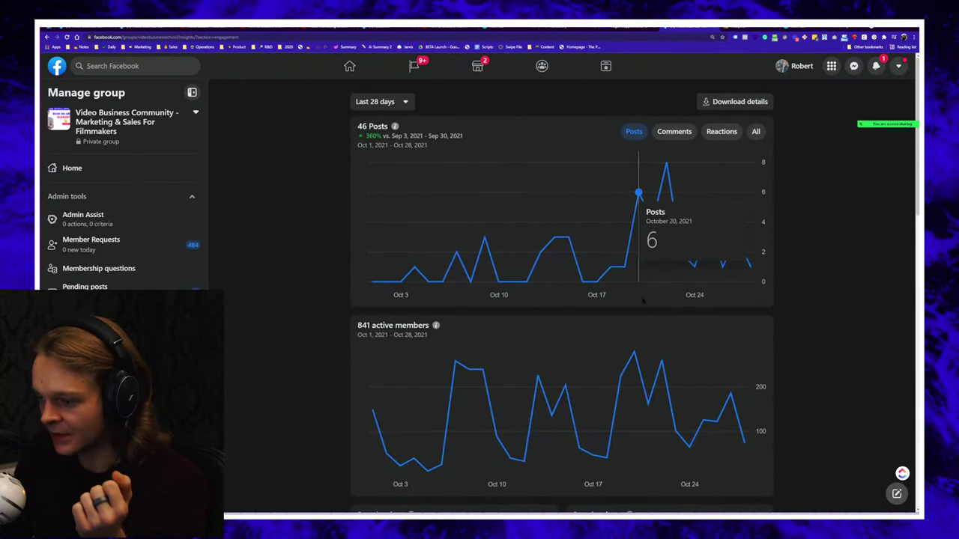
pyautogui.scroll(-3, 637, 225)
pyautogui.scroll(3, 636, 225)
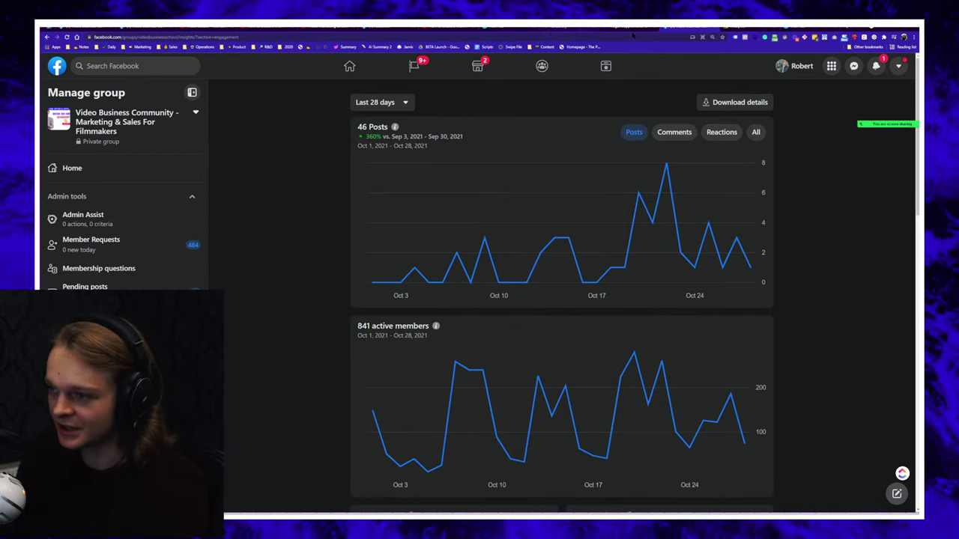
pyautogui.hotkey('ctrl', 'Tab')
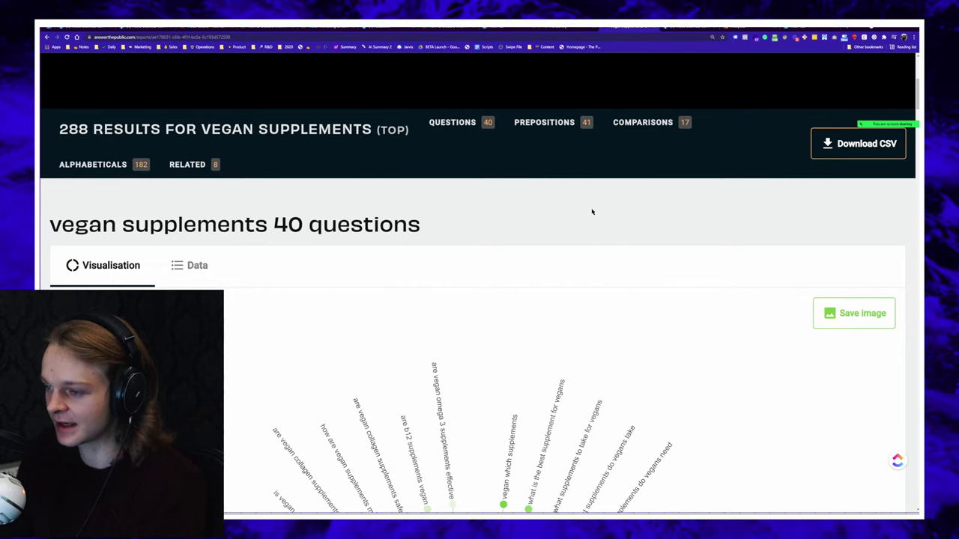
pyautogui.scroll(-3, 592, 212)
# - Try to open BuzzSumo in a new browser tab
pyautogui.hotkey('ctrl', 't')
pyautogui.write('bu')
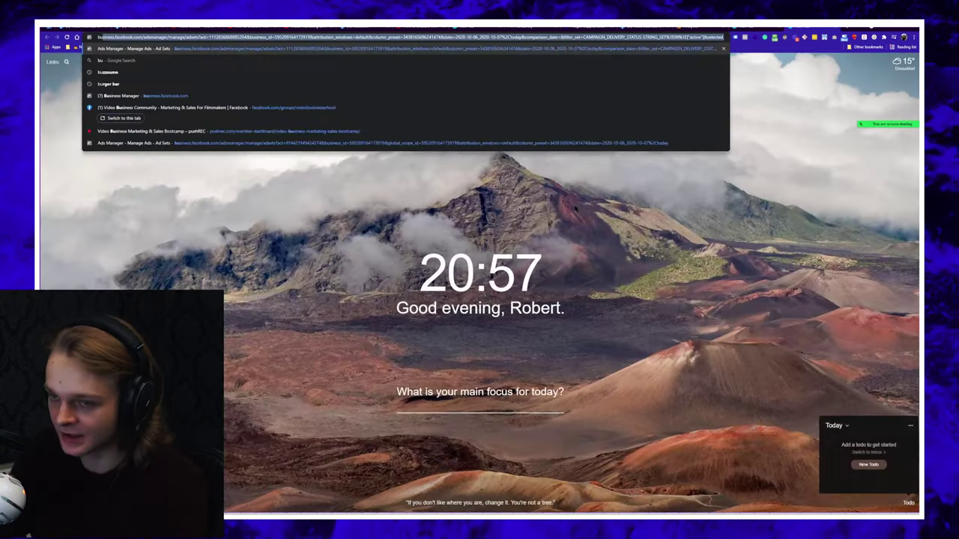
pyautogui.write('zz')
pyautogui.press('Return')
pyautogui.hotkey('ctrl', 'l')
pyautogui.write('buzz')
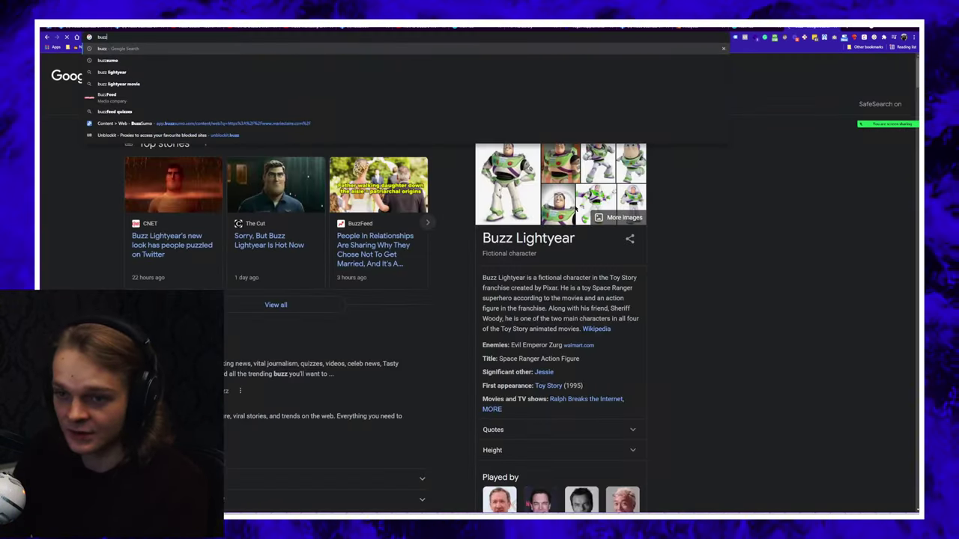
pyautogui.write('su')
pyautogui.press('Escape')
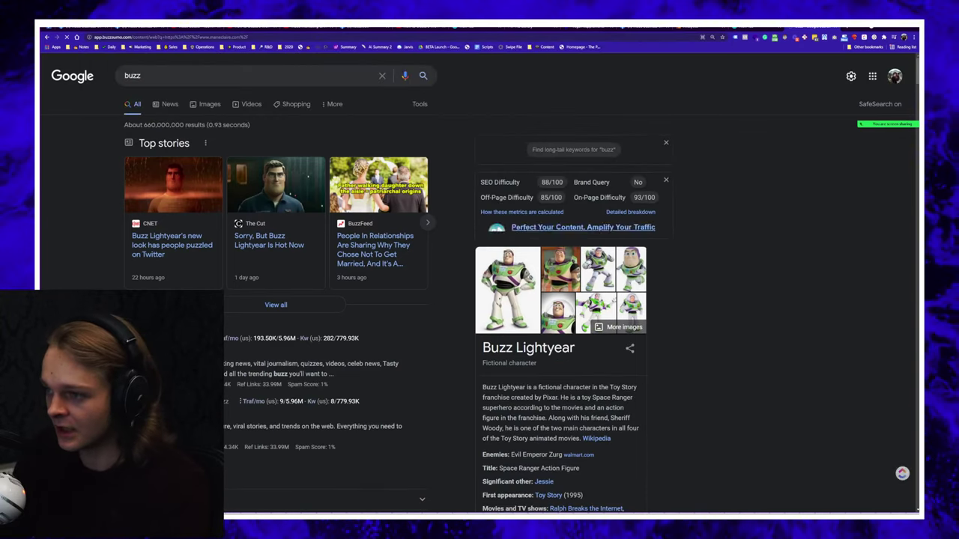
pyautogui.hotkey('ctrl', 'w')
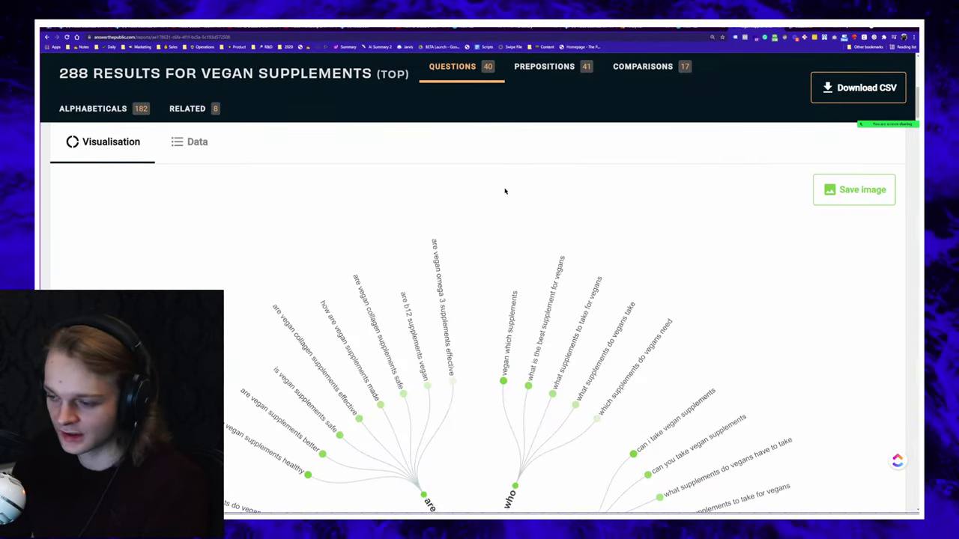
# - Examine the vegan supplements questions wheel and switch to the table of contents of the Content & Distribution Strategy document
pyautogui.scroll(-5, 505, 191)
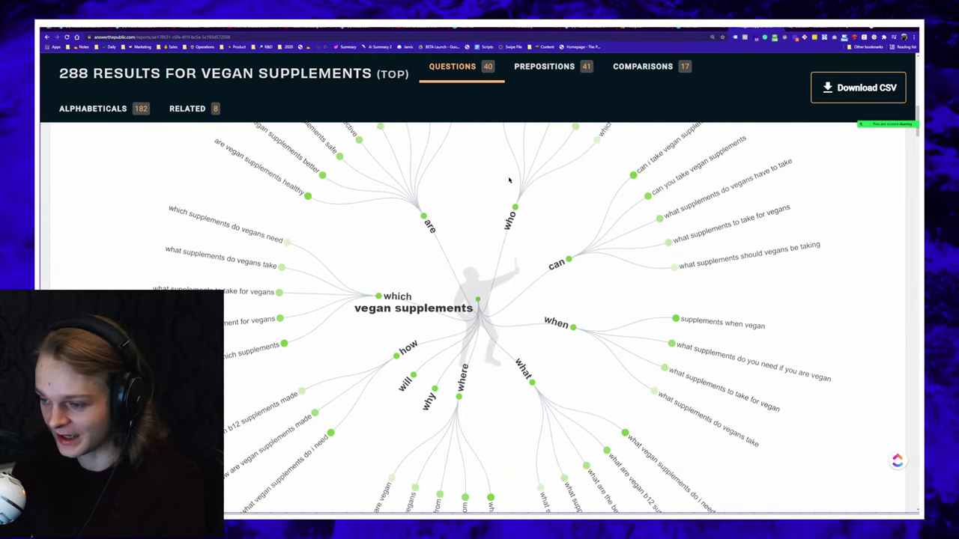
pyautogui.scroll(-1, 509, 180)
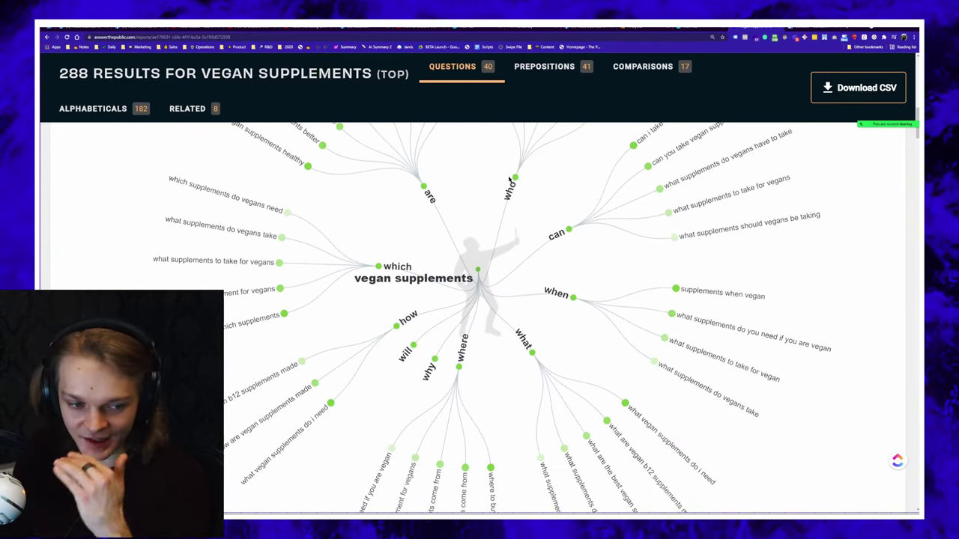
pyautogui.hotkey('alt', 'Tab')
pyautogui.click(849, 173)
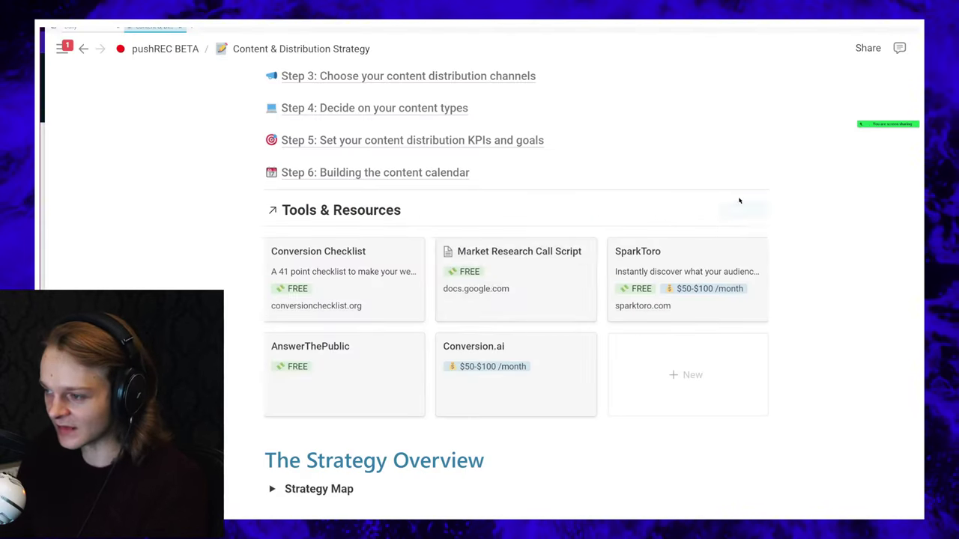
pyautogui.scroll(3, 338, 158)
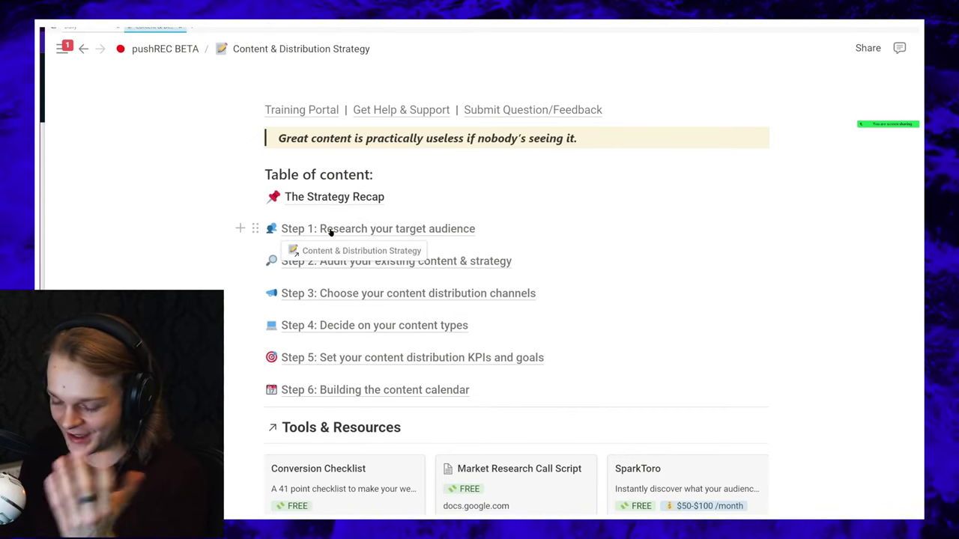
# - Return to AnswerThePublic and examine the questions and prepositions wheels for vegan supplements
pyautogui.hotkey('alt', 'Tab')
pyautogui.scroll(3, 328, 273)
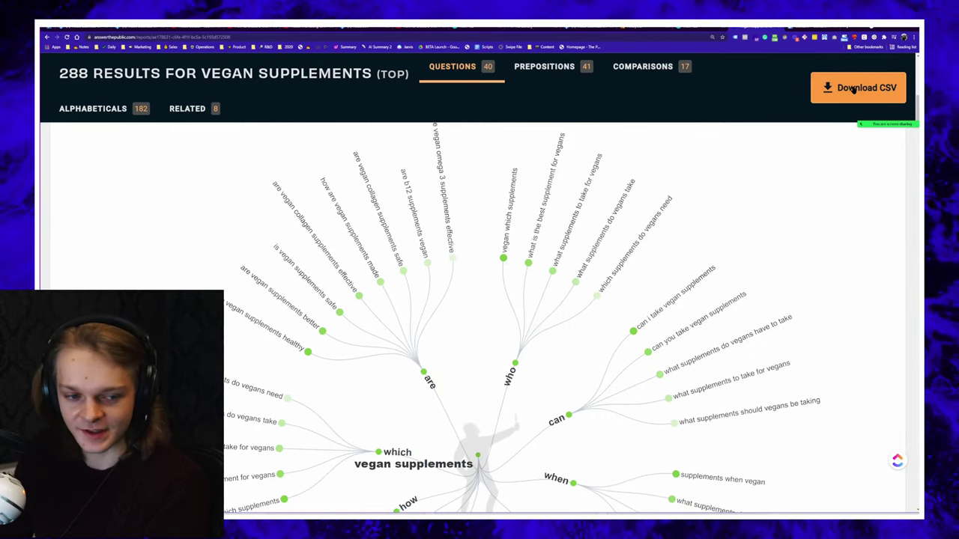
pyautogui.scroll(-2, 547, 250)
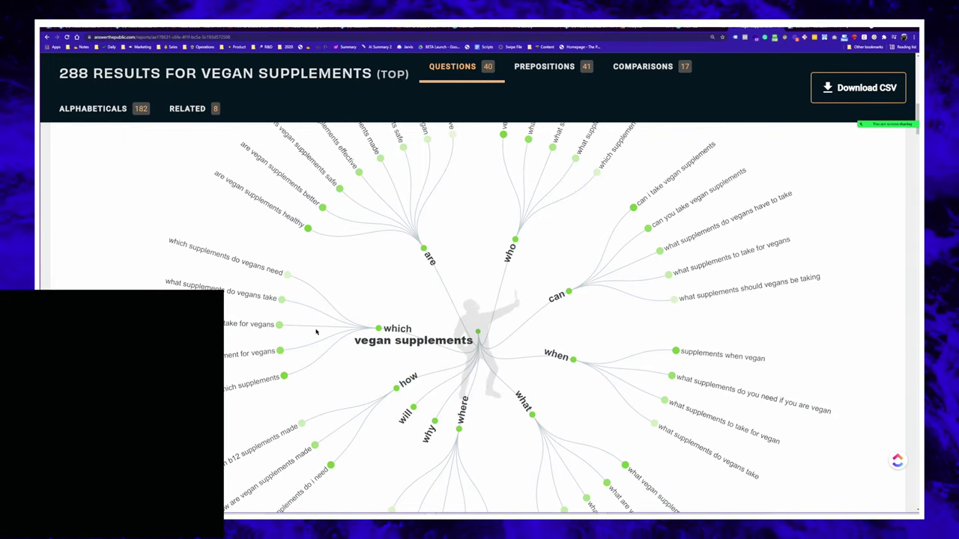
pyautogui.scroll(-10, 405, 226)
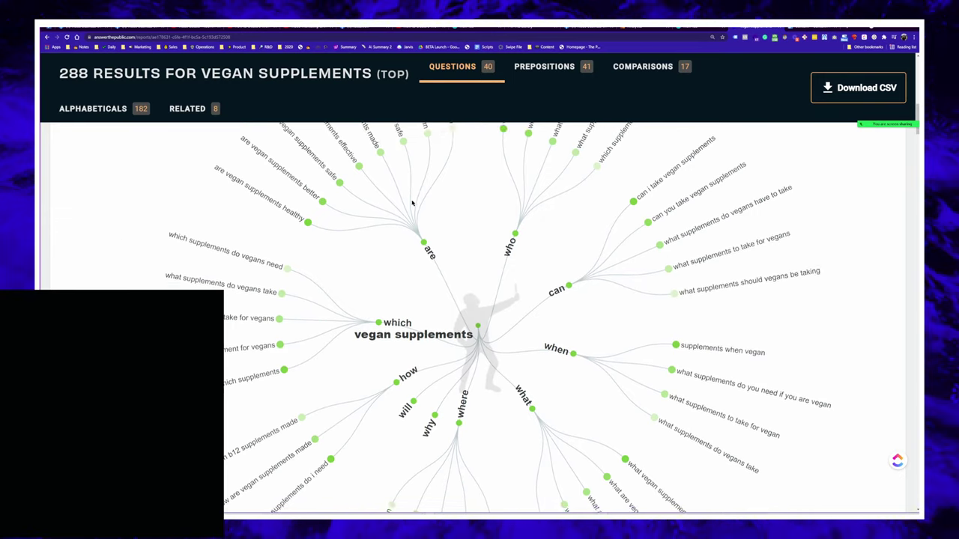
pyautogui.scroll(-2, 405, 226)
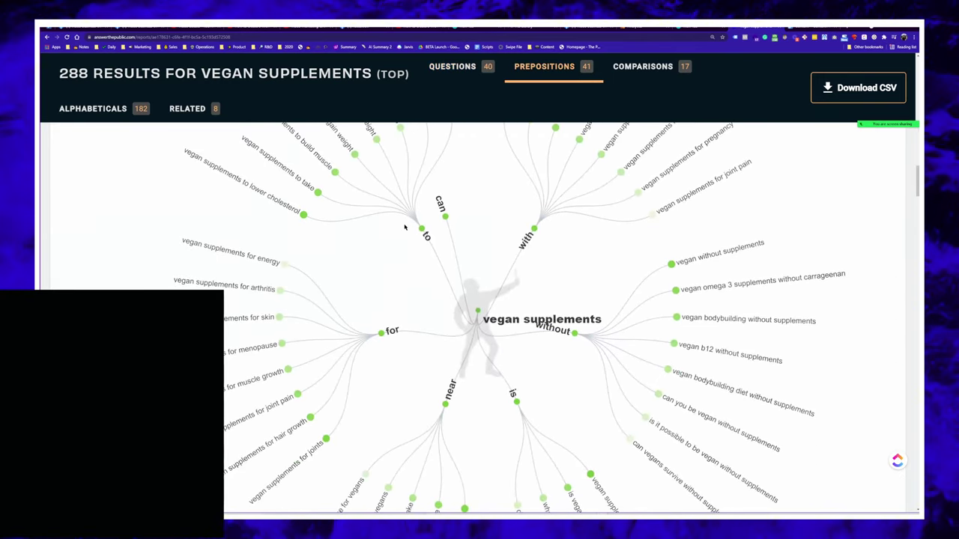
pyautogui.scroll(4, 404, 226)
# - Switch to the Content & Distribution Strategy document and go to its section "Step 1: Research your target audience"
pyautogui.hotkey('alt', 'Tab')
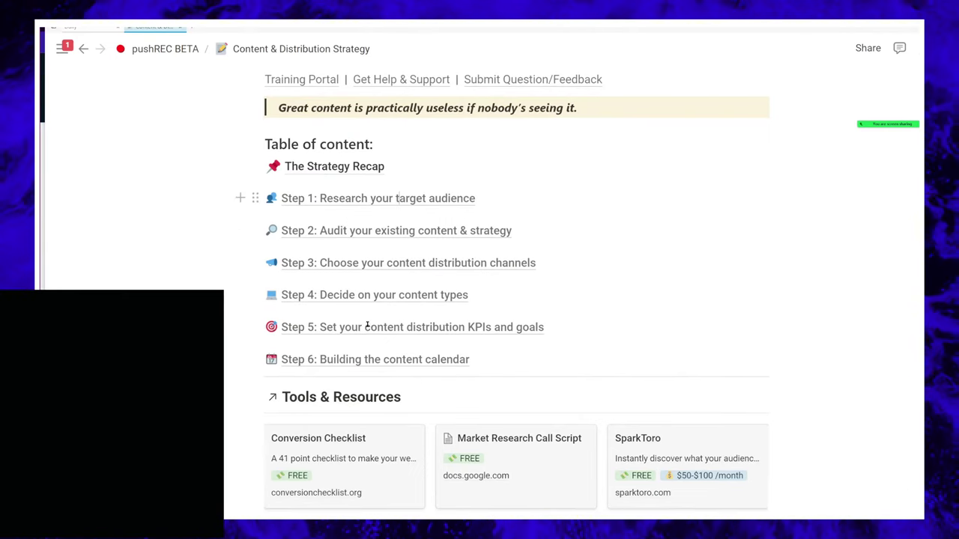
pyautogui.click(397, 197)
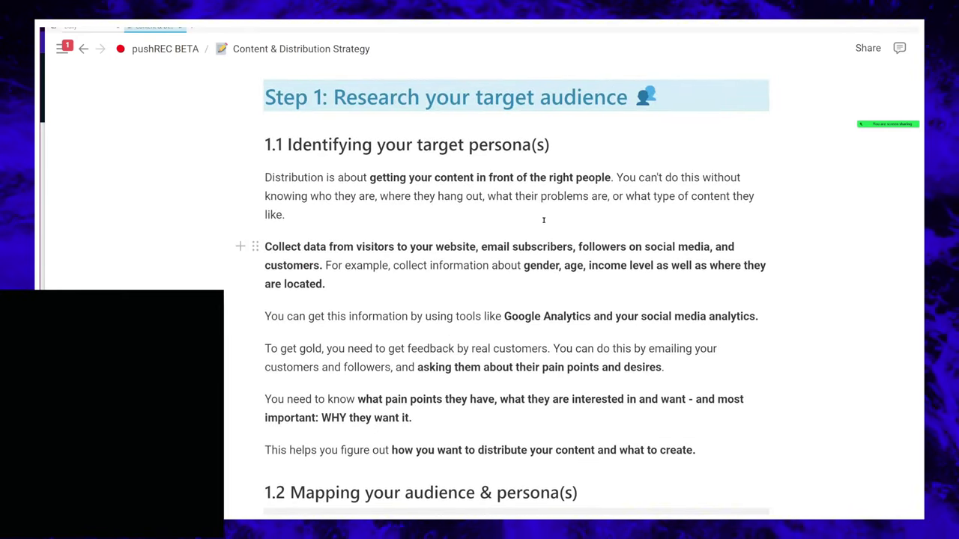
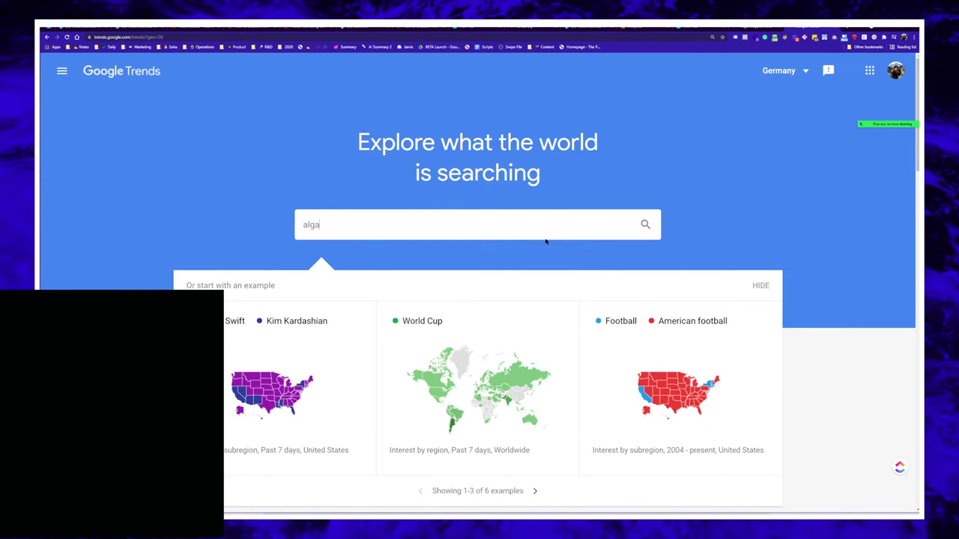
# - Search Google Trends for "algae supplements" with the region Worldwide and the time range 2004 - present
pyautogui.write('supplements')
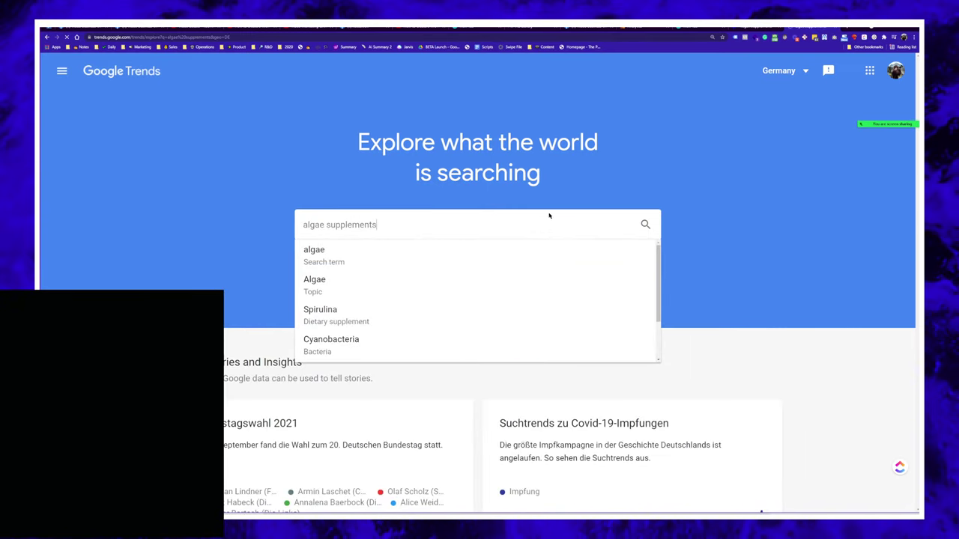
pyautogui.press('Return')
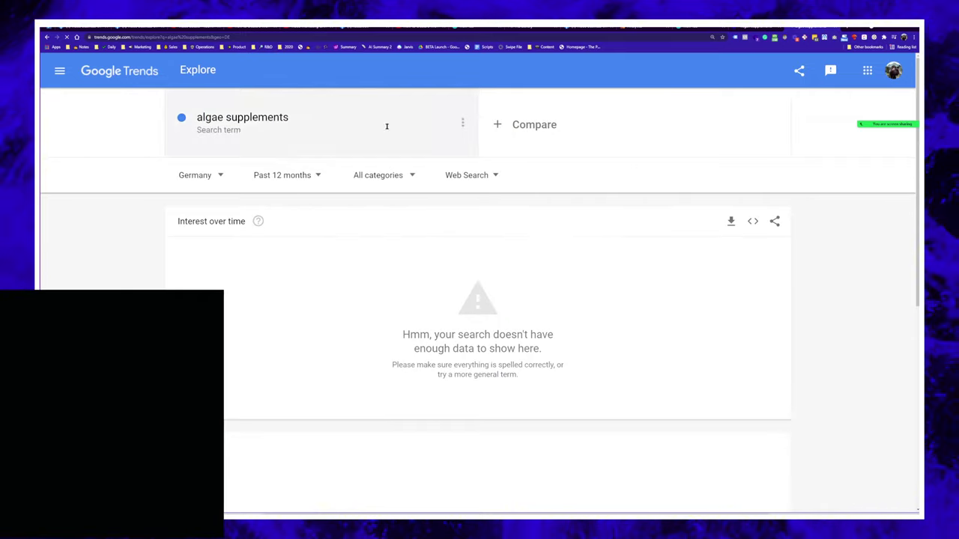
pyautogui.click(216, 177)
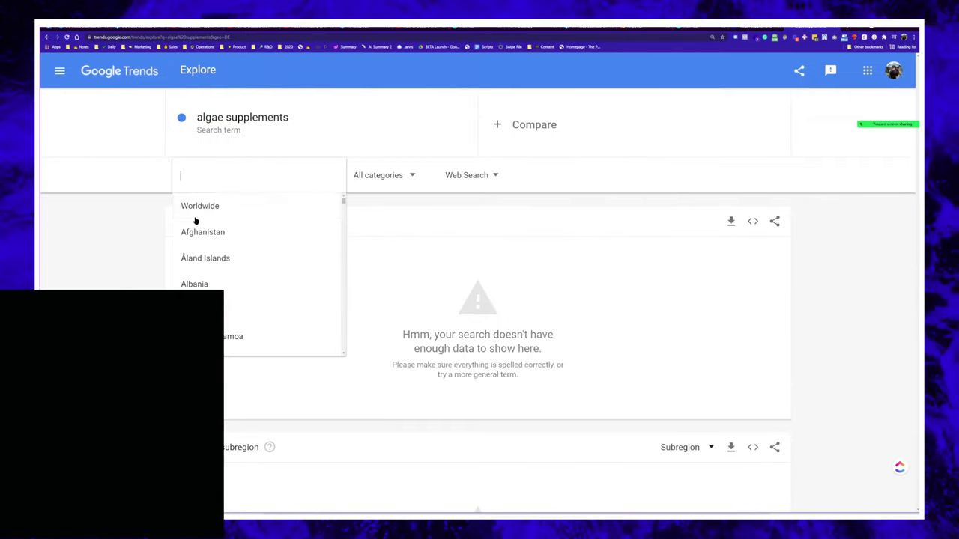
pyautogui.click(222, 207)
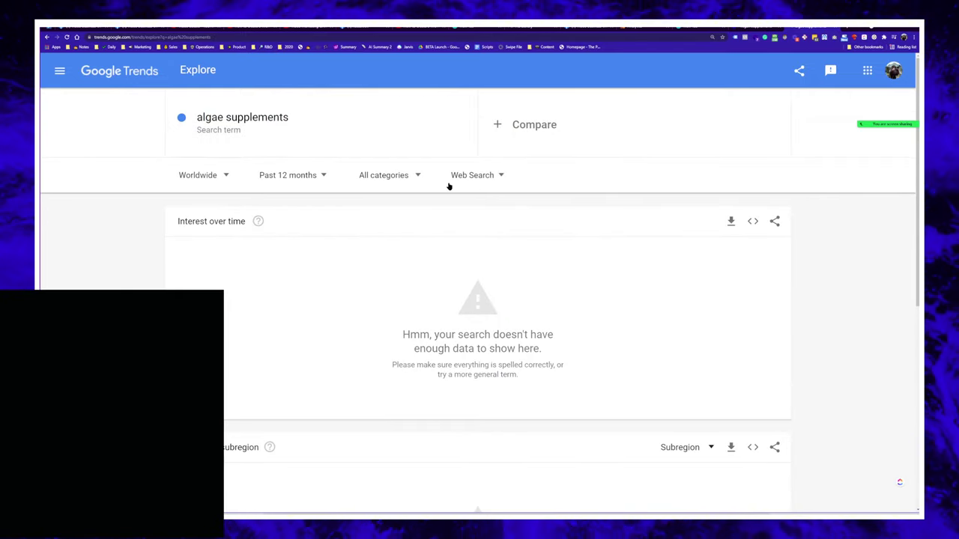
pyautogui.click(296, 176)
pyautogui.click(289, 395)
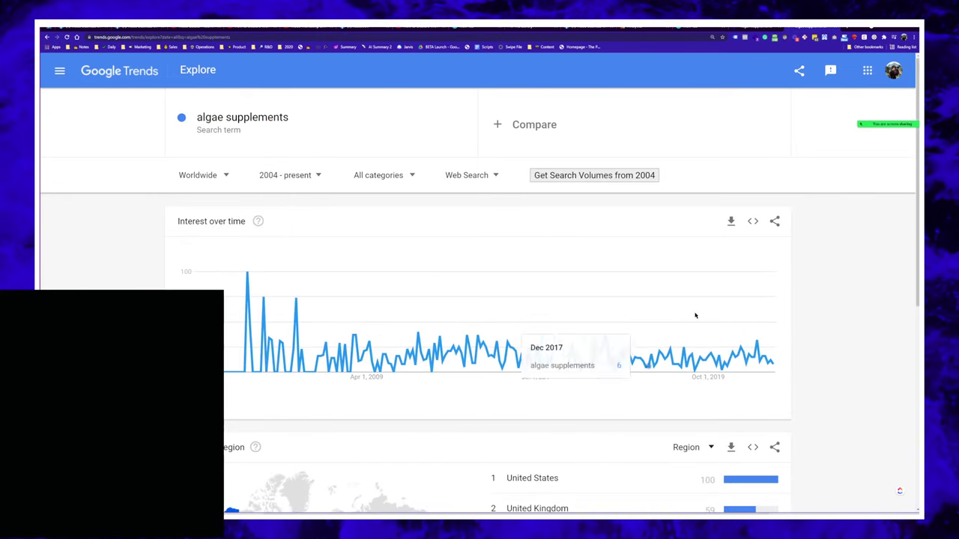
pyautogui.click(311, 122)
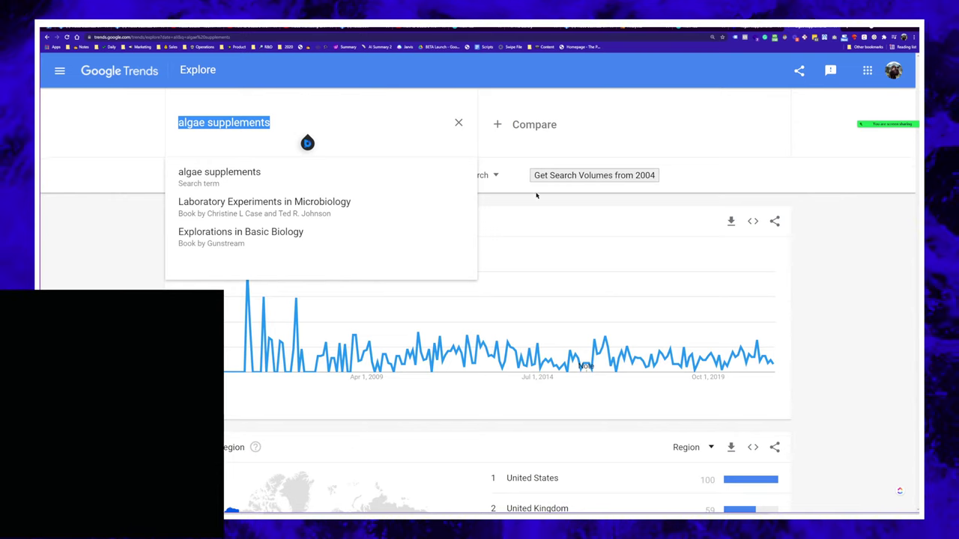
pyautogui.click(891, 288)
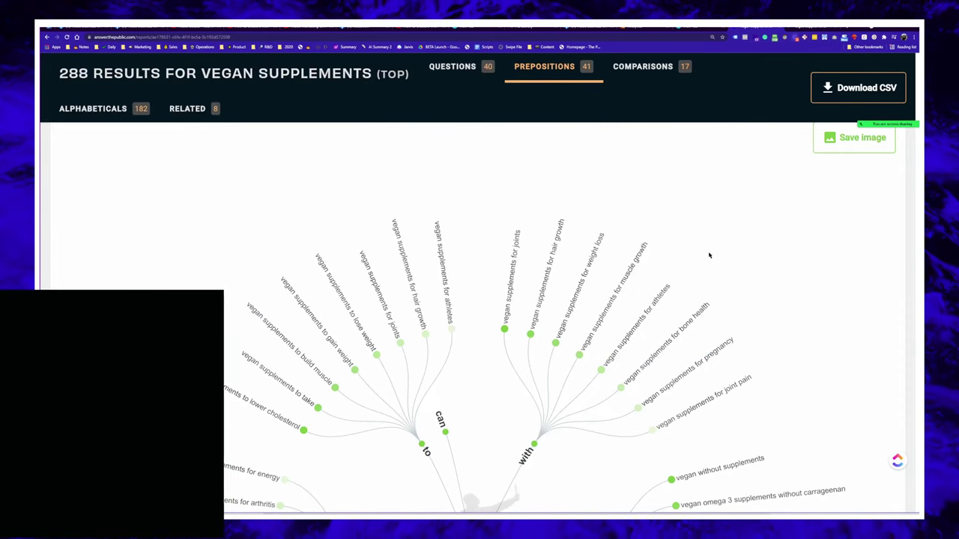
# - Examine the prepositions and comparisons wheels for vegan supplements in AnswerThePublic
pyautogui.scroll(-5, 562, 374)
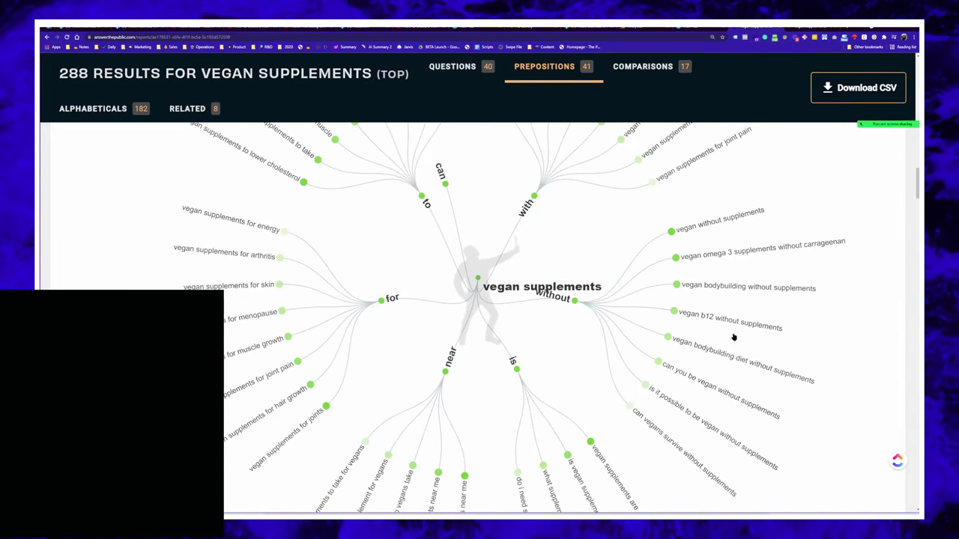
pyautogui.scroll(-4, 666, 284)
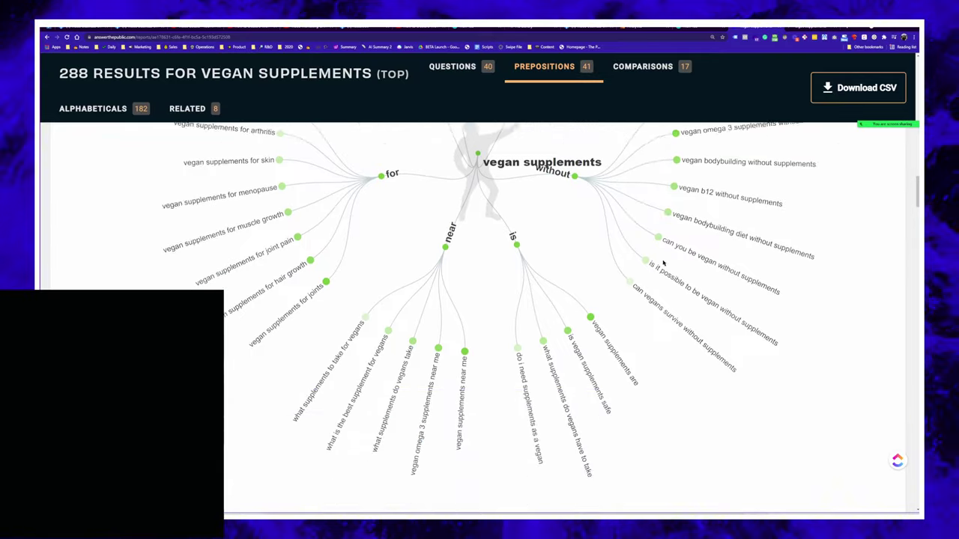
pyautogui.scroll(-2, 640, 281)
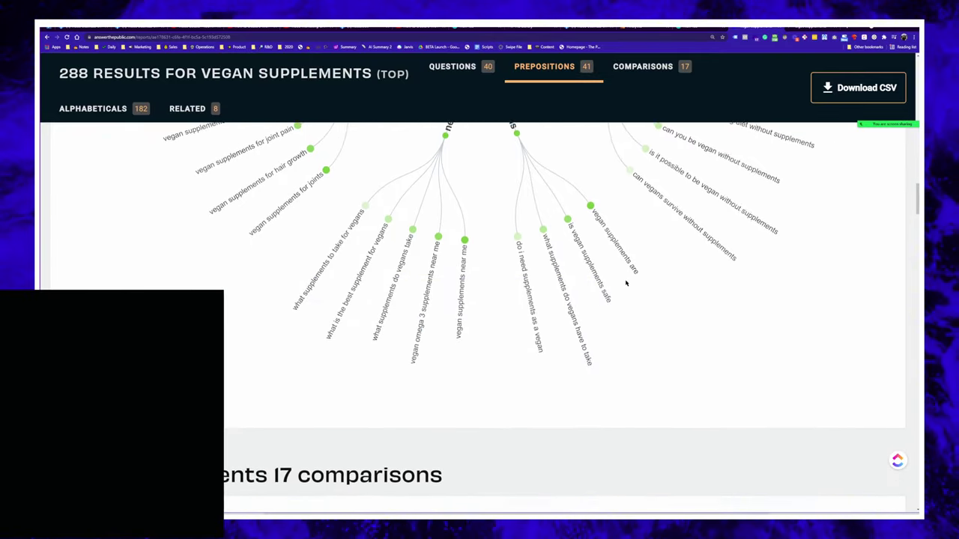
pyautogui.scroll(-2, 610, 285)
pyautogui.scroll(4, 600, 315)
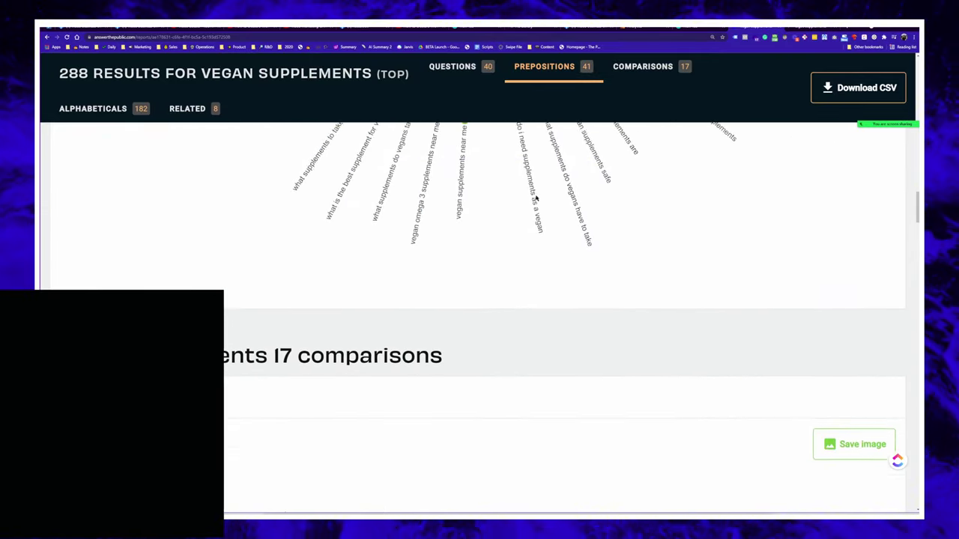
pyautogui.moveTo(591, 410); pyautogui.dragTo(549, 279)
pyautogui.scroll(-10, 592, 387)
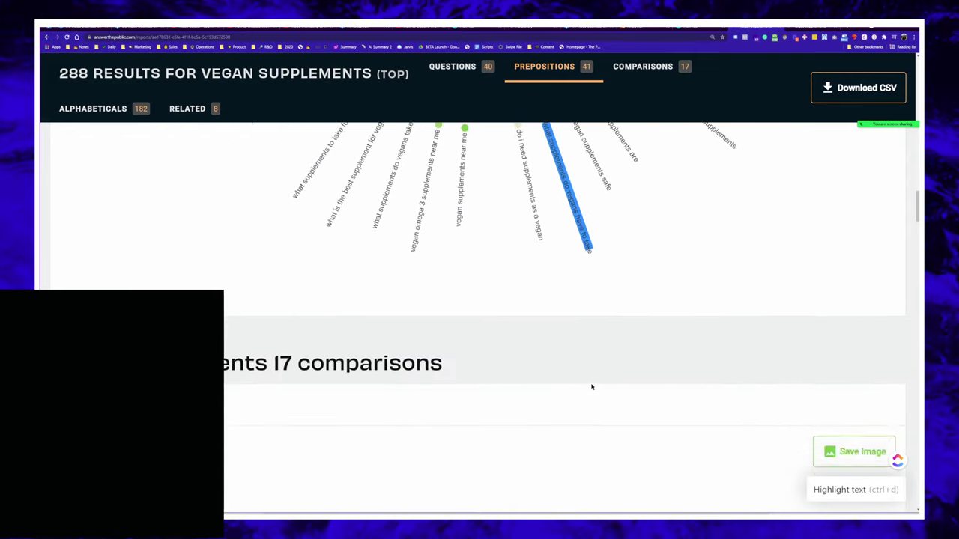
pyautogui.scroll(-5, 591, 386)
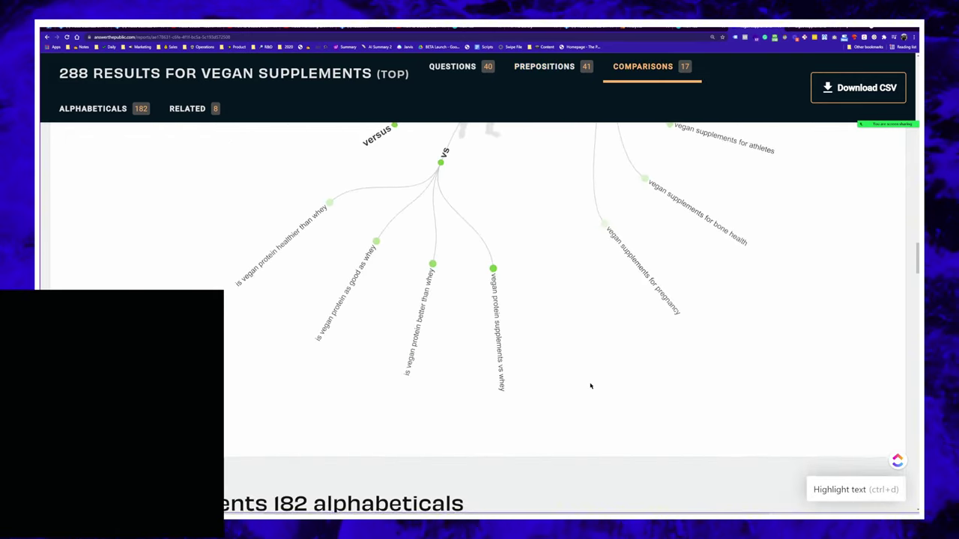
pyautogui.scroll(5, 591, 386)
pyautogui.scroll(-2, 494, 388)
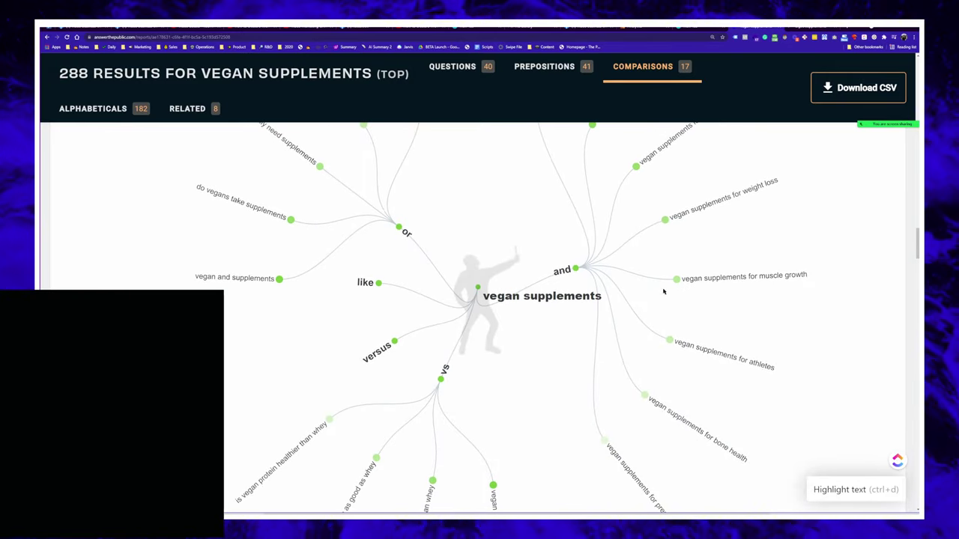
# - Examine the "and" and "vs" branches of the comparisons wheel for vegan supplements
pyautogui.moveTo(618, 298); pyautogui.dragTo(494, 297)
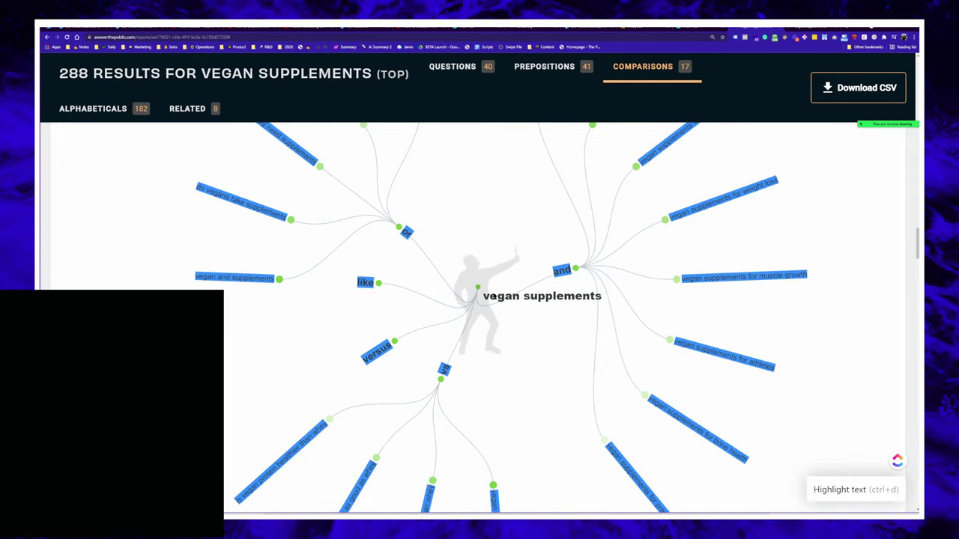
pyautogui.click(594, 313)
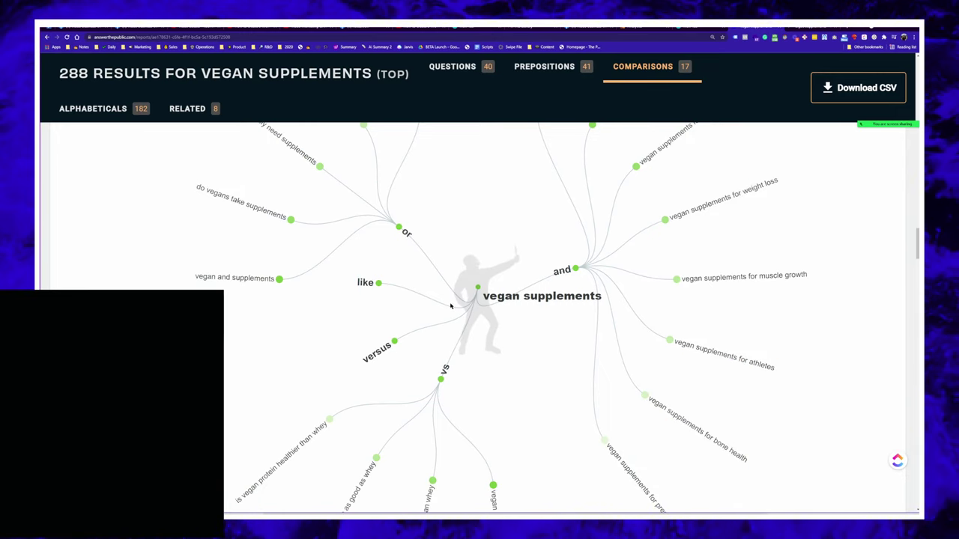
pyautogui.scroll(-3, 282, 236)
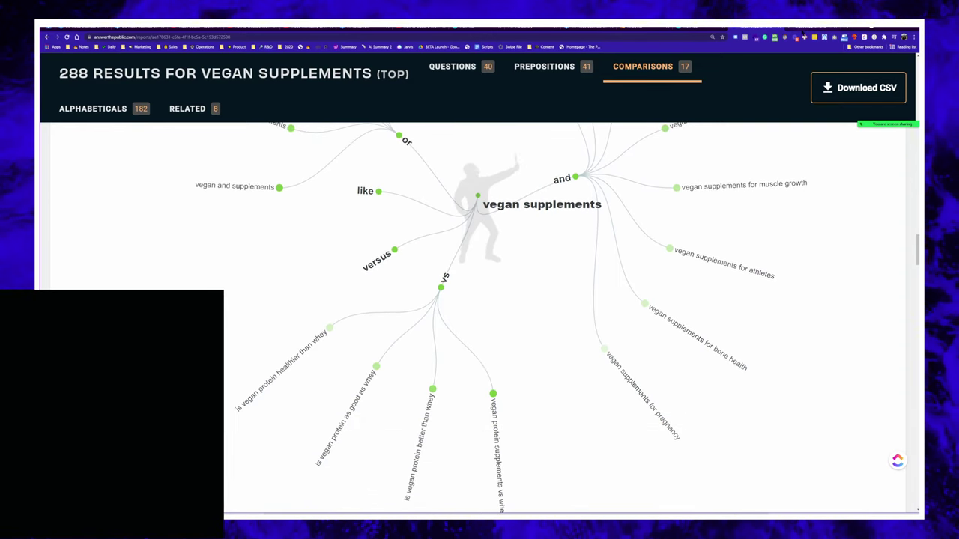
pyautogui.hotkey('ctrl', 'Tab')
pyautogui.hotkey('ctrl', 'shift', 'Tab')
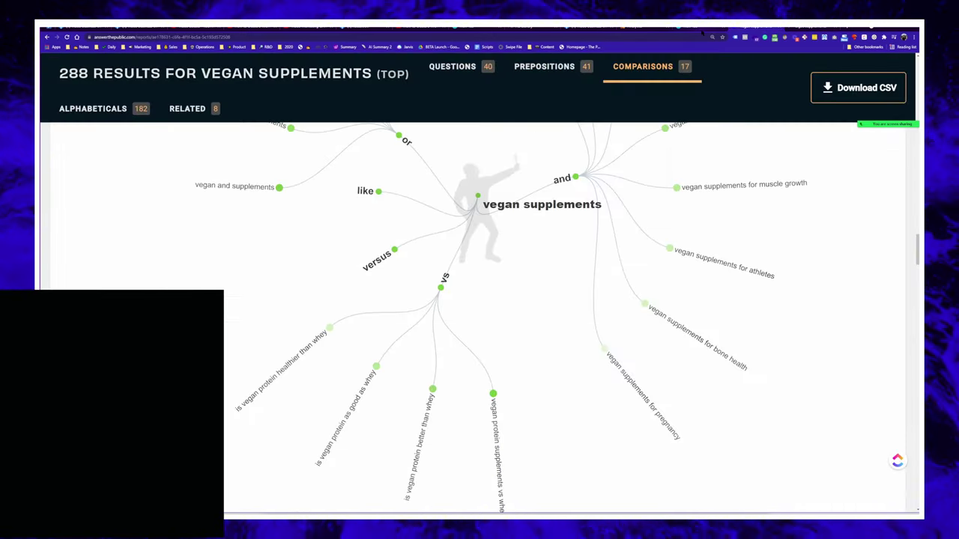
# - Switch to the Content & Distribution Strategy document and highlight part of the heading "1.1 Identifying your target persona(s)"
pyautogui.hotkey('alt', 'Tab')
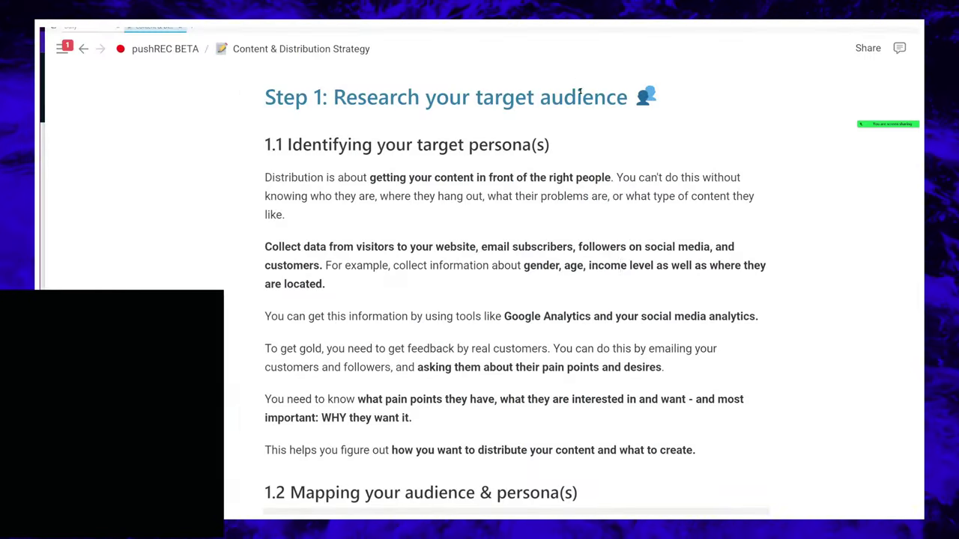
pyautogui.scroll(-2, 447, 247)
pyautogui.scroll(3, 366, 245)
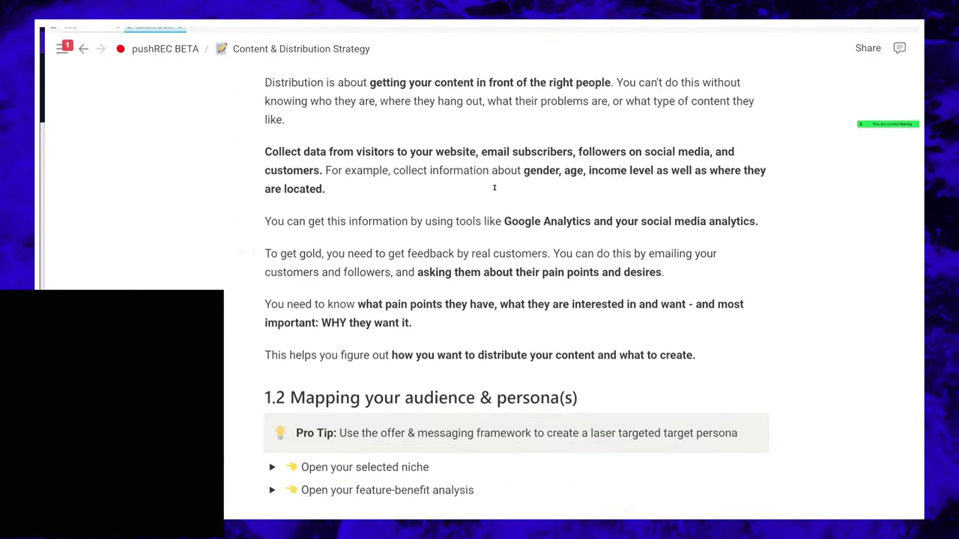
pyautogui.scroll(3, 366, 245)
pyautogui.moveTo(287, 235); pyautogui.dragTo(480, 235)
# - Switch to the Miro board 2021 Q4 Training and bring the Content Distribution Strategy diagram into view at Audience Research and Content Audit
pyautogui.hotkey('alt', 'Tab')
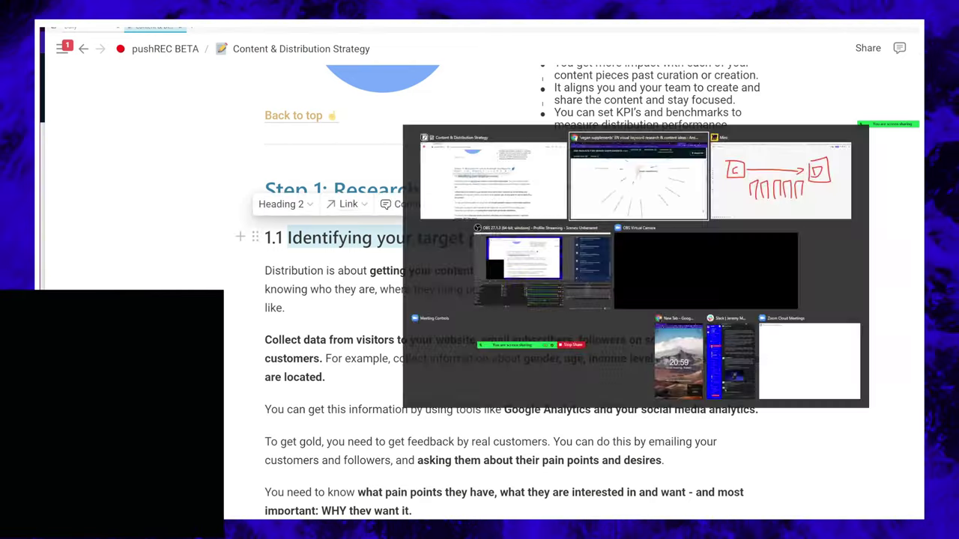
pyautogui.hotkey('alt', 'Tab')
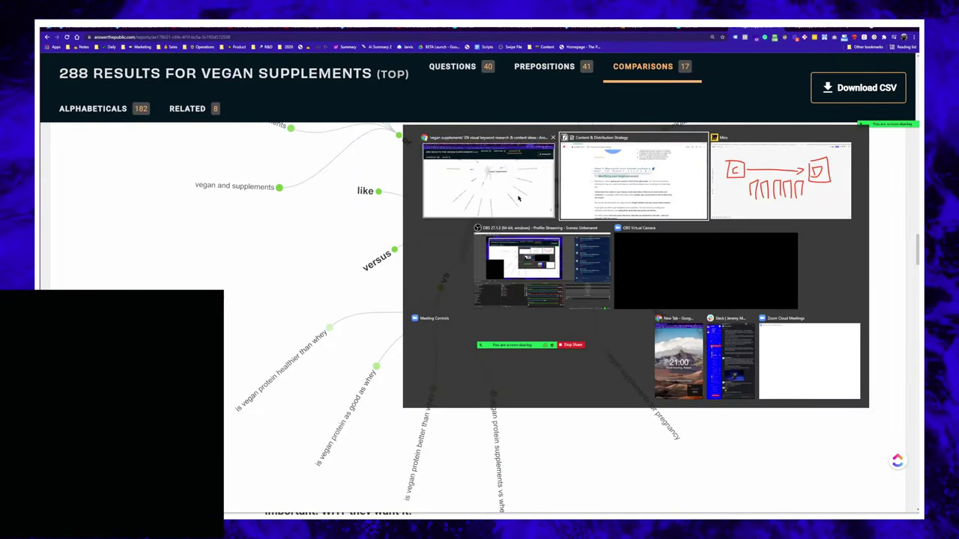
pyautogui.click(814, 189)
pyautogui.scroll(-5, 553, 262)
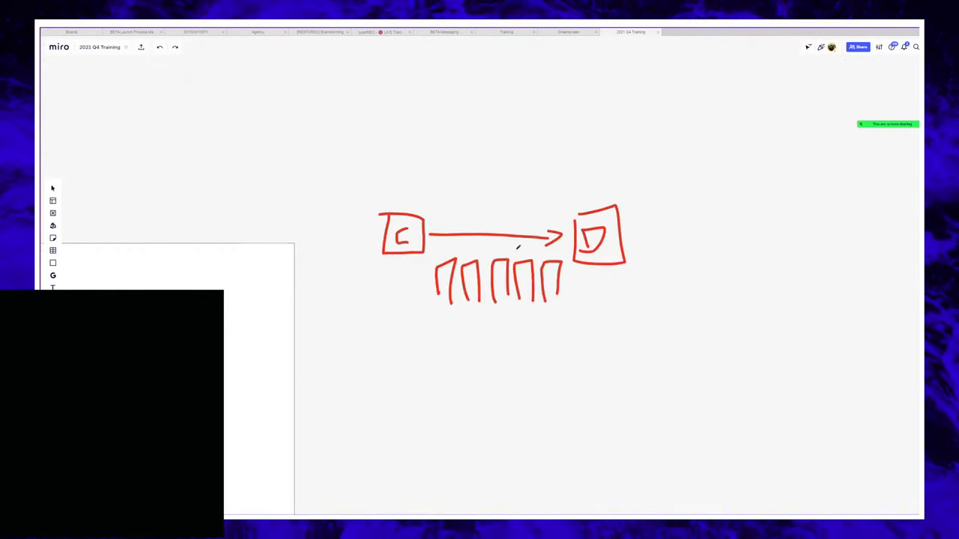
pyautogui.scroll(5, 411, 265)
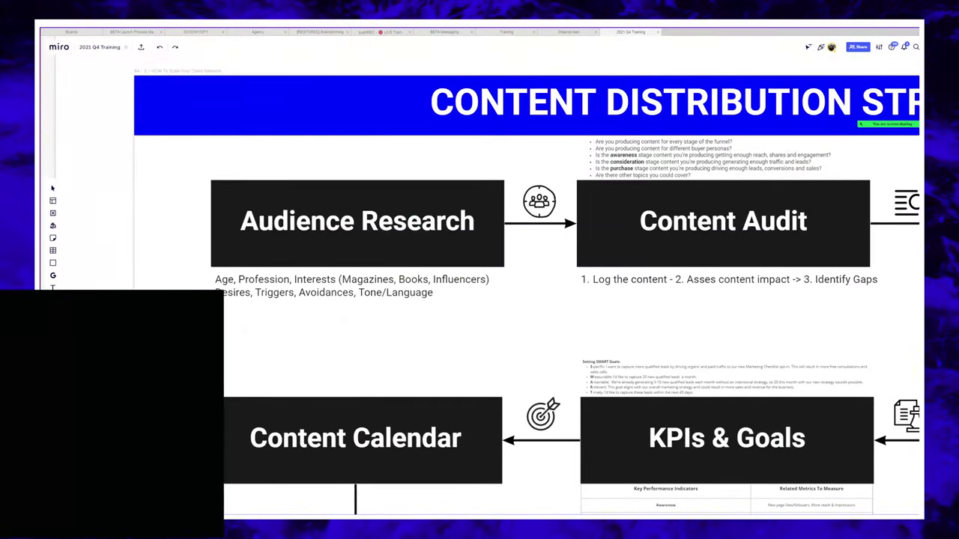
pyautogui.moveTo(222, 339)
pyautogui.mouseDown()
pyautogui.moveTo(507, 336)
pyautogui.moveTo(555, 209)
pyautogui.mouseUp()
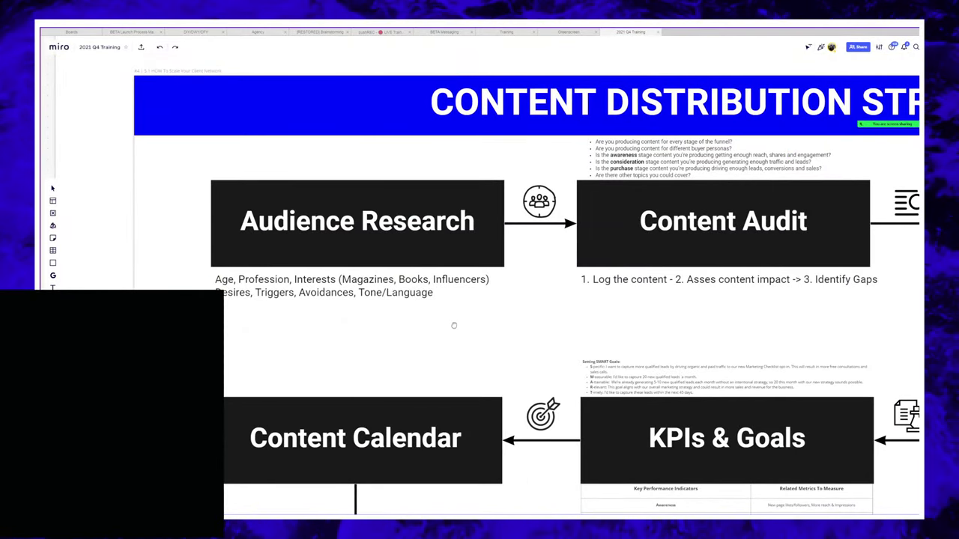
pyautogui.moveTo(504, 324); pyautogui.dragTo(406, 369)
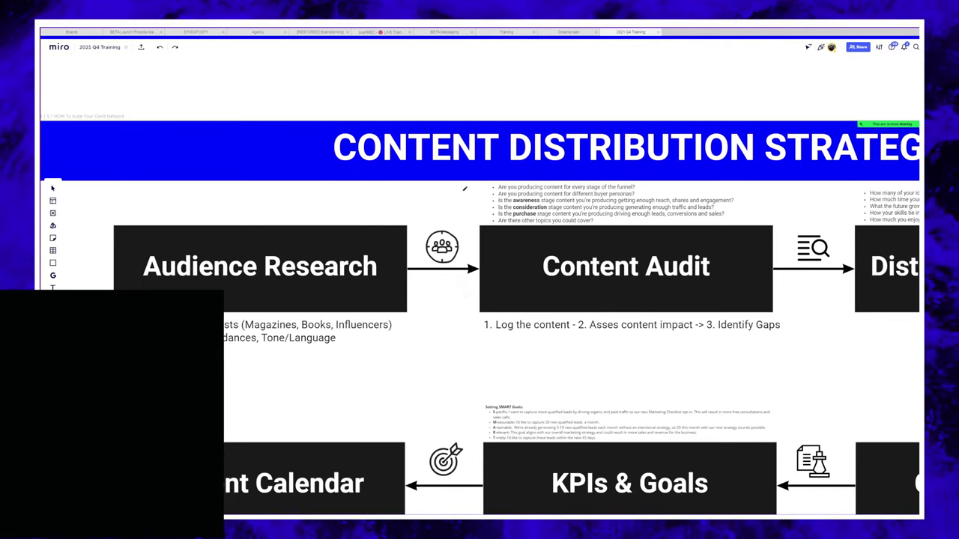
# - Outline the Content Audit box in freehand red, mark near Distribution Channels, and undo the pen strokes
pyautogui.moveTo(464, 189)
pyautogui.mouseDown()
pyautogui.moveTo(464, 332)
pyautogui.moveTo(795, 358)
pyautogui.moveTo(819, 192)
pyautogui.moveTo(525, 158)
pyautogui.moveTo(450, 214)
pyautogui.mouseUp()
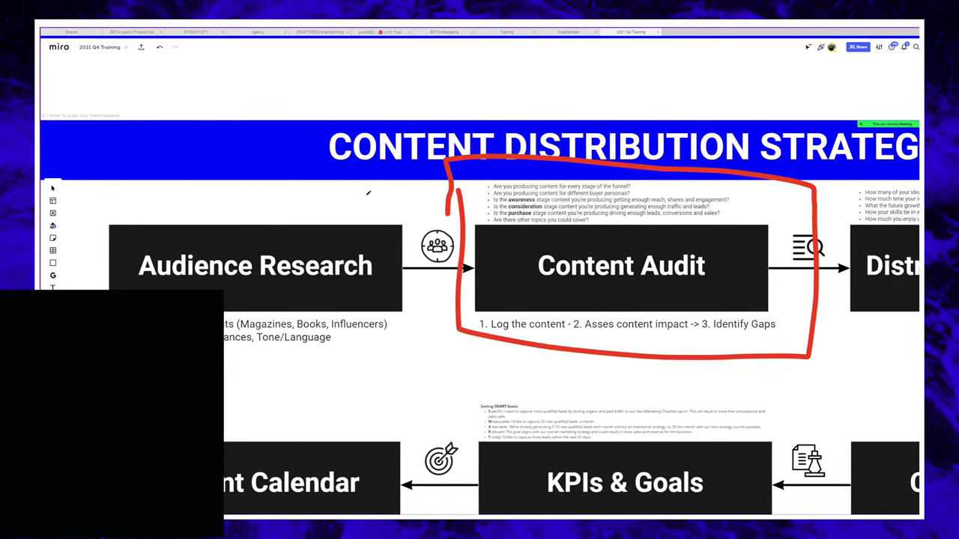
pyautogui.hotkey('ctrl', 'z')
pyautogui.hotkey('ctrl', 'z')
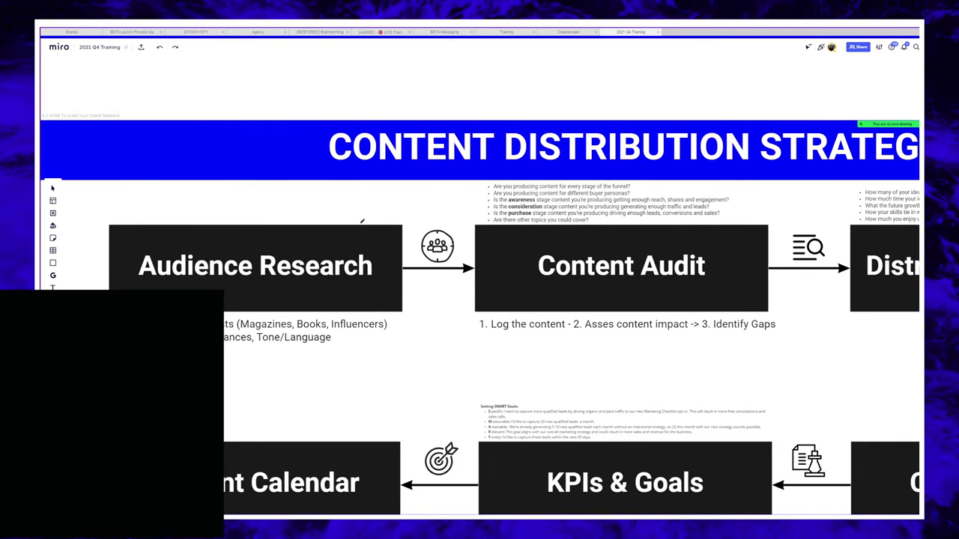
pyautogui.hscroll(5, 450, 285)
pyautogui.scroll(-2, 487, 318)
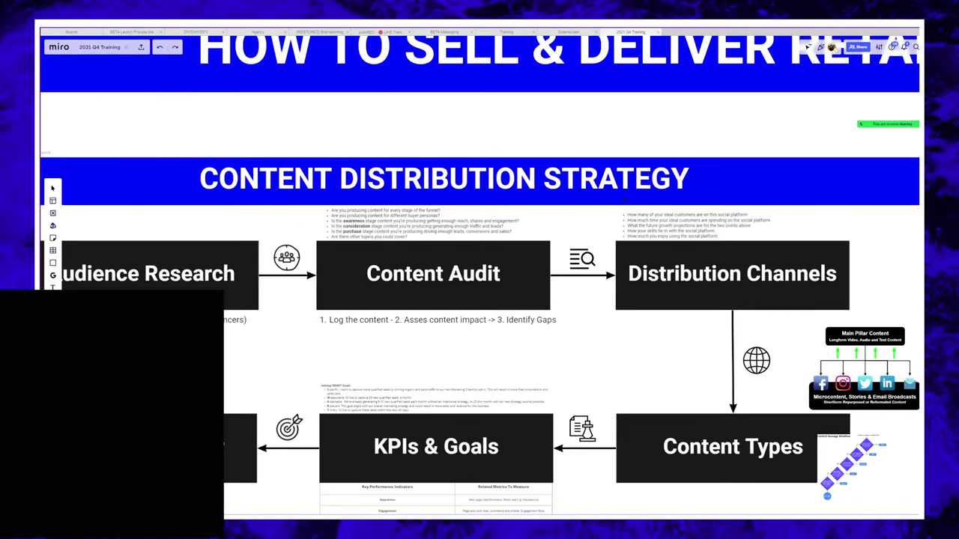
pyautogui.moveTo(605, 341)
pyautogui.mouseDown()
pyautogui.moveTo(889, 188)
pyautogui.moveTo(644, 210)
pyautogui.mouseUp()
pyautogui.hotkey('ctrl', 'z')
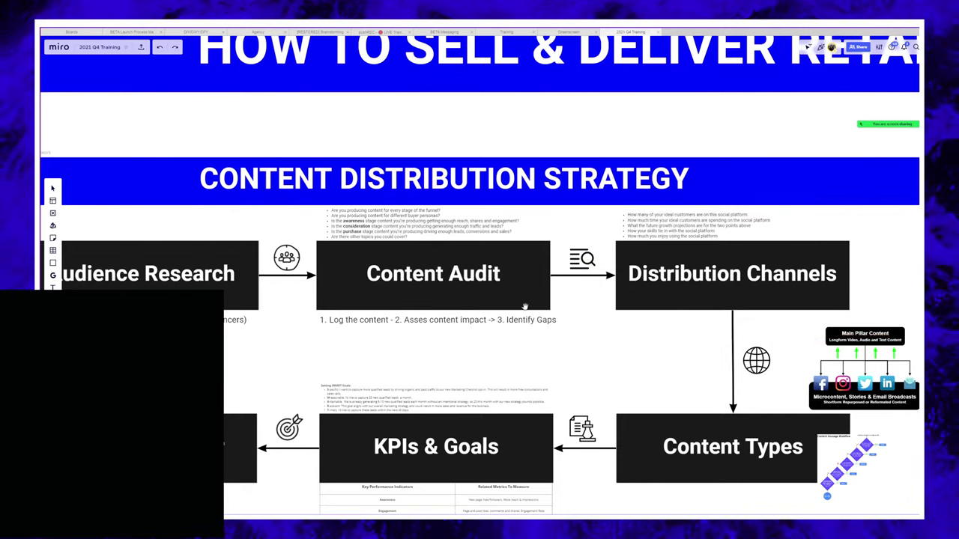
# - Mark the area above KPIs & Goals and the edge of the Distribution Channels box with freehand red strokes
pyautogui.hscroll(-3, 619, 291)
pyautogui.scroll(-1, 619, 291)
pyautogui.hscroll(-2, 619, 291)
pyautogui.scroll(-1, 619, 291)
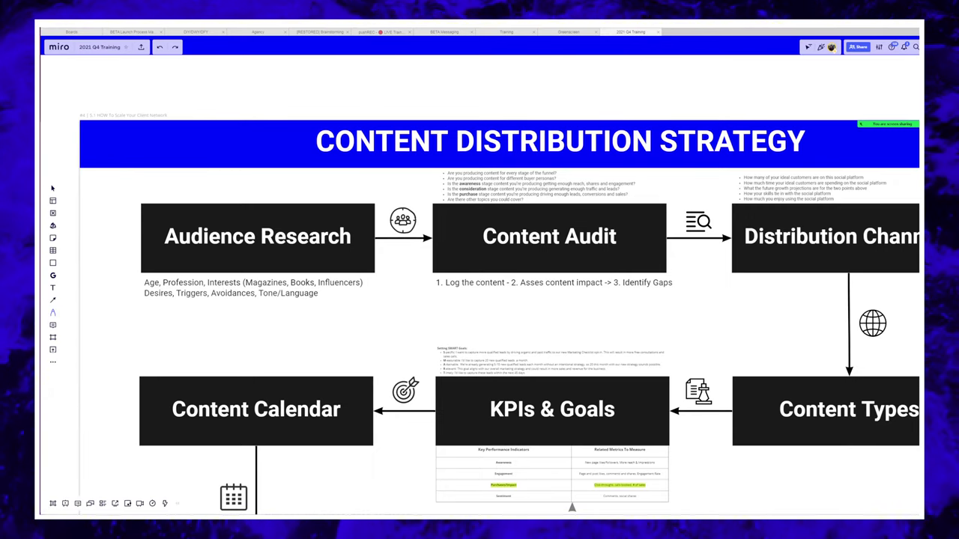
pyautogui.moveTo(428, 337); pyautogui.dragTo(300, 321)
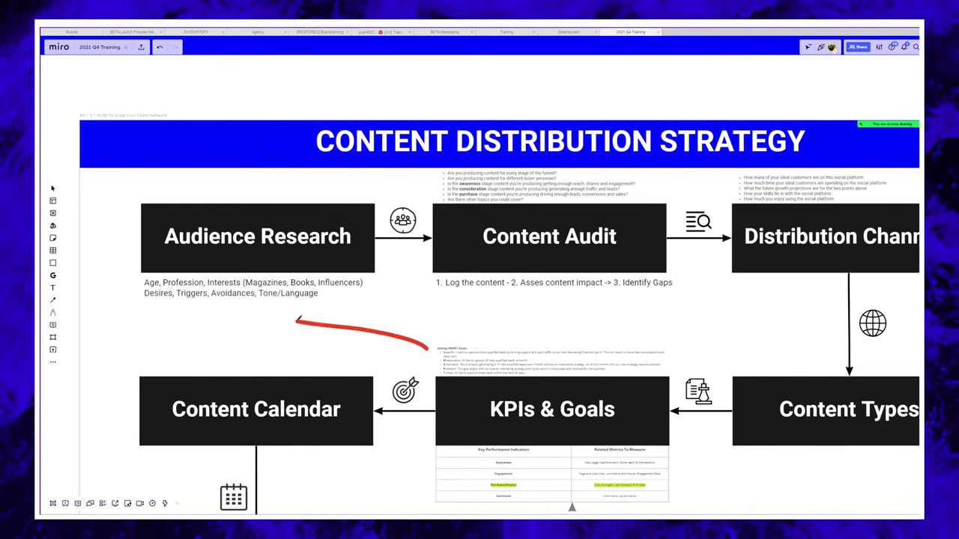
pyautogui.scroll(-4, 541, 342)
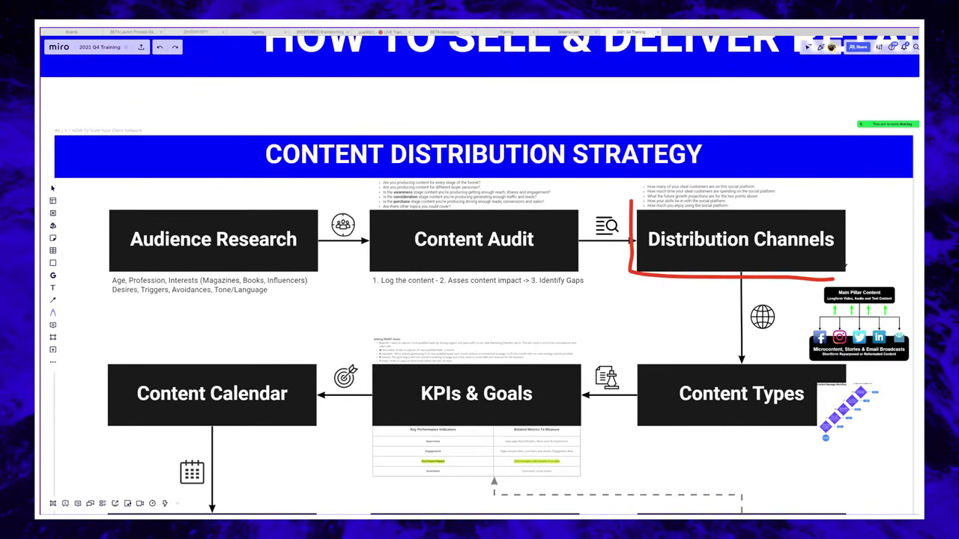
# - Outline the text beneath Audience Research, from "Age, Profession, Interests" to "Tone/Language", with a freehand red pen stroke
pyautogui.scroll(3, 255, 251)
pyautogui.moveTo(248, 250); pyautogui.dragTo(438, 288)
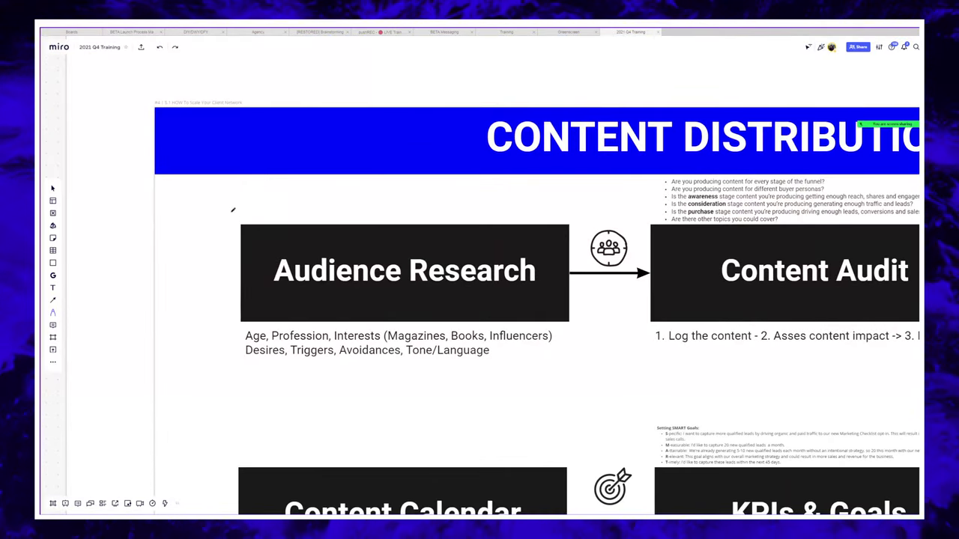
pyautogui.moveTo(232, 210)
pyautogui.mouseDown()
pyautogui.moveTo(203, 385)
pyautogui.moveTo(580, 192)
pyautogui.moveTo(337, 203)
pyautogui.mouseUp()
pyautogui.scroll(3, 241, 344)
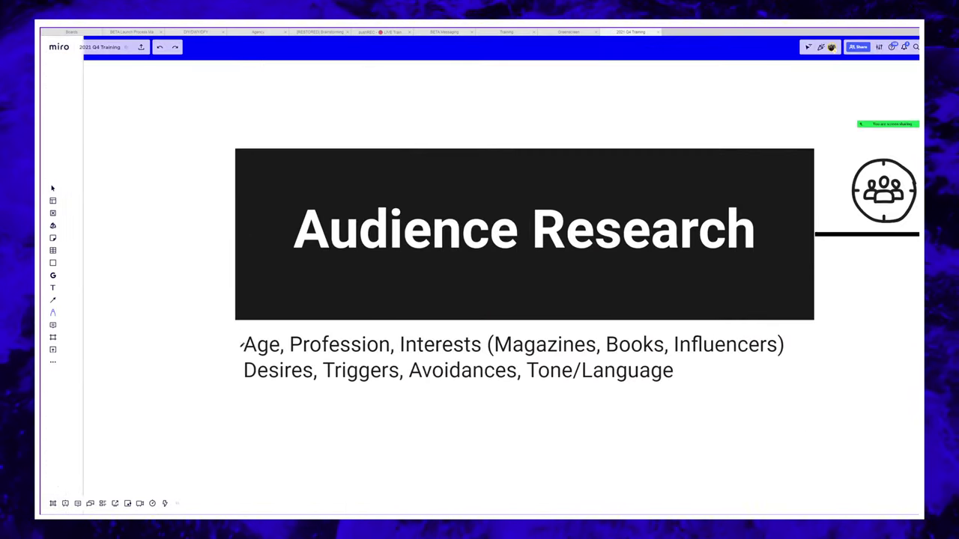
pyautogui.moveTo(207, 397)
pyautogui.mouseDown()
pyautogui.moveTo(642, 417)
pyautogui.moveTo(721, 359)
pyautogui.moveTo(835, 324)
pyautogui.moveTo(410, 292)
pyautogui.moveTo(216, 313)
pyautogui.mouseUp()
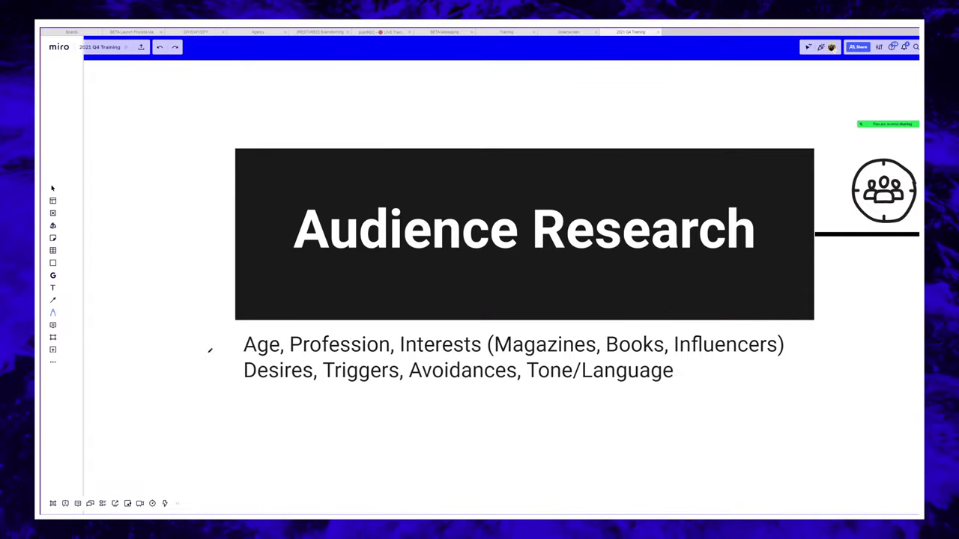
pyautogui.moveTo(215, 319)
pyautogui.mouseDown()
pyautogui.moveTo(212, 382)
pyautogui.moveTo(645, 394)
pyautogui.moveTo(819, 370)
pyautogui.moveTo(817, 325)
pyautogui.moveTo(492, 299)
pyautogui.moveTo(214, 322)
pyautogui.mouseUp()
pyautogui.scroll(-3, 229, 324)
pyautogui.scroll(-3, 240, 335)
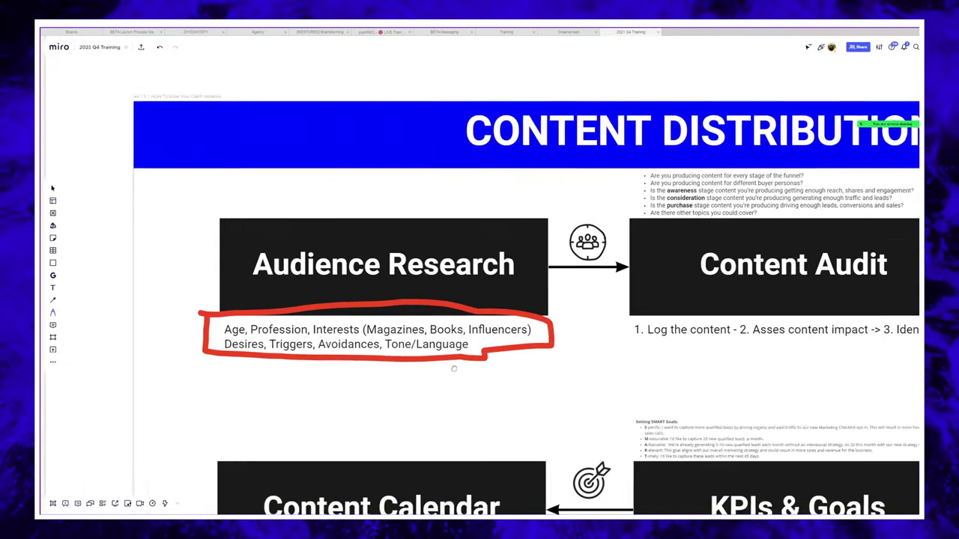
pyautogui.hscroll(5, 239, 335)
pyautogui.hscroll(-1, 310, 252)
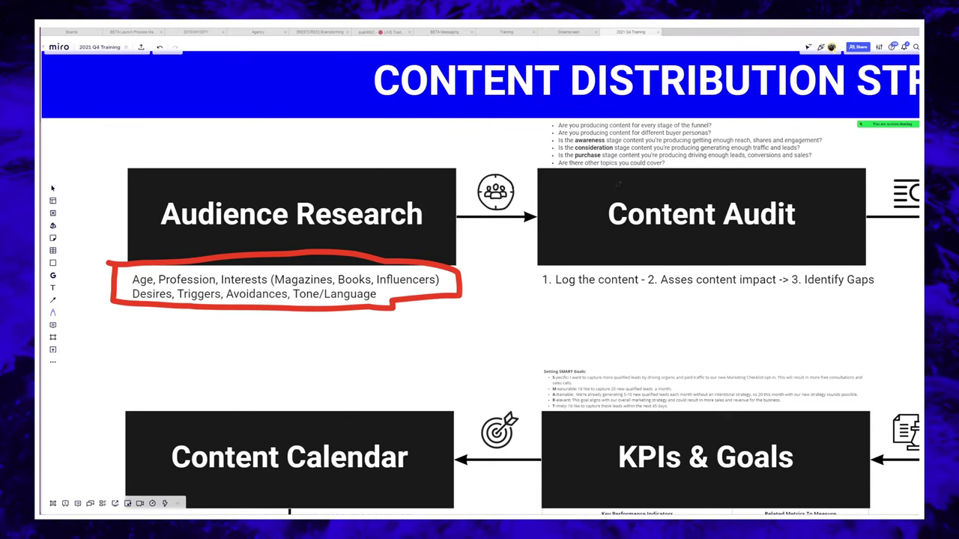
# - Switch to the Content & Distribution Strategy document and go to the Audience Mapping table in section 1.2
pyautogui.hotkey('alt', 'Tab')
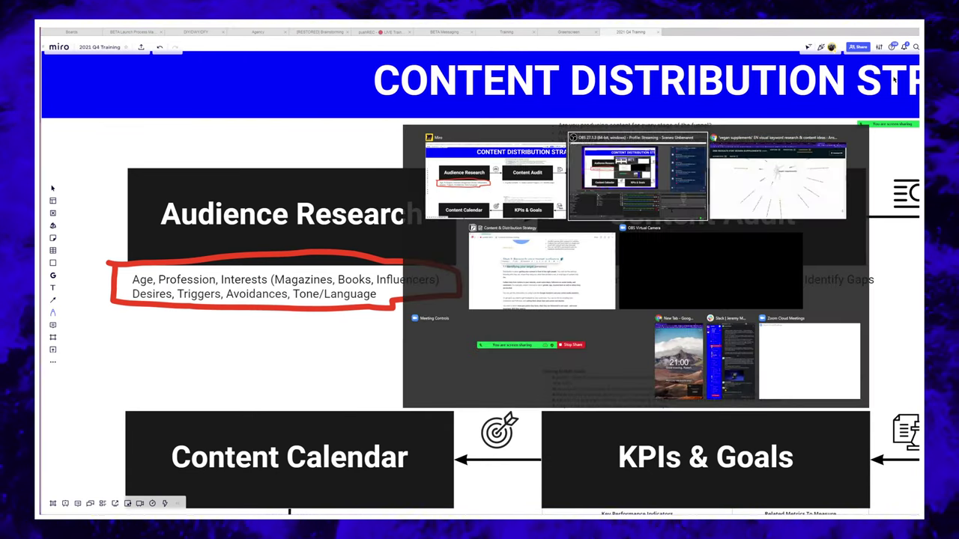
pyautogui.click(554, 244)
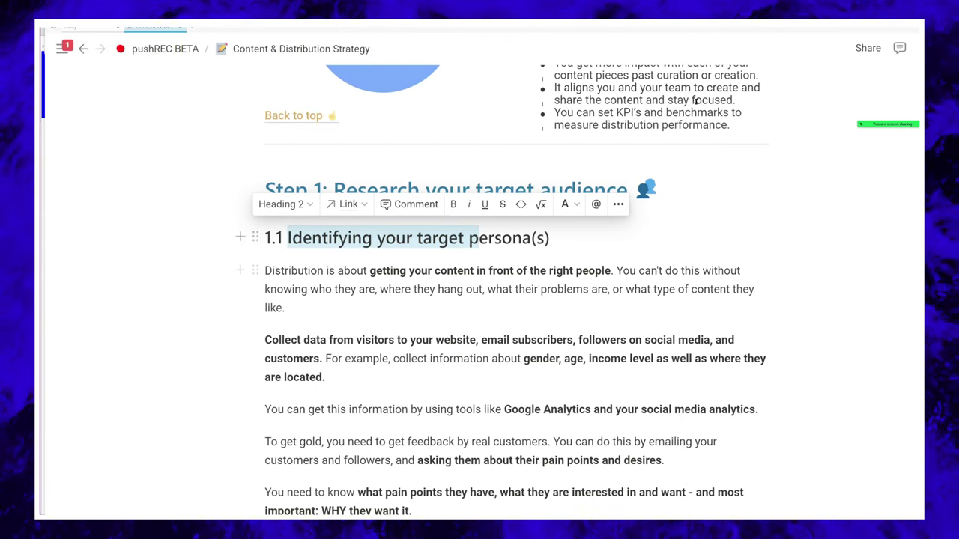
pyautogui.scroll(-2, 487, 333)
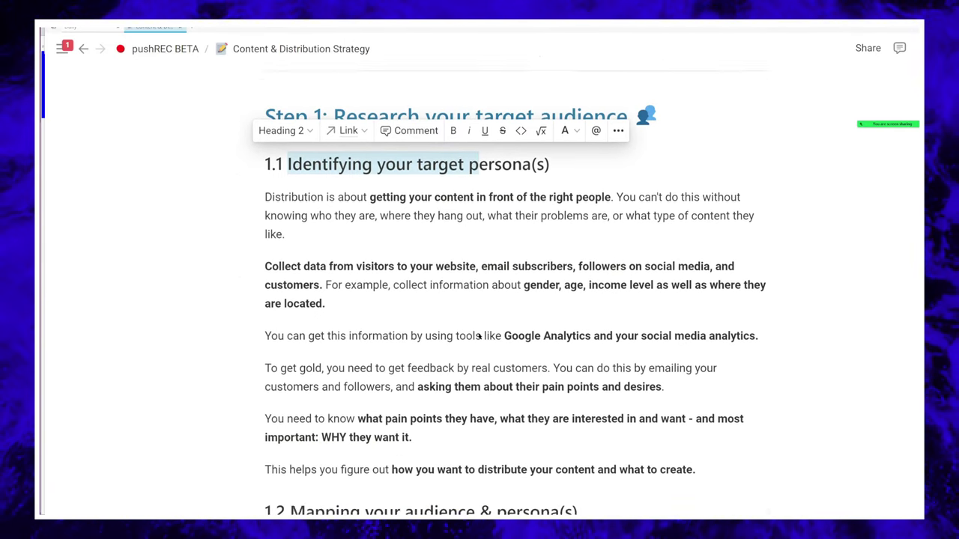
pyautogui.scroll(-5, 298, 225)
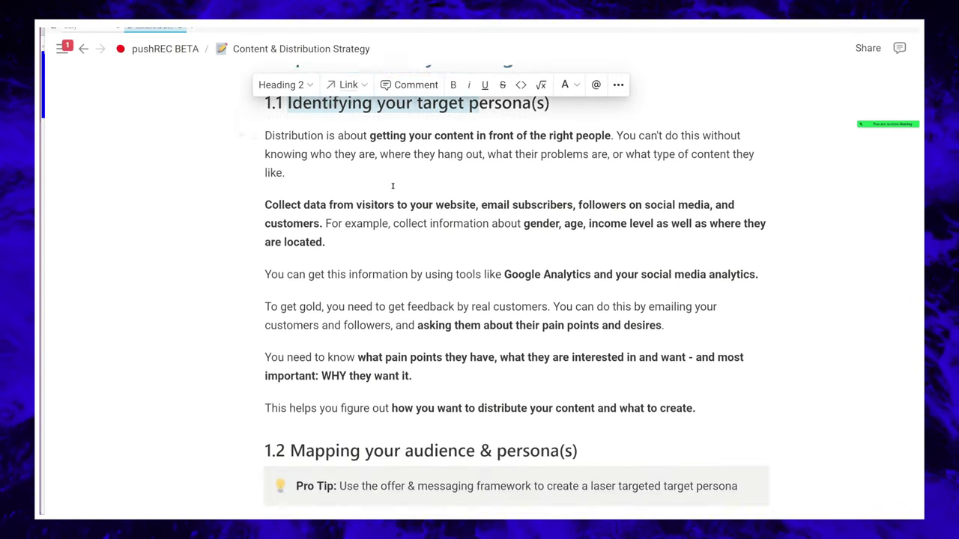
pyautogui.scroll(-3, 440, 155)
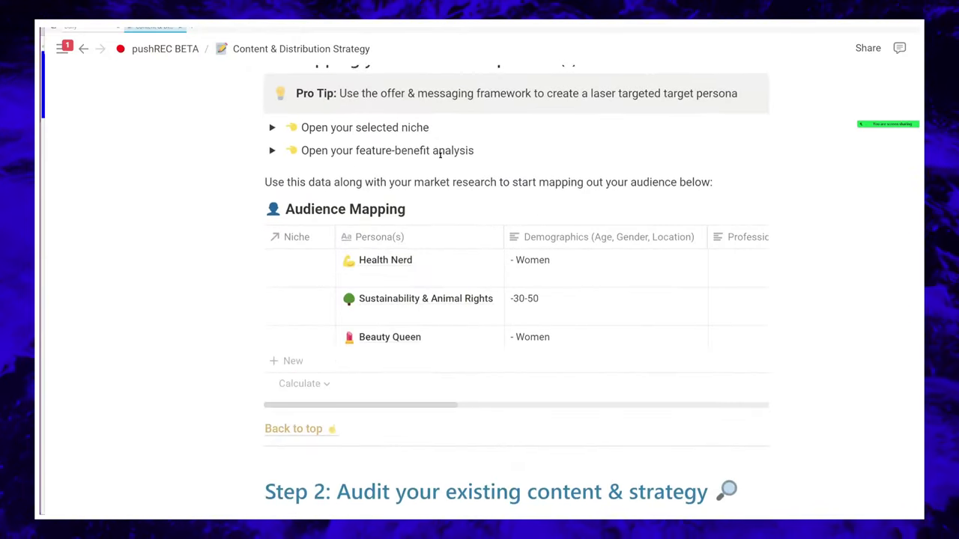
pyautogui.scroll(1, 443, 156)
pyautogui.click(513, 213)
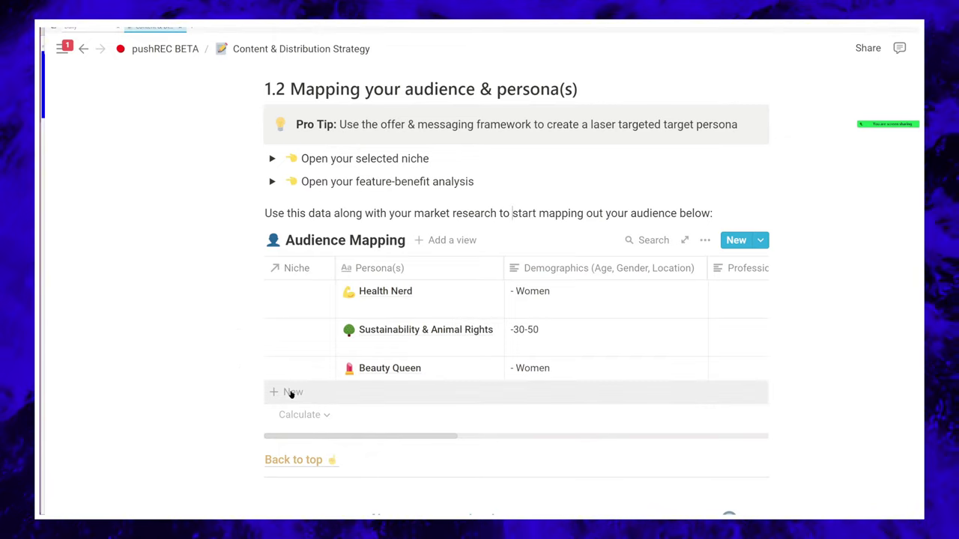
# - Examine the persona rows of the Audience Mapping table across the Demographics, Profession, Interests and Following columns
pyautogui.hscroll(2, 637, 333)
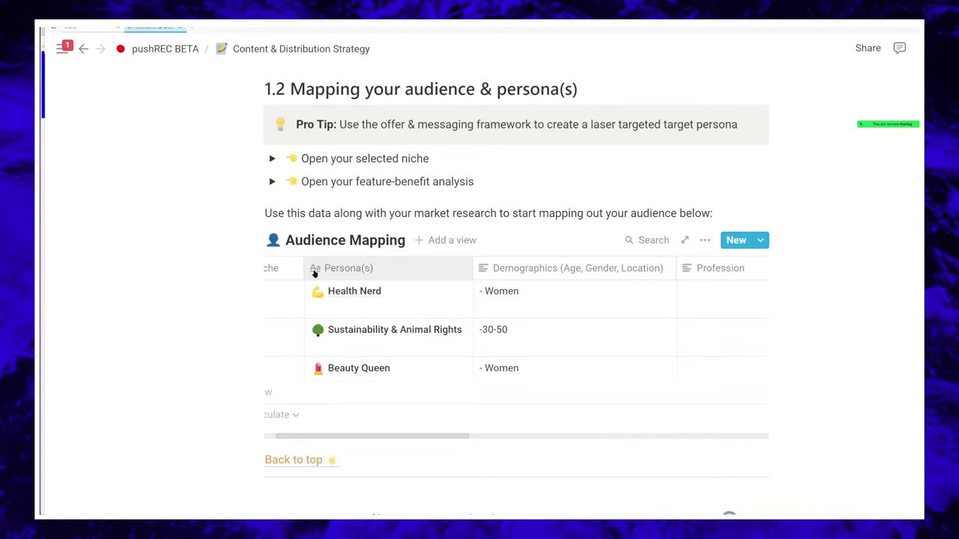
pyautogui.hscroll(-2, 397, 442)
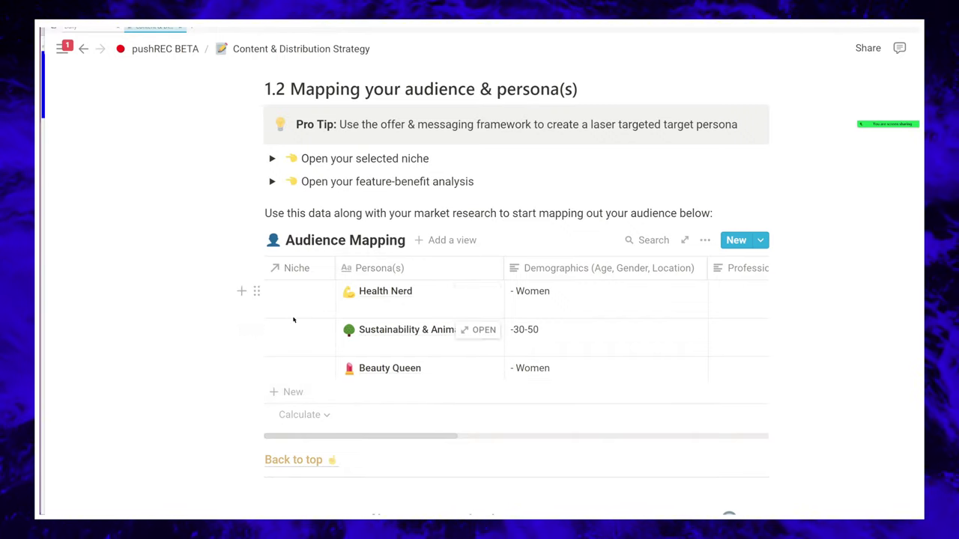
pyautogui.moveTo(187, 344)
pyautogui.mouseDown()
pyautogui.moveTo(315, 319)
pyautogui.moveTo(488, 308)
pyautogui.moveTo(428, 362)
pyautogui.mouseUp()
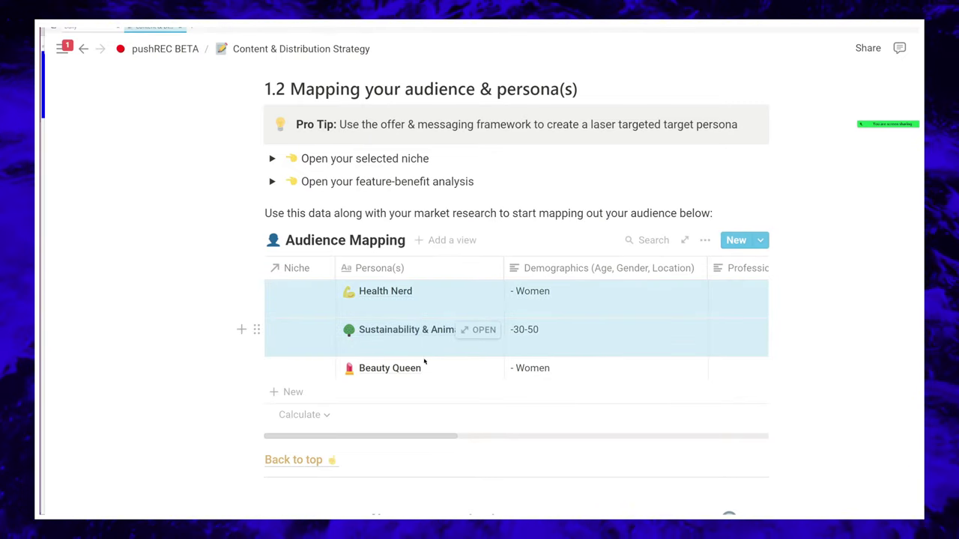
pyautogui.moveTo(203, 351)
pyautogui.mouseDown()
pyautogui.moveTo(450, 359)
pyautogui.moveTo(517, 310)
pyautogui.mouseUp()
pyautogui.click(247, 385)
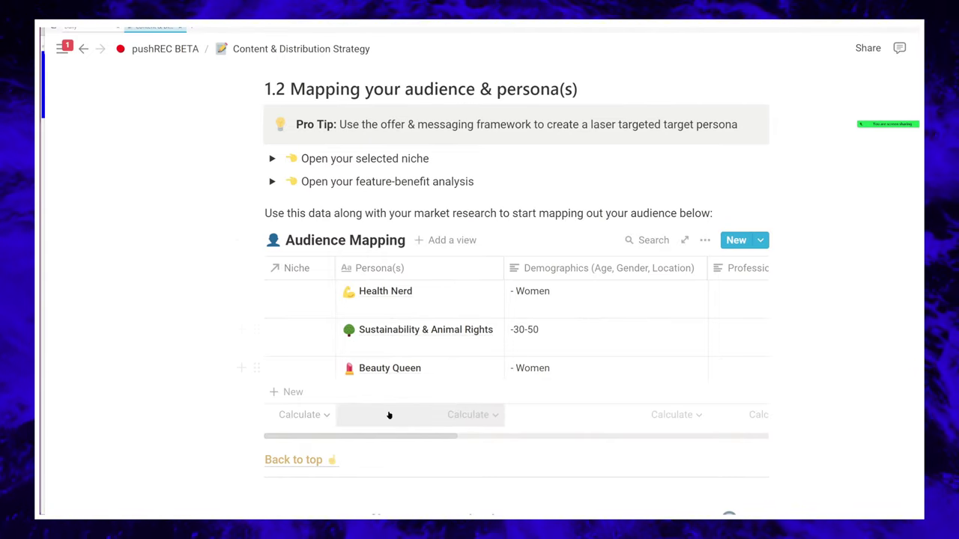
pyautogui.hscroll(10, 480, 437)
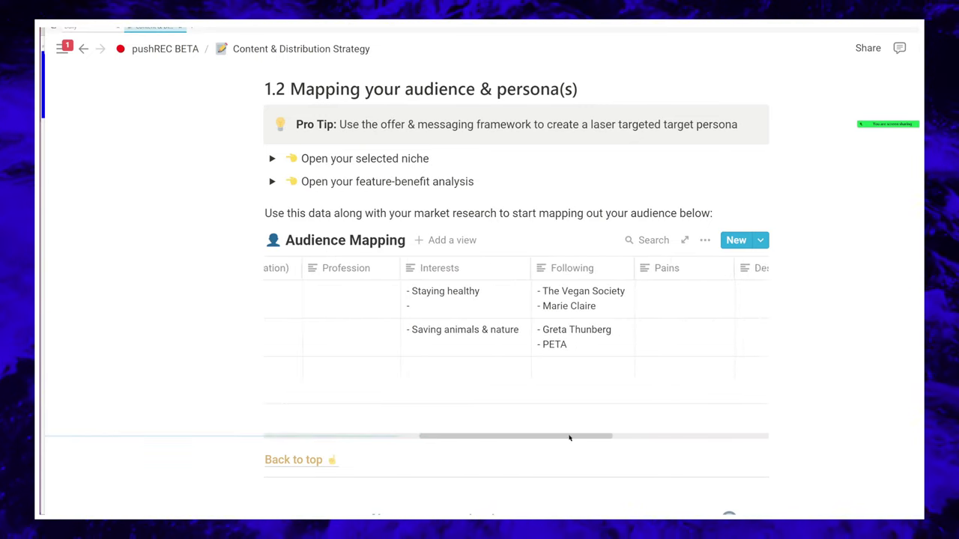
# - Highlight the Greta Thunberg and PETA entries in the Following cell of the Sustainability & Animal Rights persona
pyautogui.hscroll(-5, 589, 437)
pyautogui.moveTo(486, 436); pyautogui.dragTo(567, 412)
pyautogui.click(509, 330)
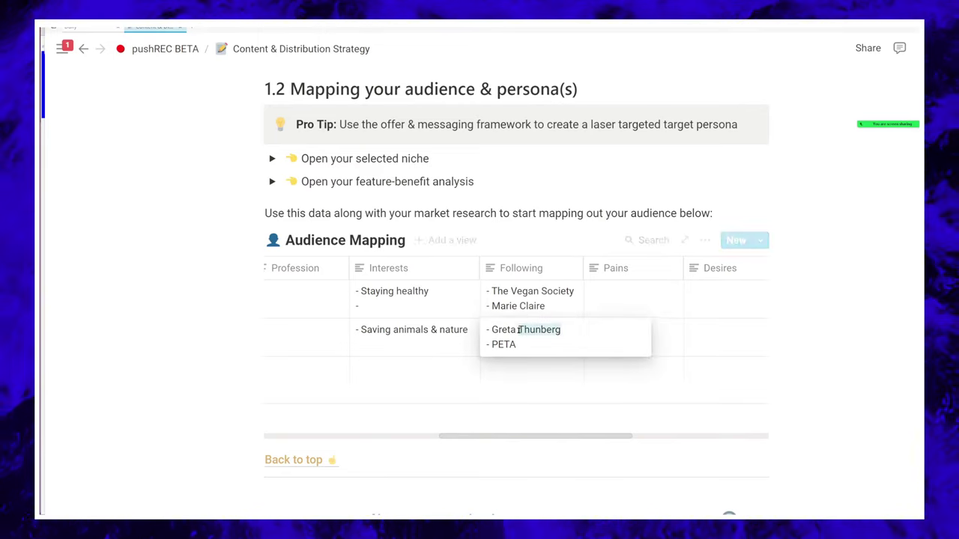
pyautogui.doubleClick(500, 344)
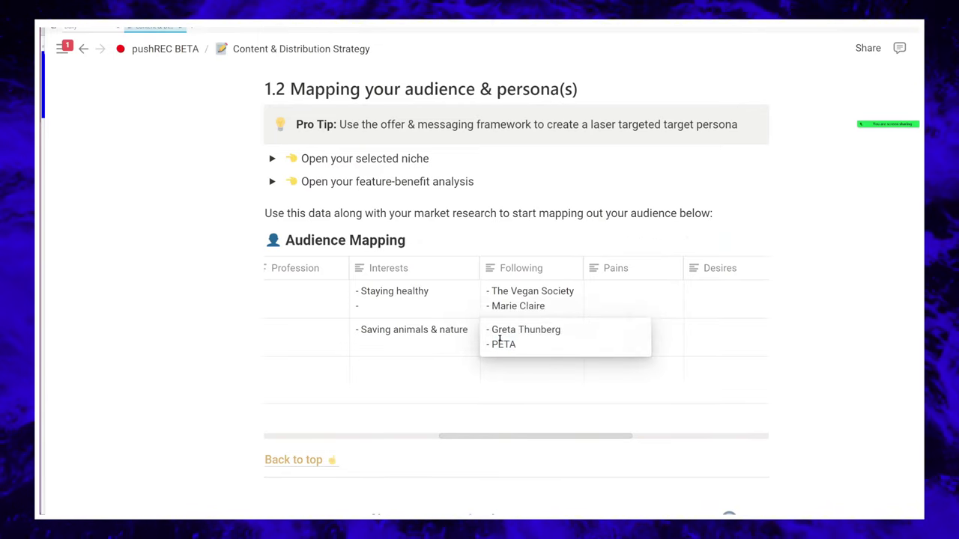
pyautogui.moveTo(520, 344); pyautogui.dragTo(491, 330)
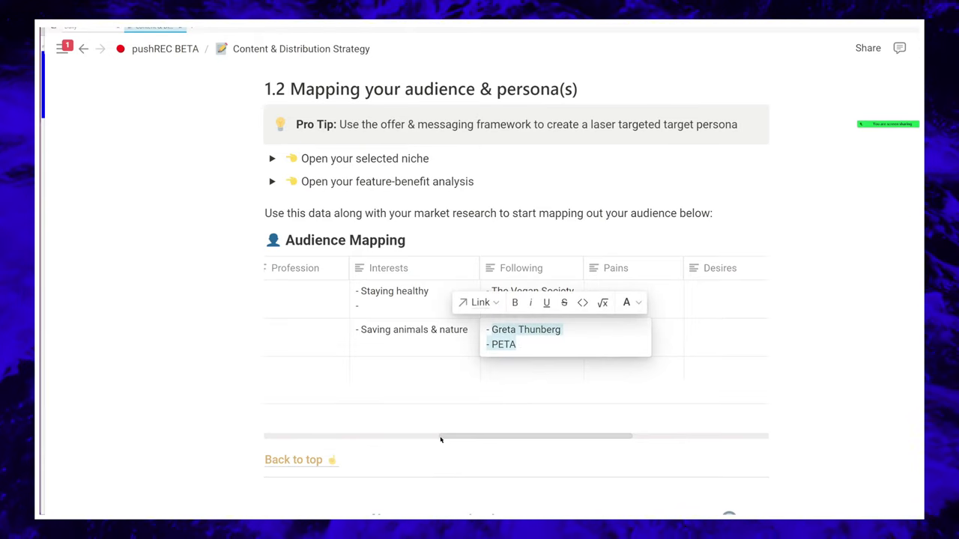
pyautogui.press('Escape')
# - Highlight the Greta Thunberg line in the same Following cell, close it unedited, and return to the table's Persona(s) column
pyautogui.click(519, 331)
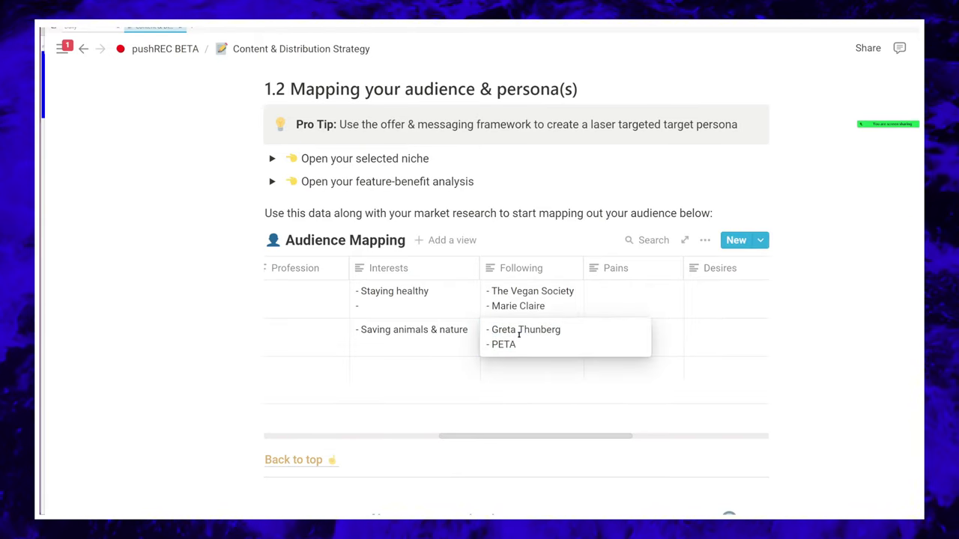
pyautogui.doubleClick(524, 330)
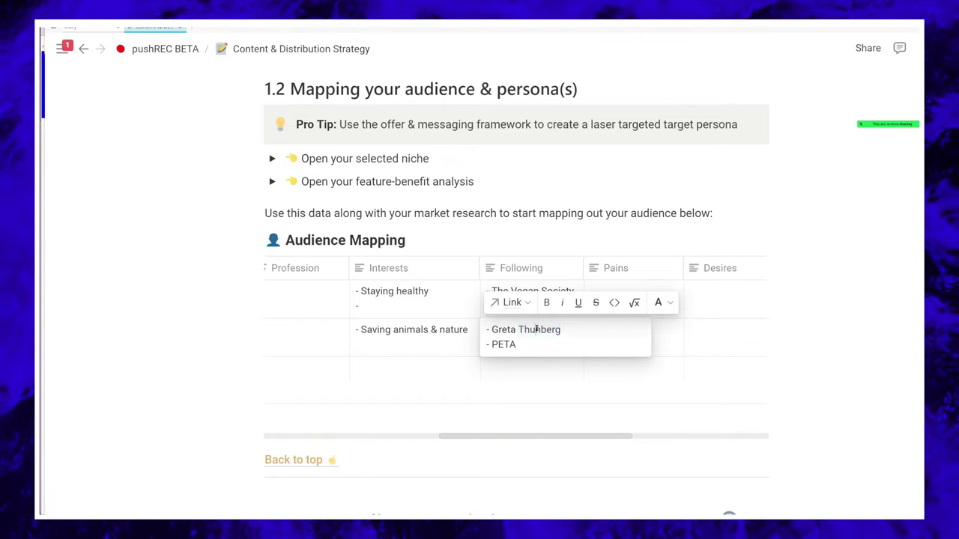
pyautogui.moveTo(558, 332); pyautogui.dragTo(487, 329)
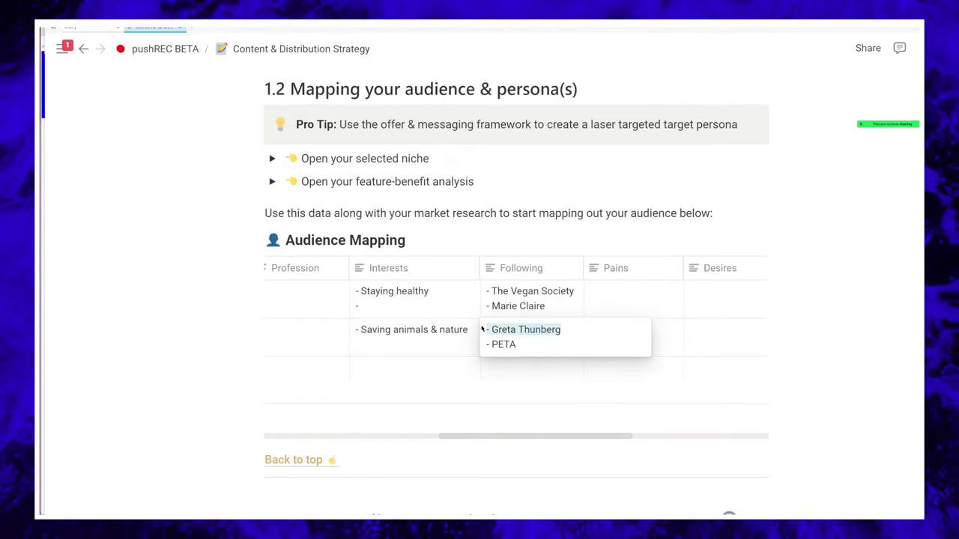
pyautogui.click(557, 346)
pyautogui.hotkey('ctrl', 'a')
pyautogui.click(535, 342)
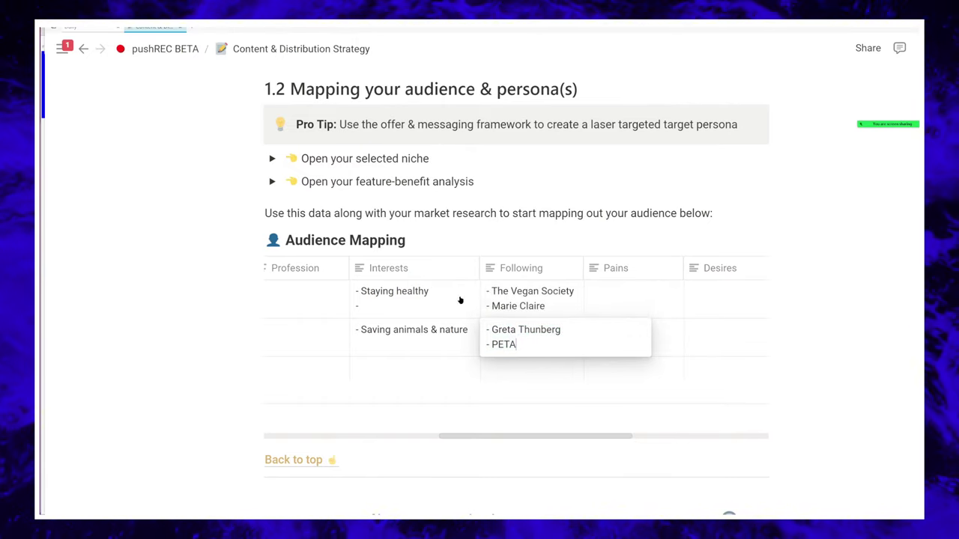
pyautogui.press('Escape')
pyautogui.press('Escape')
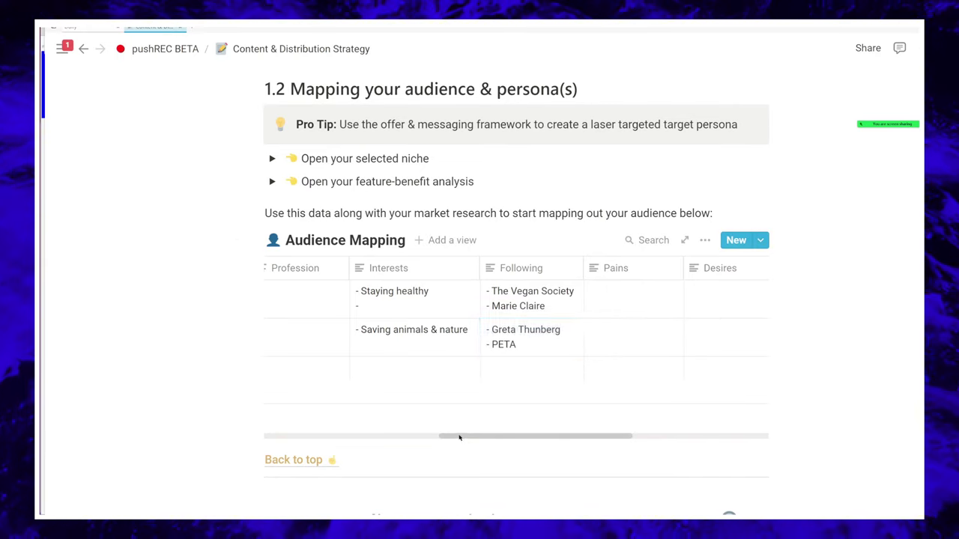
pyautogui.hscroll(-3, 350, 436)
pyautogui.hscroll(-3, 350, 436)
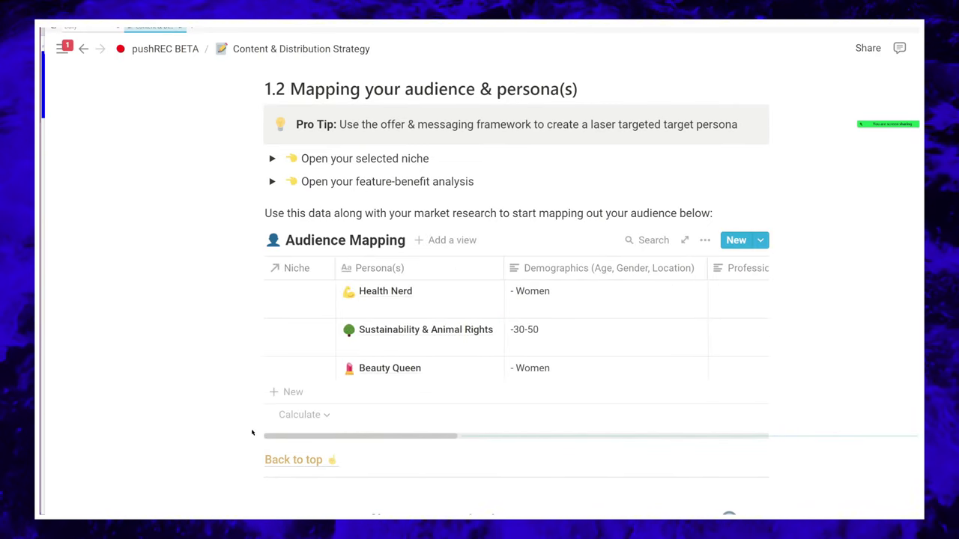
pyautogui.hscroll(3, 253, 433)
pyautogui.hscroll(-3, 297, 426)
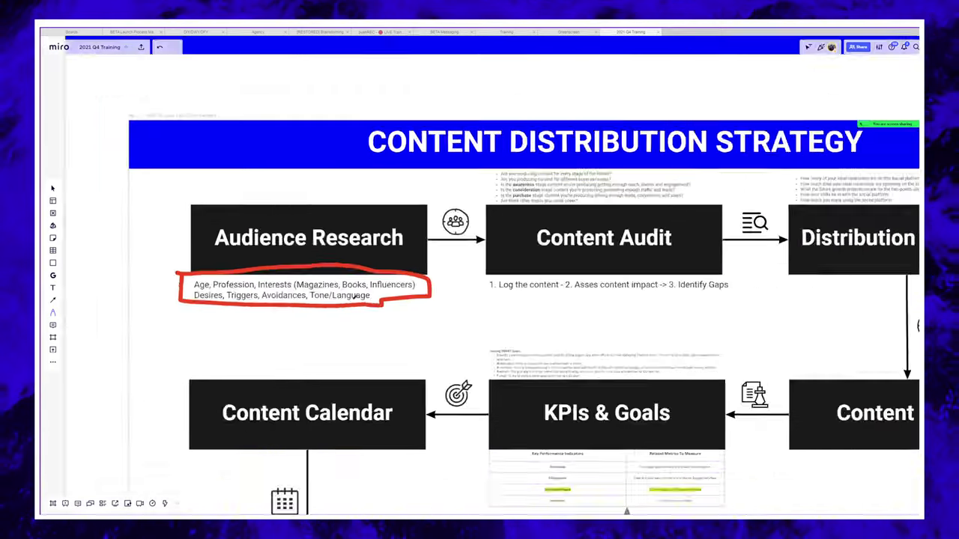
# - Switch to the Miro board and sketch freehand red arrows above the C and D boxes of the hand-drawn diagram
pyautogui.scroll(-5, 349, 298)
pyautogui.scroll(8, 520, 317)
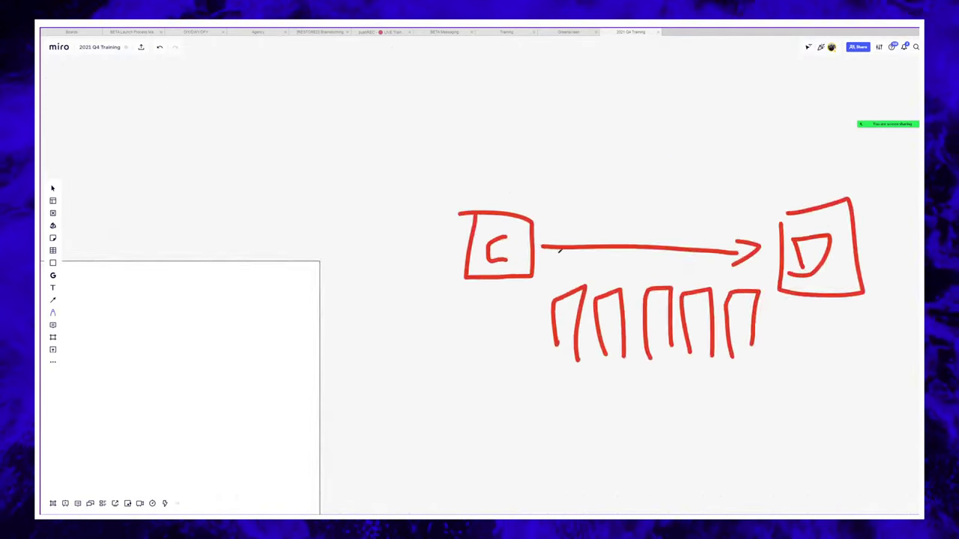
pyautogui.scroll(5, 560, 250)
pyautogui.moveTo(542, 70)
pyautogui.mouseDown()
pyautogui.moveTo(490, 157)
pyautogui.moveTo(586, 143)
pyautogui.mouseUp()
pyautogui.hscroll(10, 664, 154)
pyautogui.scroll(2, 664, 154)
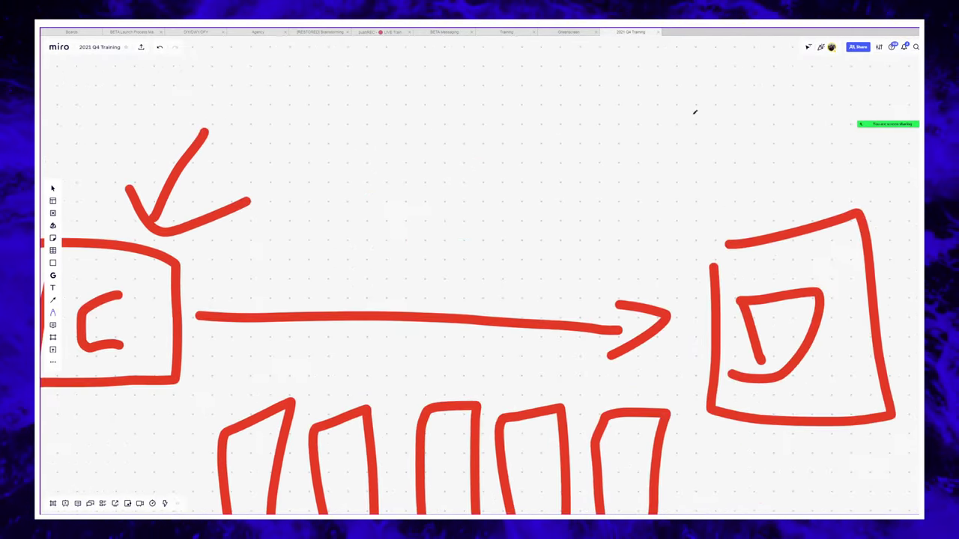
pyautogui.moveTo(675, 90)
pyautogui.mouseDown()
pyautogui.moveTo(764, 180)
pyautogui.moveTo(667, 221)
pyautogui.mouseUp()
# - Undo the red arrow strokes above the C and D boxes and return to the Audience Mapping table
pyautogui.hotkey('ctrl', 'z')
pyautogui.hotkey('ctrl', 'z')
pyautogui.hotkey('ctrl', 'z')
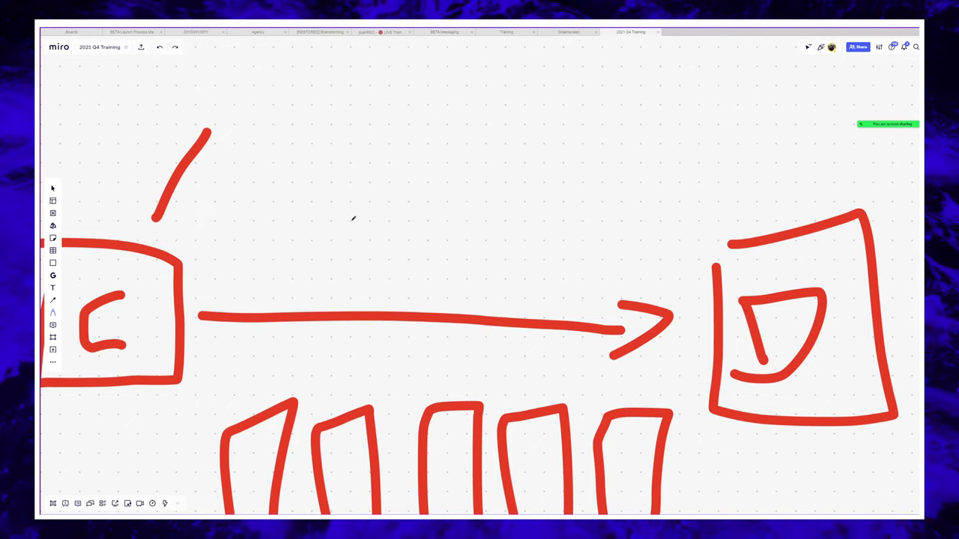
pyautogui.hotkey('ctrl', 'z')
pyautogui.hotkey('alt', 'Tab')
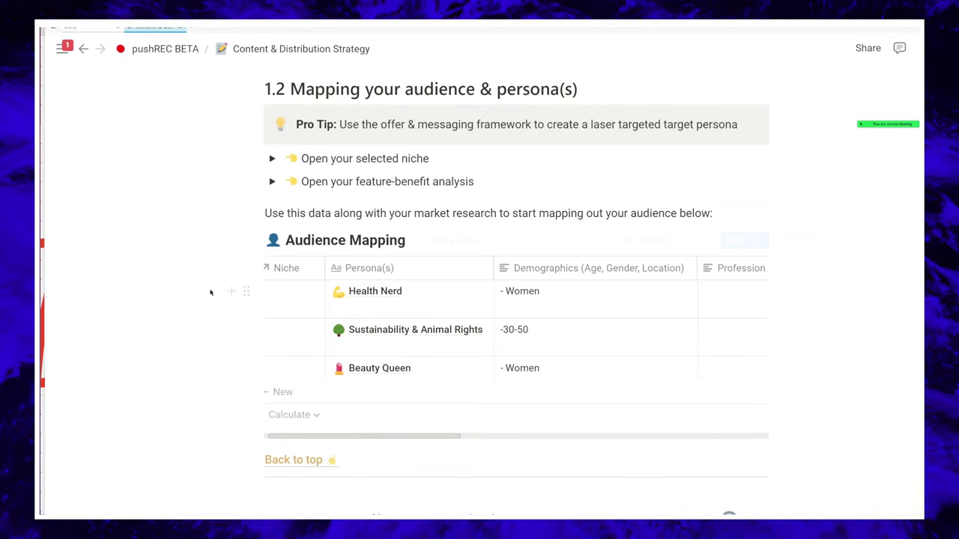
pyautogui.click(322, 307)
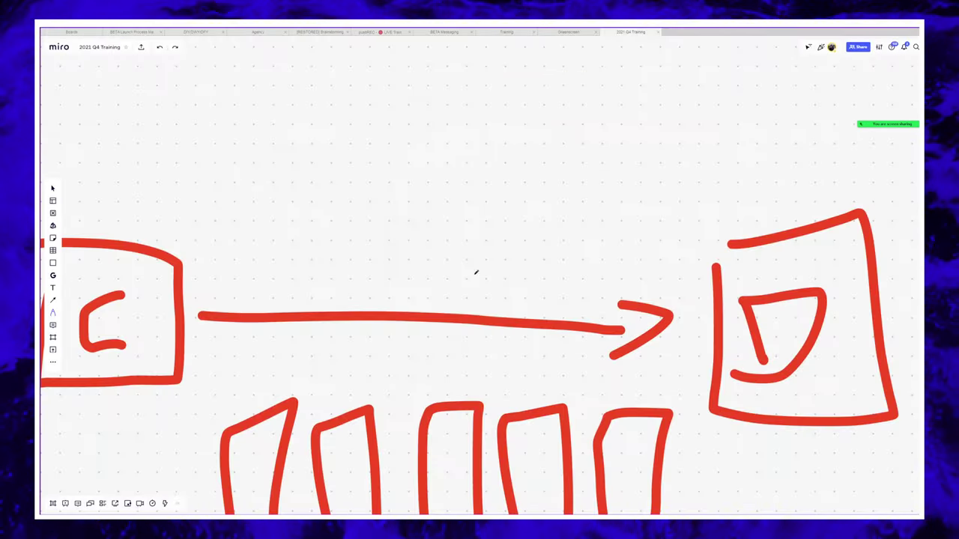
# - Go to The 4 Key Systems You Need slide in Miro and mark above the four system arrows with freehand red strokes
pyautogui.scroll(-10, 475, 272)
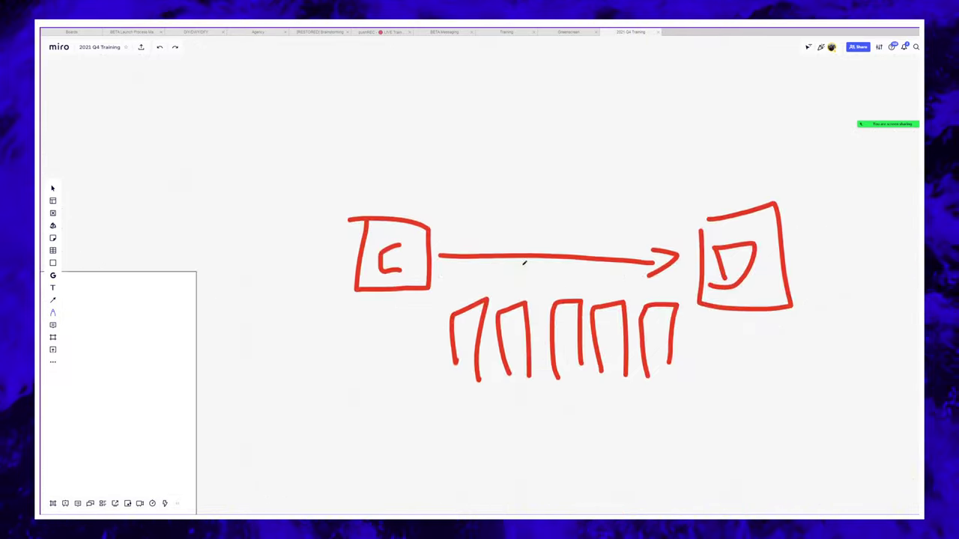
pyautogui.scroll(3, 746, 347)
pyautogui.scroll(10, 406, 236)
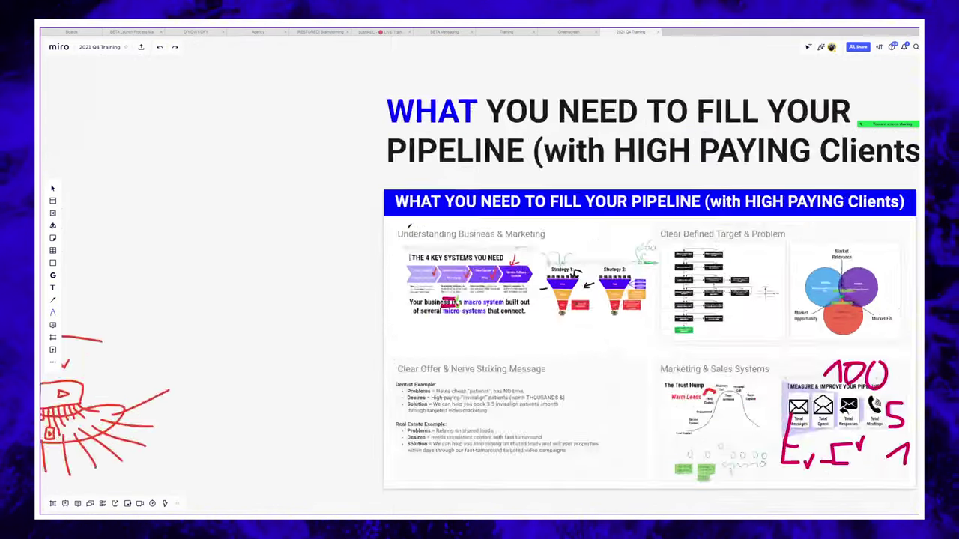
pyautogui.scroll(-1, 395, 255)
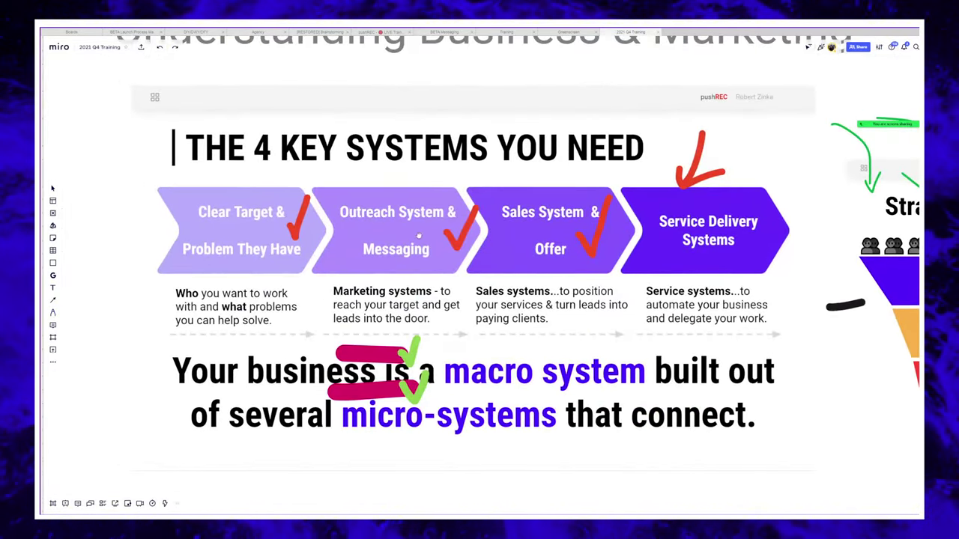
pyautogui.moveTo(120, 180)
pyautogui.mouseDown()
pyautogui.moveTo(675, 171)
pyautogui.moveTo(839, 187)
pyautogui.mouseUp()
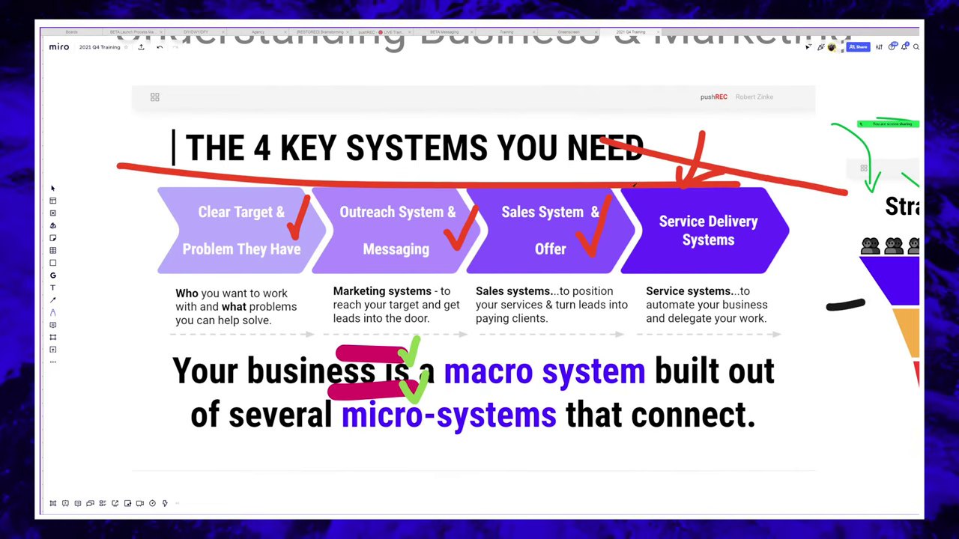
# - Draw a freehand red box around "Clear Target &" in the first system arrow
pyautogui.hscroll(-1, 525, 316)
pyautogui.hscroll(-2, 525, 316)
pyautogui.scroll(2, 317, 208)
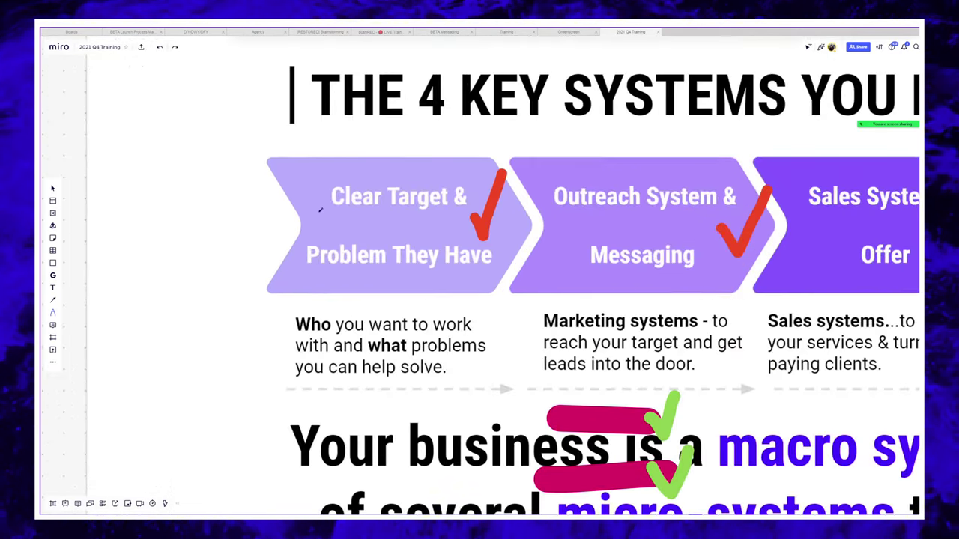
pyautogui.moveTo(302, 162)
pyautogui.mouseDown()
pyautogui.moveTo(300, 225)
pyautogui.moveTo(350, 155)
pyautogui.mouseUp()
pyautogui.moveTo(272, 157); pyautogui.dragTo(352, 155)
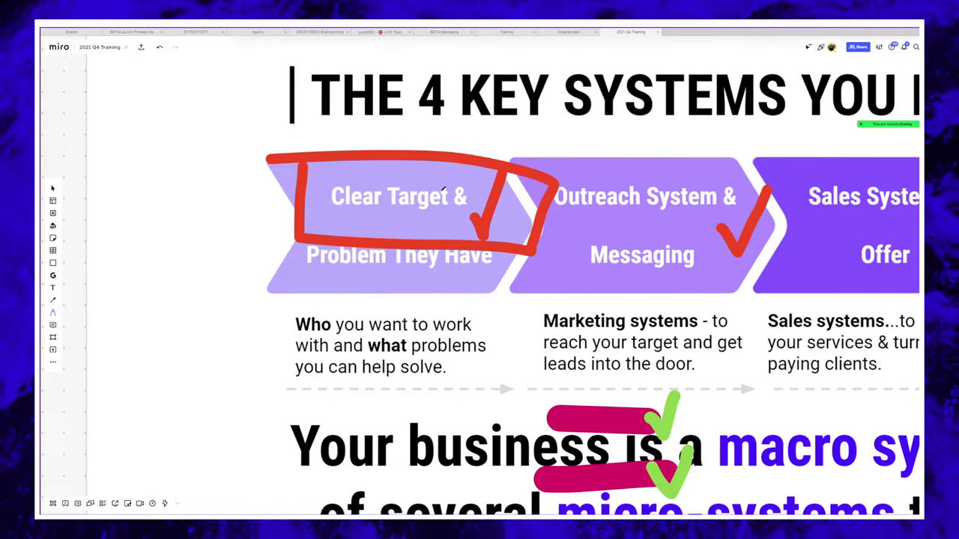
# - Return to the Content Distribution Strategy flowchart under How to Sell & Deliver Retainer Services
pyautogui.scroll(-5, 494, 210)
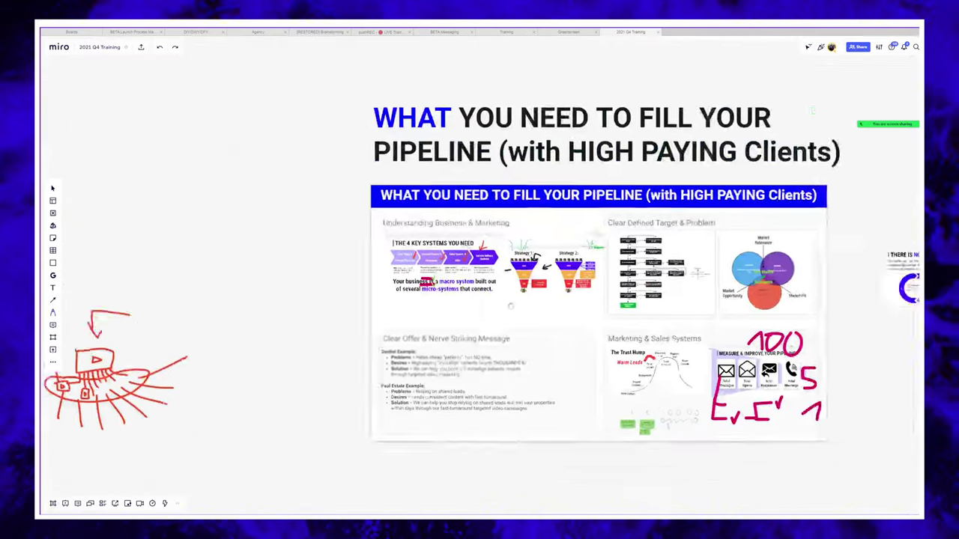
pyautogui.scroll(-3, 387, 247)
pyautogui.hscroll(5, 387, 247)
pyautogui.scroll(5, 300, 255)
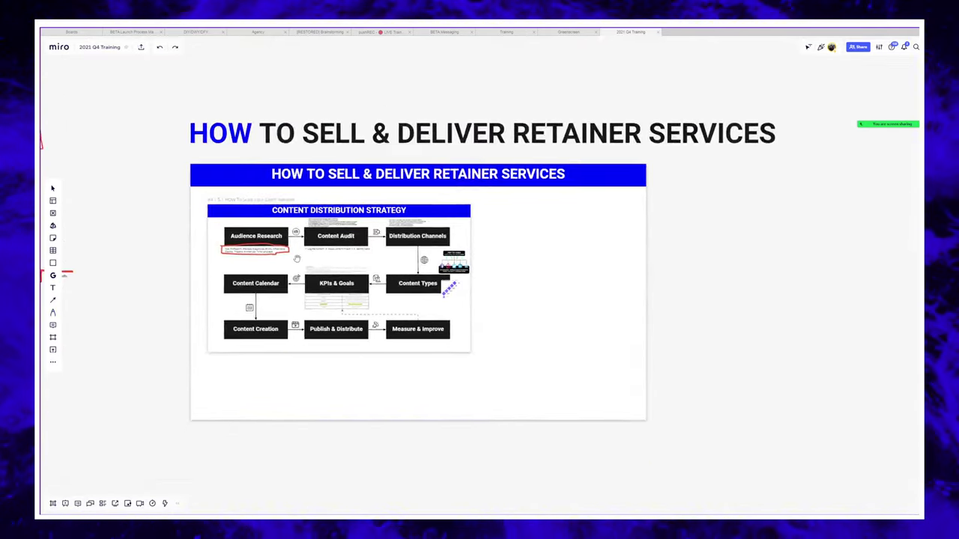
pyautogui.scroll(3, 295, 257)
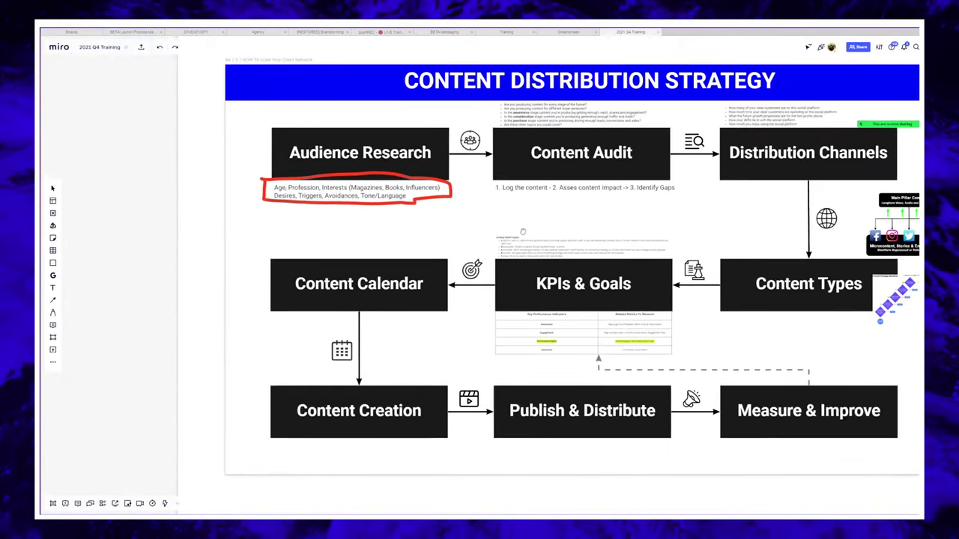
pyautogui.scroll(2, 499, 237)
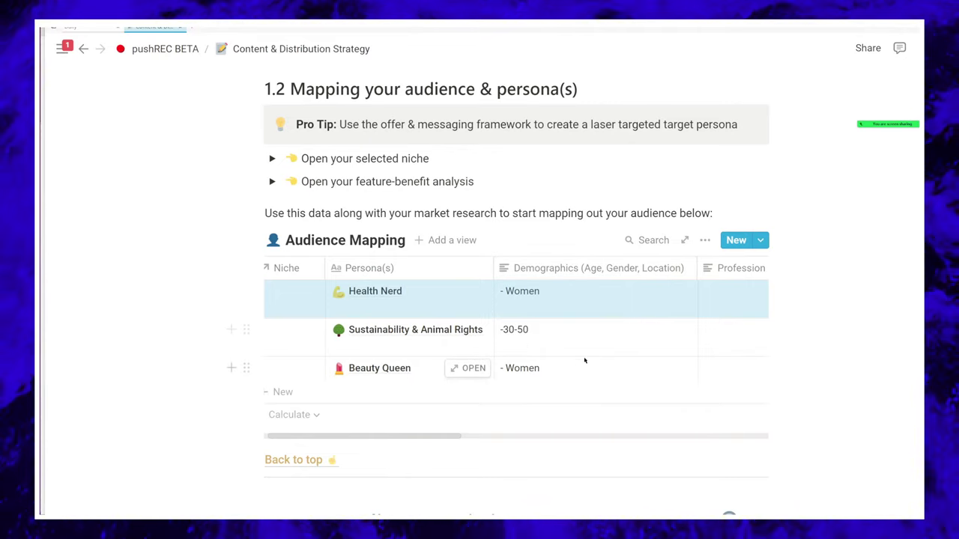
# - Switch to the Content & Distribution Strategy document and review the Audience Mapping columns and the section down to the Step 2 heading
pyautogui.moveTo(615, 442); pyautogui.dragTo(741, 425)
pyautogui.moveTo(565, 426); pyautogui.dragTo(335, 414)
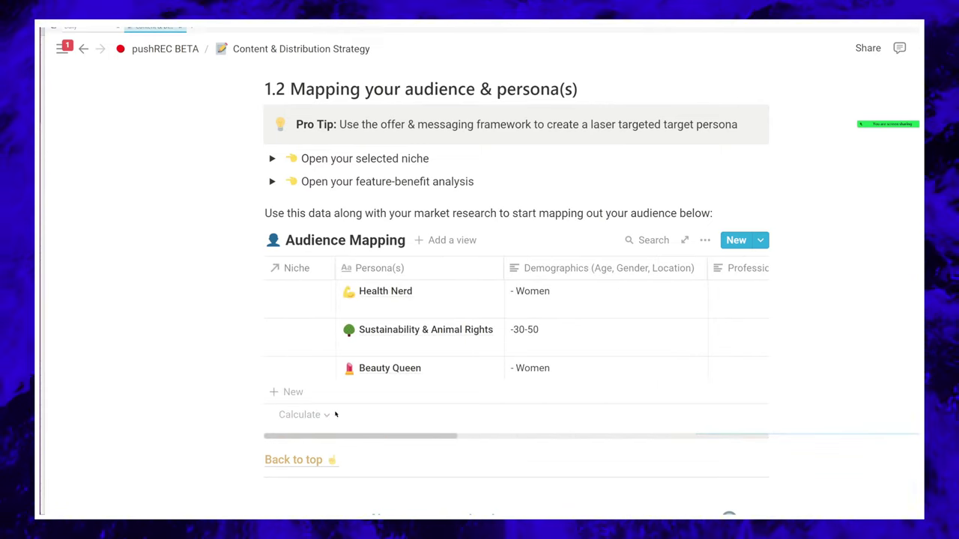
pyautogui.scroll(-5, 491, 382)
pyautogui.scroll(4, 493, 385)
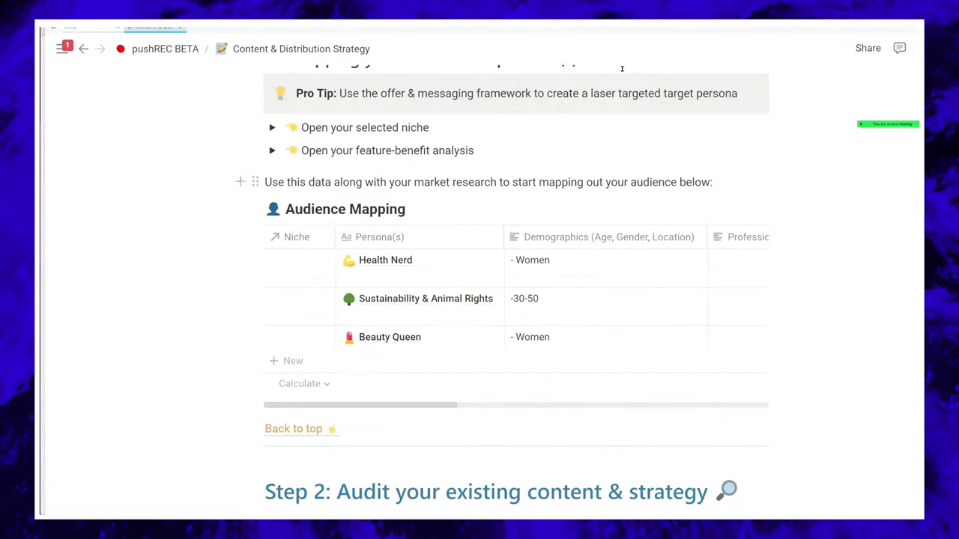
# - Switch to the AnswerThePublic report for vegan supplements and look through its comparison, alphabetical and related results
pyautogui.hotkey('alt', 'Tab')
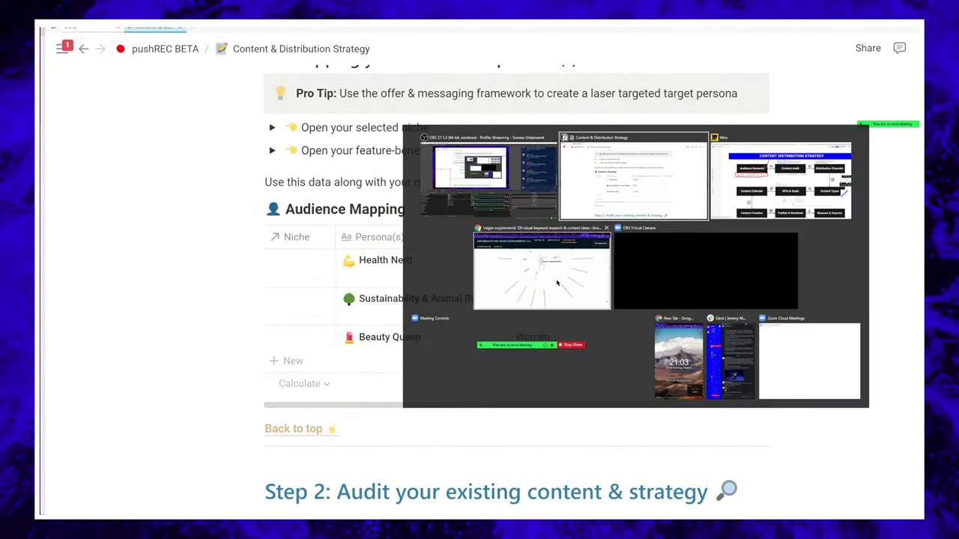
pyautogui.click(556, 283)
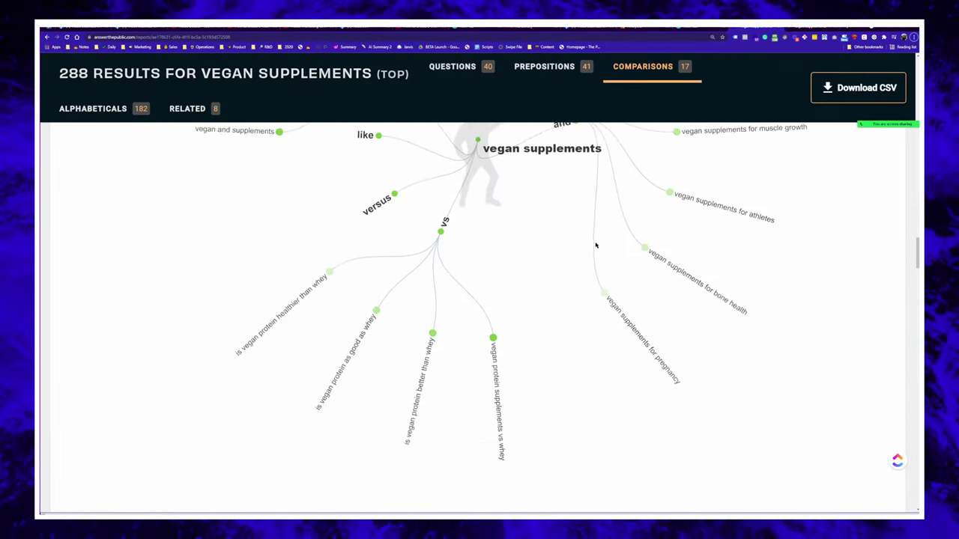
pyautogui.scroll(-10, 596, 245)
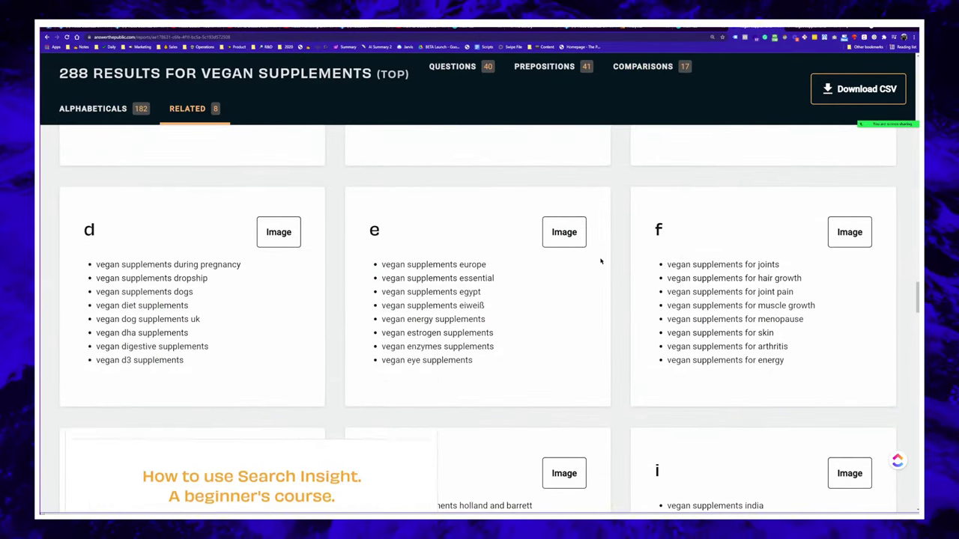
pyautogui.scroll(-6, 600, 261)
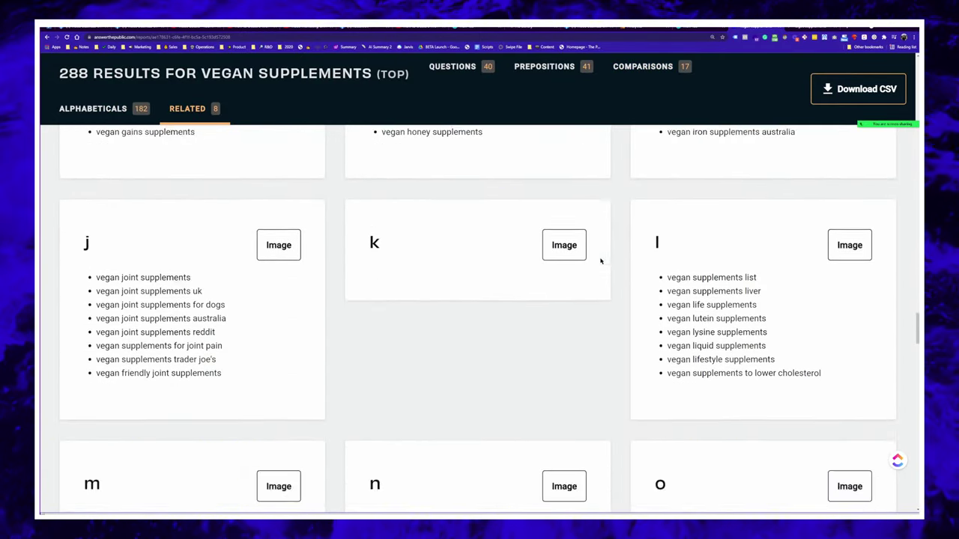
pyautogui.scroll(-15, 600, 261)
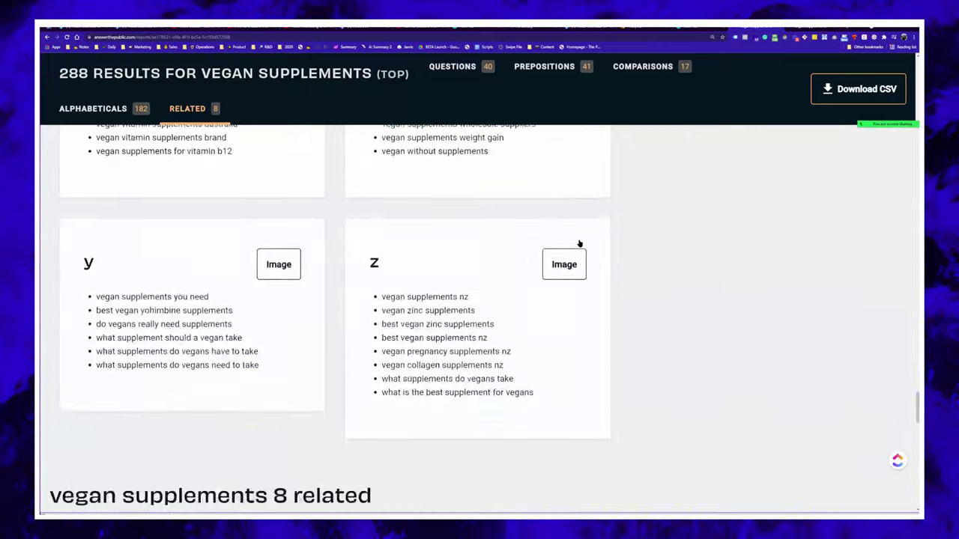
pyautogui.scroll(-12, 579, 243)
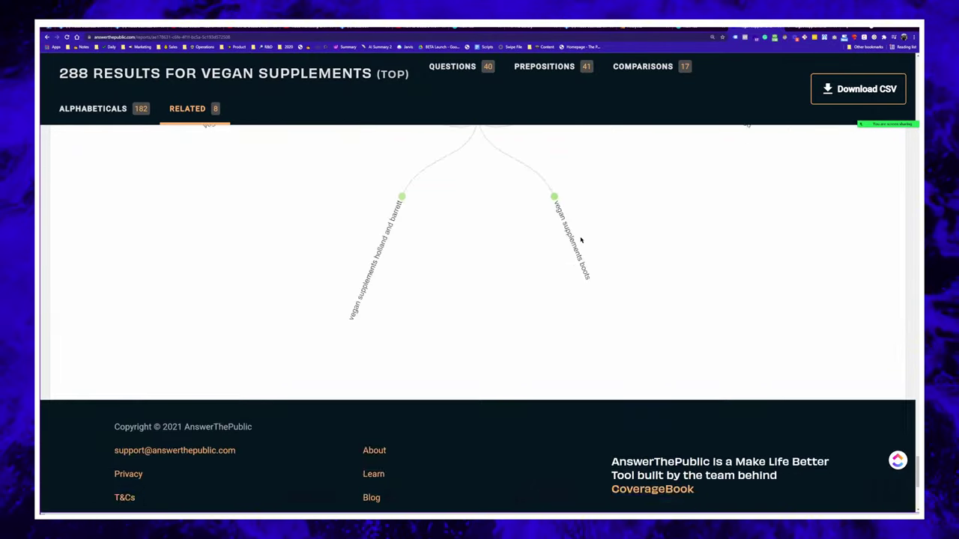
pyautogui.scroll(-4, 580, 239)
pyautogui.scroll(20, 583, 235)
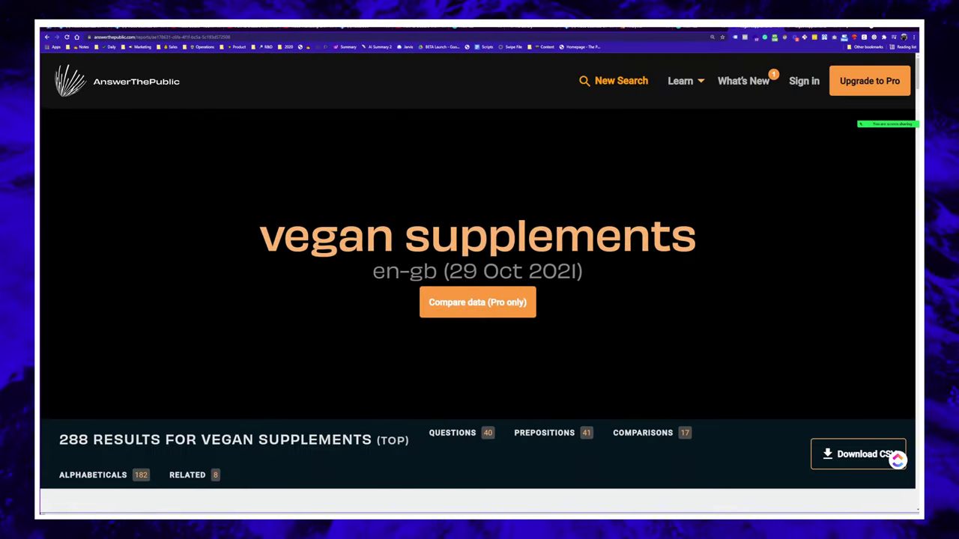
# - Switch to the Content & Distribution Strategy document and read the Step 2 introduction on auditing existing content and strategy
pyautogui.hotkey('alt', 'Tab')
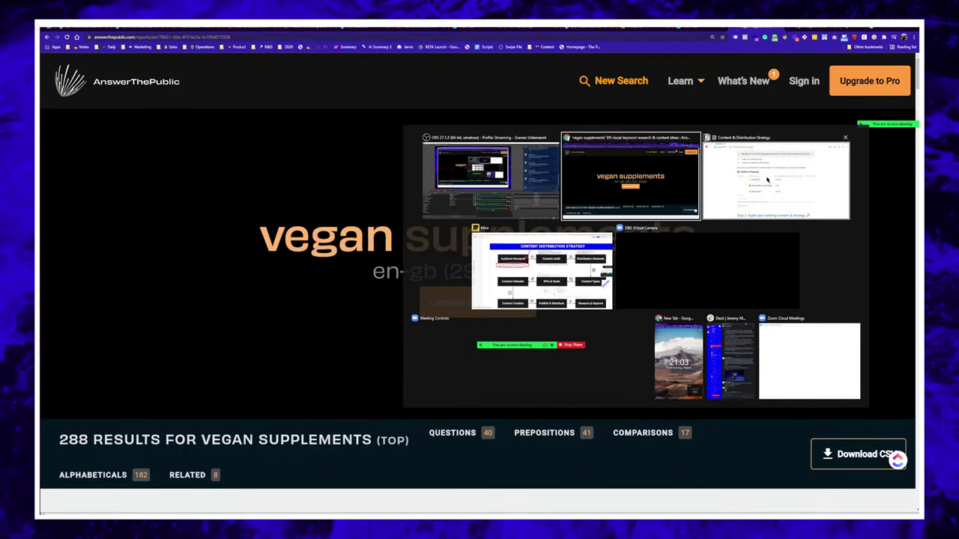
pyautogui.scroll(-4, 362, 334)
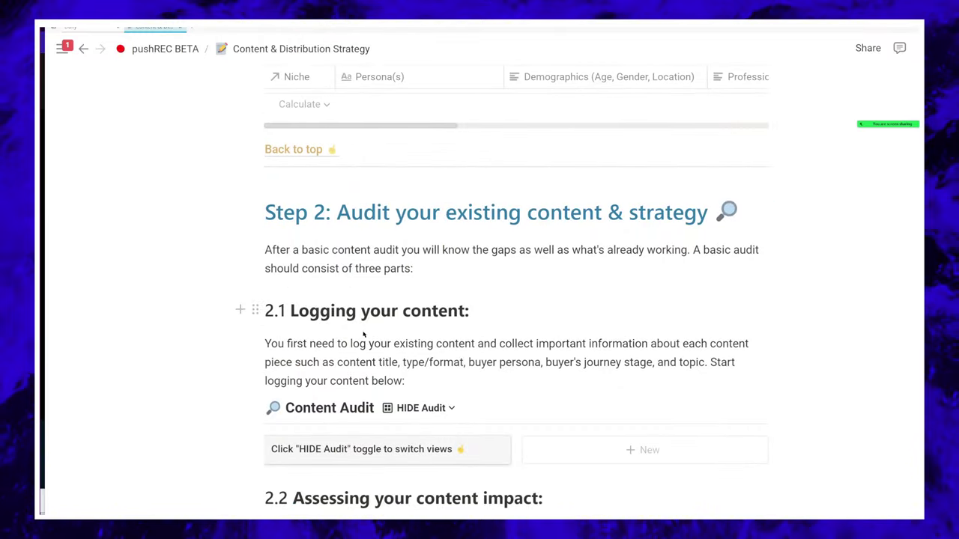
pyautogui.scroll(-1, 428, 275)
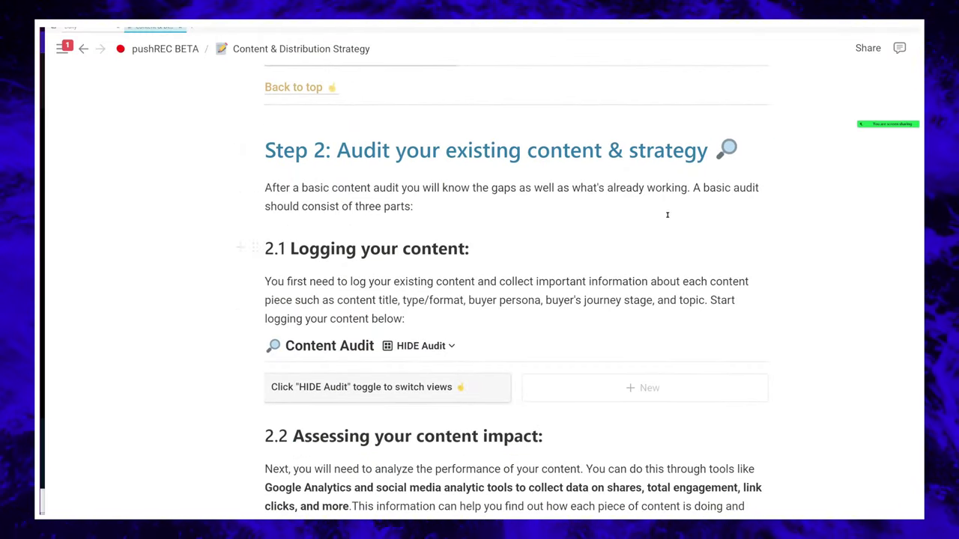
# - Switch to the Miro board and view the Content Audit box within the Content Distribution Strategy flowchart
pyautogui.hotkey('alt', 'Tab')
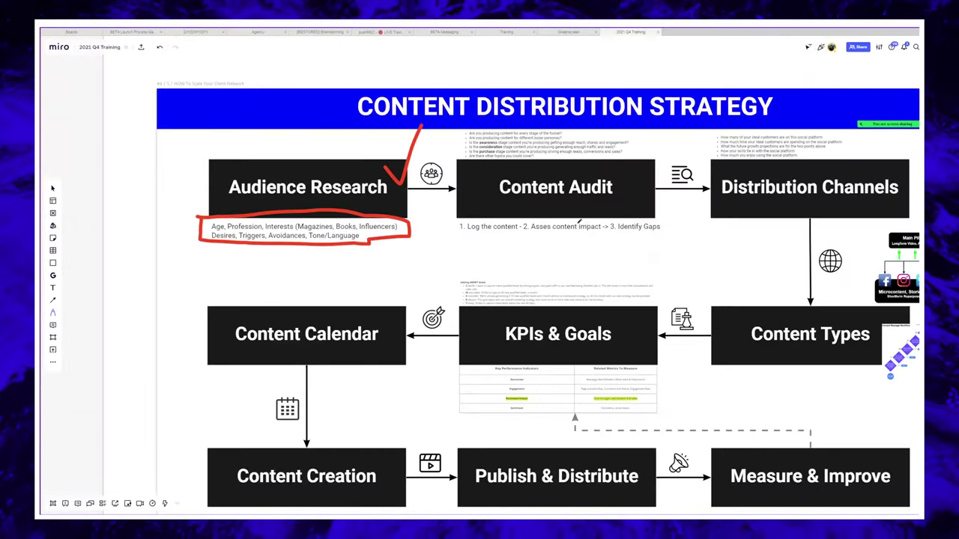
pyautogui.scroll(3, 578, 222)
pyautogui.moveTo(520, 246); pyautogui.dragTo(491, 374)
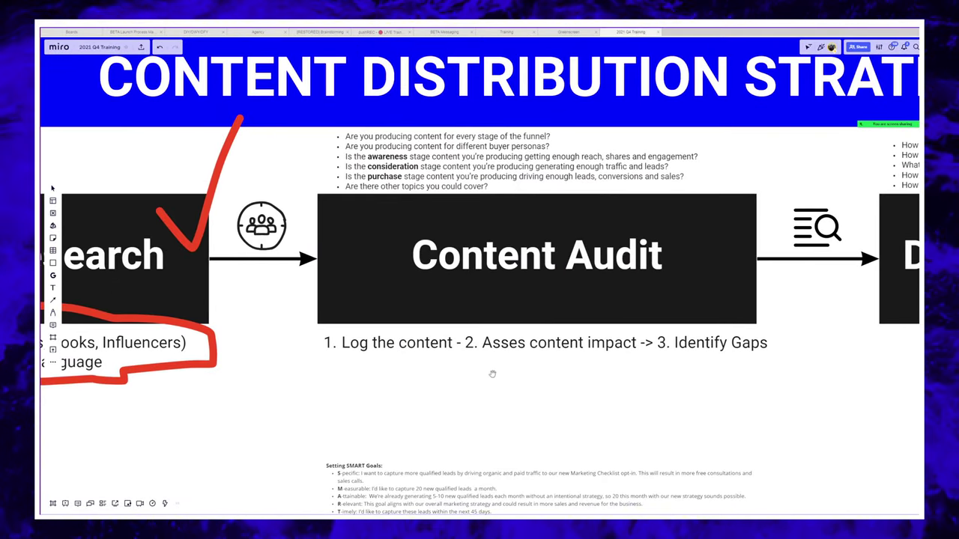
pyautogui.scroll(-3, 621, 290)
pyautogui.moveTo(532, 322); pyautogui.dragTo(461, 303)
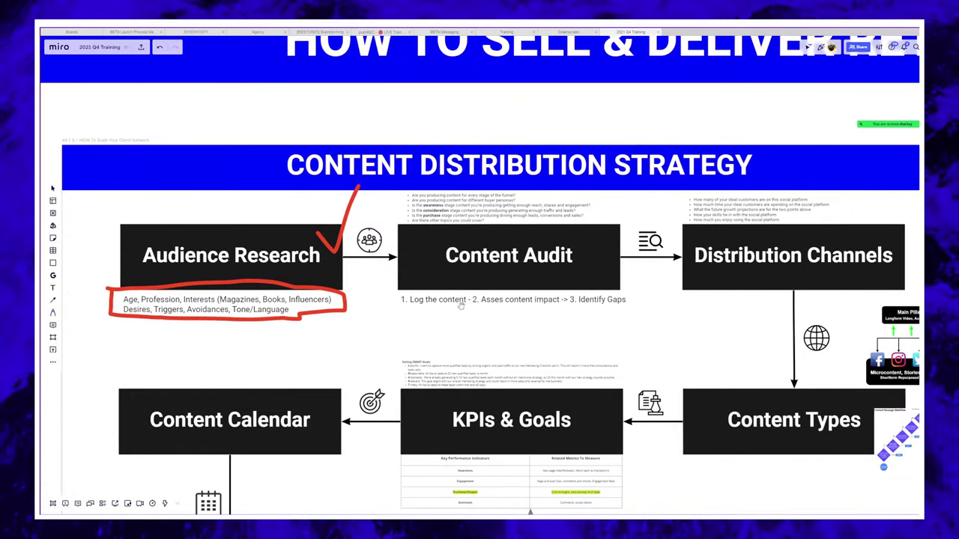
# - Sketch temporary freehand red outlines around the Distribution Channels and Content Types area of the flowchart
pyautogui.moveTo(681, 225); pyautogui.dragTo(857, 307)
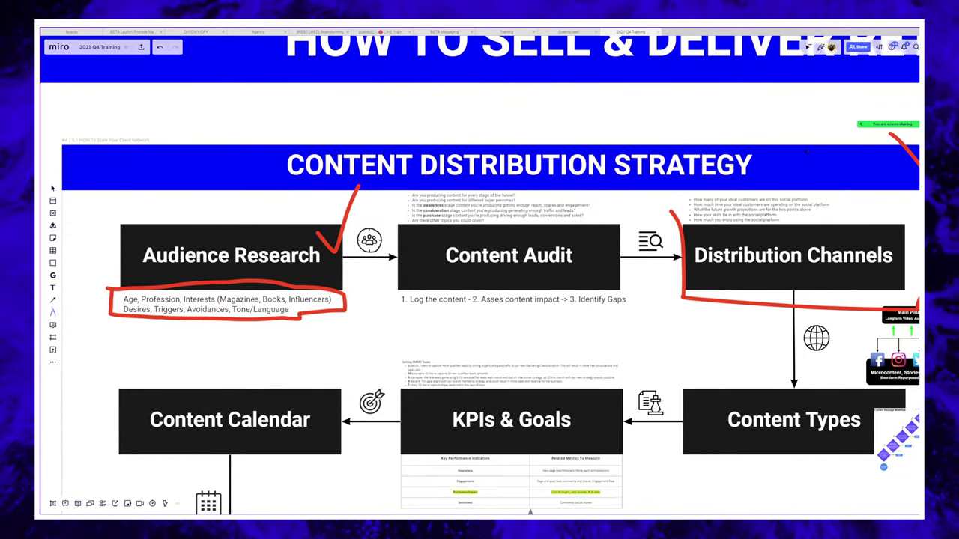
pyautogui.moveTo(667, 365); pyautogui.dragTo(682, 266)
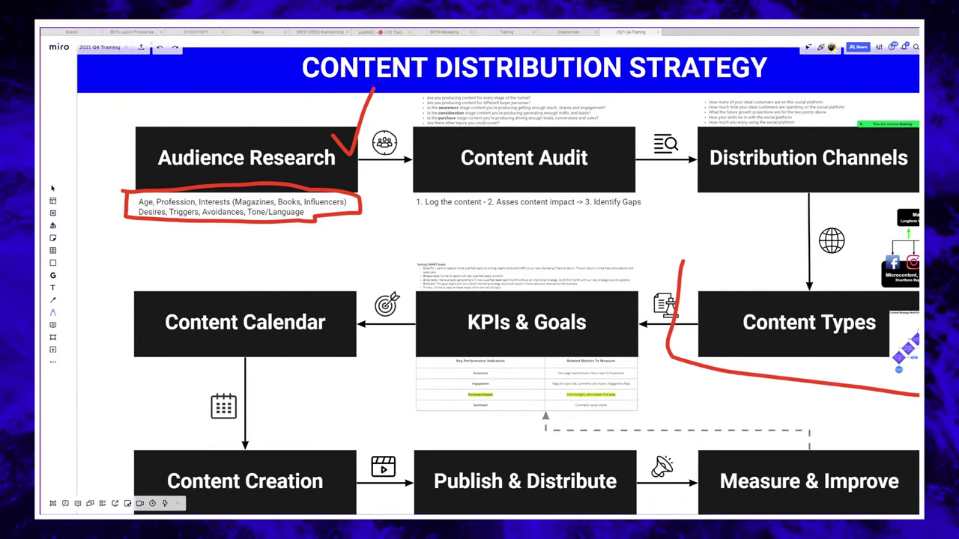
pyautogui.moveTo(573, 335); pyautogui.dragTo(597, 304)
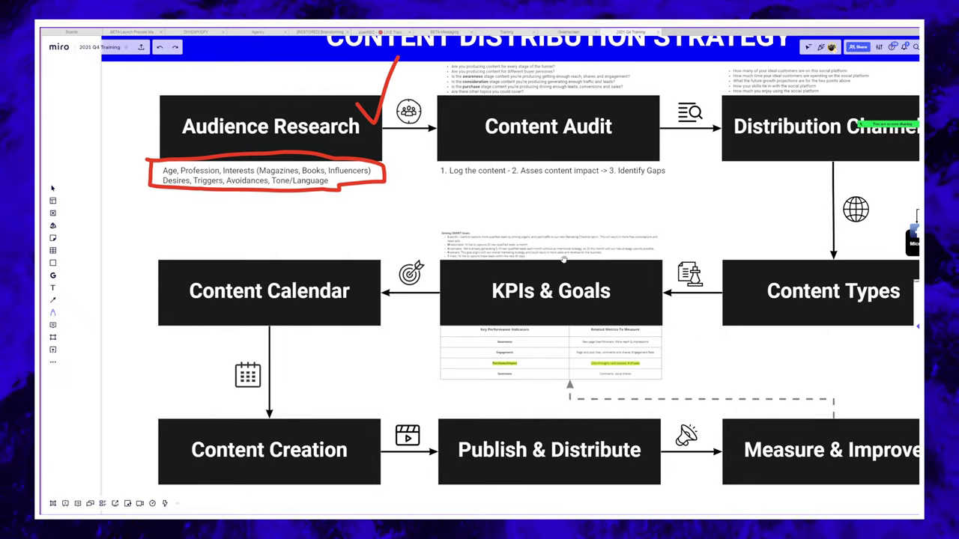
# - Examine the Content Audit box up close, including the questions above it and the three audit stages below it
pyautogui.scroll(-3, 564, 259)
pyautogui.scroll(8, 323, 373)
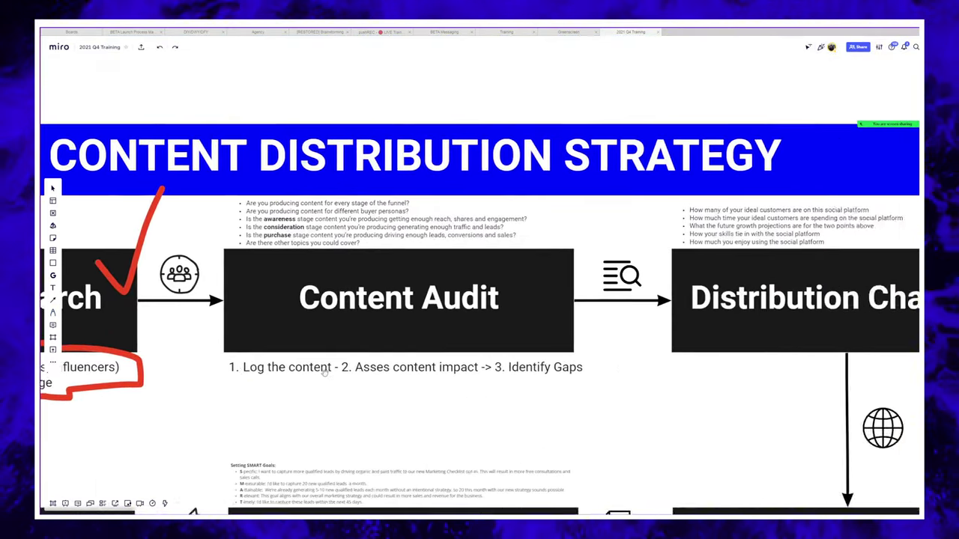
pyautogui.scroll(-4, 325, 372)
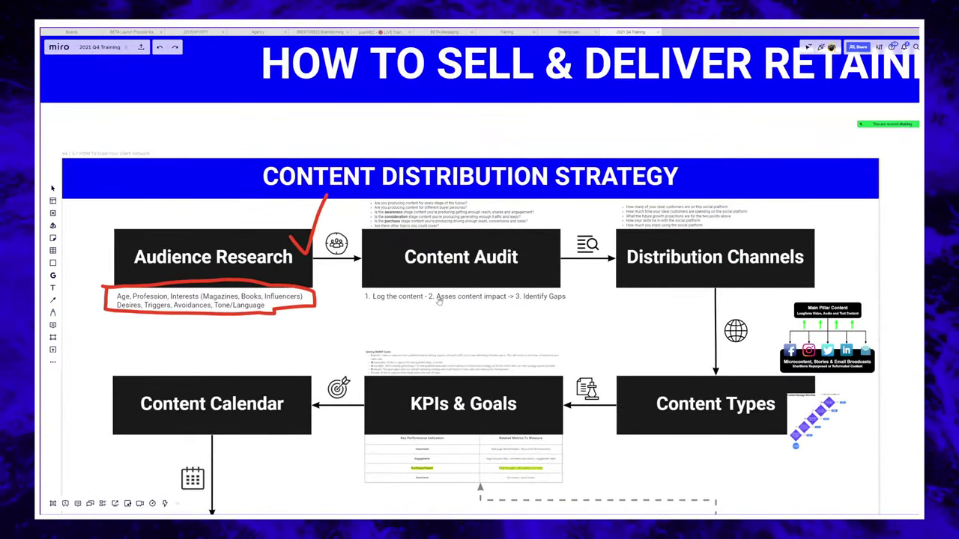
pyautogui.scroll(5, 438, 299)
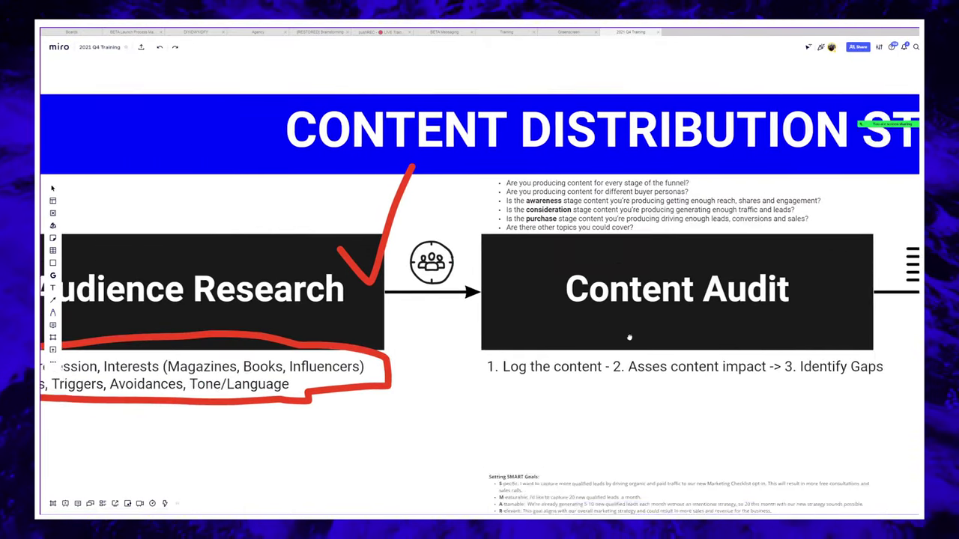
pyautogui.scroll(-3, 439, 235)
pyautogui.scroll(3, 480, 222)
pyautogui.moveTo(904, 323); pyautogui.dragTo(515, 265)
pyautogui.scroll(2, 586, 288)
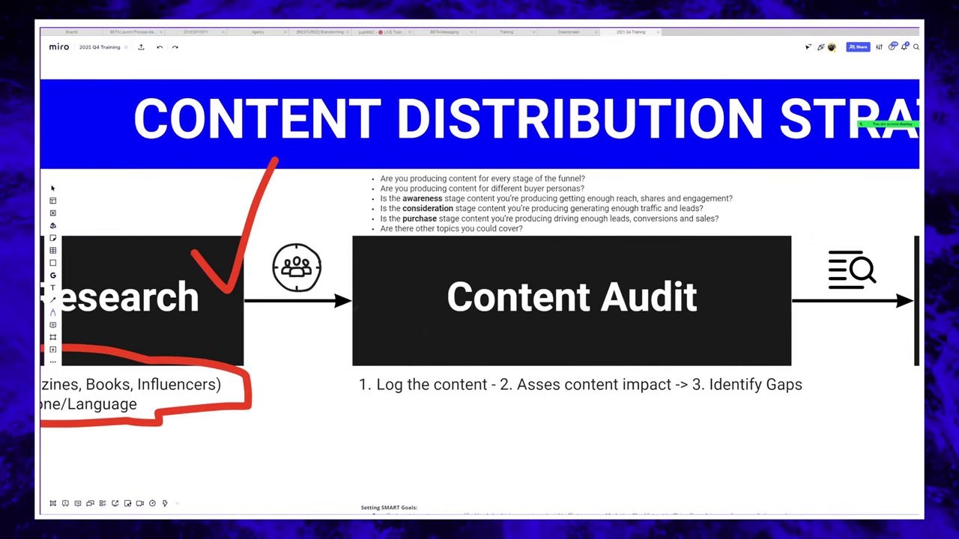
pyautogui.scroll(4, 424, 302)
pyautogui.scroll(-2, 412, 224)
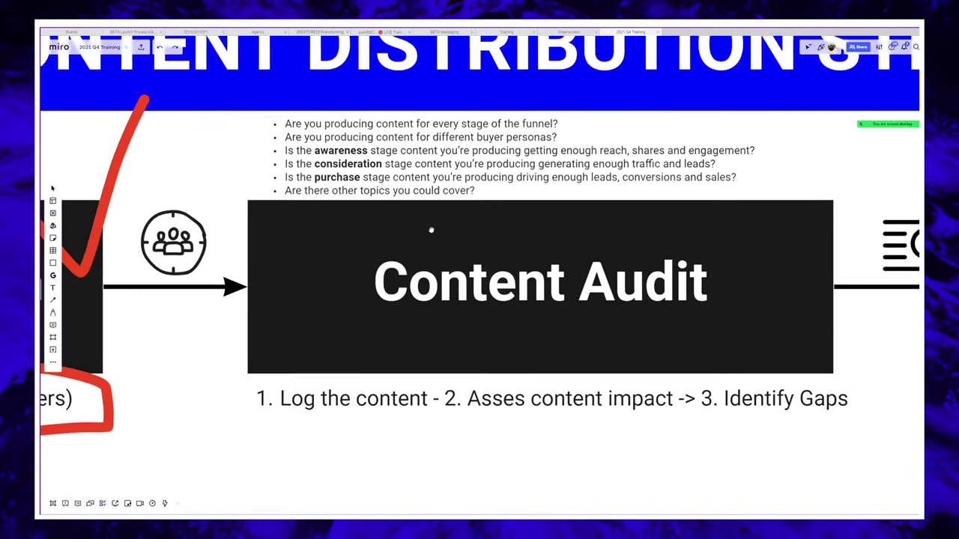
pyautogui.moveTo(430, 230); pyautogui.dragTo(442, 222)
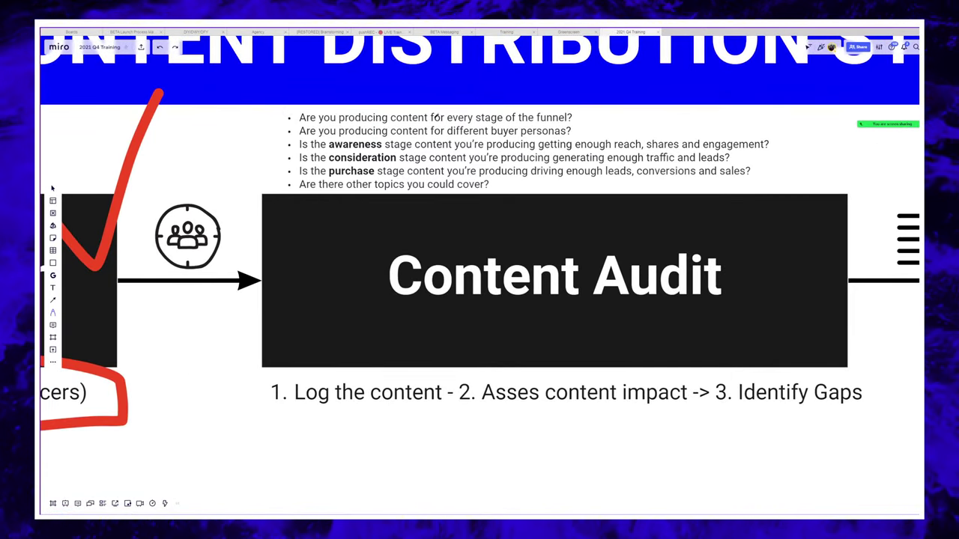
# - Switch to the Content & Distribution Strategy document and show the Content Audit database in the "2.1 Logging your content" view
pyautogui.hotkey('alt', 'Tab')
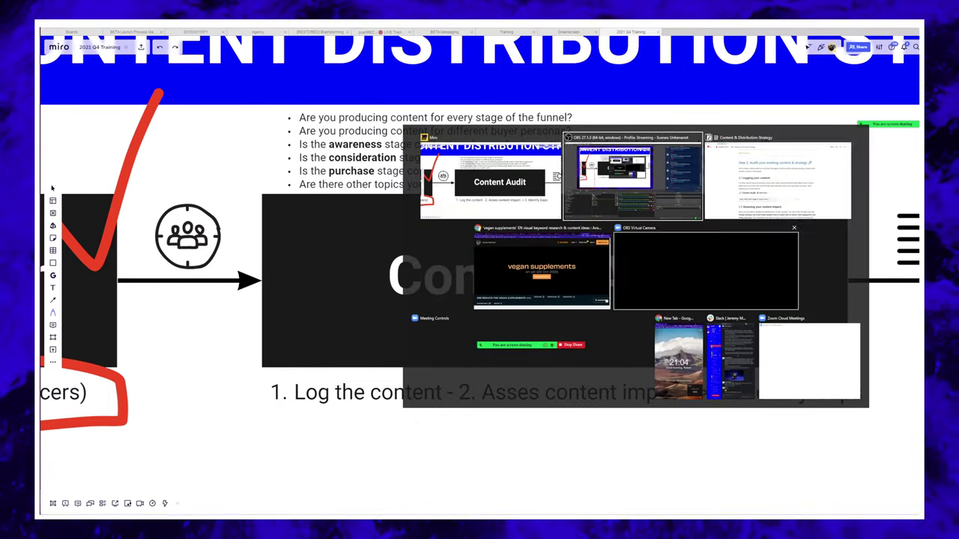
pyautogui.hotkey('alt', 'Tab')
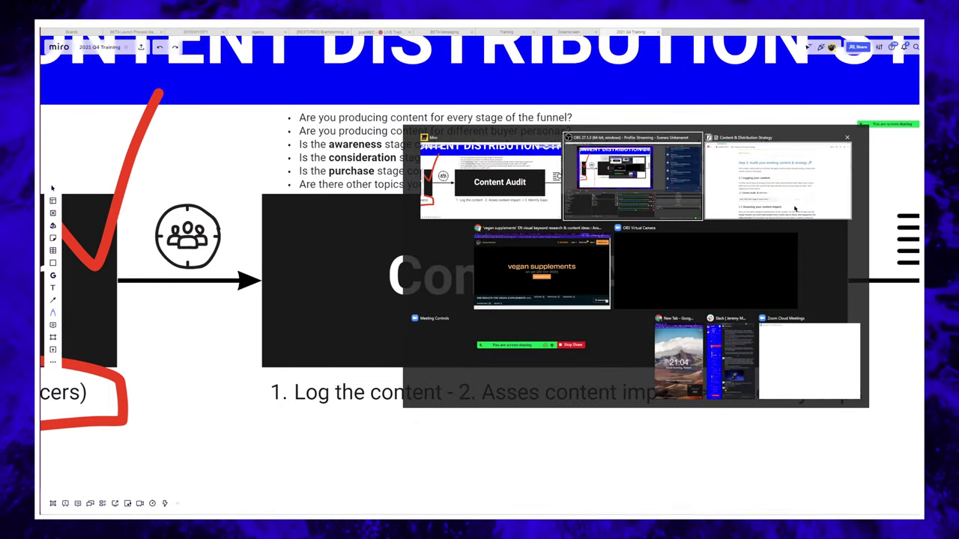
pyautogui.scroll(-1, 628, 268)
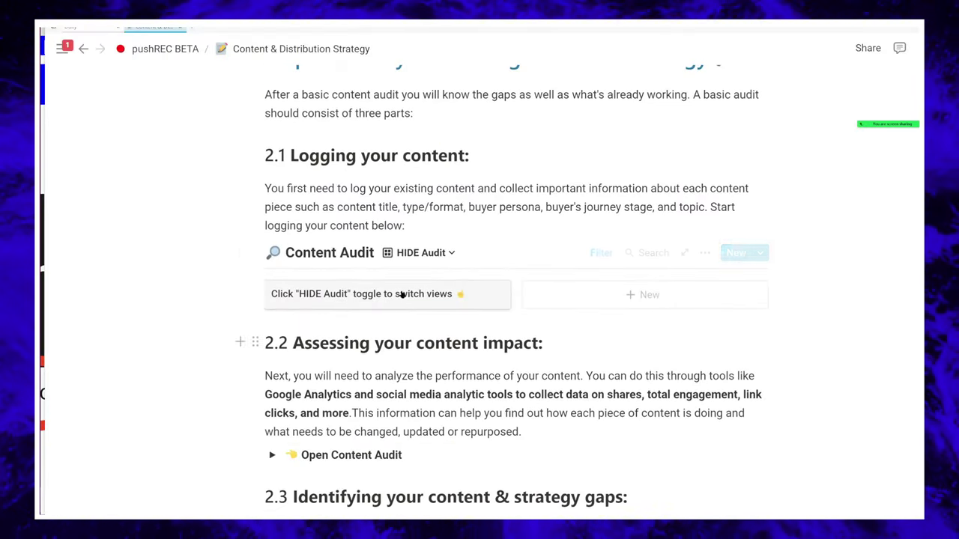
pyautogui.click(432, 256)
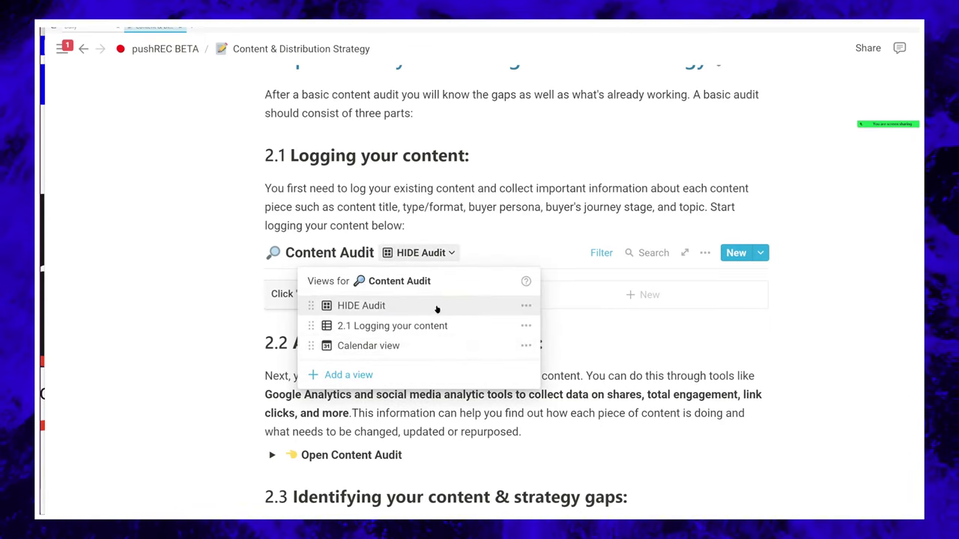
pyautogui.click(396, 326)
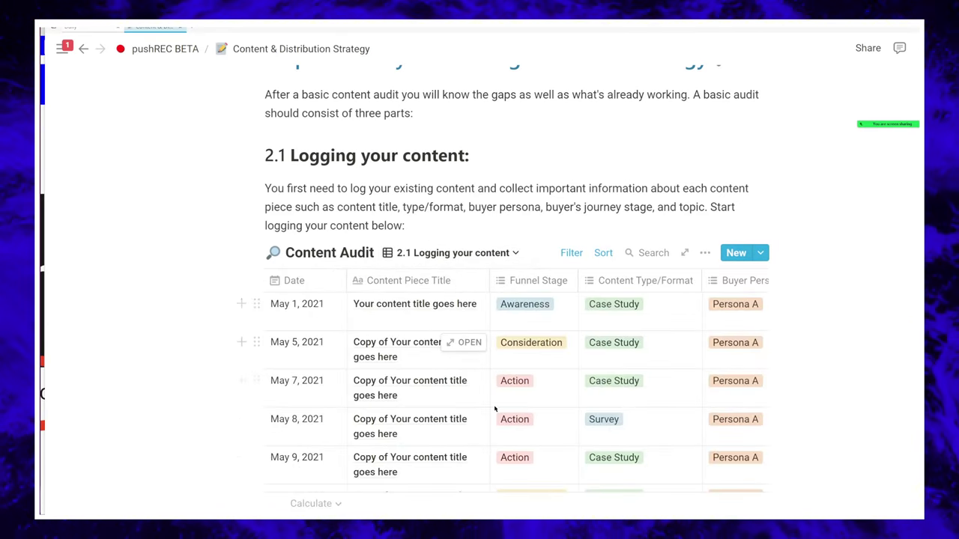
# - Look through the Content Audit log and check the Funnel Stage and Content Type/Format cells of the May 1, 2021 entry
pyautogui.scroll(-2, 247, 270)
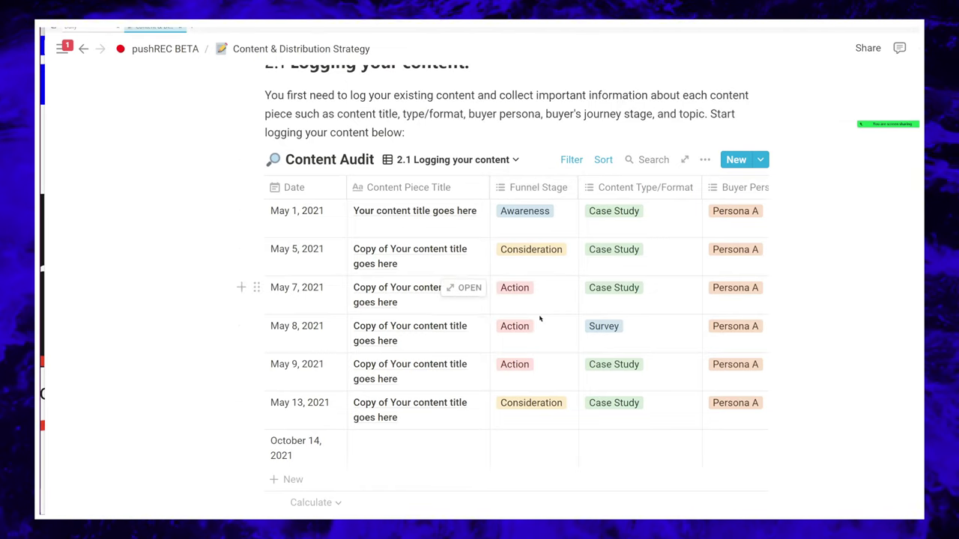
pyautogui.scroll(-3, 477, 362)
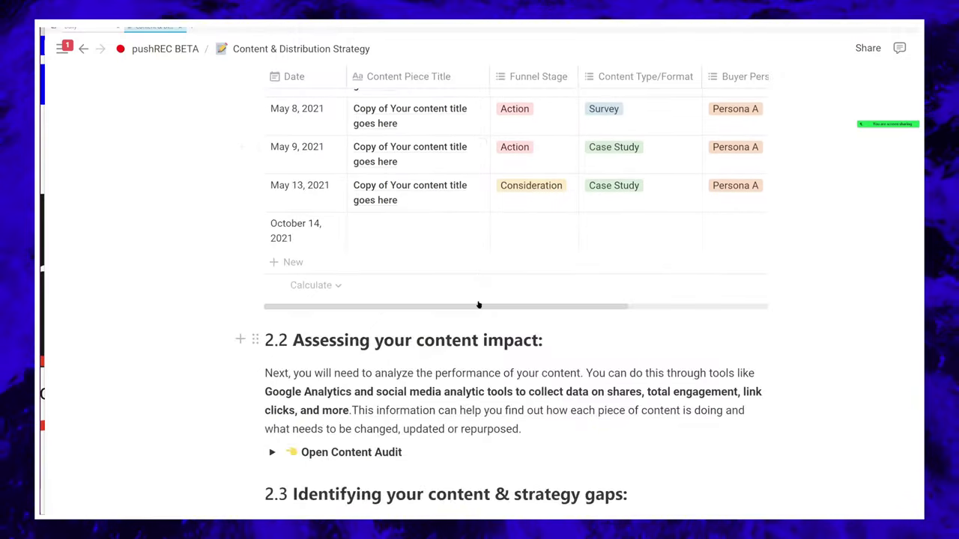
pyautogui.scroll(3, 449, 300)
pyautogui.scroll(-5, 447, 250)
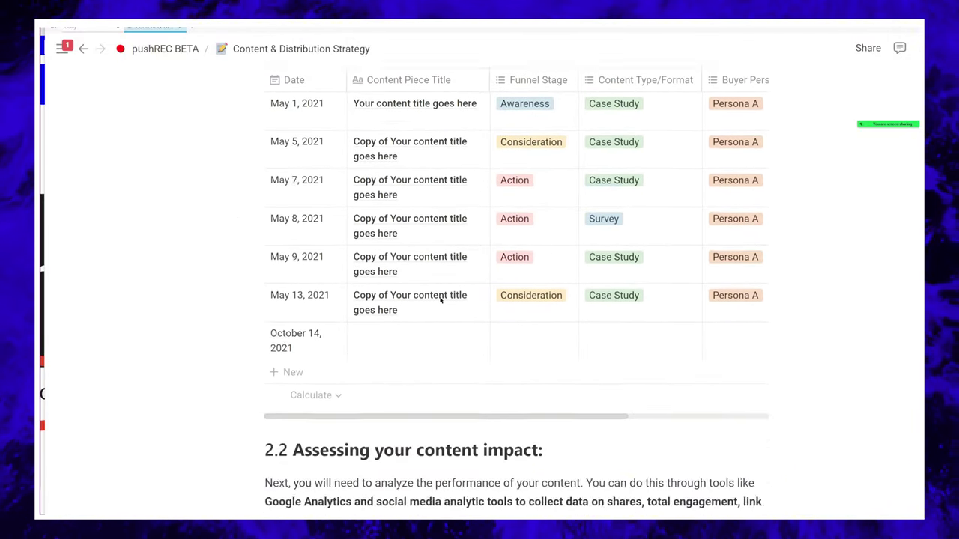
pyautogui.scroll(5, 383, 415)
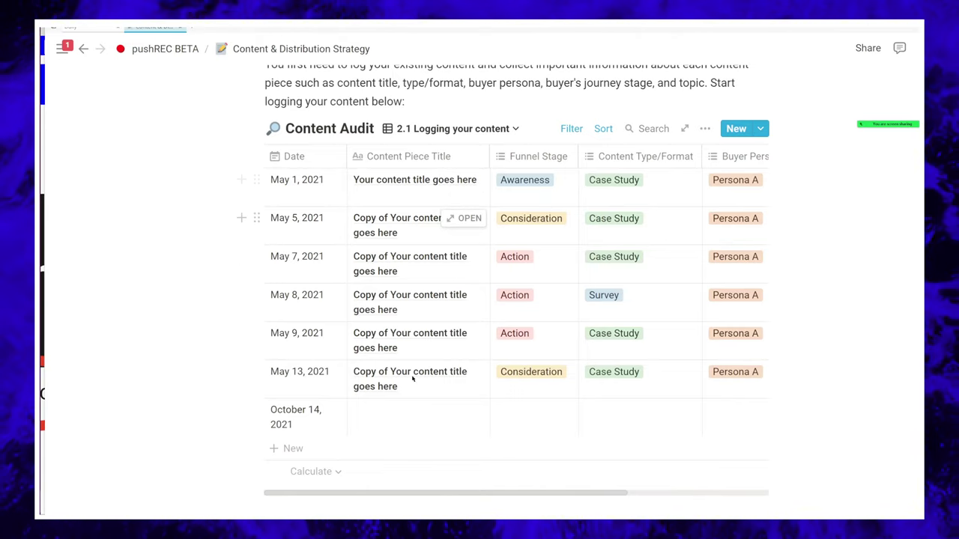
pyautogui.click(527, 187)
pyautogui.press('Escape')
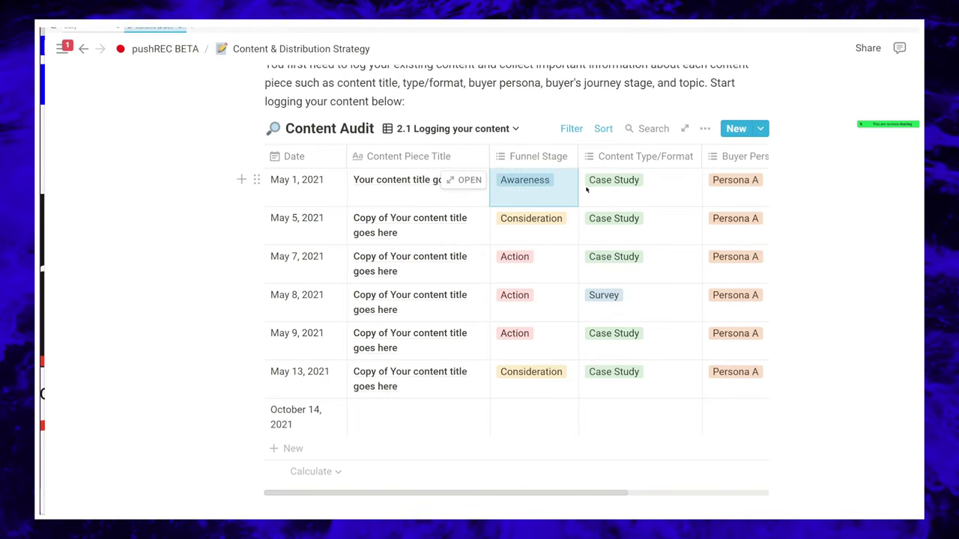
pyautogui.click(632, 198)
pyautogui.press('Escape')
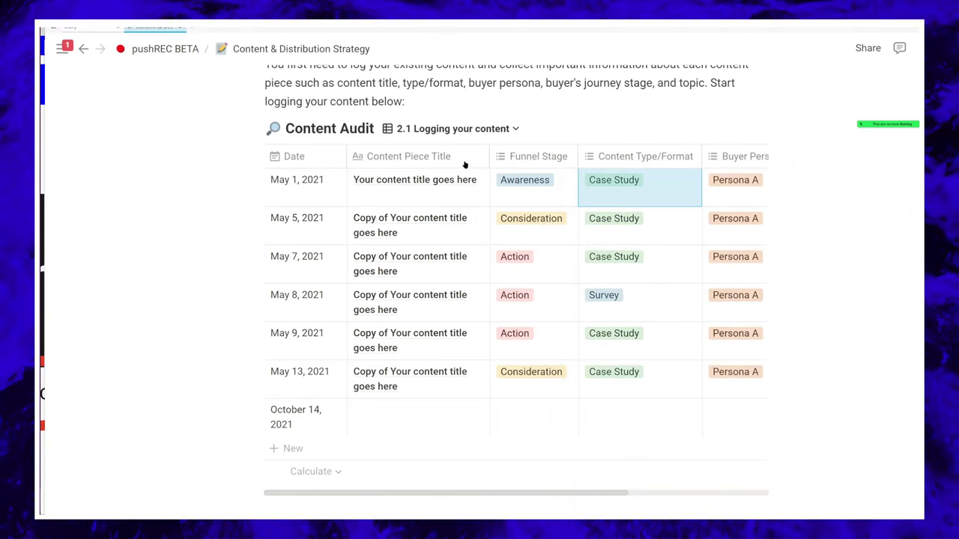
pyautogui.press('Escape')
# - Check which views are available for the Content Audit database, keeping the current view
pyautogui.click(464, 131)
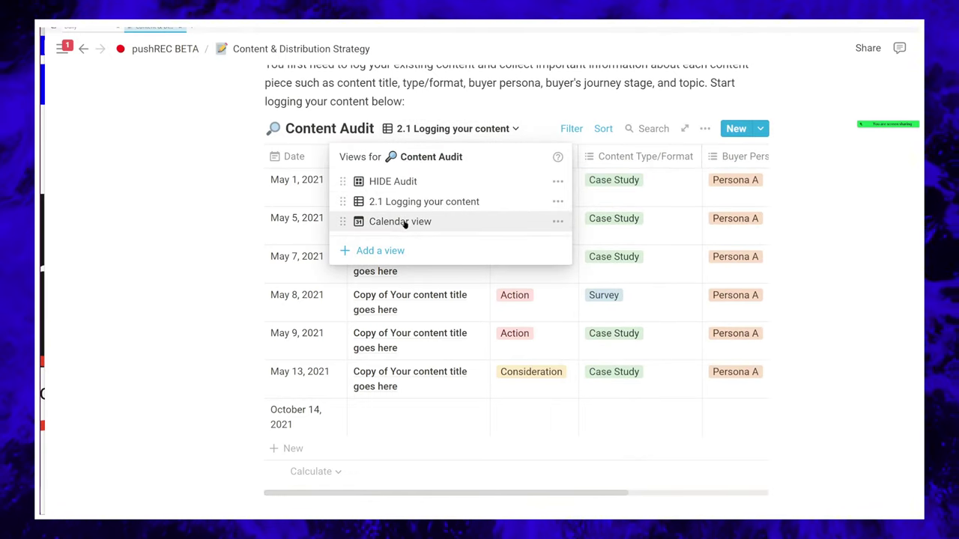
pyautogui.click(252, 218)
pyautogui.click(428, 128)
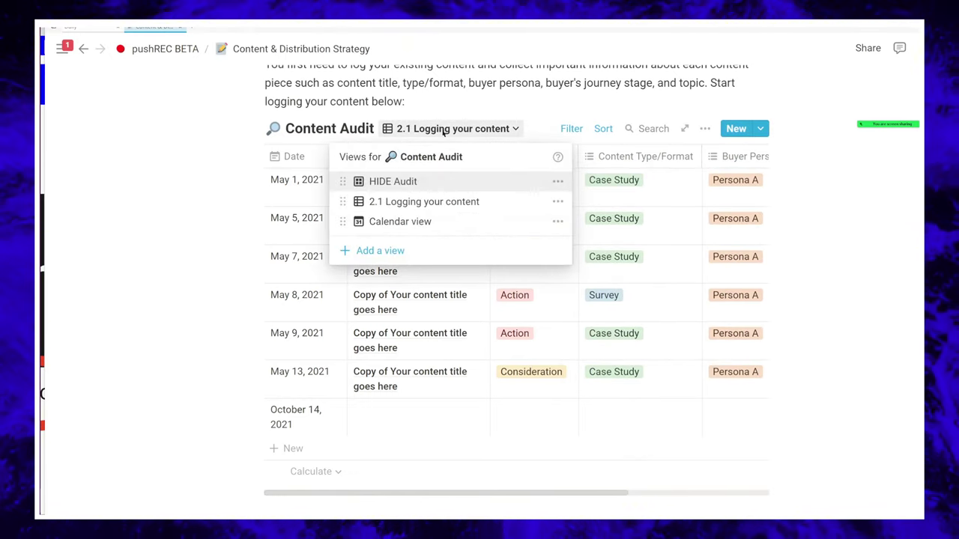
pyautogui.click(212, 234)
# - Expand the Open Content Audit toggle under section 2.2 to view the engagement, comments and shares columns, and collapse it again
pyautogui.scroll(-6, 407, 296)
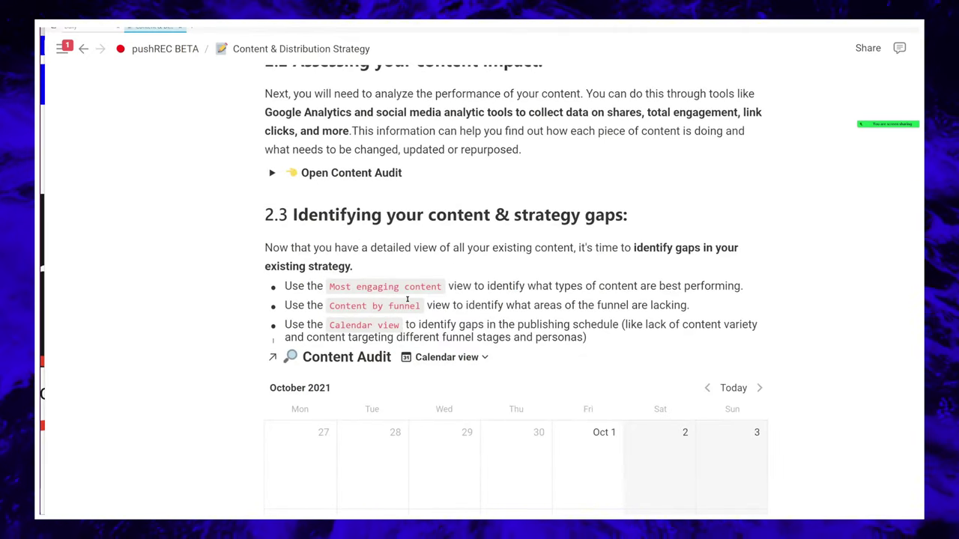
pyautogui.click(272, 173)
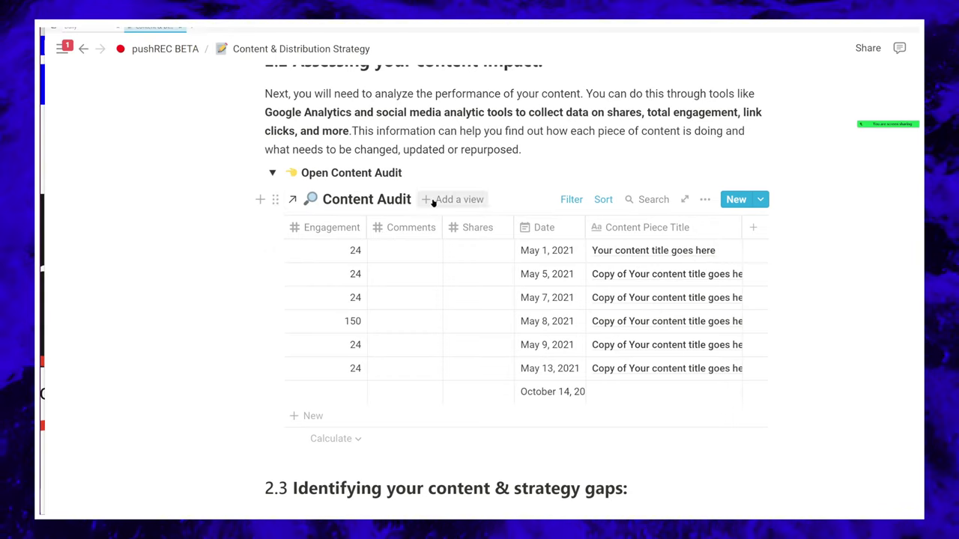
pyautogui.click(270, 173)
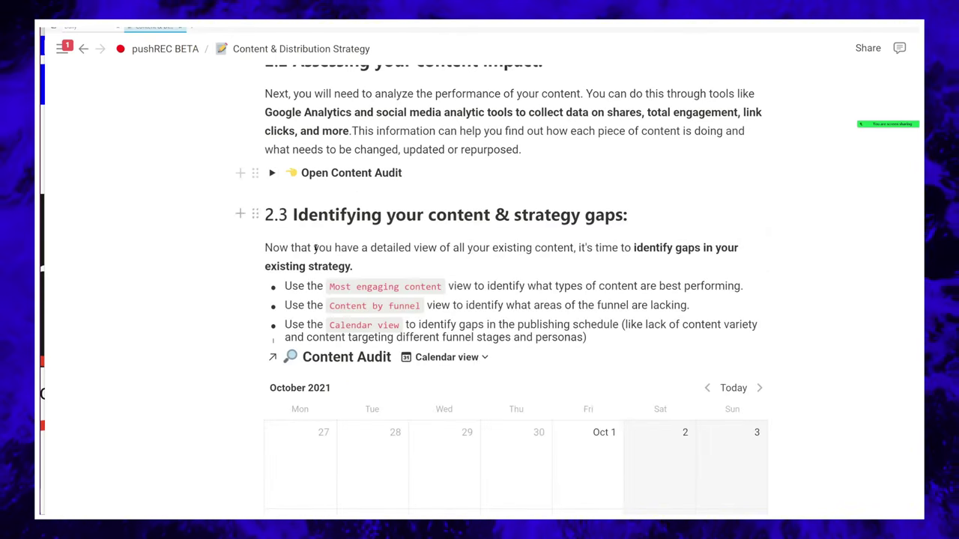
# - Review section 2.3 on content and strategy gaps with its calendar, and highlight "Most engaging content" in the first bullet
pyautogui.scroll(-3, 331, 320)
pyautogui.scroll(3, 331, 321)
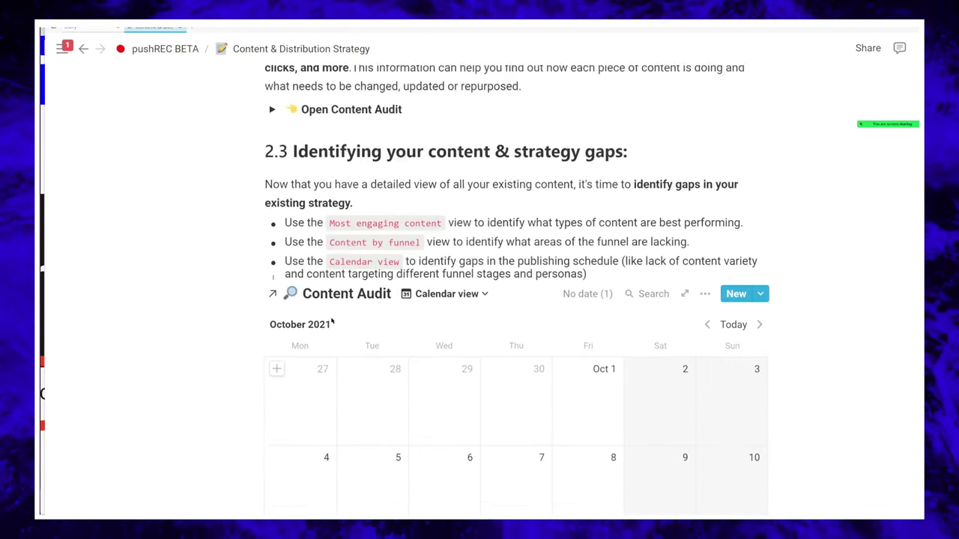
pyautogui.scroll(-3, 392, 250)
pyautogui.scroll(2, 392, 250)
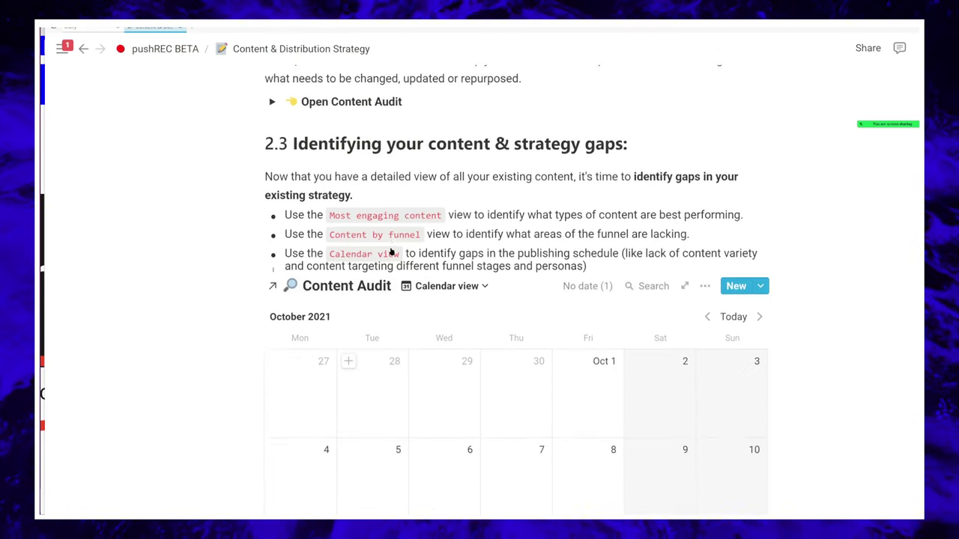
pyautogui.scroll(-2, 391, 247)
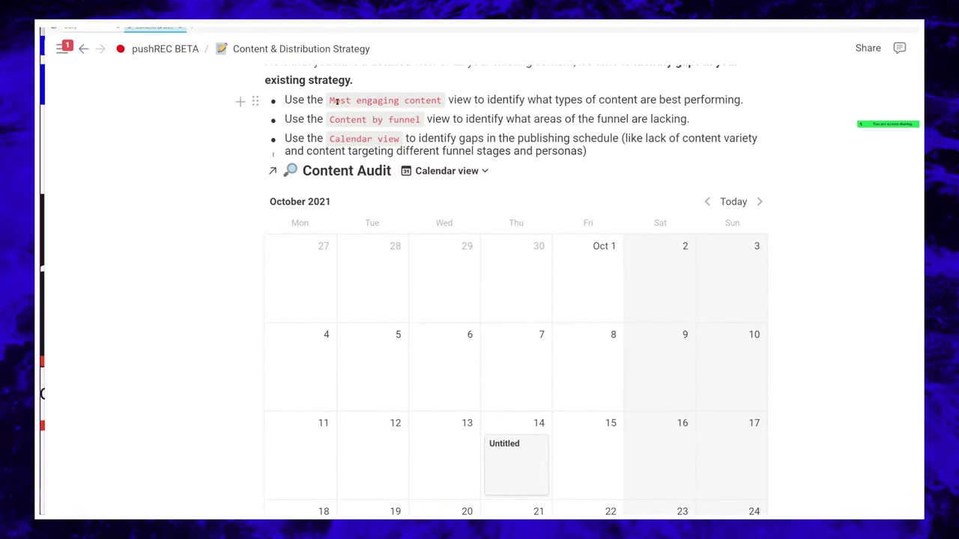
pyautogui.moveTo(338, 101); pyautogui.dragTo(440, 128)
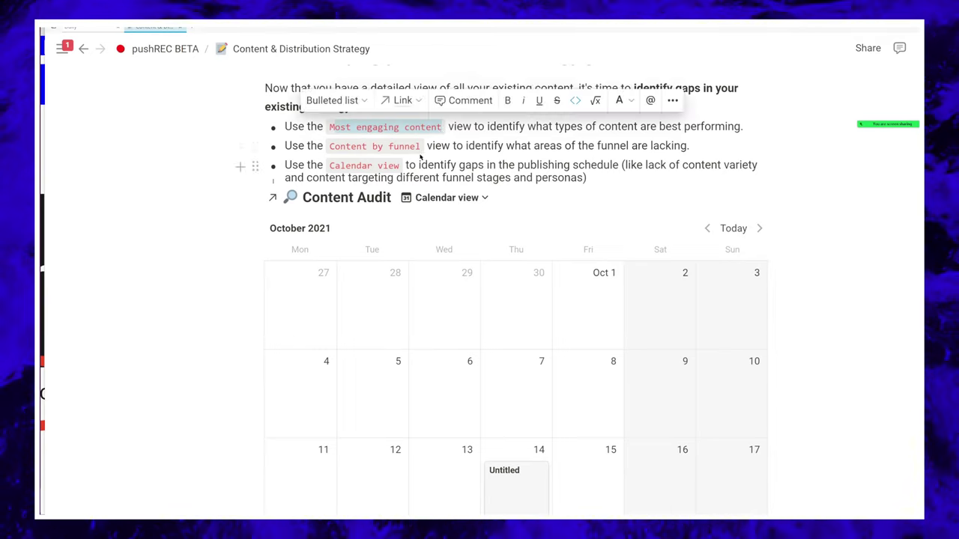
# - Highlight "Content by funnel" and "Calendar view" in the second and third bullets of section 2.3
pyautogui.scroll(-1, 344, 117)
pyautogui.click(329, 112)
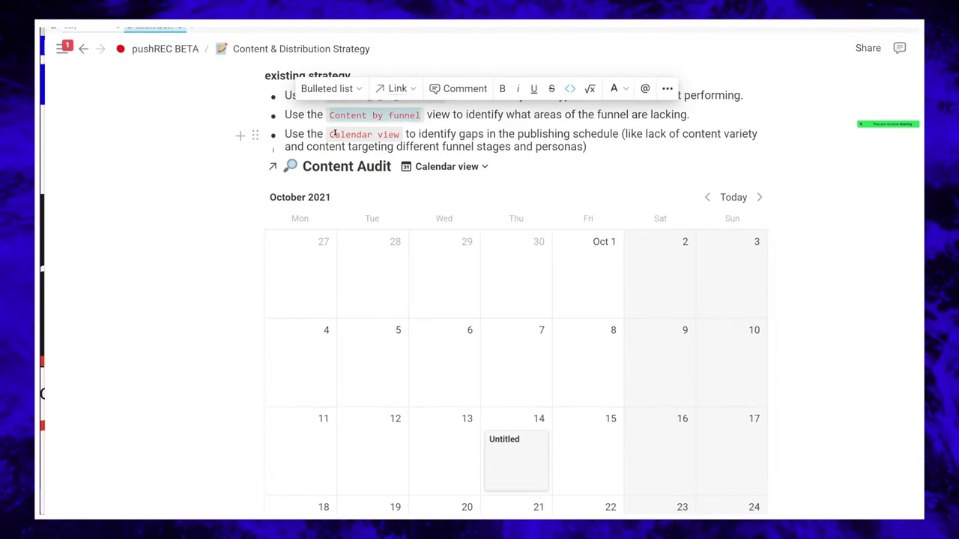
pyautogui.moveTo(334, 133); pyautogui.dragTo(401, 135)
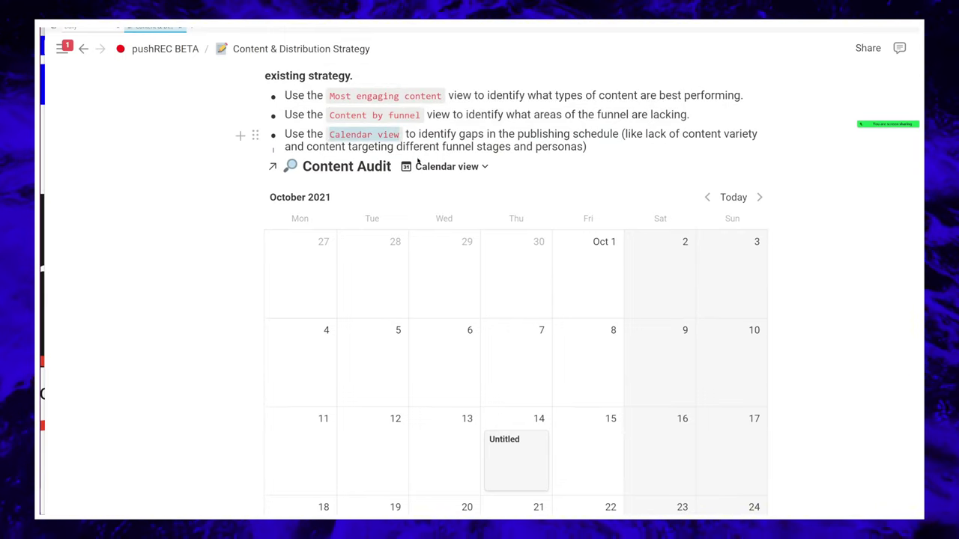
# - Move the untitled October 14 entry to October 13 in the Content Audit calendar, and duplicate it onto October 15 and 17
pyautogui.scroll(-2, 433, 270)
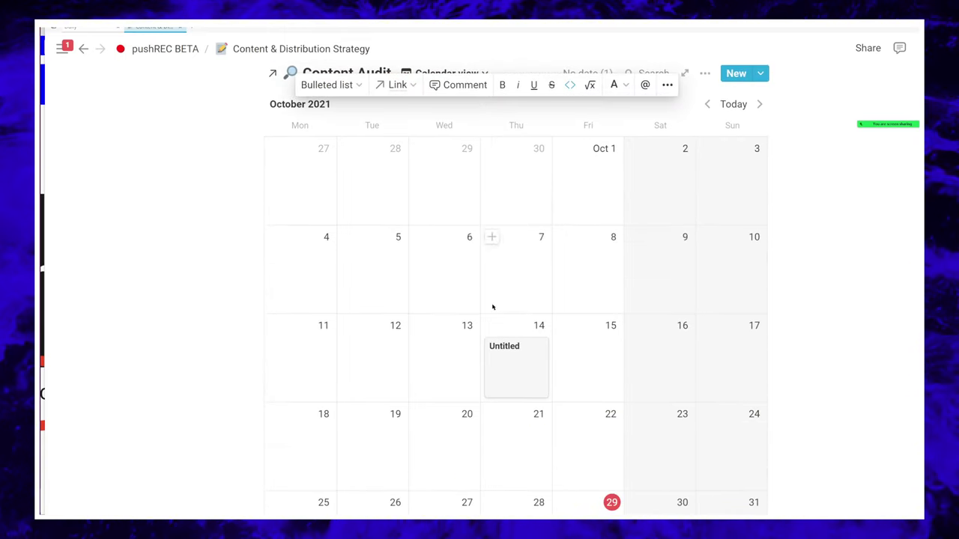
pyautogui.scroll(-2, 492, 307)
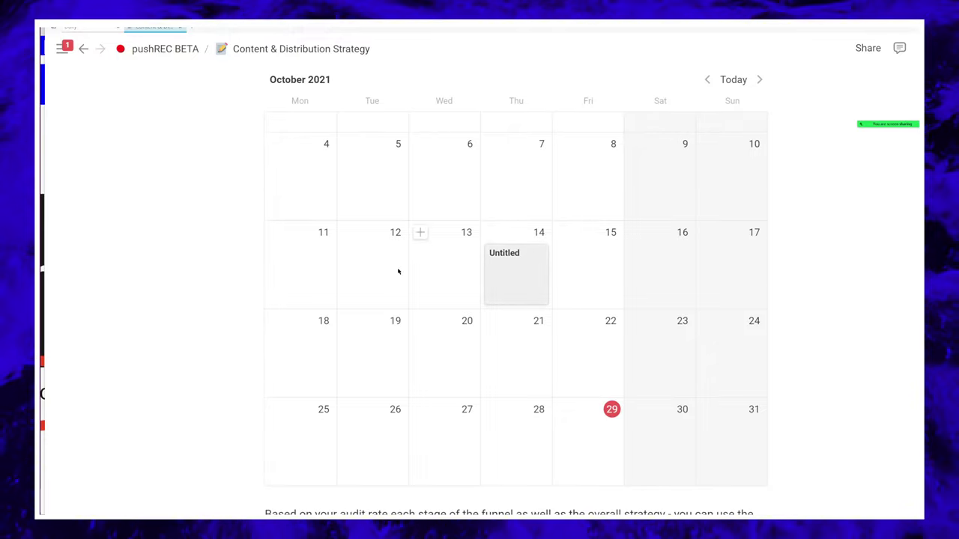
pyautogui.moveTo(441, 264); pyautogui.dragTo(451, 271)
pyautogui.moveTo(568, 273); pyautogui.dragTo(585, 273)
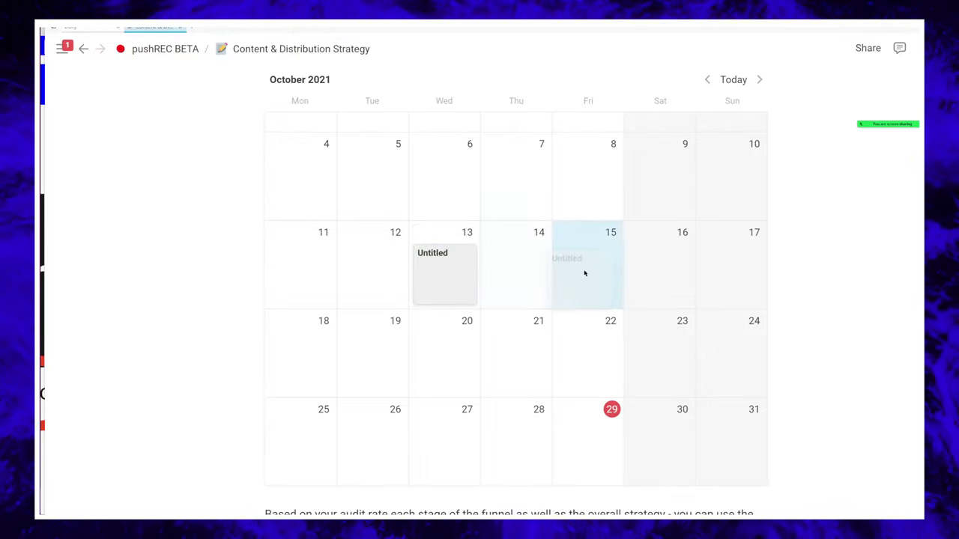
pyautogui.moveTo(565, 325); pyautogui.dragTo(606, 269)
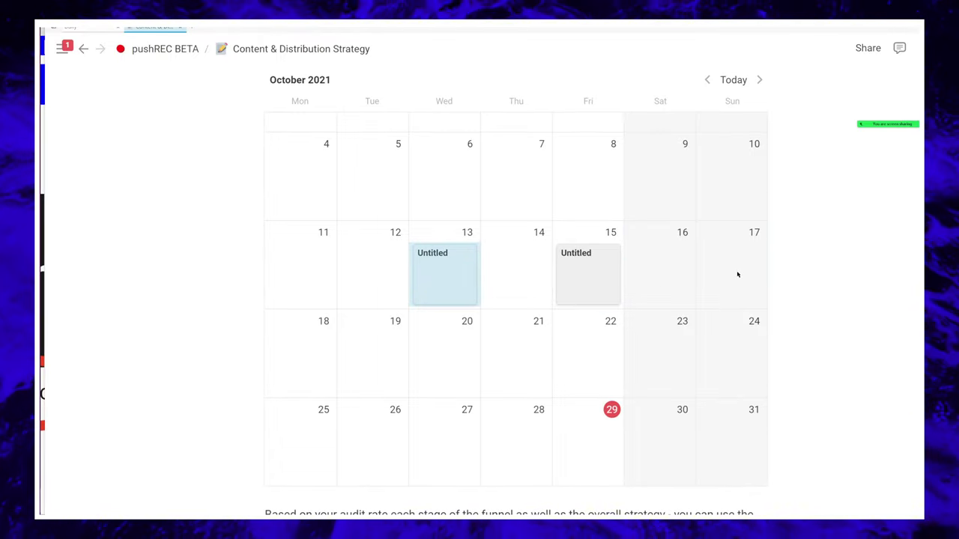
pyautogui.moveTo(737, 275); pyautogui.dragTo(551, 283)
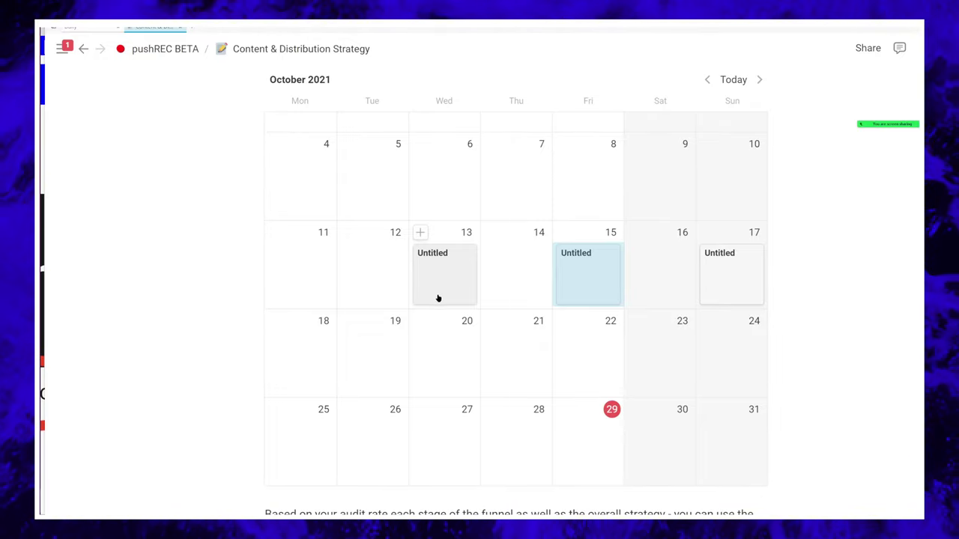
# - Examine the October 2021 Content Audit calendar for gaps in the publishing schedule, and go back to the section 2.3 instructions
pyautogui.scroll(2, 330, 449)
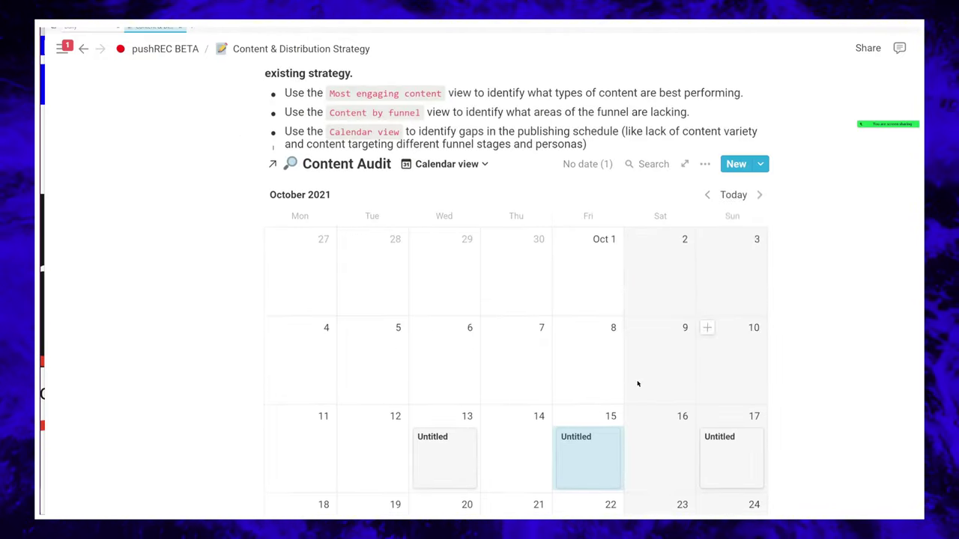
pyautogui.scroll(-3, 638, 384)
pyautogui.scroll(1, 565, 343)
pyautogui.scroll(-1, 550, 317)
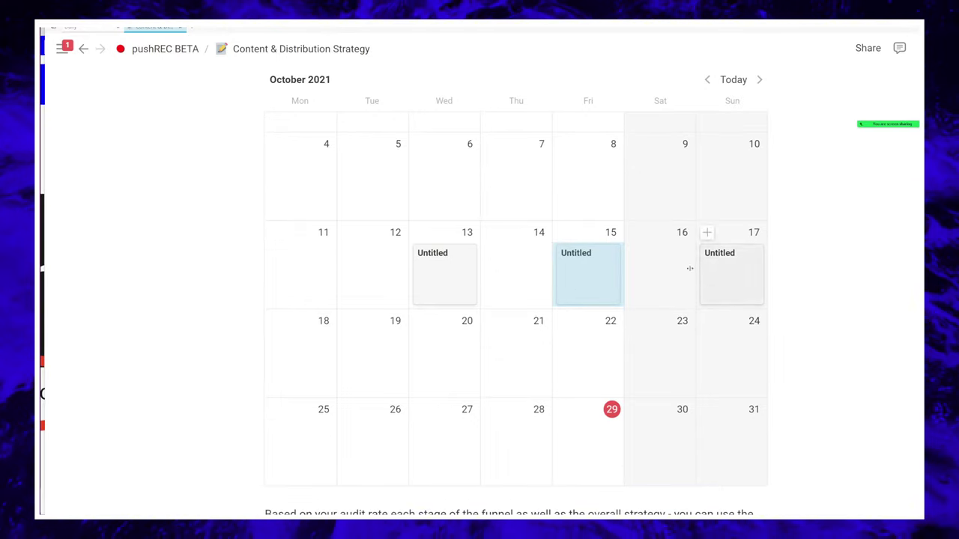
pyautogui.scroll(-1, 444, 300)
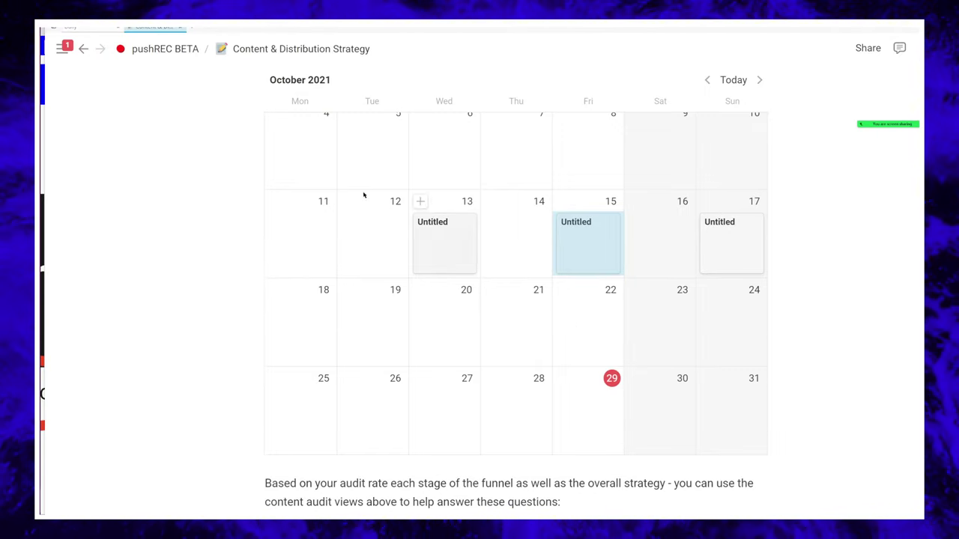
pyautogui.scroll(2, 363, 194)
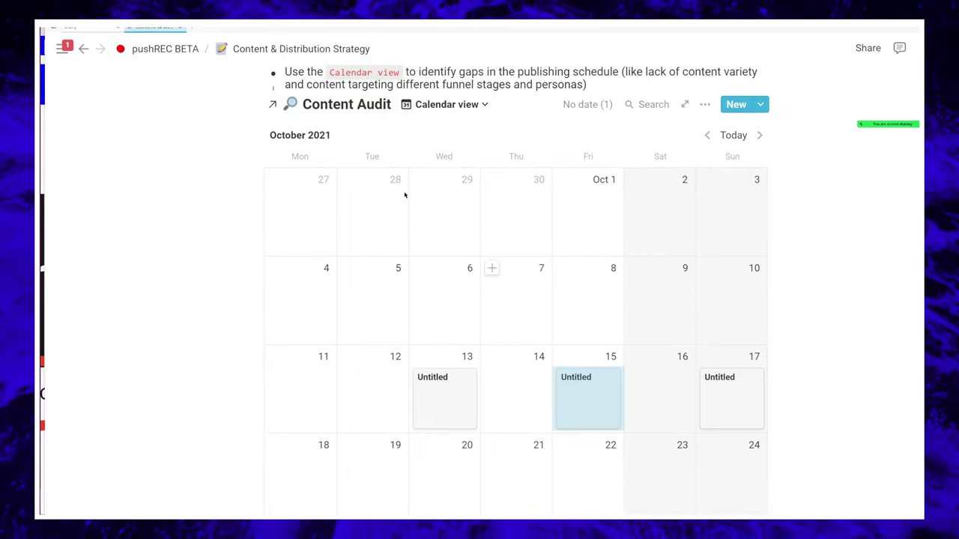
pyautogui.scroll(1, 422, 173)
pyautogui.scroll(1, 450, 201)
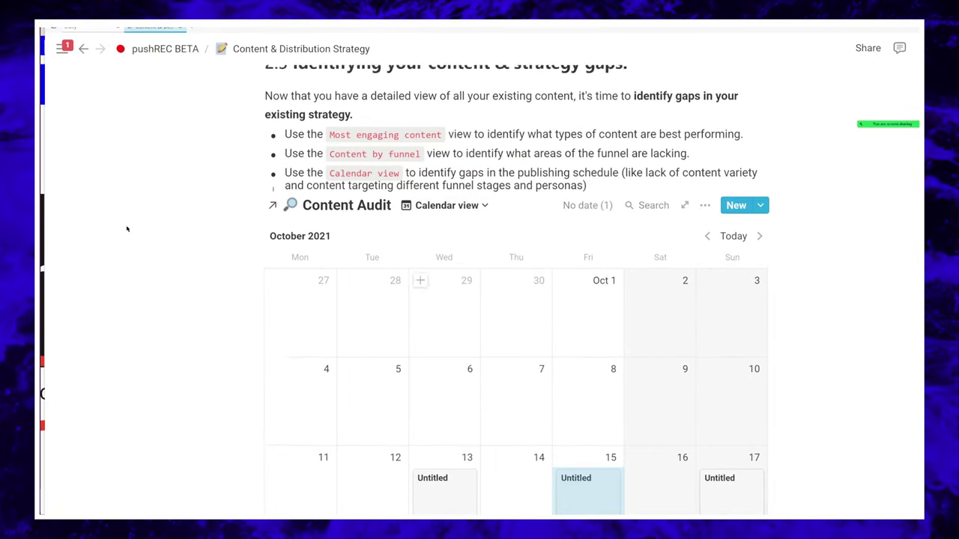
# - Switch the Content Audit database in section 2.3 to the Most engaging content view and look over its rows
pyautogui.click(473, 228)
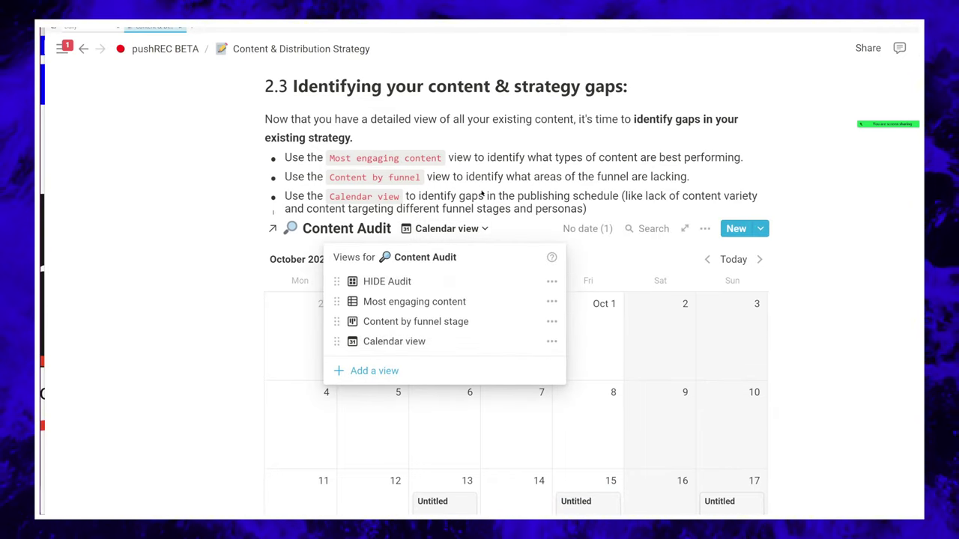
pyautogui.click(475, 196)
pyautogui.click(446, 228)
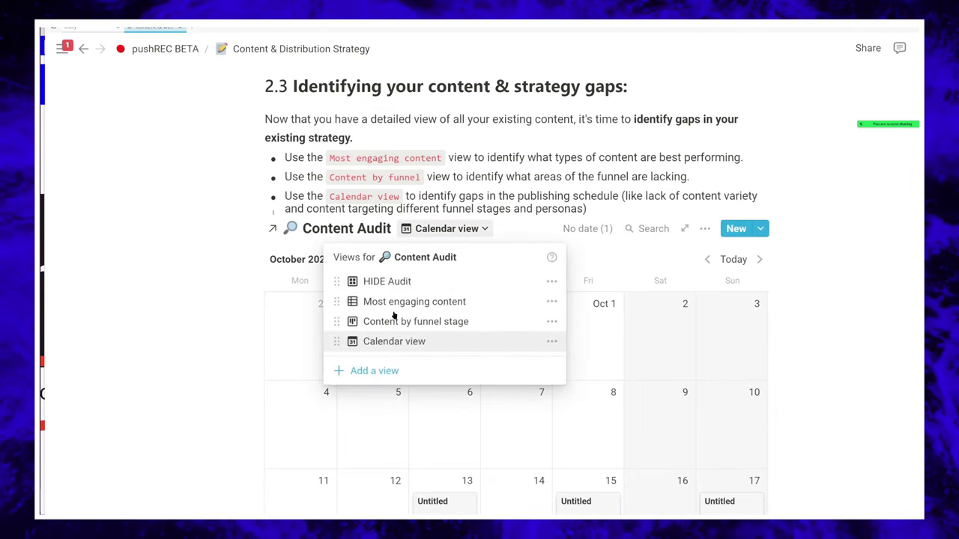
pyautogui.click(416, 302)
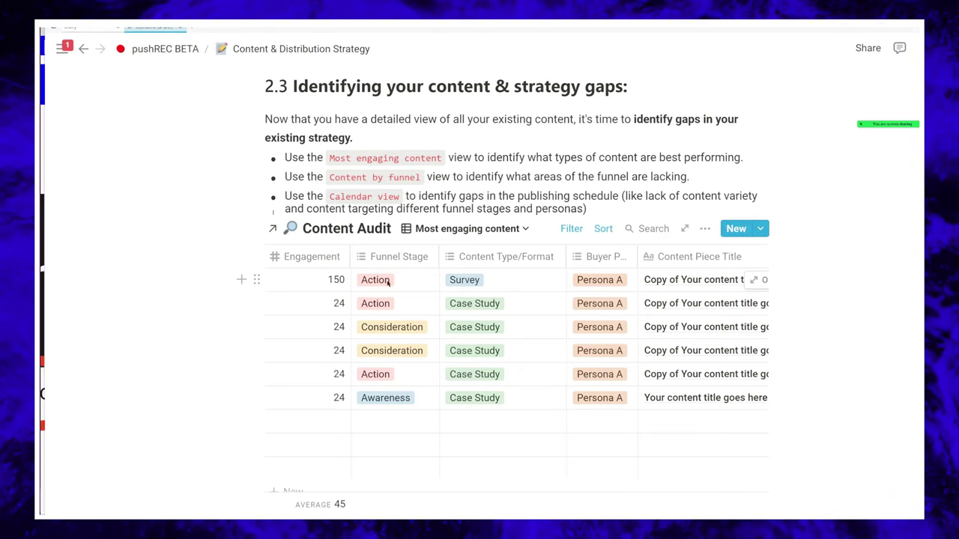
pyautogui.scroll(-1, 352, 458)
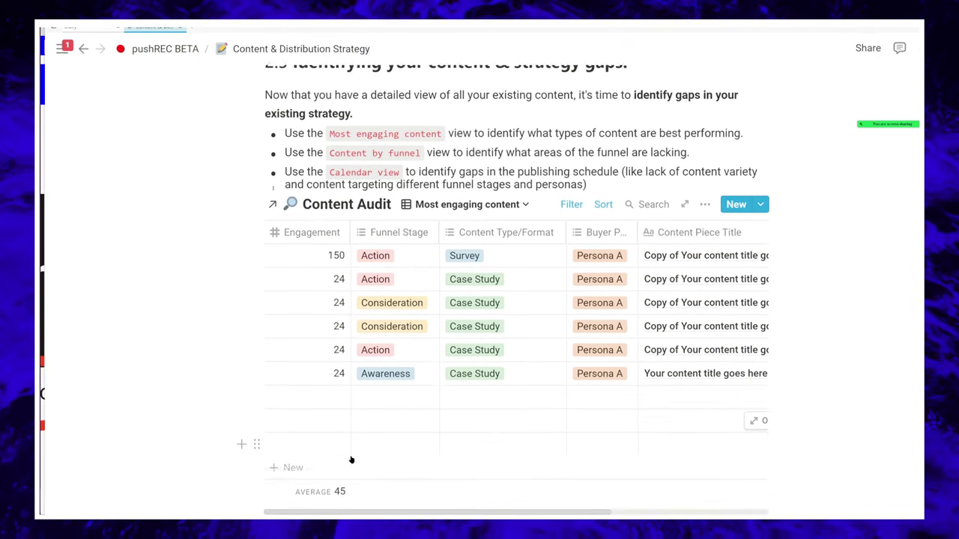
pyautogui.scroll(2, 257, 325)
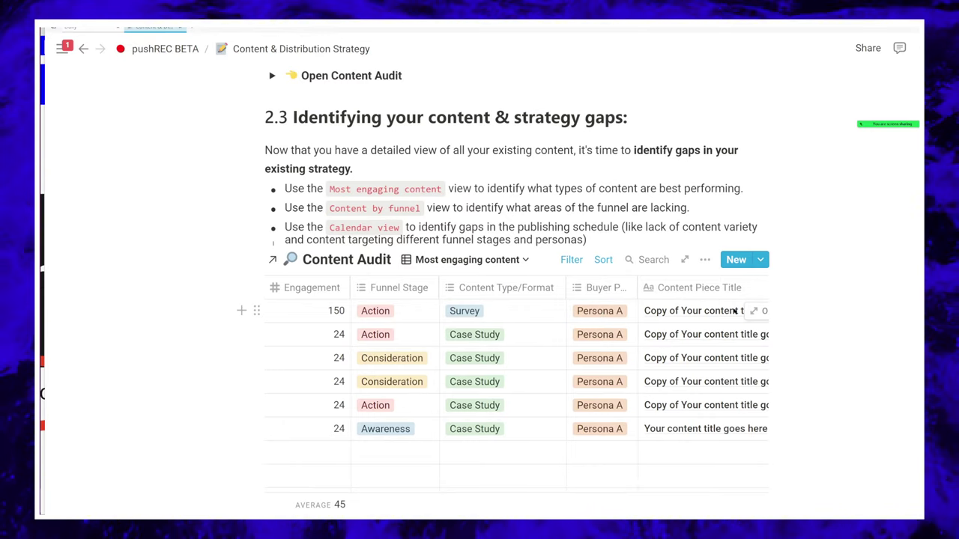
# - Add Coupon to the Content Type/Format of the second entry in the Content Audit table
pyautogui.click(481, 344)
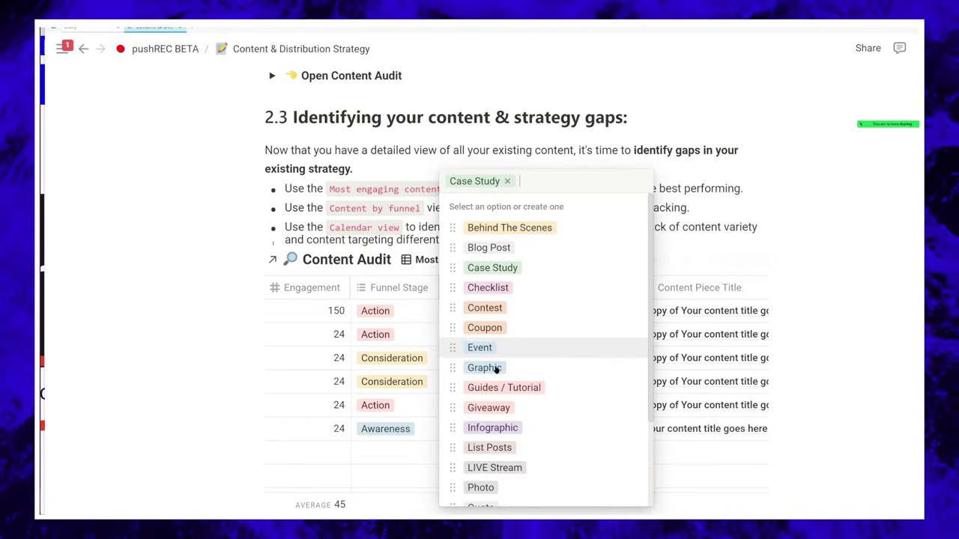
pyautogui.click(485, 329)
pyautogui.click(232, 350)
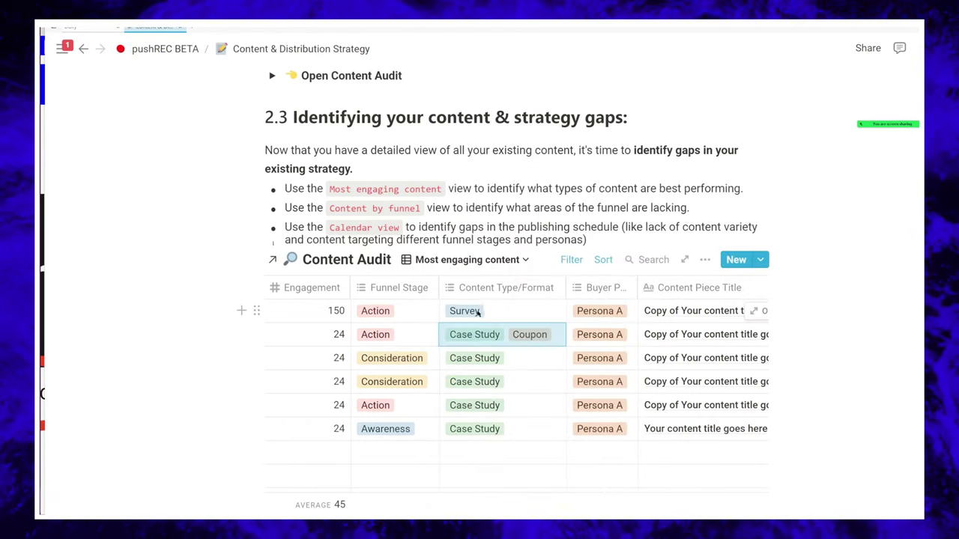
# - Replace Survey with Contest as the Content Type/Format of the first entry in the Content Audit table
pyautogui.click(483, 313)
pyautogui.scroll(-3, 494, 442)
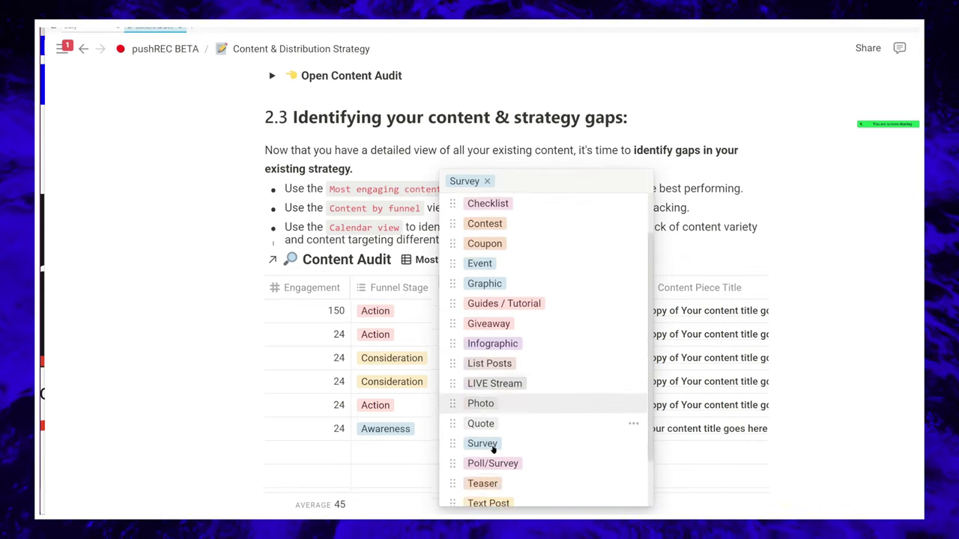
pyautogui.scroll(3, 475, 430)
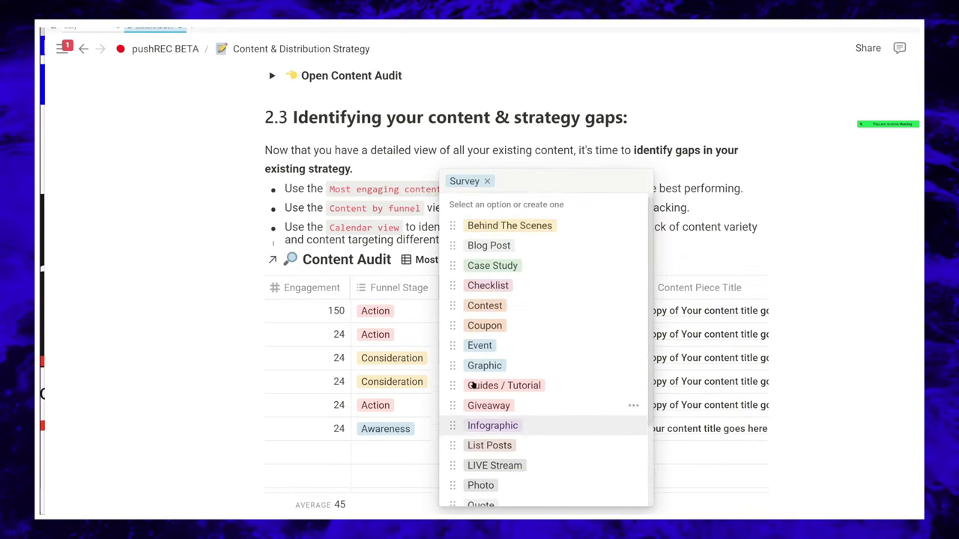
pyautogui.click(485, 308)
pyautogui.press('Escape')
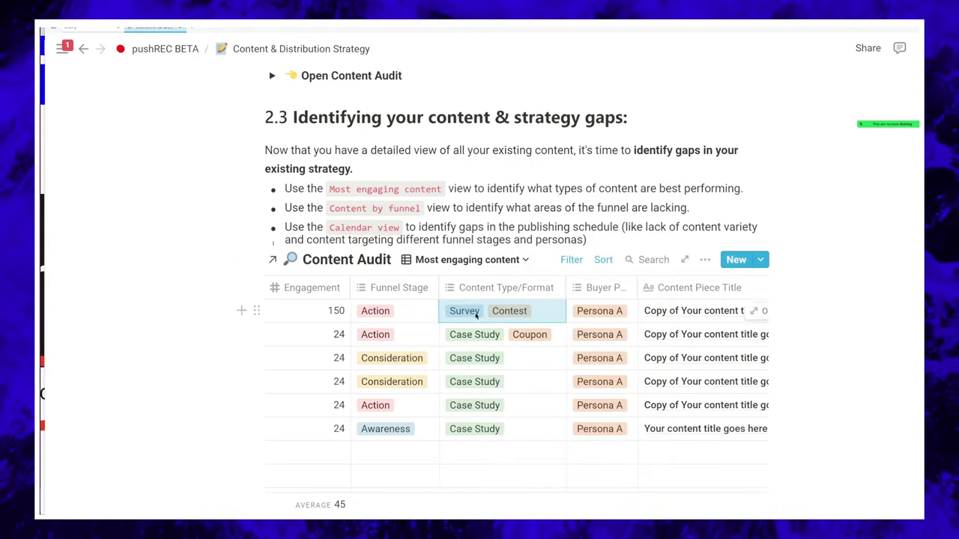
pyautogui.click(454, 310)
pyautogui.click(487, 181)
pyautogui.press('Escape')
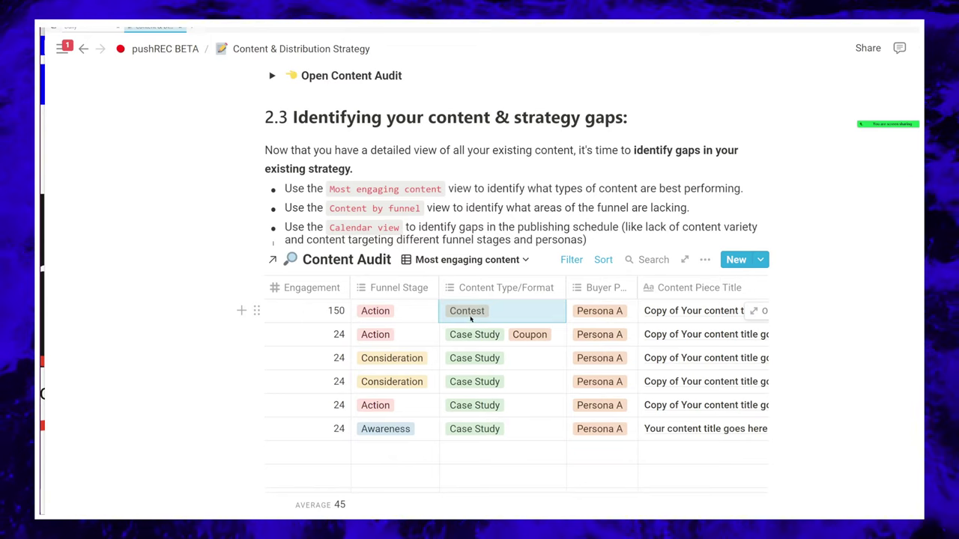
# - Switch to the Miro board and mark the Content Audit box with a freehand red check mark
pyautogui.scroll(-2, 470, 319)
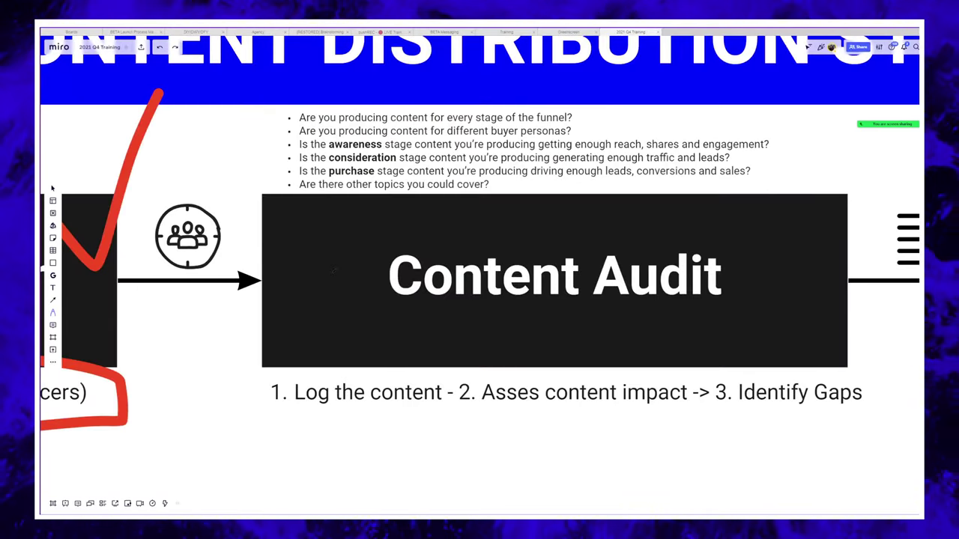
pyautogui.scroll(-5, 335, 271)
pyautogui.moveTo(678, 243)
pyautogui.mouseDown()
pyautogui.moveTo(700, 283)
pyautogui.moveTo(732, 202)
pyautogui.mouseUp()
pyautogui.hscroll(2, 598, 322)
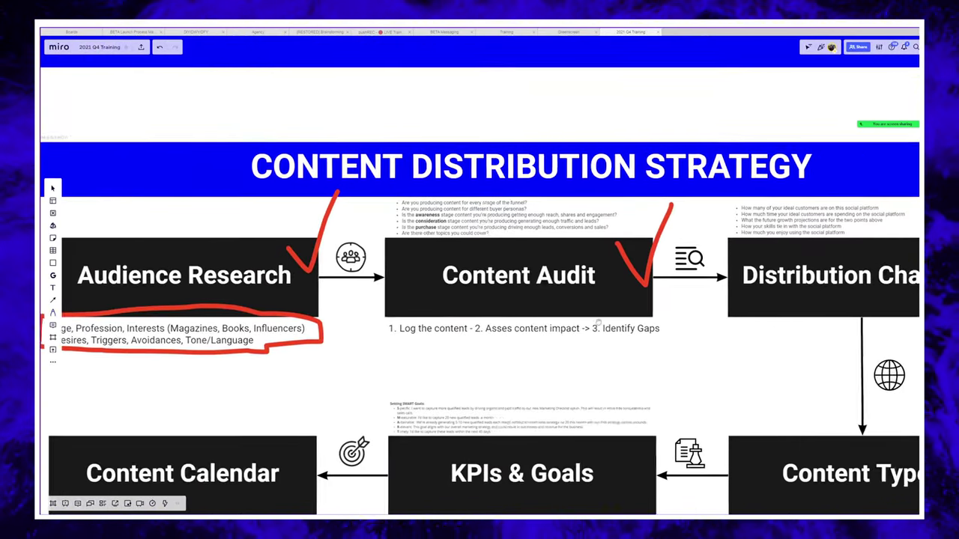
pyautogui.hscroll(2, 598, 323)
pyautogui.hscroll(4, 561, 346)
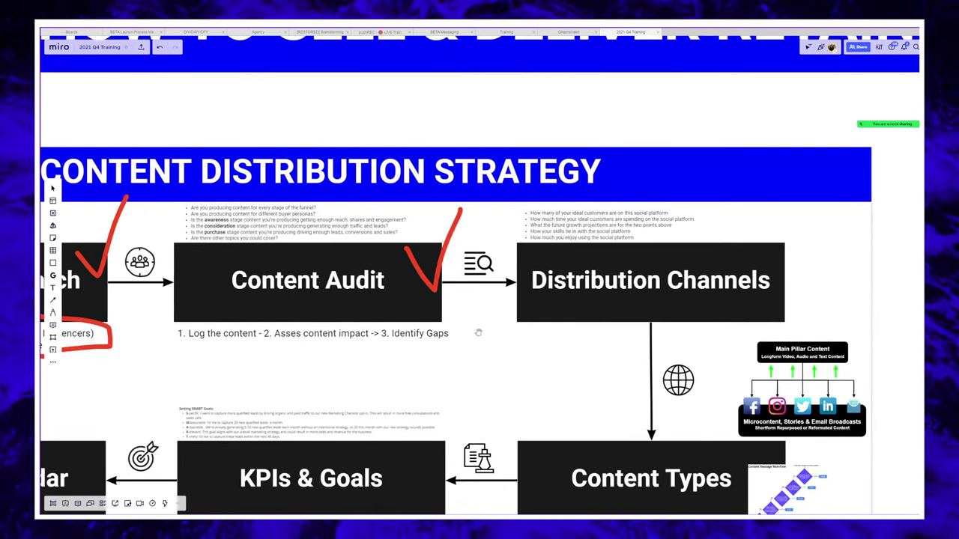
# - Try to circle the Distribution Channels box and its questions freehand in red
pyautogui.moveTo(442, 277)
pyautogui.mouseDown()
pyautogui.moveTo(535, 182)
pyautogui.moveTo(460, 235)
pyautogui.mouseUp()
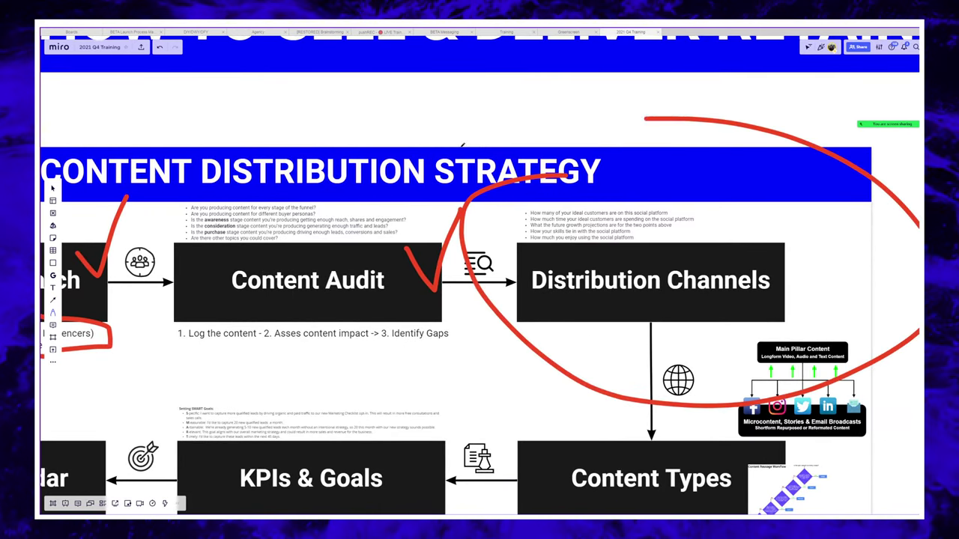
pyautogui.hscroll(-3, 631, 305)
pyautogui.scroll(-2, 632, 306)
pyautogui.moveTo(674, 143)
pyautogui.mouseDown()
pyautogui.moveTo(480, 172)
pyautogui.moveTo(498, 206)
pyautogui.mouseUp()
pyautogui.scroll(3, 498, 206)
pyautogui.scroll(3, 506, 210)
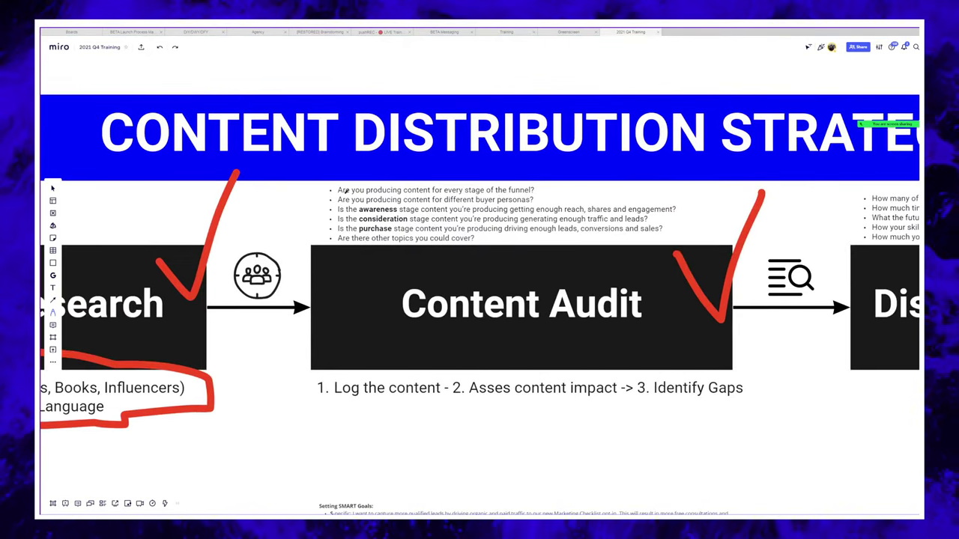
# - Draw a freehand red stroke beside the Distribution Channels box, and go back to the Content Audit part of the board
pyautogui.scroll(-3, 602, 295)
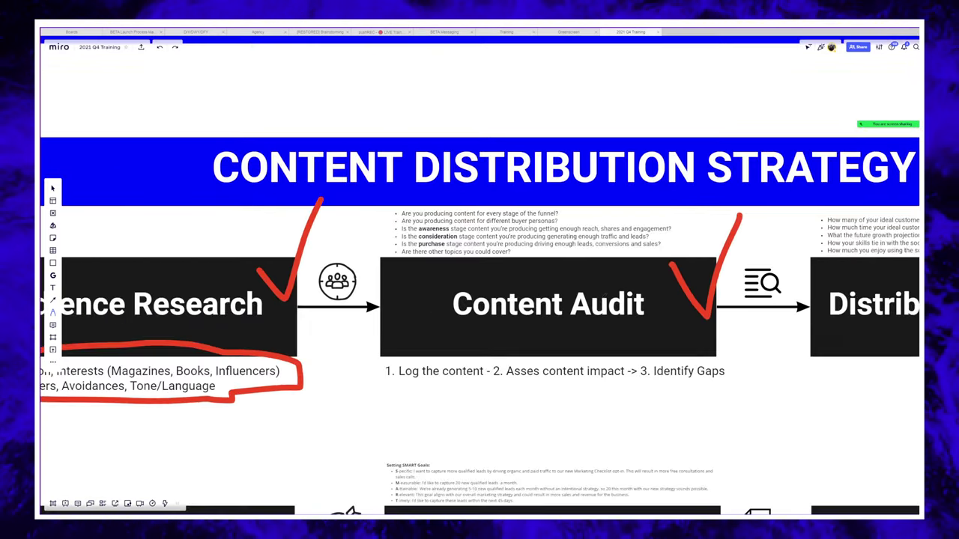
pyautogui.scroll(3, 607, 298)
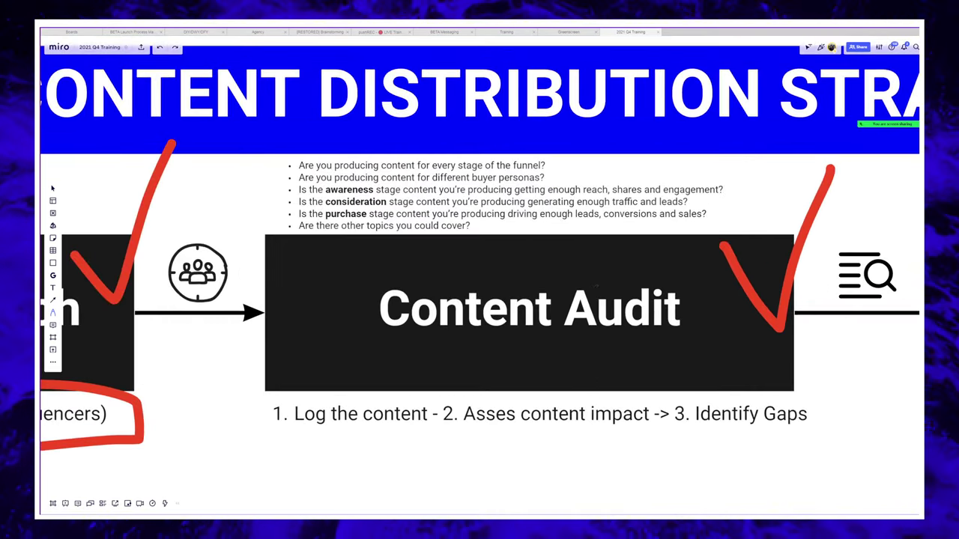
pyautogui.hscroll(10, 480, 300)
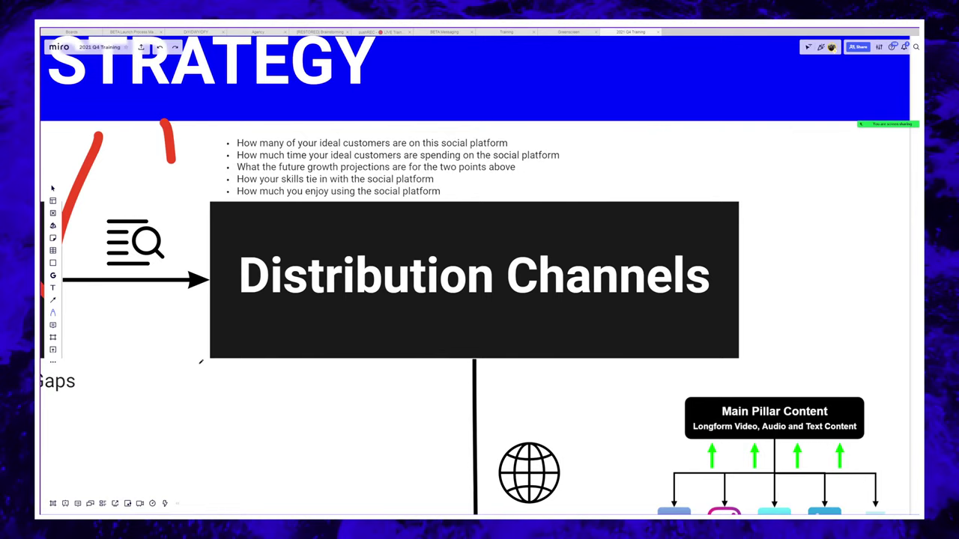
pyautogui.moveTo(201, 362)
pyautogui.mouseDown()
pyautogui.moveTo(717, 392)
pyautogui.moveTo(300, 127)
pyautogui.mouseUp()
pyautogui.hscroll(-10, 675, 251)
pyautogui.hscroll(-5, 675, 250)
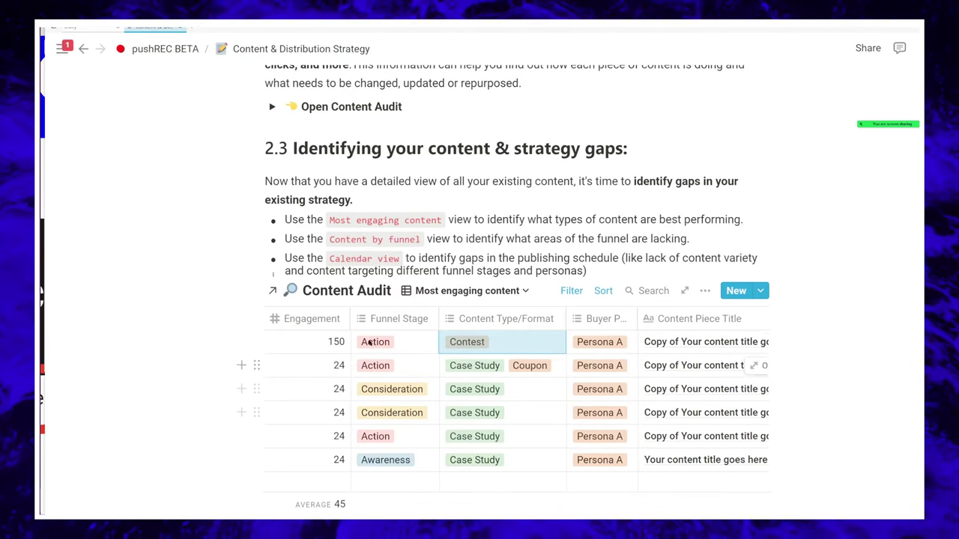
# - Switch back to the strategy document and look over sections 2.2 and 2.3 down to the Content Audit table
pyautogui.scroll(6, 414, 246)
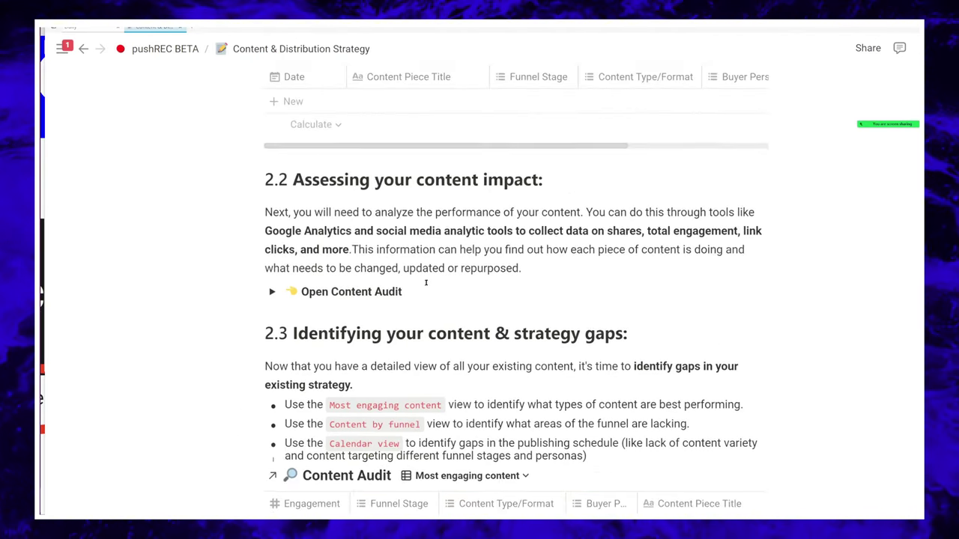
pyautogui.scroll(-4, 597, 374)
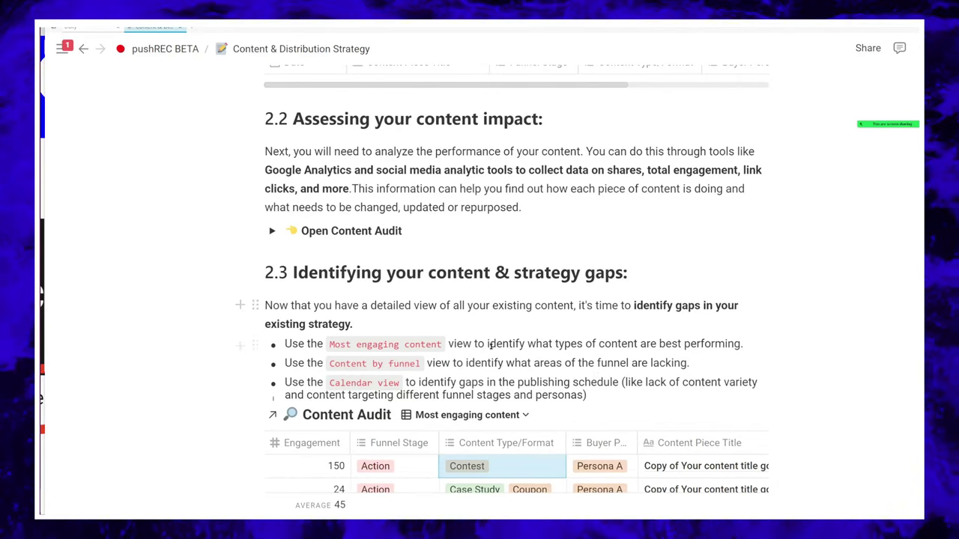
pyautogui.scroll(-4, 490, 345)
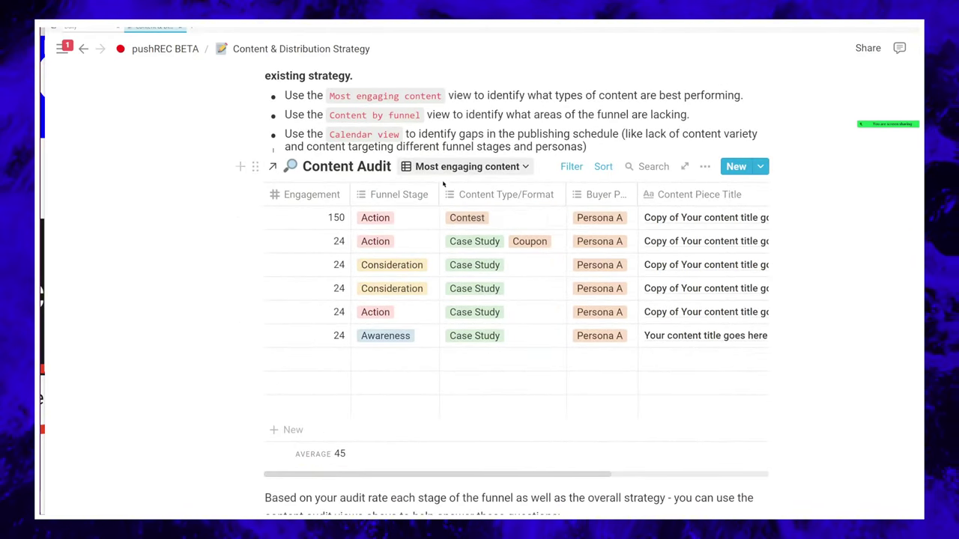
# - Switch the Content Audit database to the Content by funnel stage view and look across its Awareness, Consideration and Action columns
pyautogui.click(446, 168)
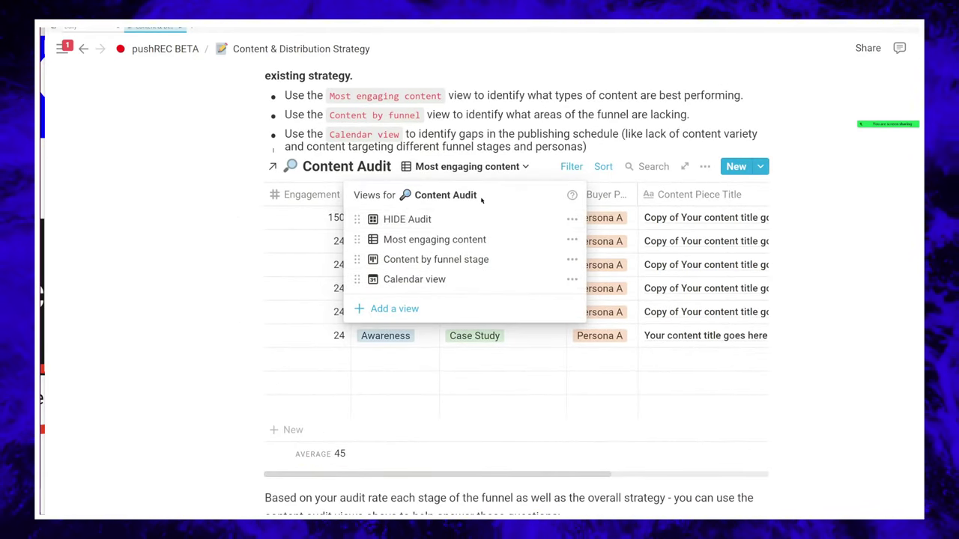
pyautogui.click(421, 258)
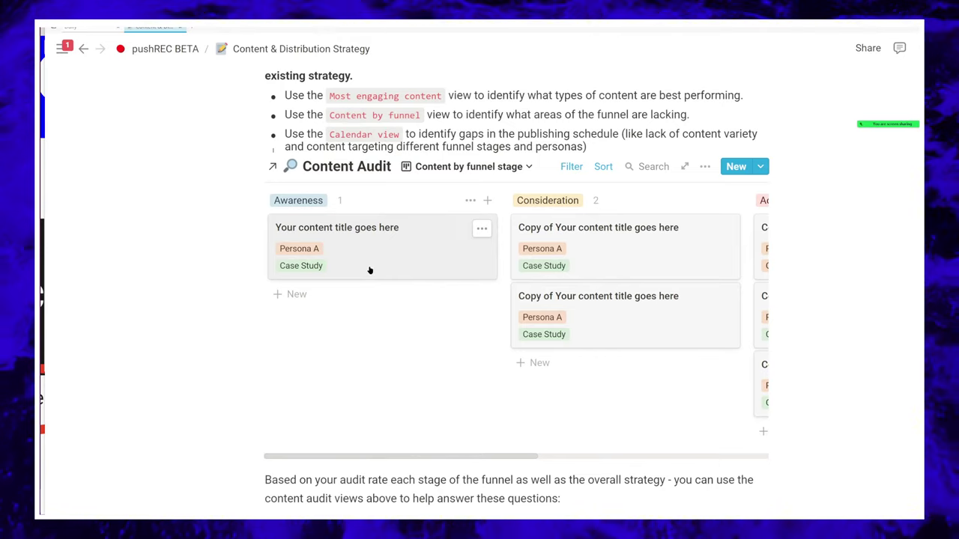
pyautogui.moveTo(474, 455); pyautogui.dragTo(508, 455)
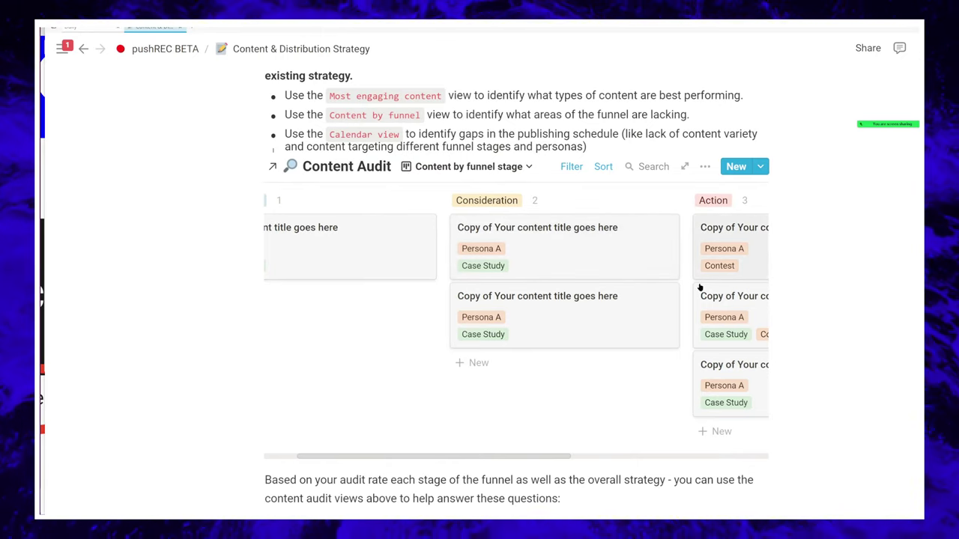
pyautogui.hscroll(5, 420, 247)
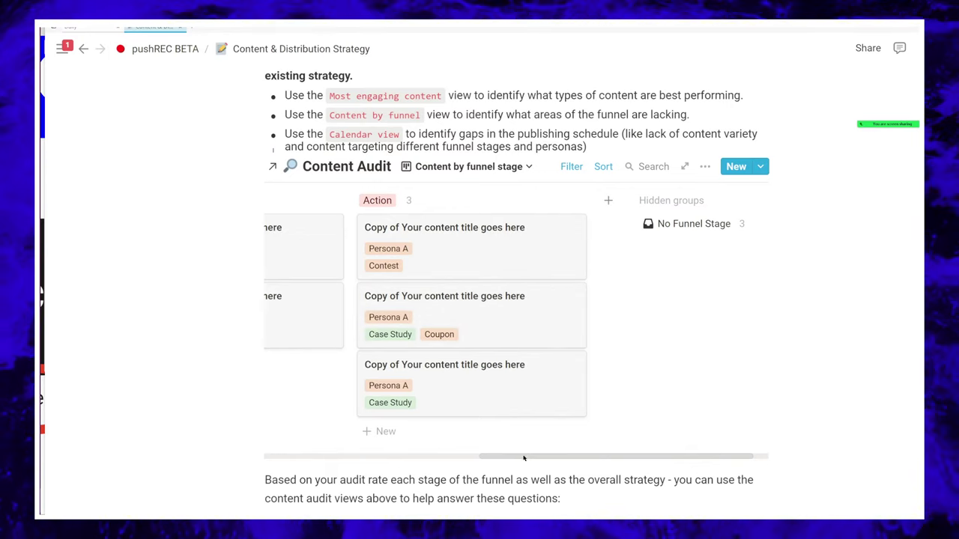
pyautogui.moveTo(528, 456); pyautogui.dragTo(298, 443)
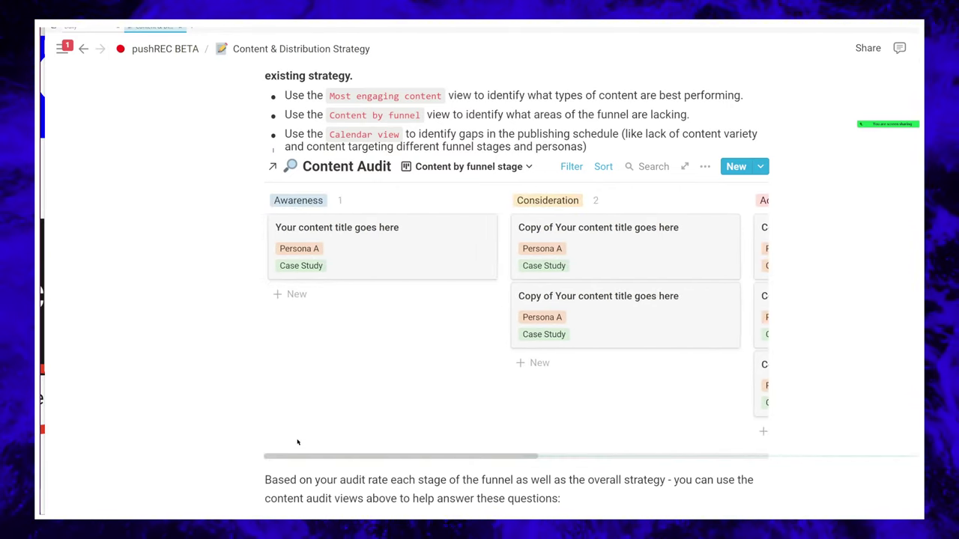
# - Set the Content Audit database to the HIDE Audit view and look over the Funnel & Strategy Audit table below it
pyautogui.click(450, 167)
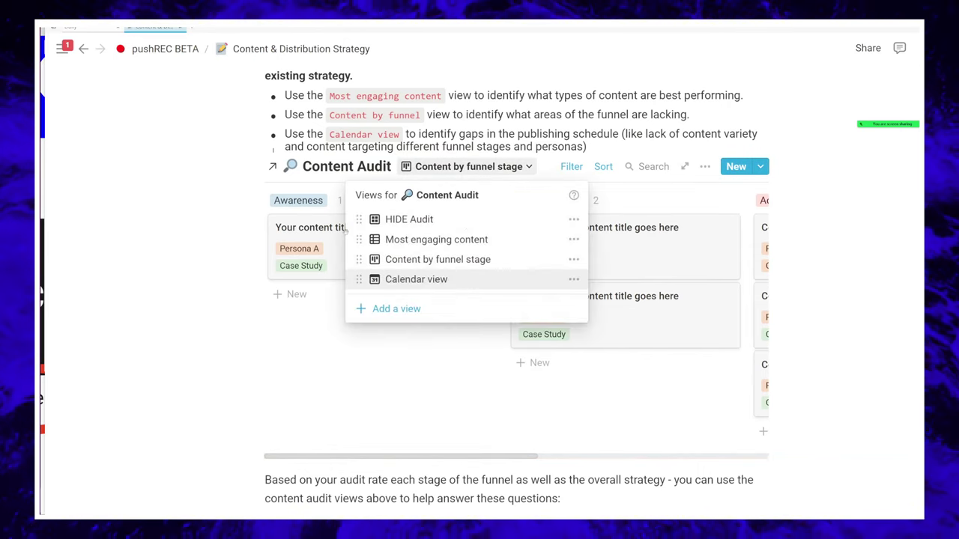
pyautogui.click(414, 220)
pyautogui.scroll(-1, 473, 212)
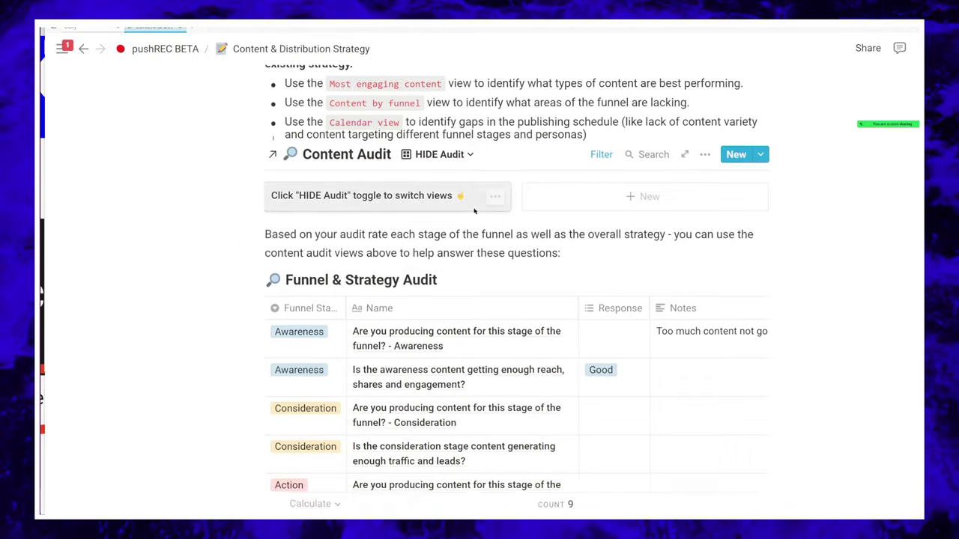
pyautogui.scroll(-3, 473, 212)
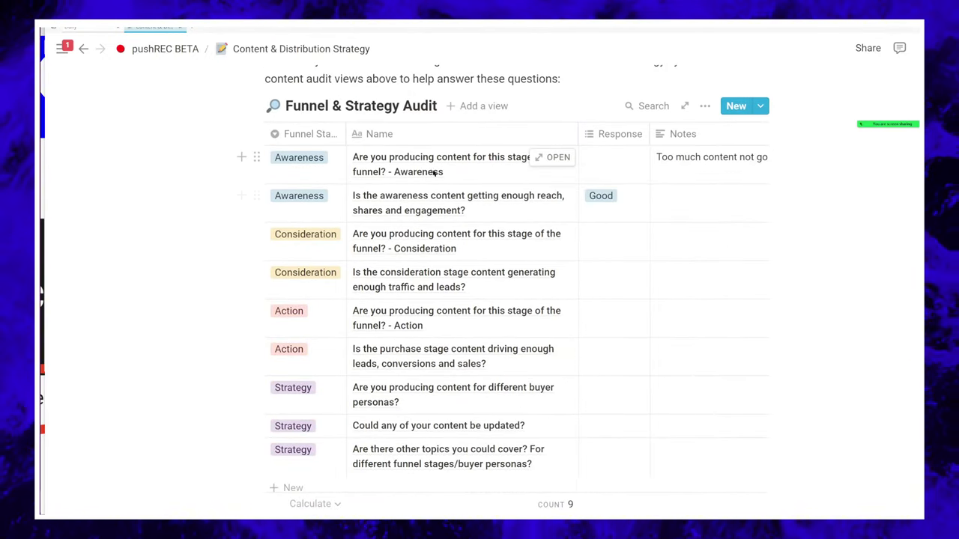
pyautogui.scroll(5, 435, 173)
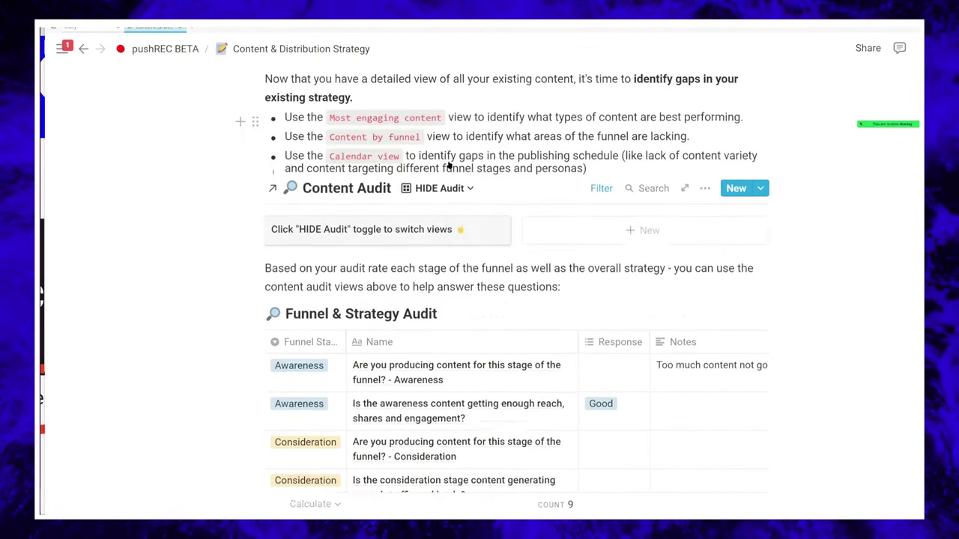
pyautogui.scroll(1, 450, 165)
pyautogui.scroll(-3, 494, 239)
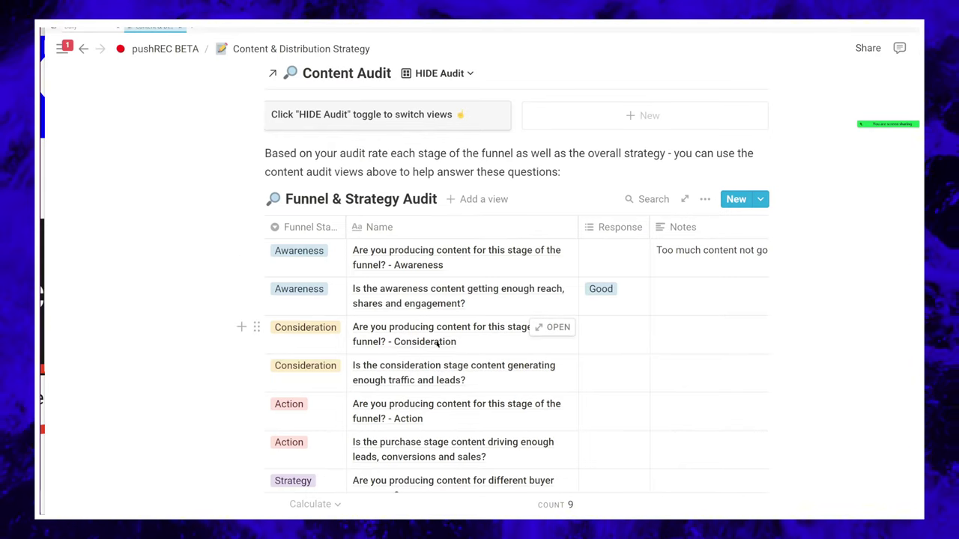
# - Rate the "Are you producing content for this stage of the funnel?" questions Good for Awareness, Bad for Consideration and Ugly for Action
pyautogui.click(623, 259)
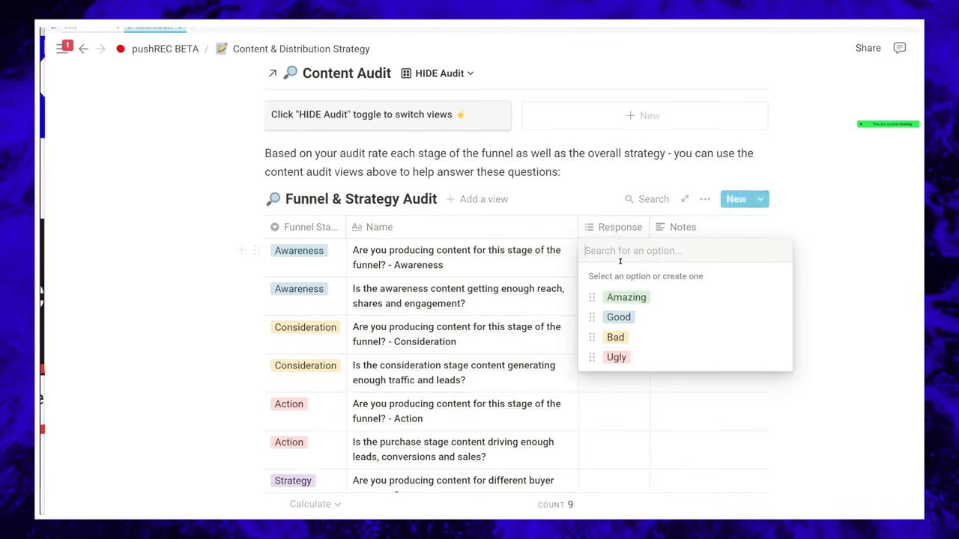
pyautogui.click(623, 318)
pyautogui.click(616, 334)
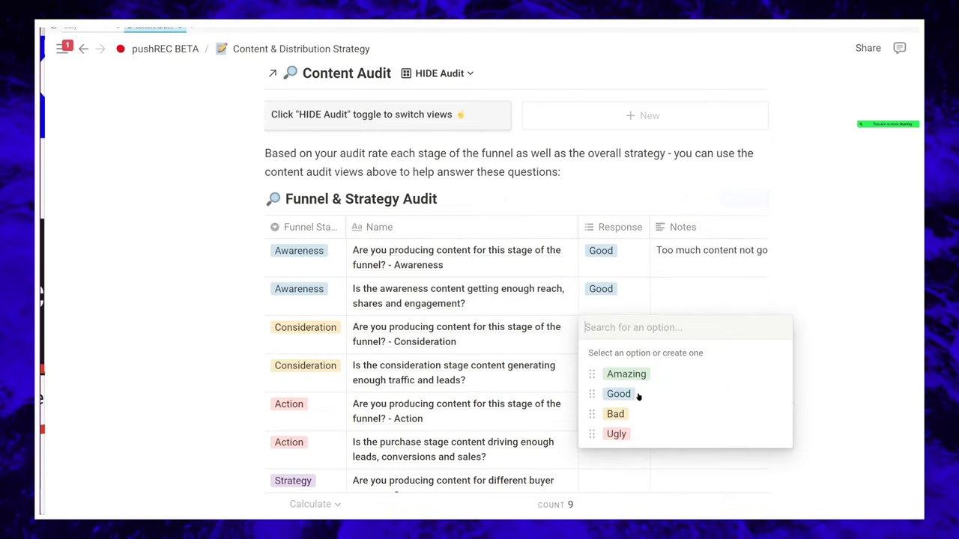
pyautogui.click(616, 413)
pyautogui.press('Escape')
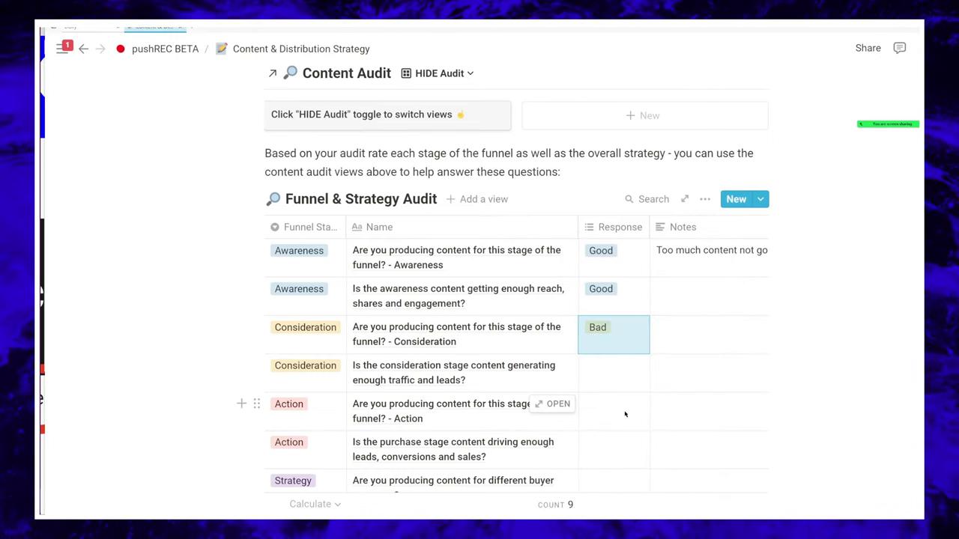
pyautogui.click(625, 414)
pyautogui.click(616, 378)
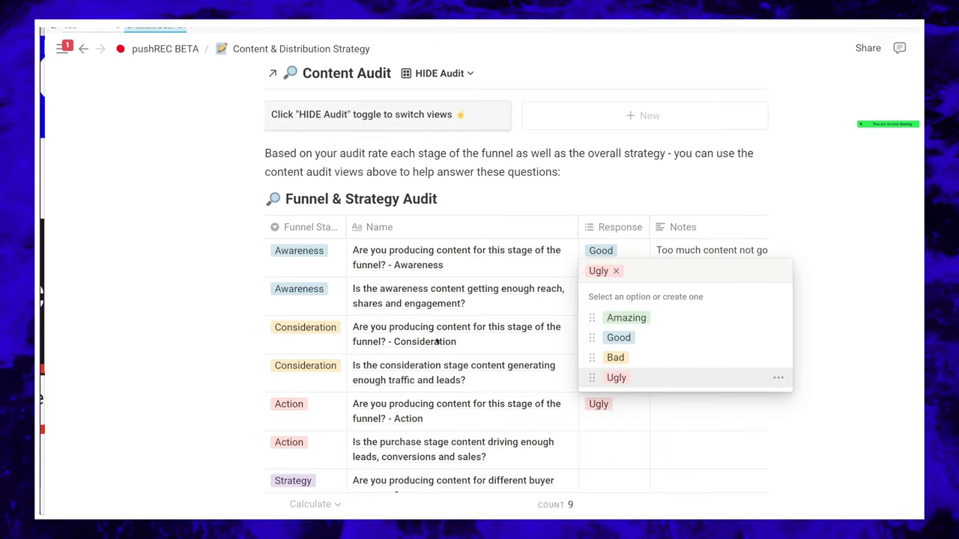
pyautogui.press('Escape')
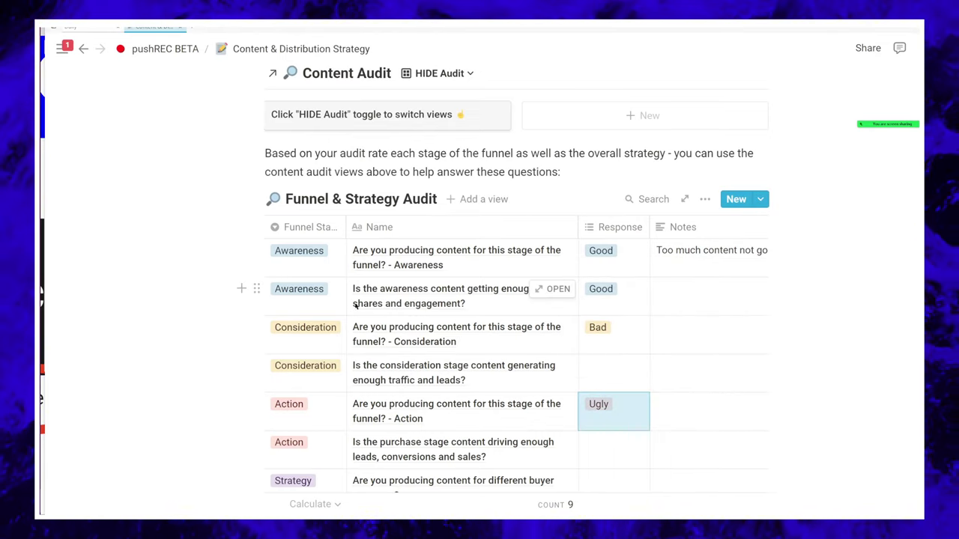
# - Highlight "reach, shares and engagement?" in the second Awareness question, and switch to the Strategy 2 funnel on the Miro board
pyautogui.click(517, 290)
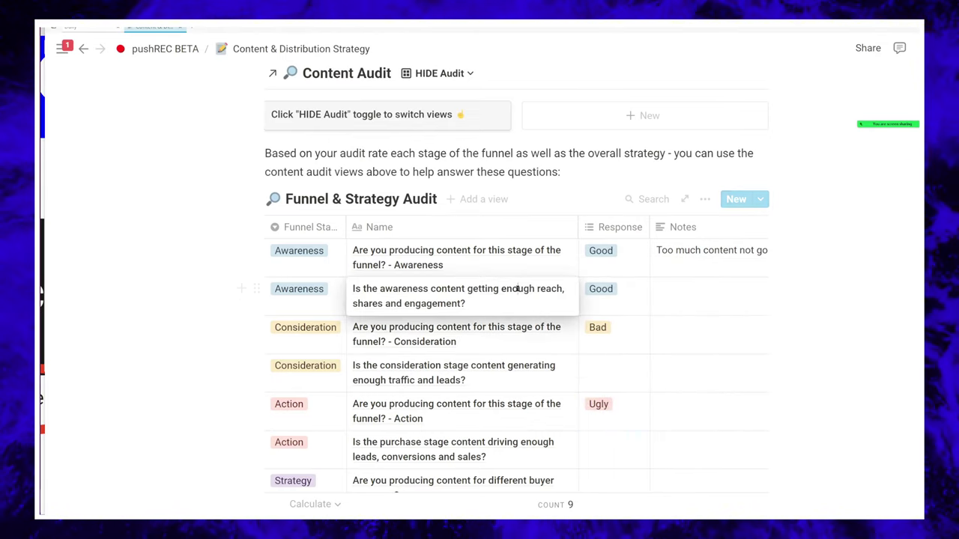
pyautogui.moveTo(538, 289); pyautogui.dragTo(474, 303)
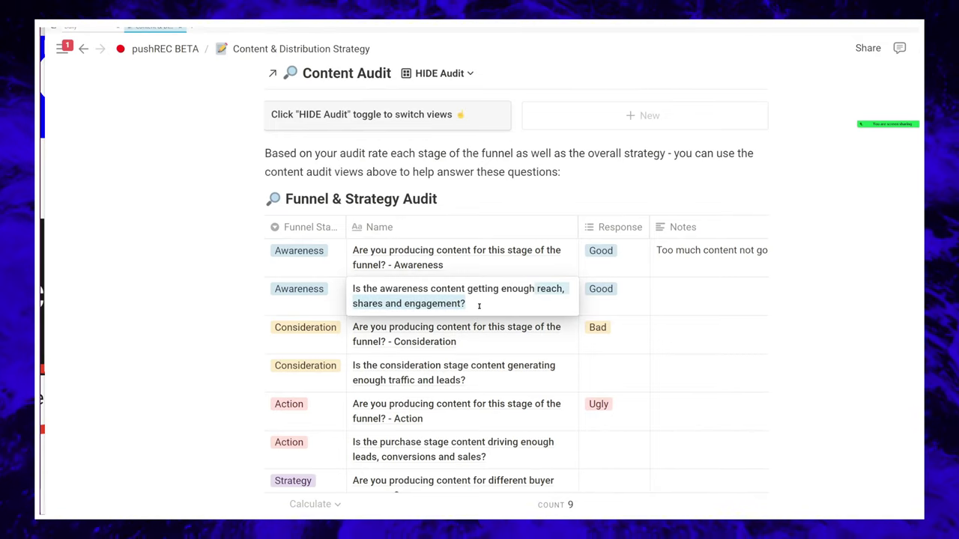
pyautogui.hotkey('alt', 'Tab')
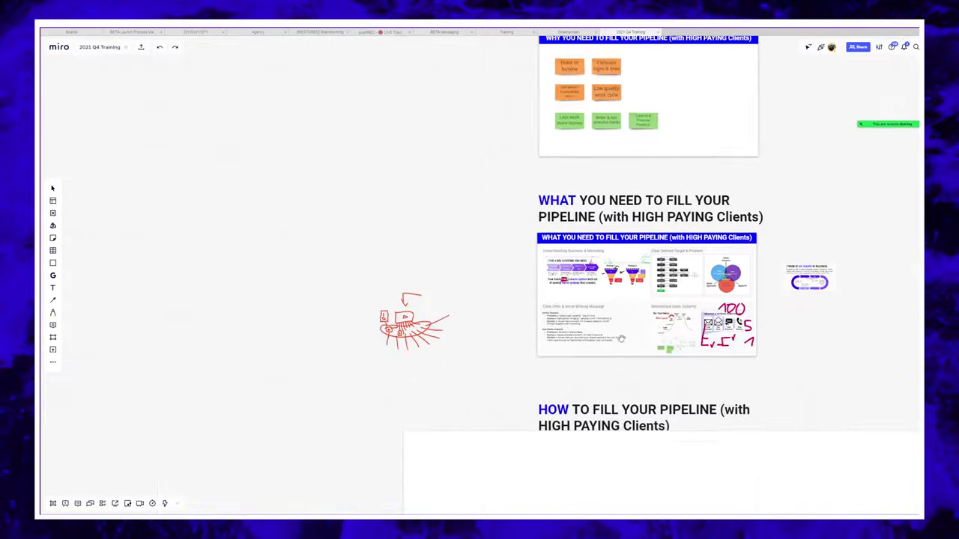
pyautogui.scroll(-5, 621, 338)
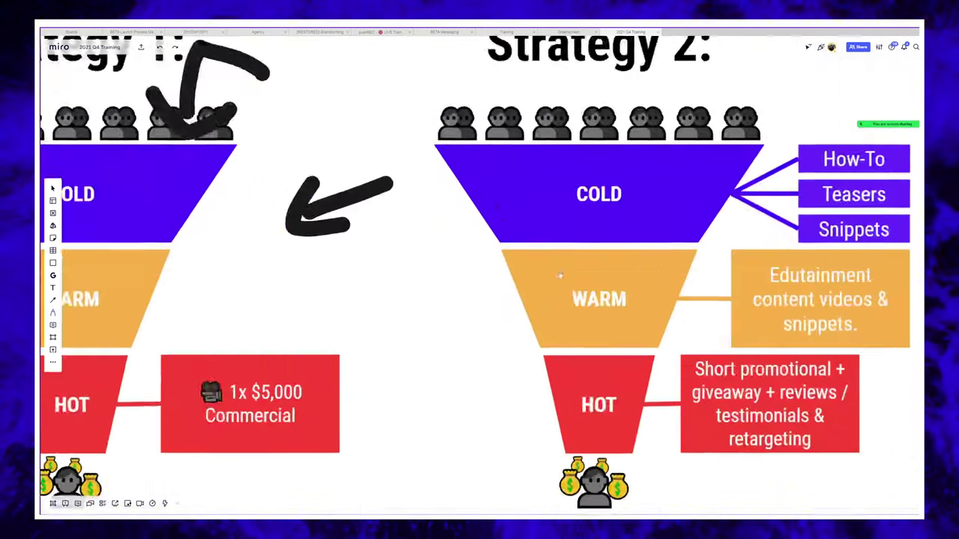
# - Draw a freehand red arrow pointing down at the cold audience of the Strategy 2 funnel, and switch back to the strategy document
pyautogui.moveTo(203, 124)
pyautogui.mouseDown()
pyautogui.moveTo(267, 268)
pyautogui.moveTo(567, 281)
pyautogui.mouseUp()
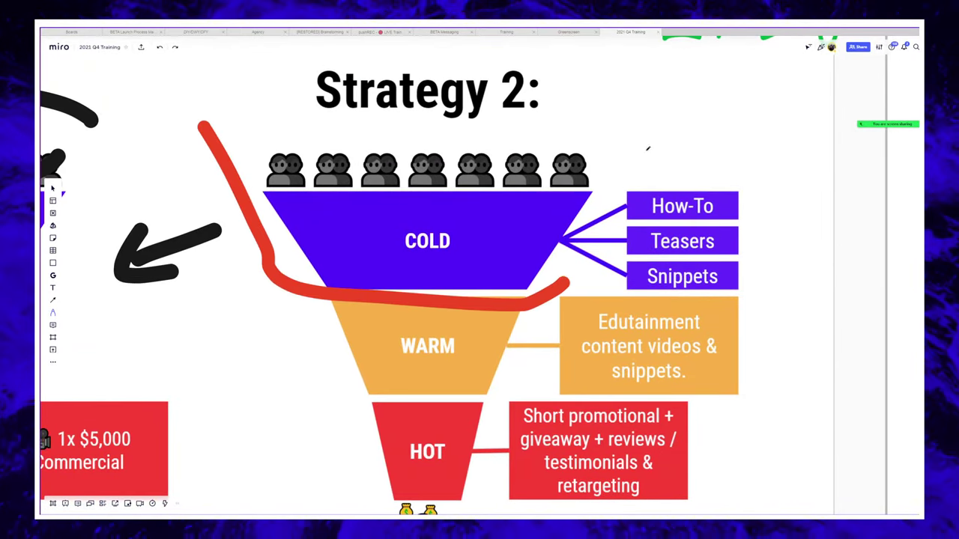
pyautogui.moveTo(648, 149); pyautogui.dragTo(210, 90)
pyautogui.moveTo(413, 262); pyautogui.dragTo(503, 222)
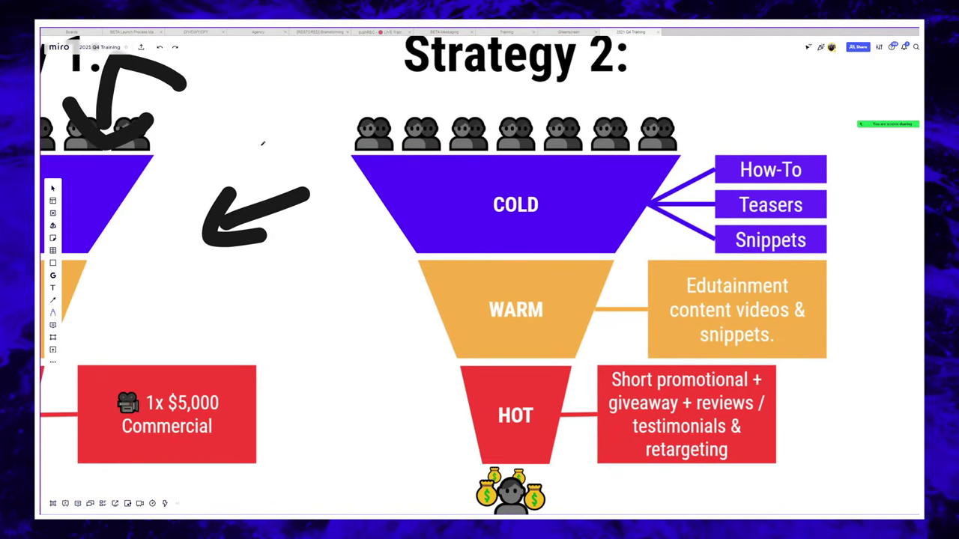
pyautogui.moveTo(262, 144)
pyautogui.mouseDown()
pyautogui.moveTo(439, 150)
pyautogui.moveTo(497, 97)
pyautogui.mouseUp()
pyautogui.scroll(1, 497, 97)
pyautogui.moveTo(627, 88); pyautogui.dragTo(616, 118)
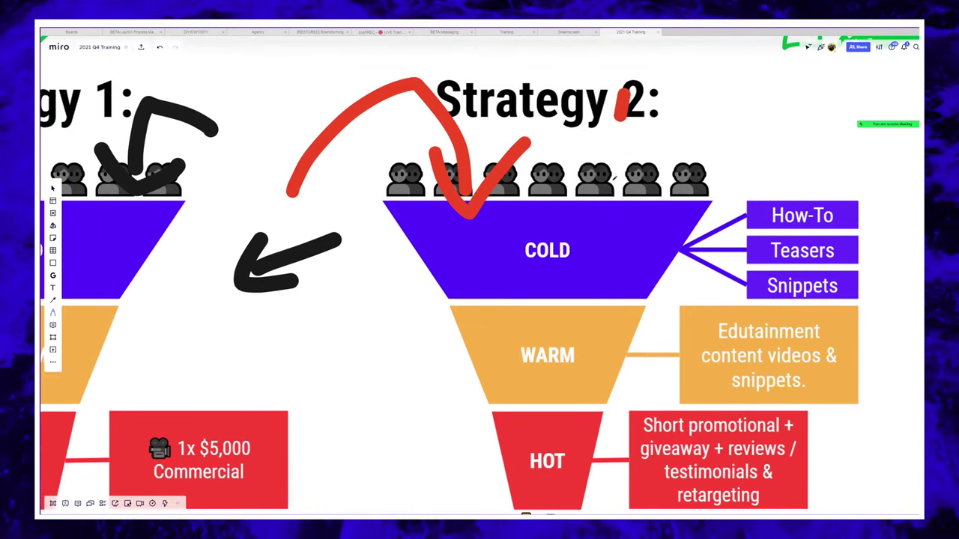
pyautogui.moveTo(615, 175)
pyautogui.mouseDown()
pyautogui.moveTo(611, 214)
pyautogui.moveTo(611, 98)
pyautogui.mouseUp()
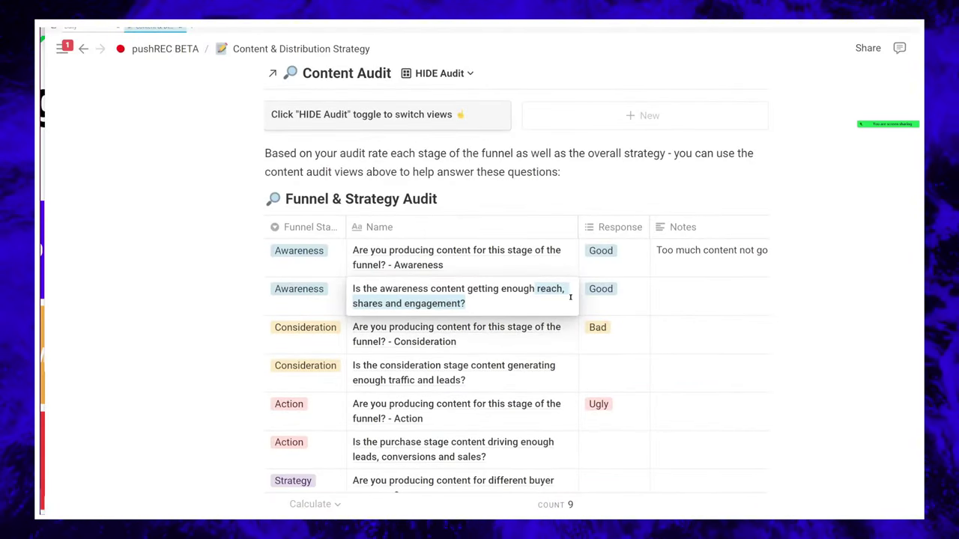
# - Look over section 2.3 and the Response and Notes cells of the awareness reach question without changing them
pyautogui.scroll(3, 391, 176)
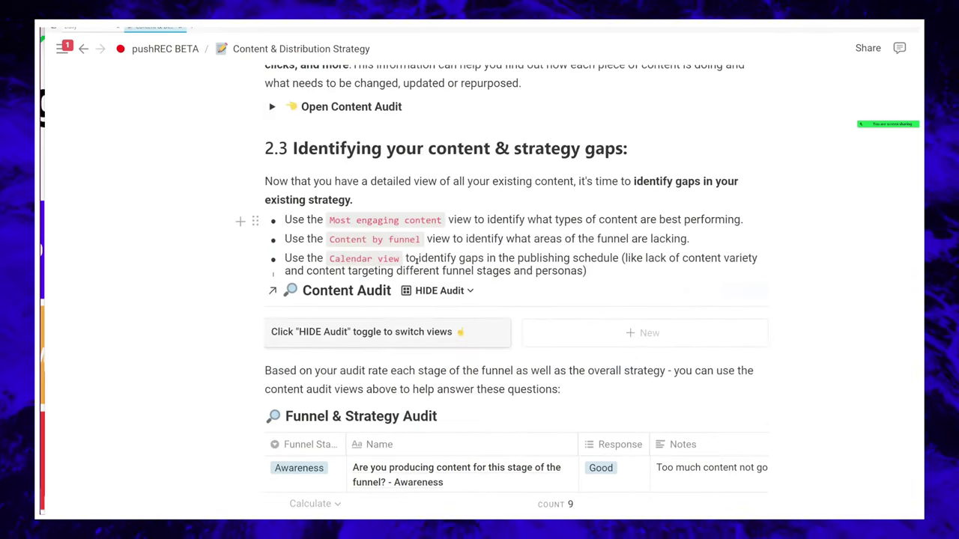
pyautogui.scroll(-3, 443, 295)
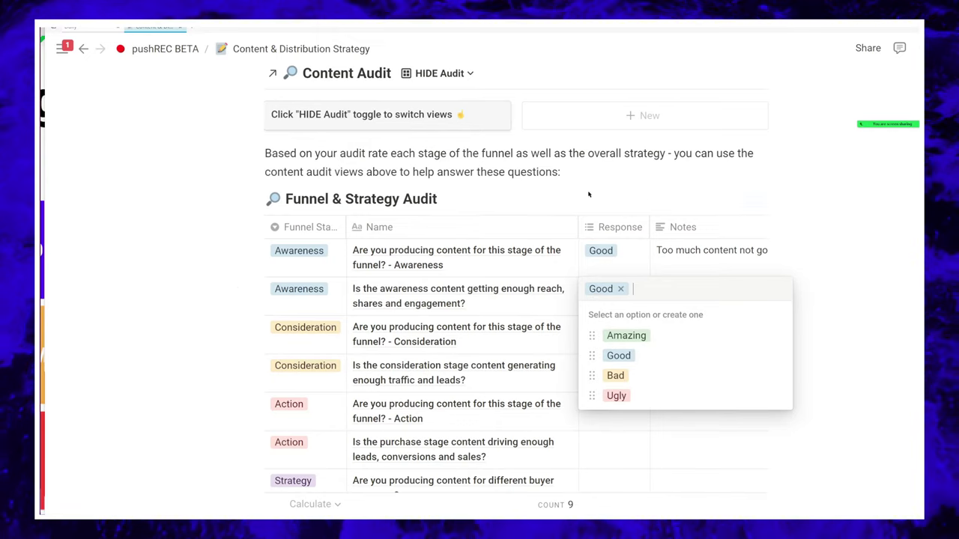
pyautogui.press('Escape')
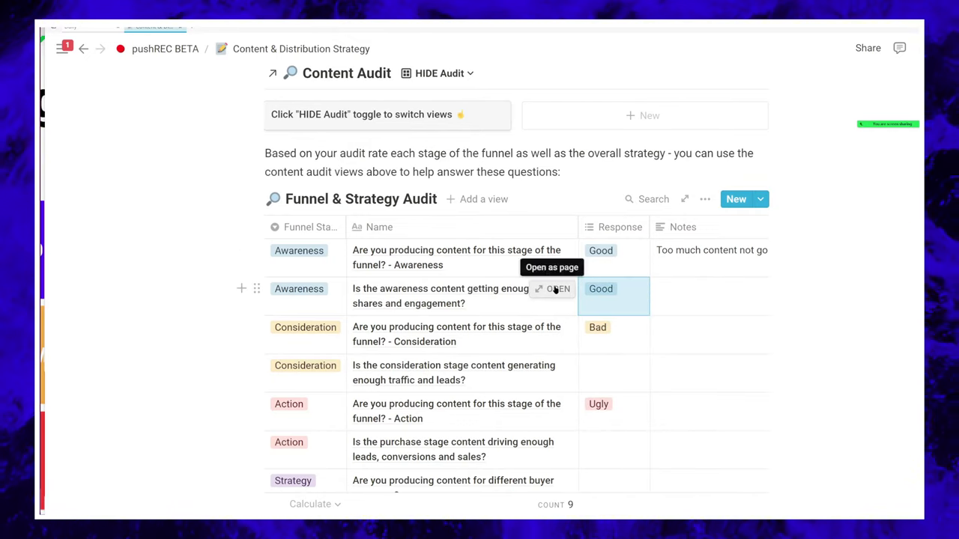
pyautogui.click(733, 291)
pyautogui.press('Escape')
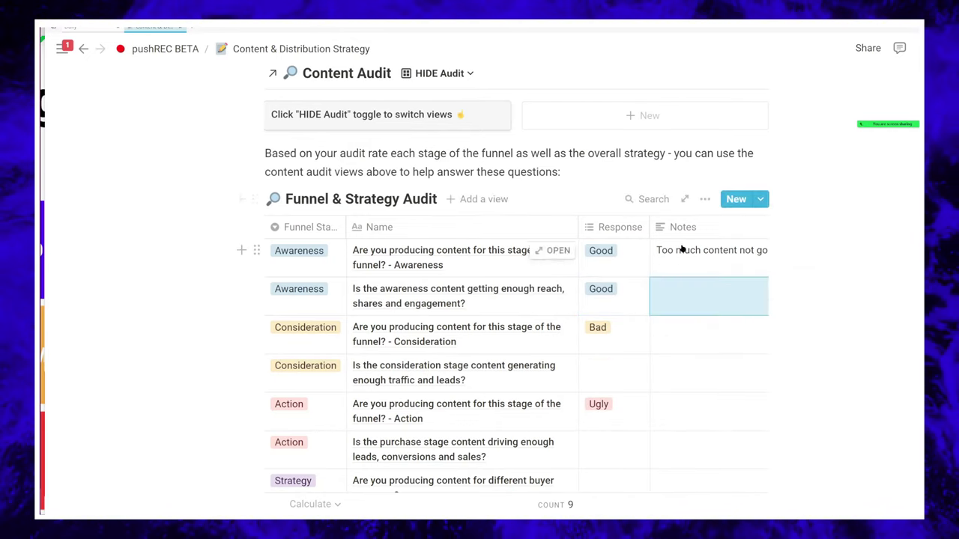
# - Open The Strategy Recap page from the table of content and examine the Audit Results board of the Funnel & Strategy Audit
pyautogui.scroll(20, 579, 246)
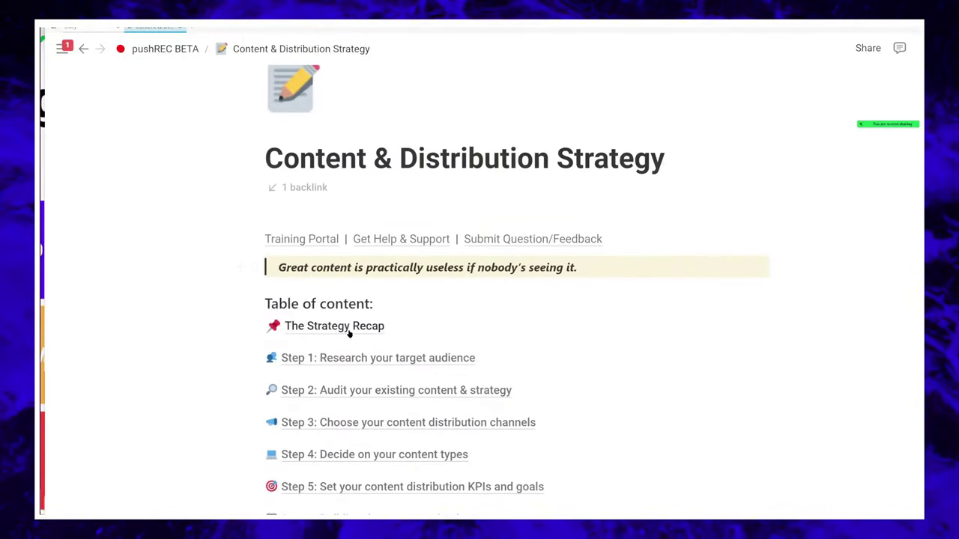
pyautogui.click(643, 318)
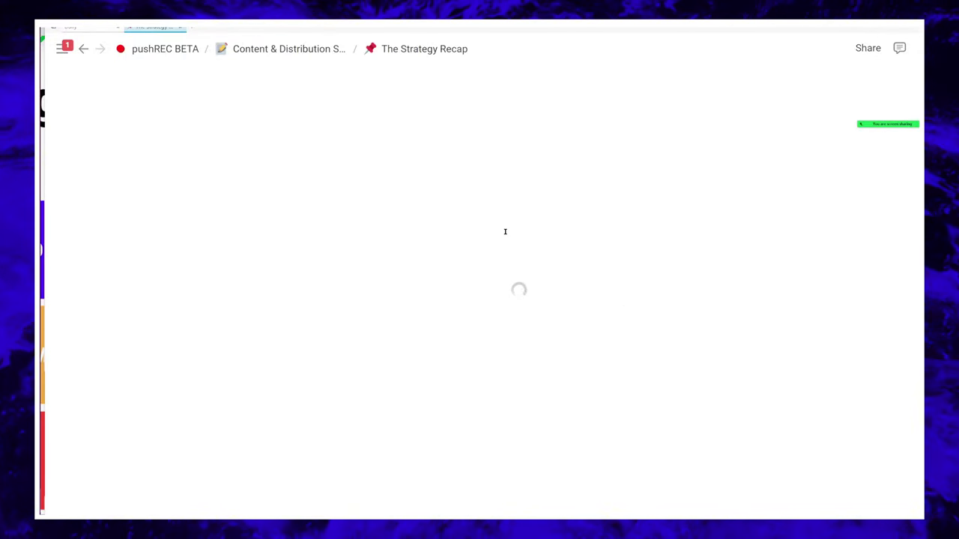
pyautogui.scroll(-3, 505, 232)
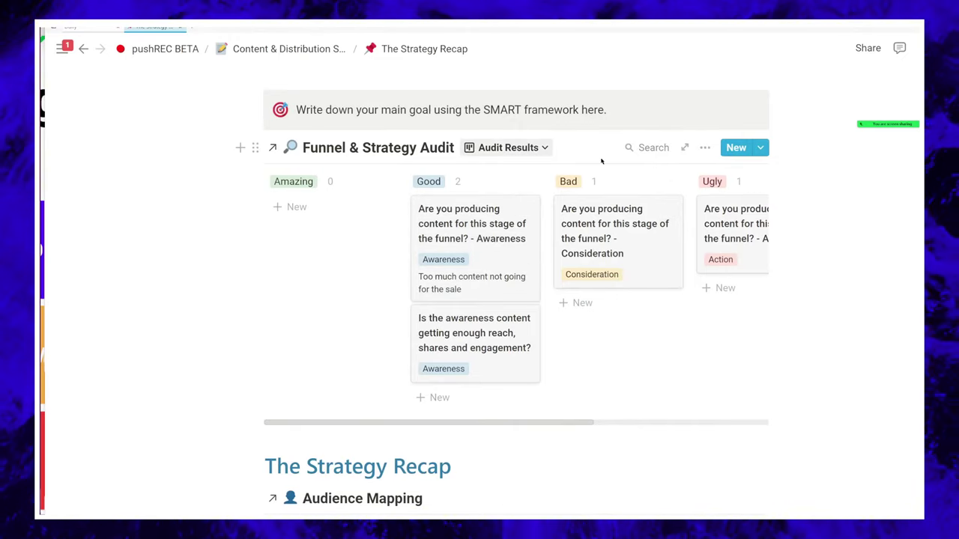
# - Return to the Content & Distribution Strategy page and look over the content log table in section 2.1
pyautogui.click(288, 49)
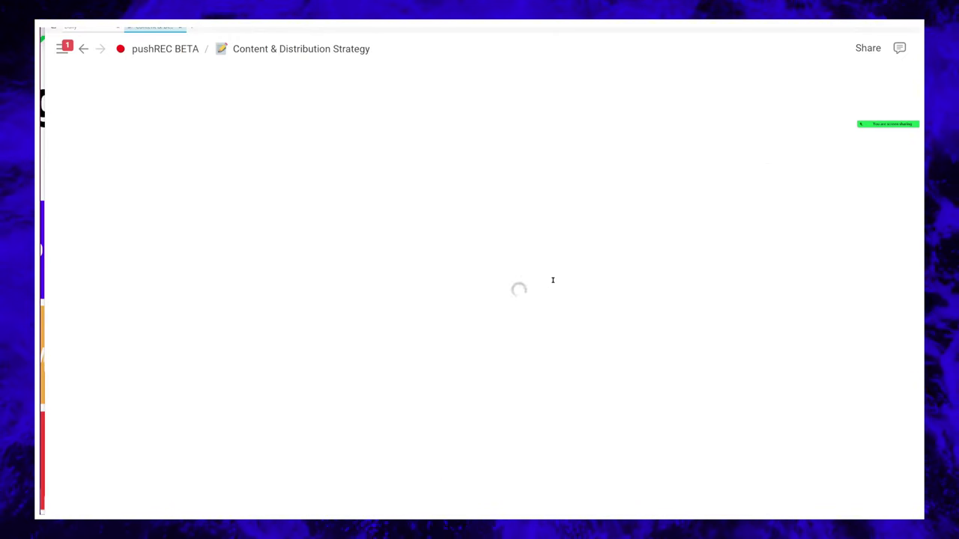
pyautogui.scroll(-10, 551, 305)
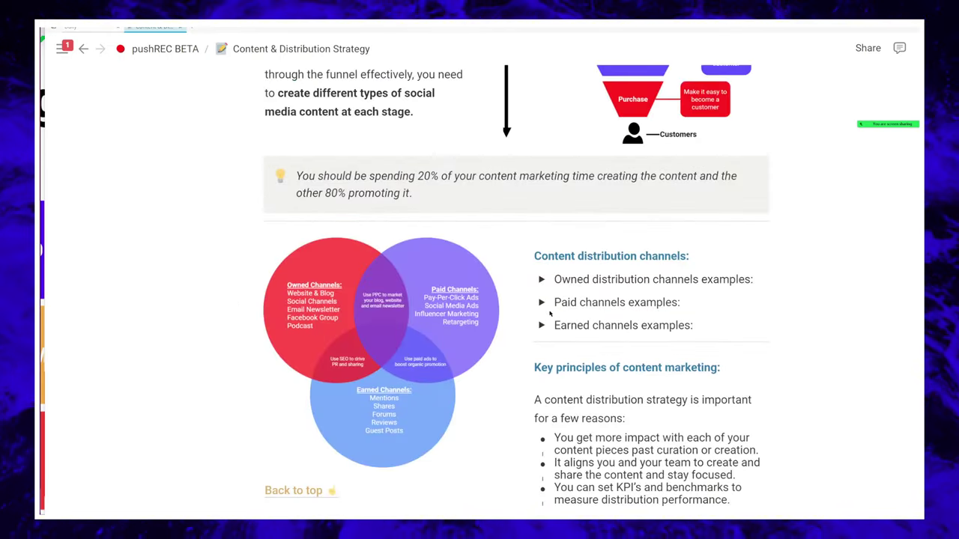
pyautogui.scroll(-15, 550, 315)
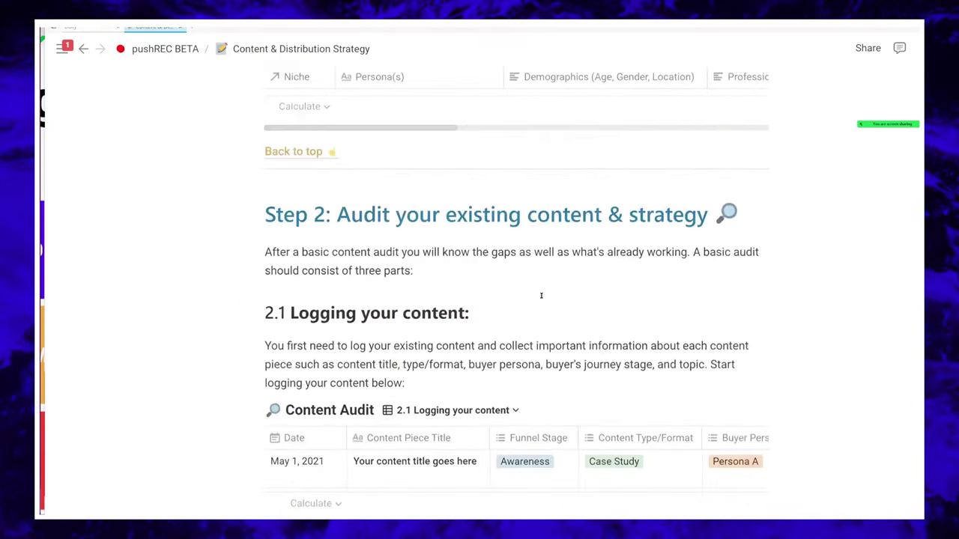
pyautogui.scroll(-2, 551, 300)
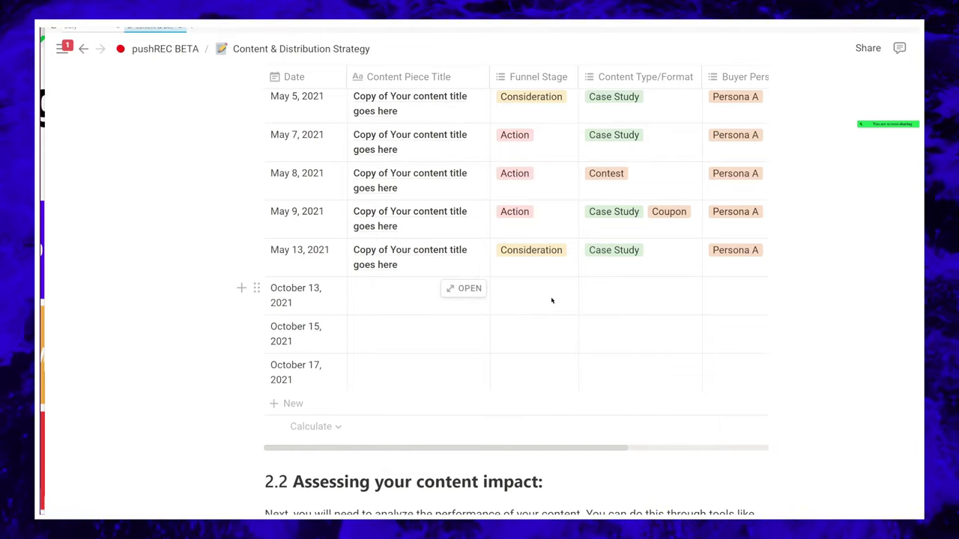
pyautogui.scroll(2, 551, 300)
pyautogui.scroll(-1, 400, 382)
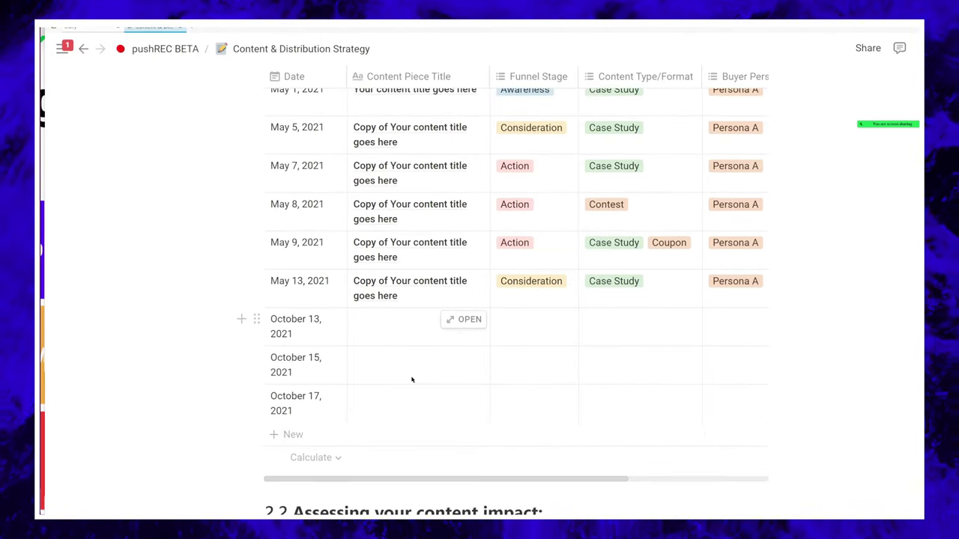
# - Look over section 2.1 of the strategy page and the awareness question in the Funnel & Strategy Audit table
pyautogui.scroll(2, 412, 379)
pyautogui.scroll(-10, 412, 380)
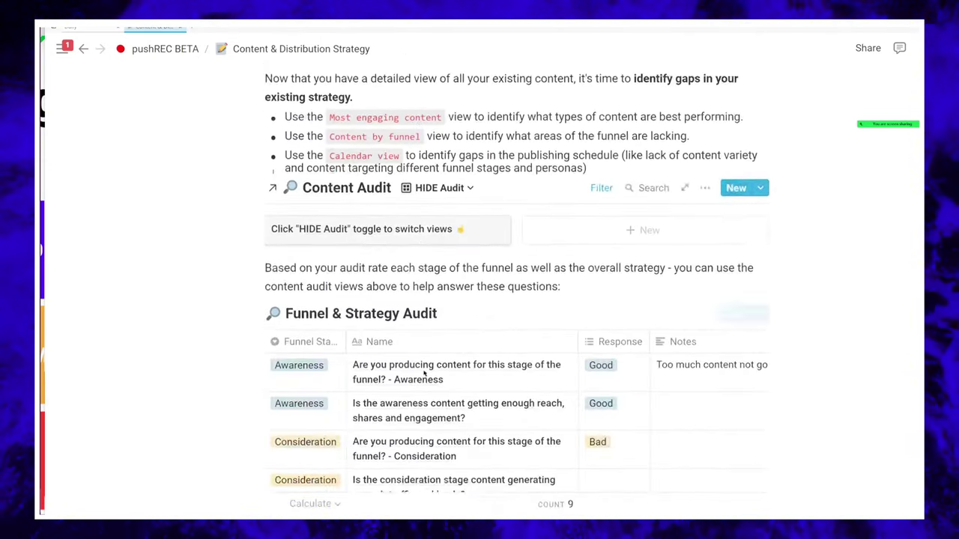
pyautogui.scroll(-3, 424, 373)
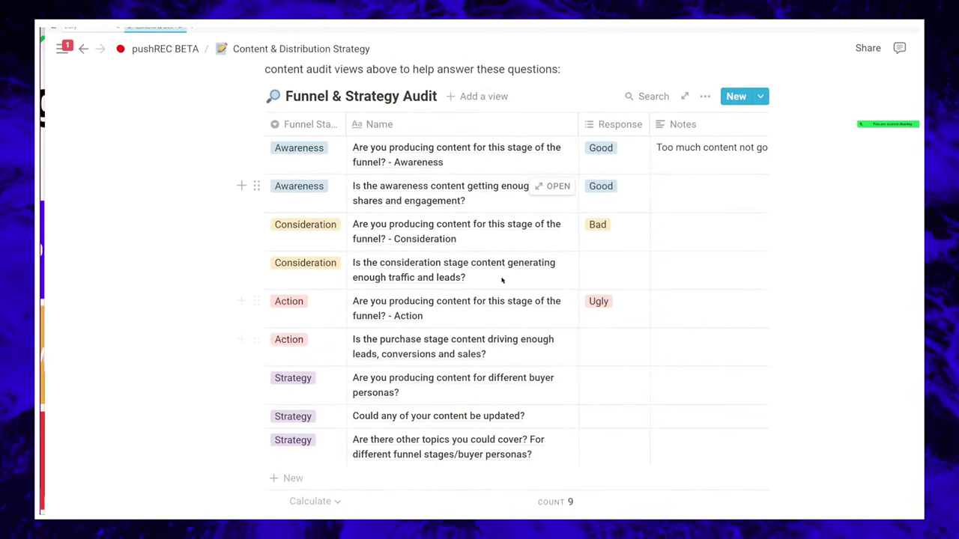
pyautogui.click(452, 166)
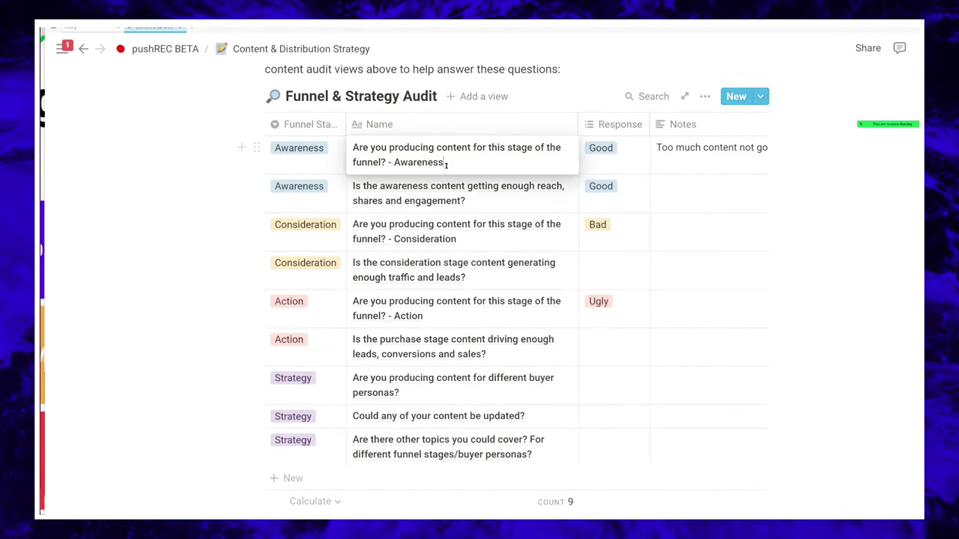
pyautogui.press('Escape')
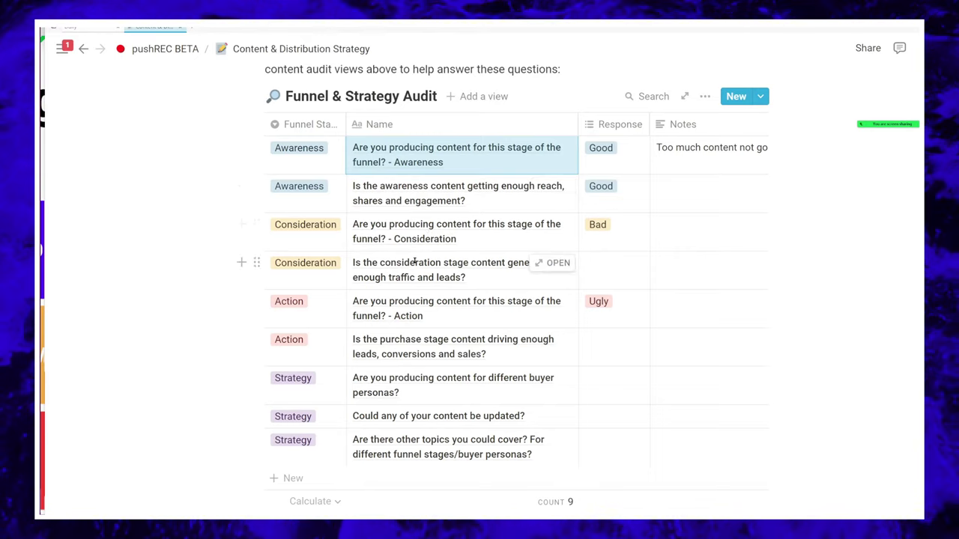
# - Read the consideration question about traffic and leads, and switch to the Miro board to examine the warm stage of the Strategy 2 funnel
pyautogui.click(453, 277)
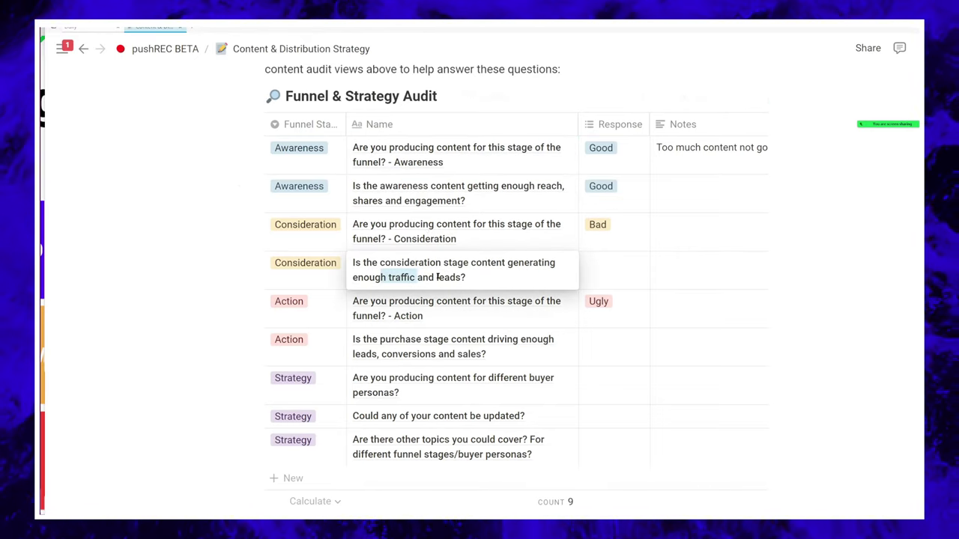
pyautogui.moveTo(437, 278); pyautogui.dragTo(465, 277)
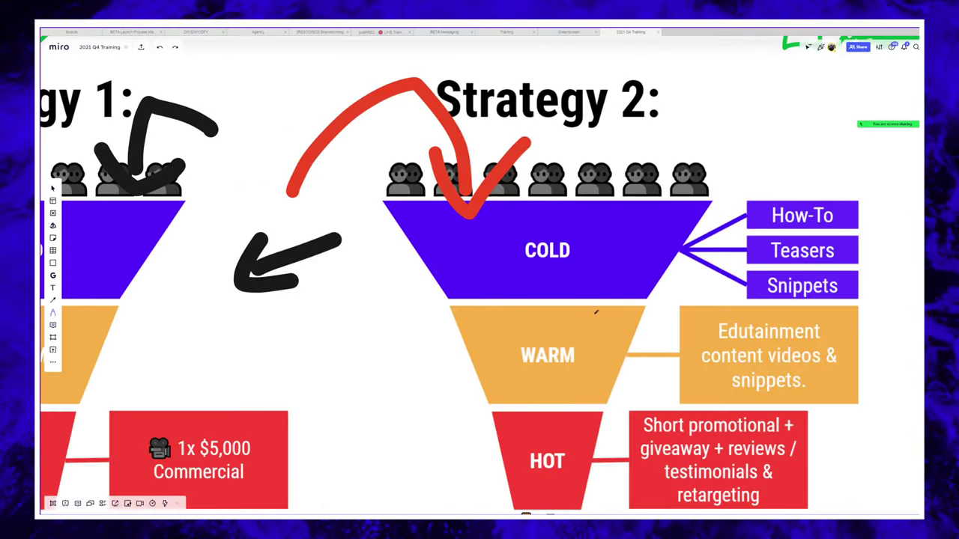
pyautogui.scroll(-2, 597, 312)
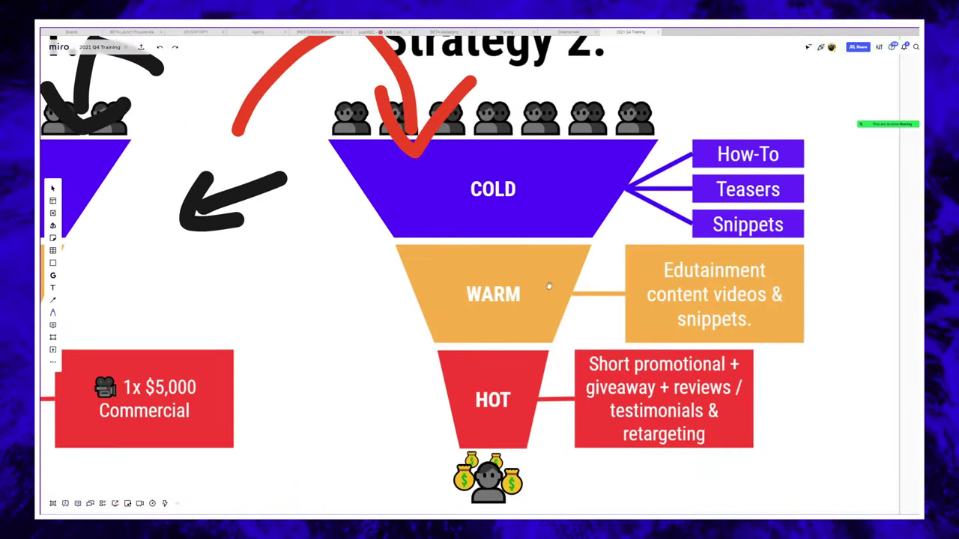
pyautogui.moveTo(623, 328)
pyautogui.mouseDown()
pyautogui.moveTo(816, 330)
pyautogui.moveTo(783, 243)
pyautogui.moveTo(661, 246)
pyautogui.mouseUp()
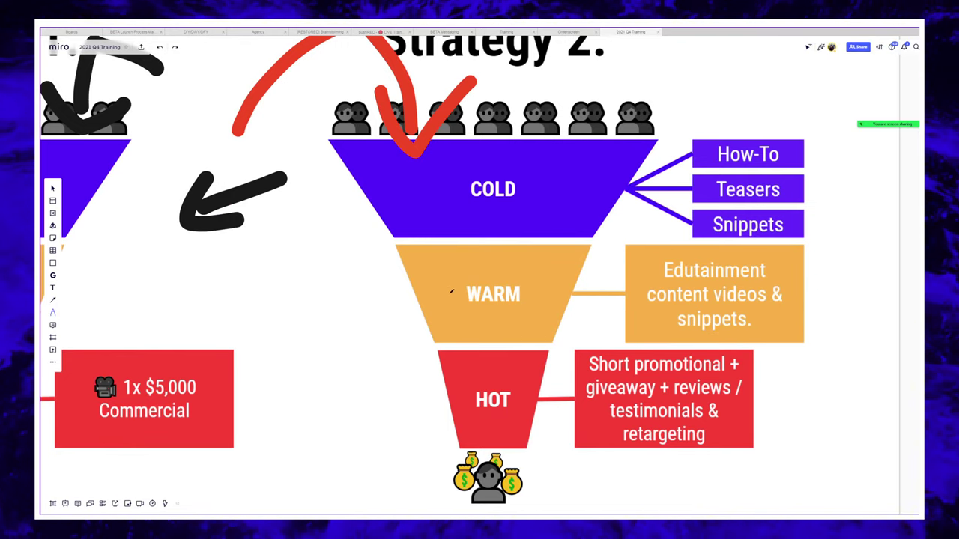
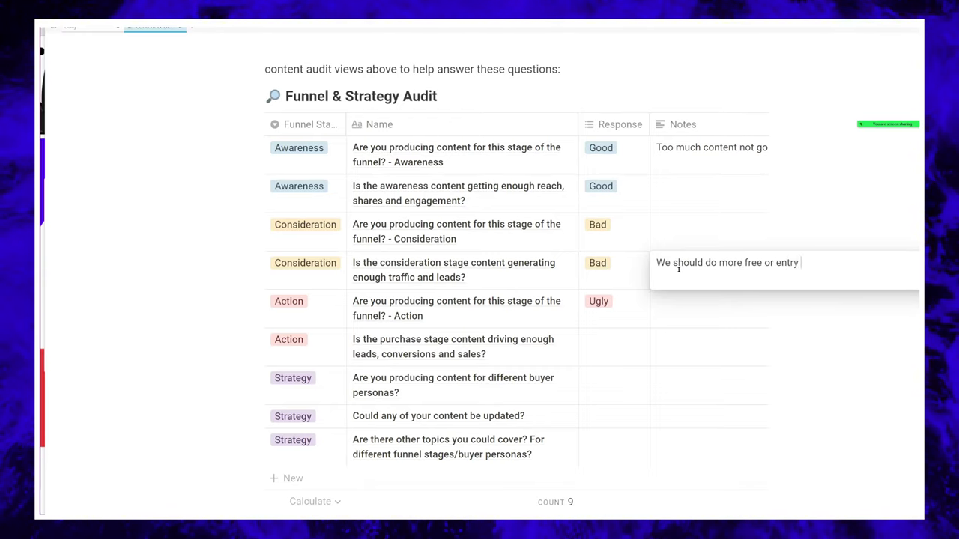
# - Complete the note for the consideration traffic and leads question as "We should do more free or entry offers. More educational content"
pyautogui.write('offers')
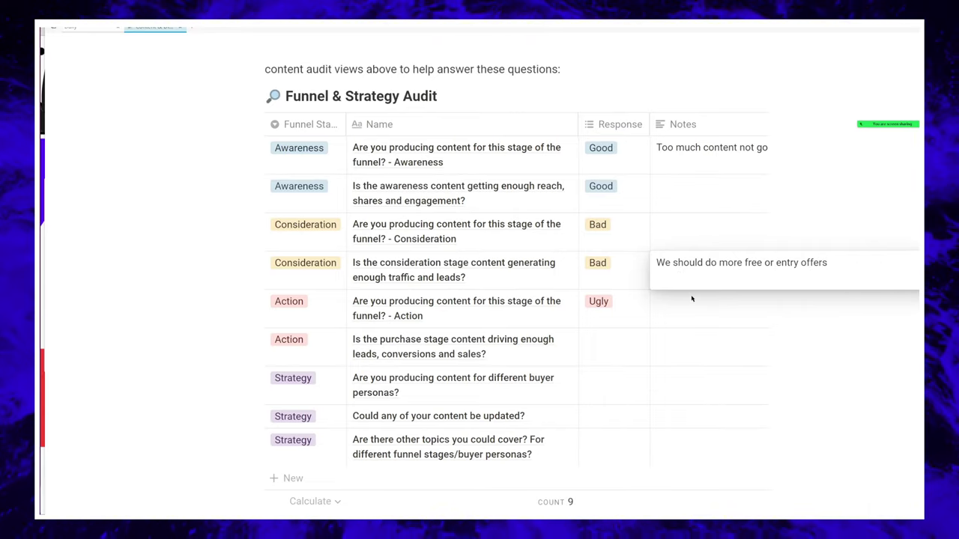
pyautogui.write('. More')
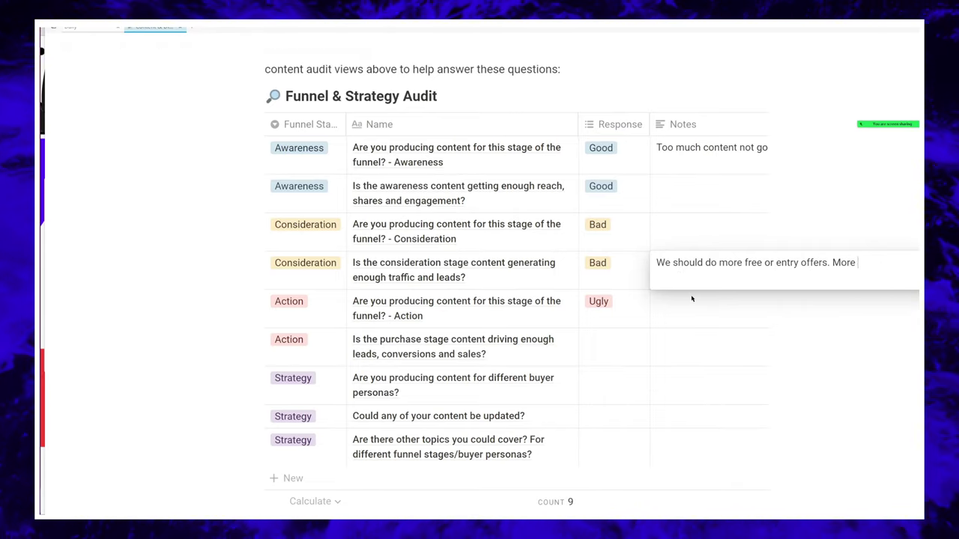
pyautogui.write(' educational c')
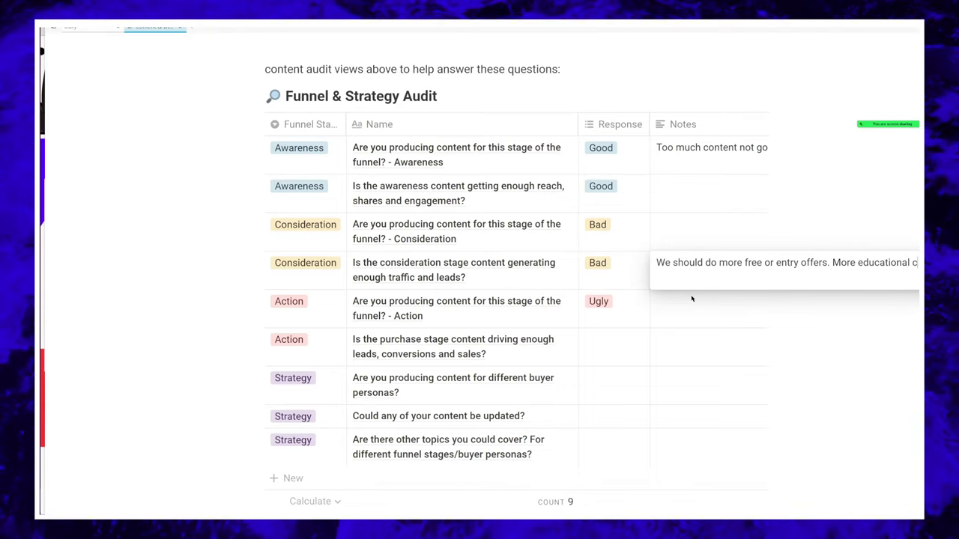
pyautogui.write('ontent')
pyautogui.click(692, 299)
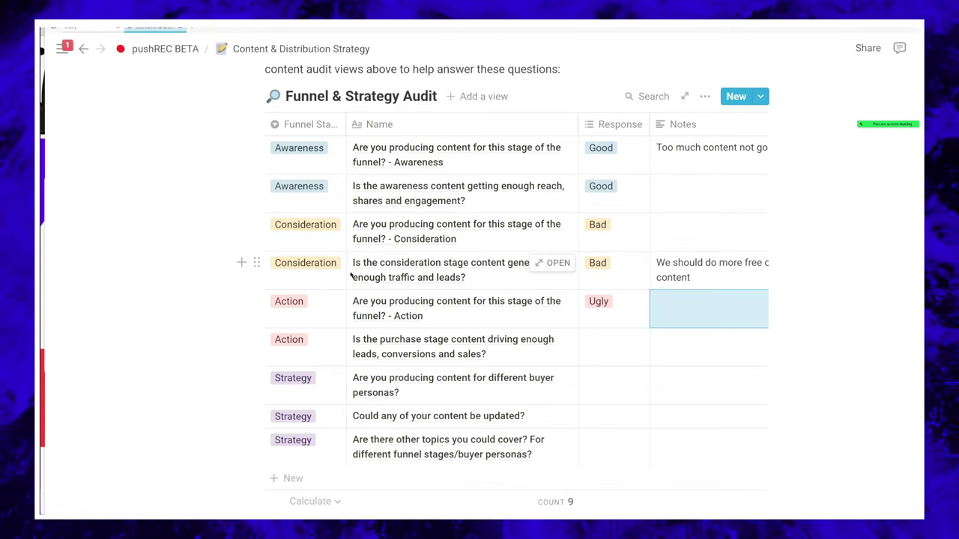
# - Look over the two Action questions of the audit, and switch to the Miro board to examine the hot stage of the Strategy 2 funnel
pyautogui.click(352, 307)
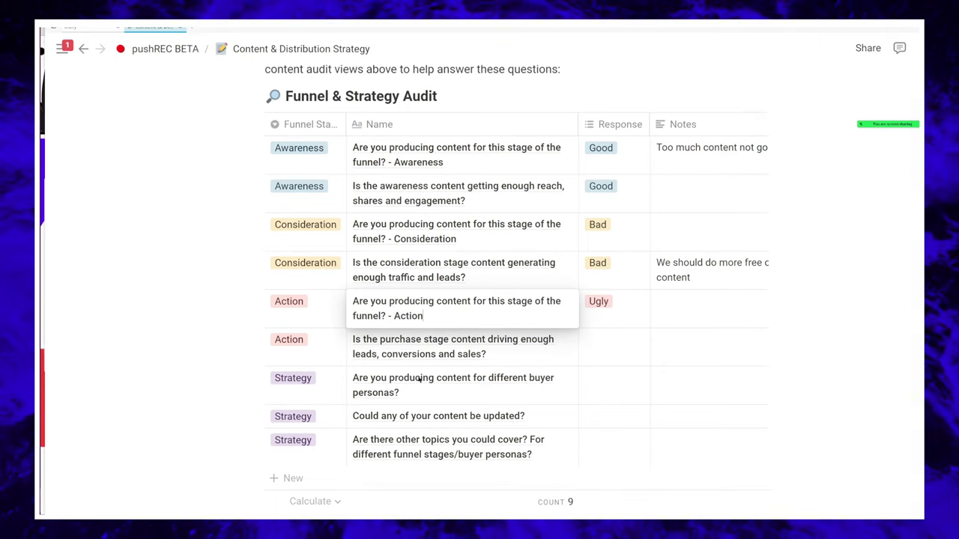
pyautogui.click(399, 350)
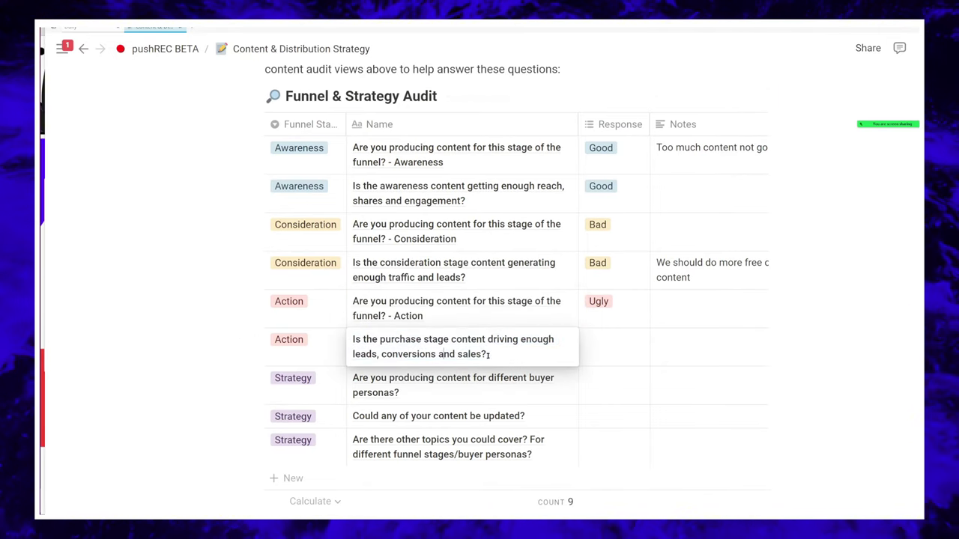
pyautogui.moveTo(487, 354); pyautogui.dragTo(351, 357)
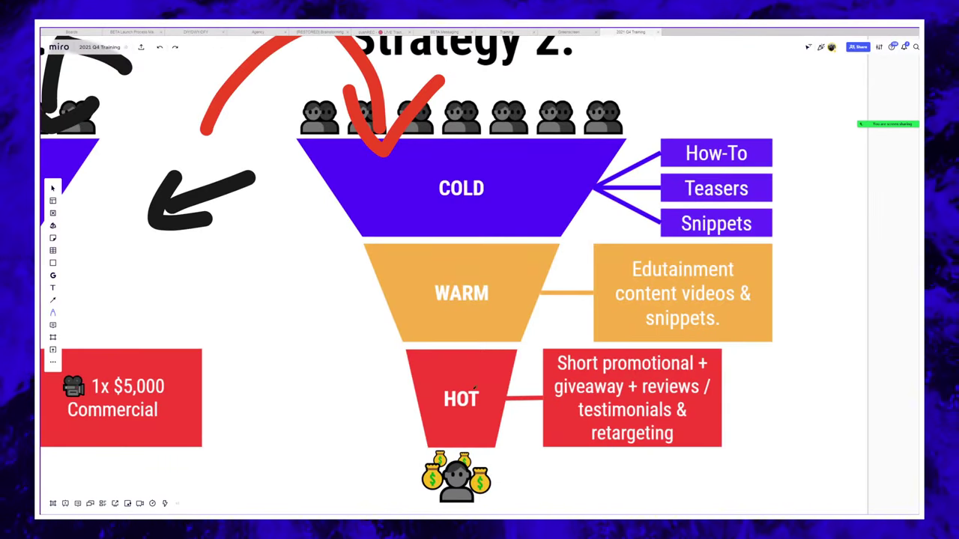
pyautogui.scroll(-2, 474, 383)
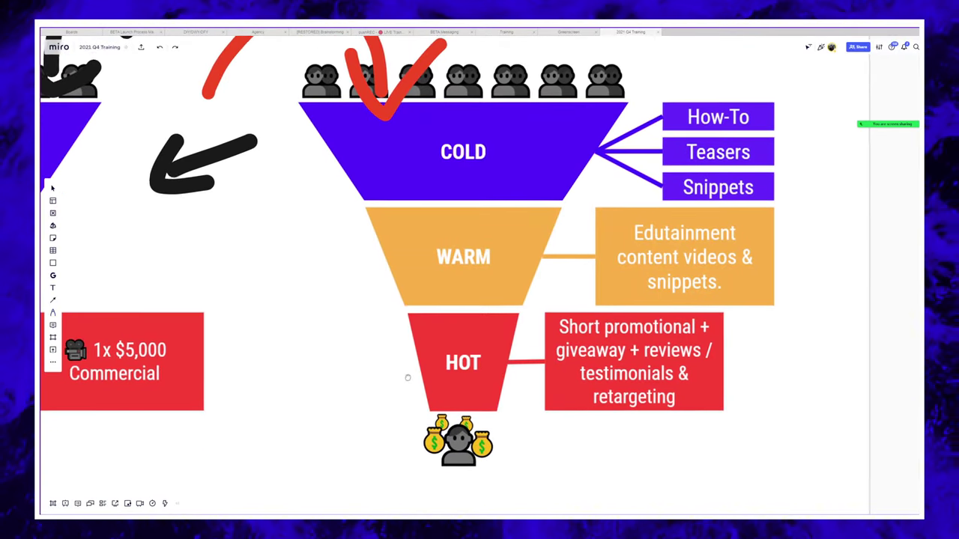
pyautogui.moveTo(329, 397)
pyautogui.mouseDown()
pyautogui.moveTo(399, 384)
pyautogui.moveTo(393, 416)
pyautogui.mouseUp()
pyautogui.hotkey('ctrl', 'z')
pyautogui.hotkey('ctrl', 'z')
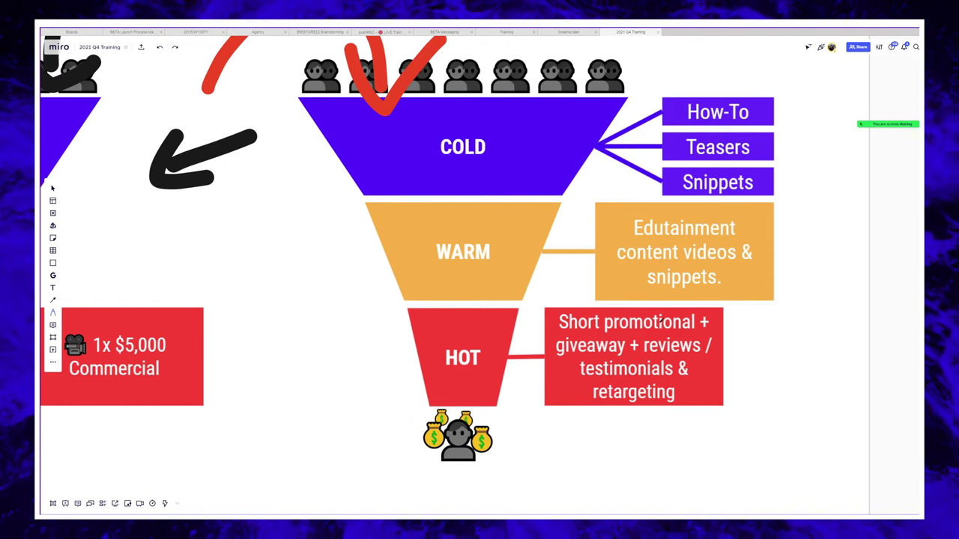
pyautogui.moveTo(775, 327)
pyautogui.mouseDown()
pyautogui.moveTo(728, 342)
pyautogui.moveTo(772, 351)
pyautogui.mouseUp()
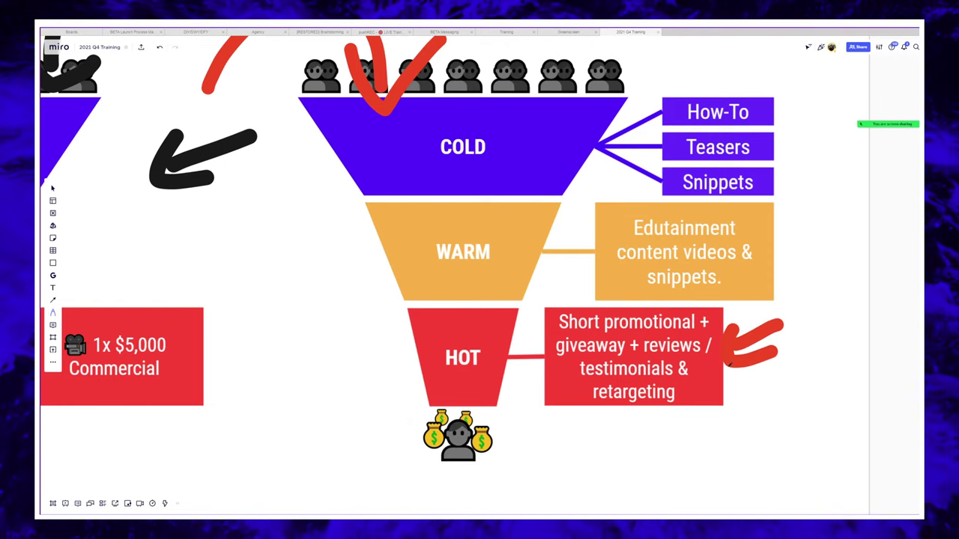
pyautogui.hotkey('ctrl', 'z')
pyautogui.hotkey('ctrl', 'z')
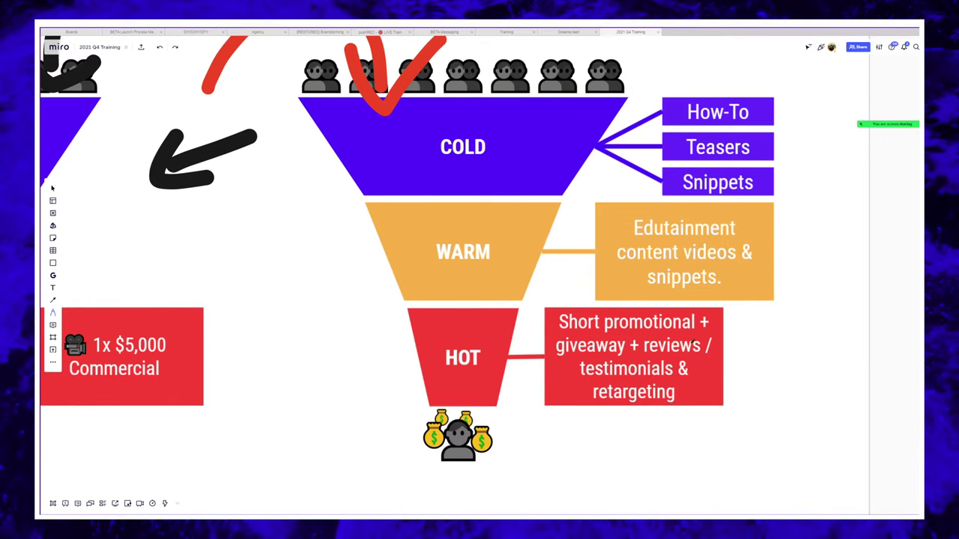
# - Draw a freehand red arrow pointing at the "Short promotional + giveaway + reviews / testimonials & retargeting" box of Strategy 2
pyautogui.moveTo(798, 326)
pyautogui.mouseDown()
pyautogui.moveTo(760, 365)
pyautogui.moveTo(764, 381)
pyautogui.moveTo(783, 378)
pyautogui.mouseUp()
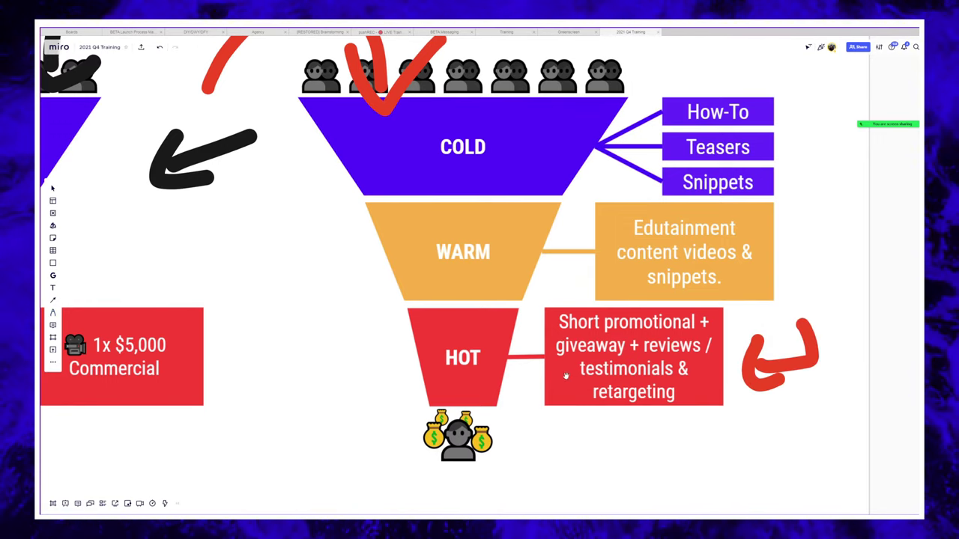
pyautogui.press('p')
pyautogui.moveTo(516, 356); pyautogui.dragTo(568, 364)
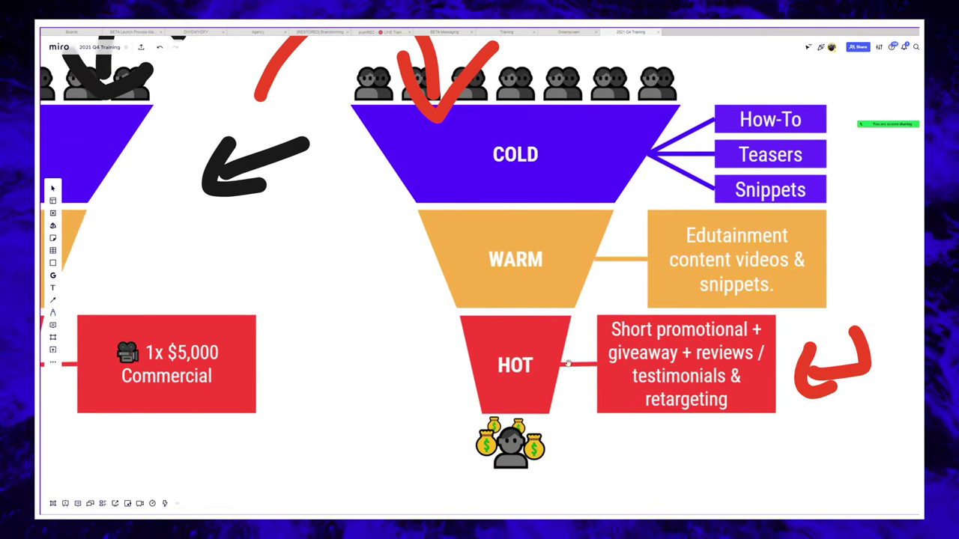
pyautogui.moveTo(294, 417)
pyautogui.mouseDown()
pyautogui.moveTo(292, 504)
pyautogui.moveTo(414, 419)
pyautogui.moveTo(249, 413)
pyautogui.mouseUp()
pyautogui.hotkey('ctrl', 'z')
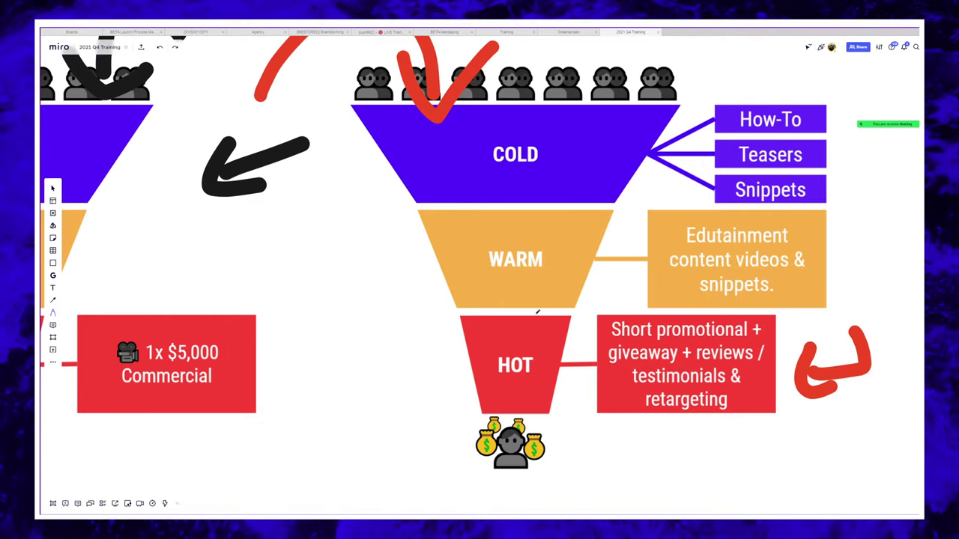
# - Sketch a large red freehand box in an empty area of the board and handwrite "Web" inside it
pyautogui.hotkey('alt', 'Tab')
pyautogui.hotkey('alt', 'Tab')
pyautogui.scroll(-6, 555, 310)
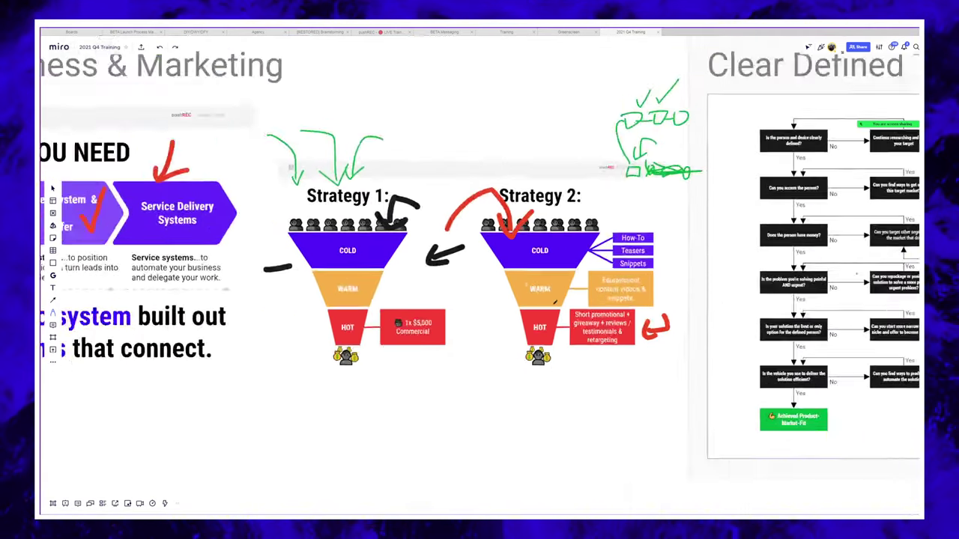
pyautogui.hscroll(-10, 364, 277)
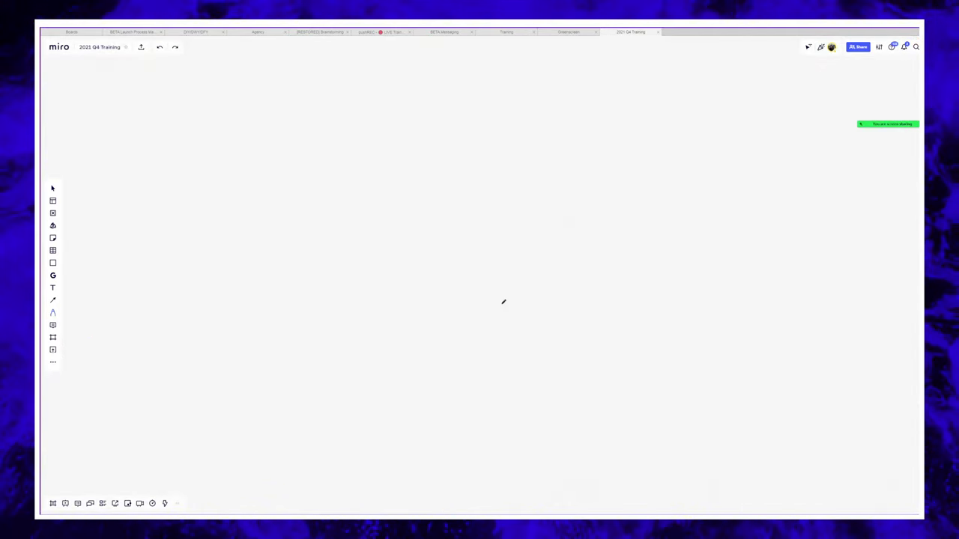
pyautogui.moveTo(338, 163)
pyautogui.mouseDown()
pyautogui.moveTo(346, 322)
pyautogui.moveTo(491, 245)
pyautogui.mouseUp()
pyautogui.scroll(5, 411, 230)
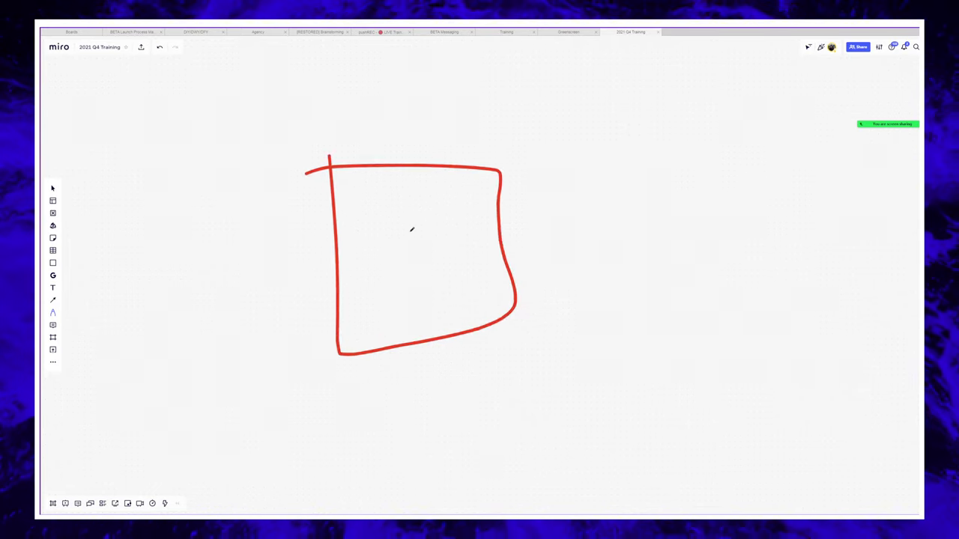
pyautogui.moveTo(336, 162)
pyautogui.mouseDown()
pyautogui.moveTo(432, 139)
pyautogui.moveTo(480, 225)
pyautogui.moveTo(442, 244)
pyautogui.mouseUp()
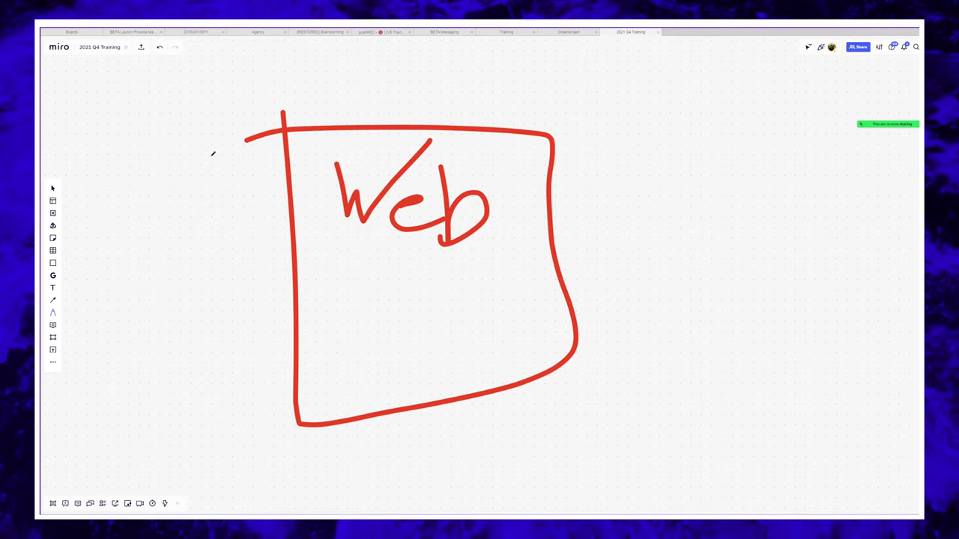
# - Handwrite "100" beside the Web box and draw a small arrow from it into the box
pyautogui.moveTo(158, 159)
pyautogui.mouseDown()
pyautogui.moveTo(231, 225)
pyautogui.moveTo(168, 230)
pyautogui.mouseUp()
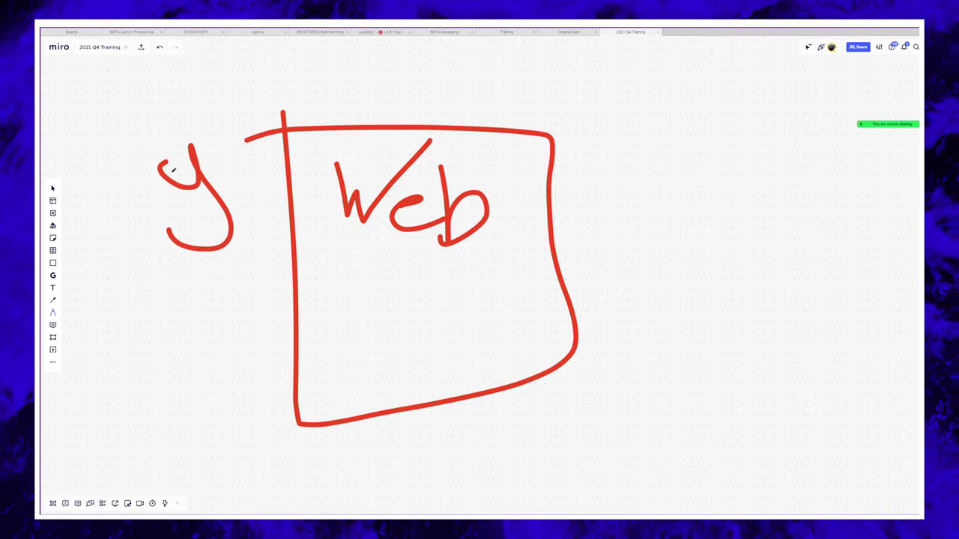
pyautogui.hotkey('ctrl', 'z')
pyautogui.moveTo(99, 192)
pyautogui.mouseDown()
pyautogui.moveTo(150, 165)
pyautogui.moveTo(151, 201)
pyautogui.mouseUp()
pyautogui.moveTo(193, 150)
pyautogui.mouseDown()
pyautogui.moveTo(183, 180)
pyautogui.moveTo(193, 150)
pyautogui.mouseUp()
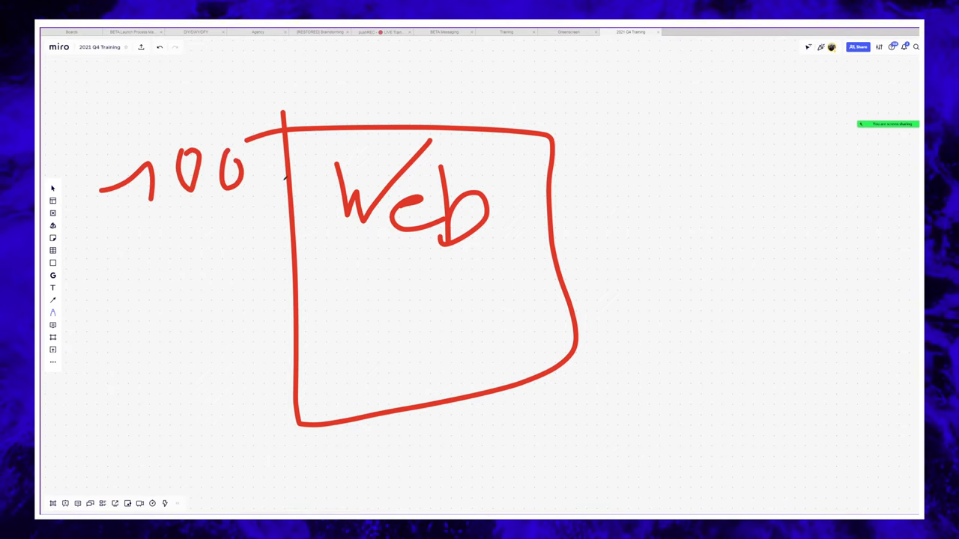
pyautogui.moveTo(253, 174); pyautogui.dragTo(275, 177)
# - Draw a red arrow leading out of the Web box and handwrite "95" after it
pyautogui.moveTo(339, 287); pyautogui.dragTo(308, 295)
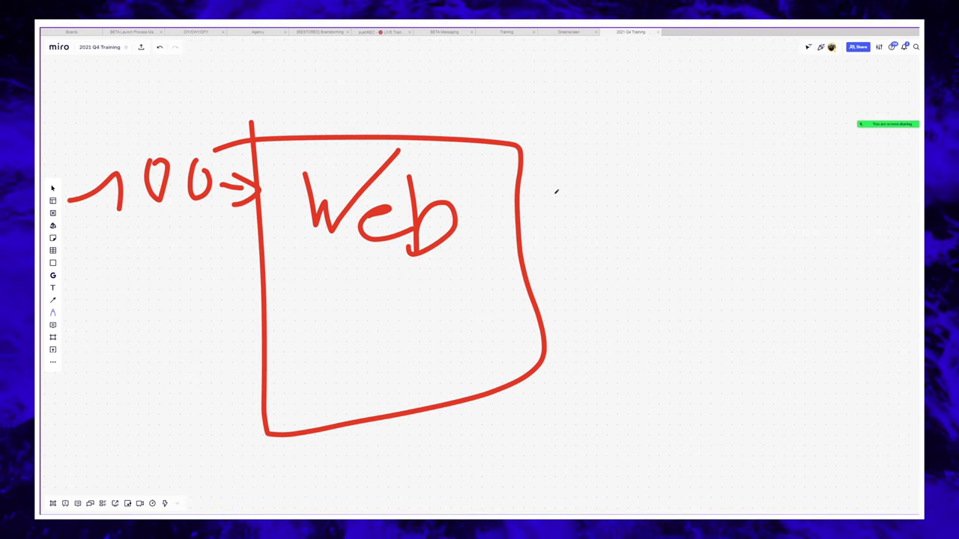
pyautogui.moveTo(701, 150); pyautogui.dragTo(771, 241)
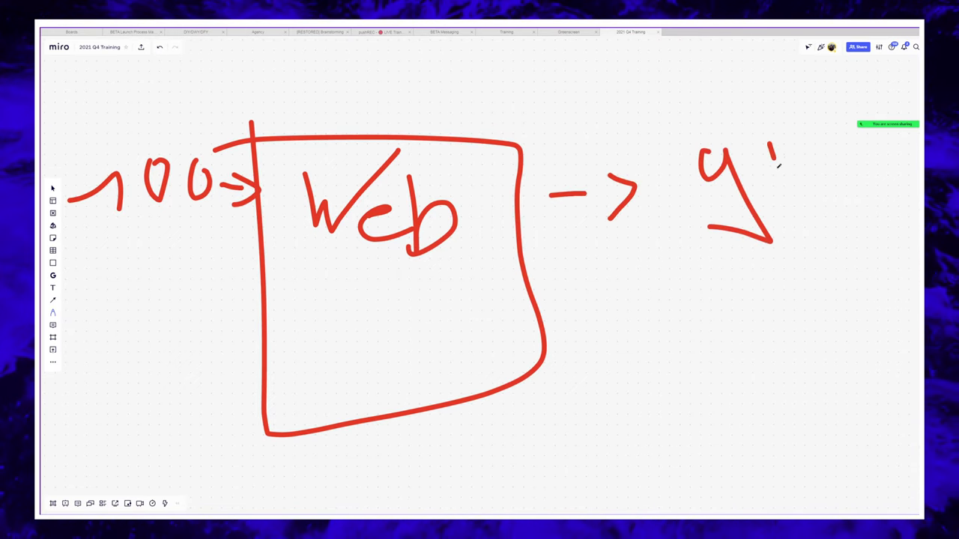
pyautogui.moveTo(773, 166); pyautogui.dragTo(749, 213)
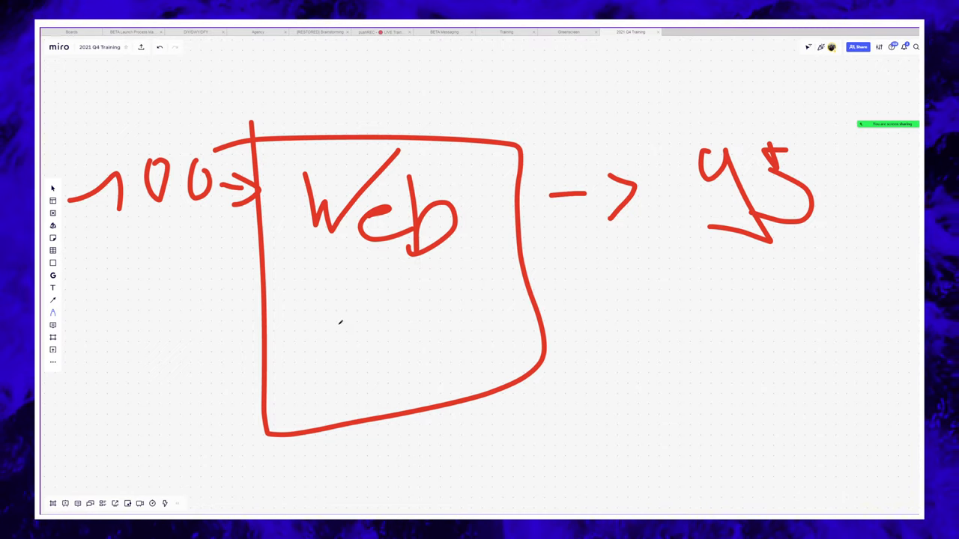
# - Sketch a small button-like rectangle with a scribble inside the Web box, and undo those strokes
pyautogui.moveTo(339, 323)
pyautogui.mouseDown()
pyautogui.moveTo(443, 325)
pyautogui.moveTo(338, 321)
pyautogui.moveTo(440, 341)
pyautogui.mouseUp()
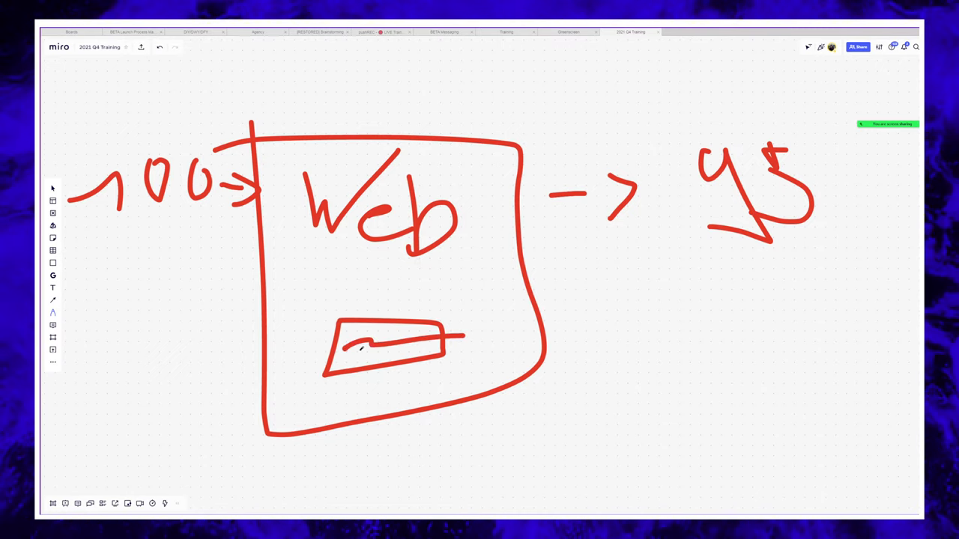
pyautogui.hotkey('ctrl', 'z')
pyautogui.hotkey('ctrl', 'z')
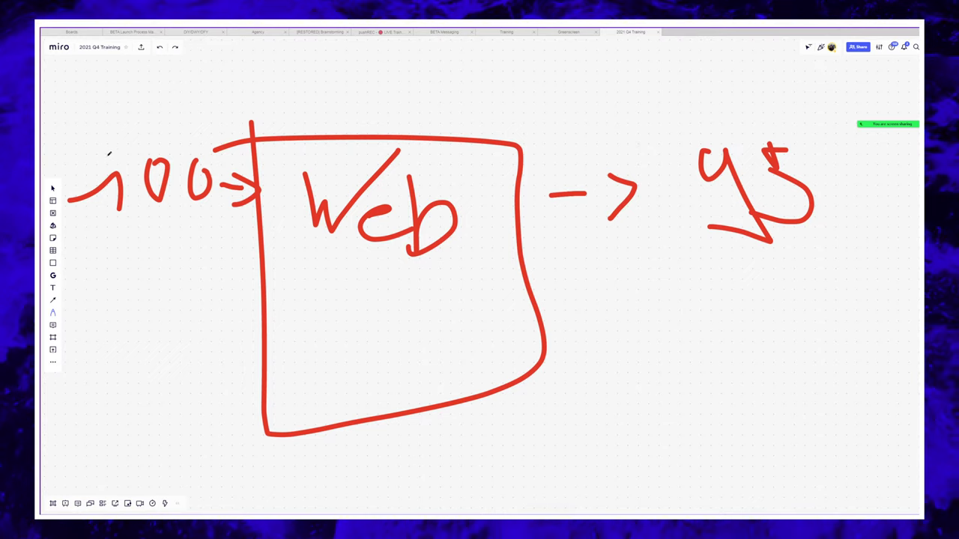
# - Scribble a green mark in the Web box's upper-right corner and draw a curved green arrow leading out from it
pyautogui.click(52, 263)
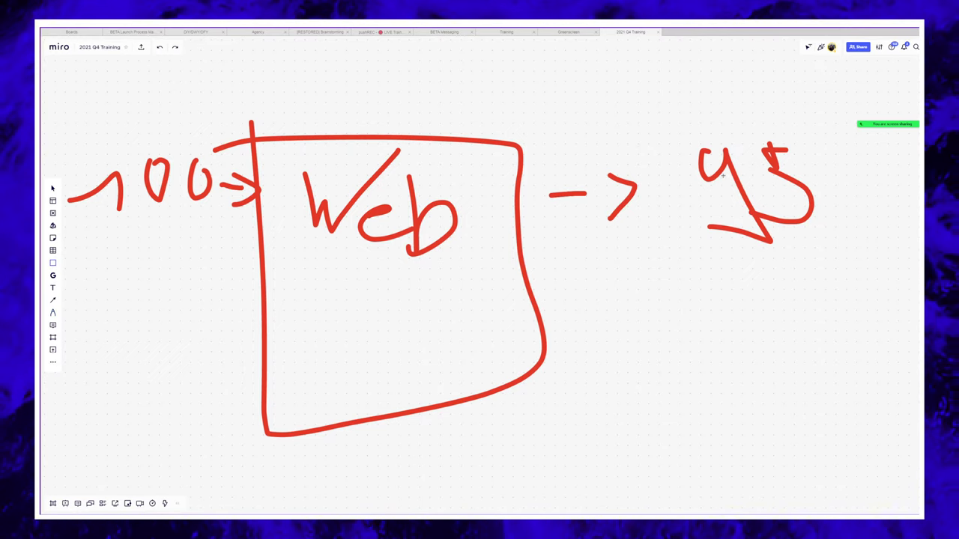
pyautogui.press('n')
pyautogui.click(52, 312)
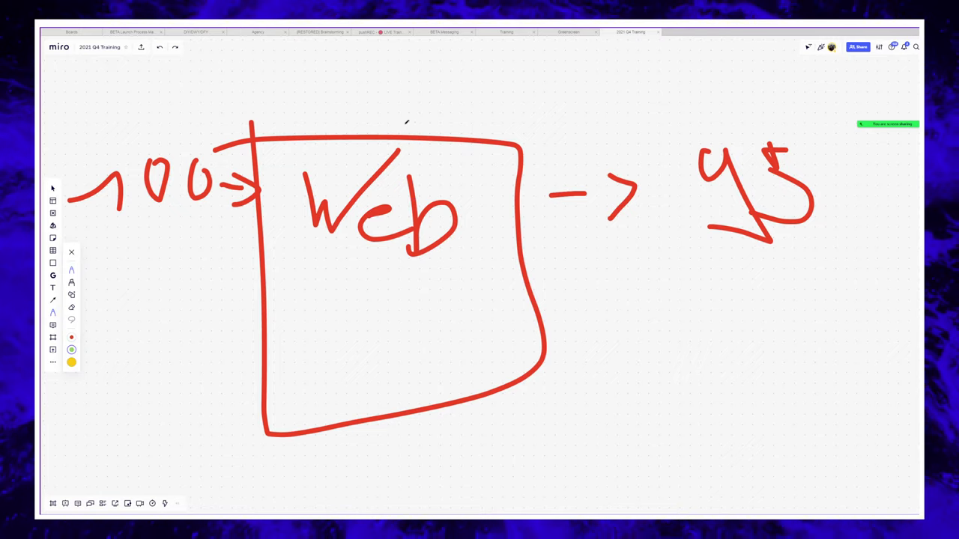
pyautogui.scroll(10, 406, 121)
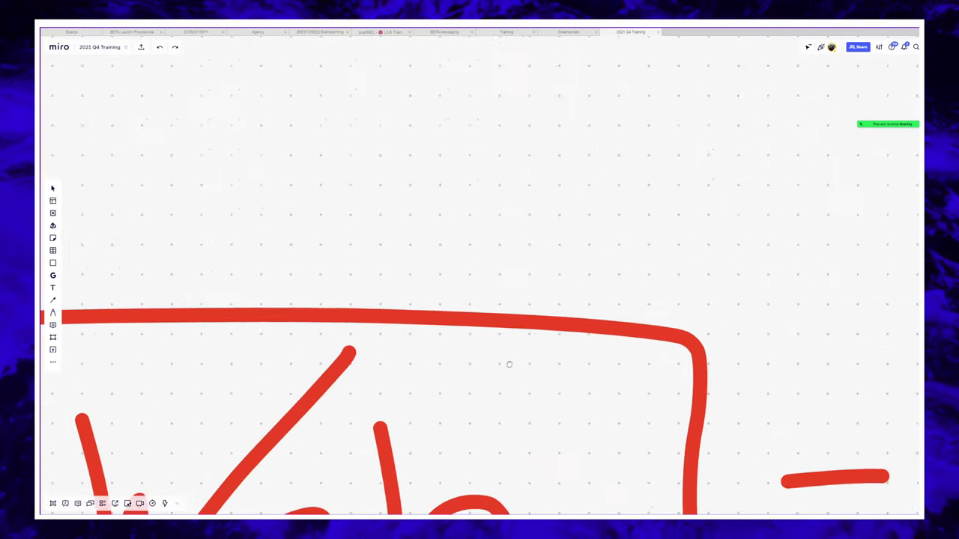
pyautogui.moveTo(639, 358)
pyautogui.mouseDown()
pyautogui.moveTo(659, 373)
pyautogui.moveTo(670, 364)
pyautogui.mouseUp()
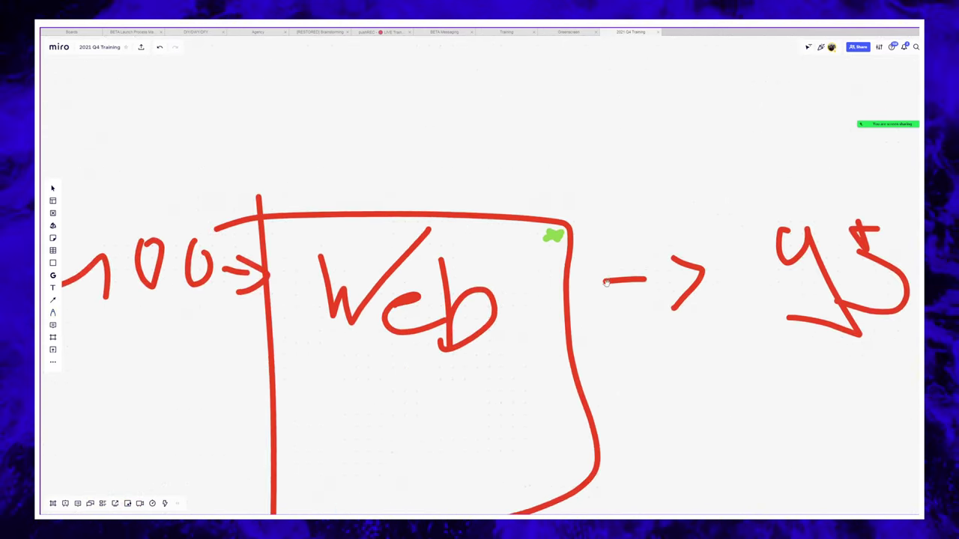
pyautogui.scroll(-3, 606, 282)
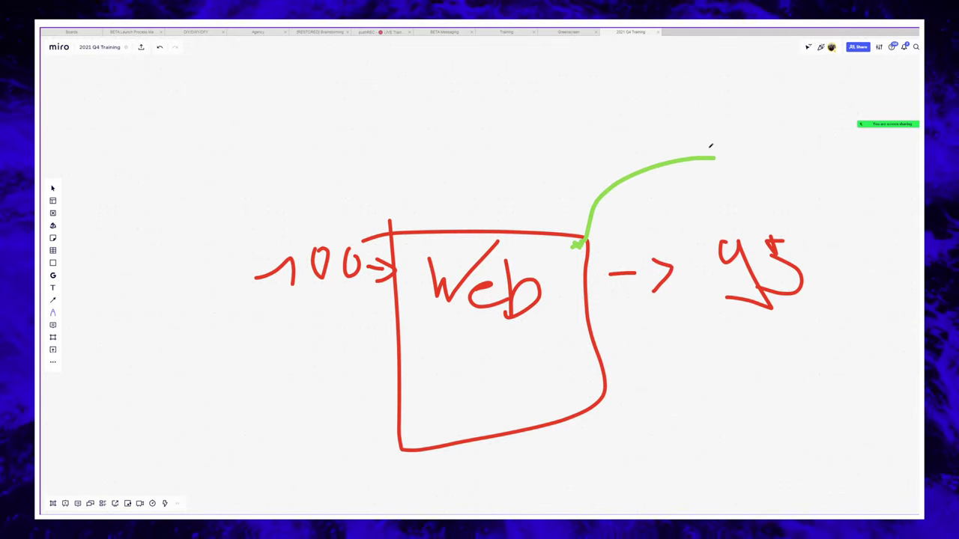
pyautogui.moveTo(754, 161); pyautogui.dragTo(714, 186)
pyautogui.hscroll(3, 660, 240)
pyautogui.scroll(1, 659, 240)
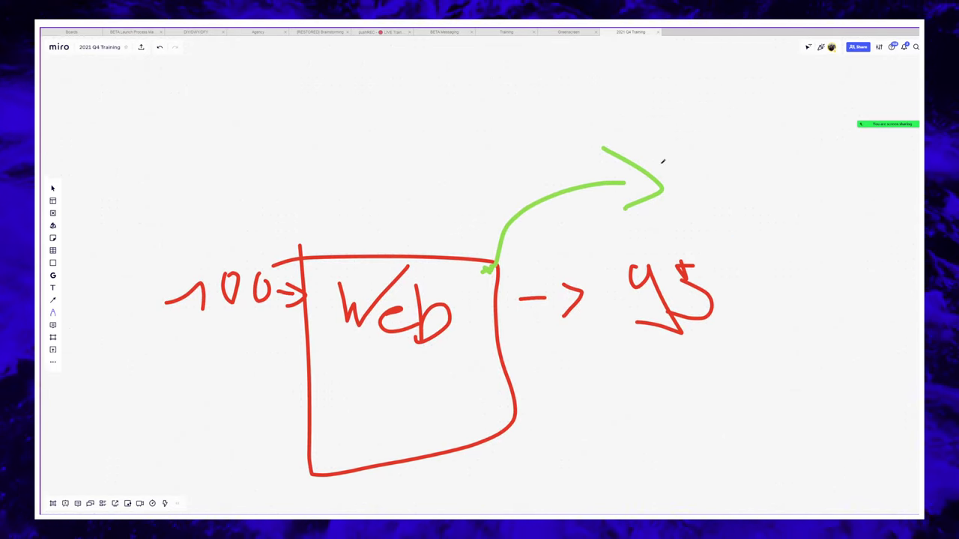
# - Handwrite "Test" and "Revi" in green on two lines beyond the green arrow
pyautogui.moveTo(683, 193); pyautogui.dragTo(695, 221)
pyautogui.moveTo(673, 203)
pyautogui.mouseDown()
pyautogui.moveTo(745, 171)
pyautogui.moveTo(775, 213)
pyautogui.moveTo(802, 218)
pyautogui.mouseUp()
pyautogui.moveTo(787, 158); pyautogui.dragTo(815, 218)
pyautogui.moveTo(781, 202); pyautogui.dragTo(822, 194)
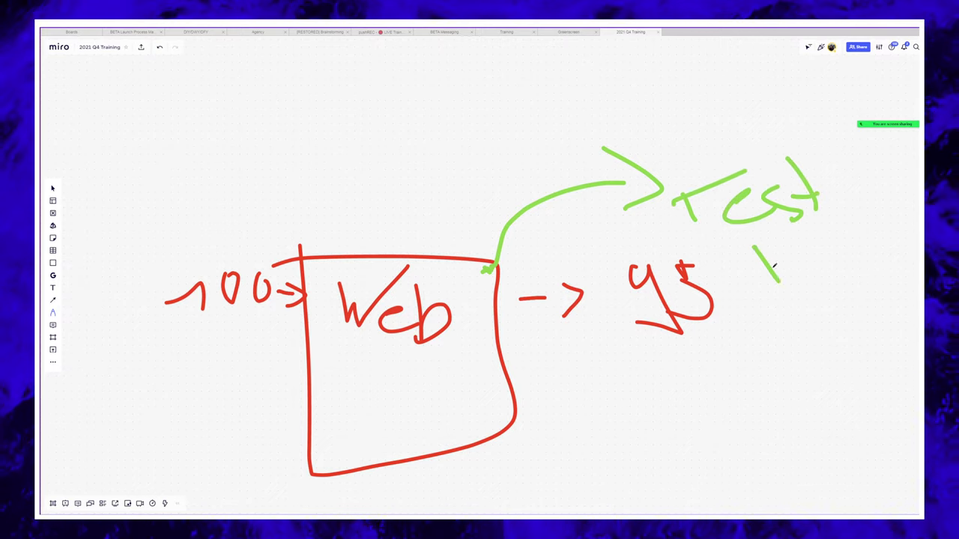
pyautogui.moveTo(748, 247)
pyautogui.mouseDown()
pyautogui.moveTo(824, 283)
pyautogui.moveTo(873, 279)
pyautogui.moveTo(908, 235)
pyautogui.mouseUp()
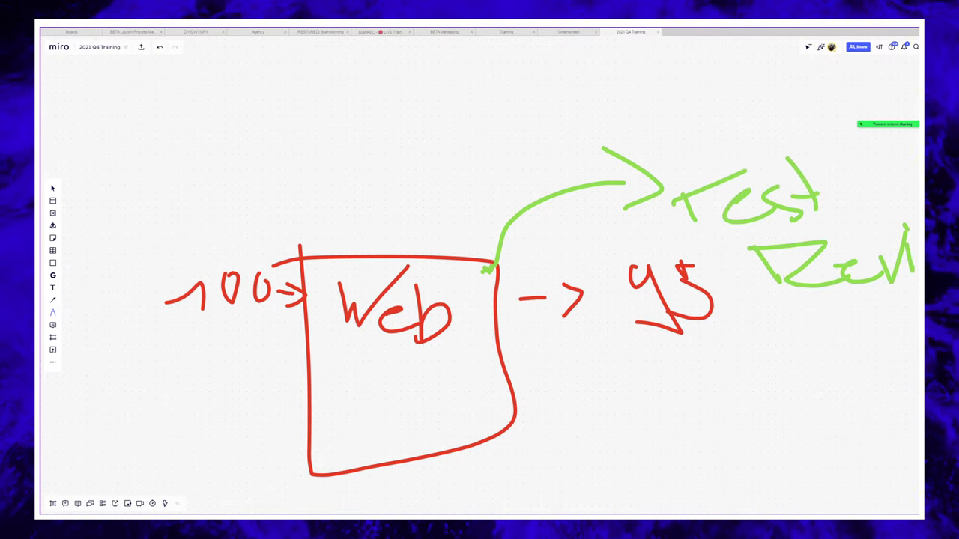
pyautogui.hscroll(2, 480, 270)
pyautogui.scroll(-1, 480, 269)
# - Sketch a green loop around the green handwriting and another stroke near the 95, and undo them
pyautogui.moveTo(559, 150)
pyautogui.mouseDown()
pyautogui.moveTo(596, 202)
pyautogui.moveTo(585, 116)
pyautogui.mouseUp()
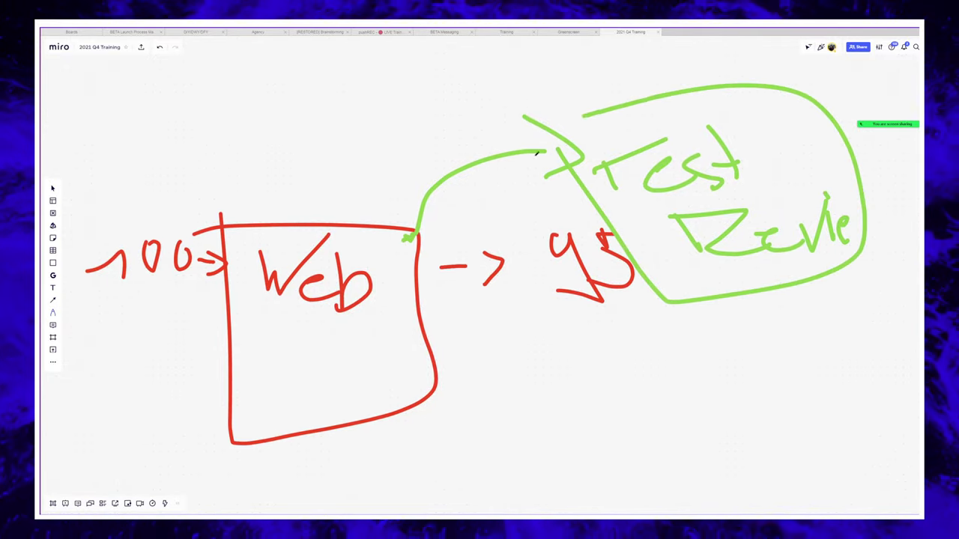
pyautogui.hotkey('ctrl', 'z')
pyautogui.hotkey('ctrl', 'z')
pyautogui.moveTo(502, 214)
pyautogui.mouseDown()
pyautogui.moveTo(610, 338)
pyautogui.moveTo(697, 251)
pyautogui.mouseUp()
pyautogui.hotkey('ctrl', 'z')
# - Sketch a green line from below the 95 back to the Web box, and undo trial strokes inside the box
pyautogui.moveTo(514, 315)
pyautogui.mouseDown()
pyautogui.moveTo(423, 411)
pyautogui.moveTo(397, 416)
pyautogui.mouseUp()
pyautogui.hotkey('ctrl', 'z')
pyautogui.moveTo(281, 365)
pyautogui.mouseDown()
pyautogui.moveTo(275, 393)
pyautogui.moveTo(329, 390)
pyautogui.moveTo(353, 410)
pyautogui.mouseUp()
pyautogui.hotkey('ctrl', 'z')
pyautogui.hotkey('ctrl', 'z')
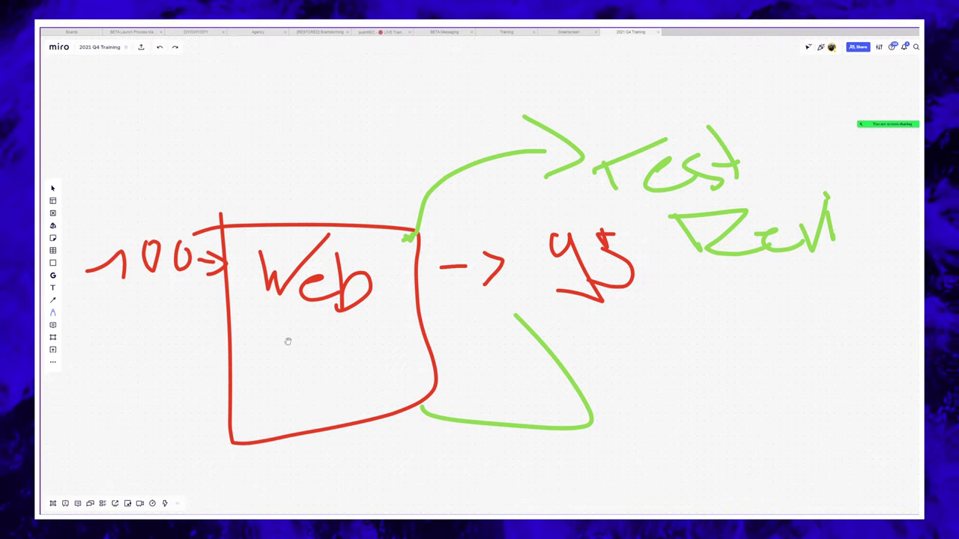
pyautogui.hscroll(-5, 288, 342)
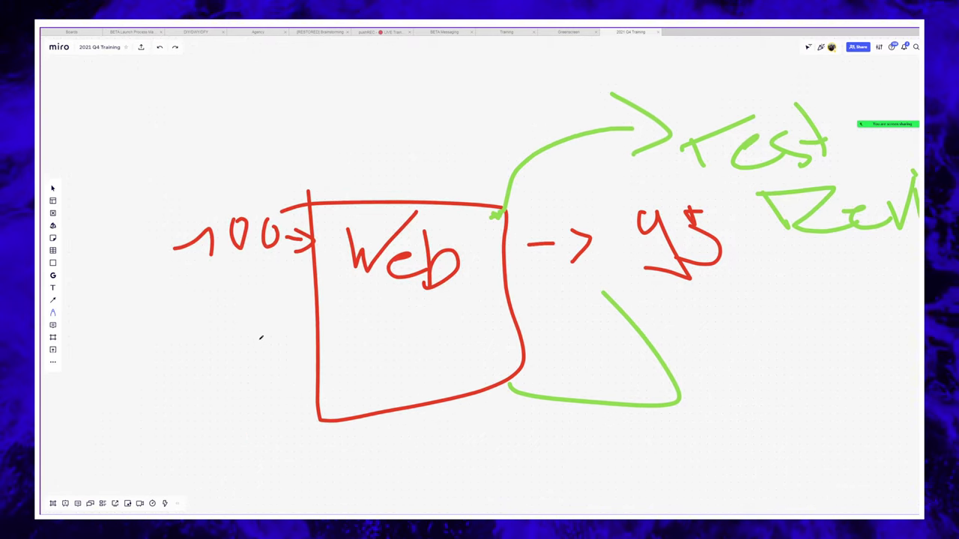
pyautogui.moveTo(329, 335); pyautogui.dragTo(424, 363)
pyautogui.hotkey('ctrl', 'z')
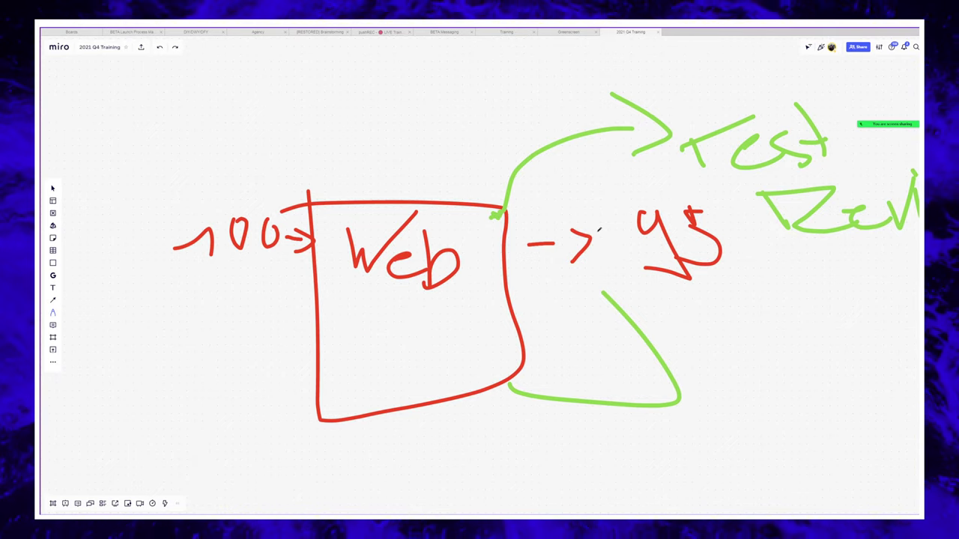
# - Sketch a short green stroke above the Web box and undo it
pyautogui.scroll(-3, 455, 300)
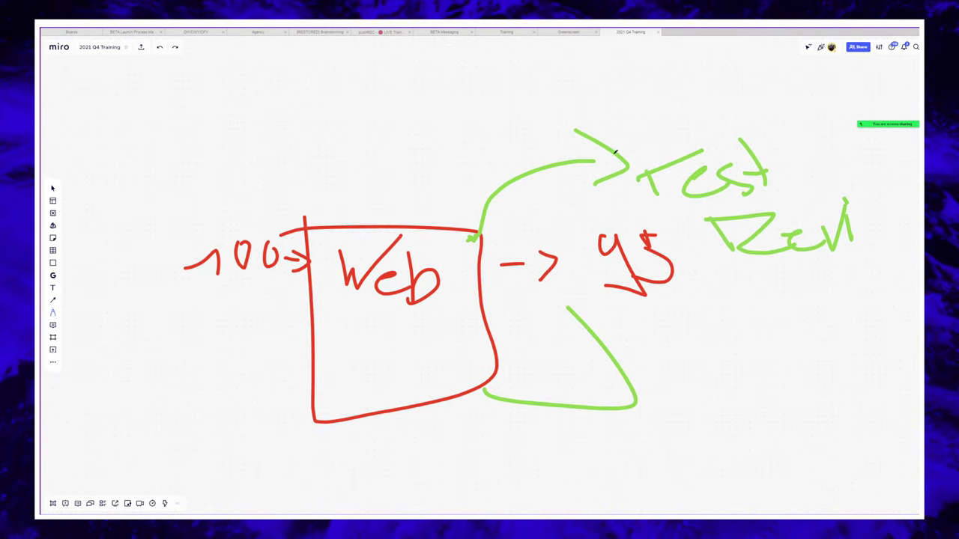
pyautogui.hscroll(-5, 257, 332)
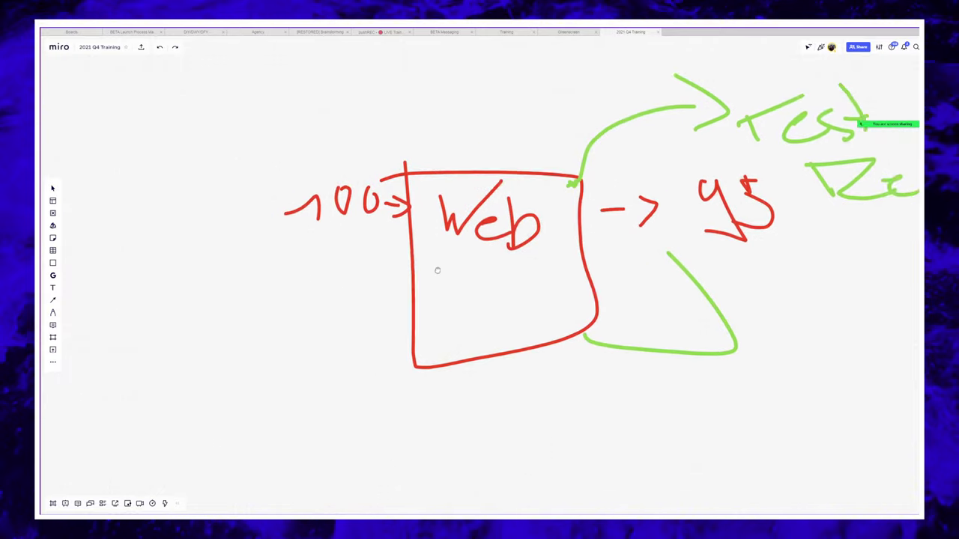
pyautogui.hscroll(-3, 437, 270)
pyautogui.scroll(5, 450, 259)
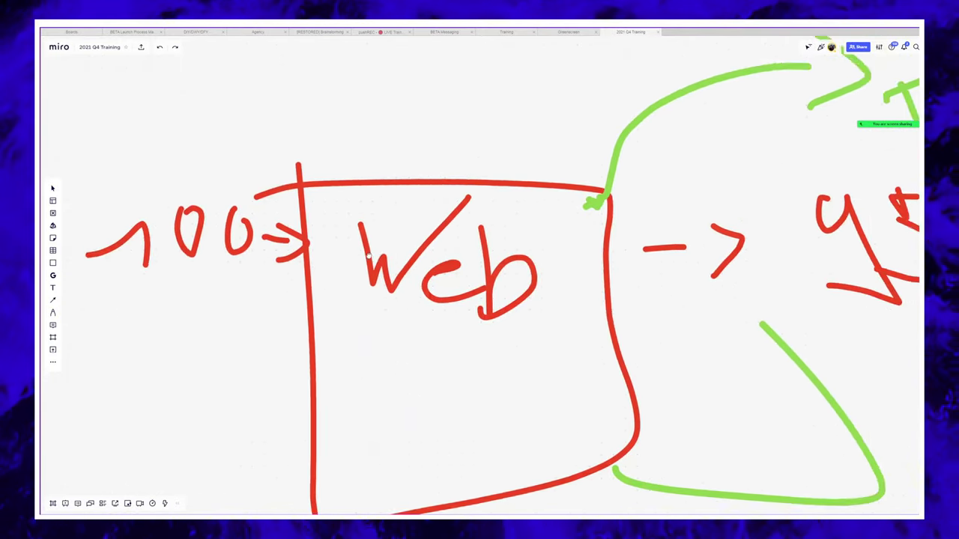
pyautogui.scroll(-2, 368, 257)
pyautogui.press('p')
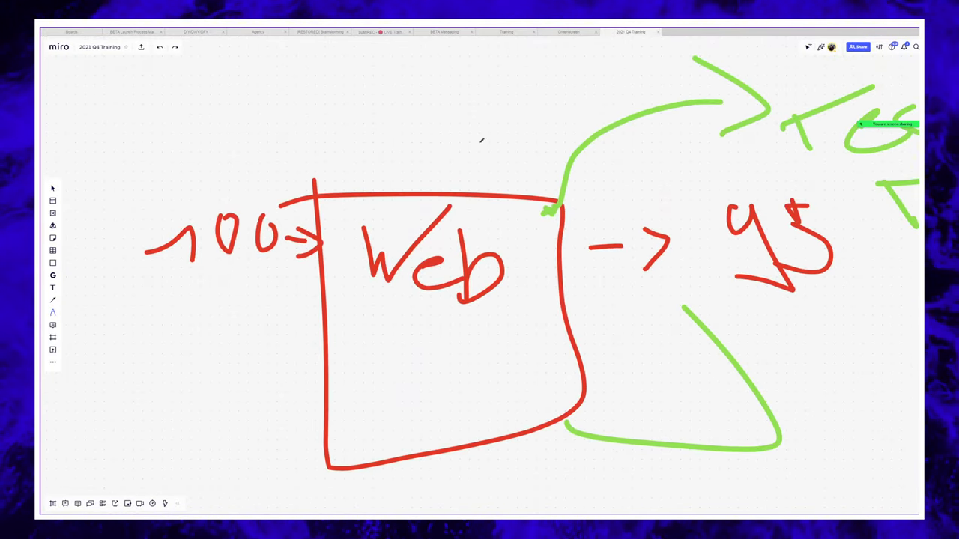
pyautogui.moveTo(424, 166)
pyautogui.mouseDown()
pyautogui.moveTo(475, 142)
pyautogui.moveTo(410, 177)
pyautogui.mouseUp()
pyautogui.hotkey('ctrl', 'z')
pyautogui.hotkey('ctrl', 'z')
# - Sketch two smaller red page boxes side by side below the Web box
pyautogui.hscroll(5, 418, 180)
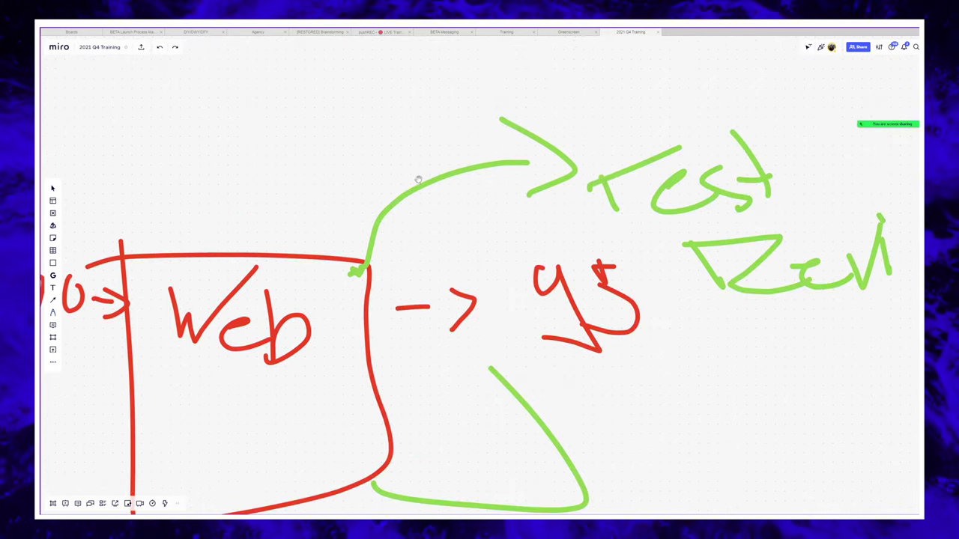
pyautogui.scroll(-2, 367, 192)
pyautogui.hscroll(-5, 265, 338)
pyautogui.scroll(-3, 266, 338)
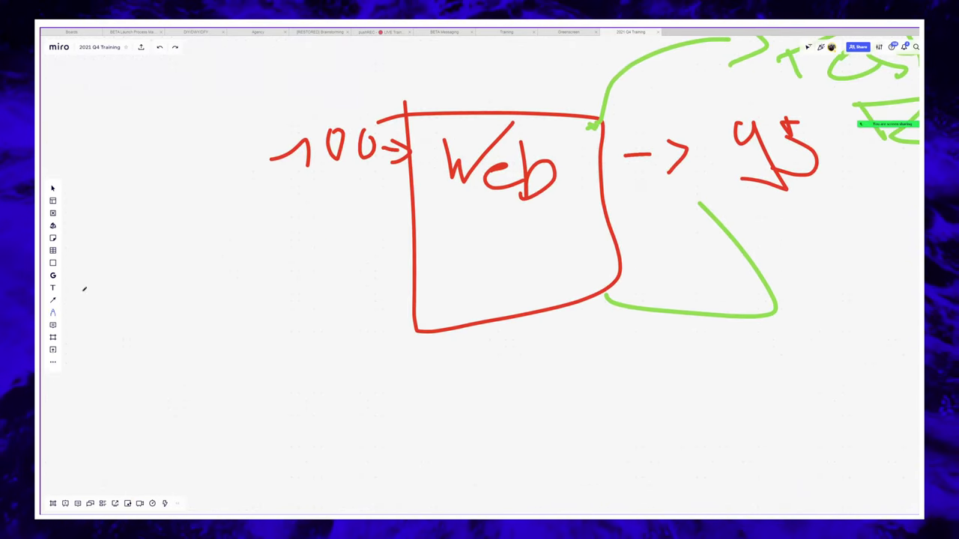
pyautogui.click(54, 315)
pyautogui.hscroll(1, 353, 370)
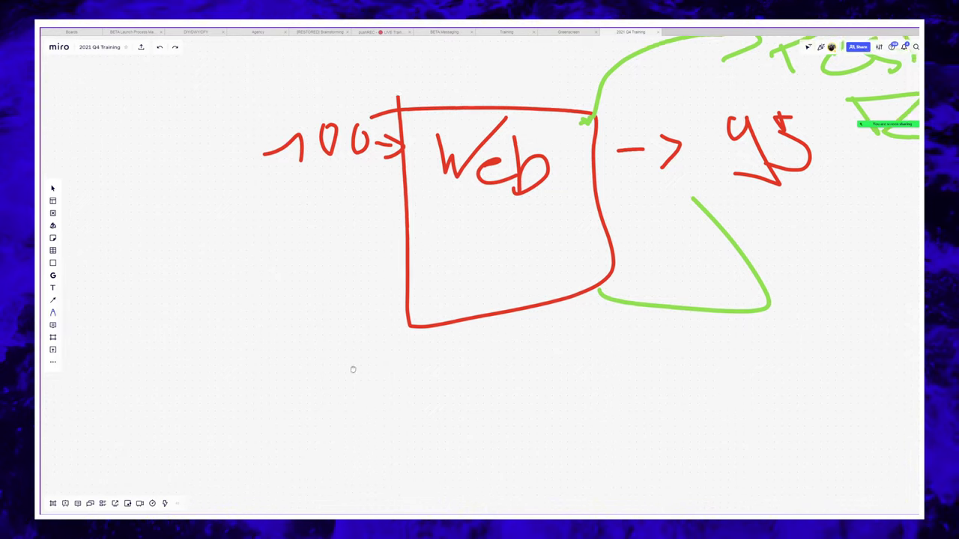
pyautogui.scroll(-3, 353, 370)
pyautogui.moveTo(257, 270)
pyautogui.mouseDown()
pyautogui.moveTo(329, 263)
pyautogui.moveTo(243, 267)
pyautogui.mouseUp()
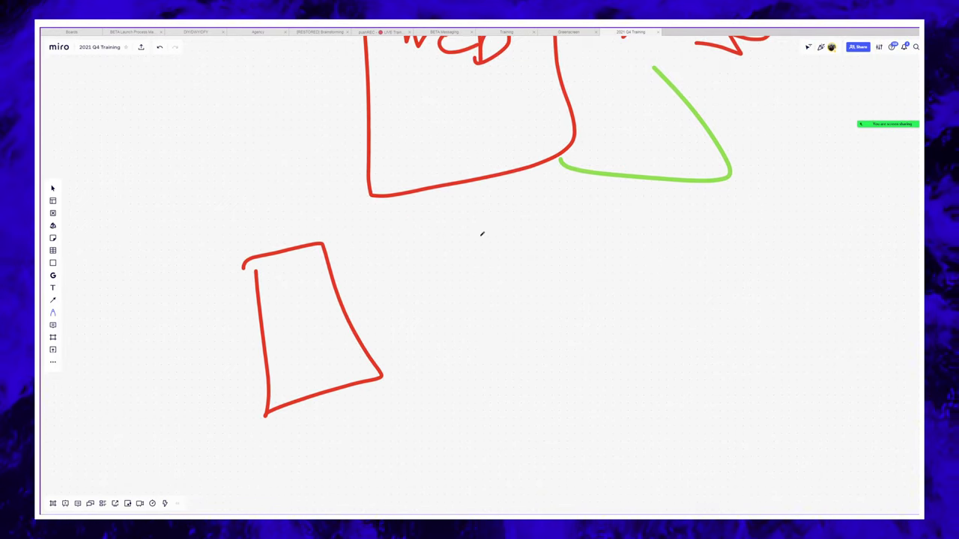
pyautogui.moveTo(482, 234)
pyautogui.mouseDown()
pyautogui.moveTo(561, 257)
pyautogui.moveTo(425, 235)
pyautogui.mouseUp()
# - Draw a curved red arrow from inside the Web box down into the left page box
pyautogui.scroll(3, 413, 188)
pyautogui.hscroll(-2, 413, 188)
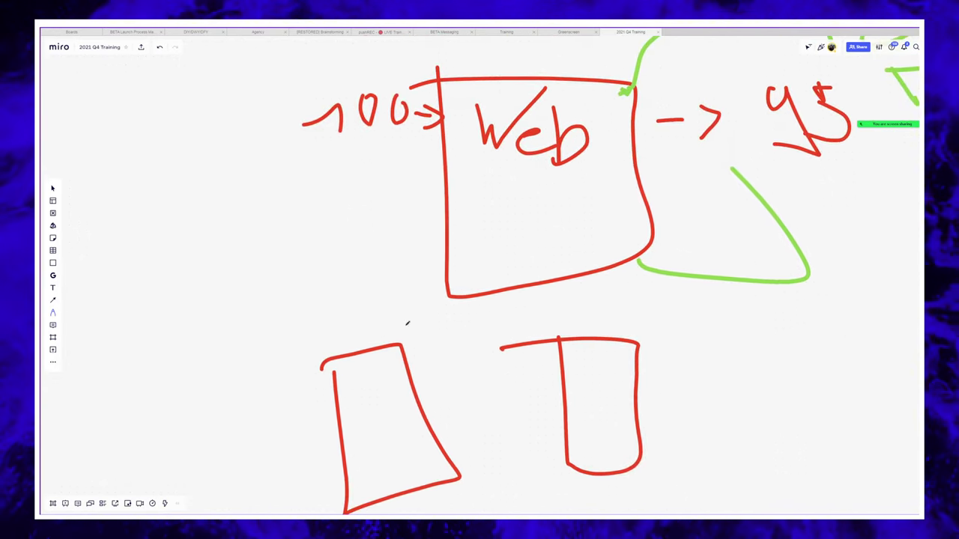
pyautogui.moveTo(512, 245); pyautogui.dragTo(375, 348)
pyautogui.moveTo(383, 382); pyautogui.dragTo(387, 373)
pyautogui.scroll(-3, 450, 352)
pyautogui.hscroll(-3, 450, 352)
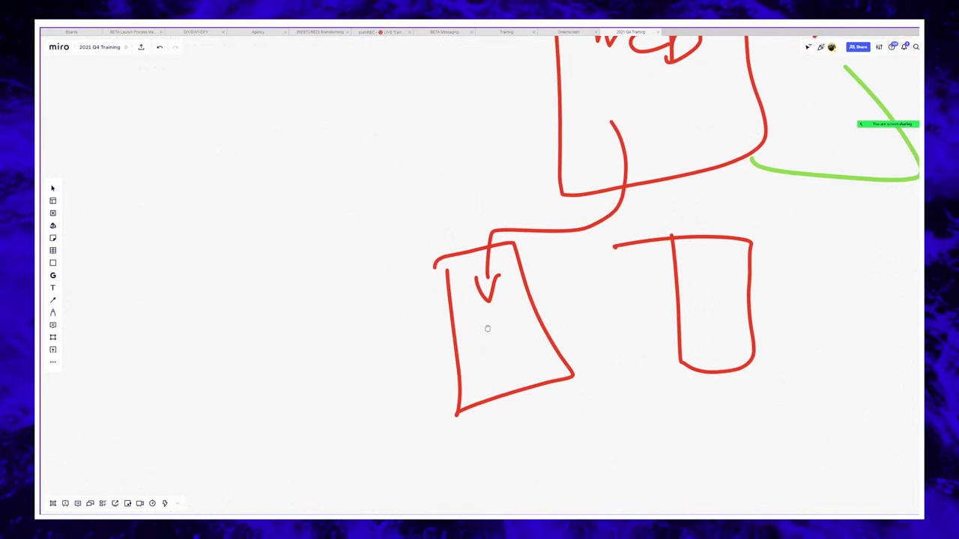
# - Draw a red arrow out of the left page box, handwrite "Ret" below it, and link the lettering to the box
pyautogui.moveTo(482, 300)
pyautogui.mouseDown()
pyautogui.moveTo(260, 325)
pyautogui.moveTo(316, 332)
pyautogui.mouseUp()
pyautogui.scroll(-3, 308, 361)
pyautogui.hscroll(-2, 308, 360)
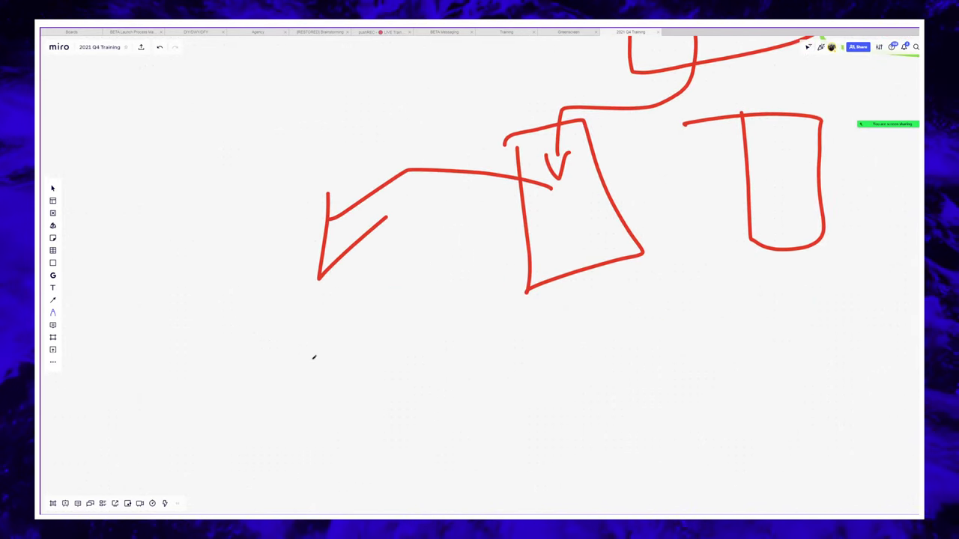
pyautogui.moveTo(236, 346)
pyautogui.mouseDown()
pyautogui.moveTo(255, 403)
pyautogui.moveTo(333, 390)
pyautogui.mouseUp()
pyautogui.moveTo(339, 358)
pyautogui.mouseDown()
pyautogui.moveTo(364, 396)
pyautogui.moveTo(401, 367)
pyautogui.mouseUp()
pyautogui.moveTo(380, 300); pyautogui.dragTo(421, 378)
pyautogui.moveTo(372, 352)
pyautogui.mouseDown()
pyautogui.moveTo(427, 346)
pyautogui.moveTo(546, 253)
pyautogui.moveTo(584, 283)
pyautogui.mouseUp()
# - Undo the "Ret" lettering, its connecting line and the arrow leading out of the left page box
pyautogui.hotkey('ctrl', 'z')
pyautogui.hotkey('ctrl', 'z')
pyautogui.hotkey('ctrl', 'z')
pyautogui.hotkey('ctrl', 'z')
pyautogui.hotkey('ctrl', 'z')
pyautogui.hotkey('ctrl', 'z')
pyautogui.hotkey('ctrl', 'z')
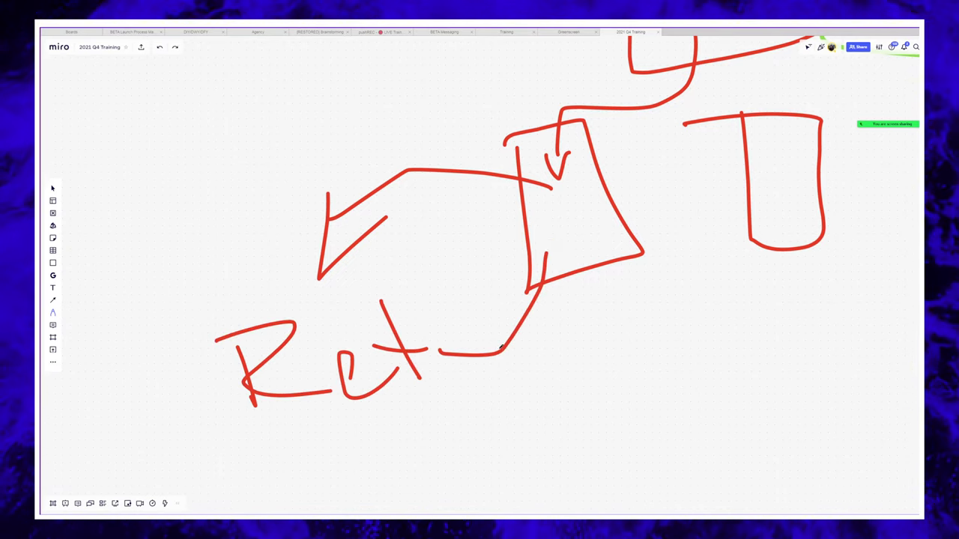
pyautogui.hotkey('ctrl', 'z')
pyautogui.hotkey('ctrl', 'z')
pyautogui.hotkey('ctrl', 'z')
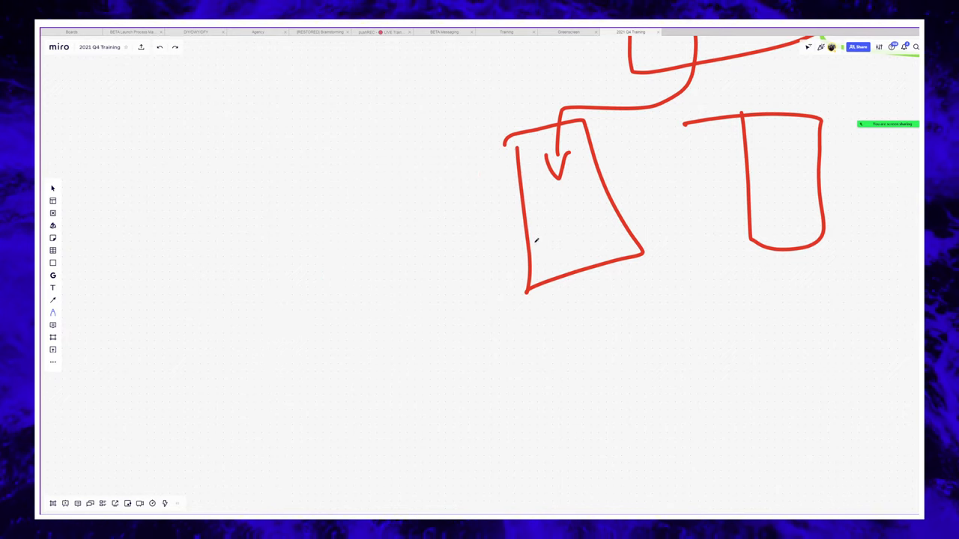
# - Draw a large red slash above the left page box, sketch a "P" beside it, and undo the letter
pyautogui.scroll(4, 529, 277)
pyautogui.hscroll(4, 530, 277)
pyautogui.scroll(5, 405, 252)
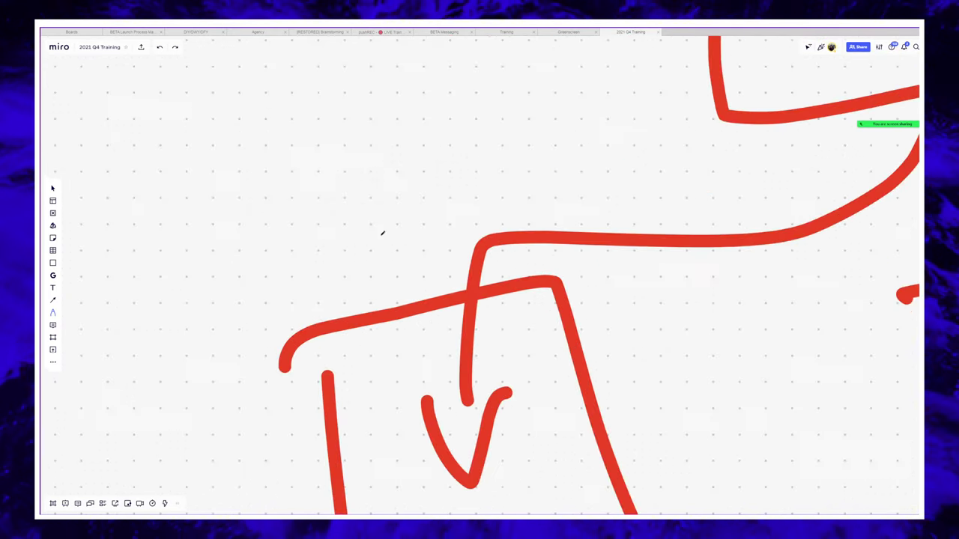
pyautogui.moveTo(341, 170); pyautogui.dragTo(311, 290)
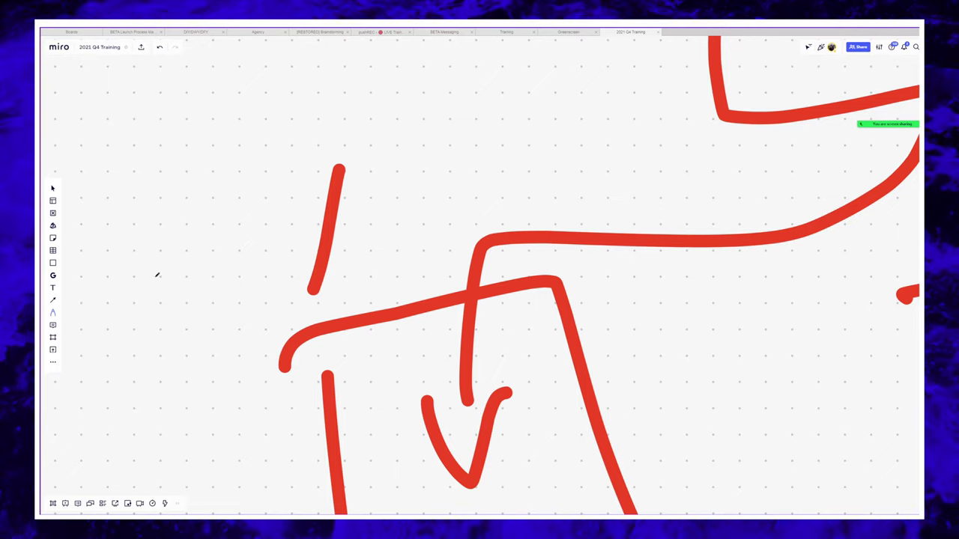
pyautogui.hscroll(-5, 335, 251)
pyautogui.scroll(-1, 334, 250)
pyautogui.moveTo(215, 236); pyautogui.dragTo(221, 312)
pyautogui.moveTo(172, 221); pyautogui.dragTo(225, 262)
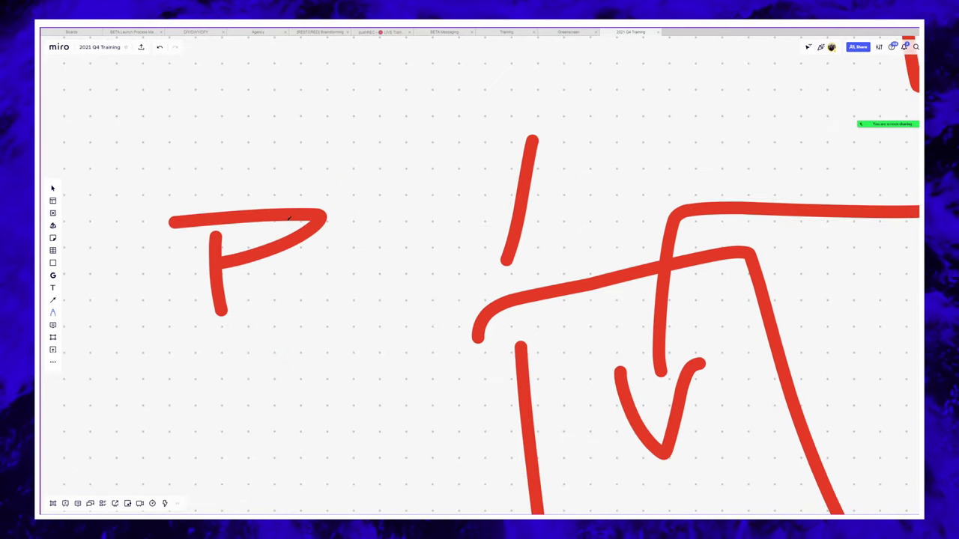
pyautogui.hotkey('ctrl', 'z')
pyautogui.hotkey('ctrl', 'z')
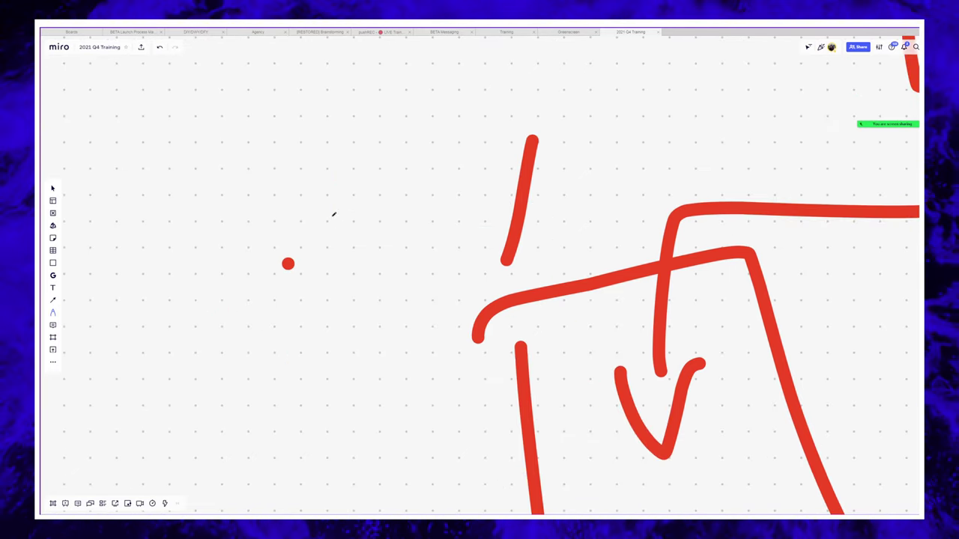
# - Handwrite ".com" before the slash and "wb" after it, and circle the whole address in red
pyautogui.moveTo(334, 215); pyautogui.dragTo(369, 236)
pyautogui.moveTo(386, 198); pyautogui.dragTo(407, 191)
pyautogui.moveTo(404, 225)
pyautogui.mouseDown()
pyautogui.moveTo(432, 199)
pyautogui.moveTo(468, 229)
pyautogui.mouseUp()
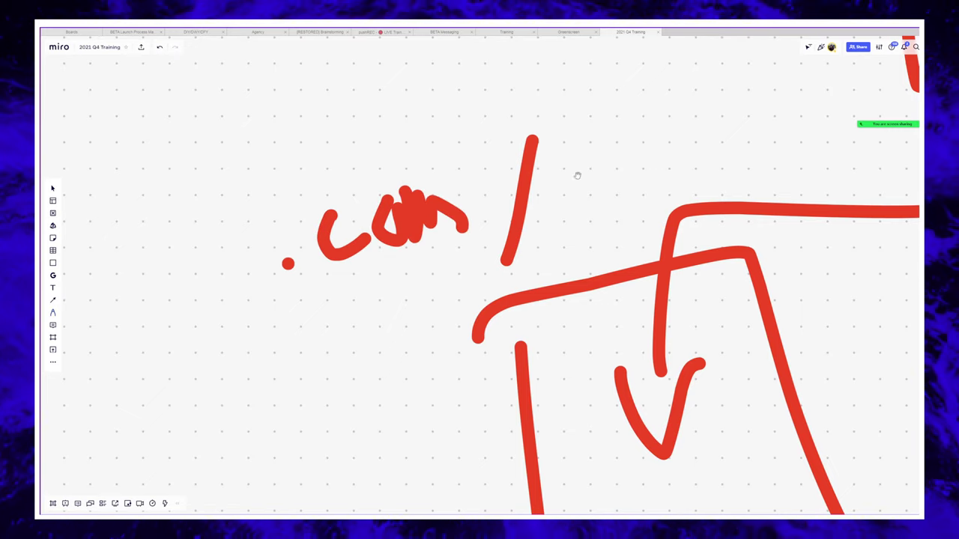
pyautogui.moveTo(578, 154)
pyautogui.mouseDown()
pyautogui.moveTo(610, 187)
pyautogui.moveTo(724, 68)
pyautogui.moveTo(781, 157)
pyautogui.moveTo(758, 165)
pyautogui.mouseUp()
pyautogui.scroll(-5, 782, 202)
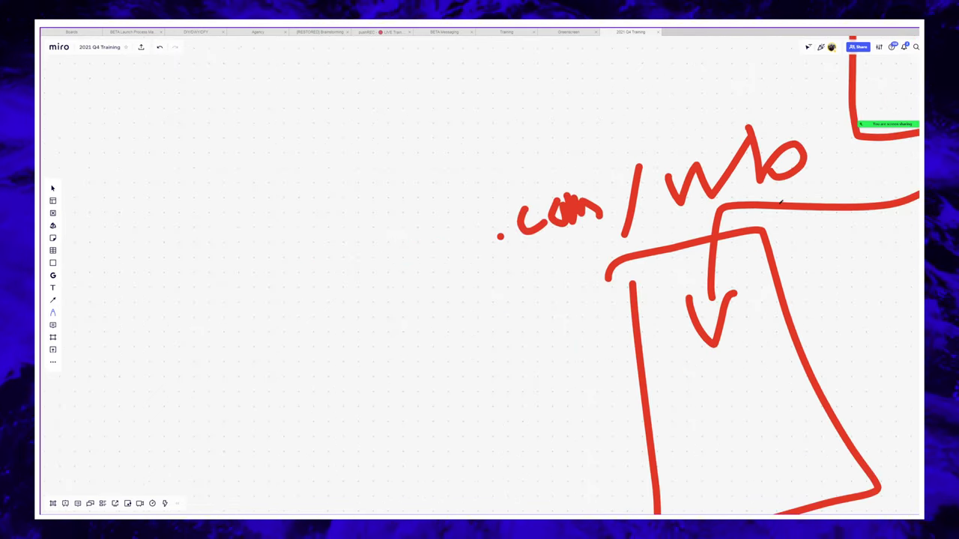
pyautogui.moveTo(472, 111)
pyautogui.mouseDown()
pyautogui.moveTo(437, 173)
pyautogui.moveTo(851, 210)
pyautogui.moveTo(489, 142)
pyautogui.mouseUp()
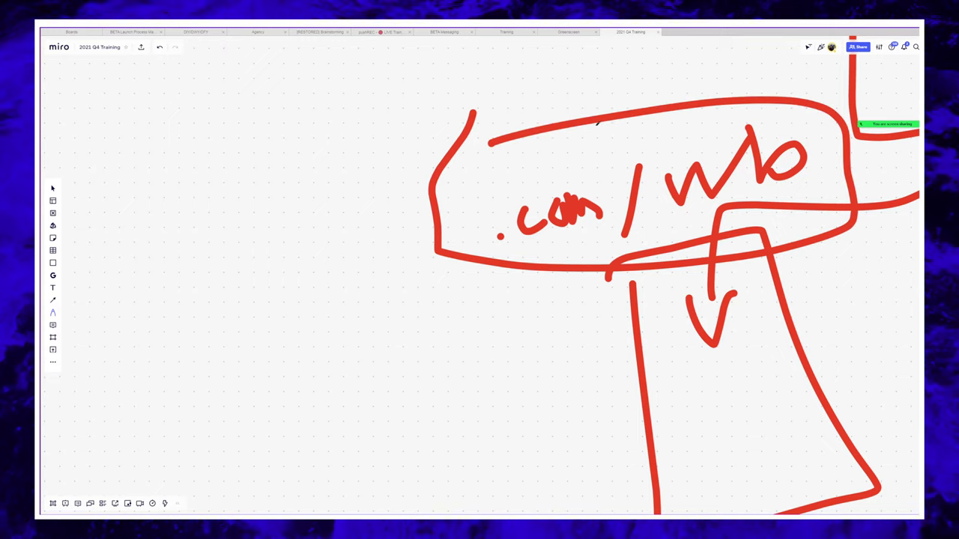
# - Undo the address handwriting, the arrow, both page boxes and the green line below the Web box
pyautogui.scroll(-5, 538, 211)
pyautogui.scroll(3, 558, 204)
pyautogui.hscroll(3, 558, 205)
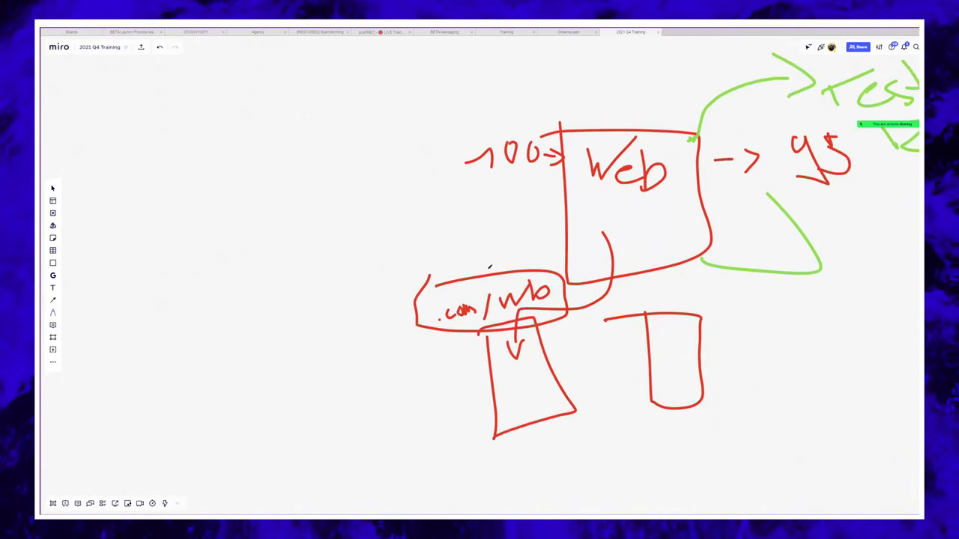
pyautogui.hotkey('ctrl', 'z')
pyautogui.hotkey('ctrl', 'z')
pyautogui.hotkey('ctrl', 'z')
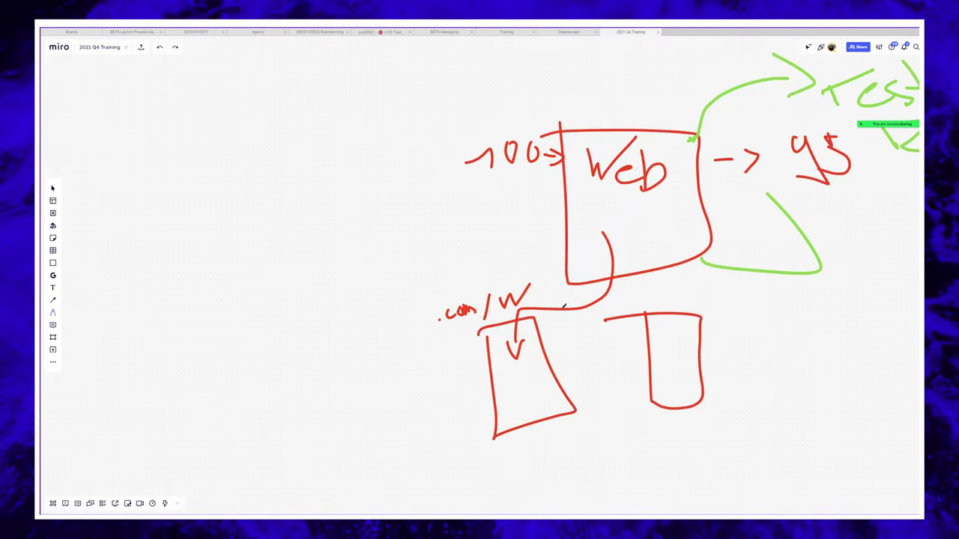
pyautogui.hotkey('ctrl', 'z')
pyautogui.hotkey('ctrl', 'z')
pyautogui.hotkey('ctrl', 'z')
pyautogui.hotkey('ctrl', 'z')
pyautogui.hotkey('ctrl', 'z')
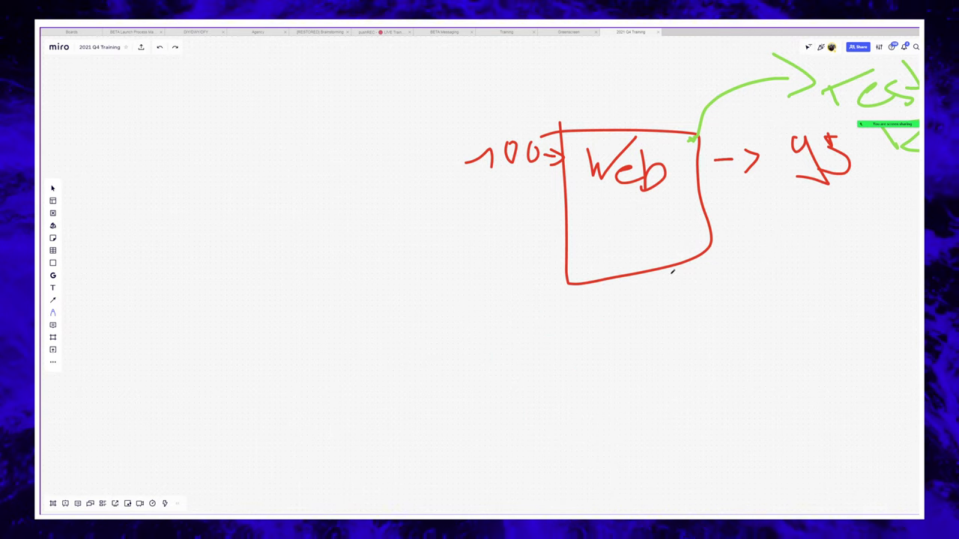
# - Switch to the Notion strategy page and set the Response for the Action question about purchase stage content driving leads to Bad
pyautogui.hotkey('alt', 'Tab')
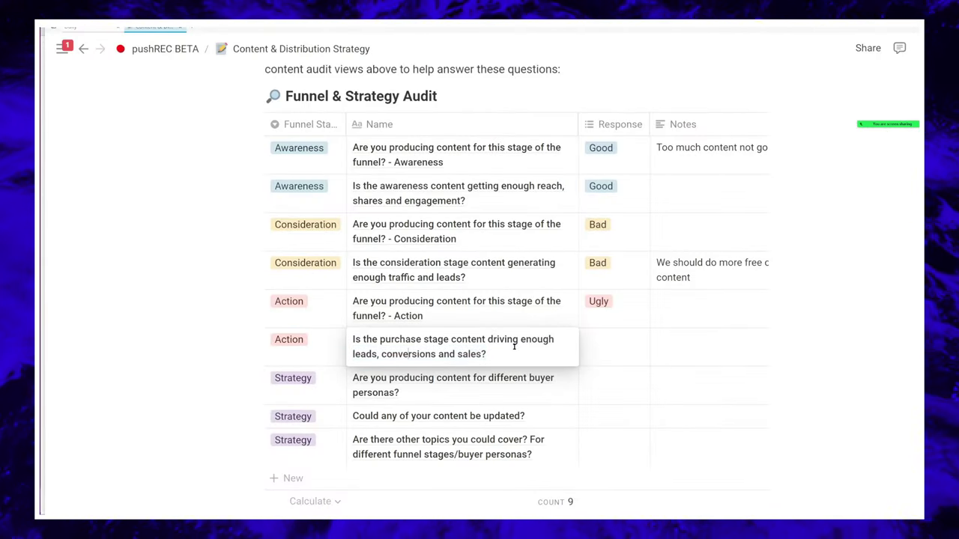
pyautogui.click(595, 357)
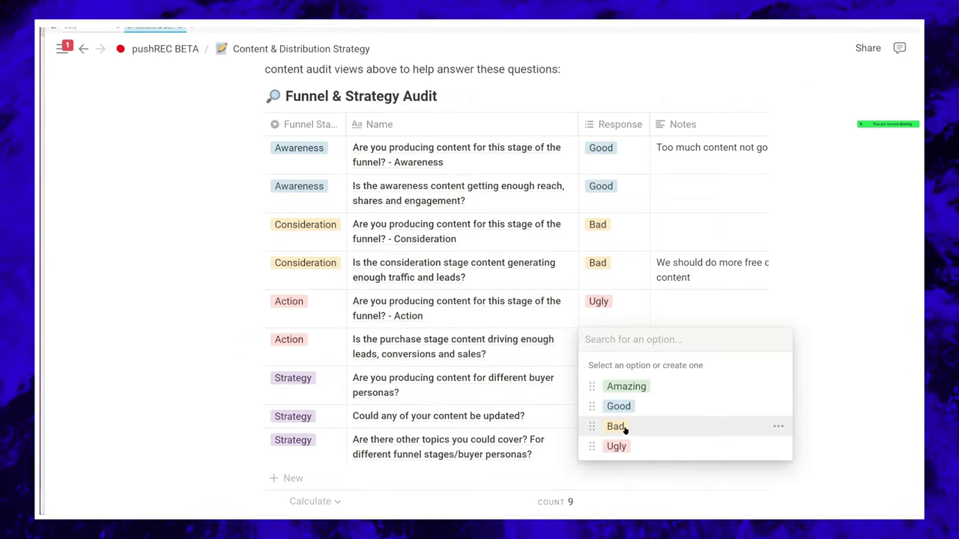
pyautogui.click(616, 426)
pyautogui.press('Escape')
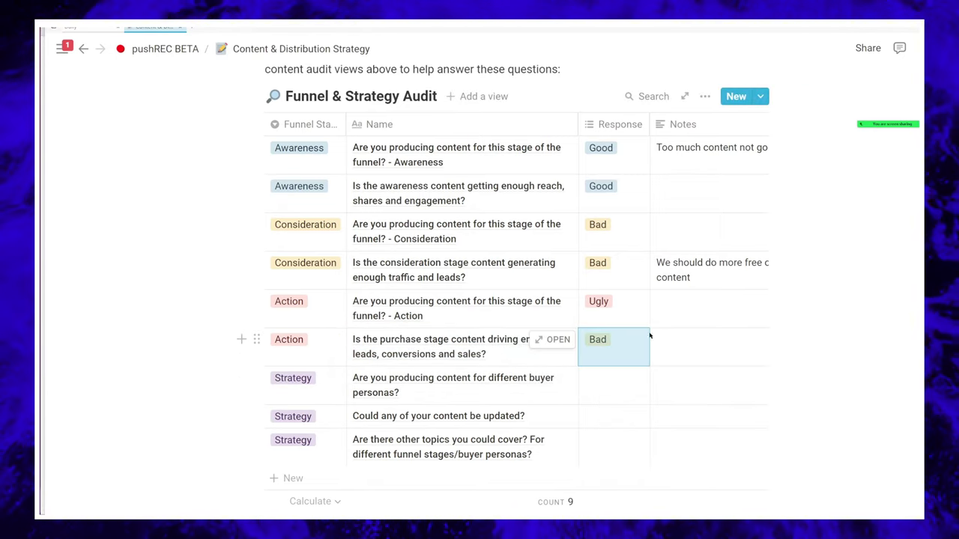
# - Add the note "No retargeting ads." to the Action question about purchase stage content driving leads, conversions and sales
pyautogui.click(650, 336)
pyautogui.press('Escape')
pyautogui.click(669, 355)
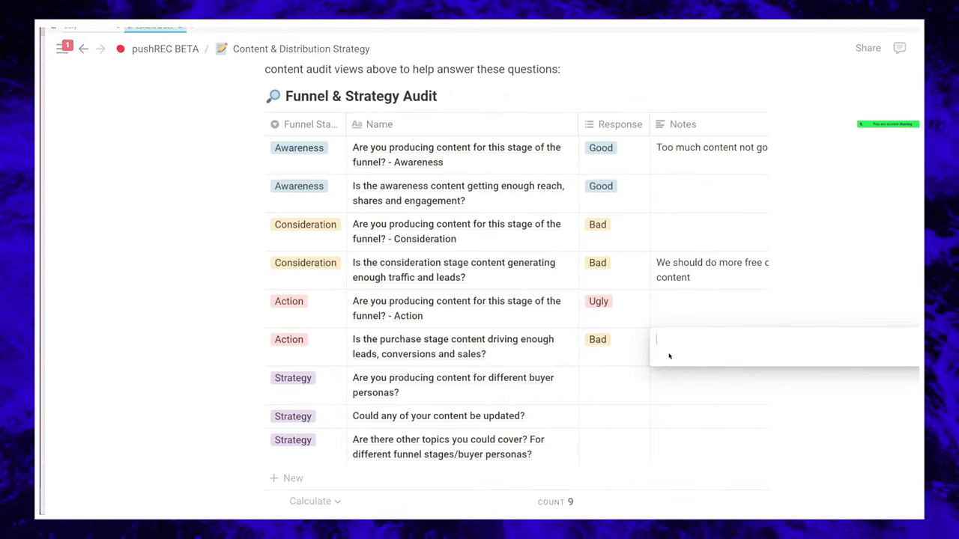
pyautogui.write('No retargeting ads.')
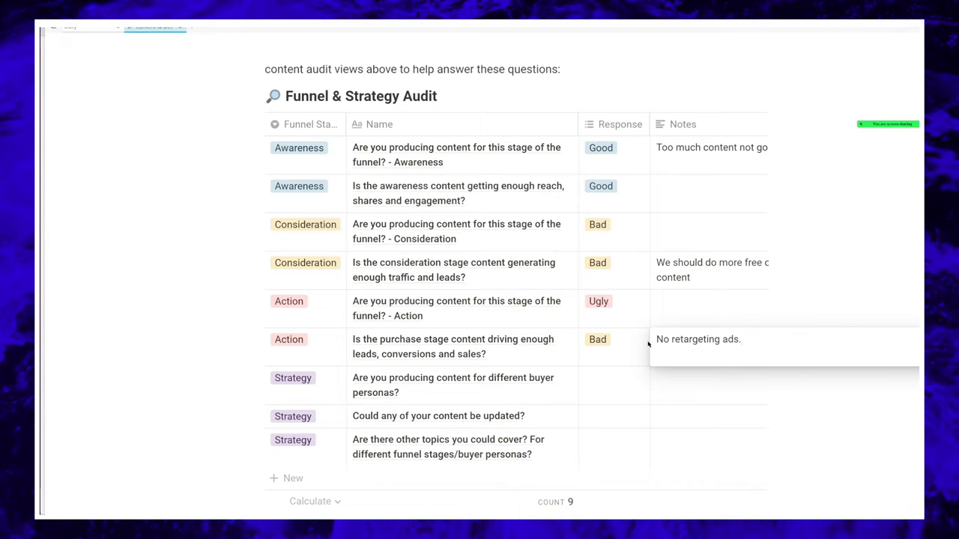
pyautogui.press('Escape')
pyautogui.click(754, 341)
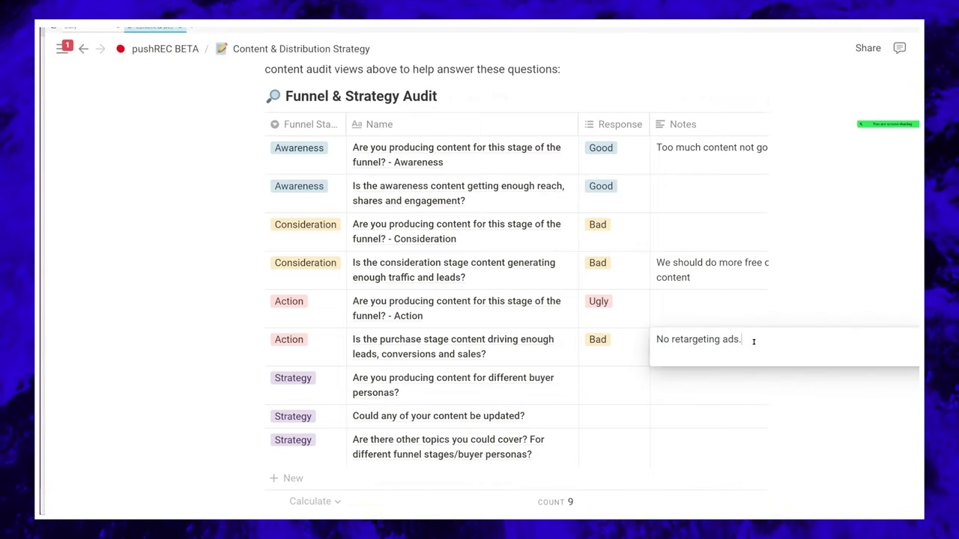
pyautogui.moveTo(754, 340); pyautogui.dragTo(597, 342)
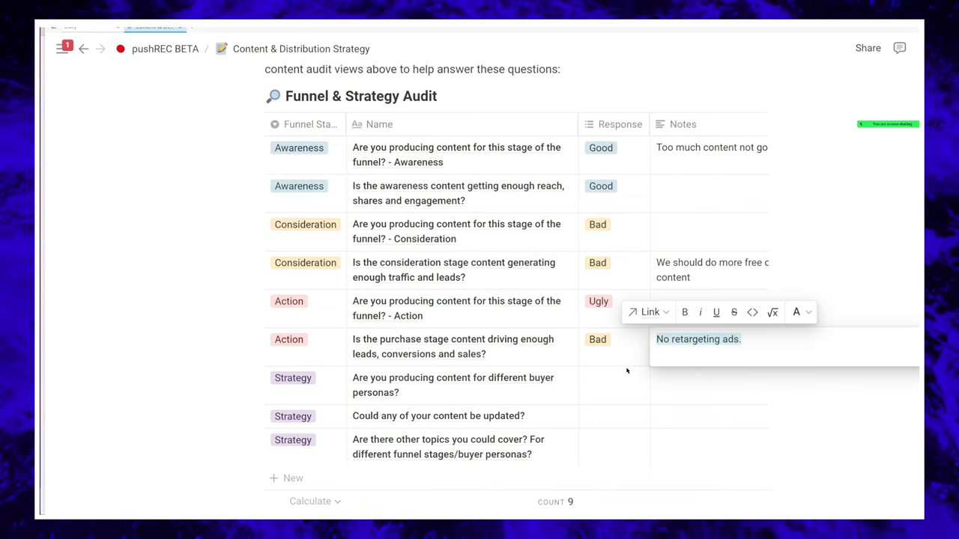
pyautogui.press('Escape')
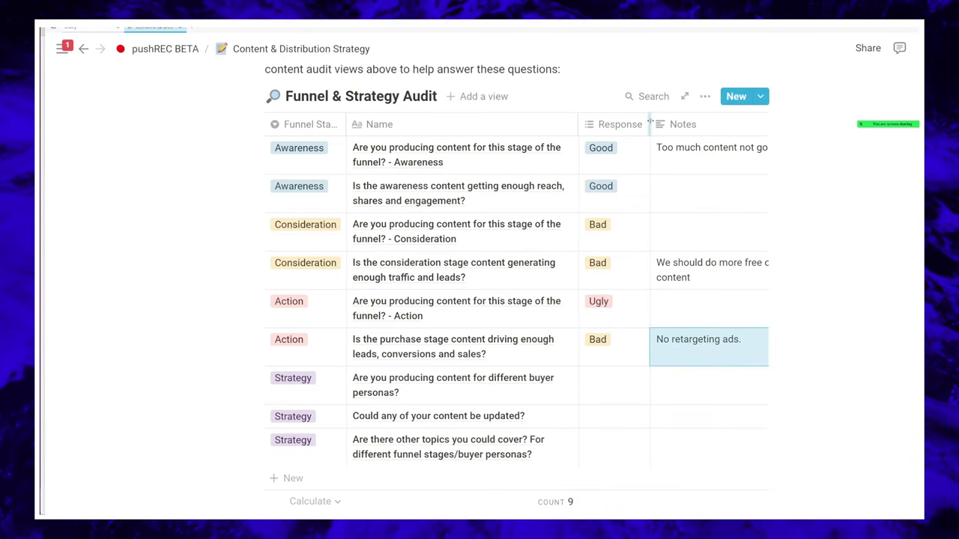
pyautogui.hotkey('ctrl', 'a')
pyautogui.click(872, 262)
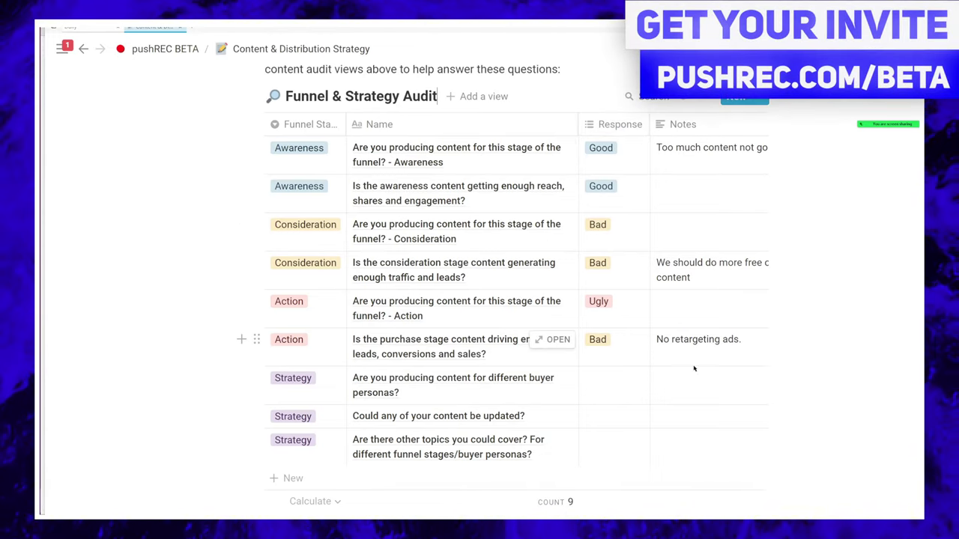
# - Review the Funnel & Strategy Audit questions, responses and notes from the Awareness rows through the Strategy rows
pyautogui.scroll(2, 524, 300)
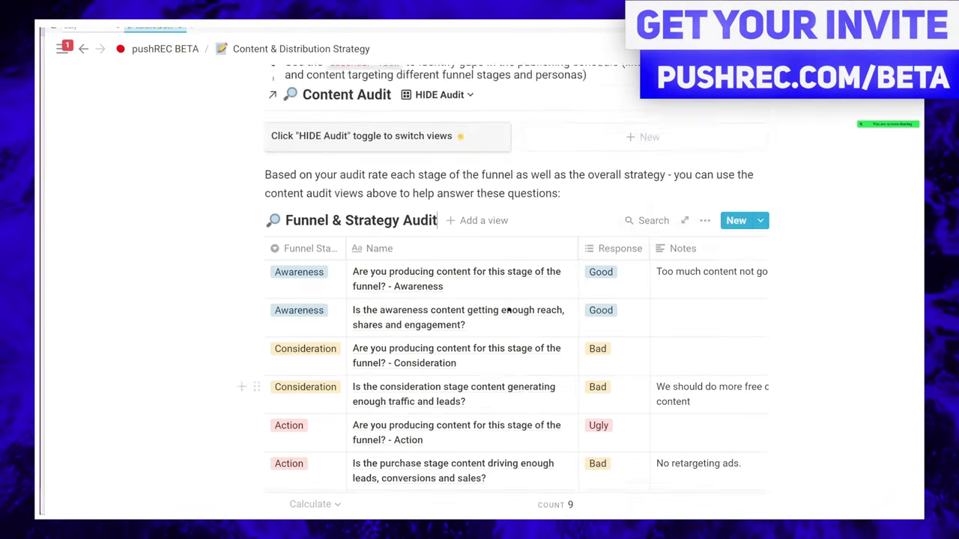
pyautogui.scroll(-3, 576, 273)
pyautogui.scroll(2, 487, 135)
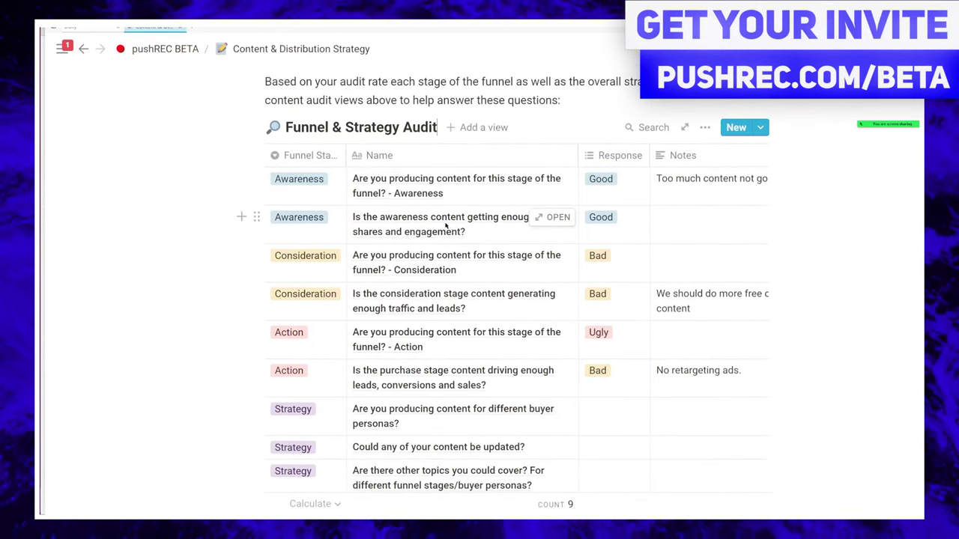
pyautogui.scroll(-2, 450, 234)
pyautogui.scroll(3, 450, 235)
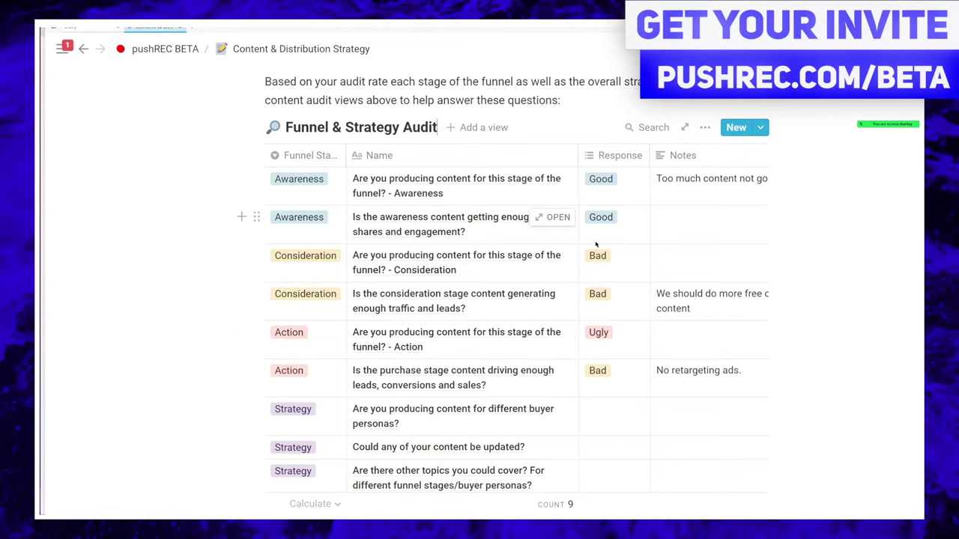
pyautogui.scroll(-2, 502, 365)
pyautogui.scroll(3, 482, 373)
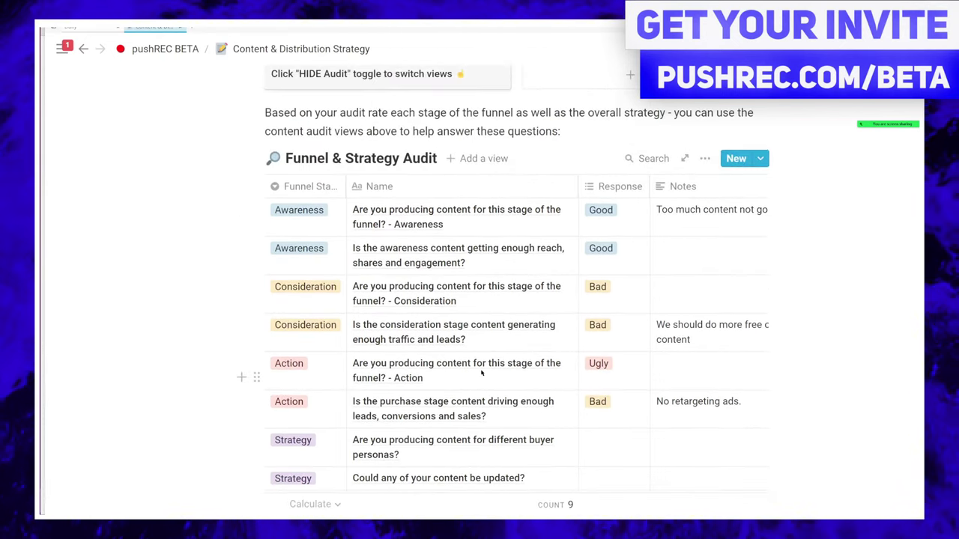
pyautogui.scroll(-3, 482, 372)
pyautogui.scroll(4, 535, 377)
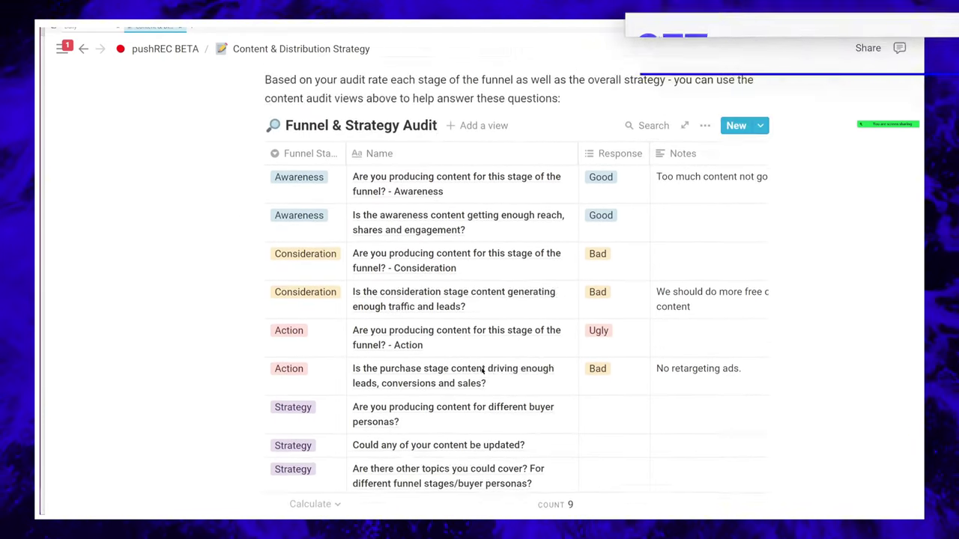
pyautogui.scroll(-7, 385, 305)
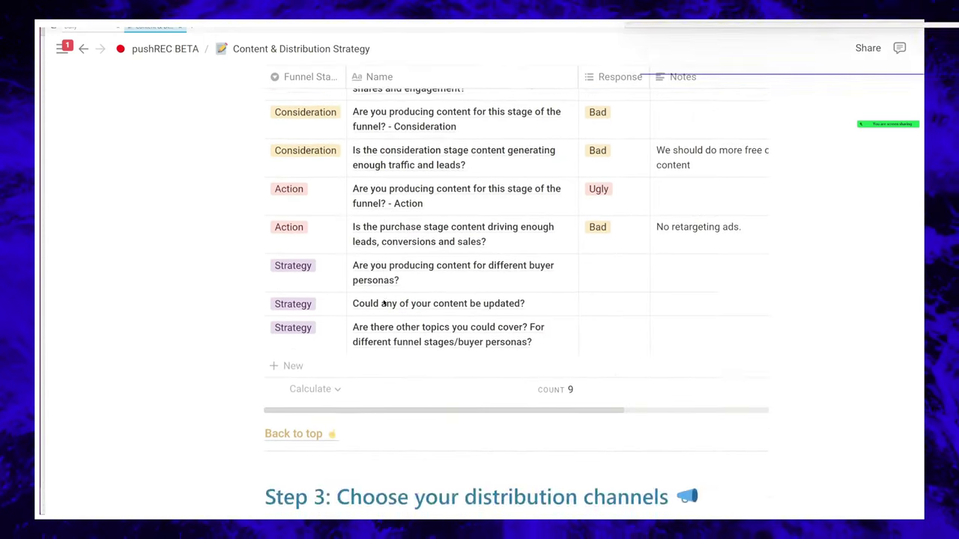
pyautogui.scroll(8, 383, 301)
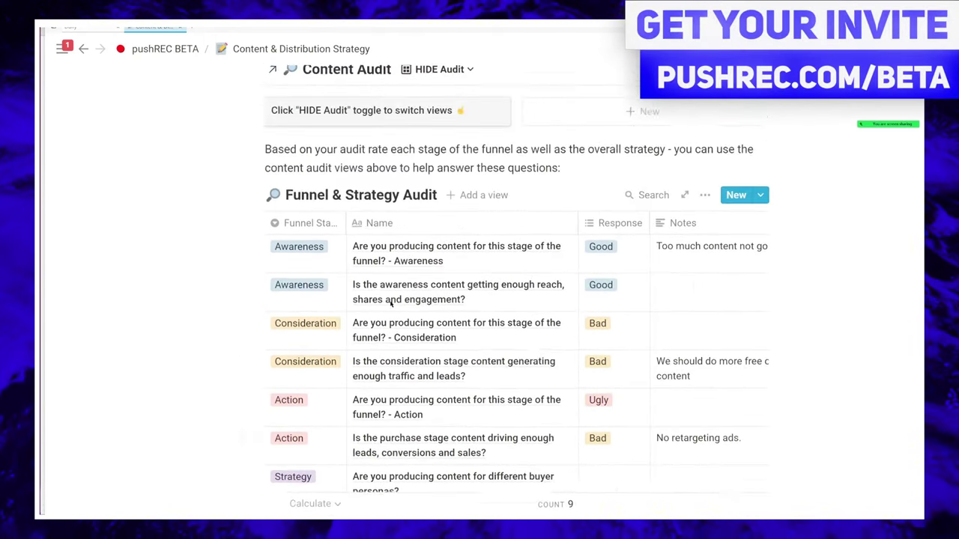
pyautogui.scroll(-5, 390, 304)
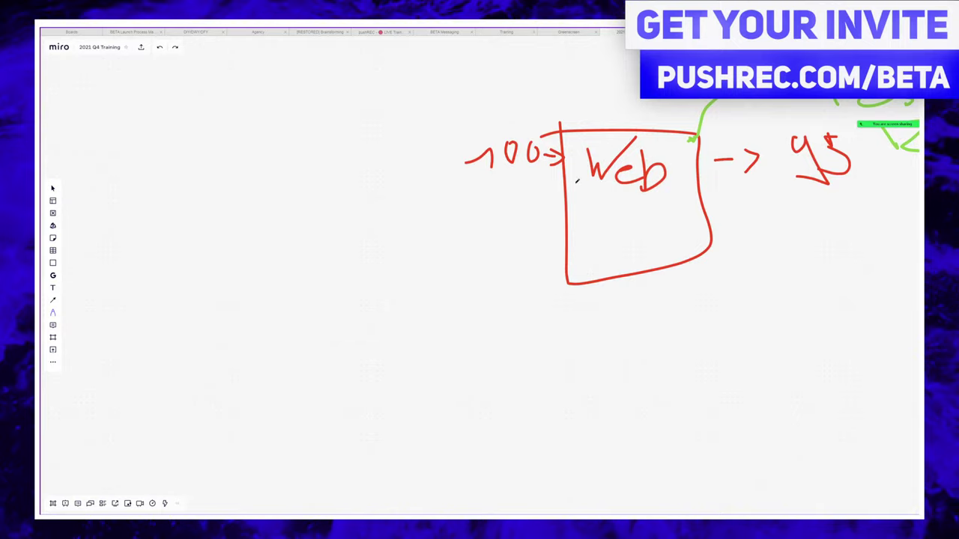
# - On the Miro board, find the Content Distribution Strategy diagram and examine the stages from Content Audit to Distribution Channels
pyautogui.scroll(-10, 577, 180)
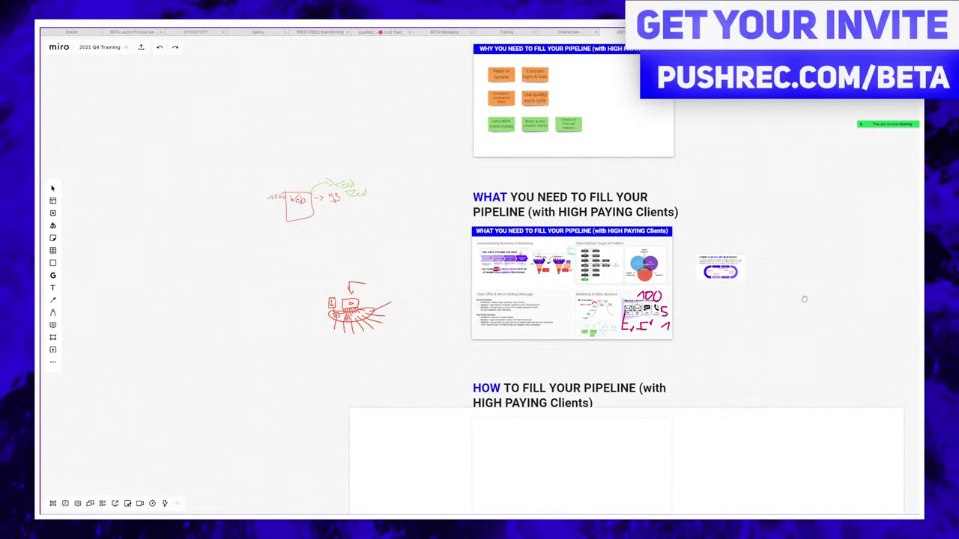
pyautogui.hscroll(10, 804, 299)
pyautogui.scroll(5, 674, 285)
pyautogui.scroll(-5, 583, 275)
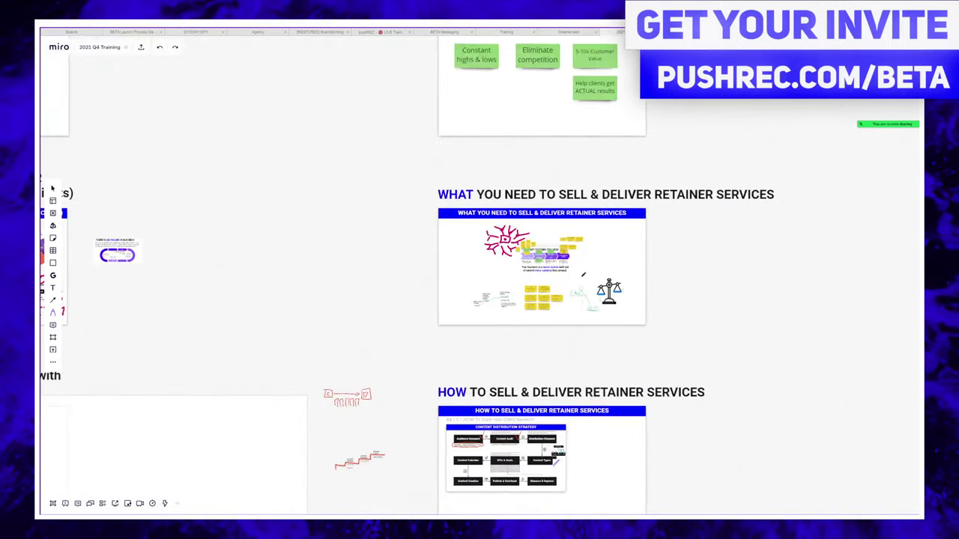
pyautogui.scroll(-3, 582, 274)
pyautogui.hscroll(10, 551, 290)
pyautogui.hscroll(-5, 552, 289)
pyautogui.scroll(3, 557, 292)
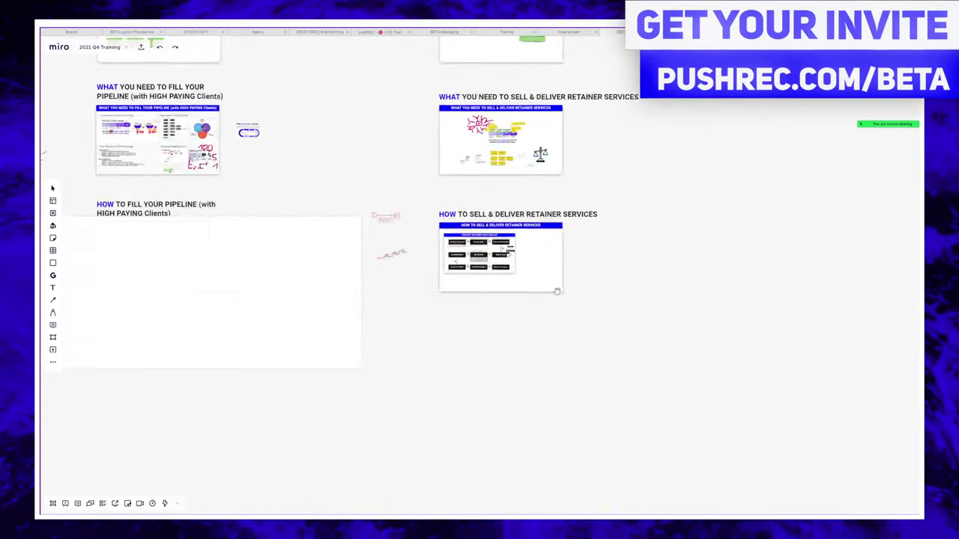
pyautogui.scroll(8, 557, 292)
pyautogui.scroll(-2, 539, 284)
pyautogui.scroll(3, 522, 274)
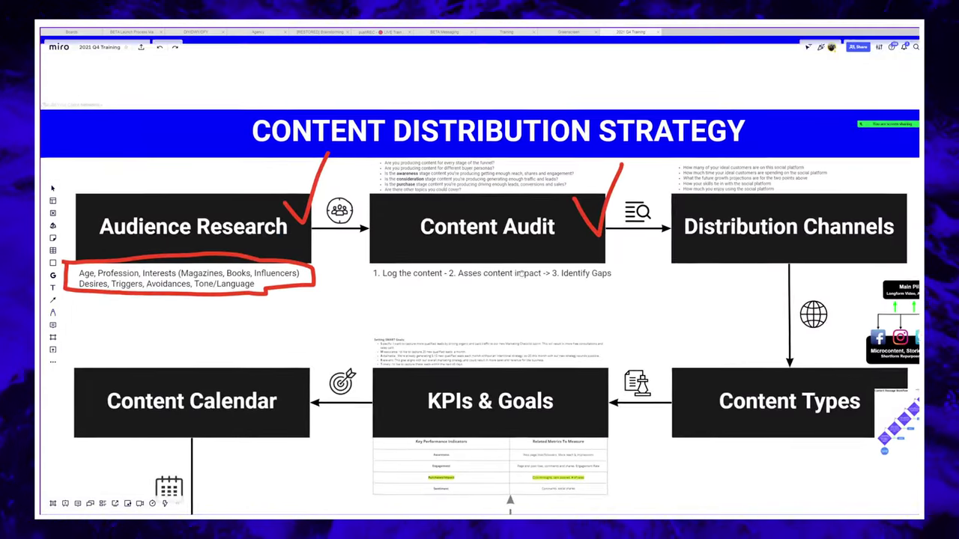
pyautogui.scroll(-2, 522, 274)
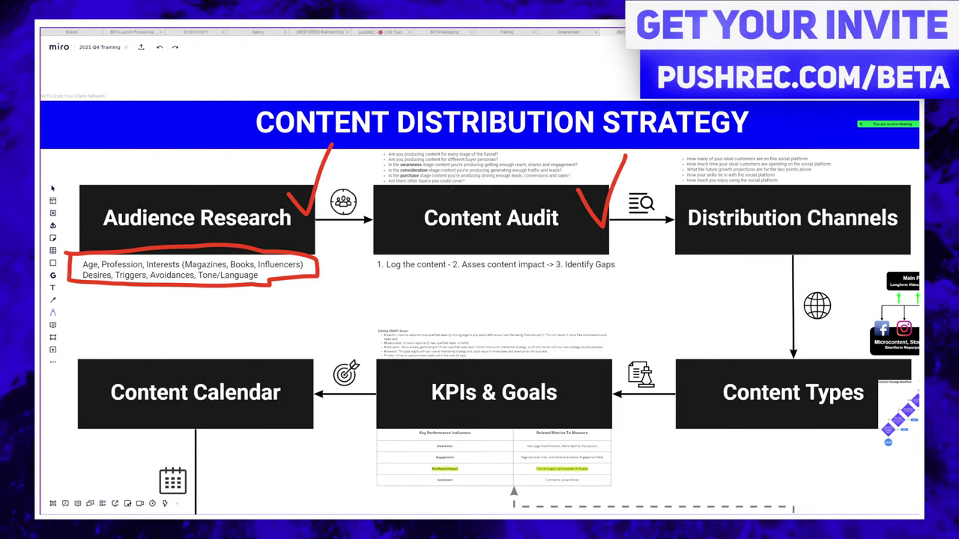
pyautogui.hscroll(8, 479, 300)
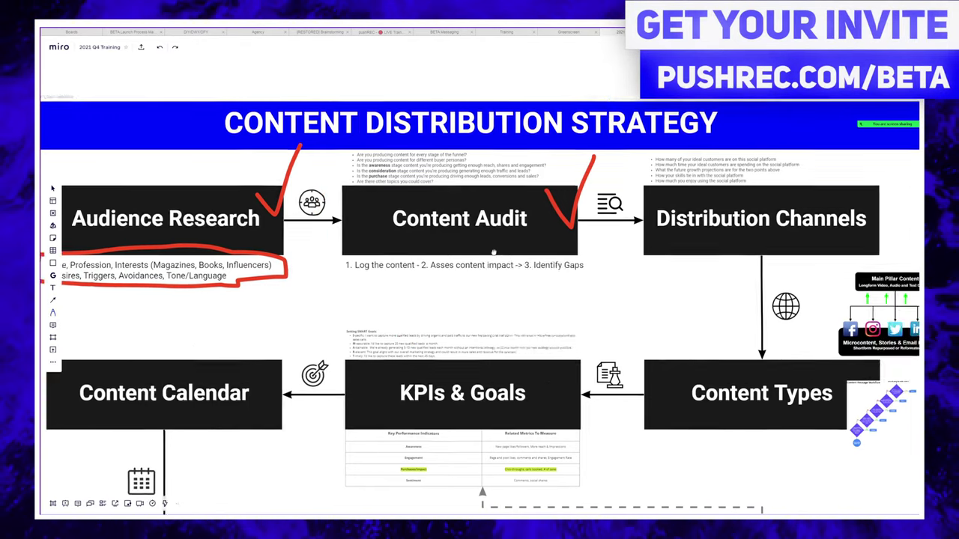
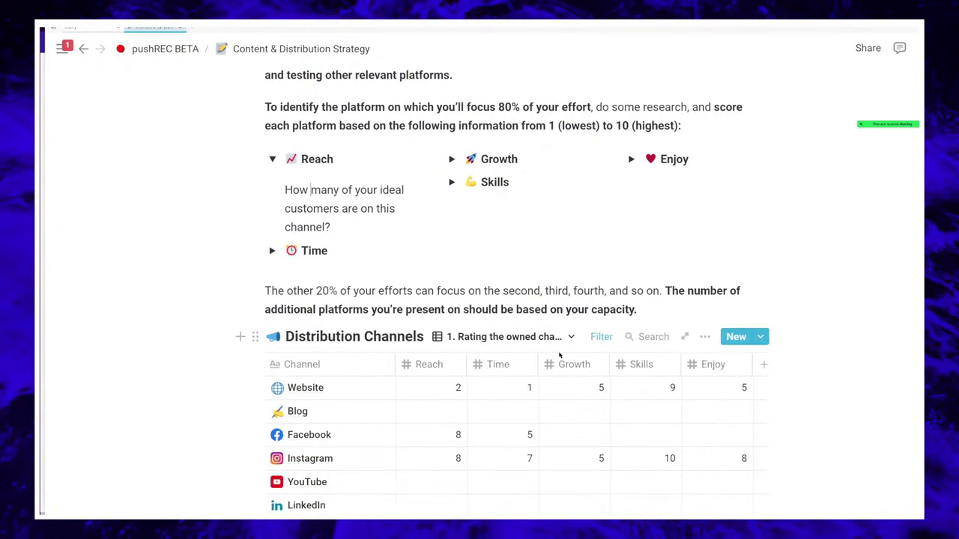
# - Review the SparkToro overview for the vegan supplements audience, from frequently used words and visited websites to press accounts
pyautogui.scroll(-3, 639, 278)
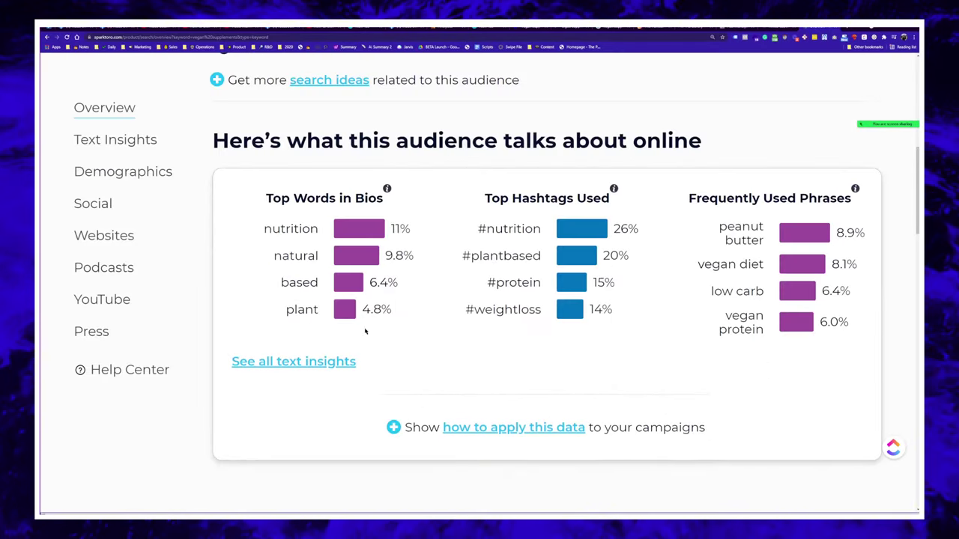
pyautogui.scroll(-7, 366, 331)
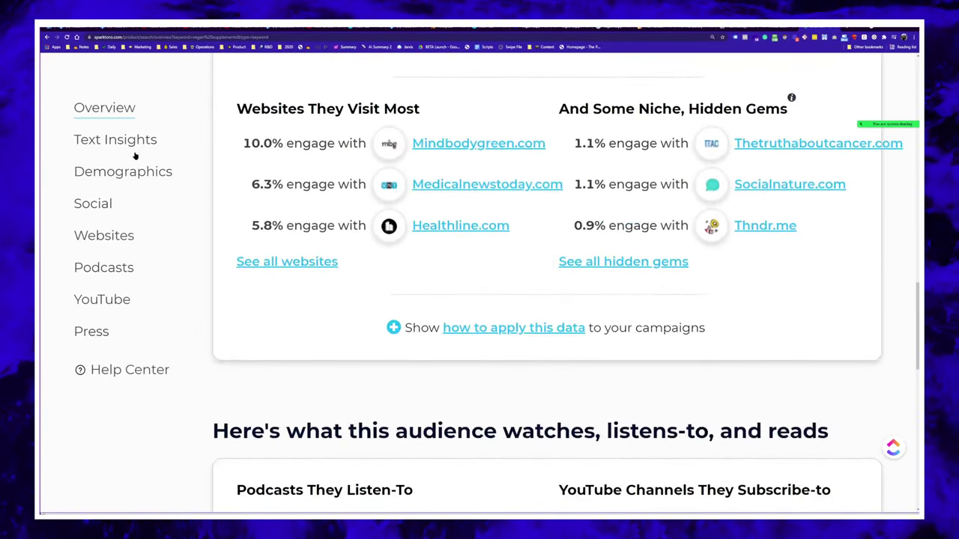
pyautogui.scroll(-7, 627, 270)
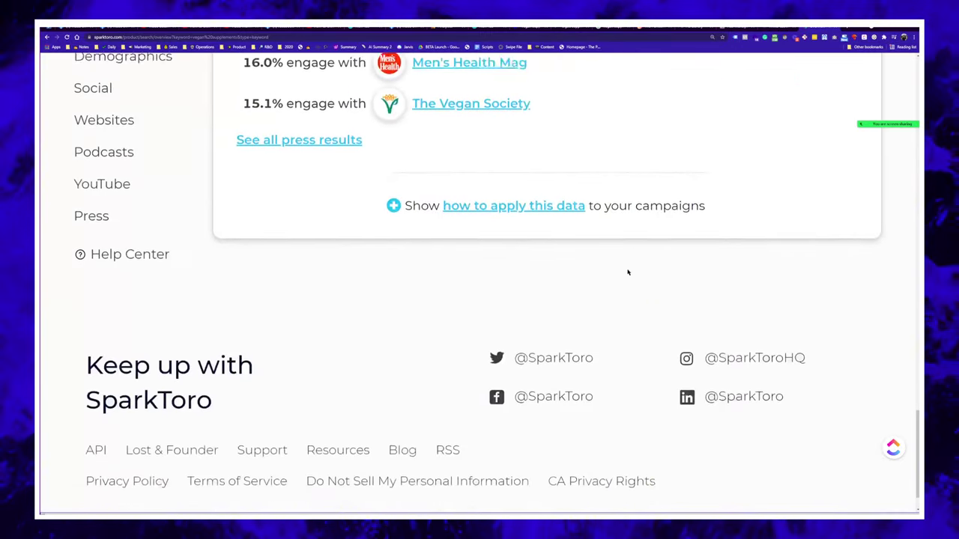
pyautogui.scroll(3, 597, 277)
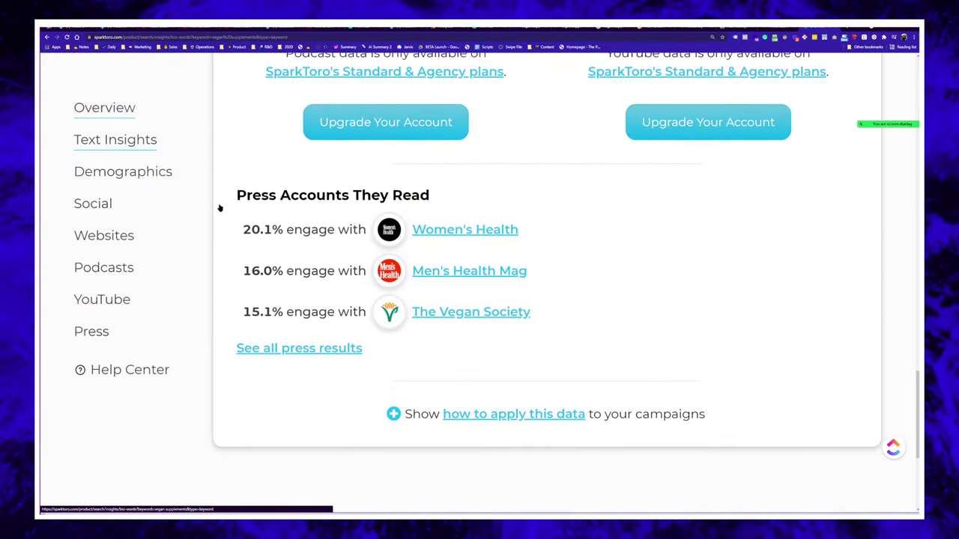
# - Open the audience's Text Insights in SparkToro and look through the listed bio words and their audience percentages
pyautogui.click(220, 207)
pyautogui.scroll(-5, 456, 246)
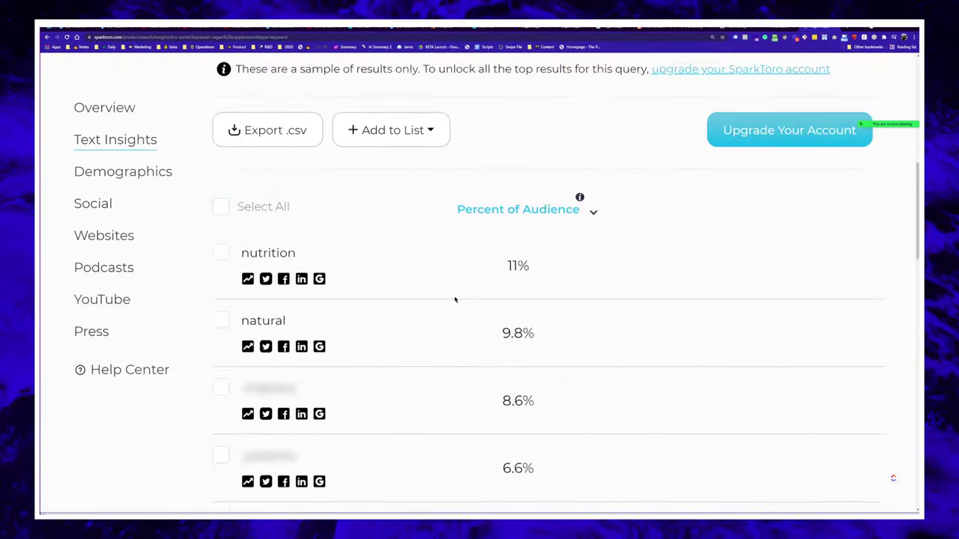
pyautogui.scroll(-5, 455, 300)
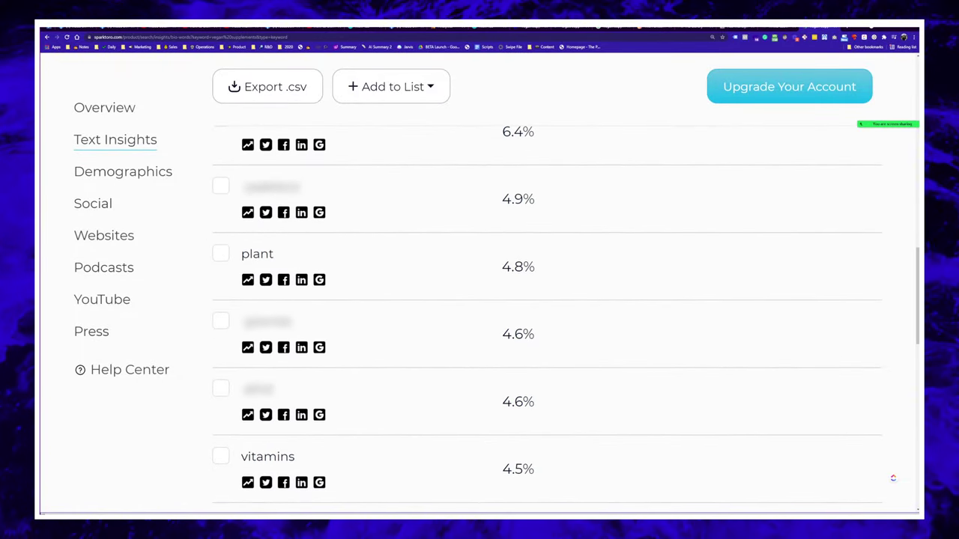
# - Open the audience's Demographics and examine the Employment results, including top job roles, and the other available demographic categories
pyautogui.click(125, 176)
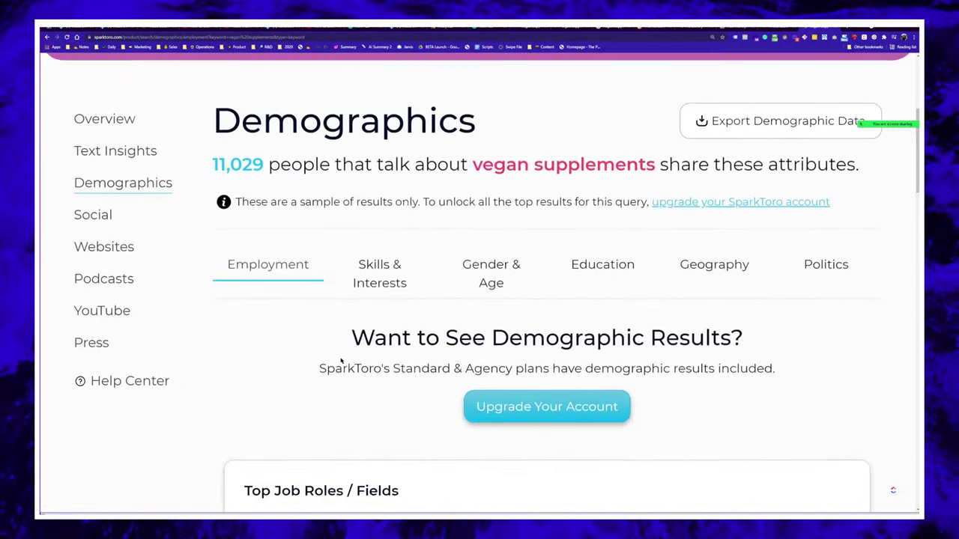
pyautogui.scroll(-7, 343, 359)
pyautogui.scroll(3, 348, 351)
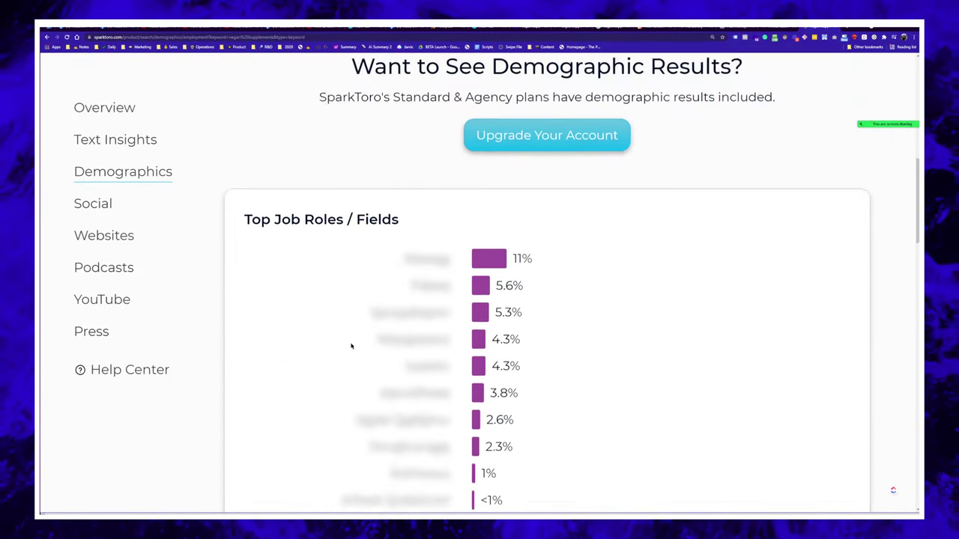
pyautogui.scroll(6, 351, 346)
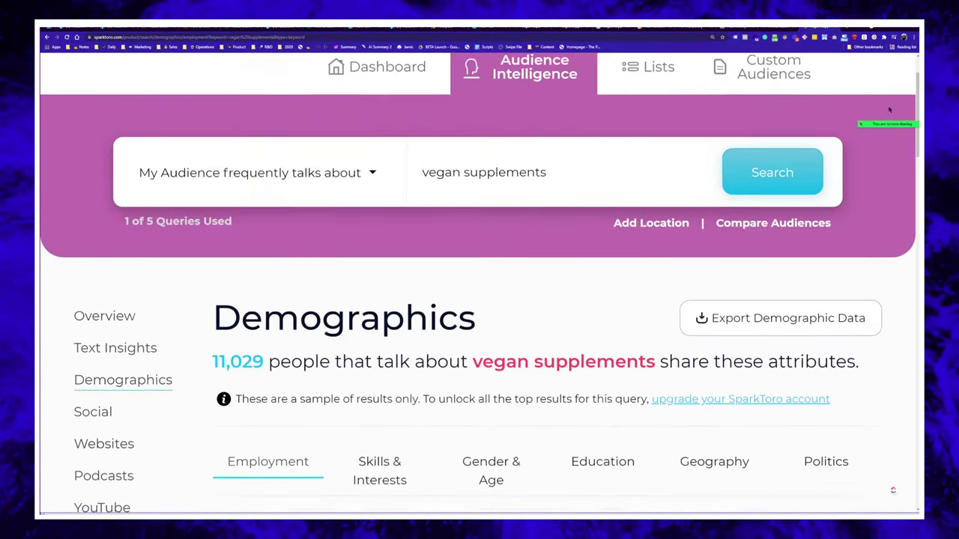
pyautogui.scroll(-3, 295, 396)
pyautogui.scroll(2, 514, 407)
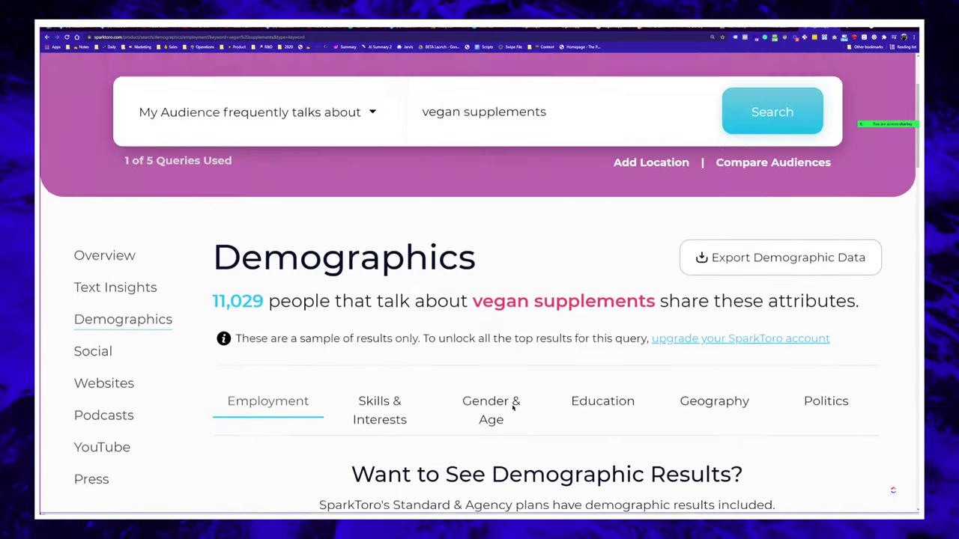
pyautogui.scroll(2, 513, 407)
pyautogui.scroll(-4, 439, 289)
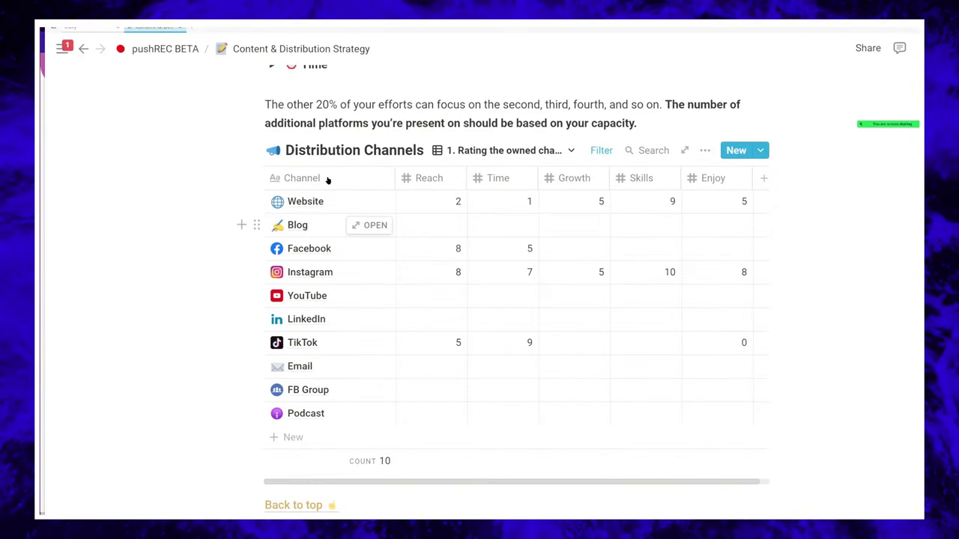
# - Examine the channel ratings in the Distribution Channels table, focusing on TikTok's Reach and Time scores
pyautogui.scroll(2, 364, 224)
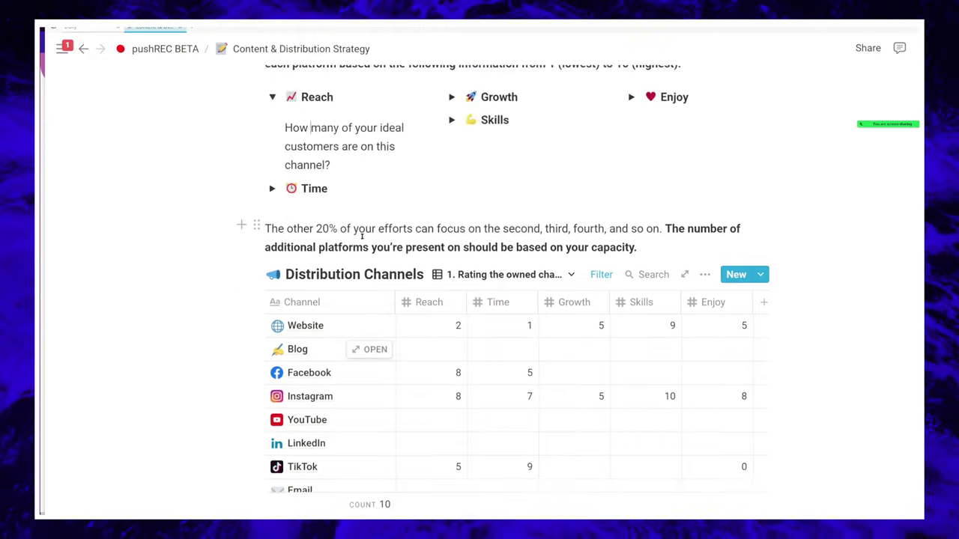
pyautogui.scroll(-3, 360, 238)
pyautogui.scroll(1, 350, 240)
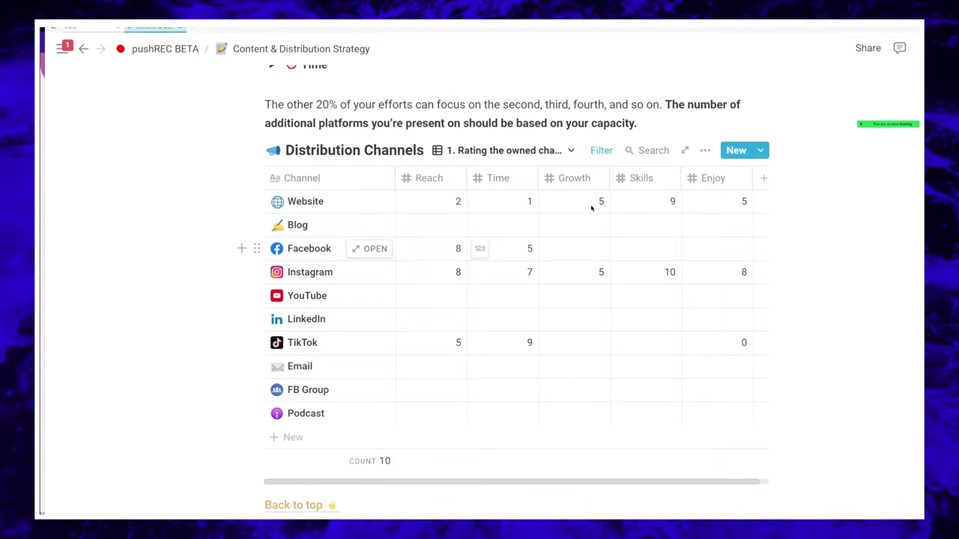
pyautogui.click(316, 345)
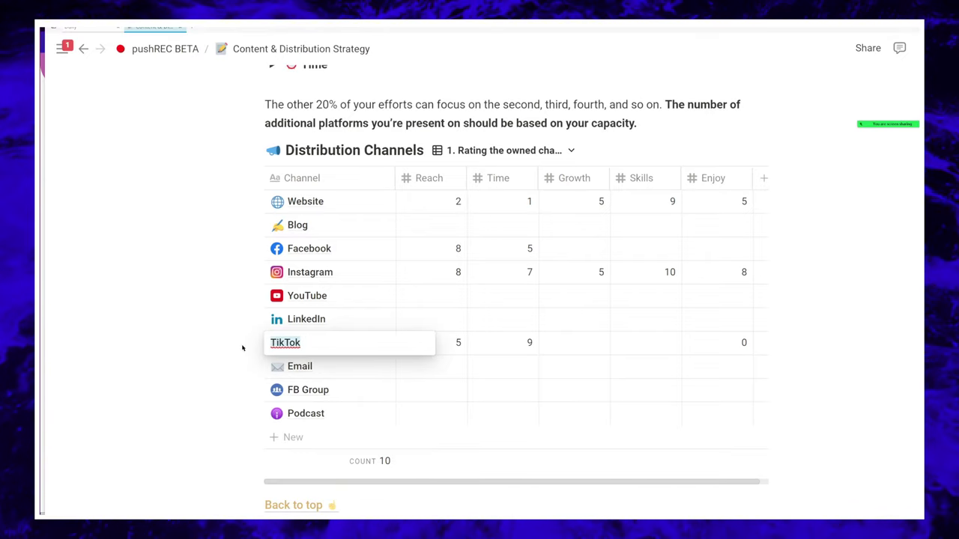
pyautogui.press('Escape')
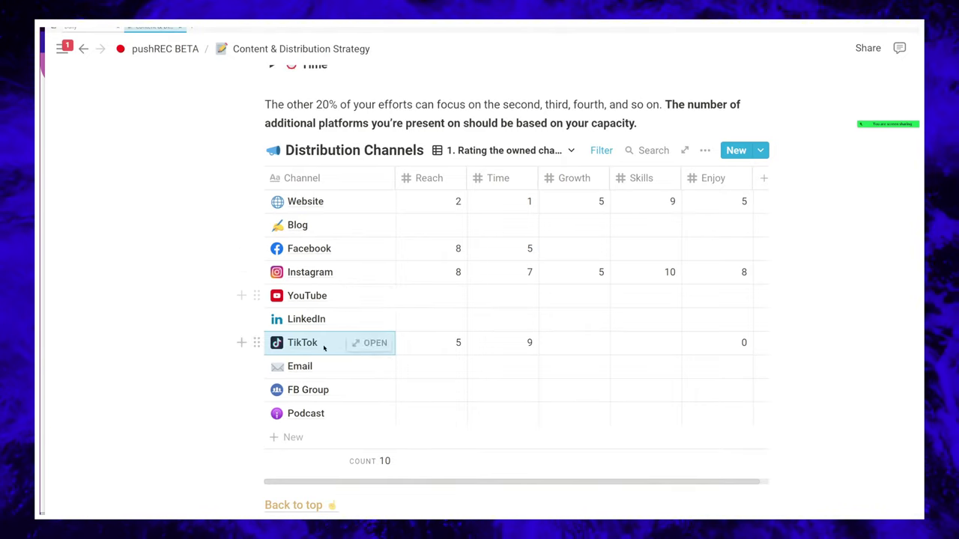
pyautogui.click(444, 344)
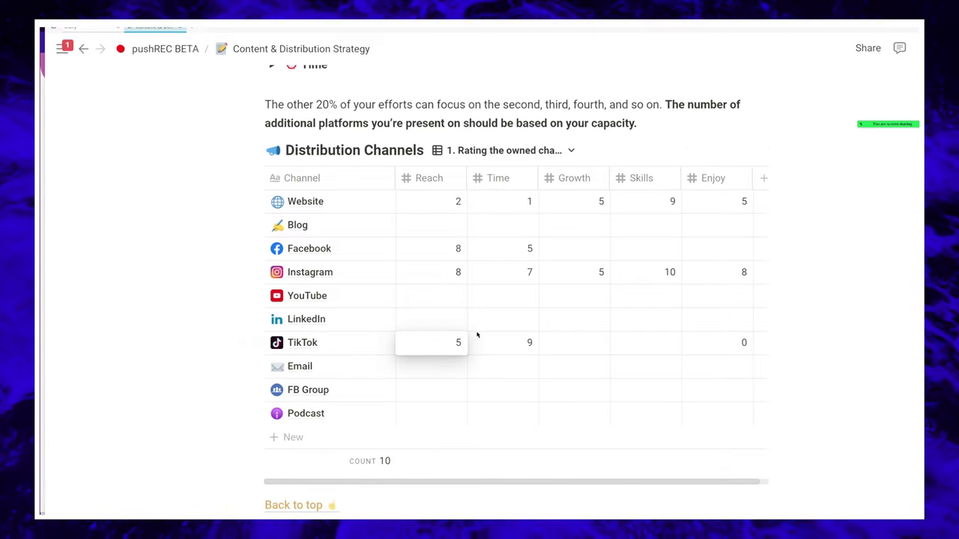
pyautogui.click(528, 343)
pyautogui.click(529, 342)
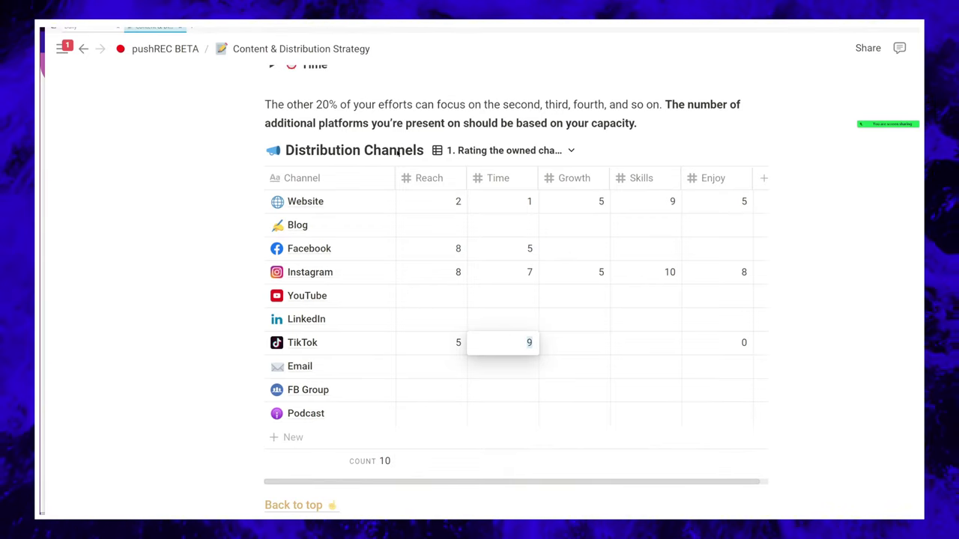
pyautogui.press('Return')
pyautogui.scroll(1, 338, 262)
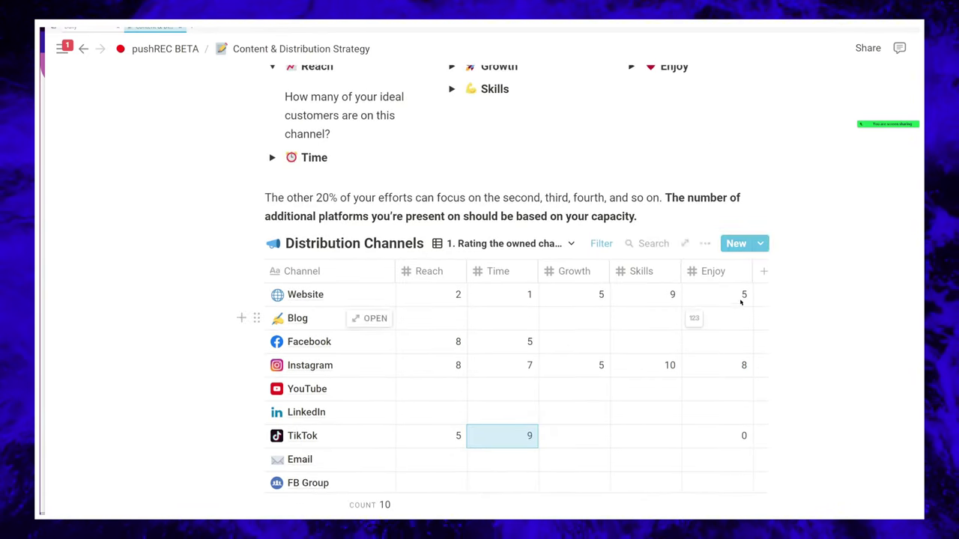
pyautogui.scroll(-1, 338, 263)
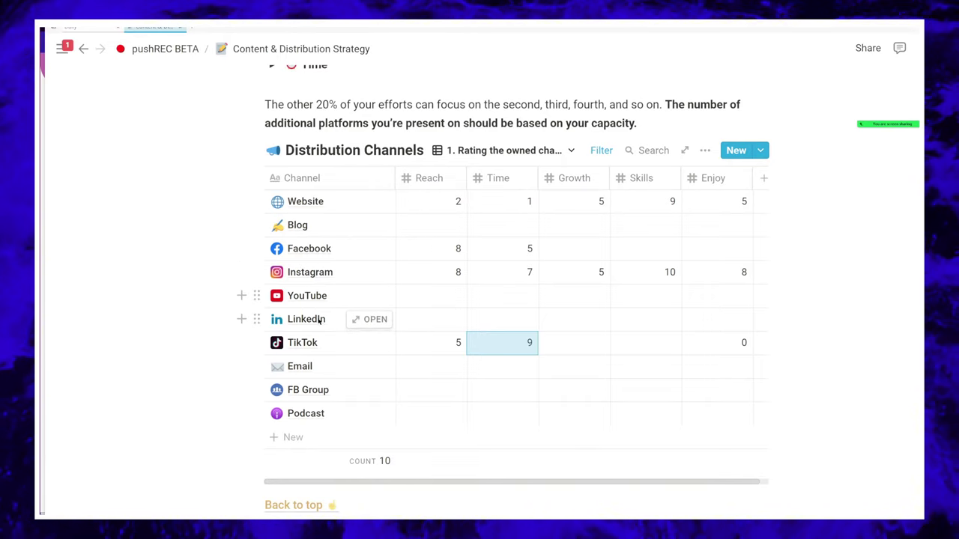
# - Collapse the Reach explanation, and expand the Time criterion to read its question before collapsing it
pyautogui.scroll(2, 661, 234)
pyautogui.scroll(1, 653, 229)
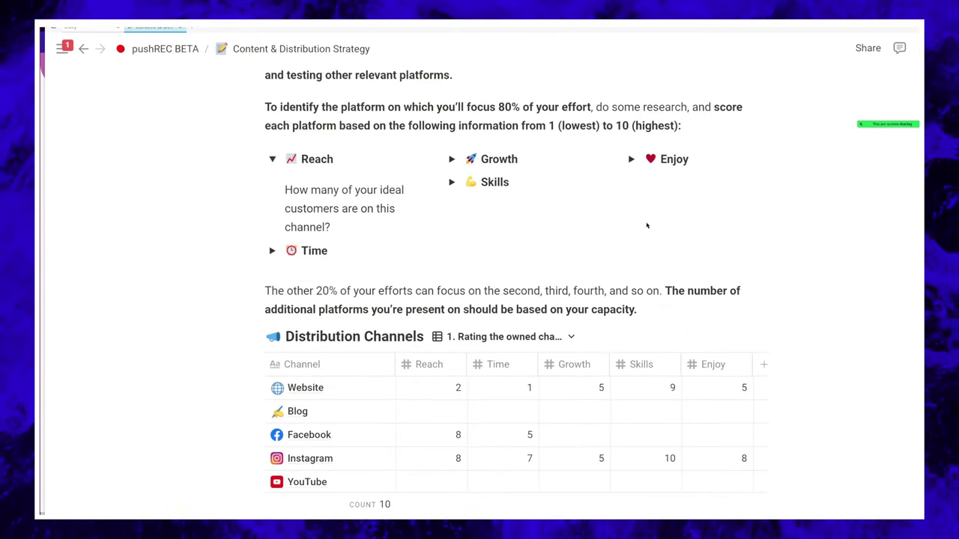
pyautogui.click(272, 160)
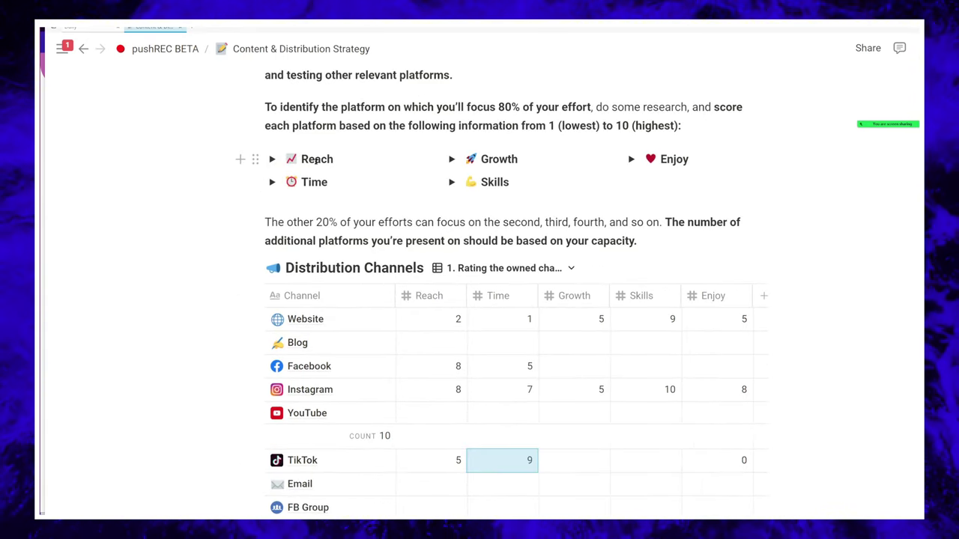
pyautogui.doubleClick(316, 160)
pyautogui.click(272, 182)
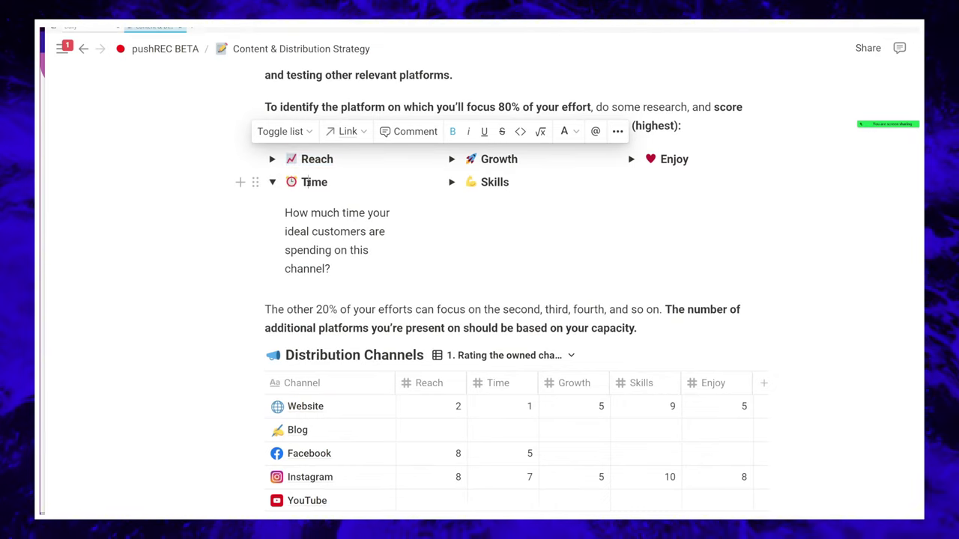
pyautogui.moveTo(329, 221); pyautogui.dragTo(415, 261)
pyautogui.click(275, 193)
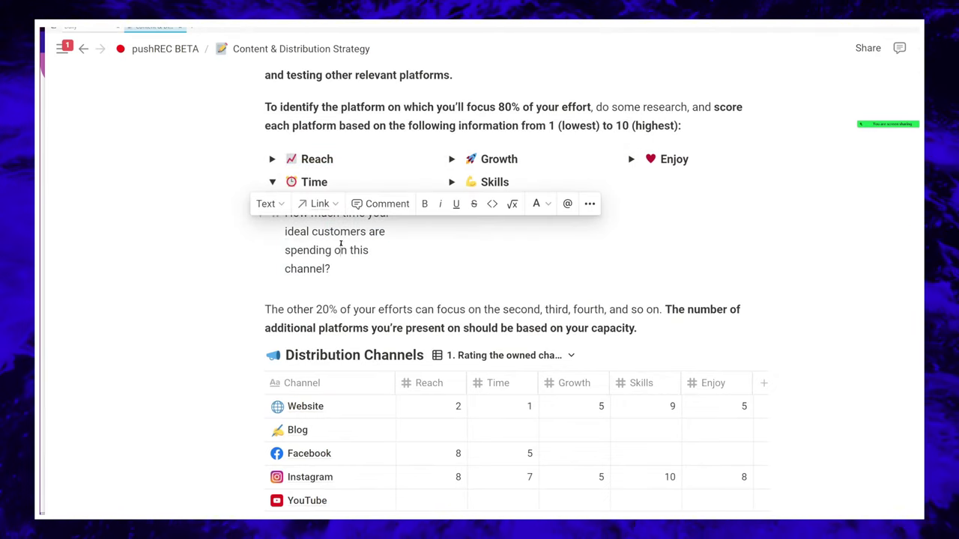
pyautogui.click(274, 182)
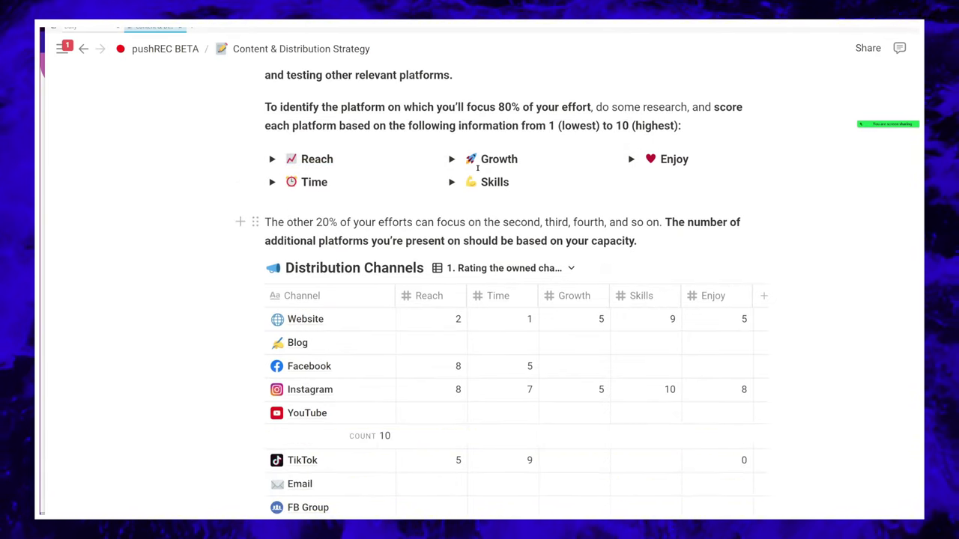
# - Read the question under the Growth criterion, collapse it, and expand Skills to read its question
pyautogui.click(452, 160)
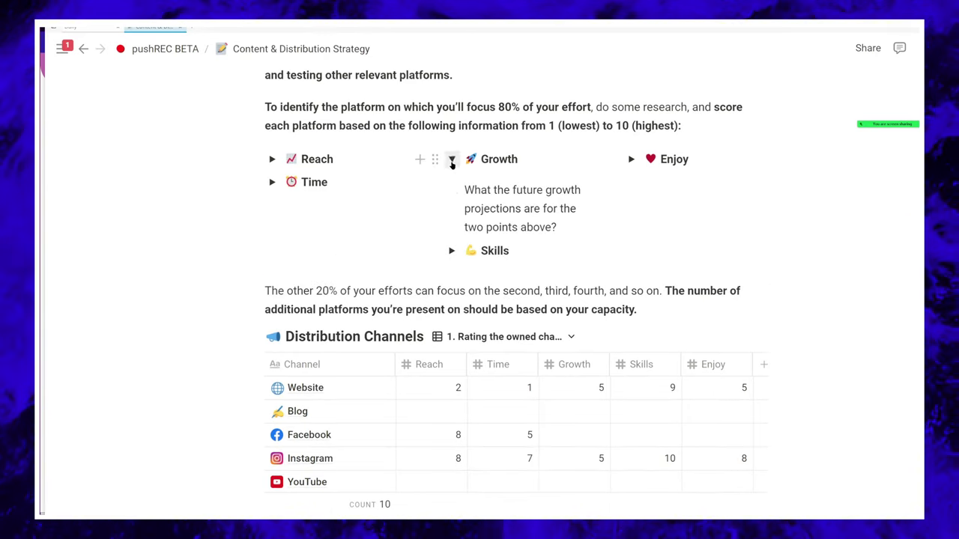
pyautogui.tripleClick(507, 192)
pyautogui.click(496, 180)
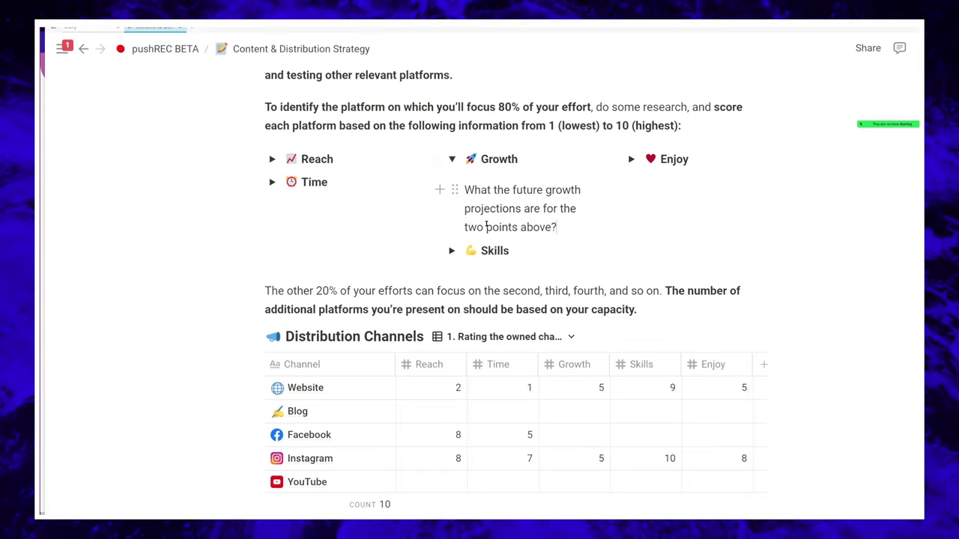
pyautogui.click(454, 160)
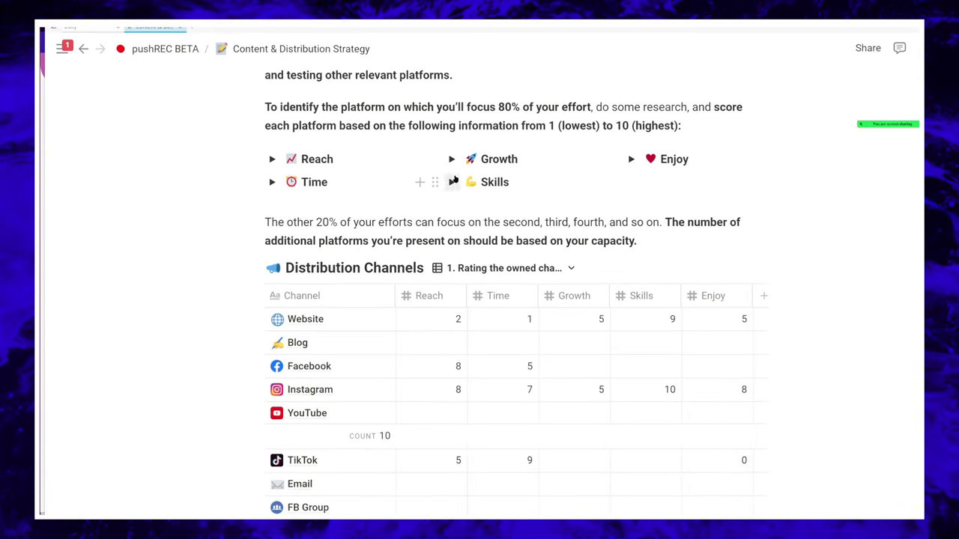
pyautogui.click(452, 183)
pyautogui.moveTo(563, 222); pyautogui.dragTo(543, 249)
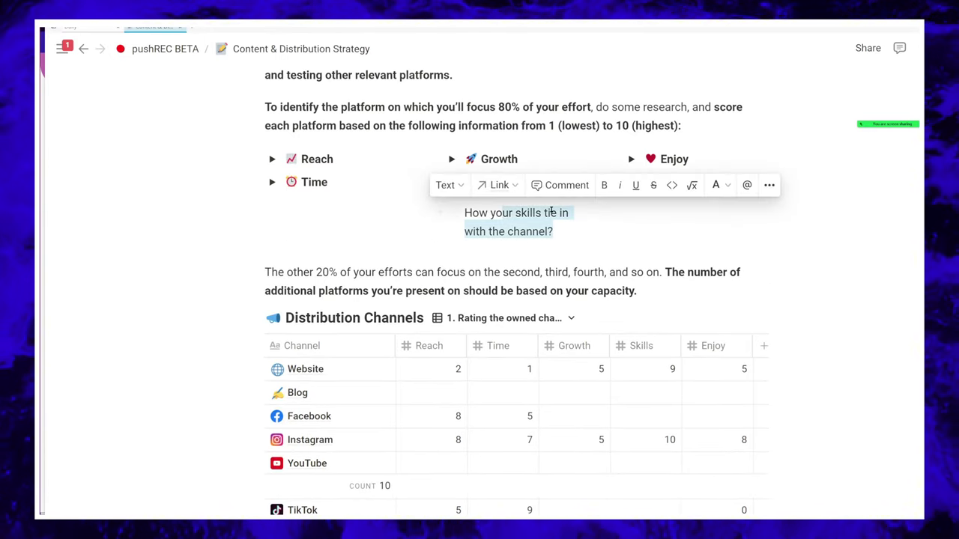
pyautogui.click(550, 212)
# - In the Distribution Channels table, set the Reach rating to 10 for Blog and 5 for YouTube
pyautogui.scroll(-3, 445, 267)
pyautogui.scroll(2, 336, 257)
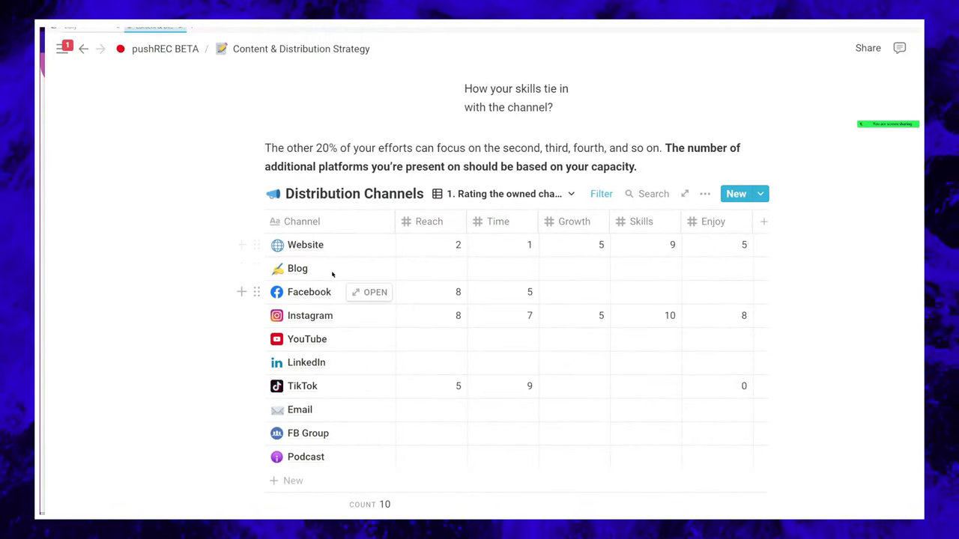
pyautogui.click(458, 271)
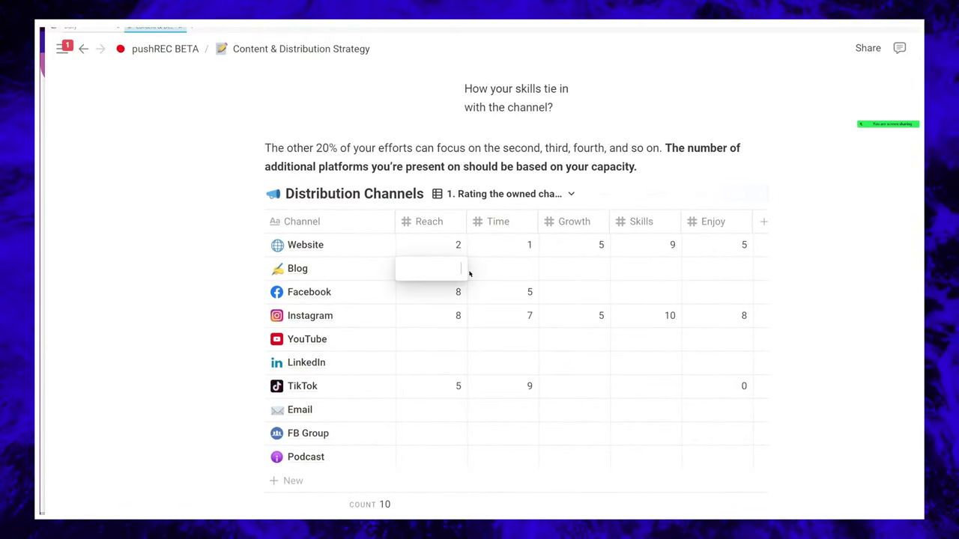
pyautogui.write('10')
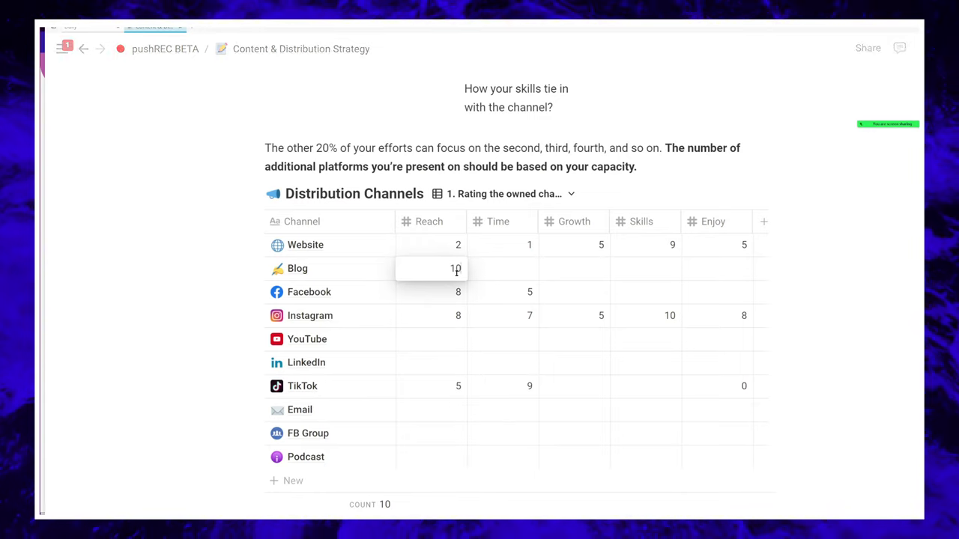
pyautogui.press('Return')
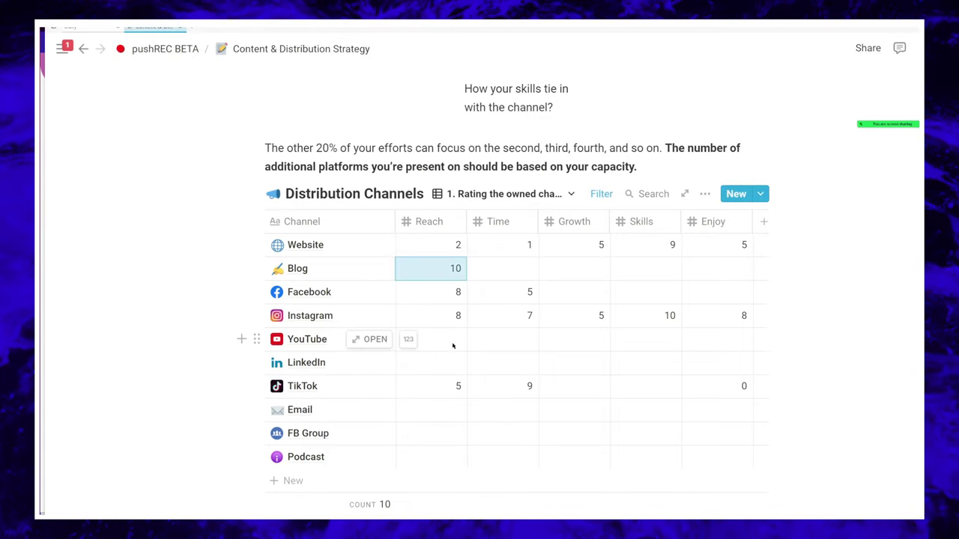
pyautogui.click(452, 343)
pyautogui.write('5')
pyautogui.press('Return')
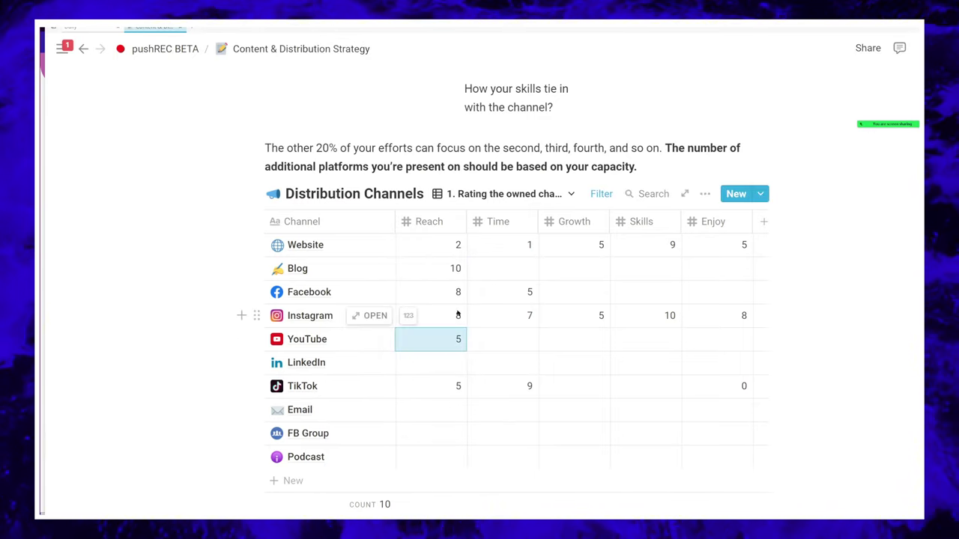
# - Change the Reach rating to 7 for Instagram and 5 for Facebook
pyautogui.click(459, 317)
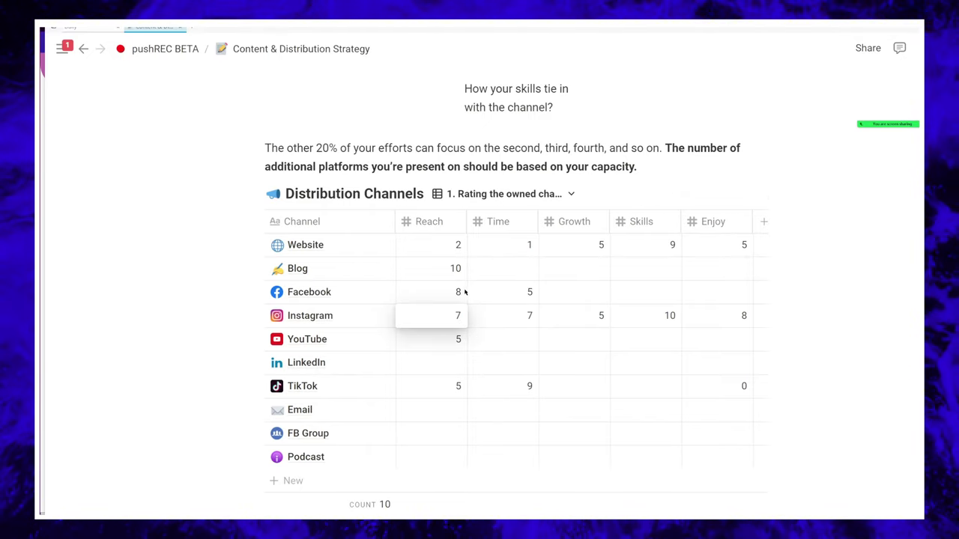
pyautogui.press('Return')
pyautogui.click(464, 292)
pyautogui.press('Return')
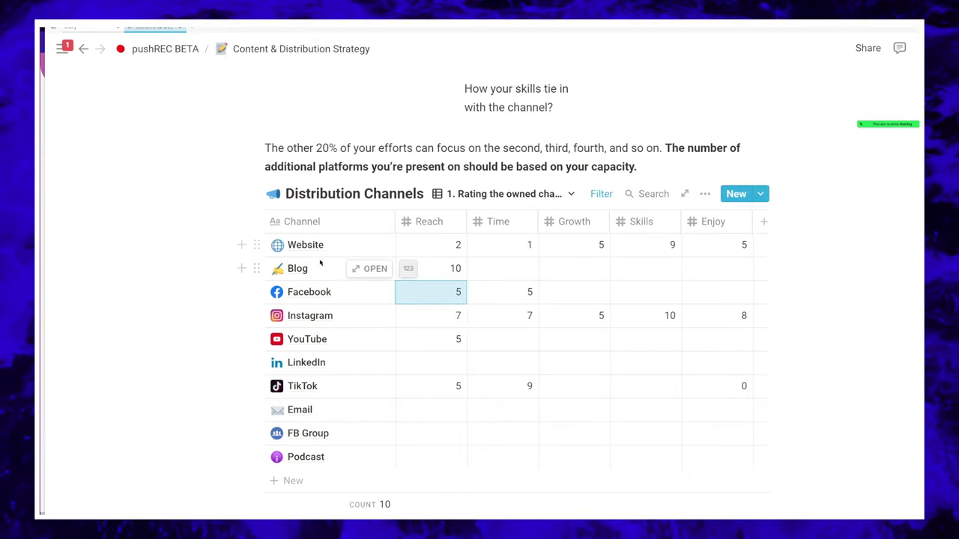
# - Compare the Blog and YouTube rows and their Reach ratings without changing any value
pyautogui.click(448, 271)
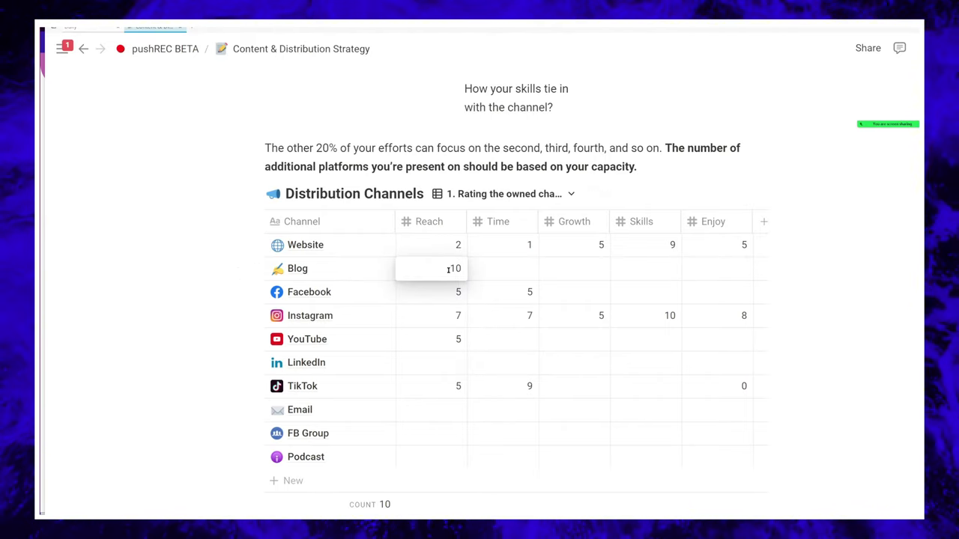
pyautogui.rightClick(449, 270)
pyautogui.click(348, 343)
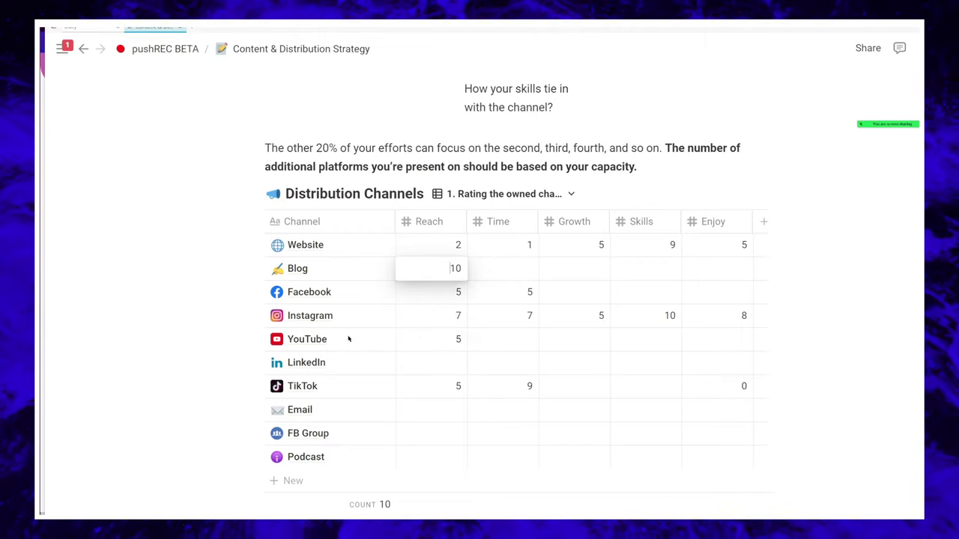
pyautogui.press('Escape')
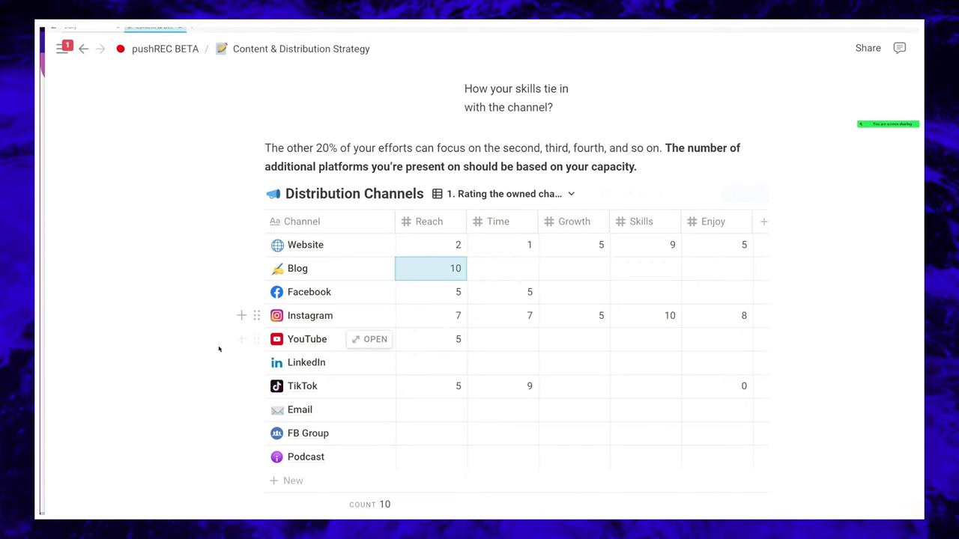
pyautogui.moveTo(210, 338); pyautogui.dragTo(430, 338)
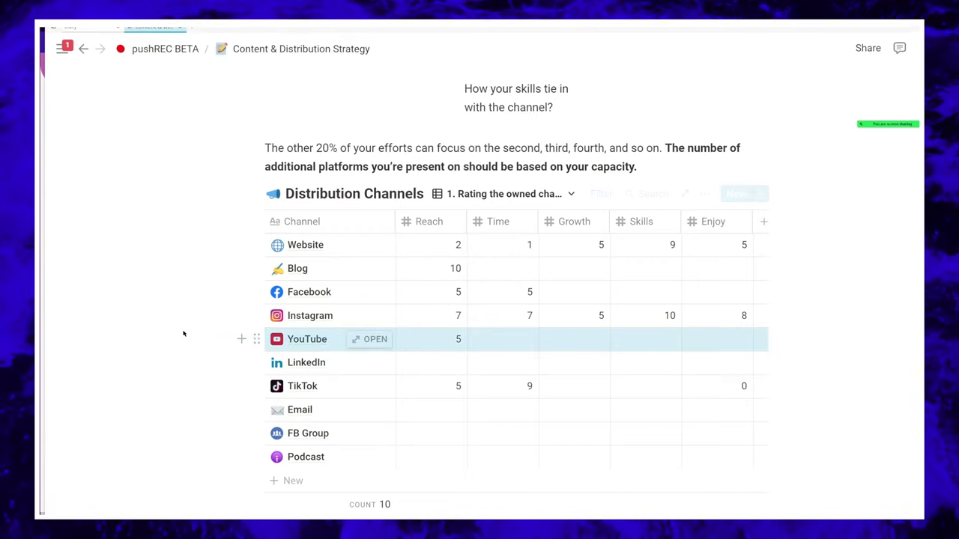
pyautogui.moveTo(183, 273); pyautogui.dragTo(375, 273)
pyautogui.click(435, 274)
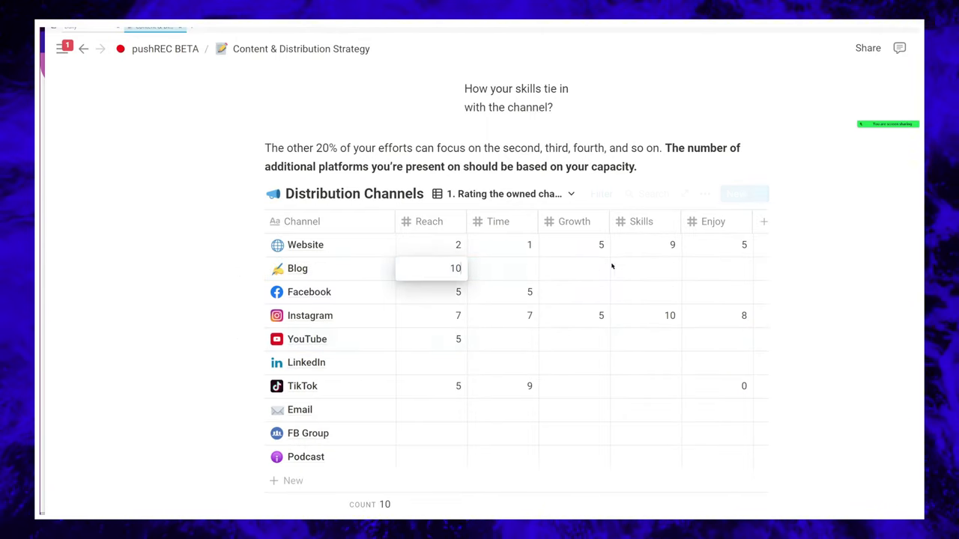
pyautogui.press('Escape')
# - Set the Skills rating for the Blog channel to 2
pyautogui.click(632, 273)
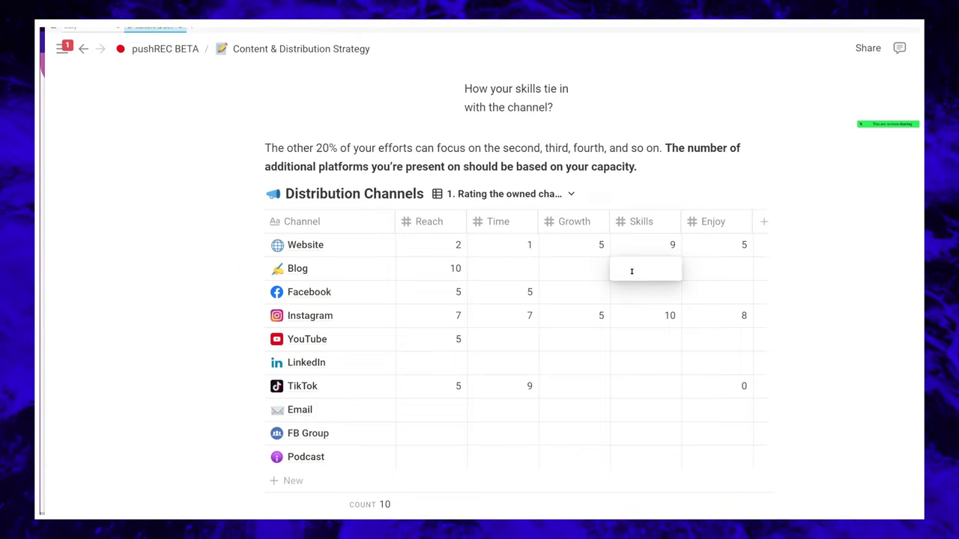
pyautogui.write('2')
pyautogui.press('Escape')
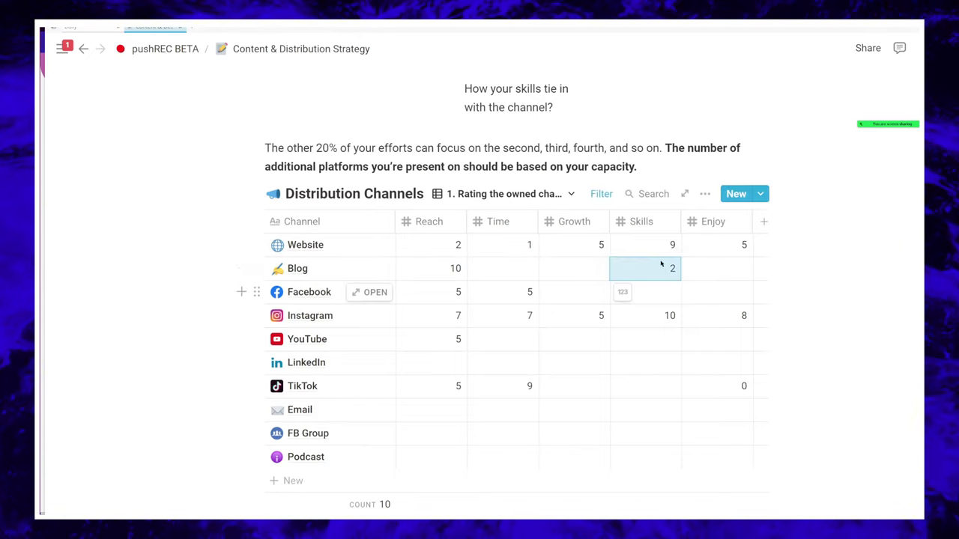
# - Collapse the Skills explanation, expand Enjoy to read its question, and review the guidance on splitting effort 80/20 between platforms
pyautogui.scroll(3, 440, 196)
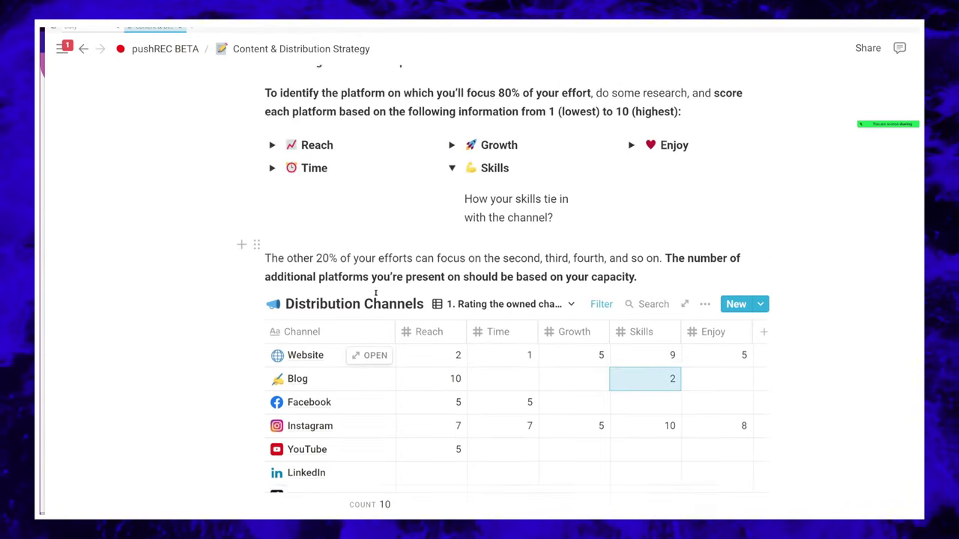
pyautogui.click(451, 182)
pyautogui.click(631, 159)
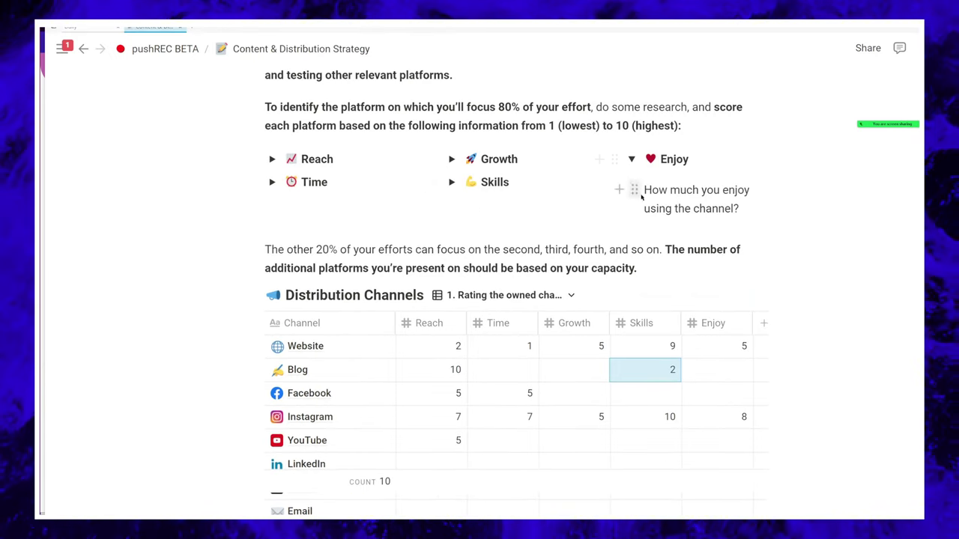
pyautogui.scroll(5, 417, 250)
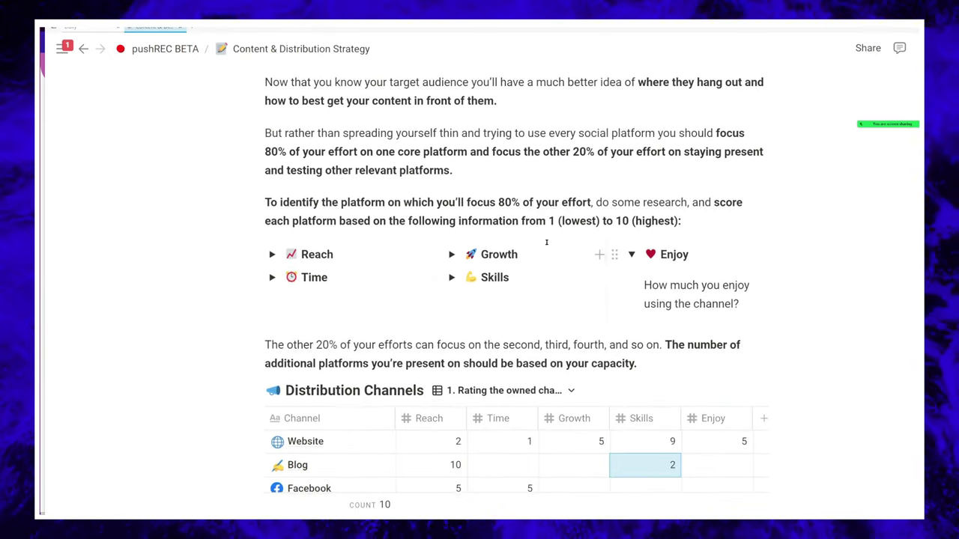
pyautogui.scroll(2, 392, 252)
pyautogui.scroll(-7, 409, 238)
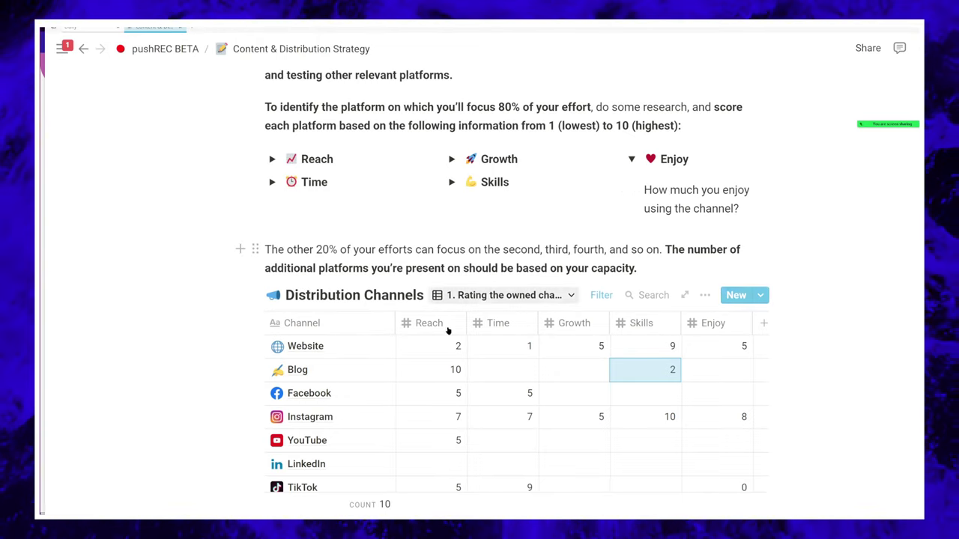
# - Look across the rating columns and open the list of views for the Distribution Channels table
pyautogui.hscroll(1, 583, 346)
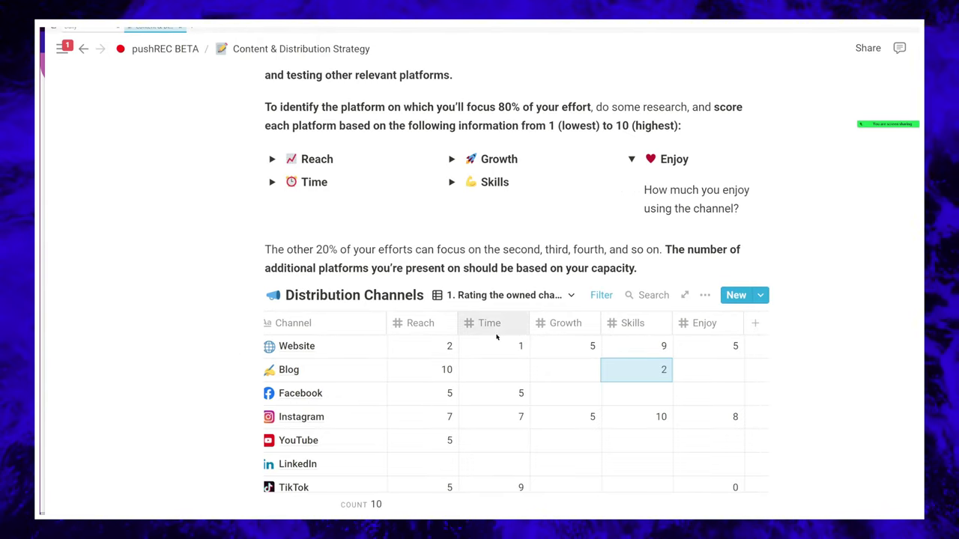
pyautogui.hscroll(-1, 505, 337)
pyautogui.click(494, 295)
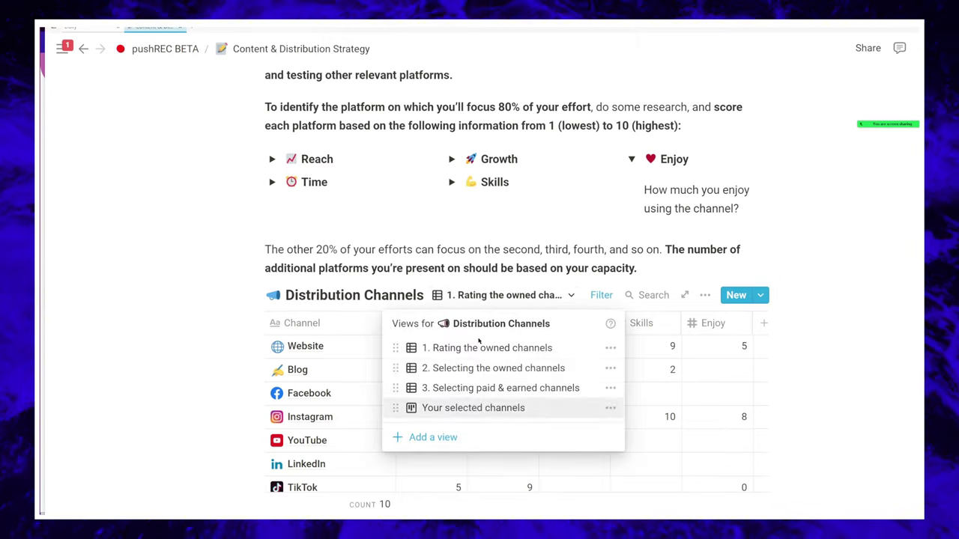
# - Show the "2. Selecting the owned channels" view of Distribution Channels and clear all ticked Existing? boxes
pyautogui.click(425, 368)
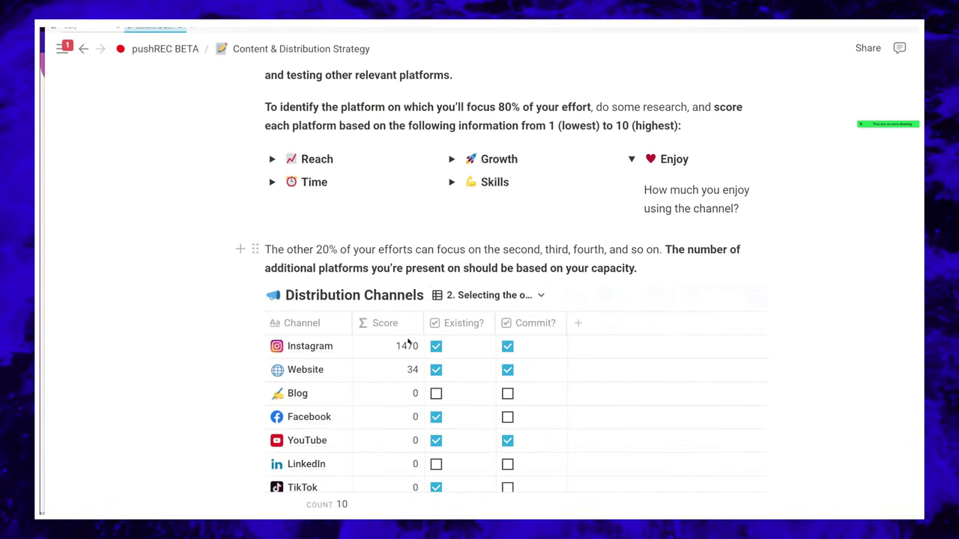
pyautogui.scroll(-3, 382, 352)
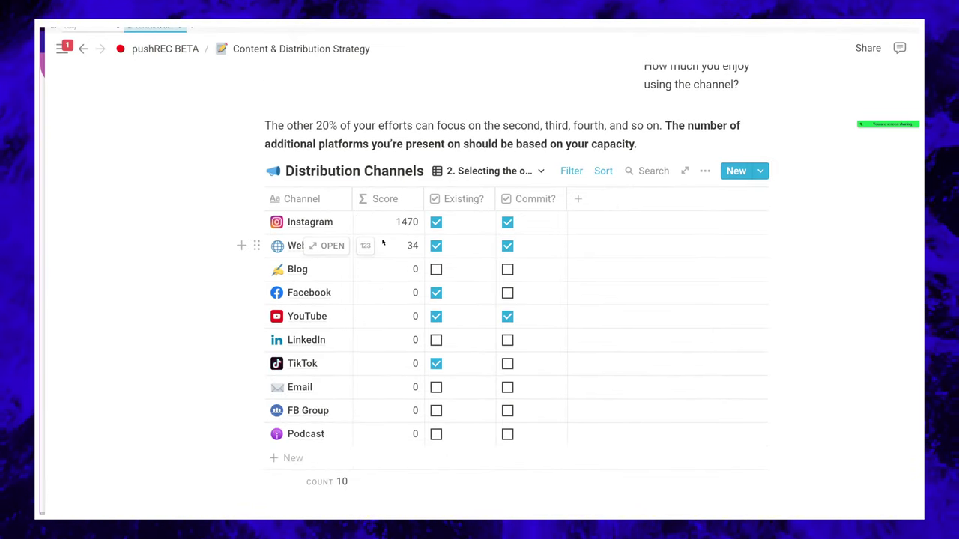
pyautogui.click(436, 245)
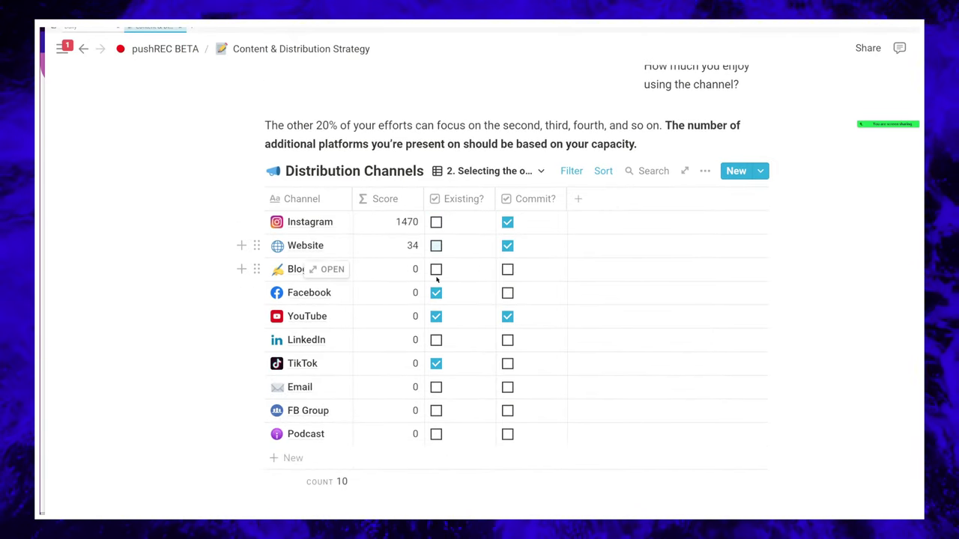
pyautogui.click(436, 292)
pyautogui.click(436, 316)
pyautogui.click(437, 363)
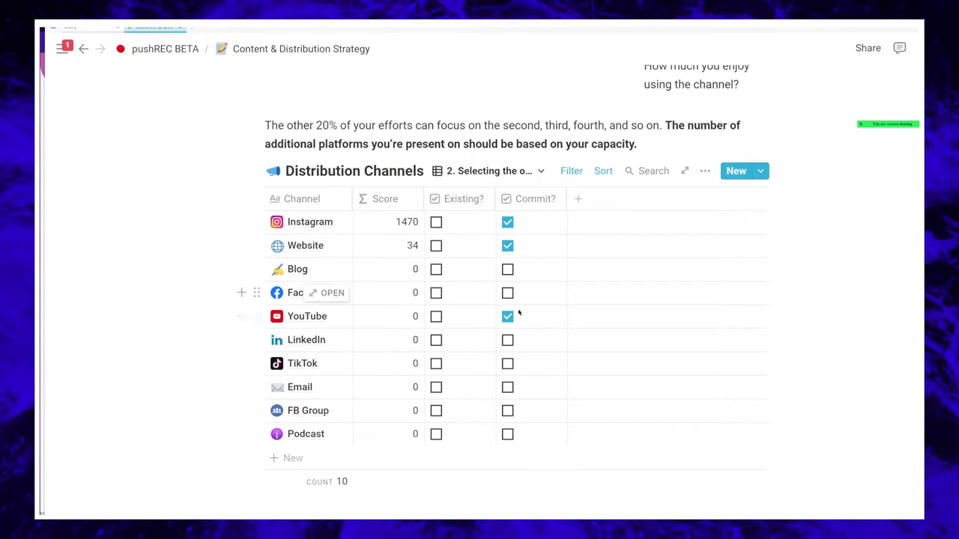
# - Clear the Commit? boxes for YouTube, Website and Instagram
pyautogui.click(507, 316)
pyautogui.click(507, 245)
pyautogui.click(508, 222)
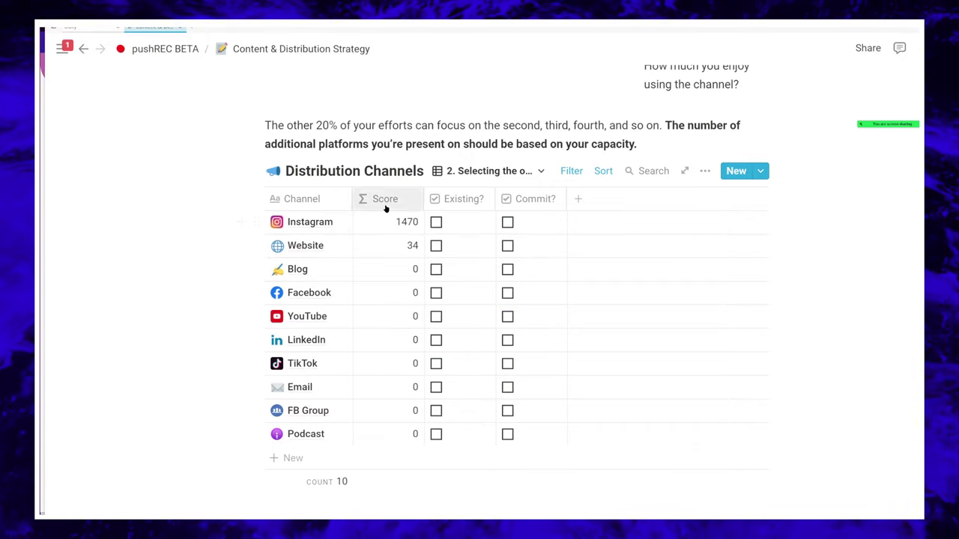
# - Mark Instagram, Website, Blog, Facebook, YouTube, LinkedIn and TikTok as existing channels
pyautogui.click(436, 222)
pyautogui.click(437, 245)
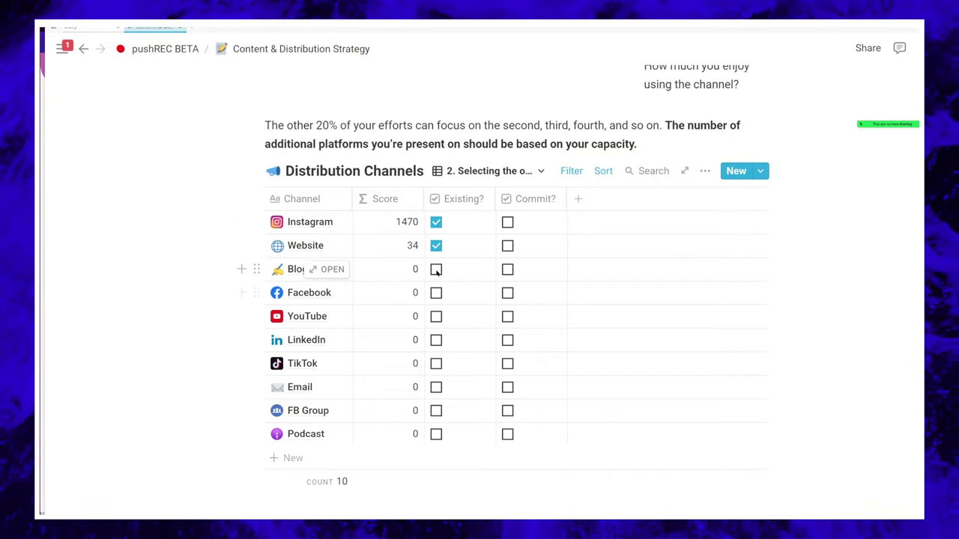
pyautogui.click(436, 269)
pyautogui.click(436, 292)
pyautogui.click(436, 316)
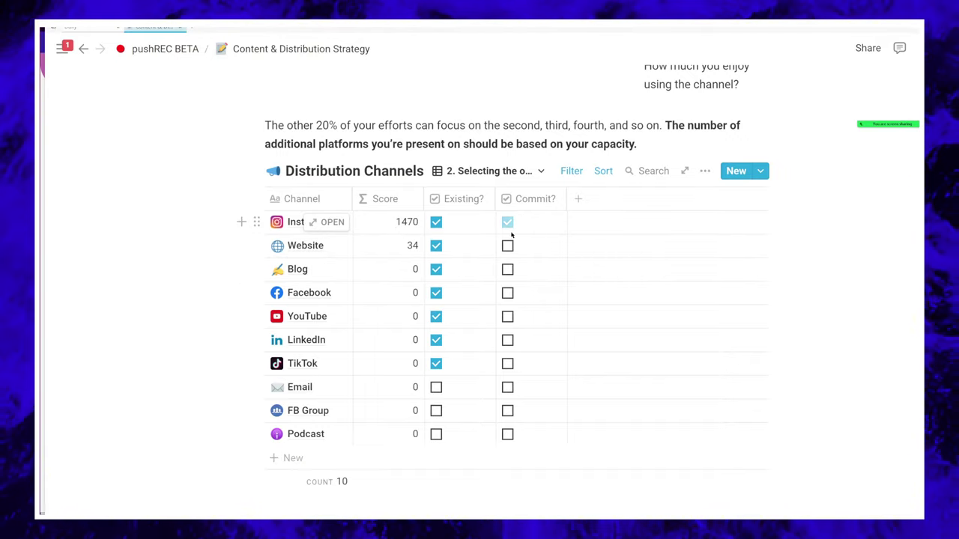
# - Tick Commit? for Instagram, Facebook, YouTube and LinkedIn
pyautogui.click(508, 293)
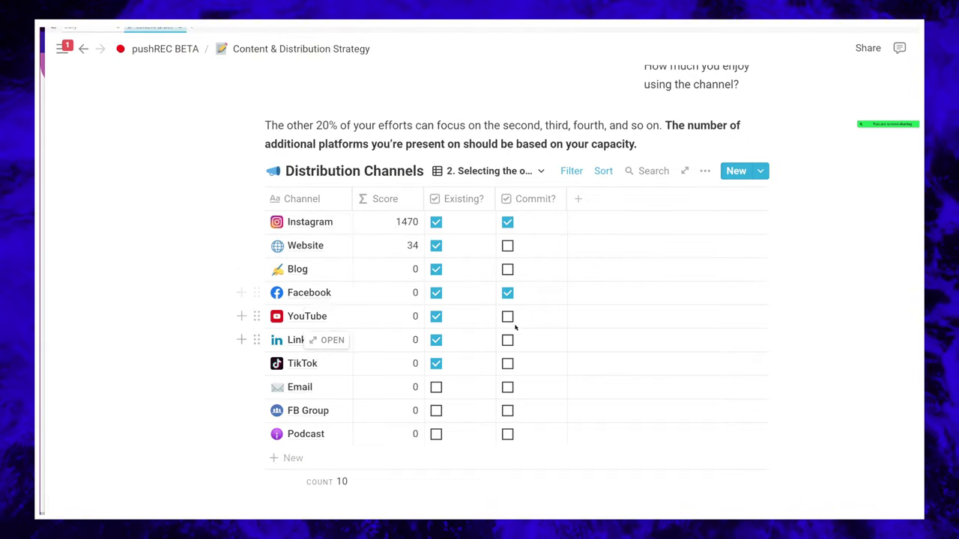
pyautogui.click(507, 316)
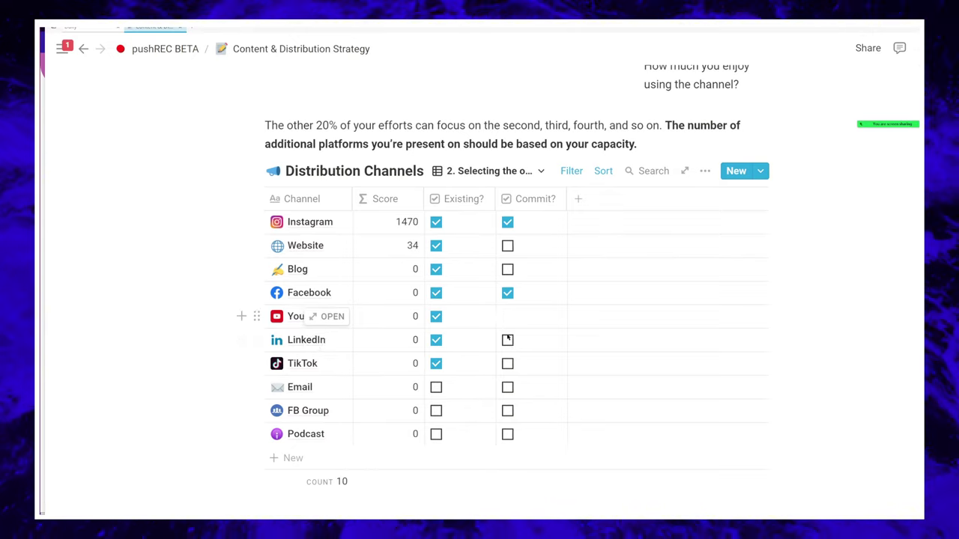
pyautogui.click(507, 340)
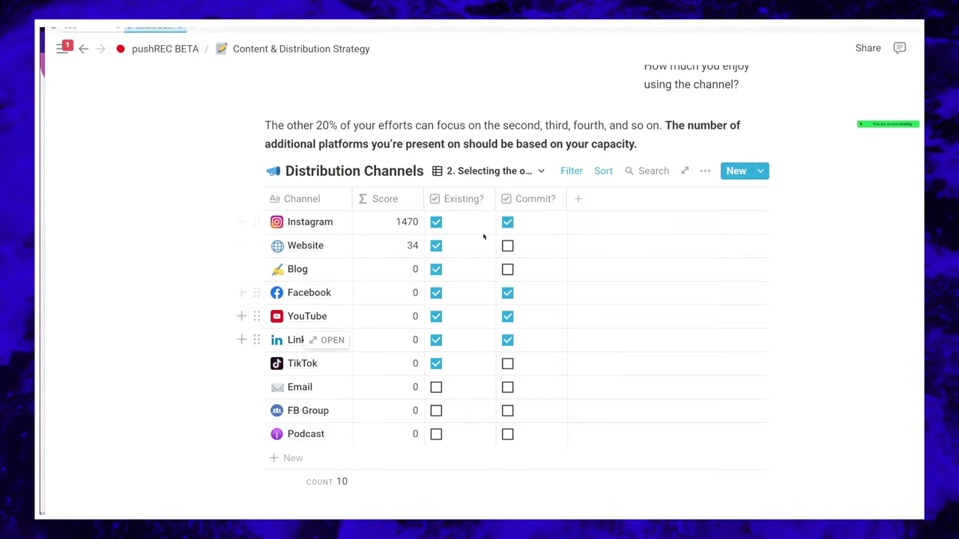
# - Show the "3. Selecting paid & earned channels" view and review which channels are existing and committed
pyautogui.click(476, 174)
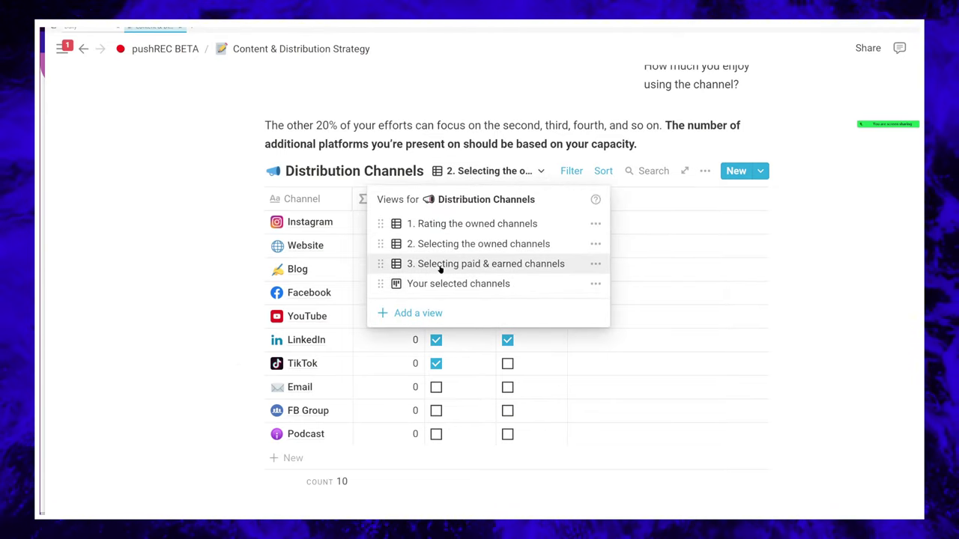
pyautogui.click(469, 265)
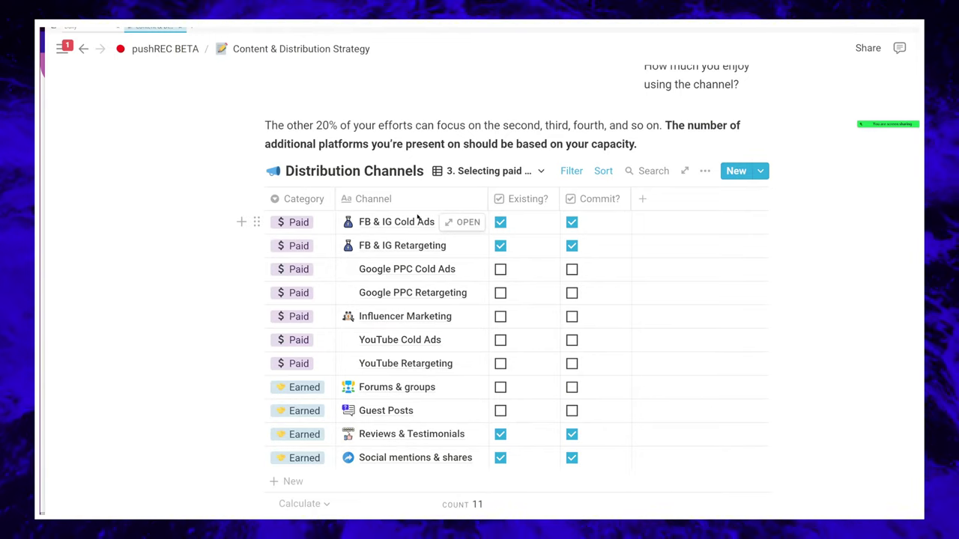
pyautogui.scroll(-3, 407, 217)
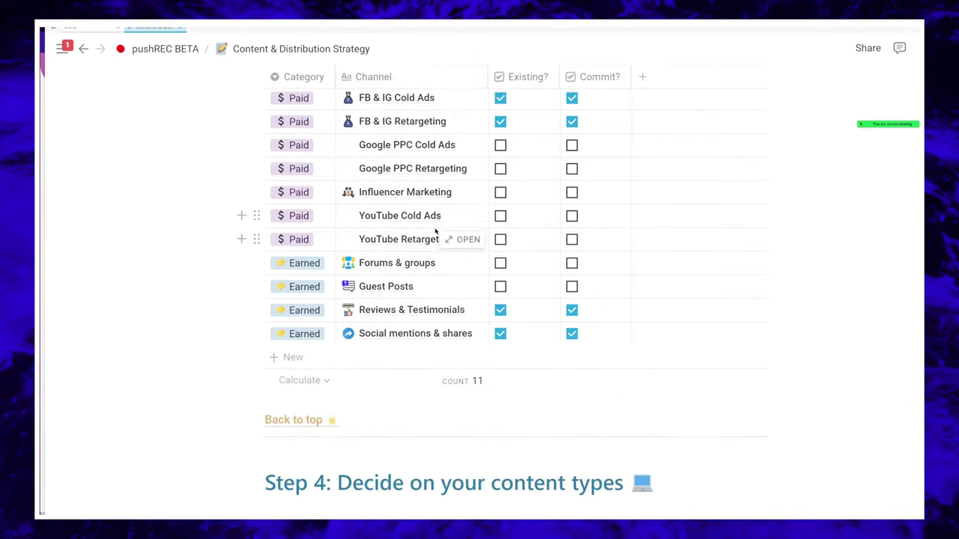
pyautogui.scroll(2, 408, 225)
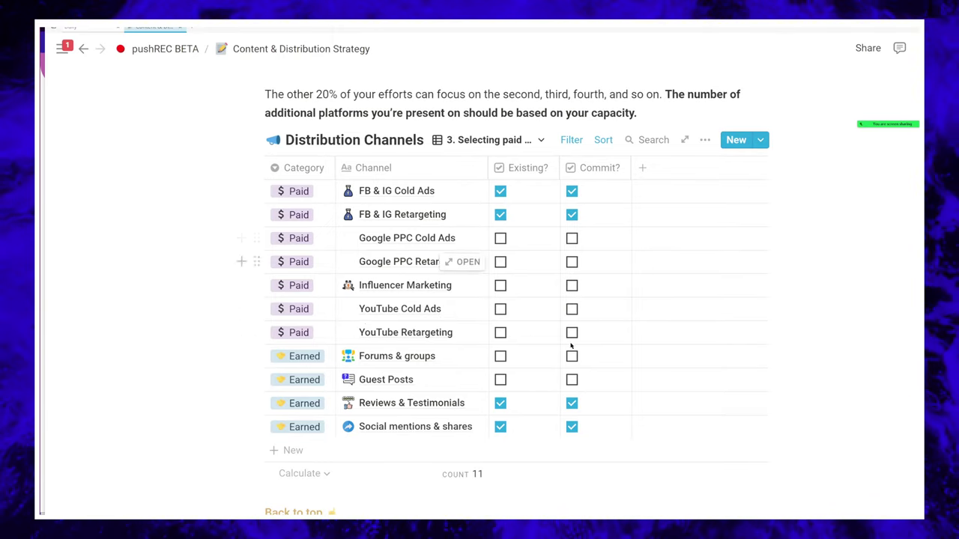
# - Switch Distribution Channels to the "Your selected channels" board and review the owned, paid and earned channels
pyautogui.click(475, 139)
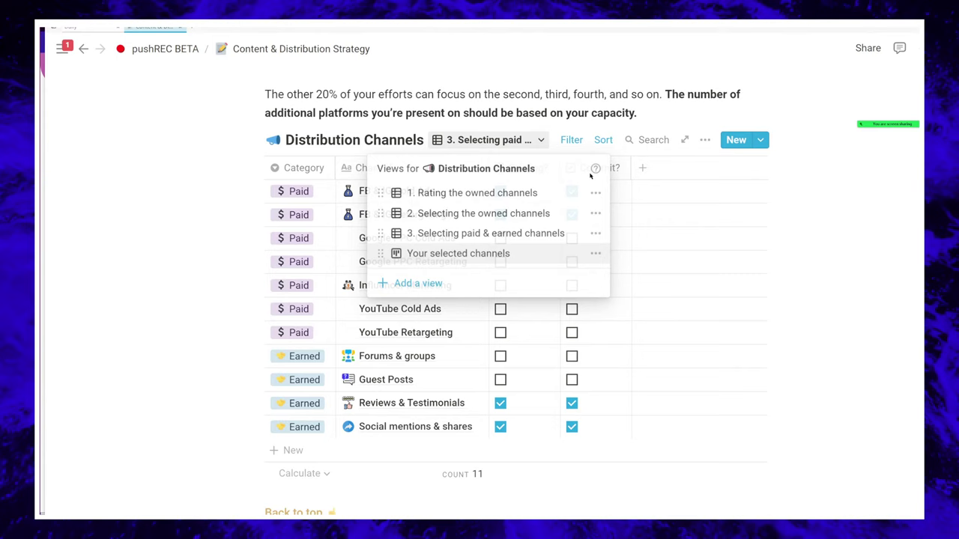
pyautogui.click(469, 251)
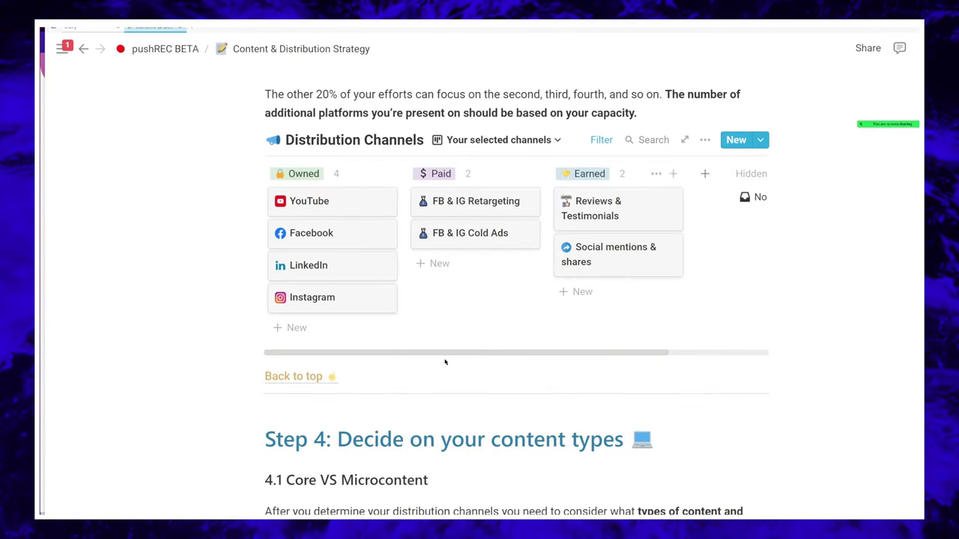
pyautogui.moveTo(409, 355); pyautogui.dragTo(361, 340)
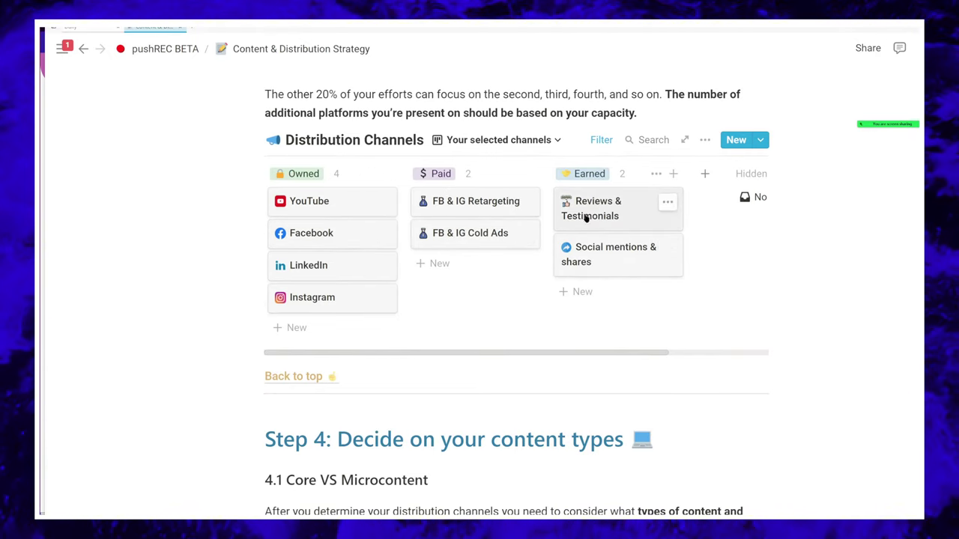
pyautogui.scroll(3, 348, 251)
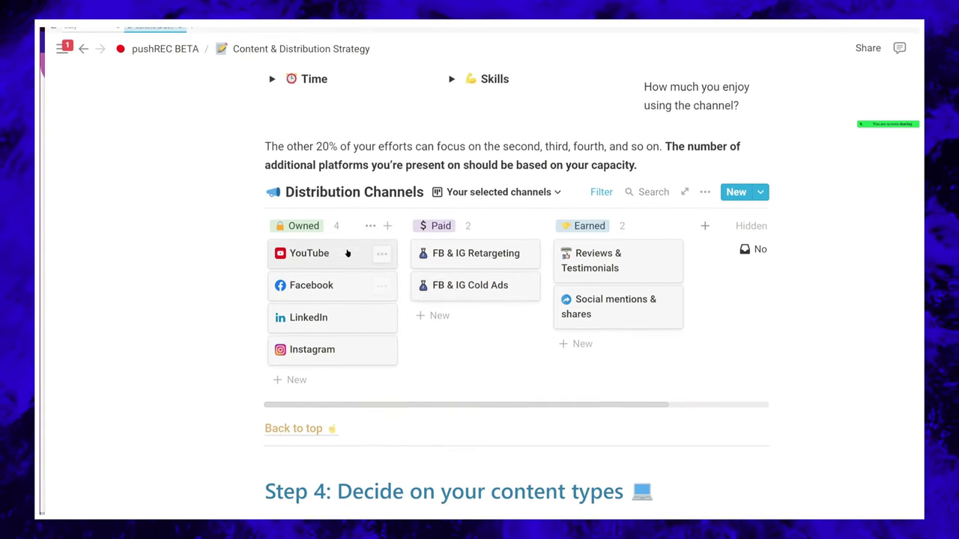
# - Switch to the 2021 Q4 Training board in Miro and bring up the Content Distribution Strategy diagram
pyautogui.hotkey('alt', 'Tab')
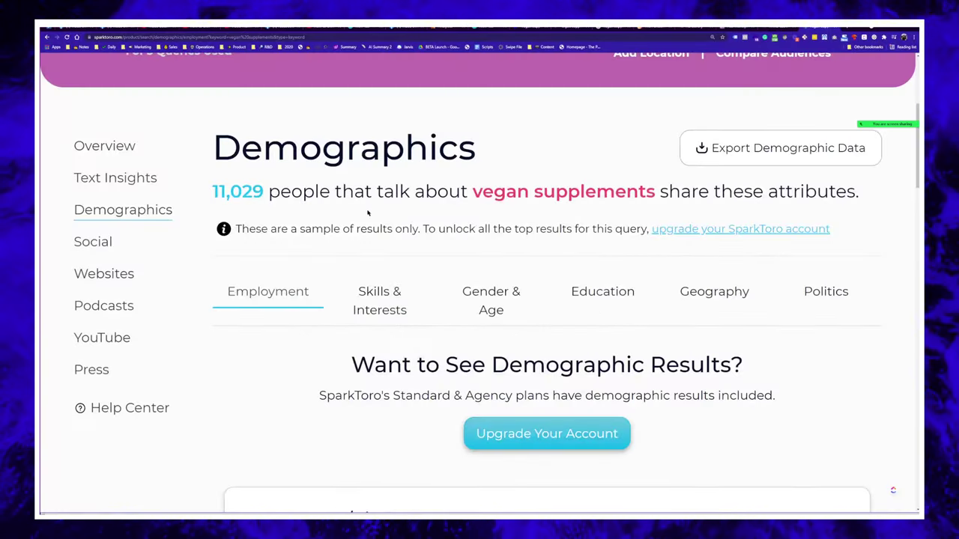
pyautogui.hotkey('alt', 'Tab')
pyautogui.click(771, 187)
pyautogui.scroll(-10, 769, 194)
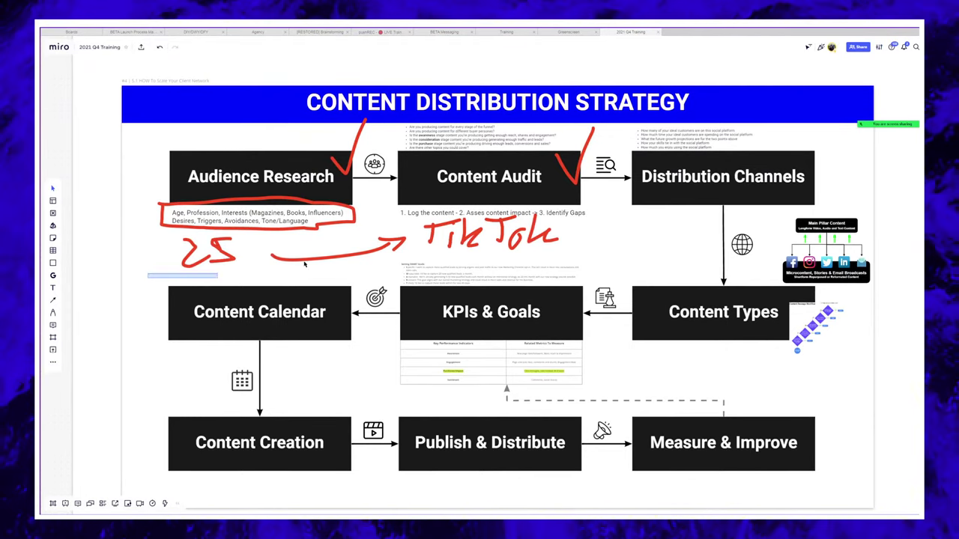
# - Delete all the red pen drawings around the Audience Research and Content Audit boxes, keeping the diagram's other objects
pyautogui.moveTo(147, 277); pyautogui.dragTo(642, 105)
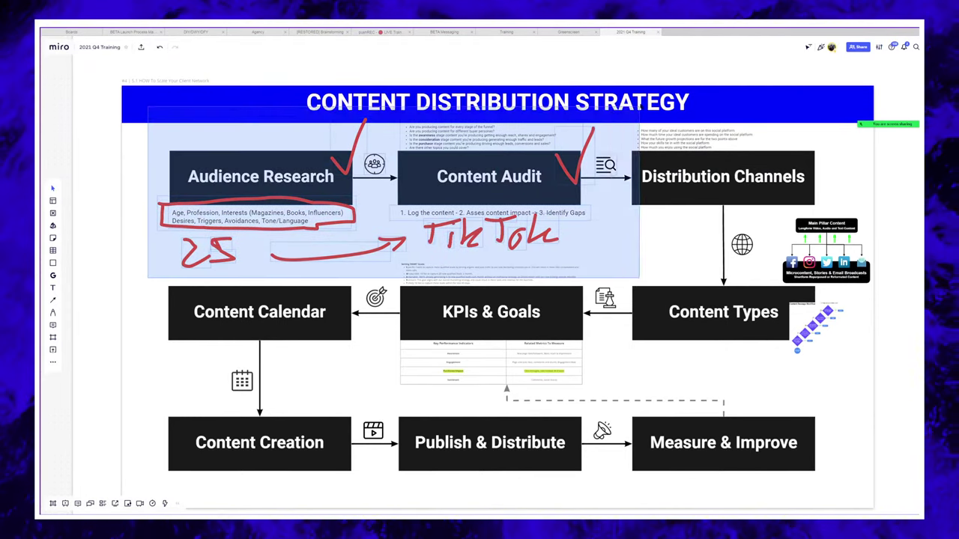
pyautogui.click(377, 92)
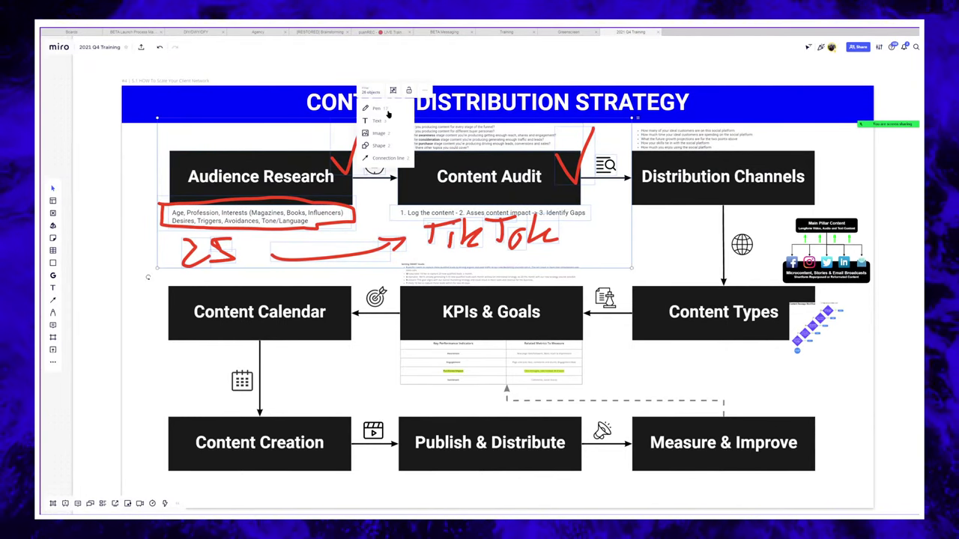
pyautogui.click(386, 111)
pyautogui.press('Delete')
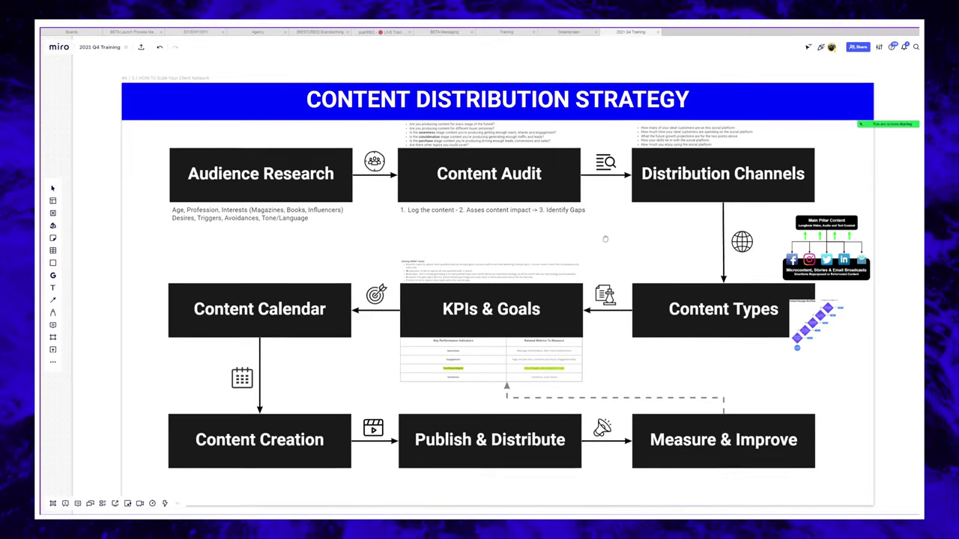
pyautogui.scroll(3, 622, 228)
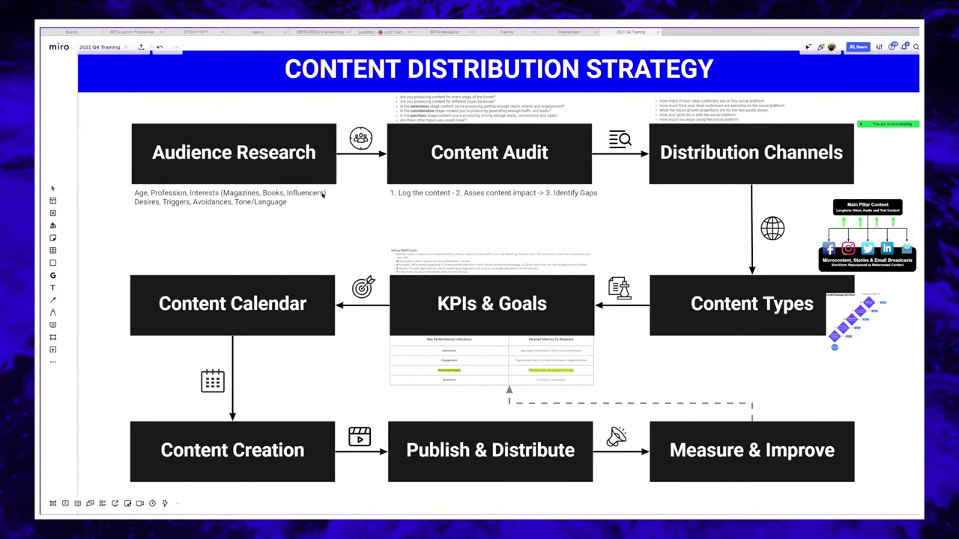
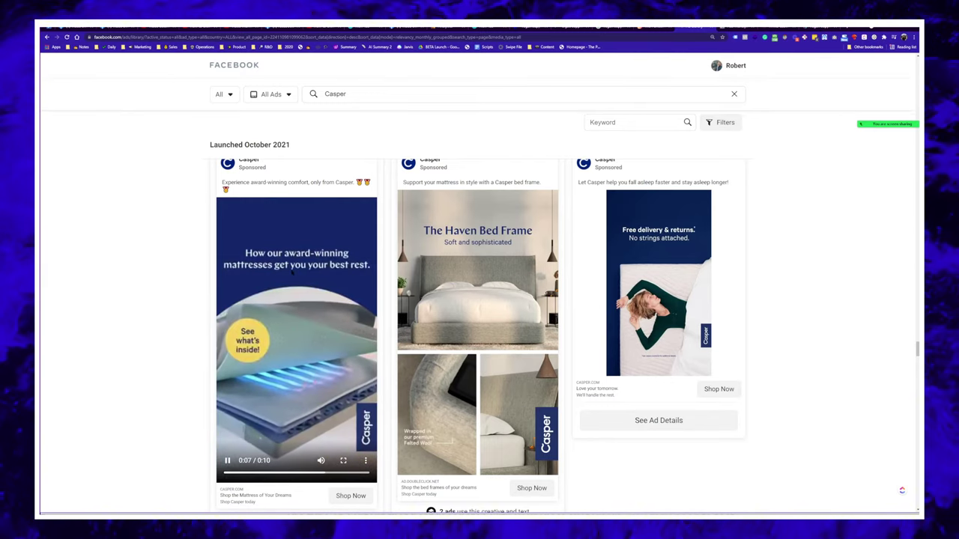
# - Examine Casper's ads launched in October 2021 in the Facebook ad library, playing the $61/mo. Affirm mattress video ad
pyautogui.scroll(-4, 389, 317)
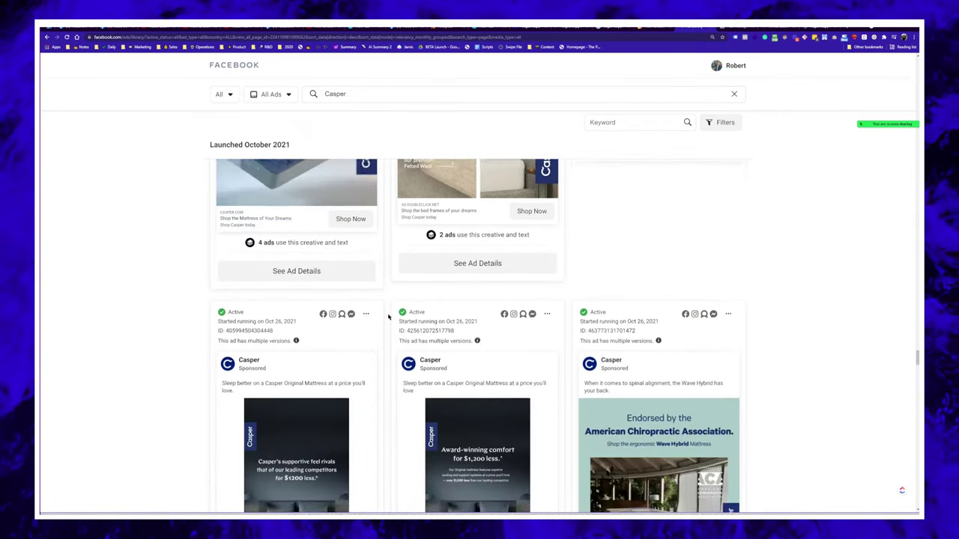
pyautogui.scroll(4, 388, 317)
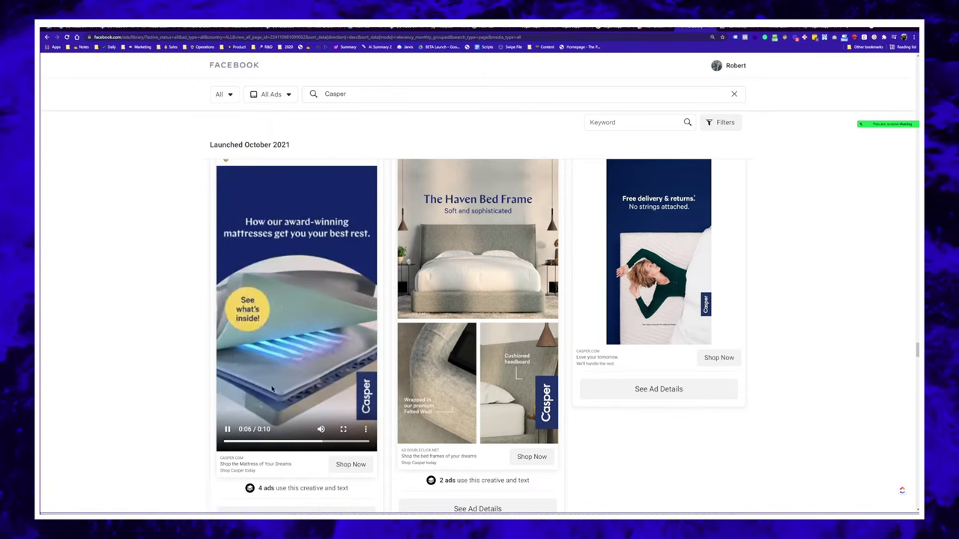
pyautogui.scroll(-12, 332, 342)
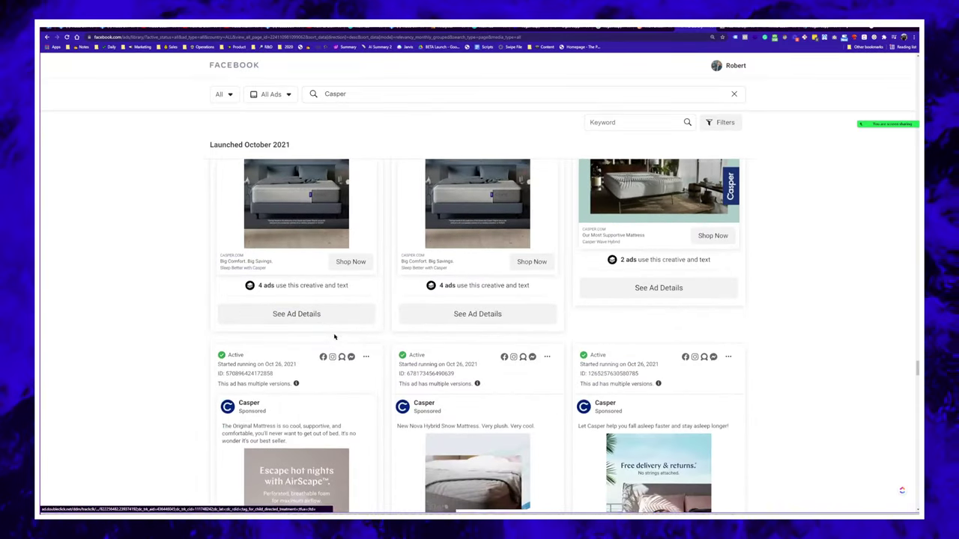
pyautogui.scroll(-12, 336, 333)
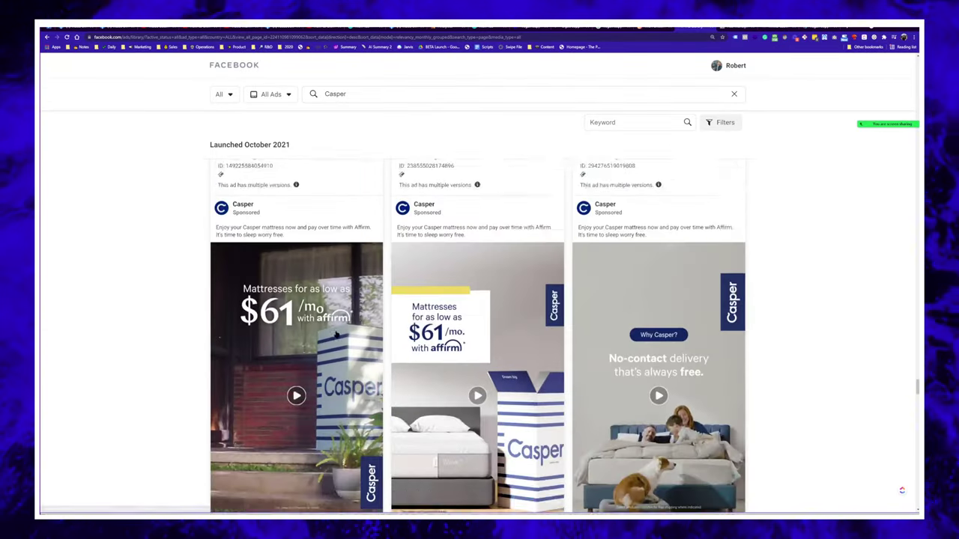
pyautogui.scroll(3, 337, 335)
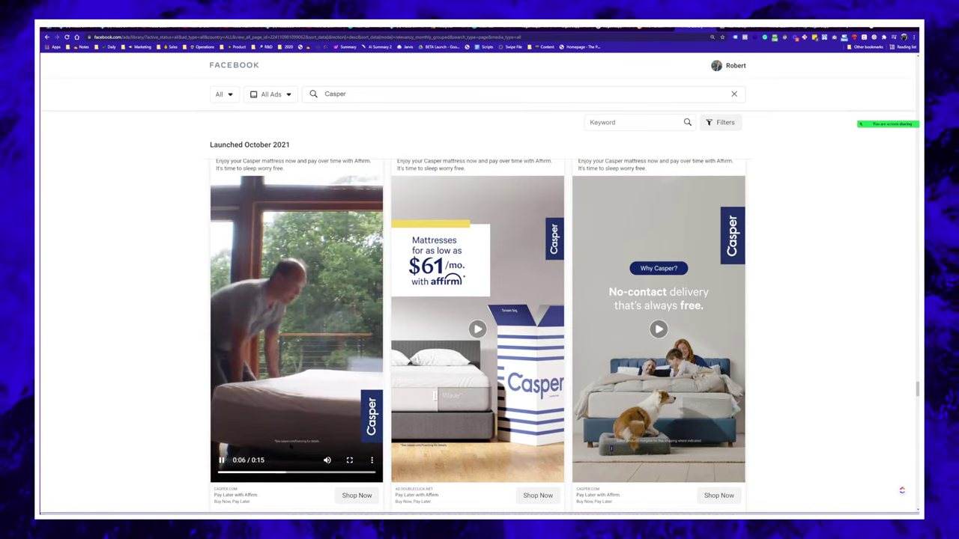
pyautogui.click(477, 329)
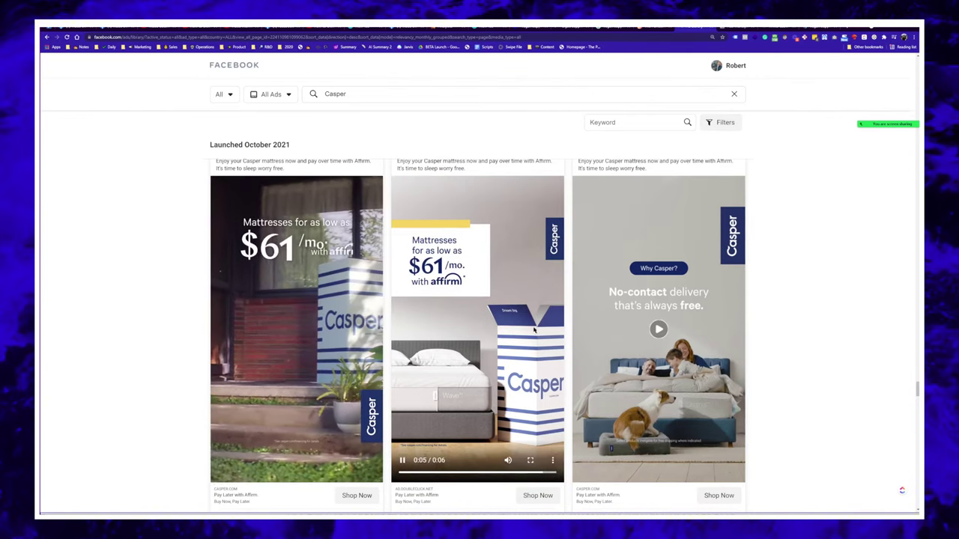
pyautogui.scroll(-2, 520, 344)
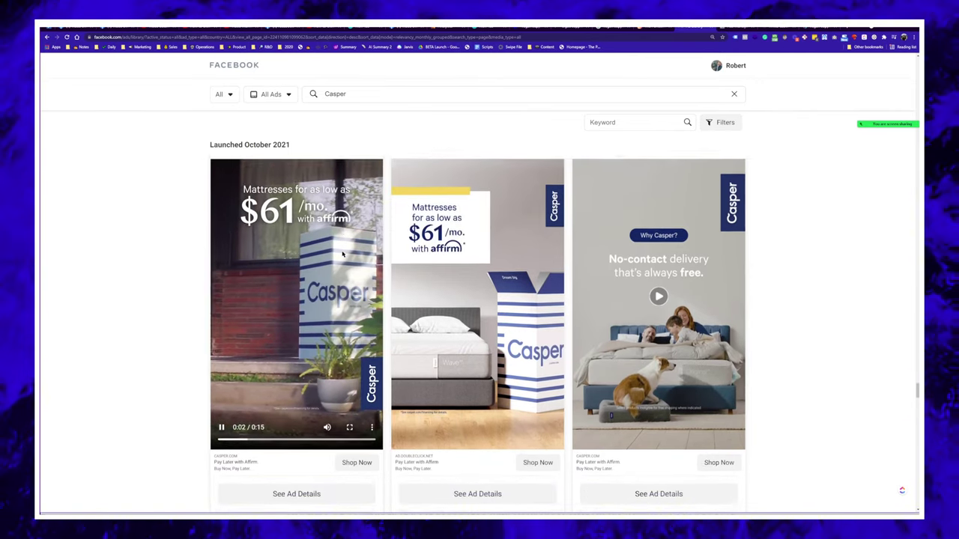
pyautogui.scroll(-10, 376, 215)
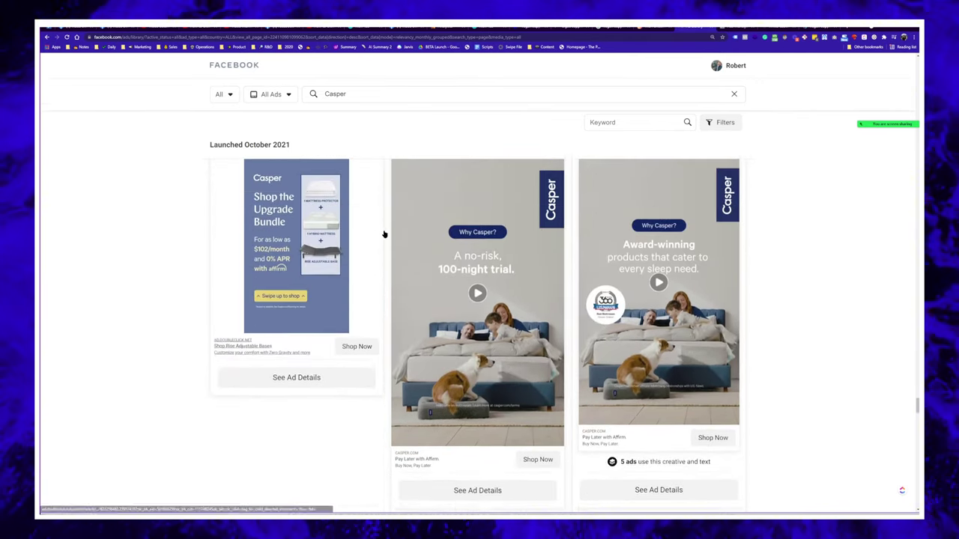
pyautogui.scroll(-4, 623, 303)
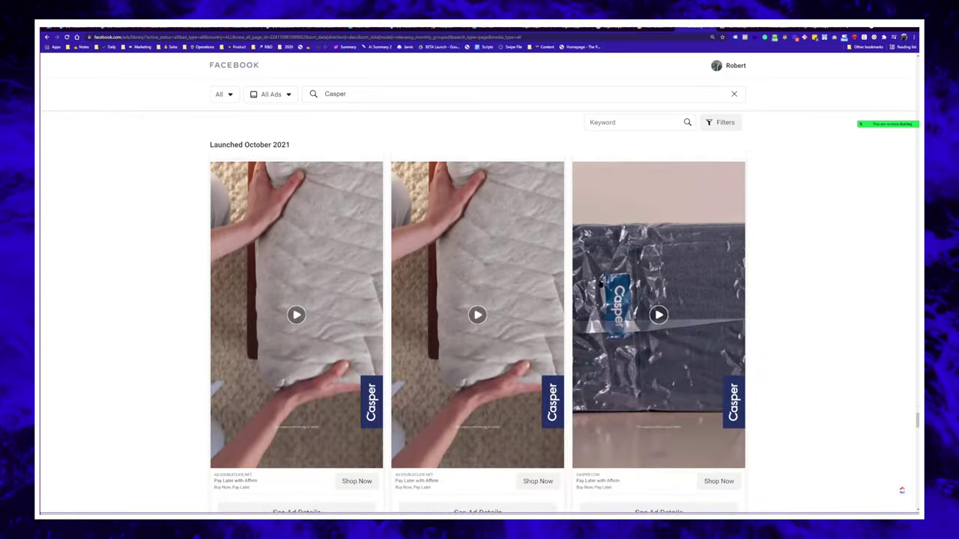
pyautogui.scroll(1, 540, 338)
pyautogui.scroll(-1, 536, 344)
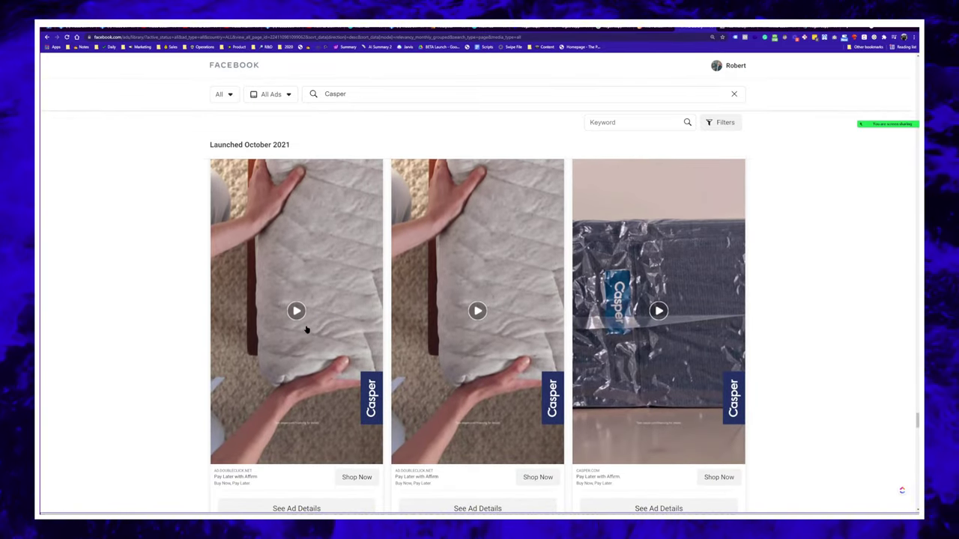
# - Examine more of Casper's October 2021 ads in the Facebook ad library, playing the Pay Later with Affirm video variants for comparison
pyautogui.scroll(1, 307, 326)
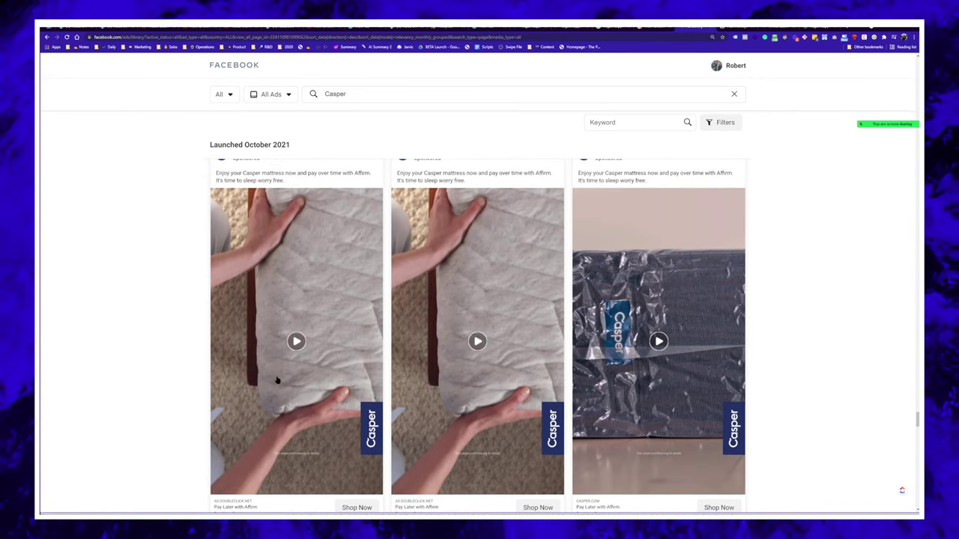
pyautogui.click(277, 340)
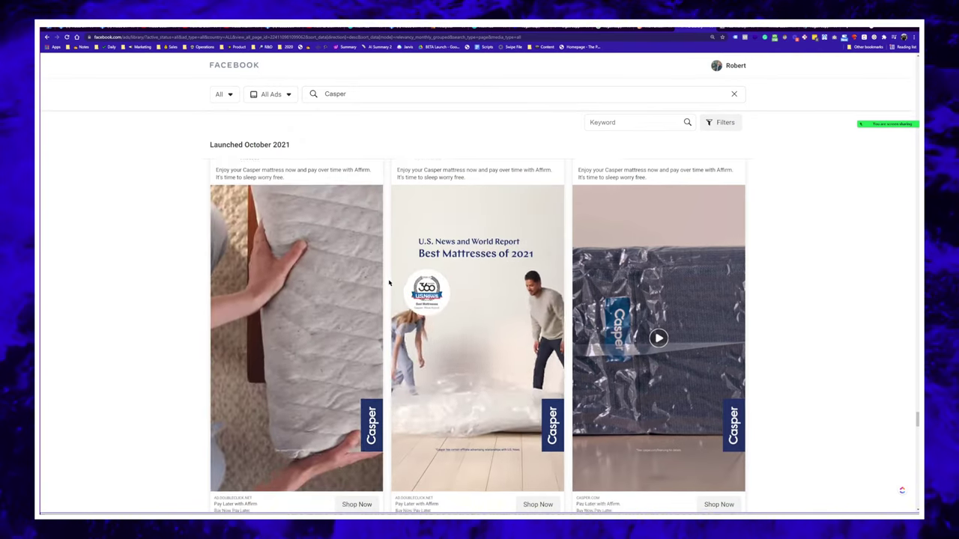
pyautogui.scroll(-2, 201, 289)
pyautogui.scroll(2, 394, 346)
pyautogui.scroll(-2, 385, 242)
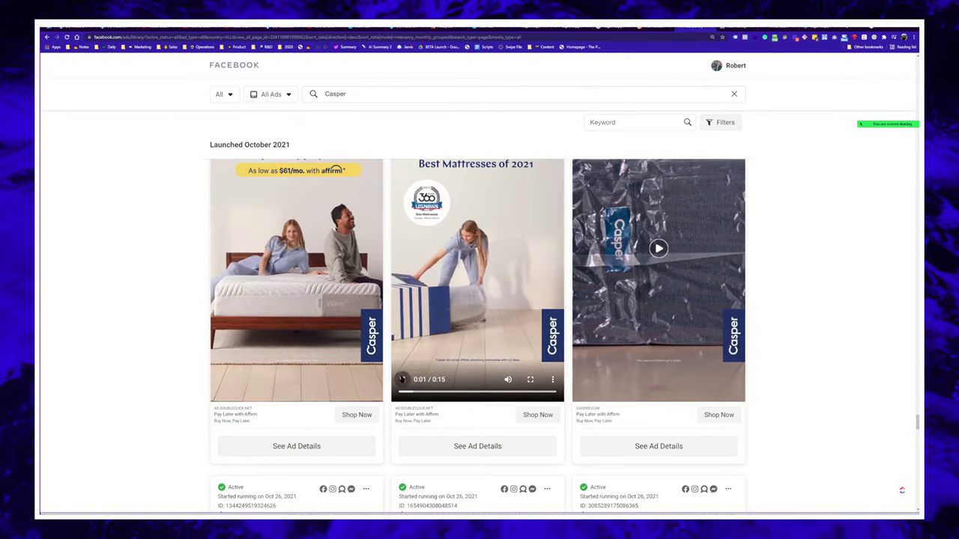
pyautogui.scroll(-6, 412, 306)
pyautogui.scroll(10, 395, 302)
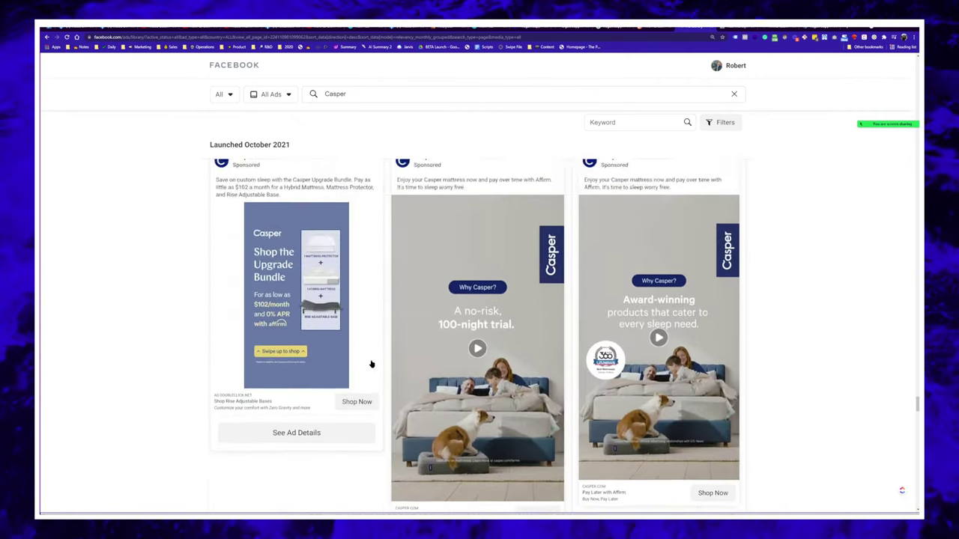
pyautogui.scroll(-2, 296, 478)
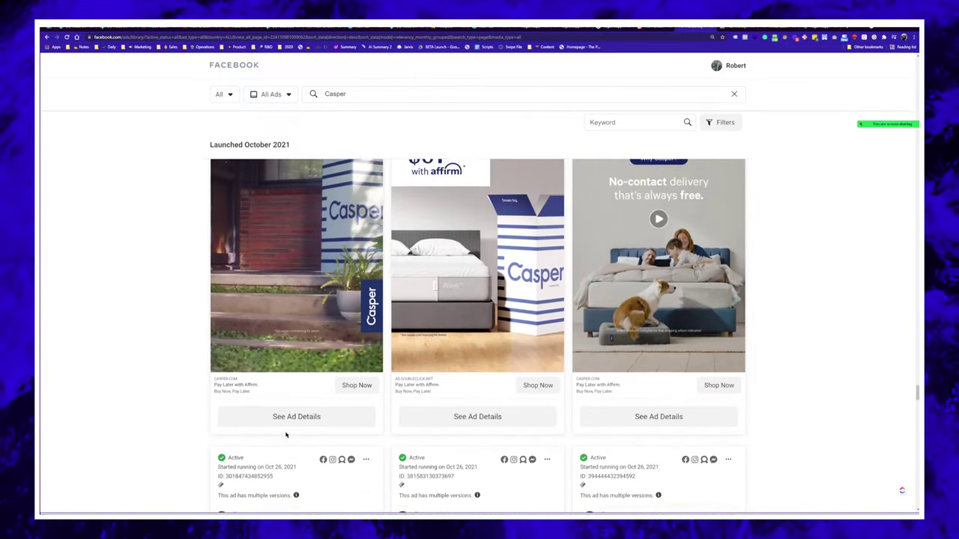
pyautogui.scroll(1, 267, 407)
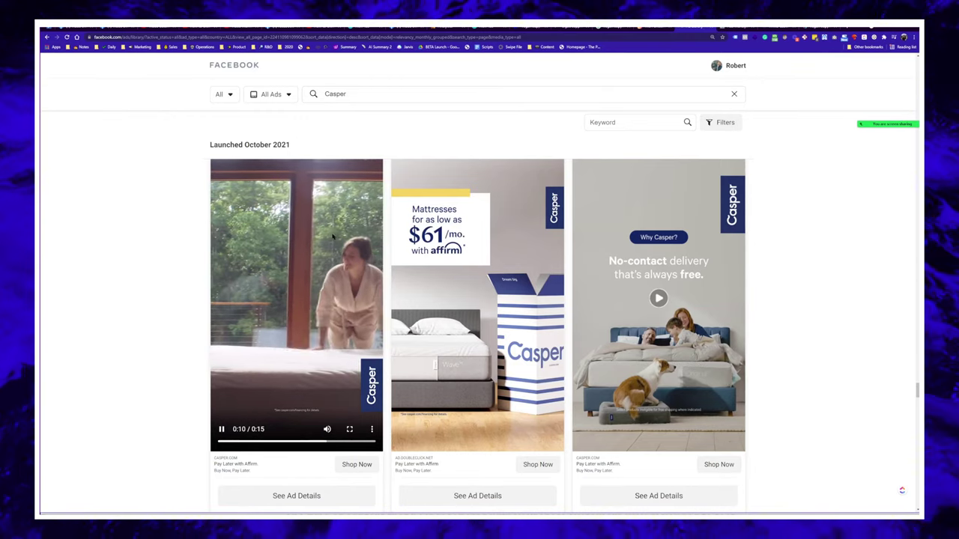
# - Switch to the Content & Distribution Strategy page in Notion and highlight the Content Topic and Content Type terms in section 4.2
pyautogui.hotkey('alt', 'Tab')
pyautogui.hotkey('alt', 'Tab')
pyautogui.hotkey('alt', 'Tab')
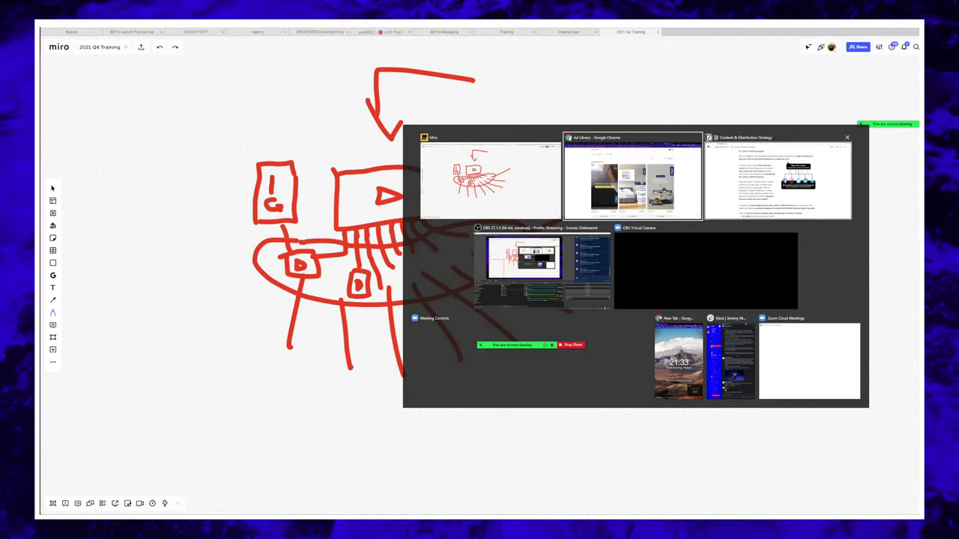
pyautogui.scroll(-5, 470, 390)
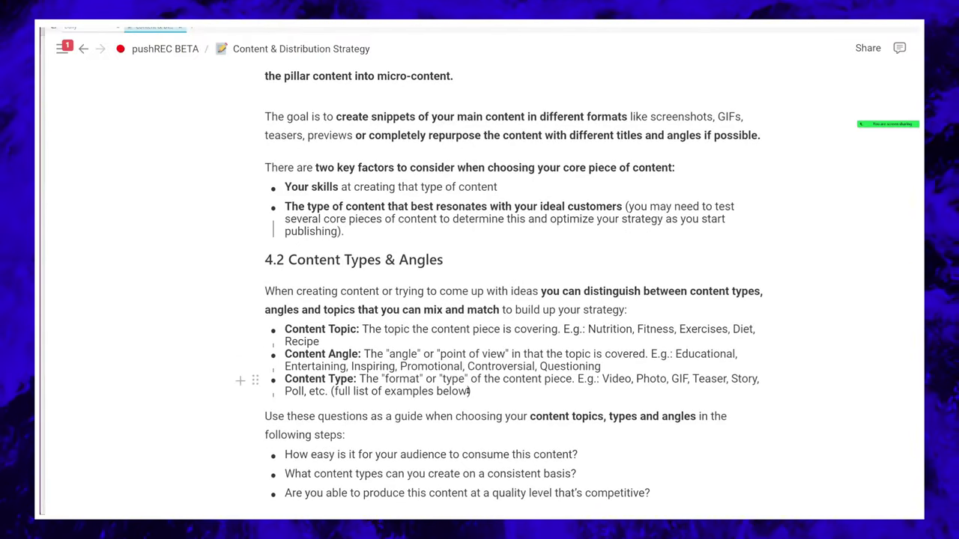
pyautogui.scroll(-5, 469, 390)
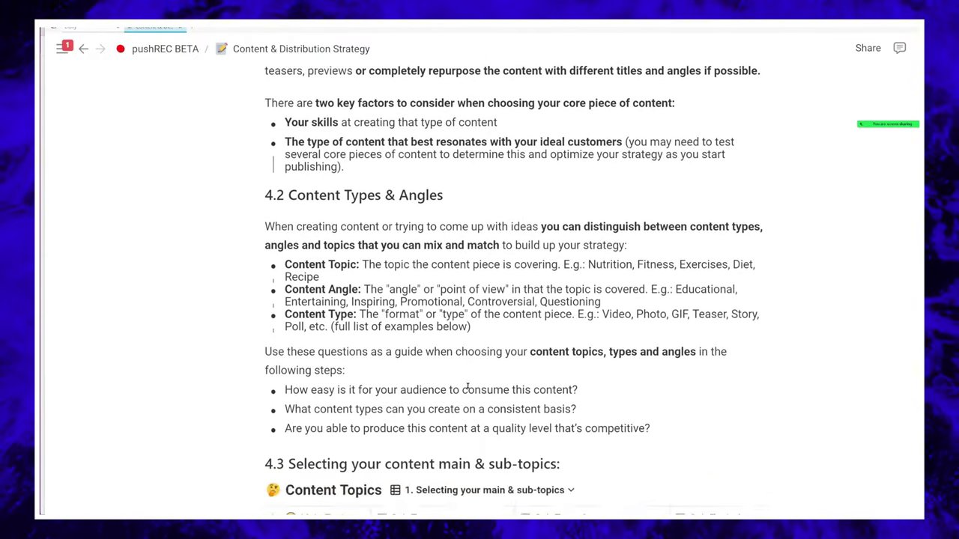
pyautogui.moveTo(284, 143); pyautogui.dragTo(351, 147)
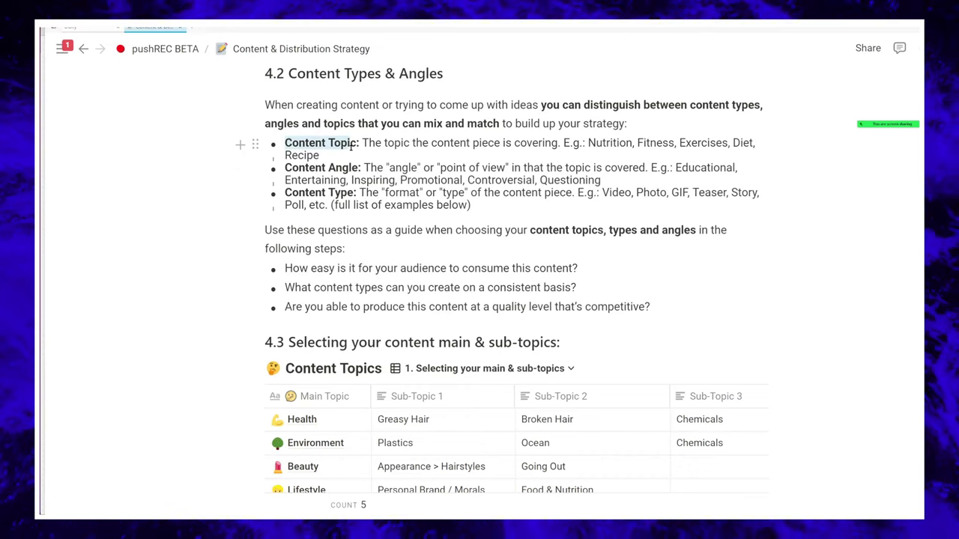
pyautogui.moveTo(285, 192); pyautogui.dragTo(355, 194)
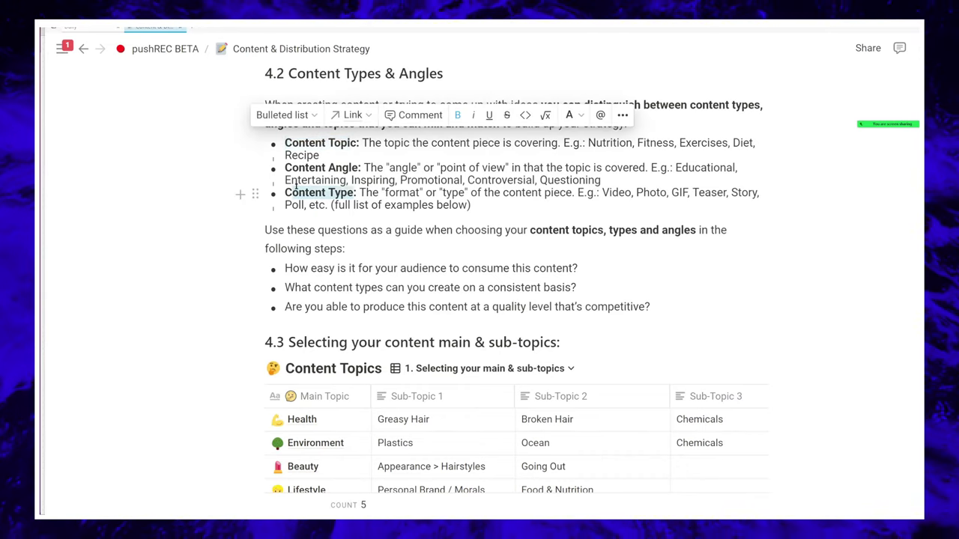
pyautogui.click(350, 174)
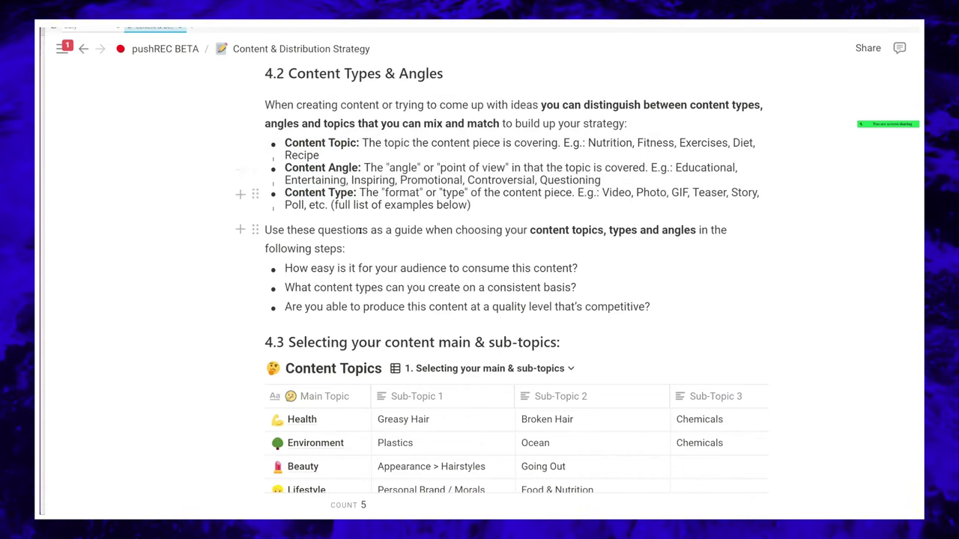
# - Highlight the Content Type examples one by one, including Photo, Teaser and Poll, and clear the selection
pyautogui.doubleClick(622, 191)
pyautogui.doubleClick(650, 193)
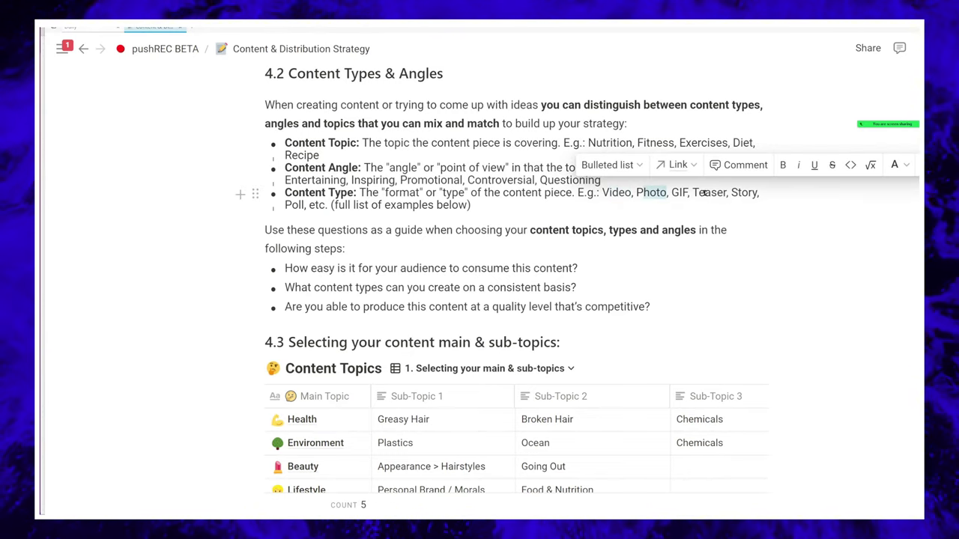
pyautogui.doubleClick(678, 193)
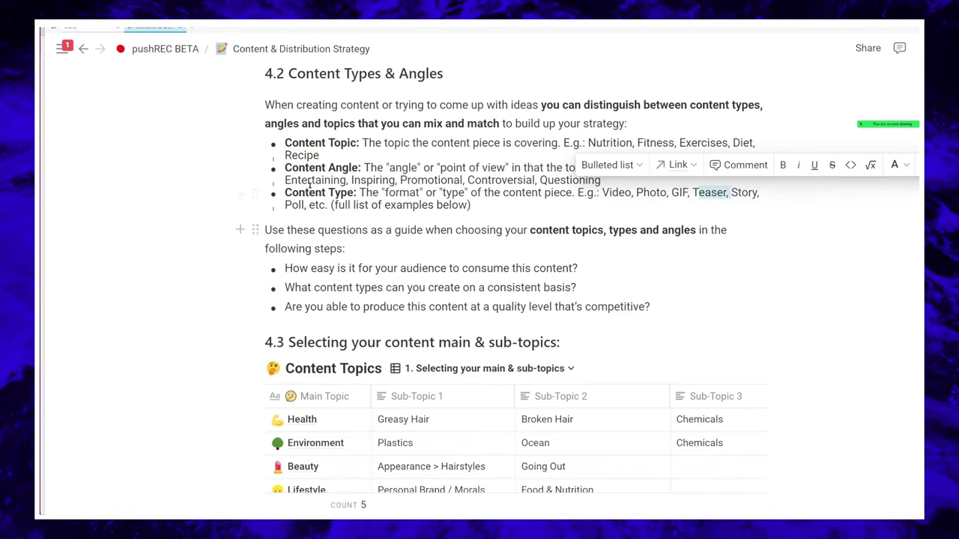
pyautogui.doubleClick(295, 205)
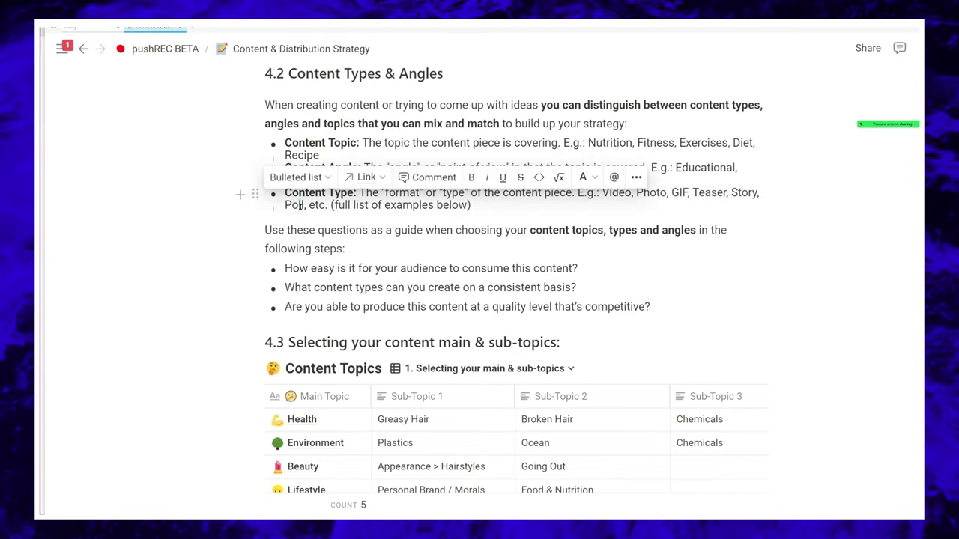
pyautogui.click(300, 204)
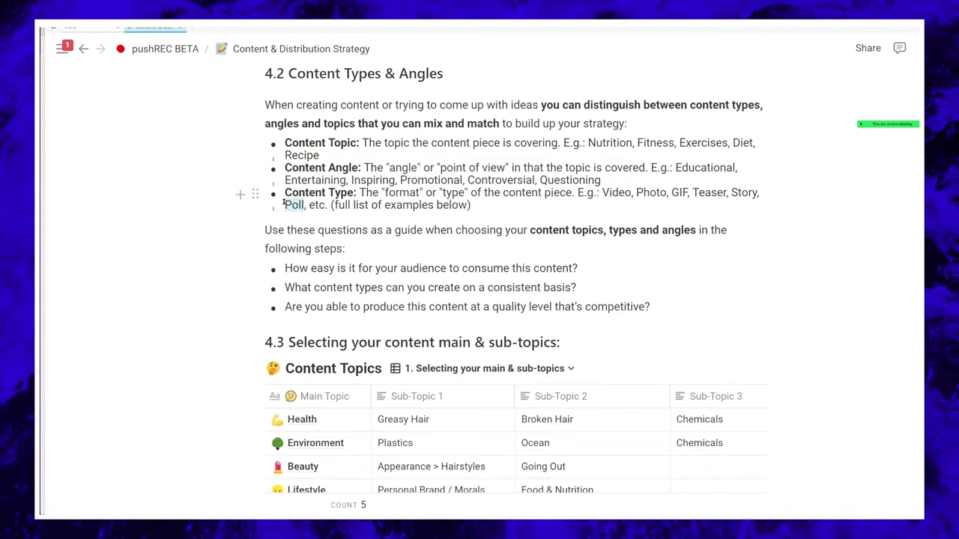
pyautogui.doubleClick(285, 205)
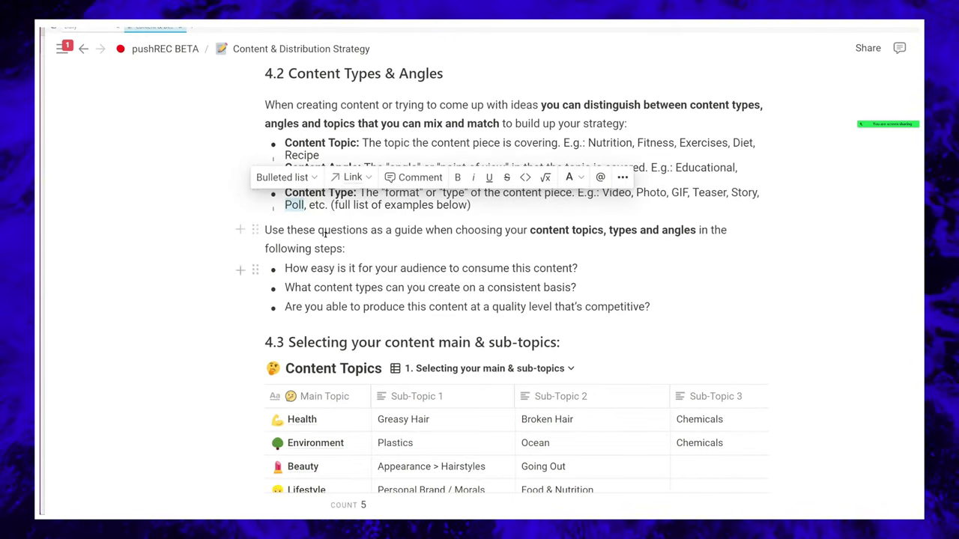
pyautogui.click(291, 195)
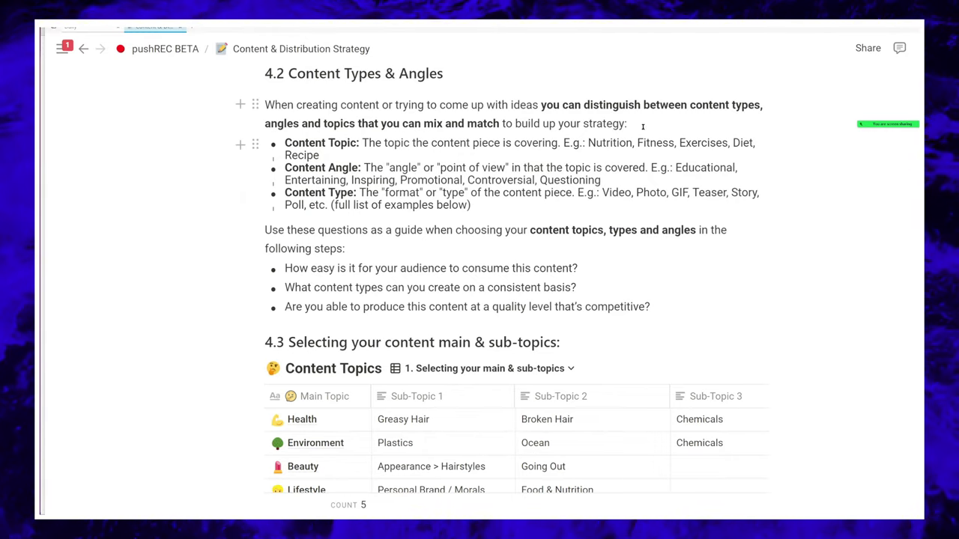
# - Highlight the Content Topic examples from Nutrition to Recipe in section 4.2, and clear the selection
pyautogui.moveTo(587, 143); pyautogui.dragTo(450, 155)
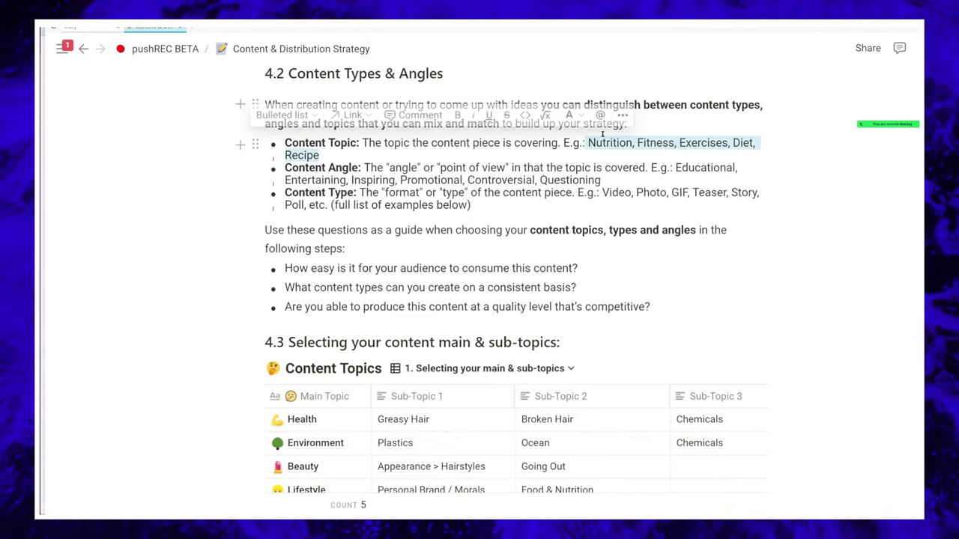
pyautogui.scroll(2, 523, 165)
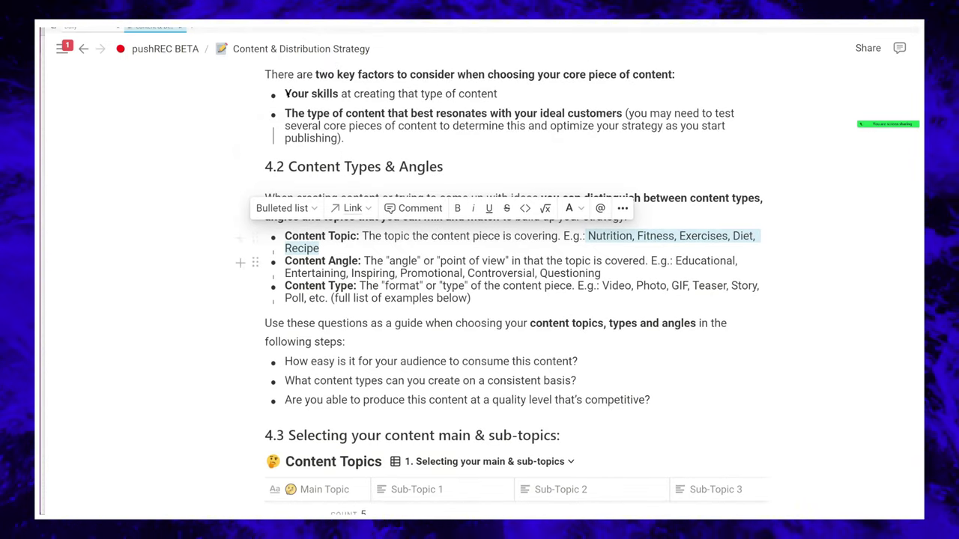
pyautogui.click(305, 237)
# - Compare the playing Casper video ad in the Facebook ad library with the content topic, angle and type definitions in Notion
pyautogui.hotkey('alt', 'Tab')
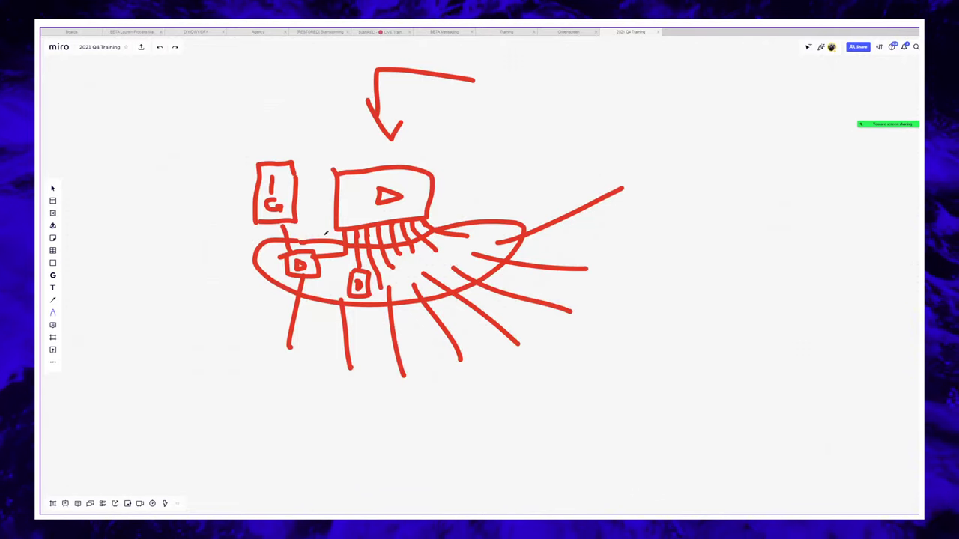
pyautogui.click(789, 206)
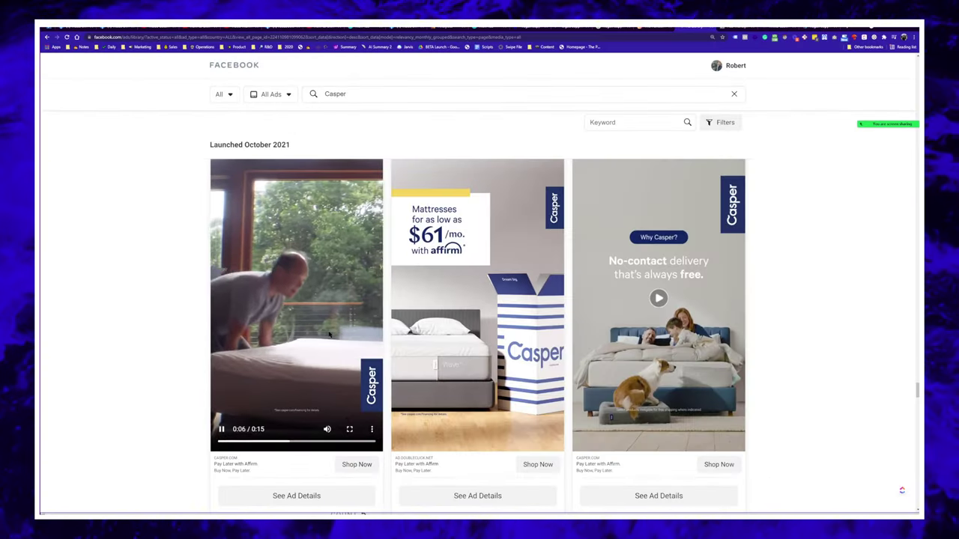
pyautogui.hotkey('alt', 'Tab')
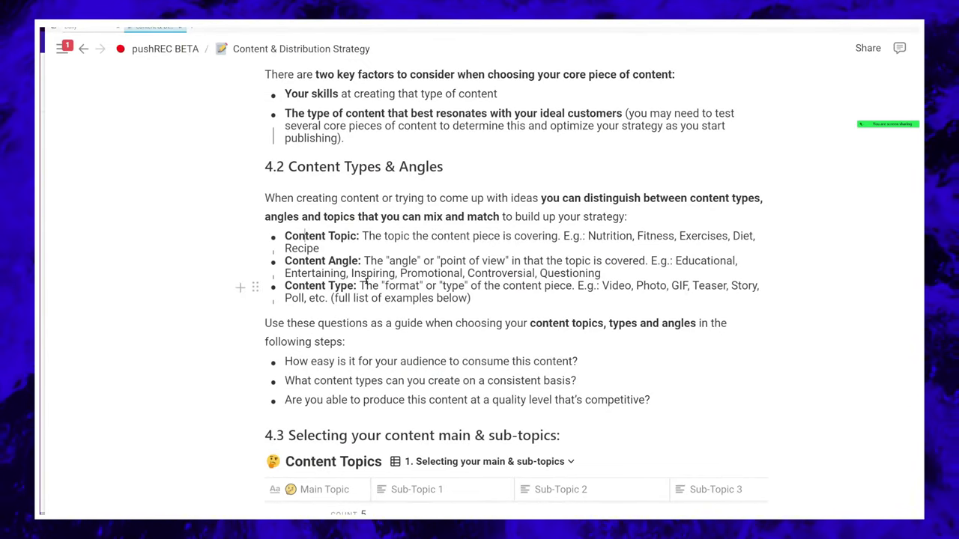
pyautogui.hotkey('alt', 'Tab')
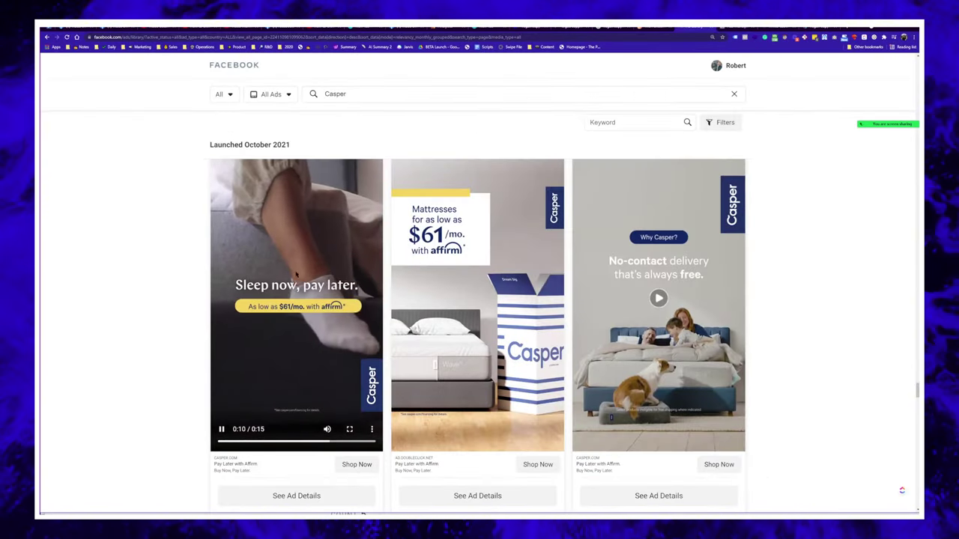
pyautogui.hotkey('alt', 'Tab')
# - Highlight the full Content Type definition, the Content Topic definition and its Nutrition example
pyautogui.tripleClick(330, 286)
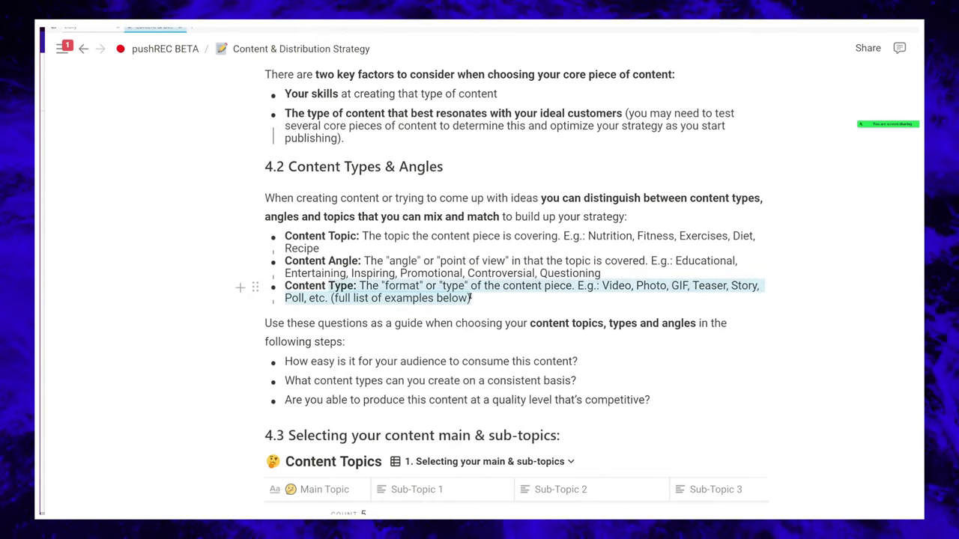
pyautogui.moveTo(330, 237); pyautogui.dragTo(463, 244)
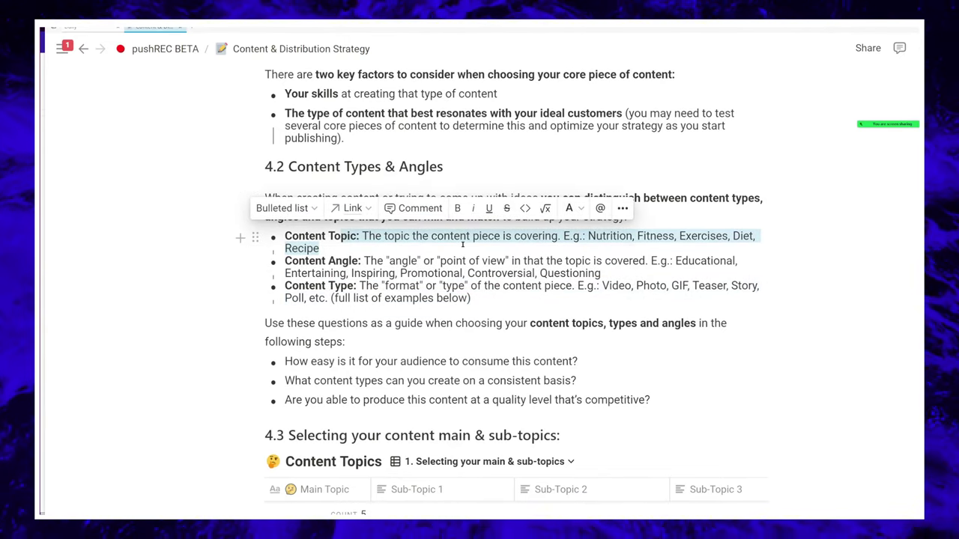
pyautogui.click(635, 242)
pyautogui.doubleClick(610, 236)
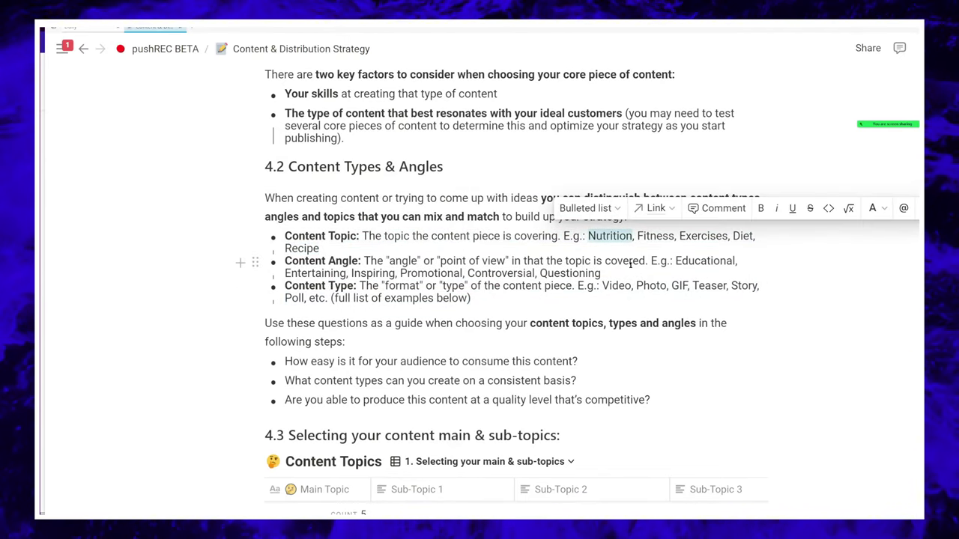
# - Review the main topics and sub-topics in the Content Topics table of section 4.3
pyautogui.scroll(-3, 630, 262)
pyautogui.scroll(-1, 278, 300)
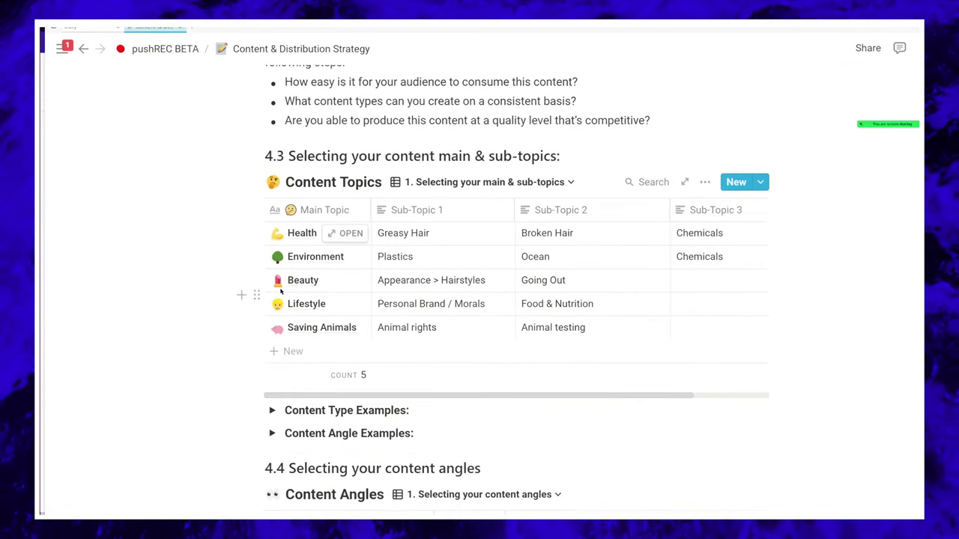
pyautogui.scroll(-1, 283, 284)
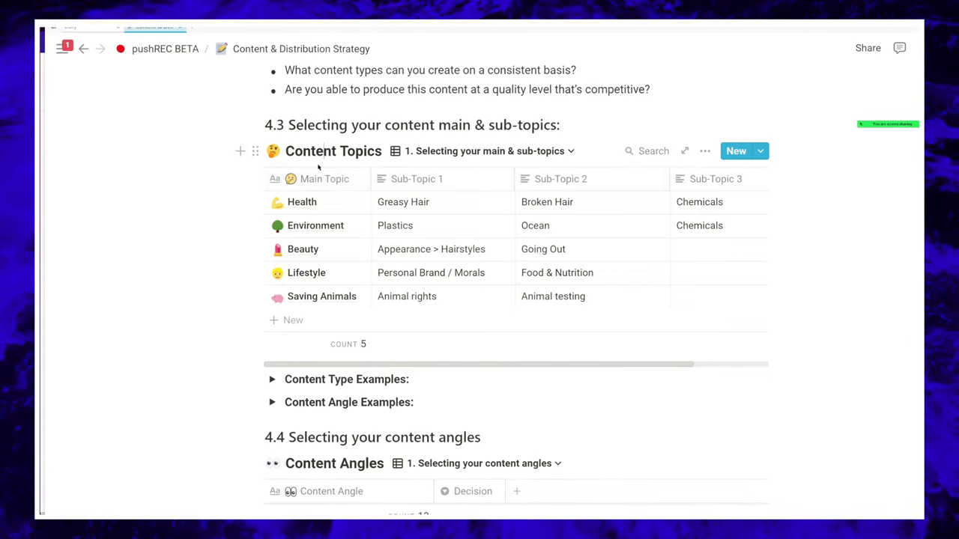
pyautogui.scroll(3, 343, 114)
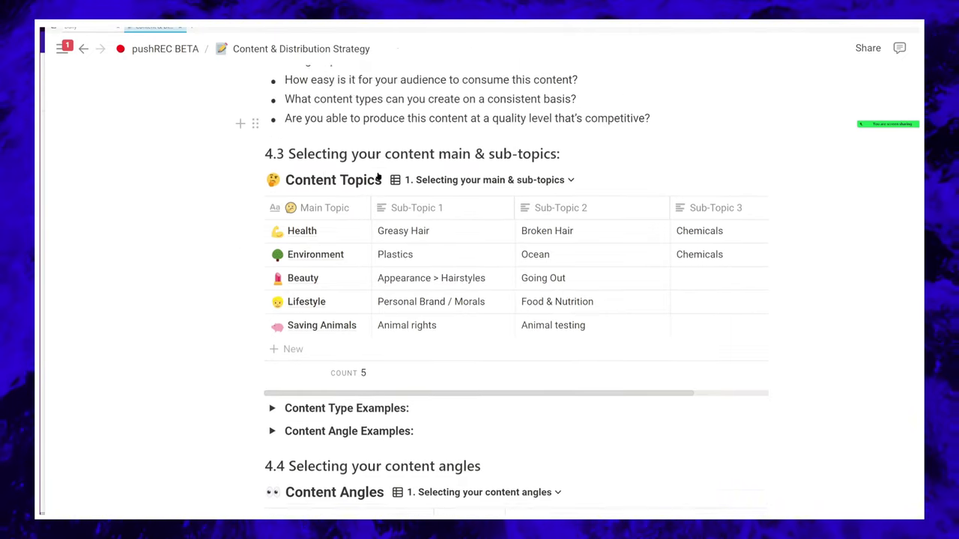
# - Revisit the selected channels on the Distribution Channels board, and return to the Content Topics table in section 4.3
pyautogui.scroll(20, 454, 290)
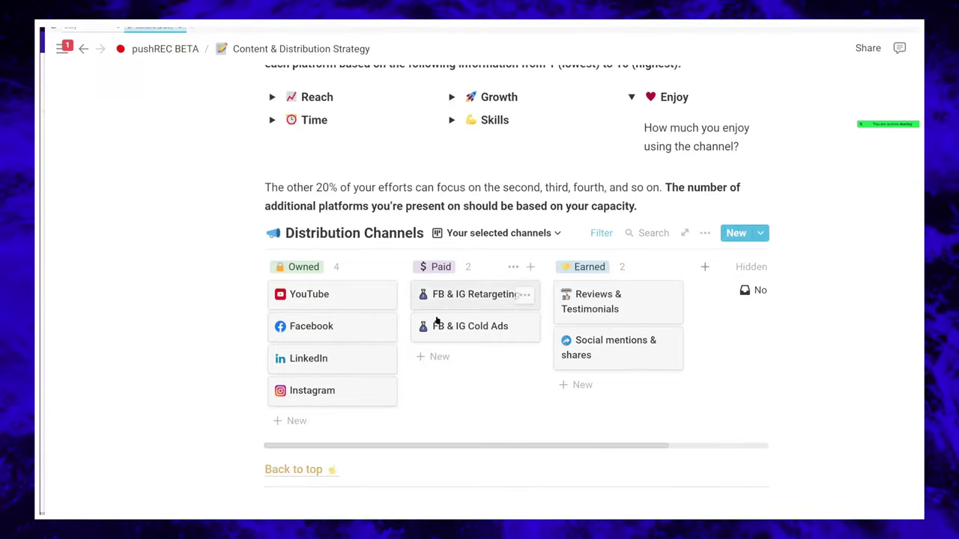
pyautogui.scroll(1, 322, 338)
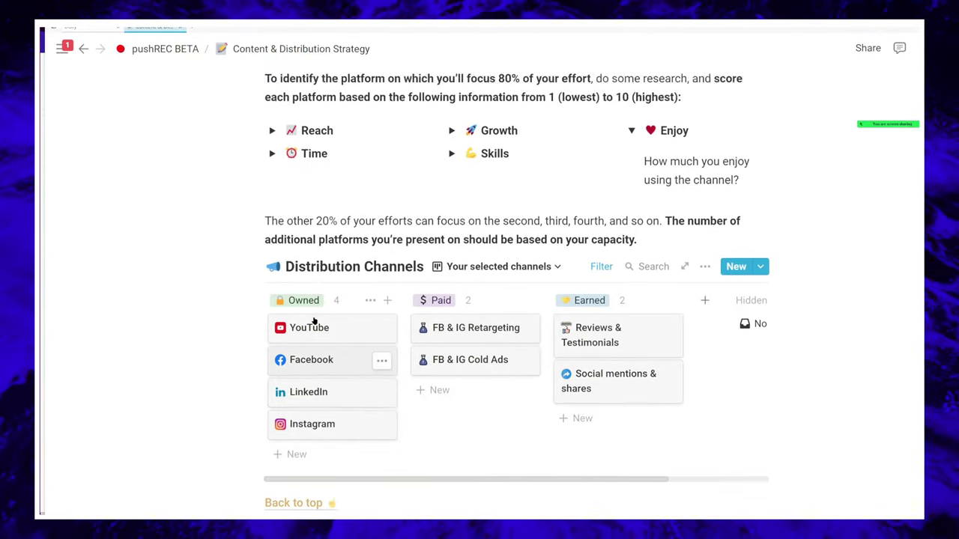
pyautogui.scroll(-14, 315, 319)
pyautogui.scroll(-10, 313, 316)
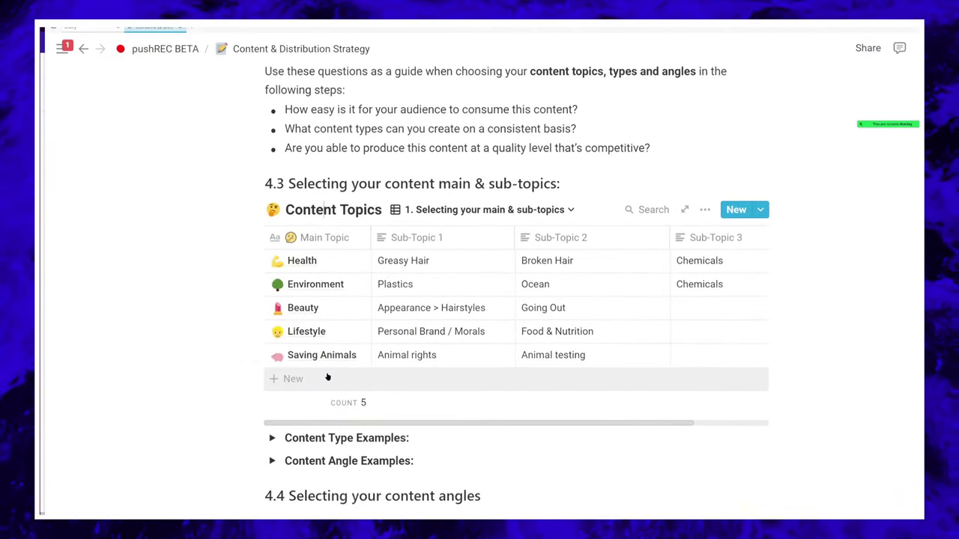
# - Switch to SparkToro's Demographics results for vegan supplements in the browser and bring up the audience search at the page start
pyautogui.scroll(-2, 326, 345)
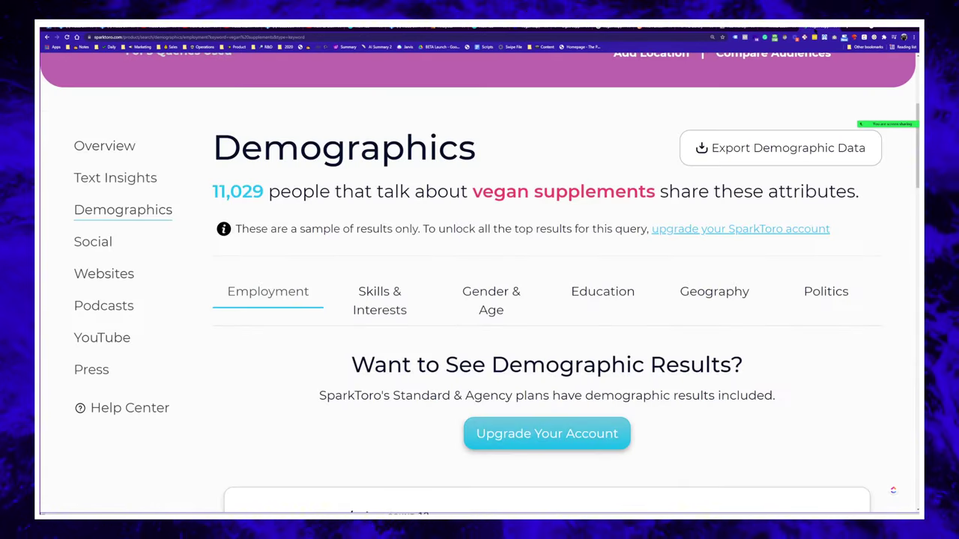
pyautogui.scroll(5, 513, 189)
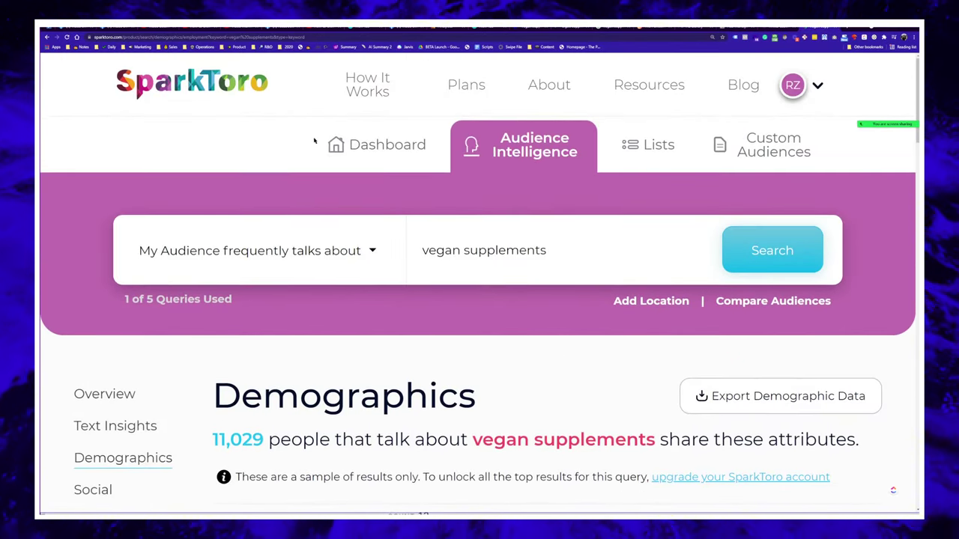
# - Open the AnswerThePublic report for vegan supplements and look through its questions and prepositions
pyautogui.click(526, 33)
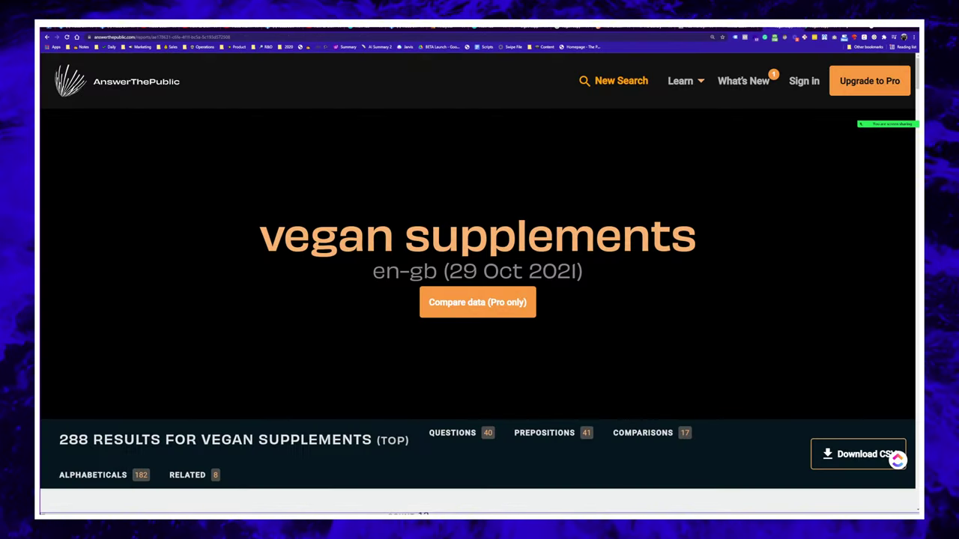
pyautogui.scroll(-15, 586, 327)
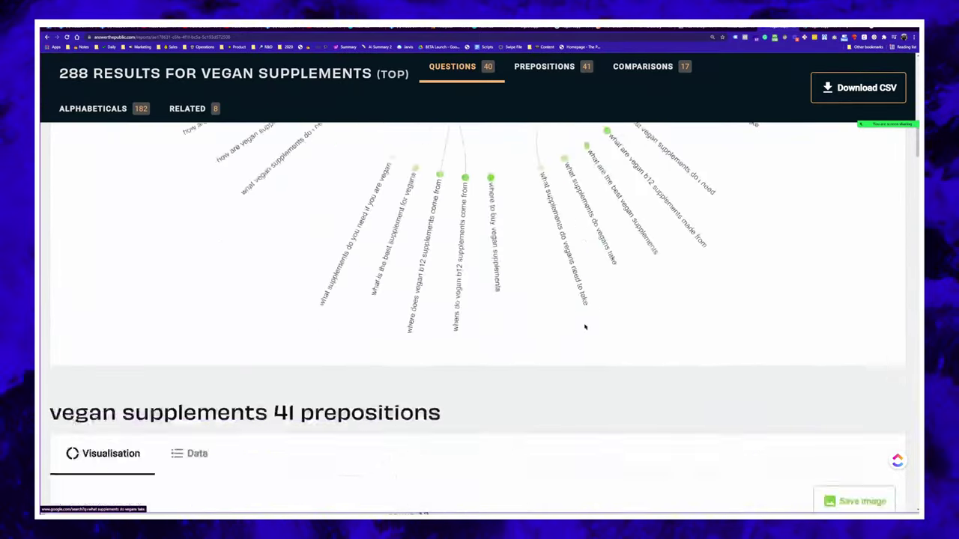
pyautogui.scroll(-6, 586, 326)
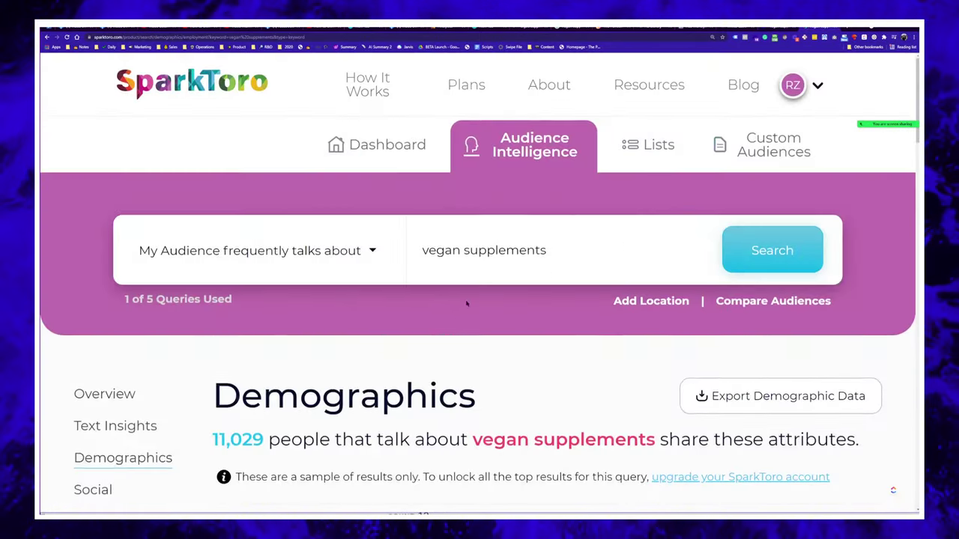
# - Return to SparkToro, open the Websites results for vegan supplements and review the sites the audience engages with most
pyautogui.scroll(-3, 469, 304)
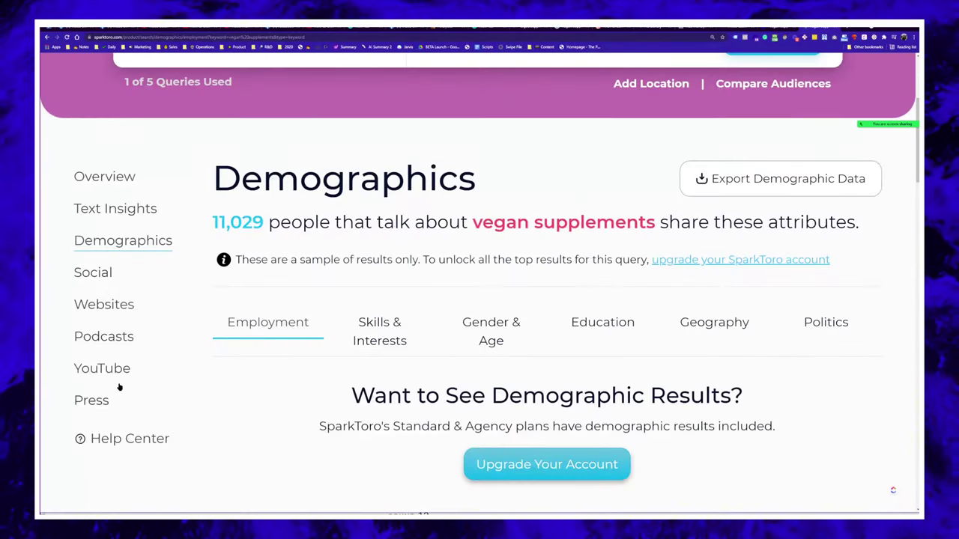
pyautogui.click(135, 304)
pyautogui.scroll(-4, 327, 310)
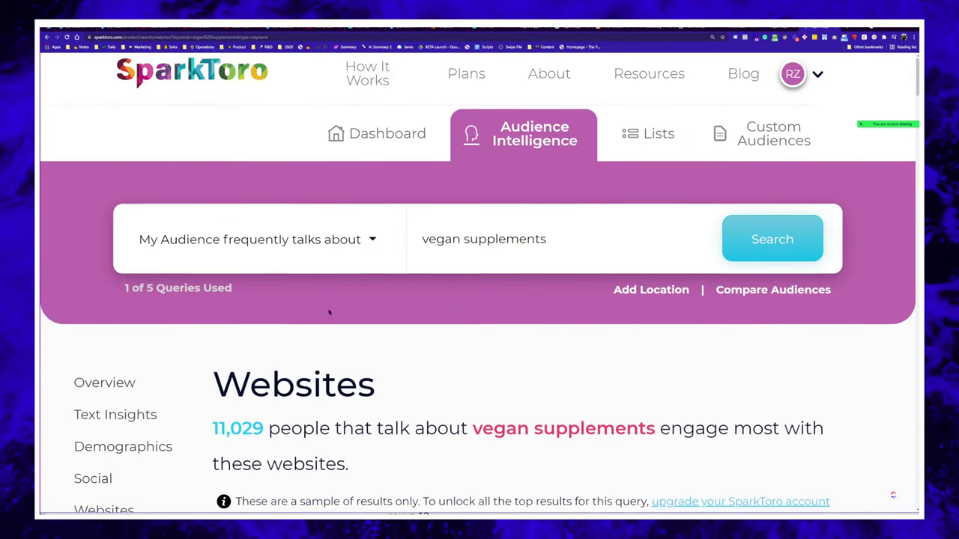
pyautogui.scroll(-3, 413, 248)
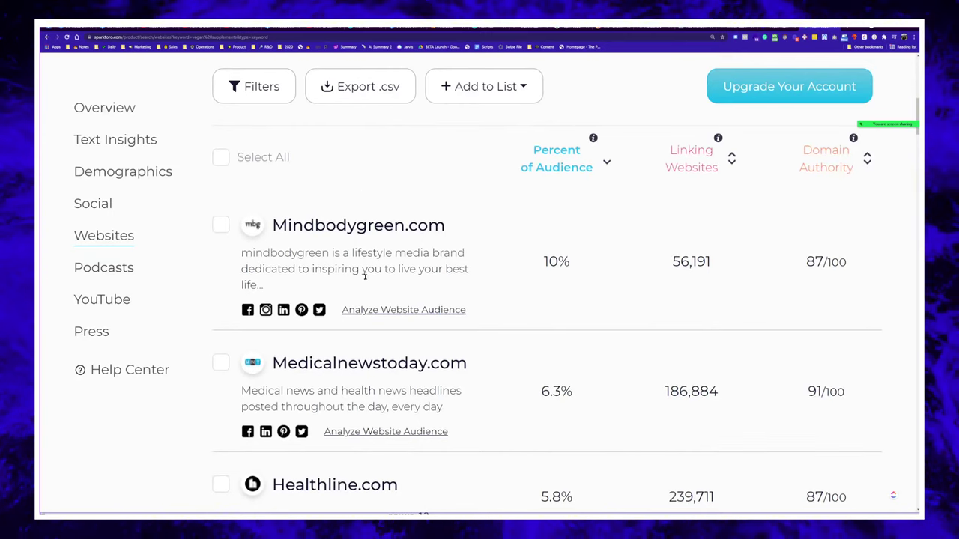
pyautogui.middleClick(390, 309)
pyautogui.scroll(3, 389, 309)
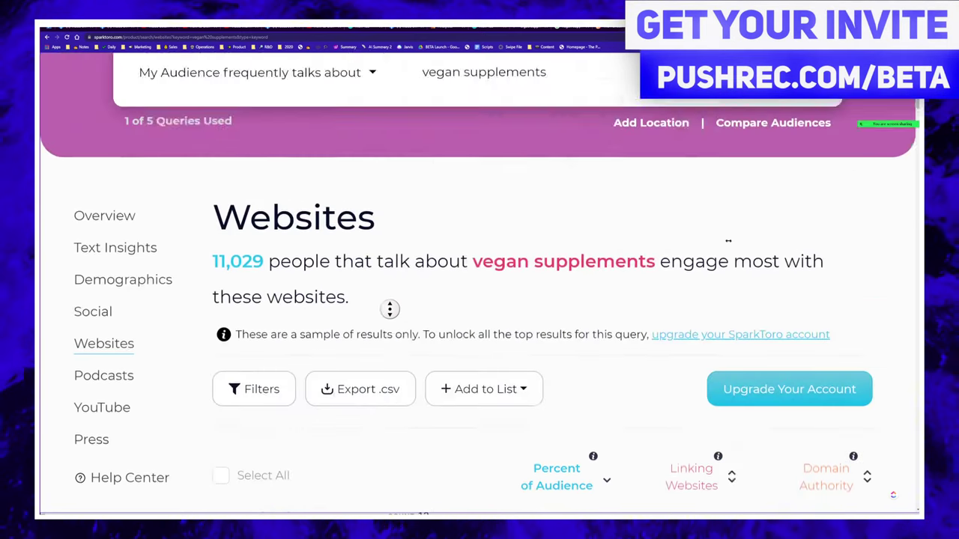
pyautogui.scroll(-2, 491, 311)
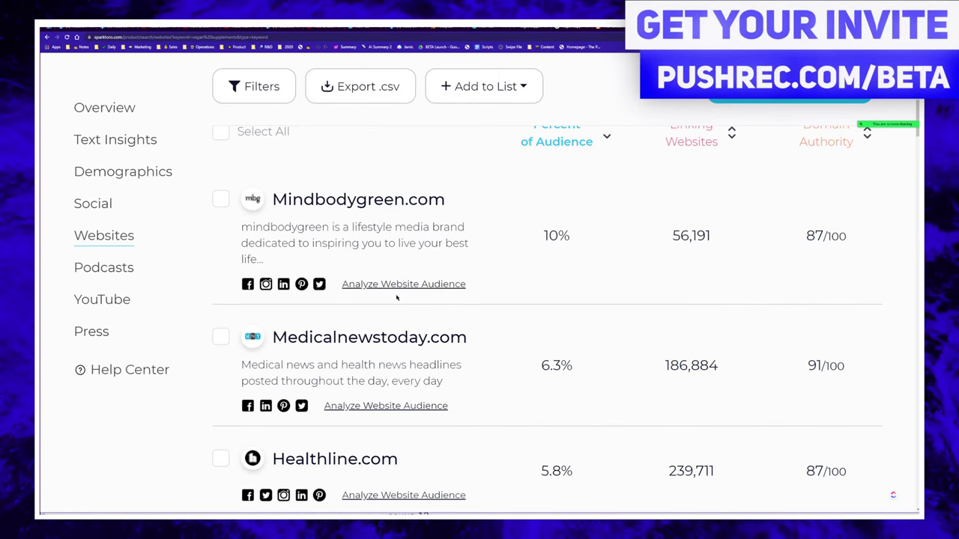
# - Open Mindbodygreen.com from the website results in a new browser tab and look over its enlarged home page for topic ideas
pyautogui.moveTo(452, 205); pyautogui.dragTo(271, 200)
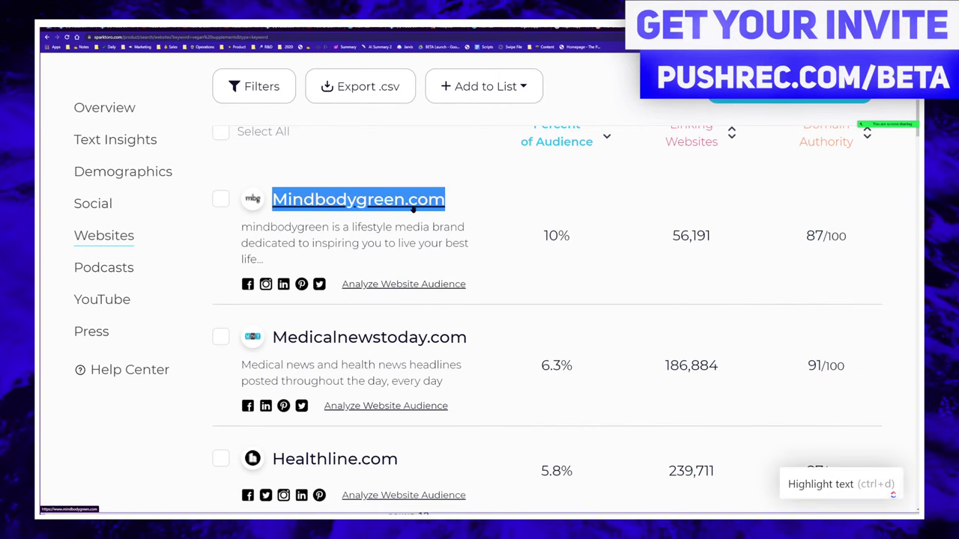
pyautogui.hotkey('ctrl', 'c')
pyautogui.hotkey('ctrl', 't')
pyautogui.hotkey('ctrl', 'v')
pyautogui.press('Return')
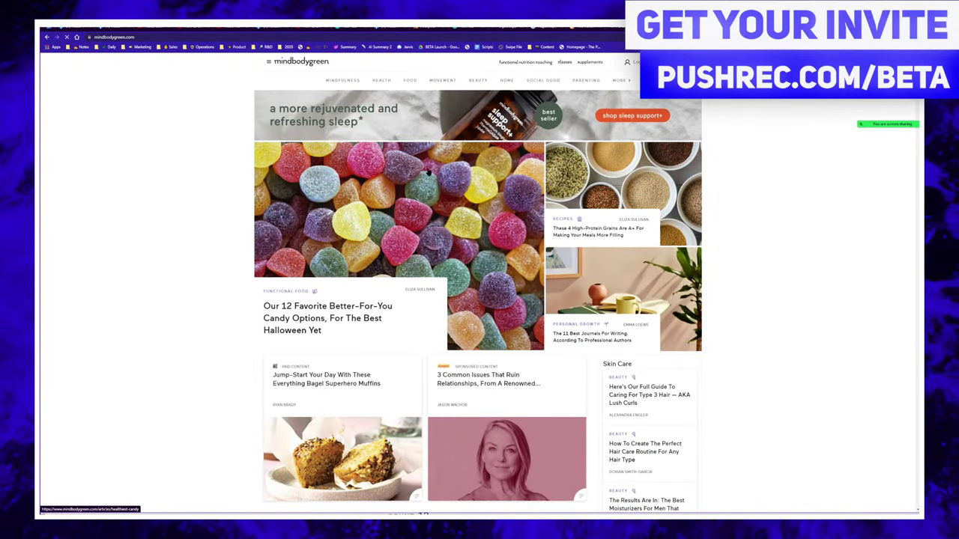
pyautogui.hotkey('ctrl', '+')
pyautogui.hotkey('ctrl', '+')
pyautogui.hotkey('ctrl', '+')
pyautogui.hotkey('ctrl', '+')
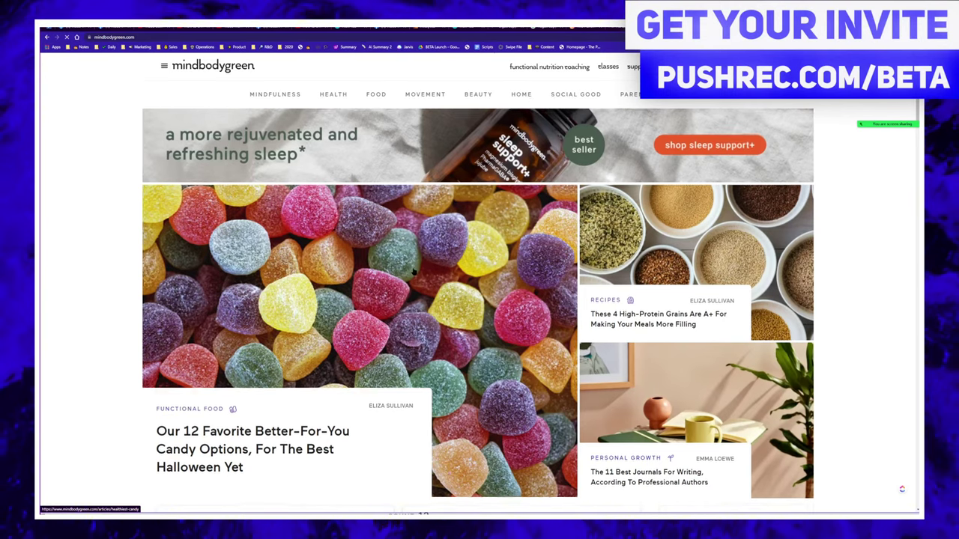
pyautogui.scroll(-5, 300, 150)
pyautogui.scroll(5, 372, 175)
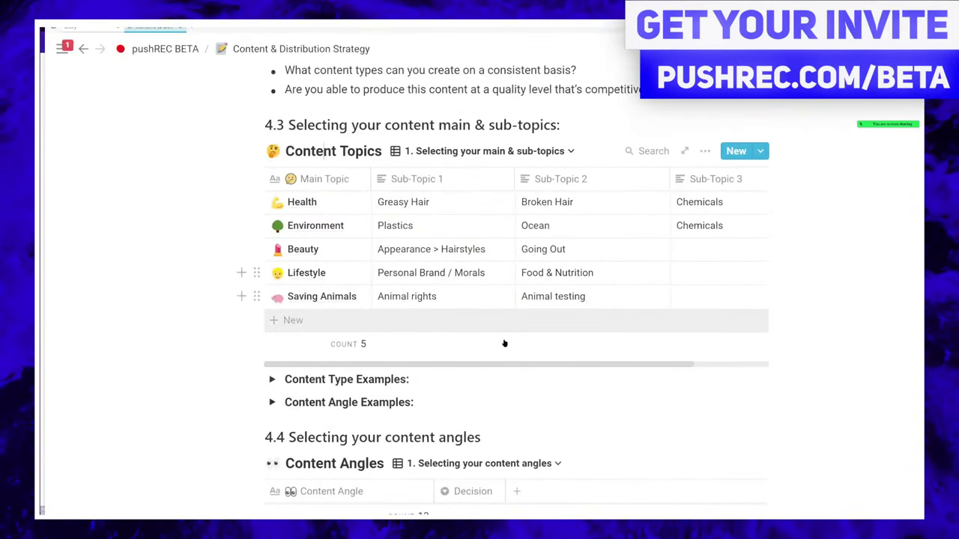
# - Add a main topic named Mindfulness as a new row in the Content Topics table of section 4.3 in Notion
pyautogui.click(298, 322)
pyautogui.hotkey('alt', 'Tab')
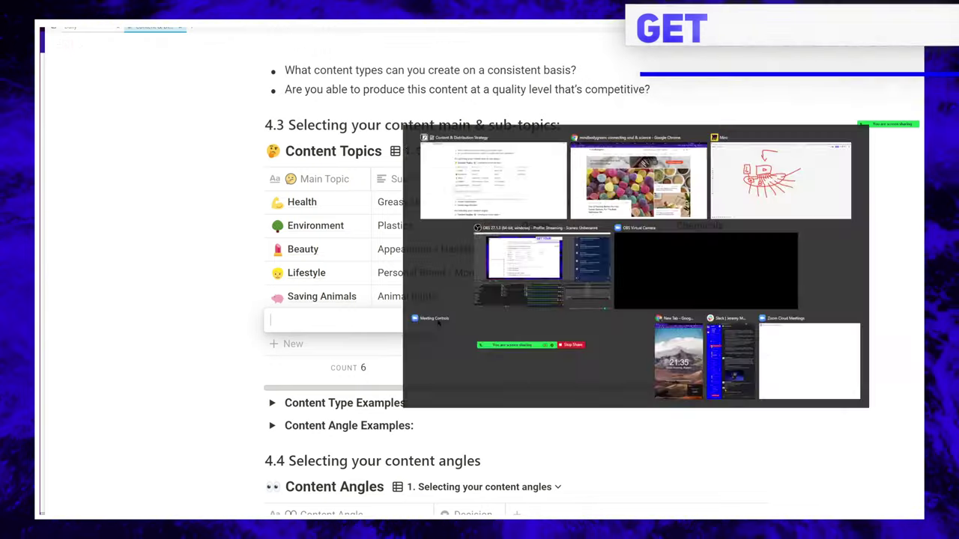
pyautogui.hotkey('alt', 'Tab')
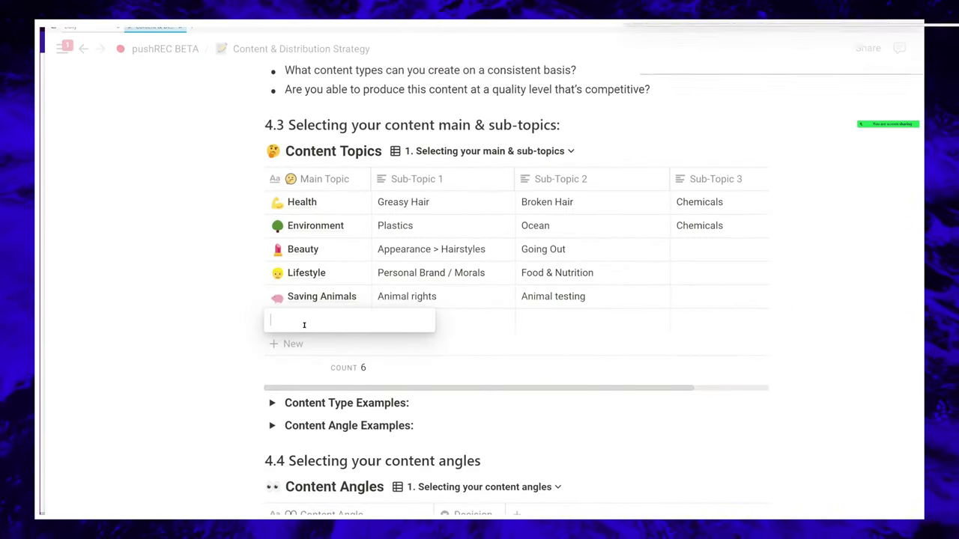
pyautogui.write('Mindfulness')
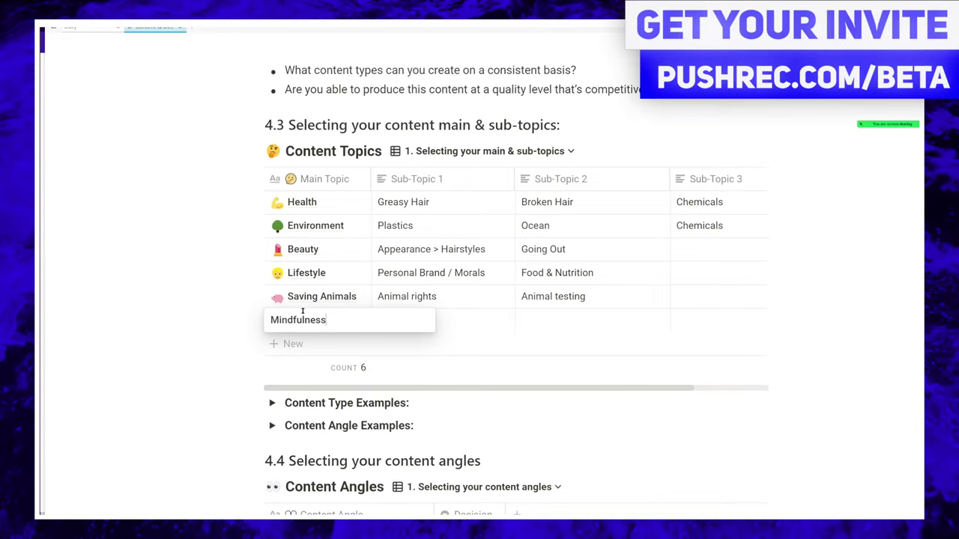
pyautogui.press('Escape')
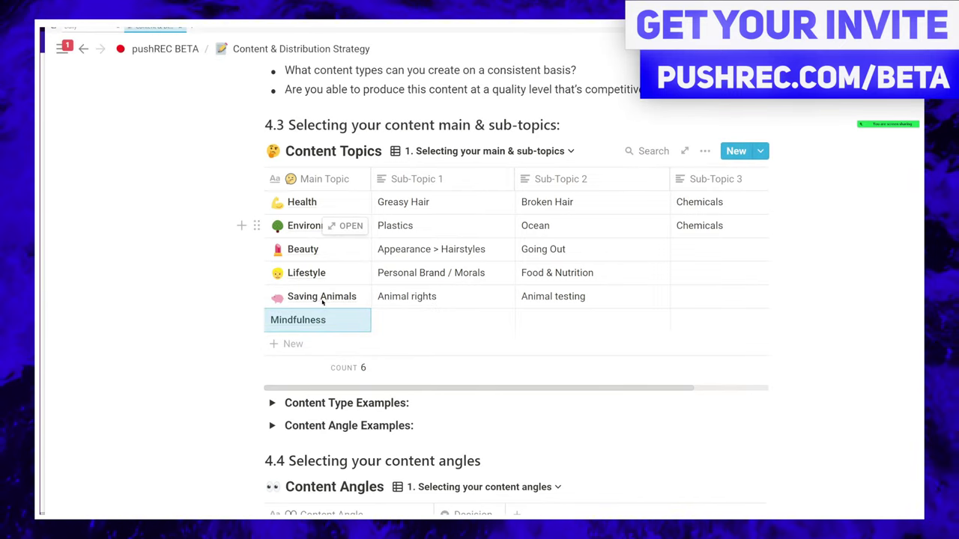
# - Fill in the Mindfulness row's three sub-topics with Meditation, Breath Exercises and Mindfulness Tips
pyautogui.click(445, 320)
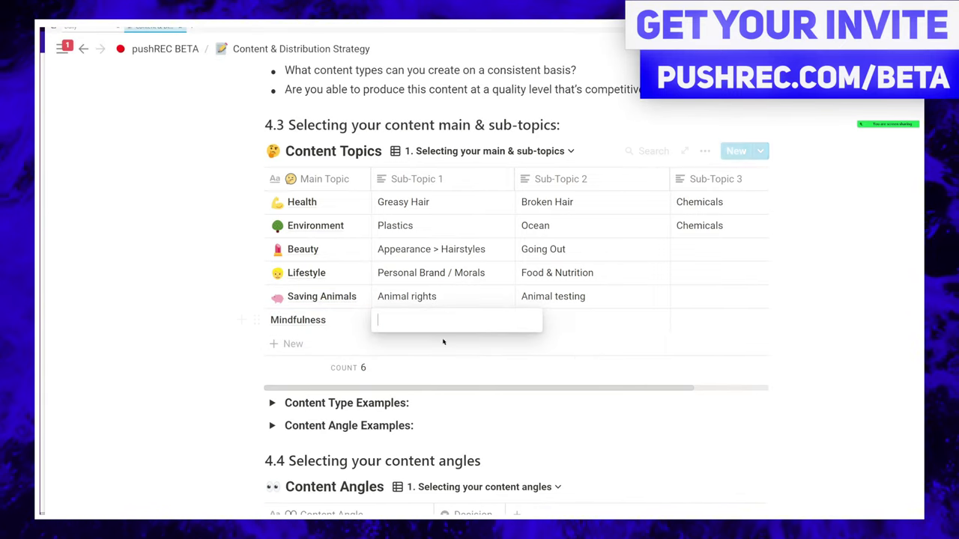
pyautogui.write('Meditati')
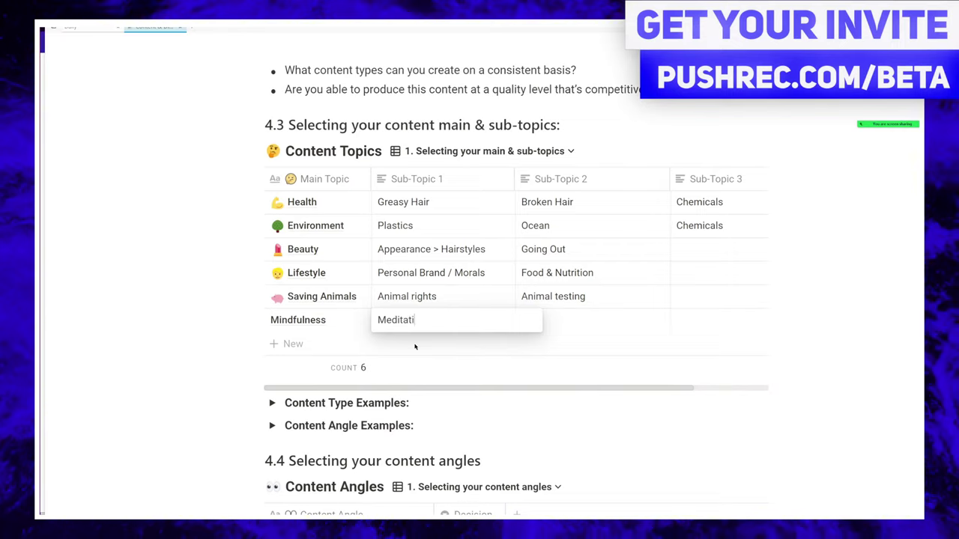
pyautogui.write('on')
pyautogui.press('Tab')
pyautogui.write('Bre')
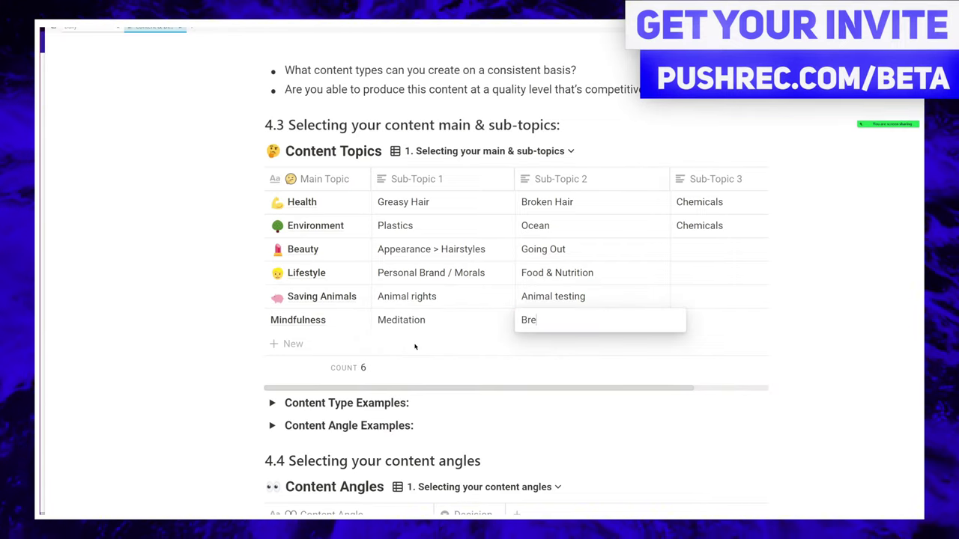
pyautogui.write('ath Exer')
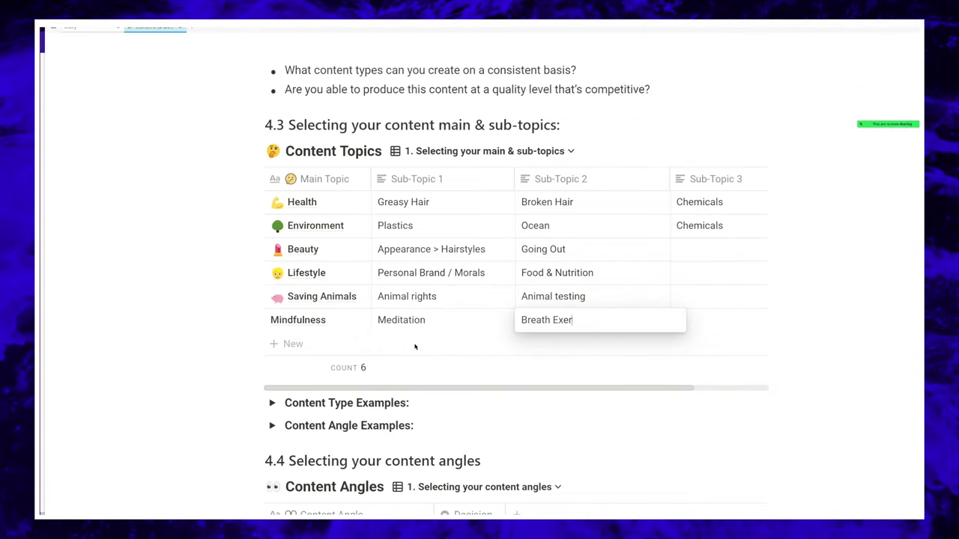
pyautogui.write('cises')
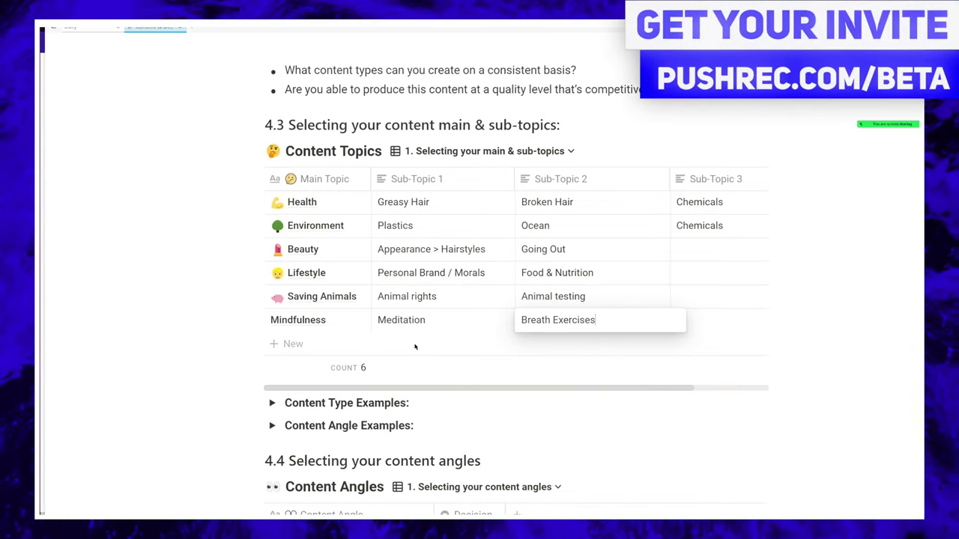
pyautogui.press('Escape')
pyautogui.click(724, 321)
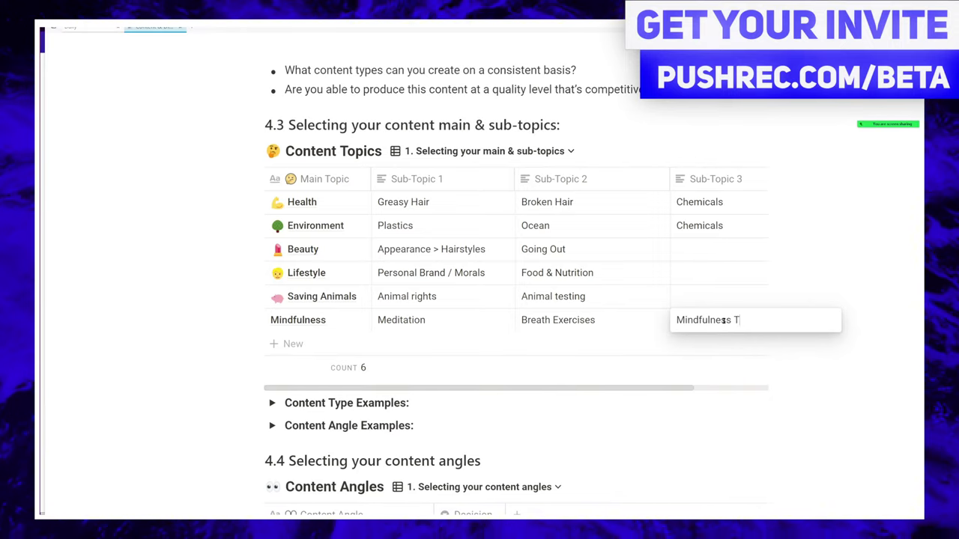
pyautogui.press('Escape')
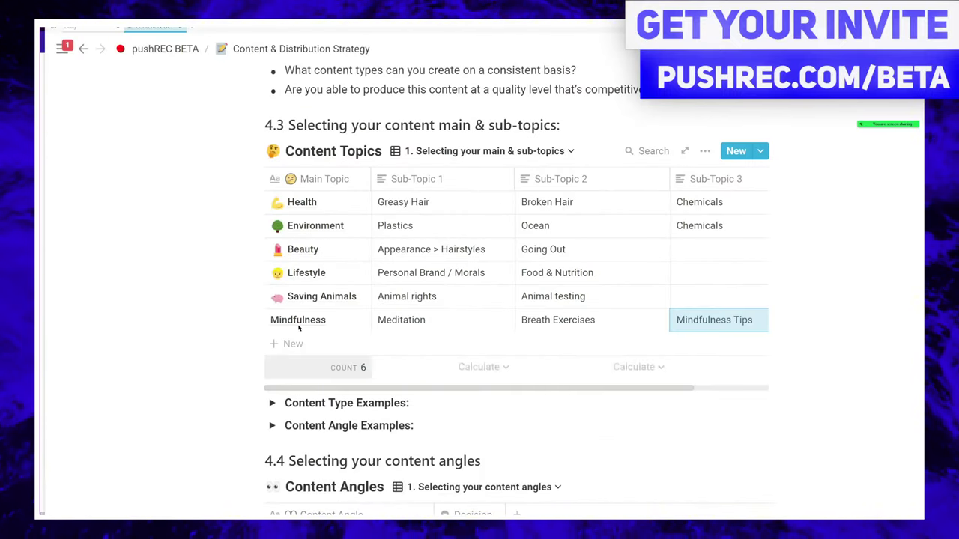
# - Add an Assembly main topic to the Content Topics table with the sub-topics Easy delivery and Fast Setup
pyautogui.click(291, 343)
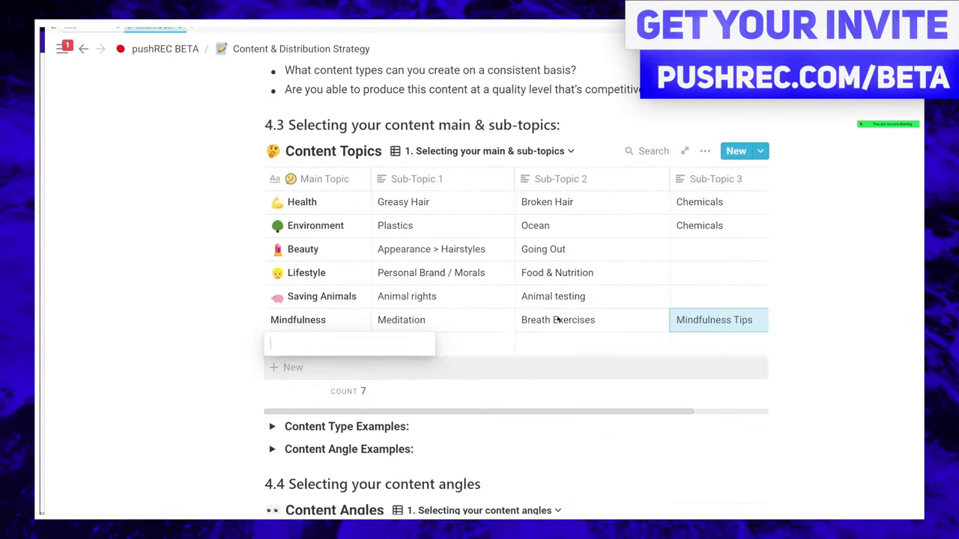
pyautogui.click(453, 348)
pyautogui.click(452, 347)
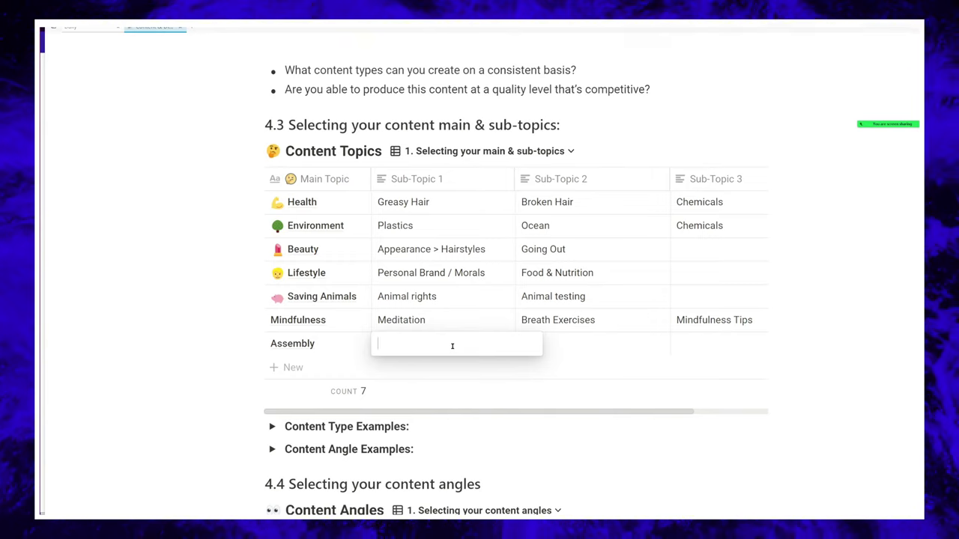
pyautogui.write('Easy')
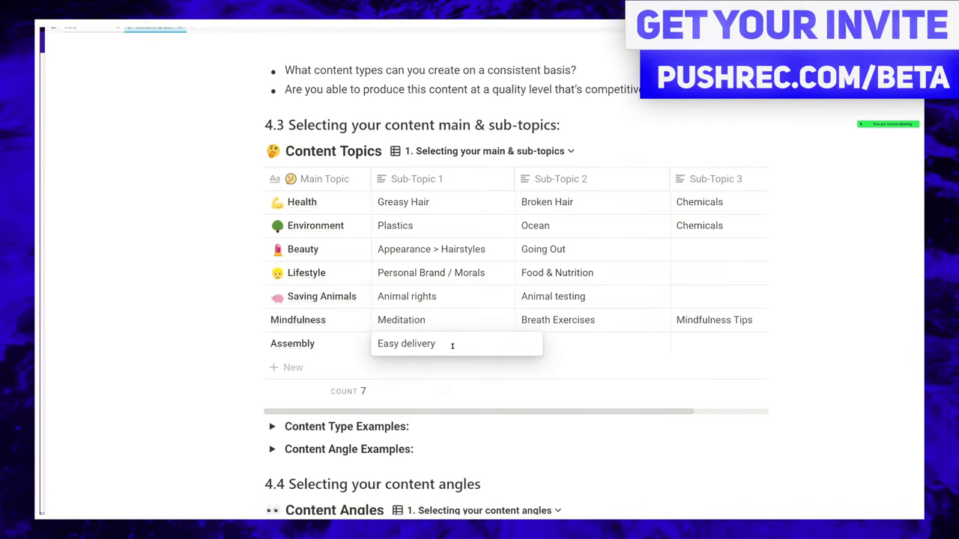
pyautogui.write(' delivery')
pyautogui.press('Tab')
pyautogui.write('Fas')
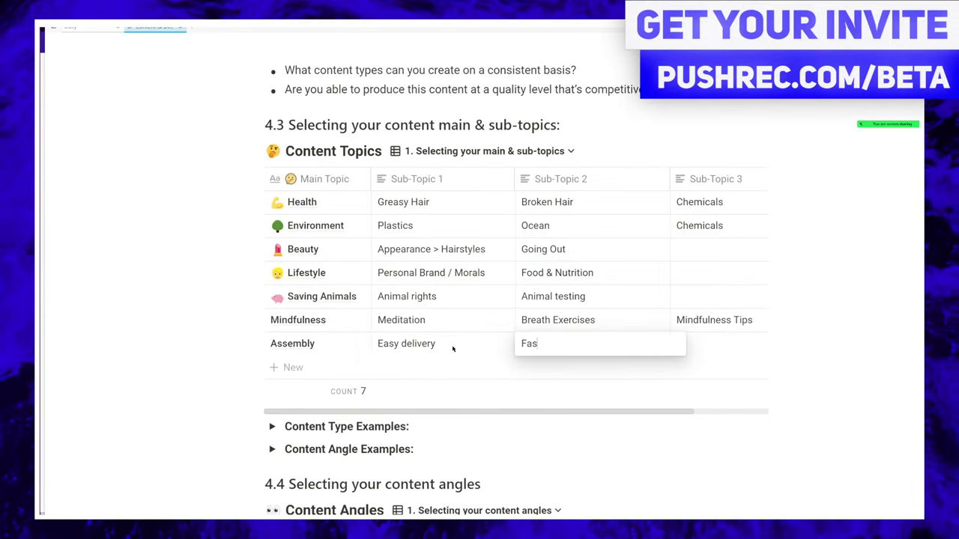
pyautogui.press('Tab')
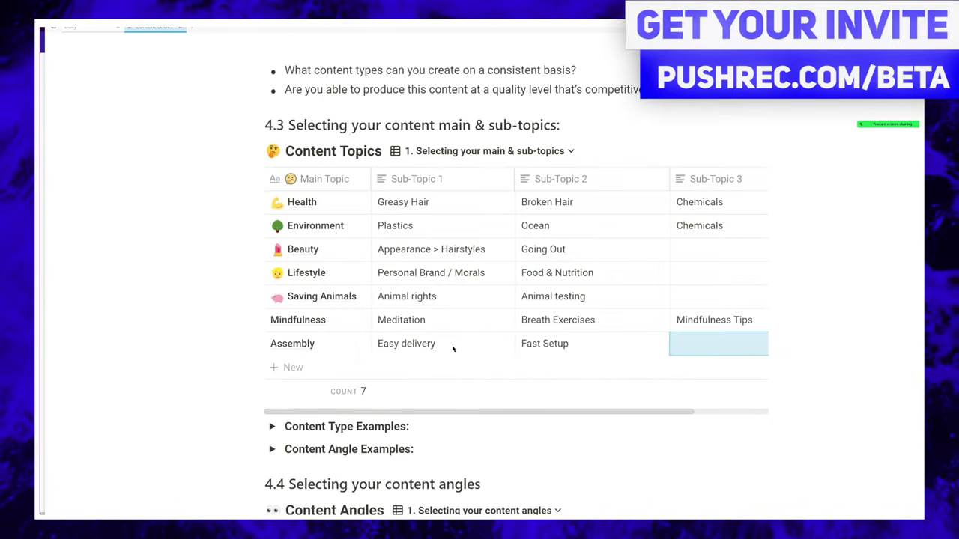
# - Highlight the Fast Setup sub-topic in the Assembly row
pyautogui.click(545, 344)
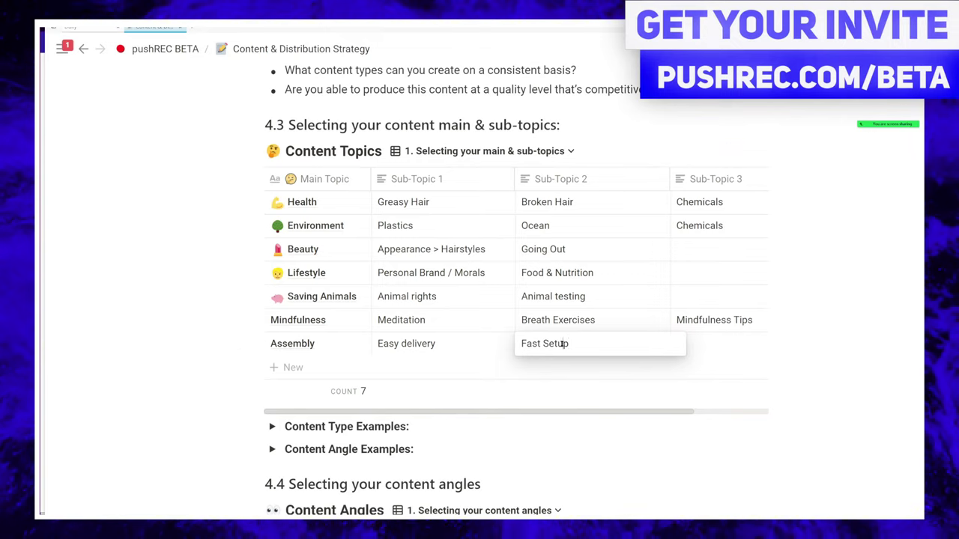
pyautogui.tripleClick(563, 343)
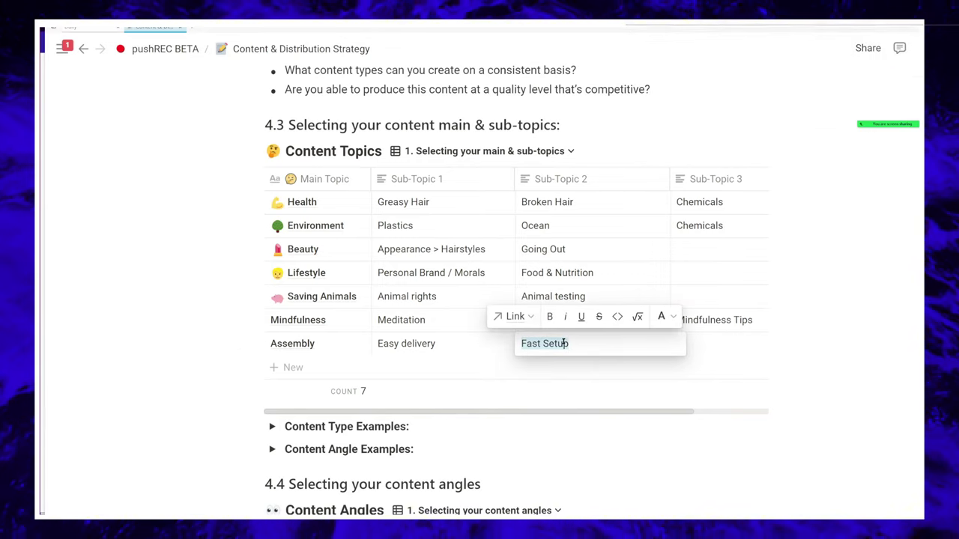
pyautogui.press('Escape')
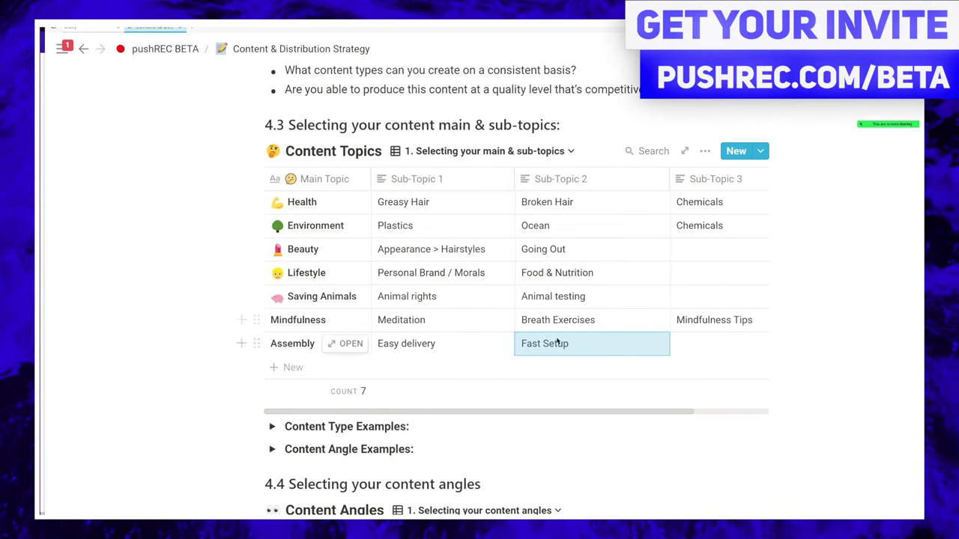
pyautogui.click(560, 343)
pyautogui.tripleClick(560, 343)
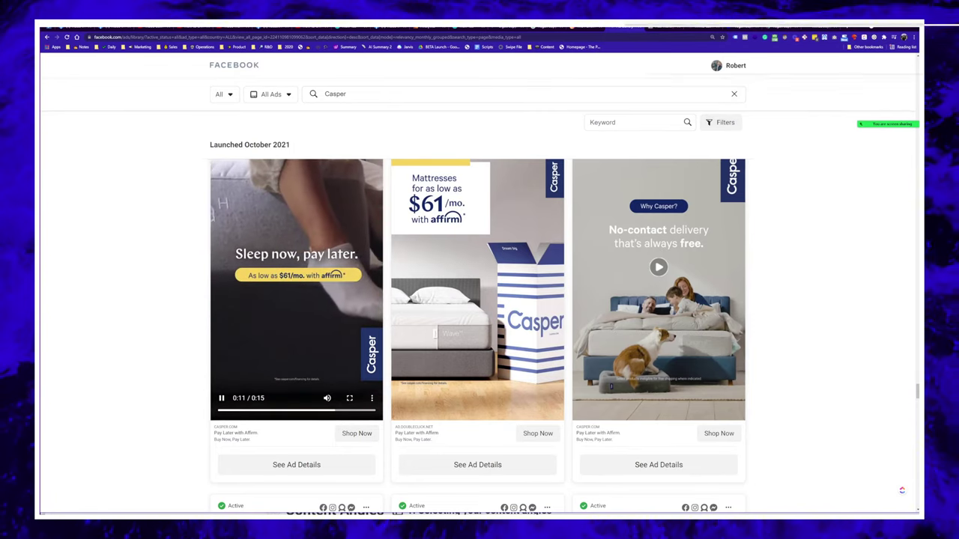
# - Switch to the Facebook Ad Library, browse Casper's October 2021 ads and replay the "Sleep now, pay later" video from its start
pyautogui.scroll(-3, 337, 361)
pyautogui.scroll(-8, 337, 359)
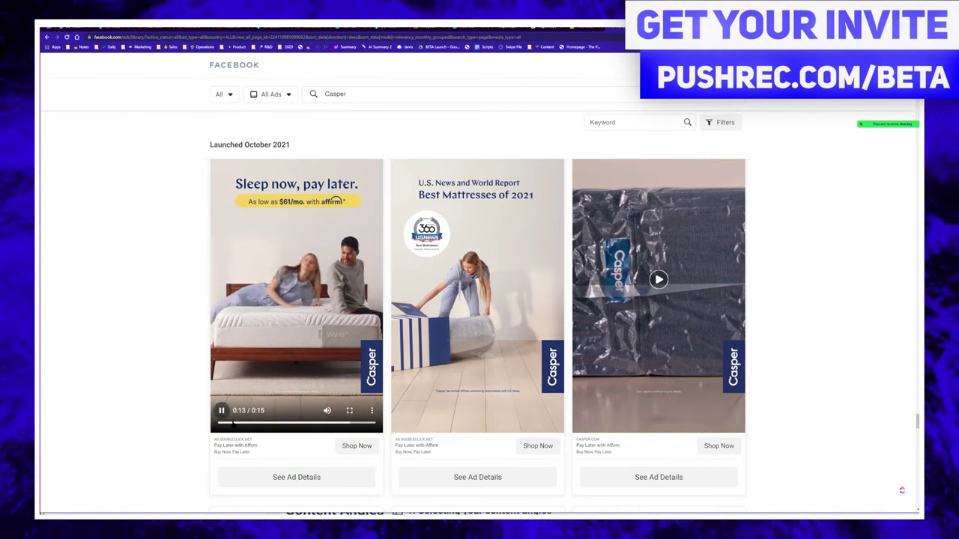
pyautogui.click(236, 427)
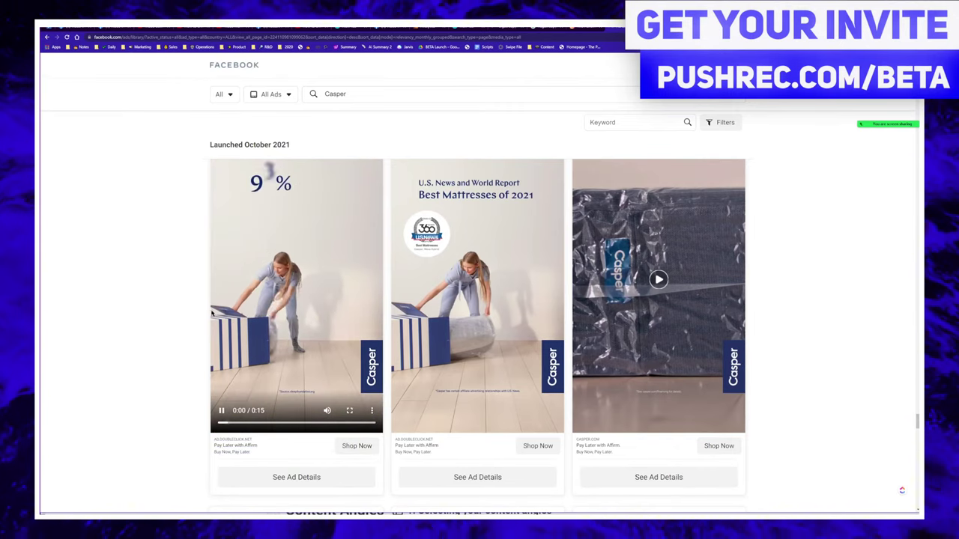
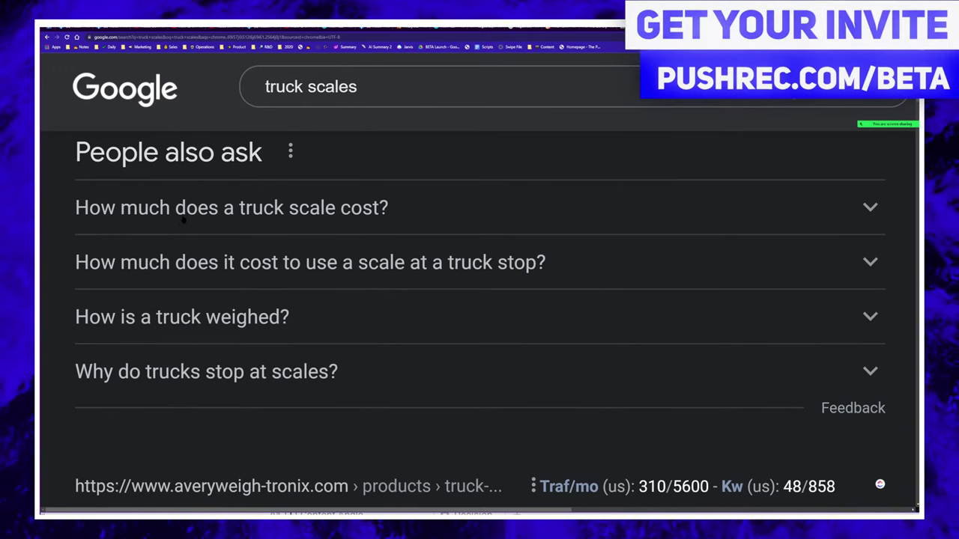
# - Read the answer to "How much does a truck scale cost?", collapse it and look over the surrounding truck scales results
pyautogui.click(232, 208)
pyautogui.scroll(-3, 379, 412)
pyautogui.scroll(3, 359, 307)
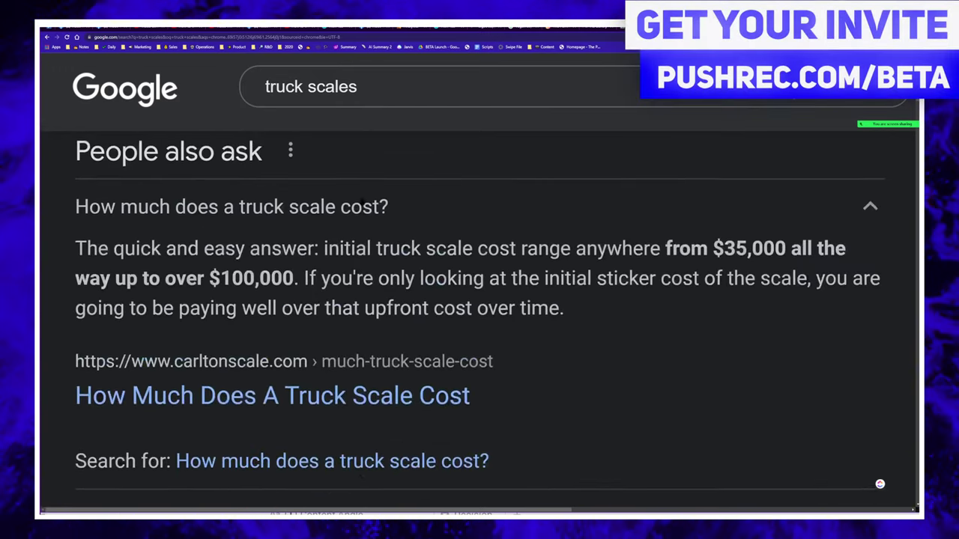
pyautogui.click(312, 219)
pyautogui.hotkey('ctrl', '-')
pyautogui.hotkey('ctrl', '-')
pyautogui.scroll(-4, 284, 255)
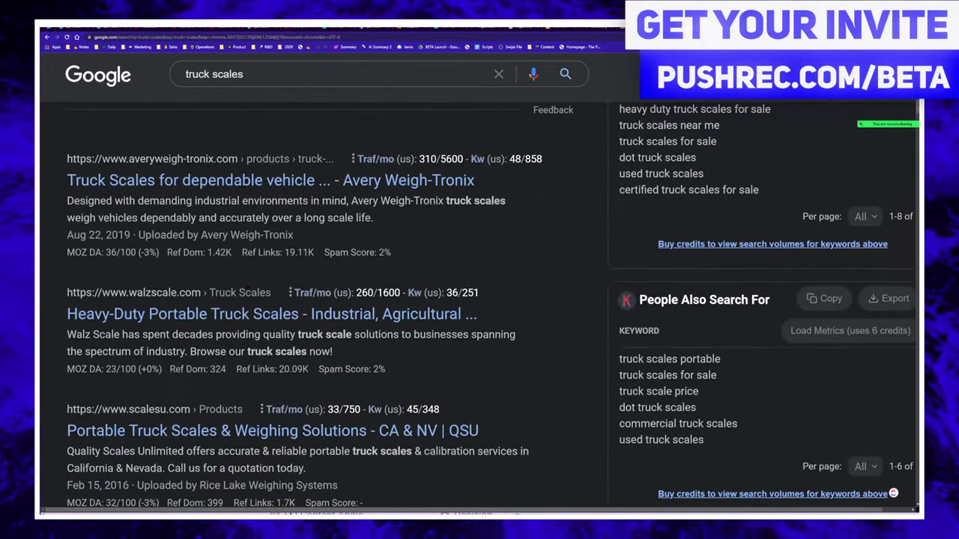
pyautogui.scroll(2, 255, 286)
pyautogui.scroll(2, 255, 285)
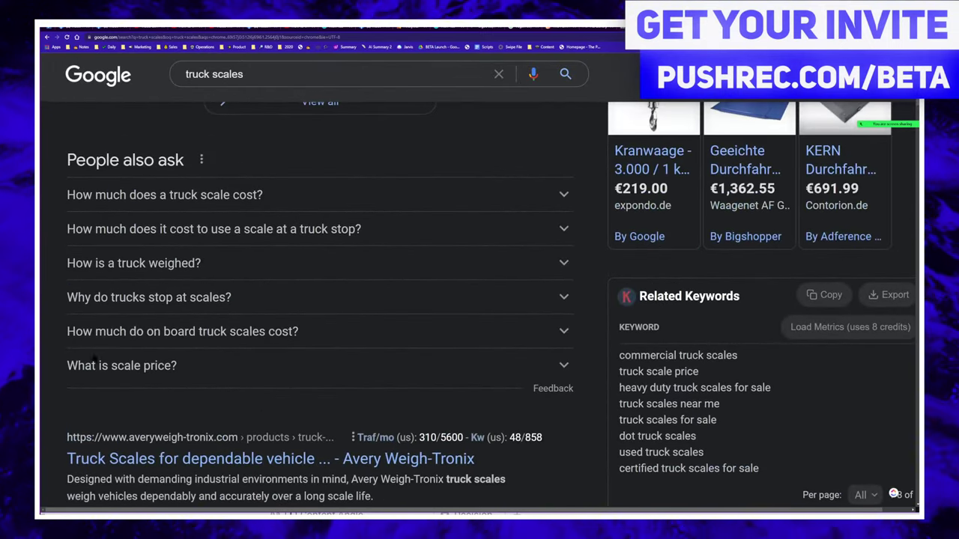
# - Expand and collapse the "How much do on board truck scales cost?" question to load more related questions
pyautogui.click(238, 337)
pyautogui.click(247, 334)
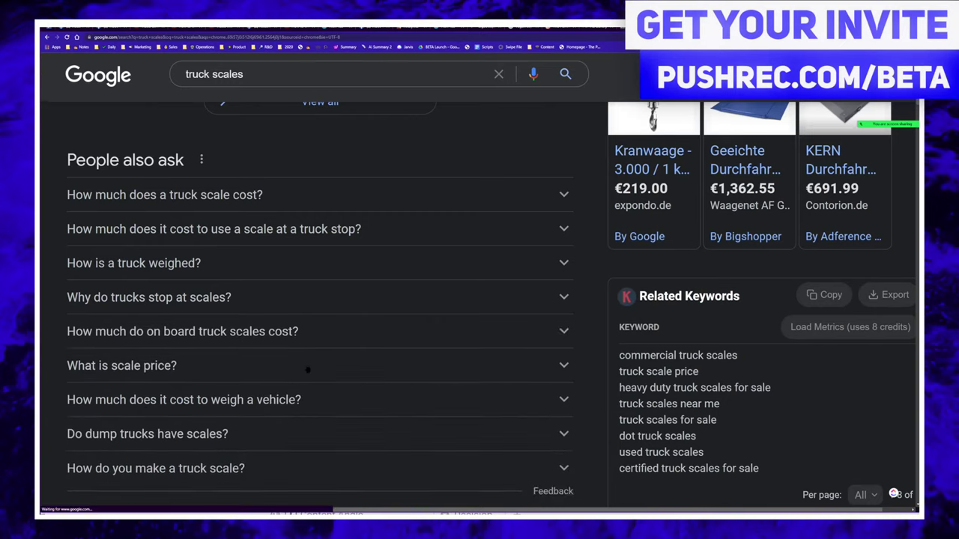
pyautogui.scroll(-1, 118, 374)
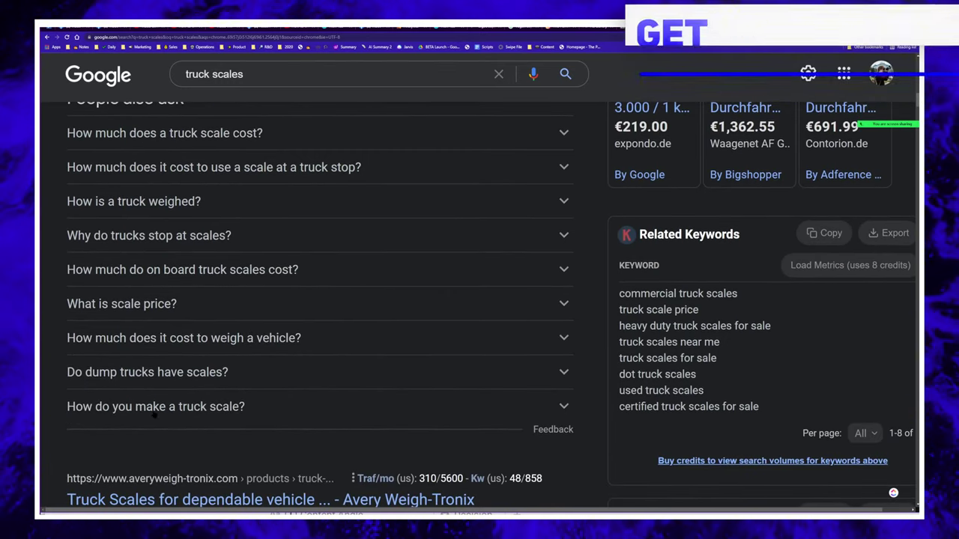
pyautogui.scroll(-3, 320, 405)
pyautogui.scroll(2, 367, 320)
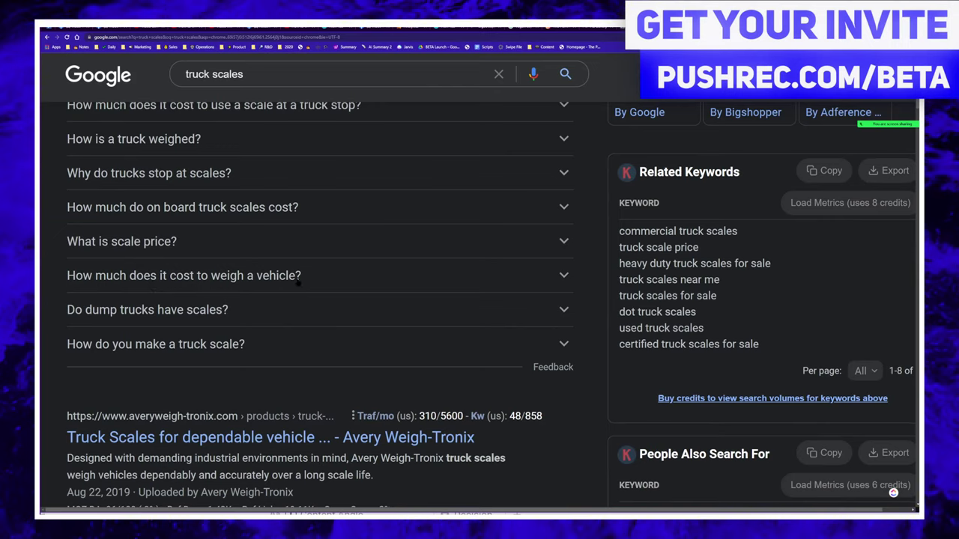
# - Open and close the questions about the cost of weighing a vehicle and of a truck scale to extend the related questions
pyautogui.click(257, 288)
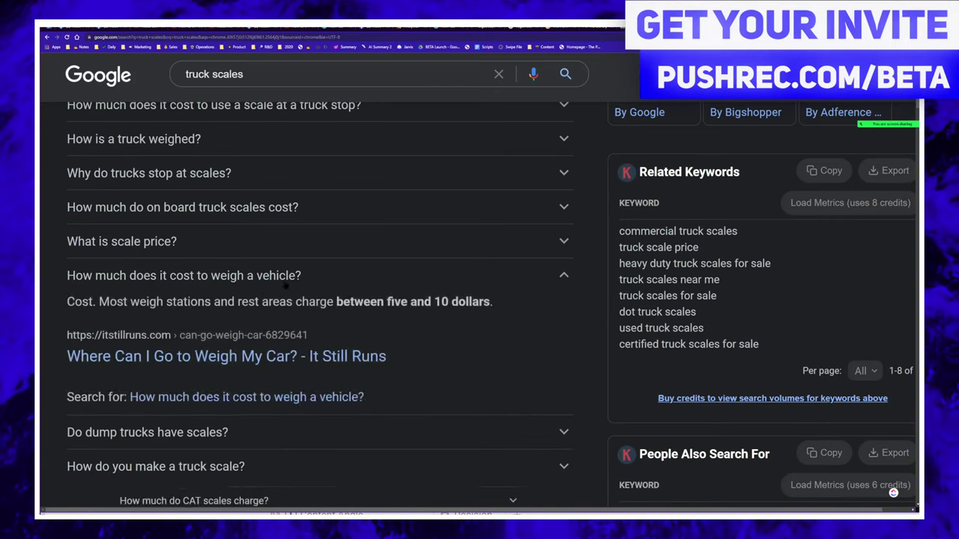
pyautogui.click(247, 276)
pyautogui.scroll(3, 237, 359)
pyautogui.click(233, 258)
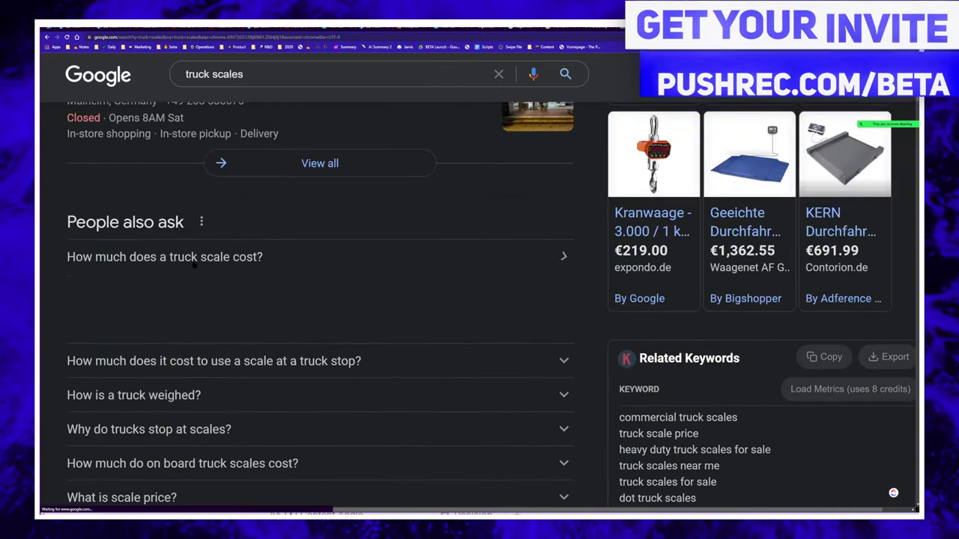
pyautogui.click(237, 258)
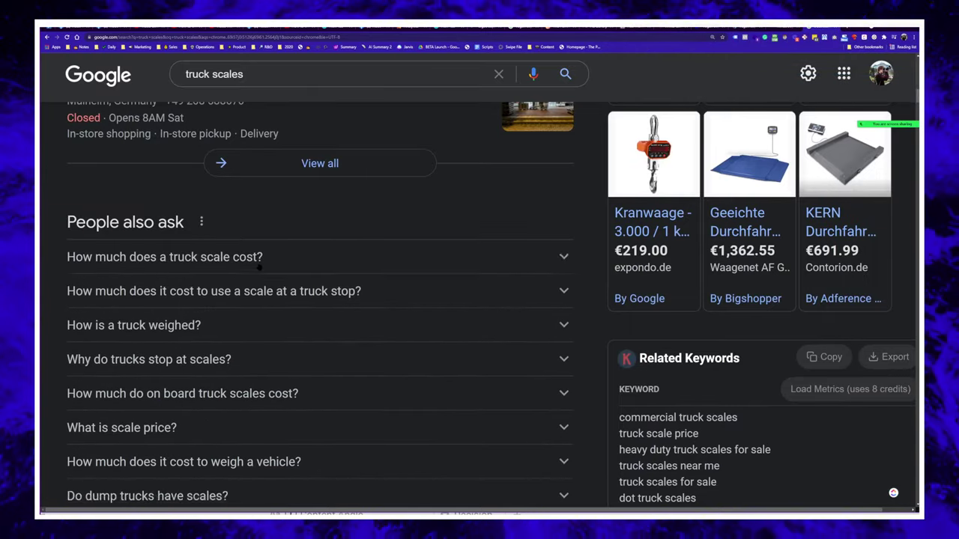
pyautogui.click(238, 258)
pyautogui.click(237, 258)
# - Review the extended People also ask list for truck scales and the keyword suggestions beside it
pyautogui.scroll(-3, 331, 384)
pyautogui.scroll(-4, 331, 383)
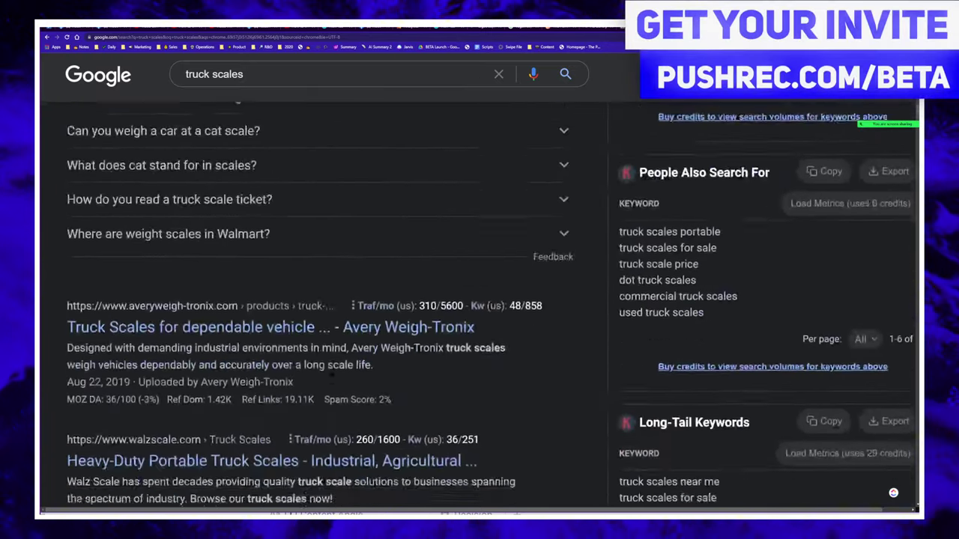
pyautogui.scroll(3, 215, 293)
pyautogui.scroll(6, 215, 293)
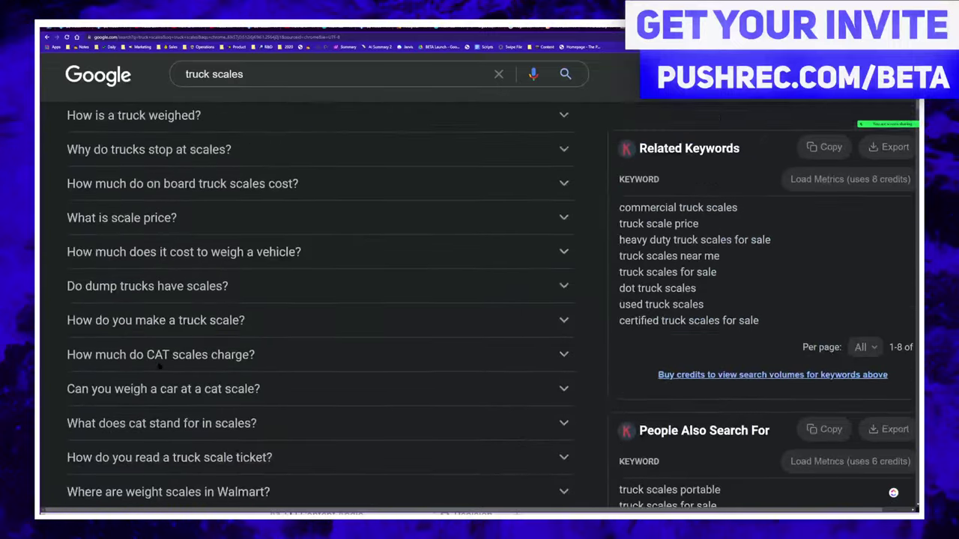
pyautogui.scroll(-3, 171, 242)
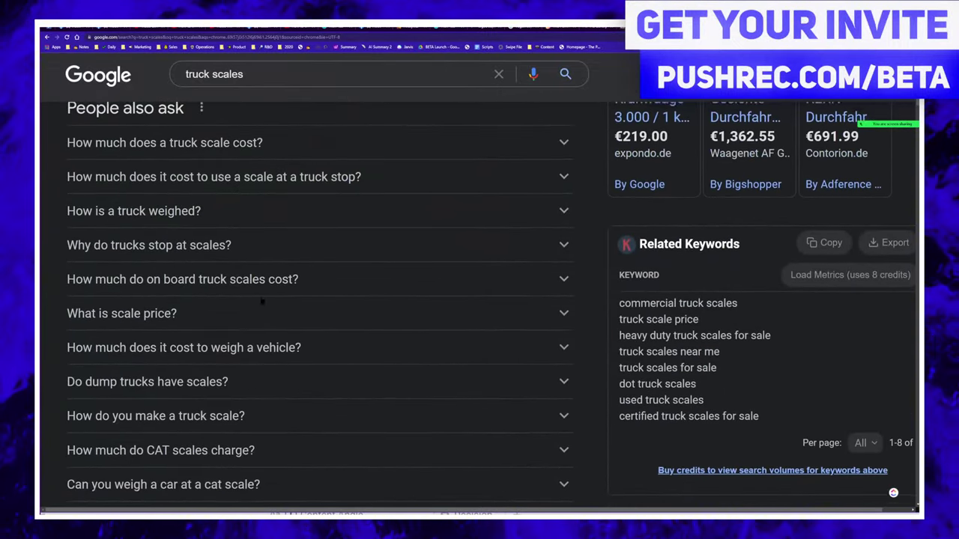
pyautogui.scroll(3, 171, 242)
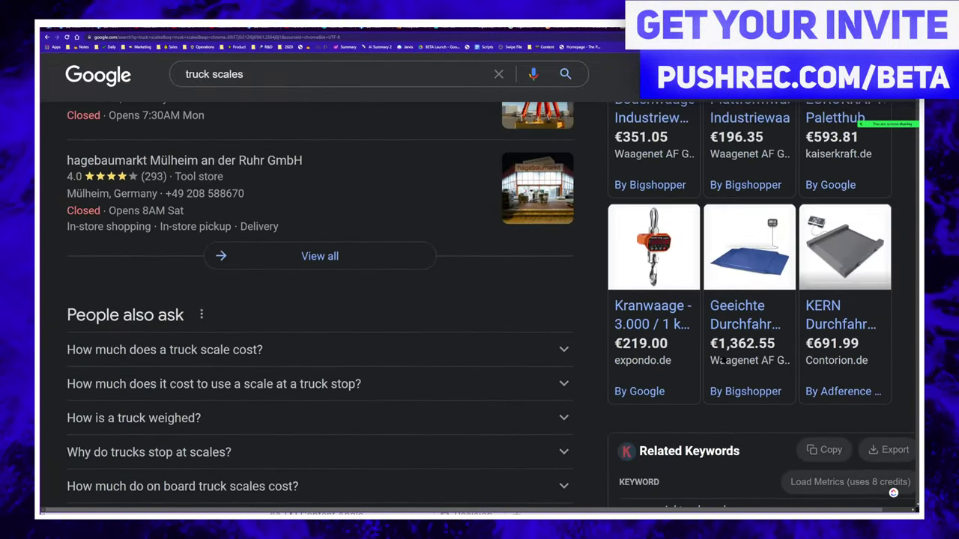
pyautogui.scroll(-1, 166, 339)
# - Examine Google's search suggestions for "truck scales" with the cursor after the phrase and in front of it
pyautogui.click(285, 77)
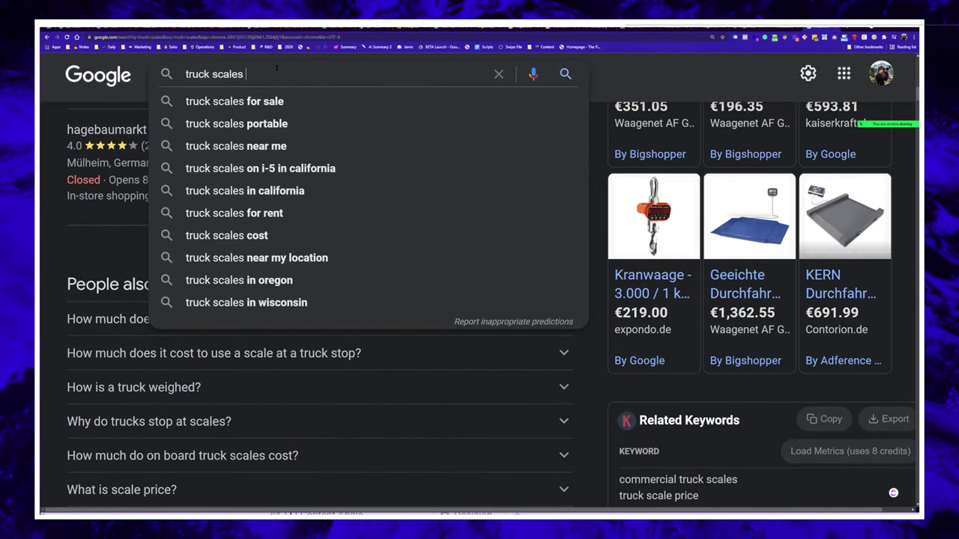
pyautogui.click(195, 69)
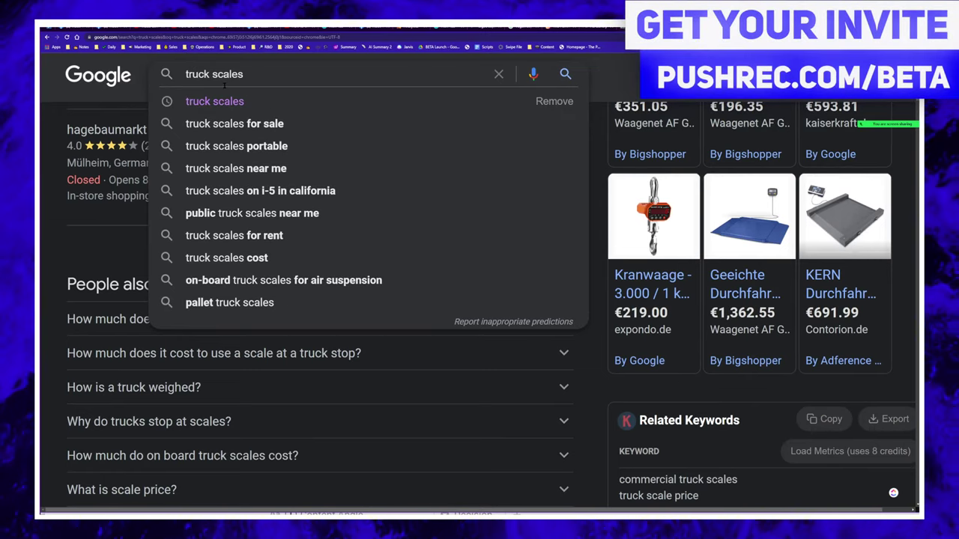
pyautogui.write('*')
pyautogui.press('BackSpace')
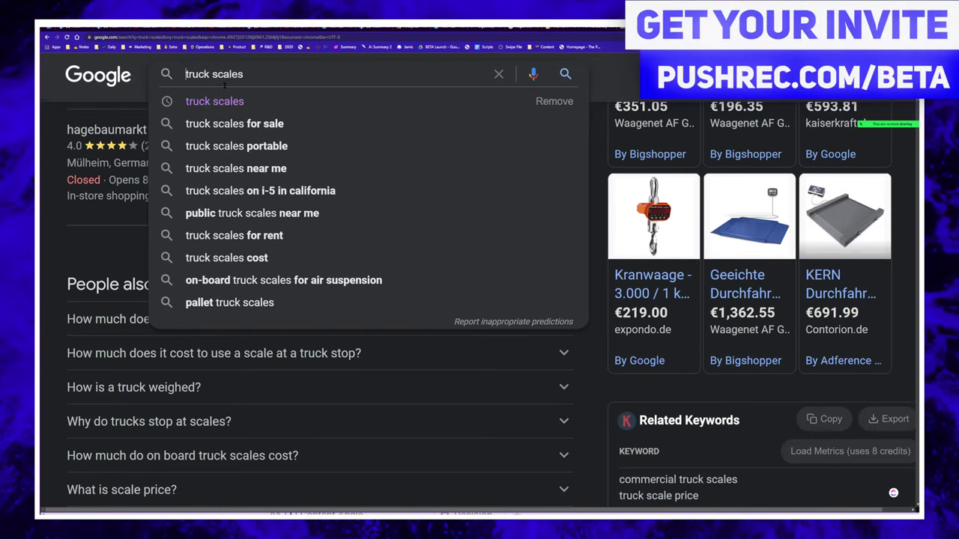
pyautogui.write('*')
pyautogui.press('BackSpace')
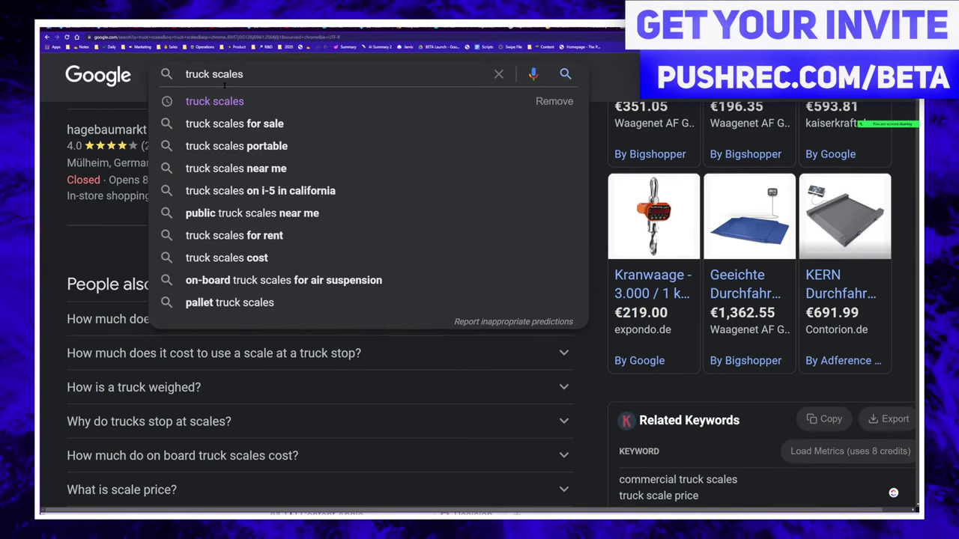
pyautogui.write('*')
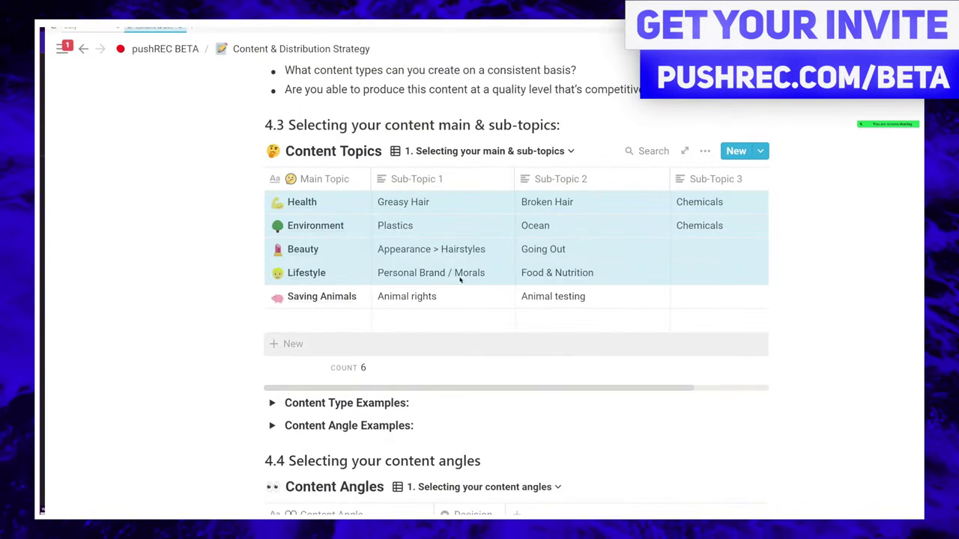
# - Highlight the Health to Saving Animals rows in the Content Topics table and clear the selection
pyautogui.scroll(3, 460, 279)
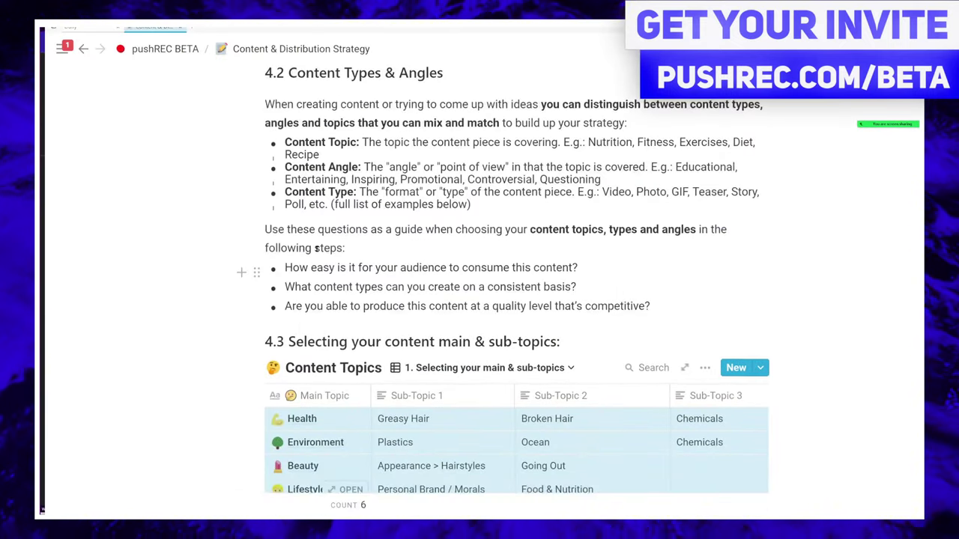
pyautogui.scroll(-4, 225, 248)
pyautogui.moveTo(199, 275); pyautogui.dragTo(732, 174)
pyautogui.moveTo(474, 197); pyautogui.dragTo(322, 217)
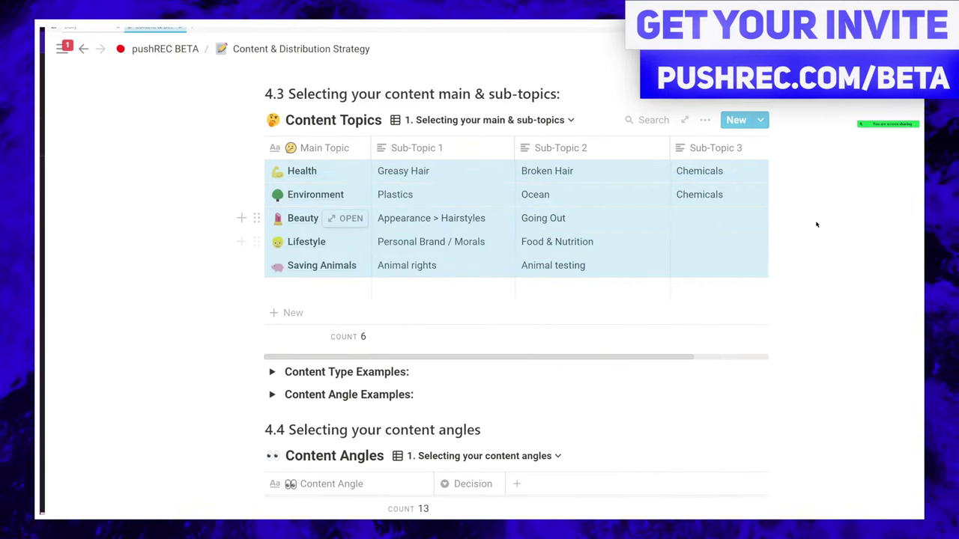
pyautogui.click(878, 248)
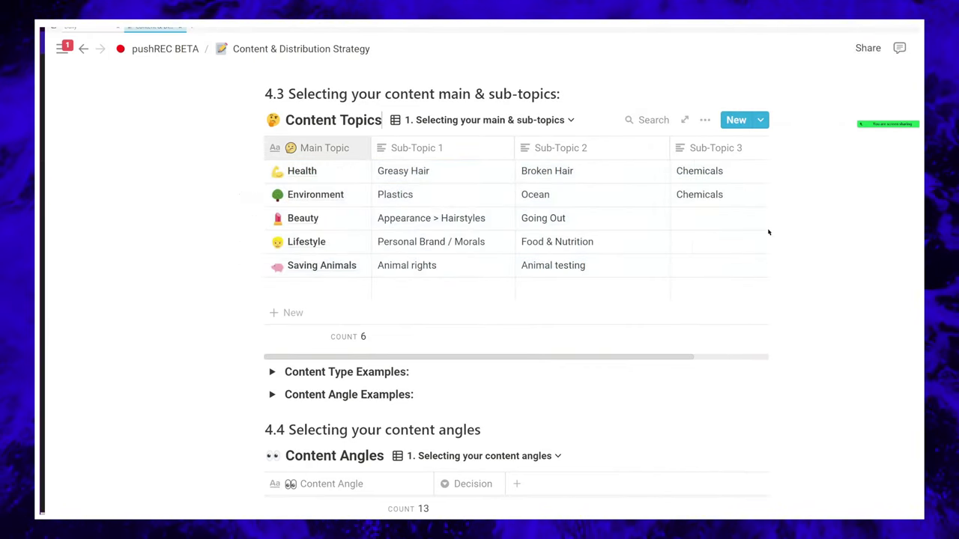
# - Point out the Health row's sub-topics by opening the Greasy Hair, Broken Hair and Chemicals cells, leaving their text as is
pyautogui.scroll(2, 296, 275)
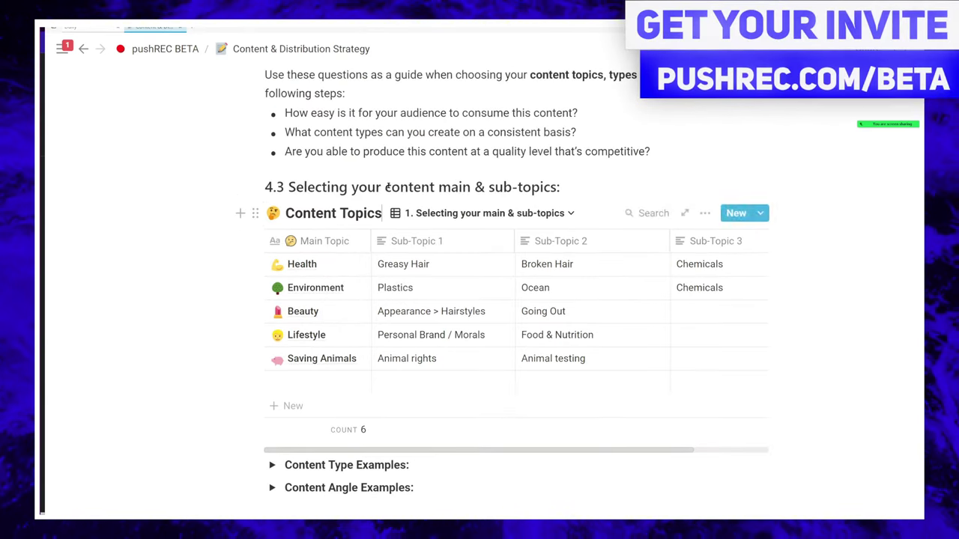
pyautogui.click(422, 270)
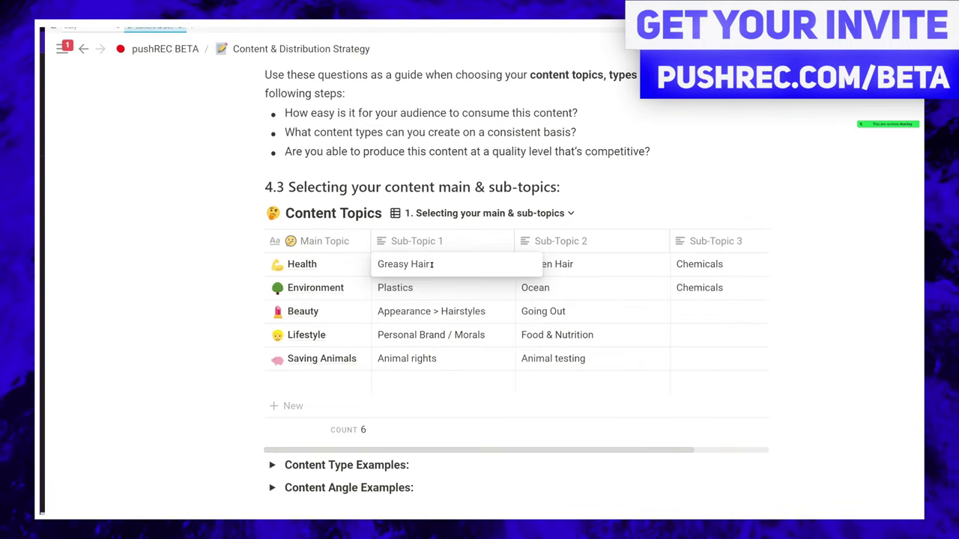
pyautogui.click(592, 264)
pyautogui.click(562, 265)
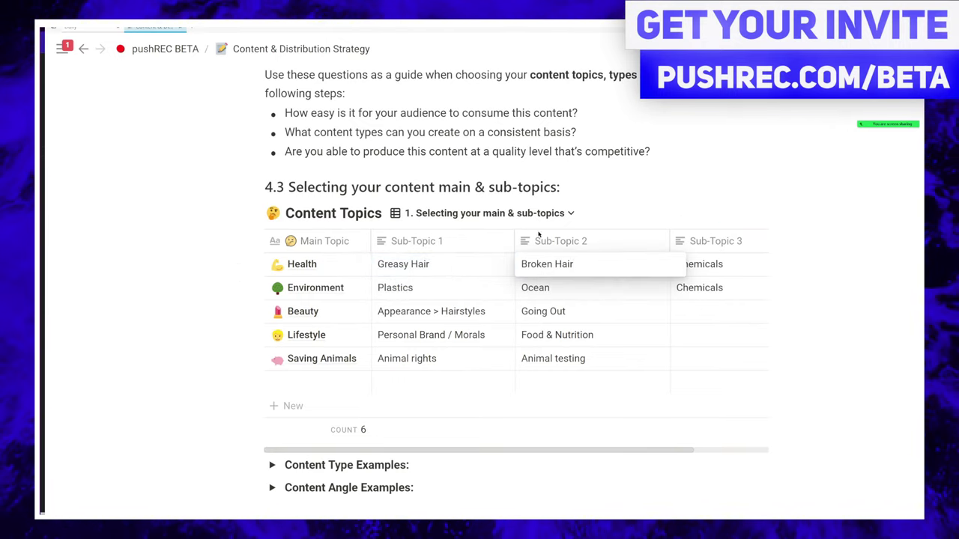
pyautogui.click(747, 270)
pyautogui.click(732, 265)
pyautogui.moveTo(732, 265); pyautogui.dragTo(568, 284)
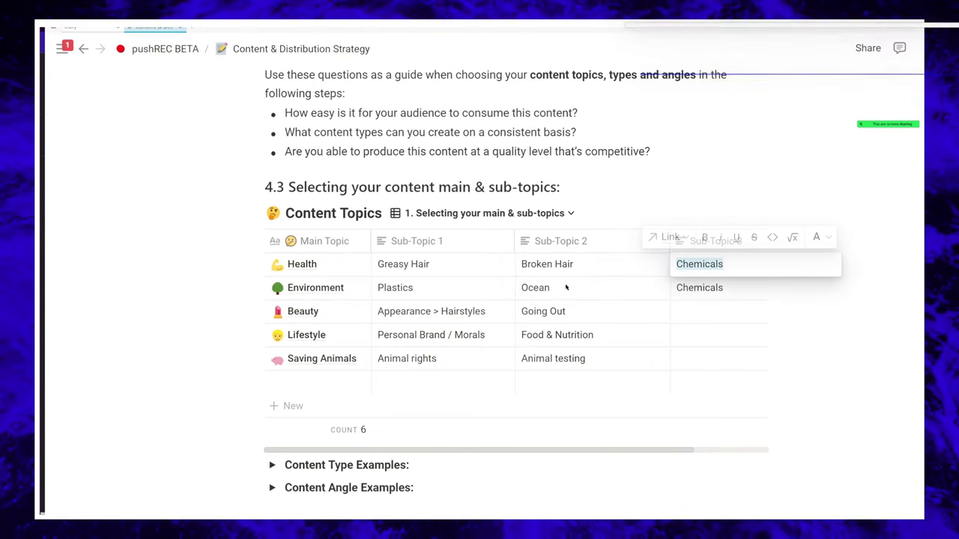
pyautogui.press('Escape')
pyautogui.click(680, 265)
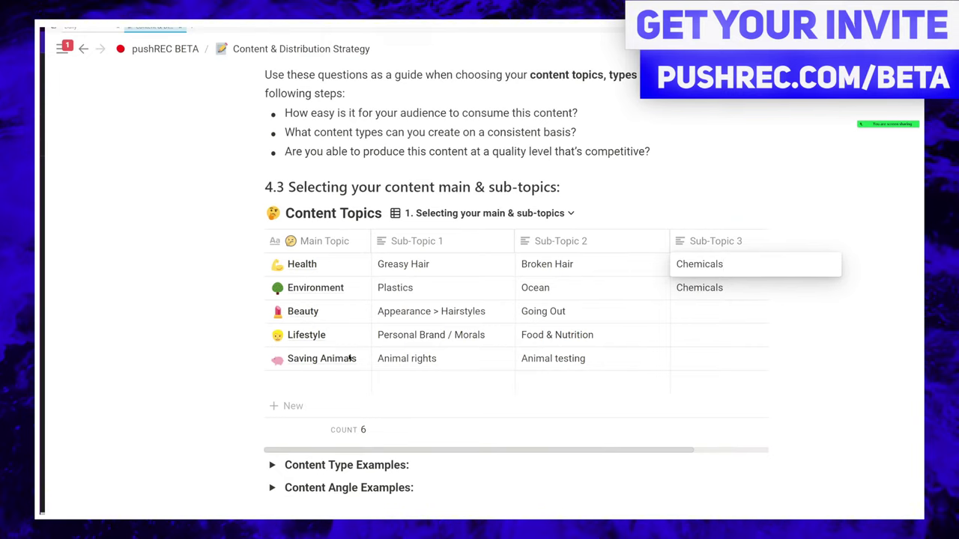
pyautogui.press('Escape')
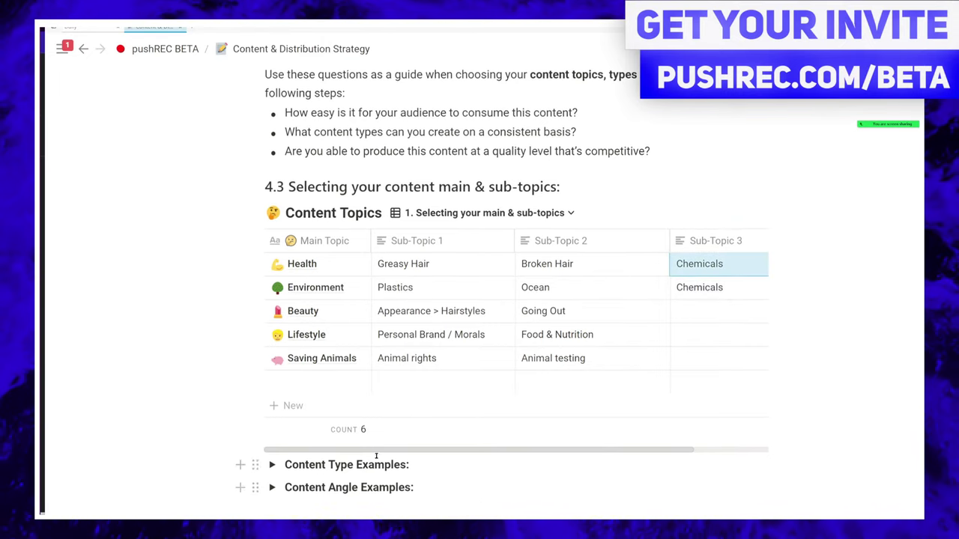
# - Examine the Content Angles table and its Yes decisions alongside the main and sub-topics in the Content Topics table
pyautogui.scroll(-3, 373, 436)
pyautogui.scroll(-5, 379, 397)
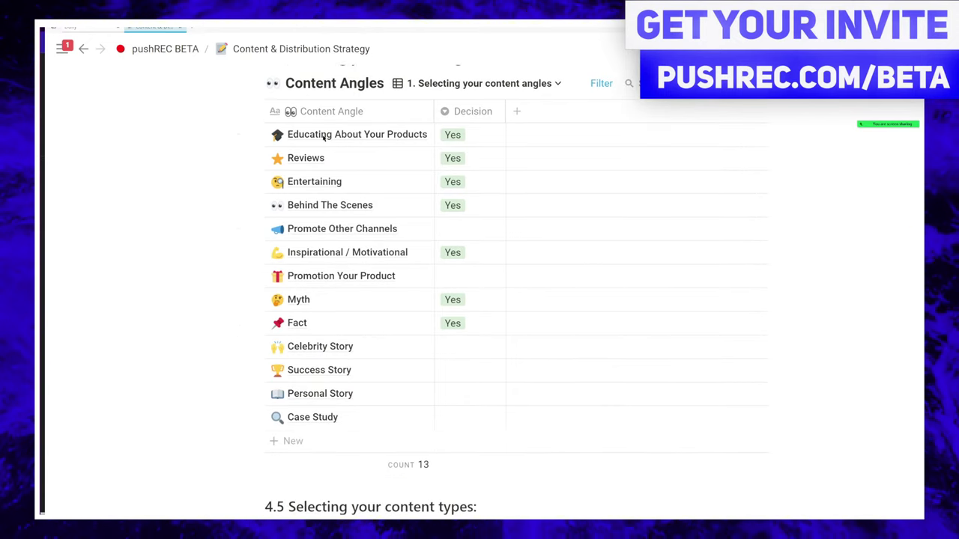
pyautogui.scroll(5, 395, 206)
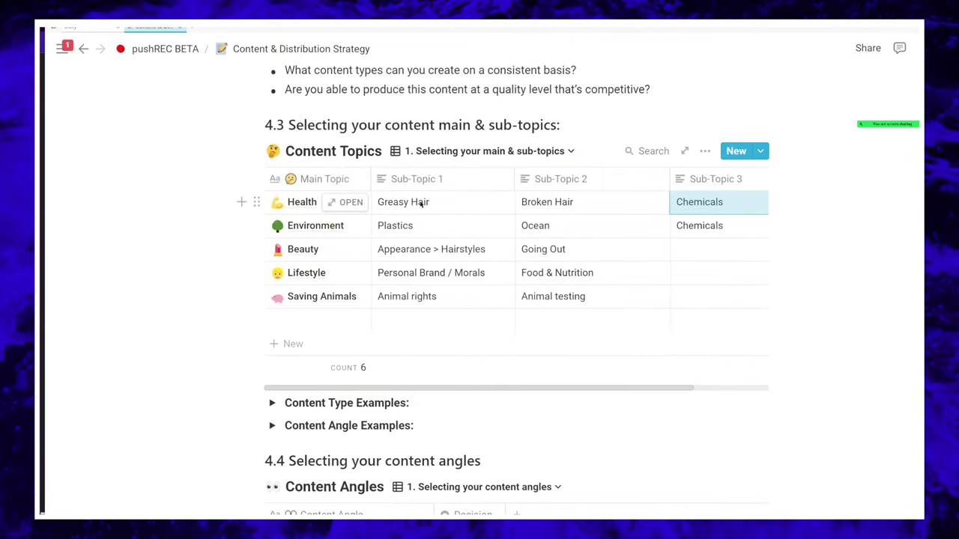
pyautogui.scroll(-5, 420, 218)
pyautogui.scroll(-3, 427, 236)
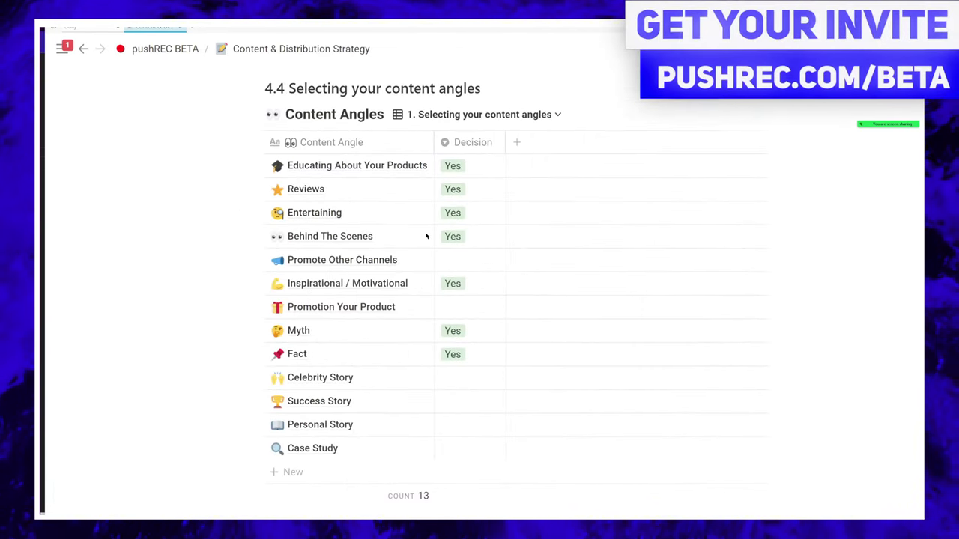
pyautogui.scroll(-2, 396, 244)
pyautogui.scroll(1, 396, 241)
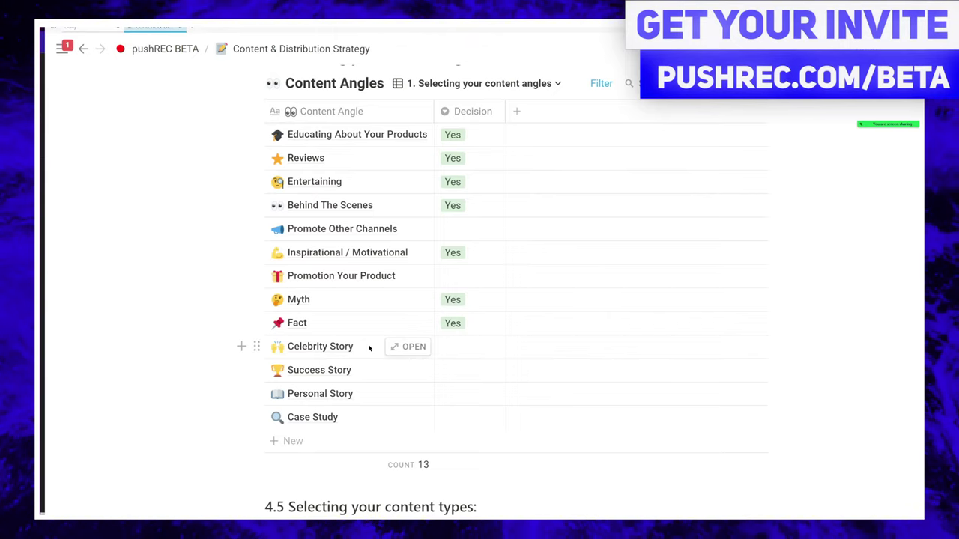
pyautogui.scroll(2, 347, 262)
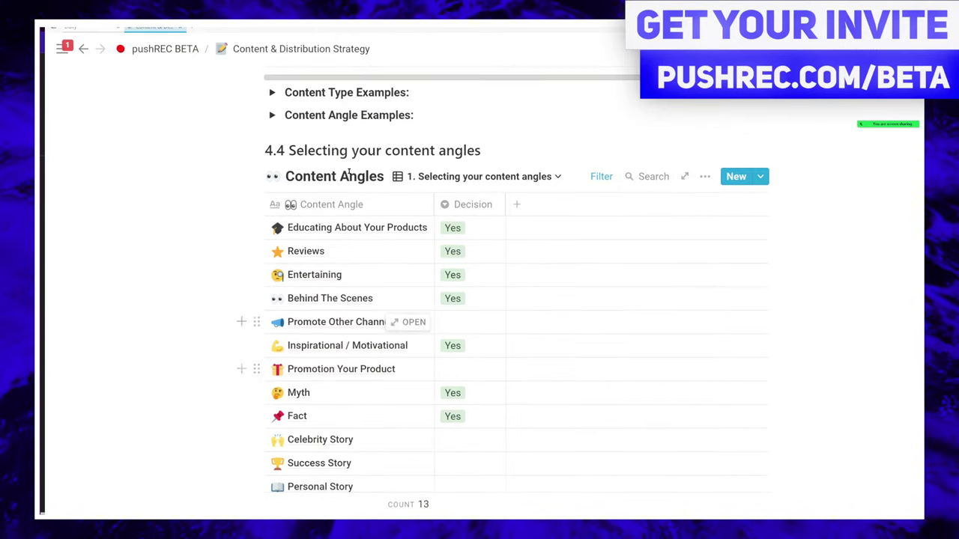
pyautogui.scroll(-3, 329, 425)
pyautogui.scroll(8, 330, 425)
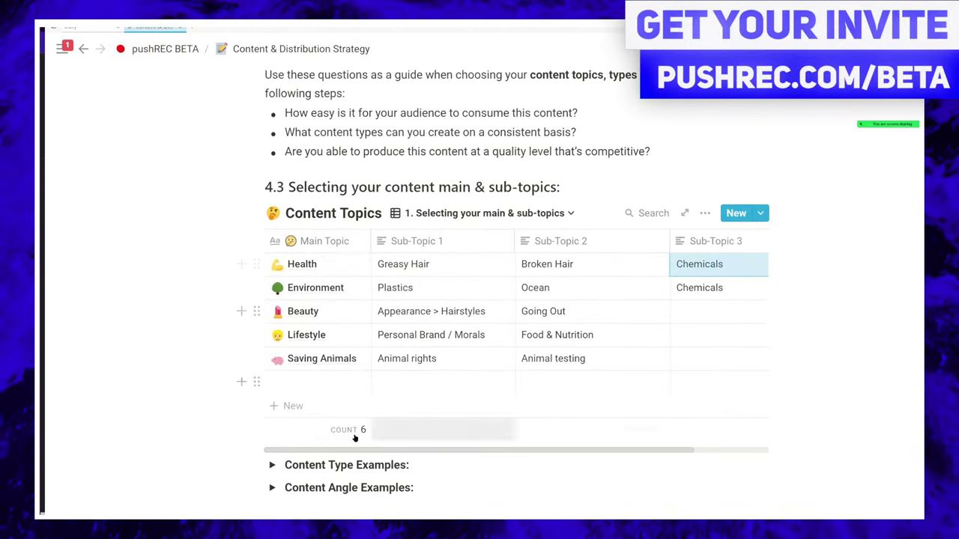
pyautogui.scroll(-7, 345, 419)
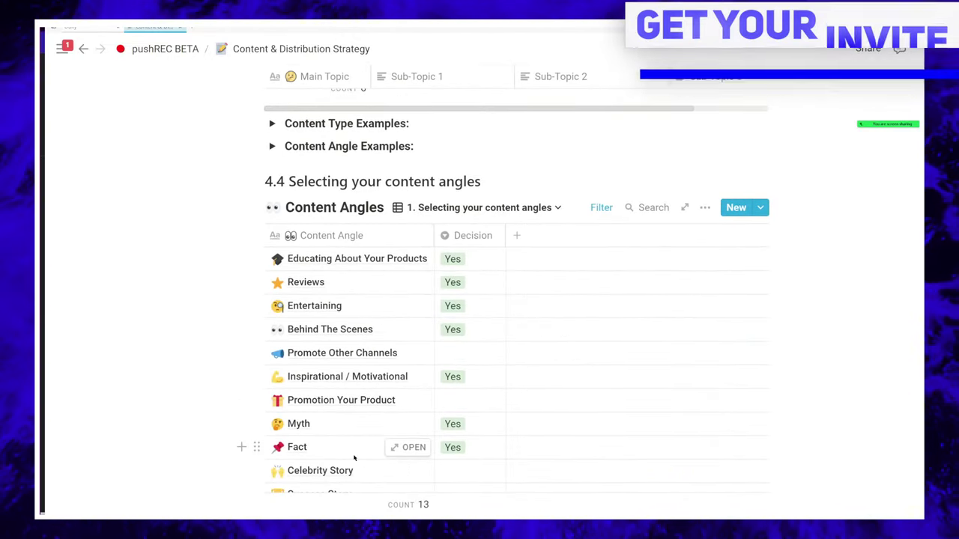
pyautogui.scroll(1, 337, 440)
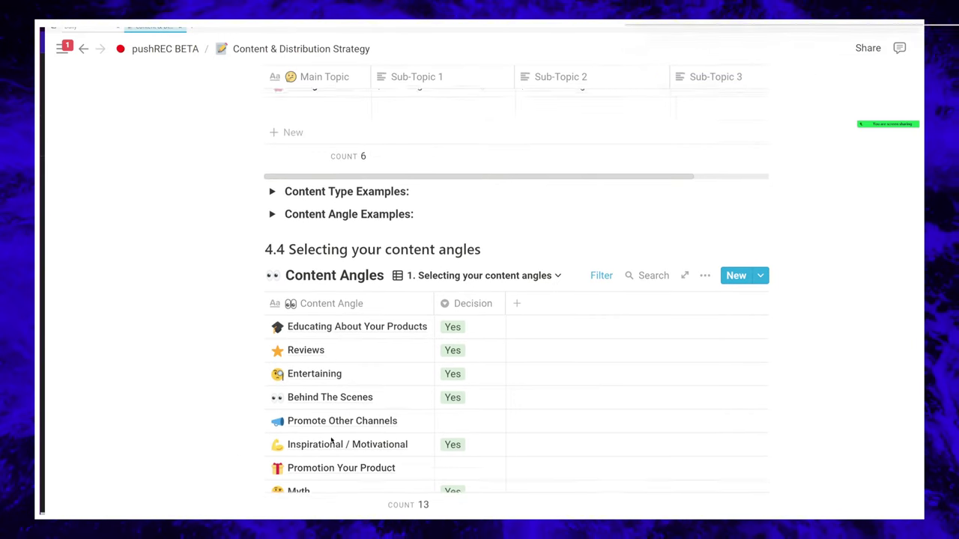
# - Compare the full Content Angles list, down to Case Study, with the Health to Saving Animals rows of the Content Topics table
pyautogui.scroll(-4, 320, 397)
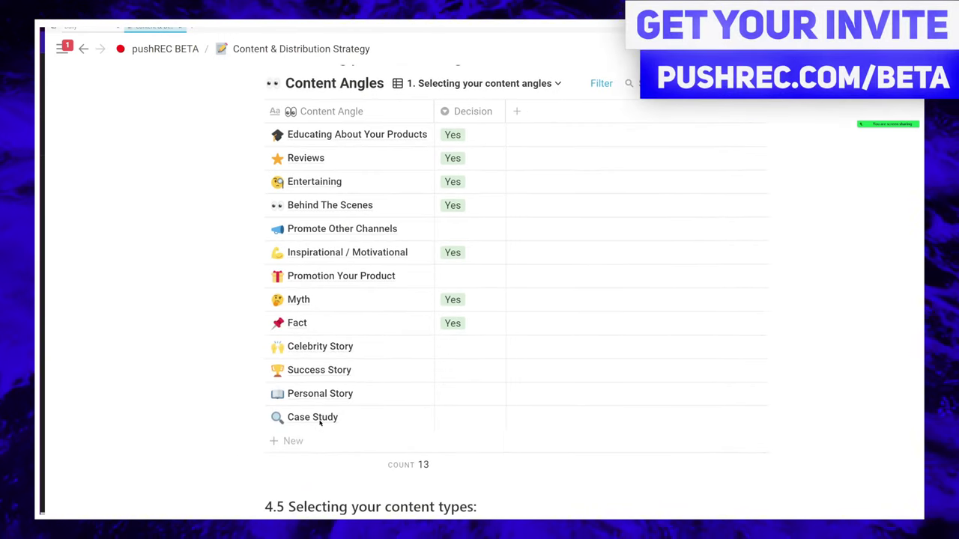
pyautogui.scroll(6, 320, 422)
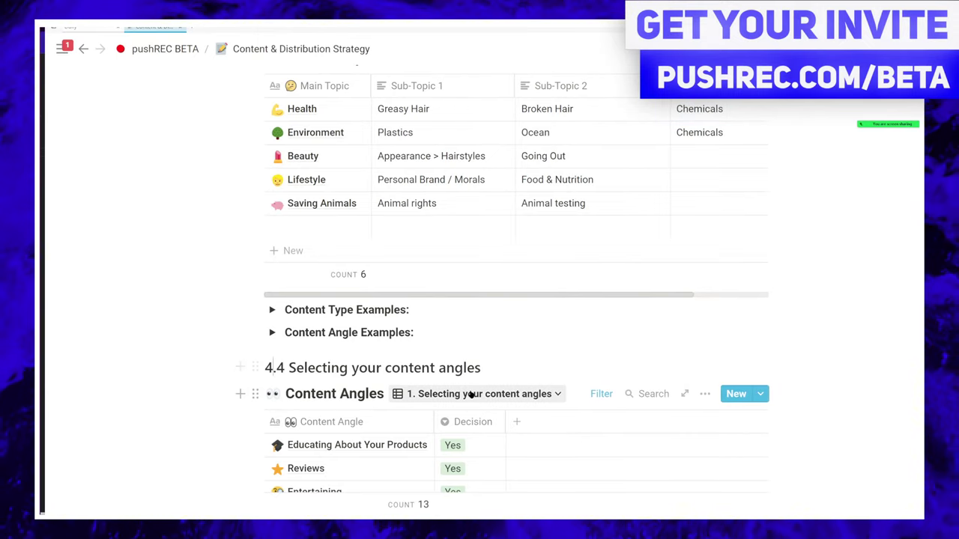
pyautogui.scroll(-2, 321, 421)
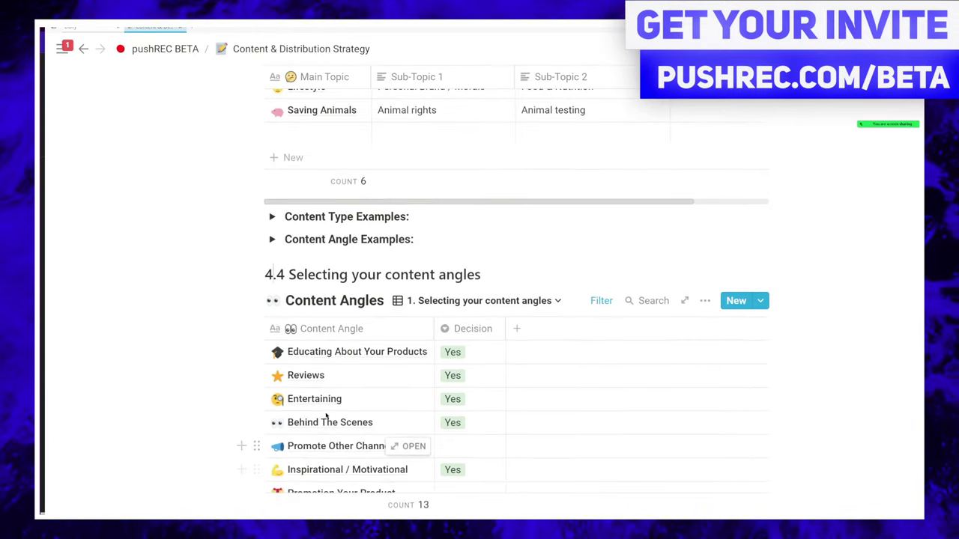
pyautogui.scroll(-2, 325, 418)
pyautogui.scroll(6, 325, 413)
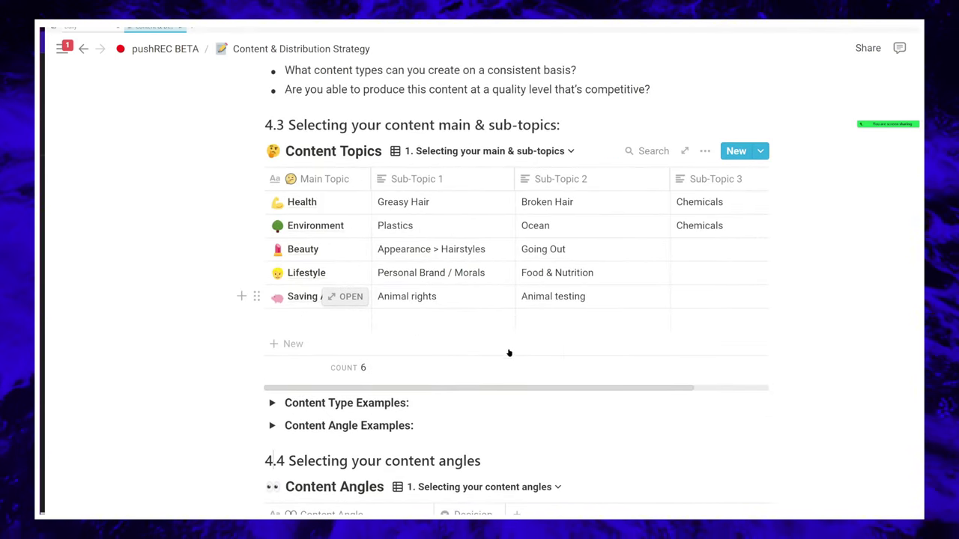
pyautogui.scroll(-3, 407, 248)
pyautogui.scroll(3, 427, 336)
pyautogui.scroll(-5, 412, 390)
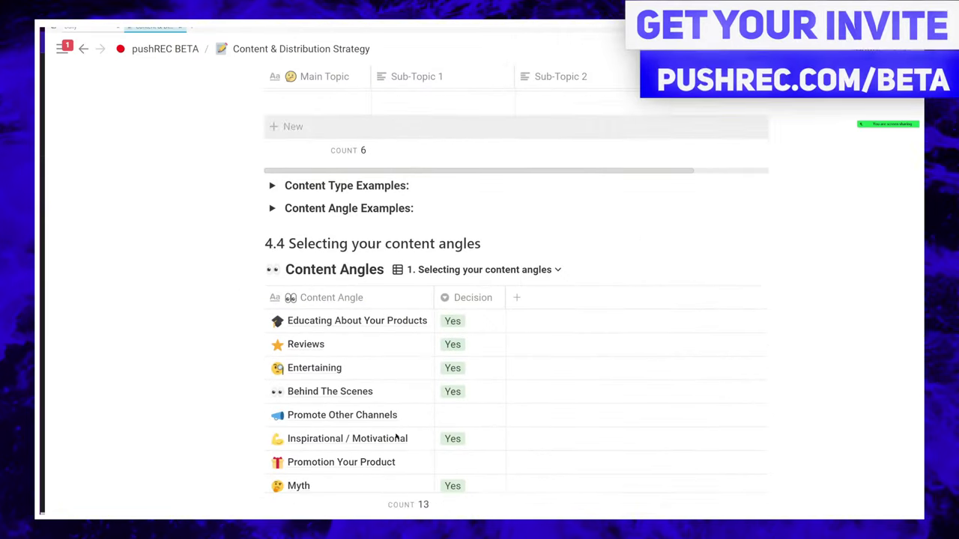
pyautogui.scroll(4, 405, 309)
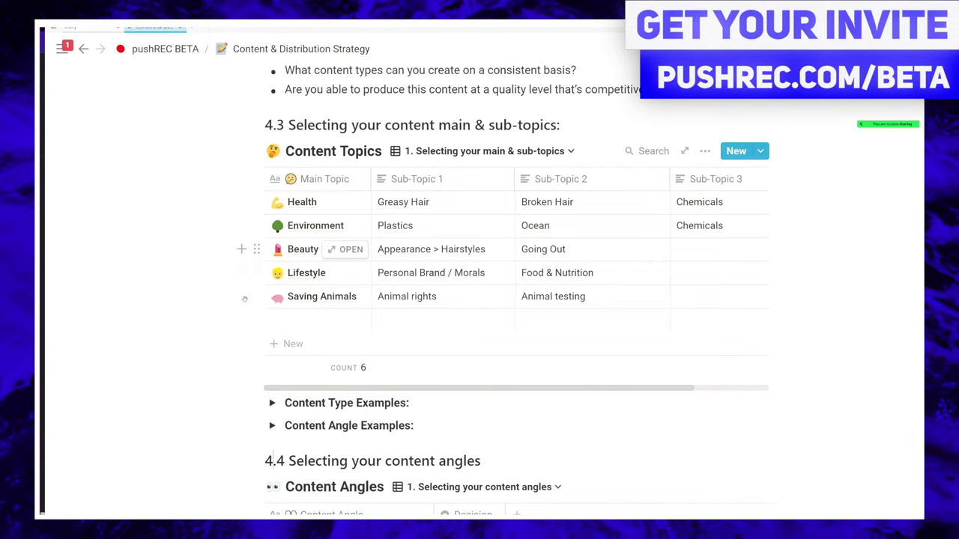
pyautogui.scroll(-8, 385, 350)
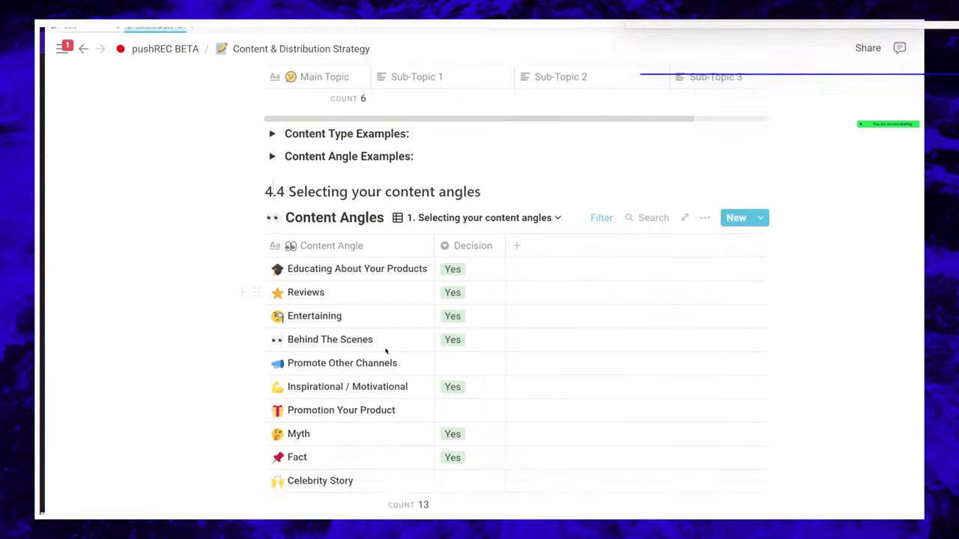
pyautogui.scroll(3, 484, 311)
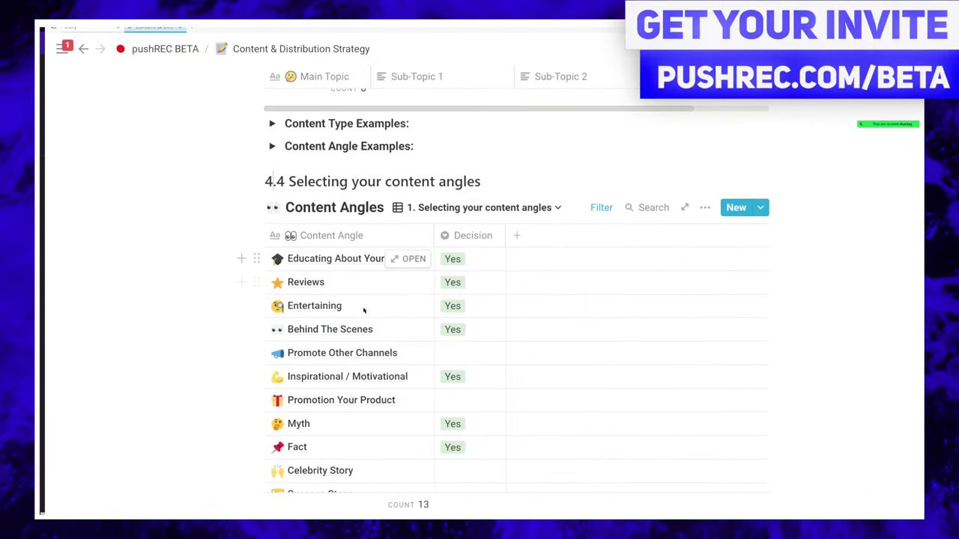
pyautogui.scroll(4, 395, 307)
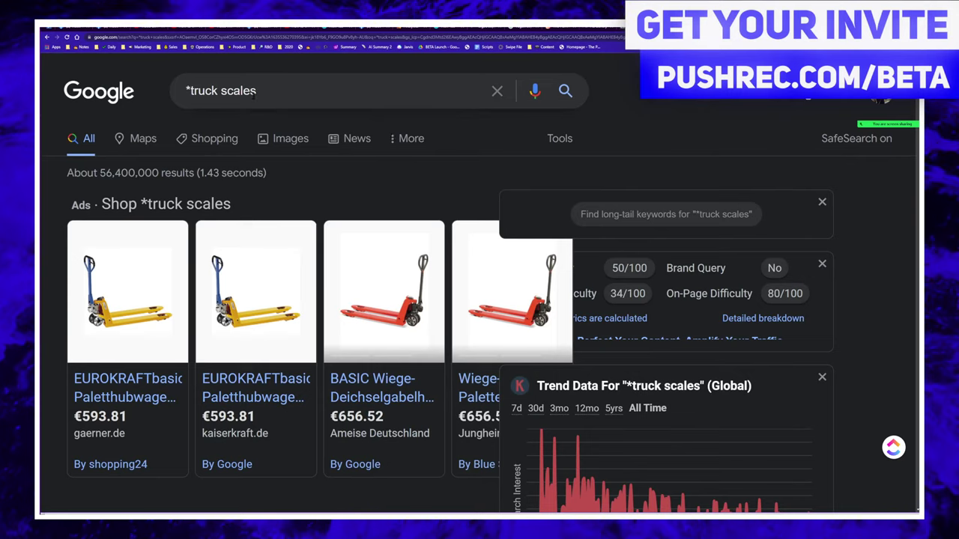
# - Switch to Google, search for "trucking blog" and look through the results
pyautogui.click(279, 91)
pyautogui.write('truc')
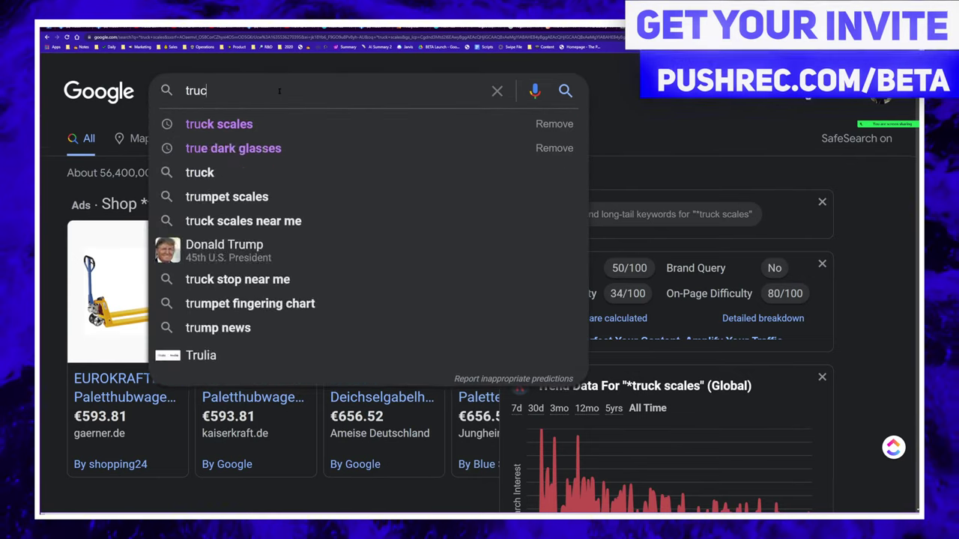
pyautogui.write('king blog')
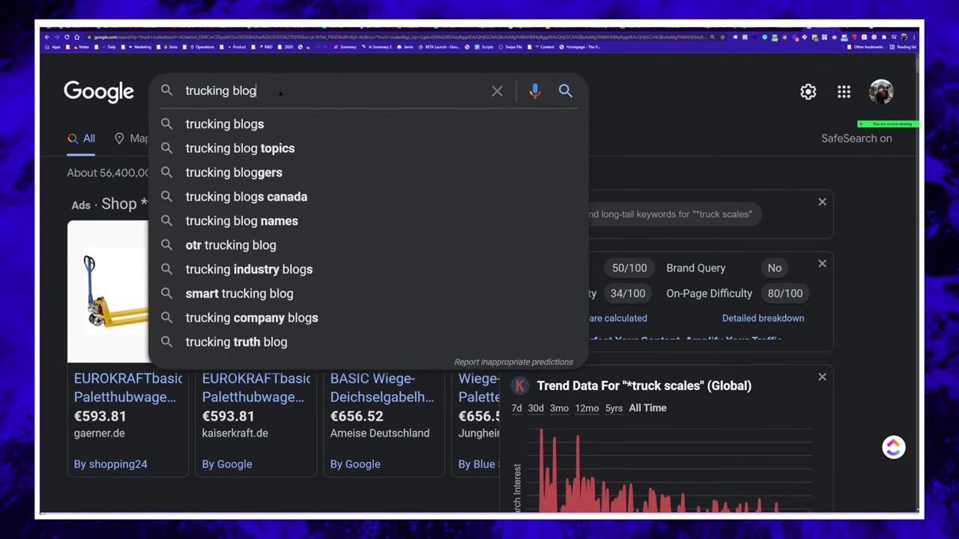
pyautogui.press('Return')
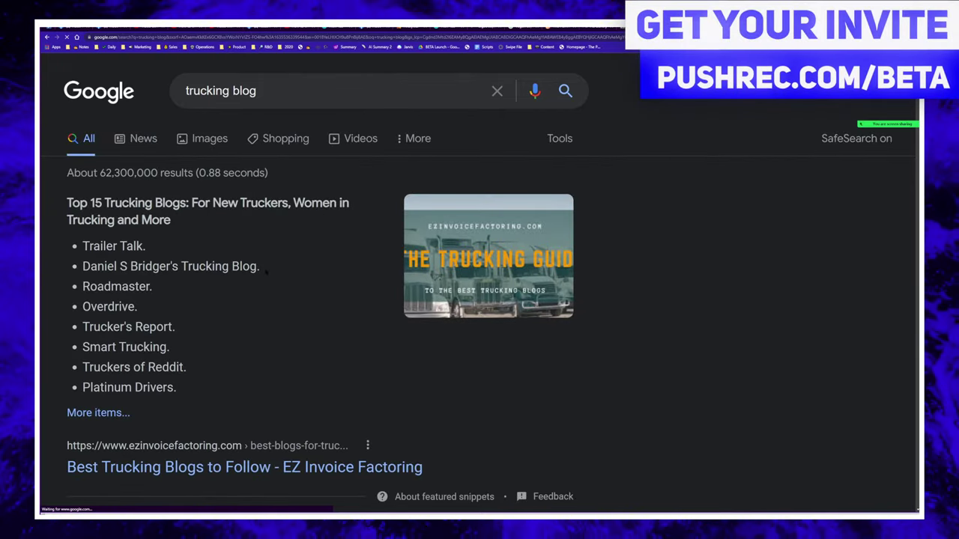
pyautogui.scroll(-3, 225, 299)
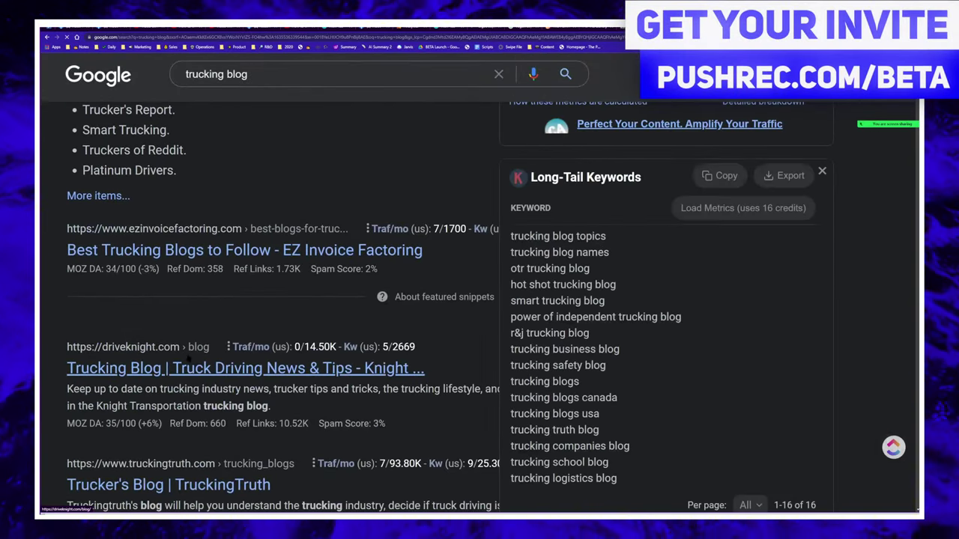
pyautogui.scroll(-1, 119, 389)
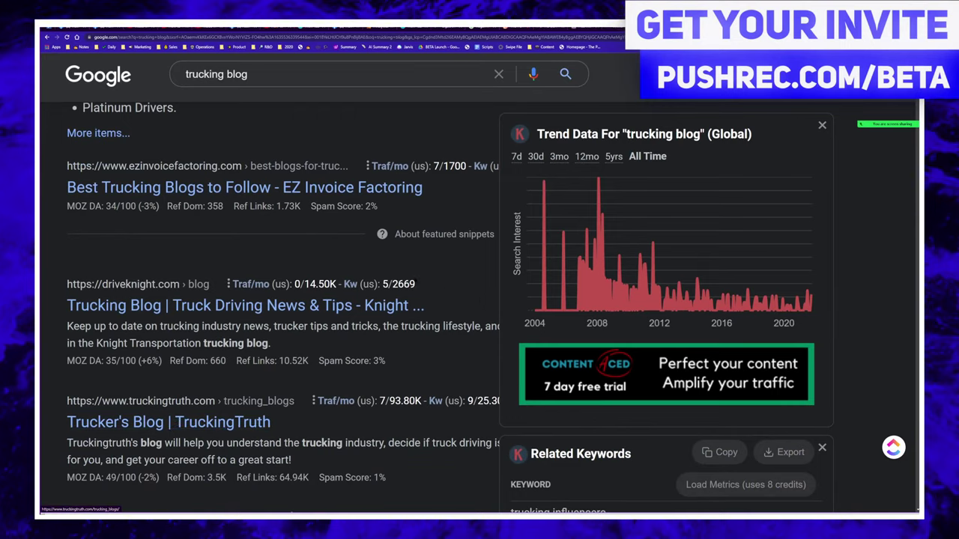
# - Open Knight Transportation's trucking blog from the results, examine its posts and category list, and pick the Safety category
pyautogui.scroll(-3, 148, 352)
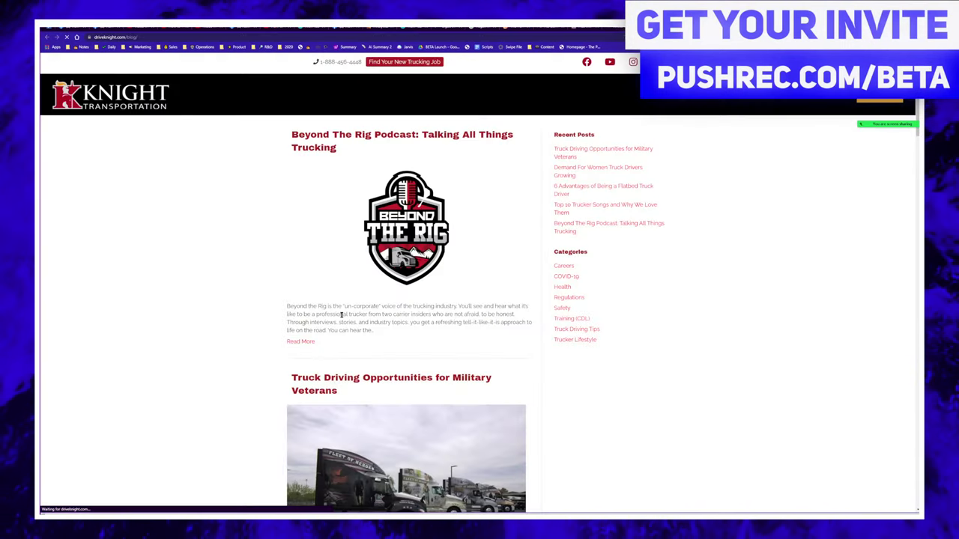
pyautogui.scroll(-7, 340, 308)
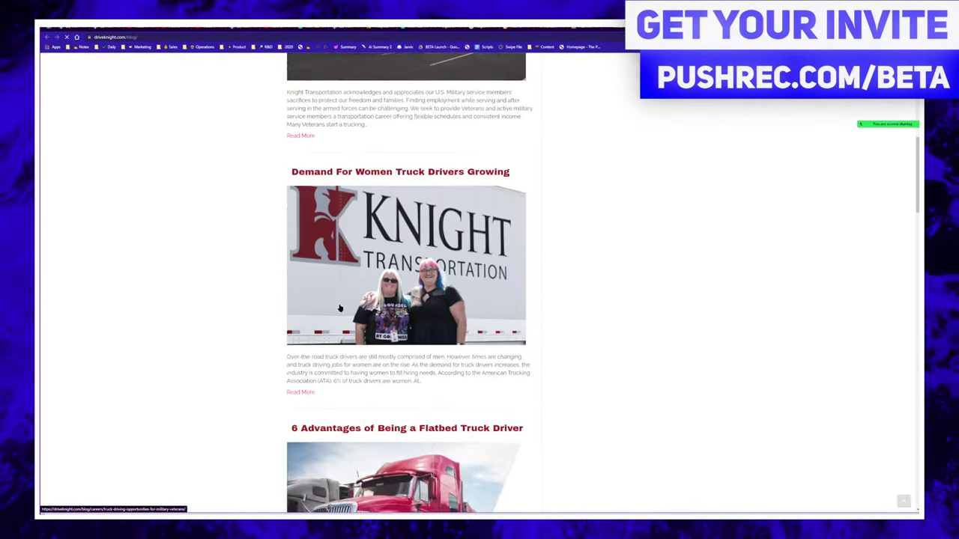
pyautogui.scroll(10, 337, 299)
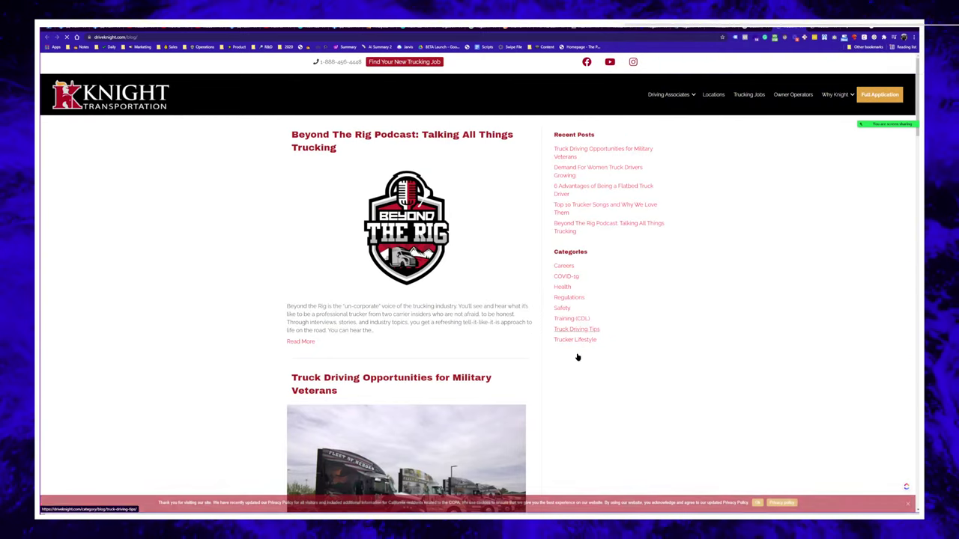
pyautogui.click(565, 307)
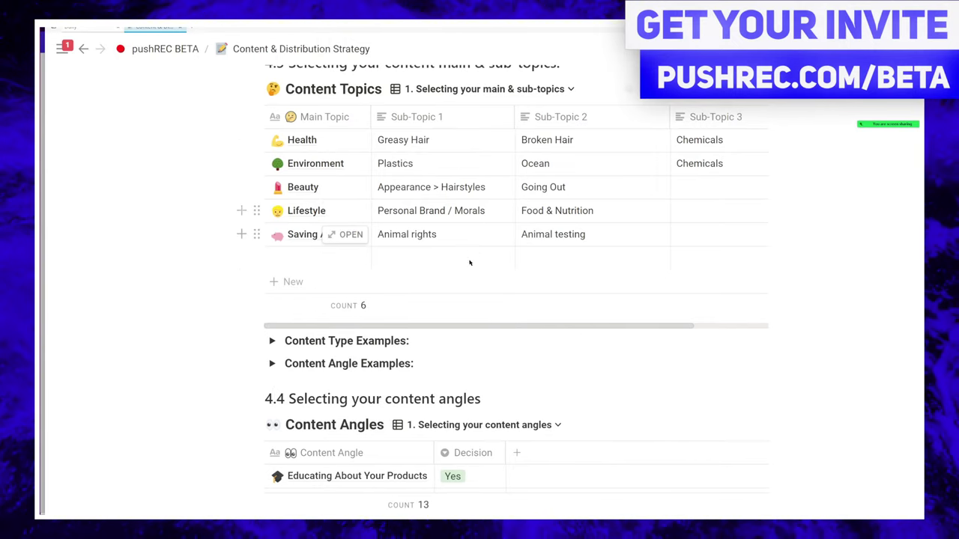
# - Back in Notion, switch the Content Angles table to the 2. Generating Ideas view and widen its Content Angle column
pyautogui.scroll(-3, 470, 262)
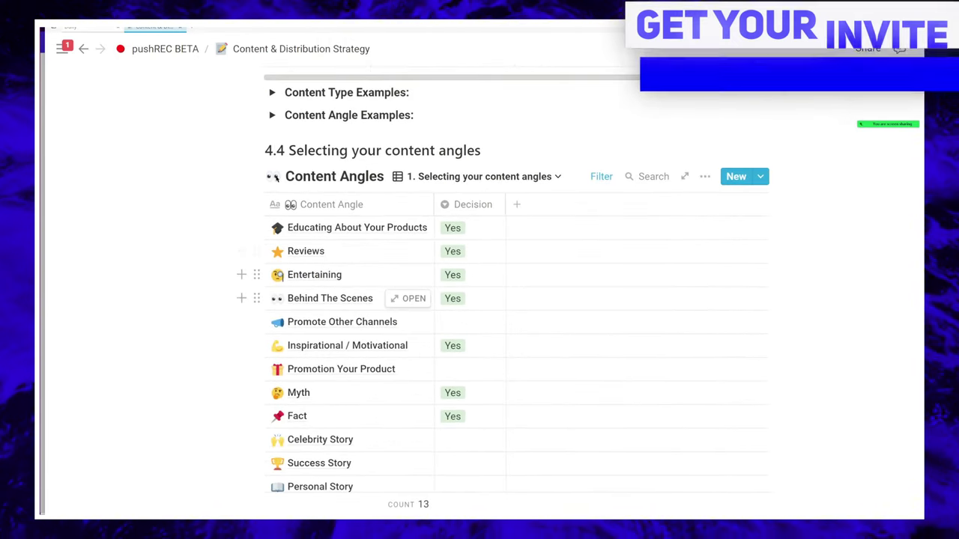
pyautogui.scroll(-1, 452, 266)
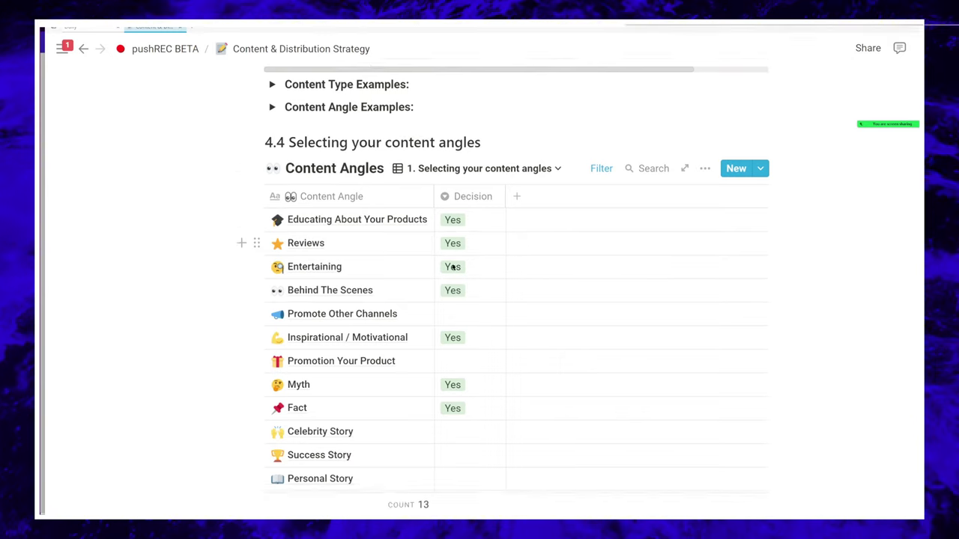
pyautogui.scroll(-2, 453, 267)
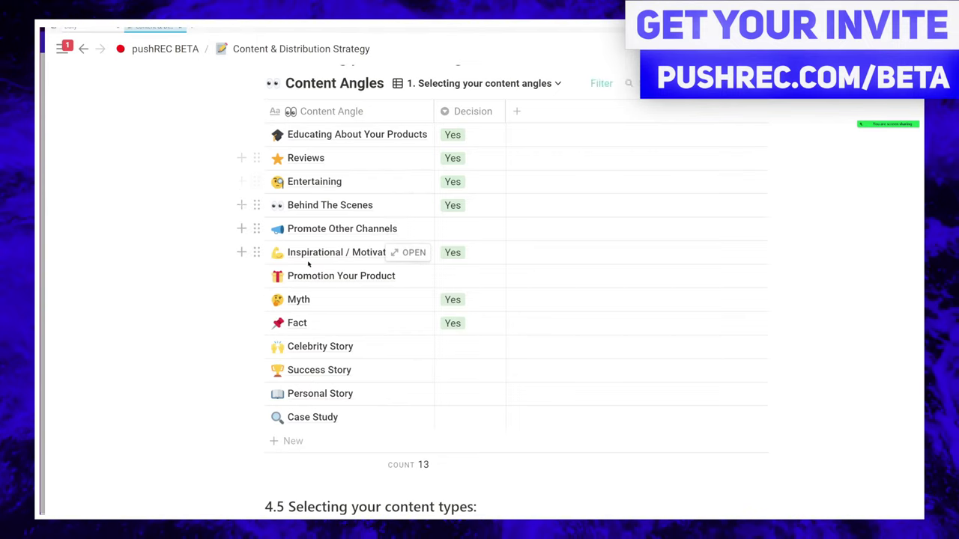
pyautogui.scroll(1, 308, 264)
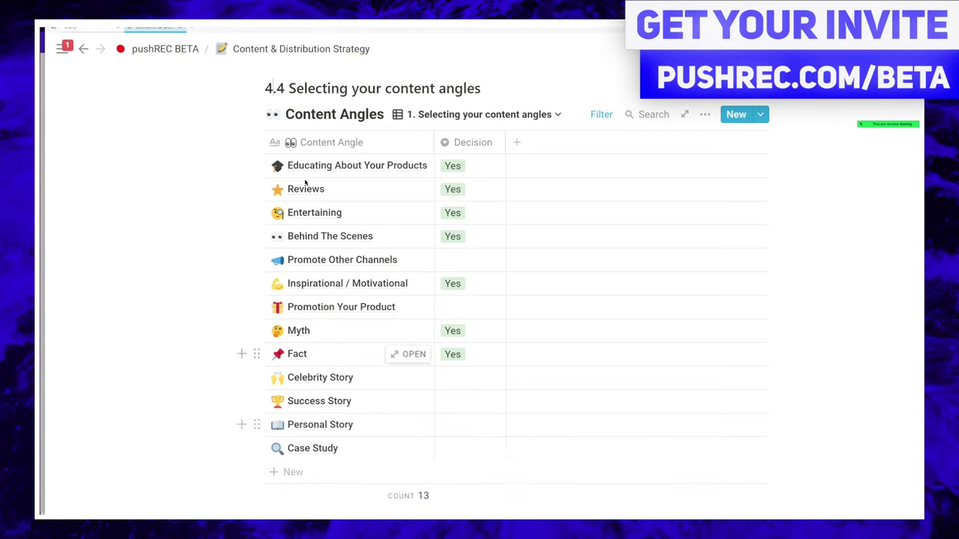
pyautogui.click(494, 116)
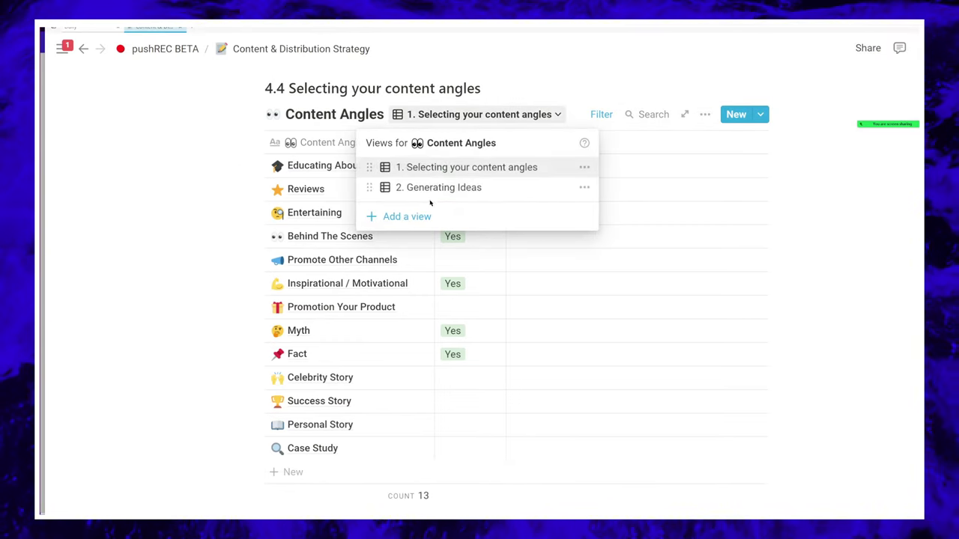
pyautogui.click(430, 188)
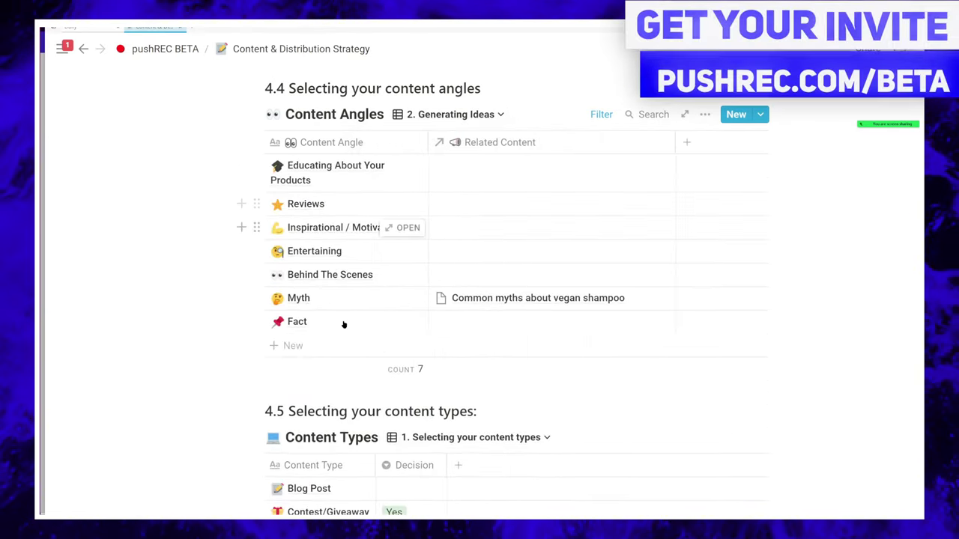
pyautogui.moveTo(442, 149); pyautogui.dragTo(477, 151)
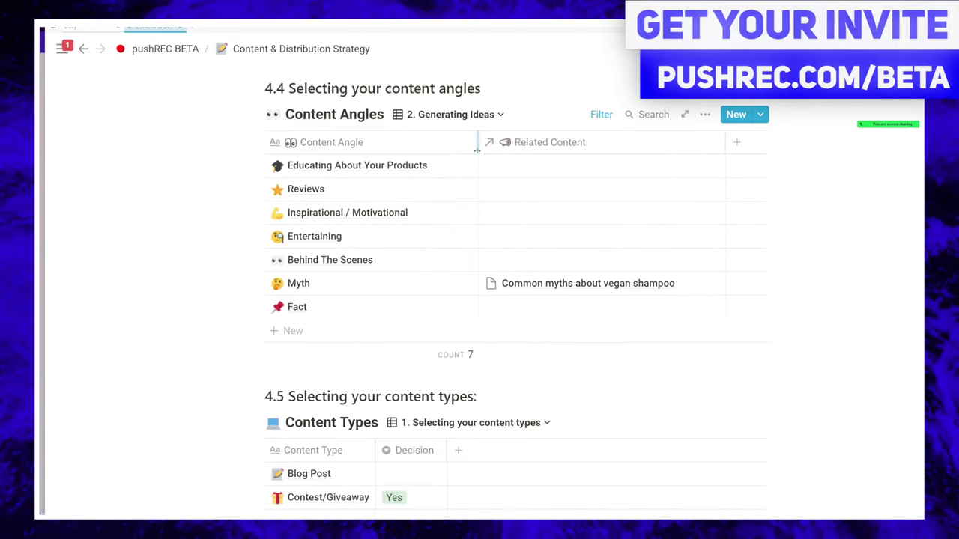
# - Create and link a related content page titled "Review: Why you get greasy hair from regular shampoo" for the Reviews angle
pyautogui.scroll(3, 440, 211)
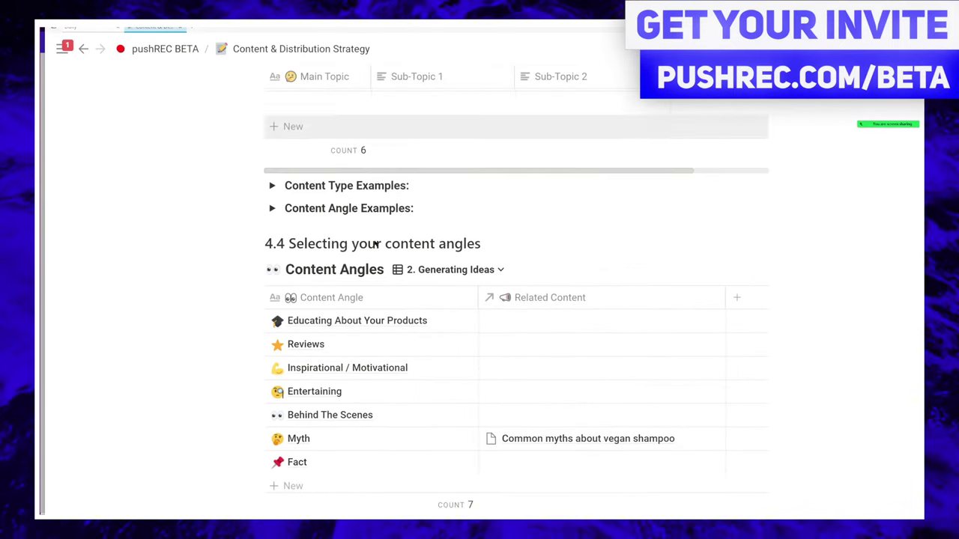
pyautogui.click(534, 350)
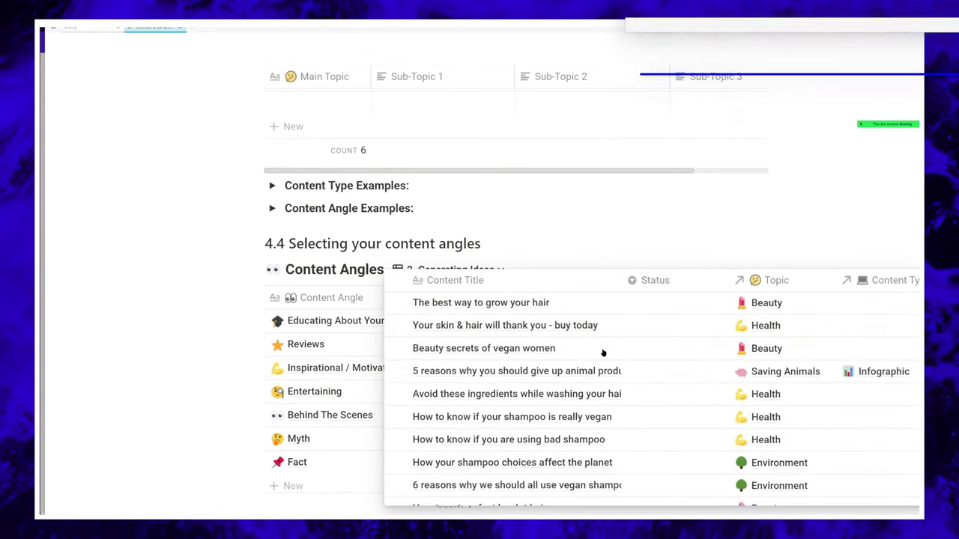
pyautogui.write('Review: Greasy hair ')
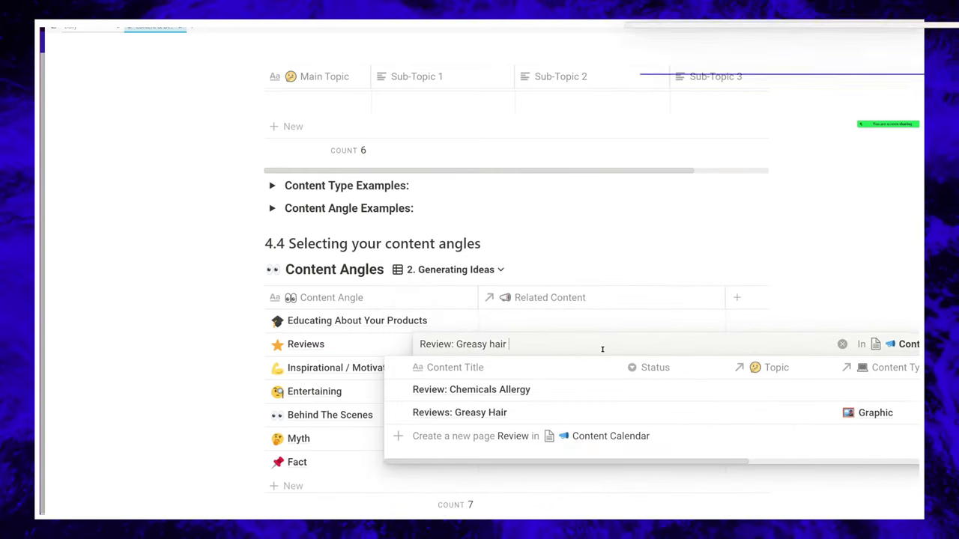
pyautogui.write('from regula')
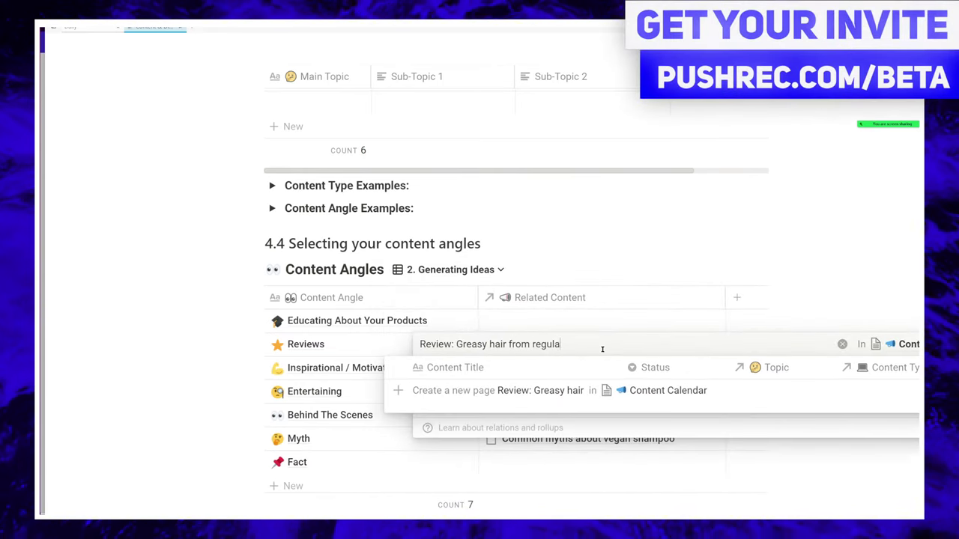
pyautogui.write('r shampoo')
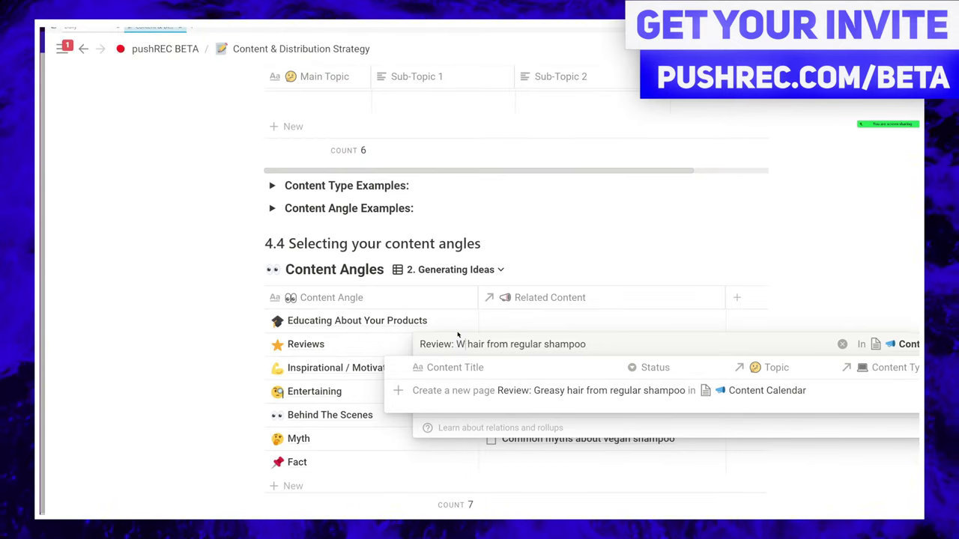
pyautogui.write('hy you get gre')
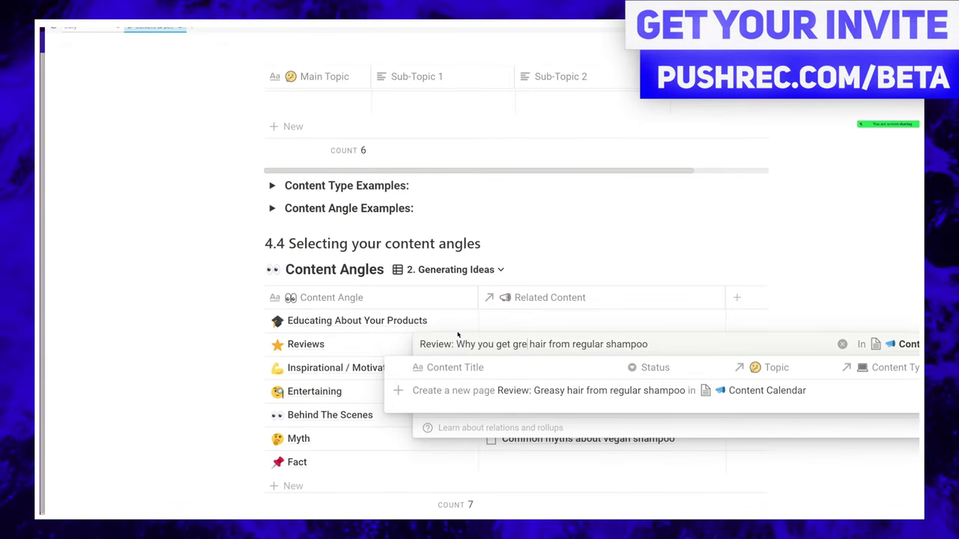
pyautogui.write('asy')
pyautogui.click(701, 344)
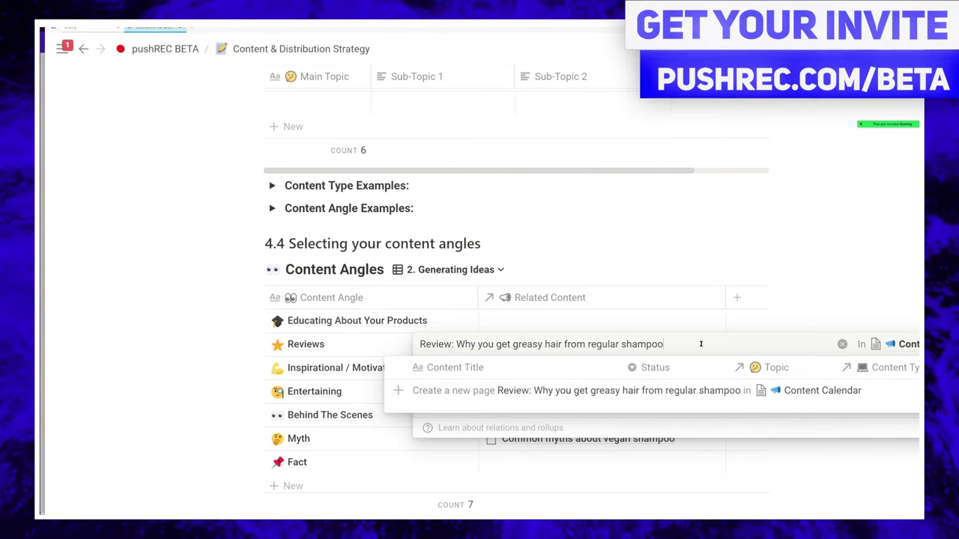
pyautogui.click(393, 391)
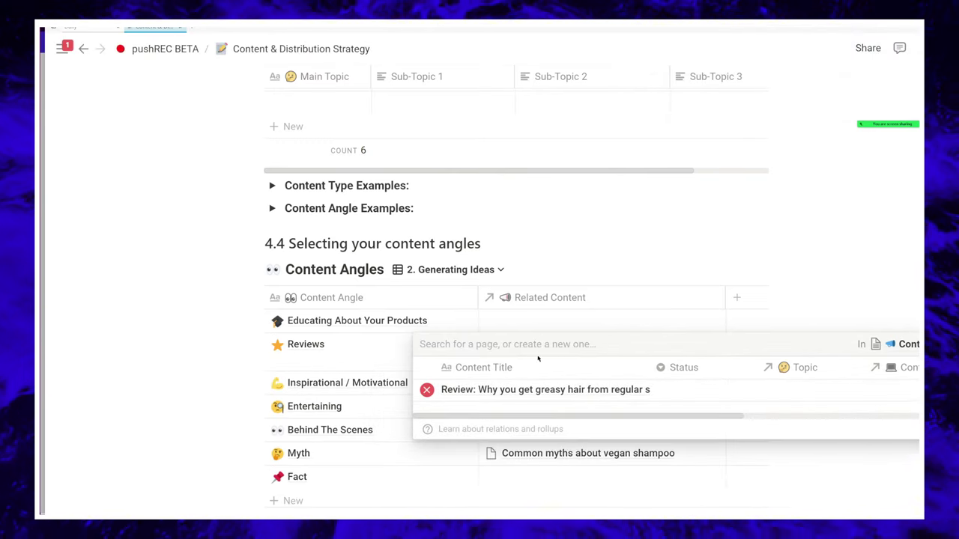
pyautogui.click(554, 260)
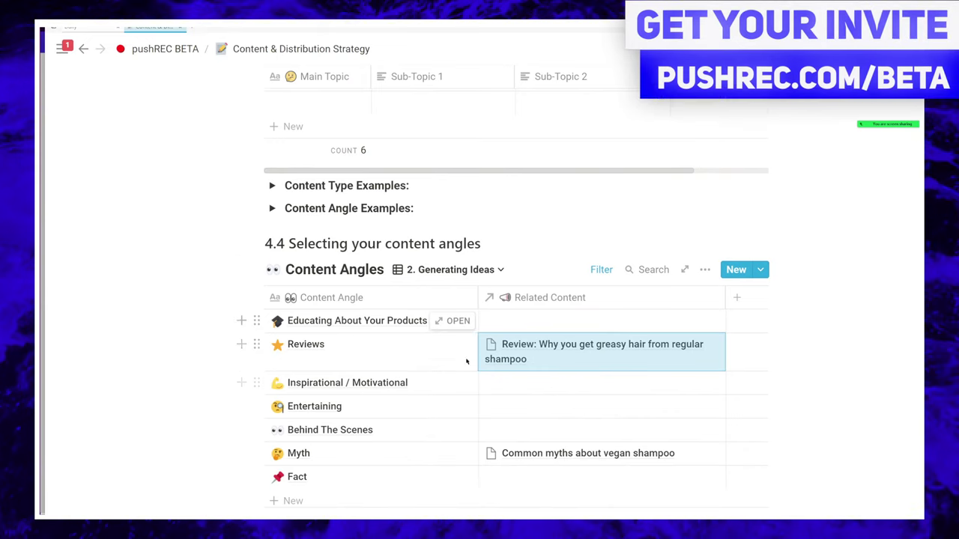
pyautogui.scroll(-3, 466, 362)
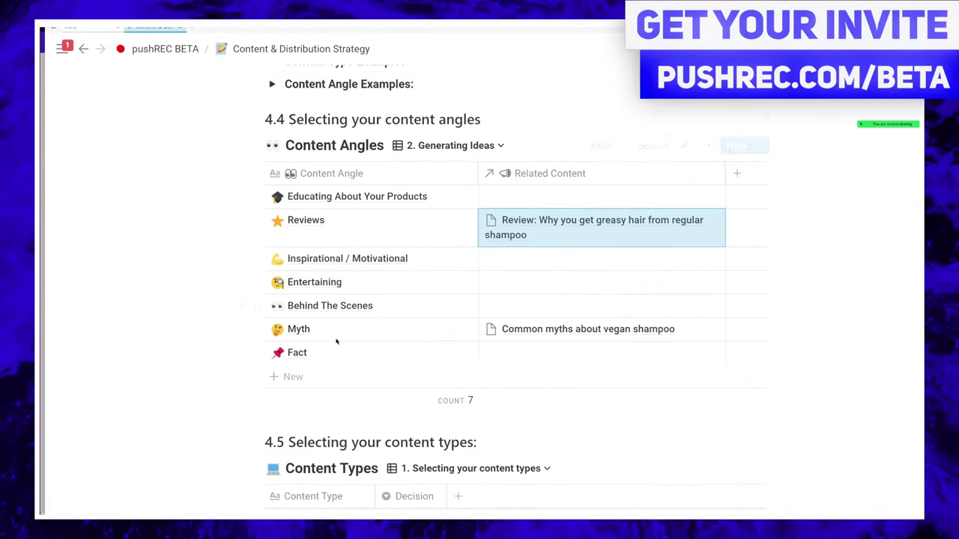
# - Examine the Content Topics, Content Angles and Content Types tables to see how sub-topics, angles and content types combine into ideas
pyautogui.scroll(2, 315, 322)
pyautogui.scroll(5, 479, 374)
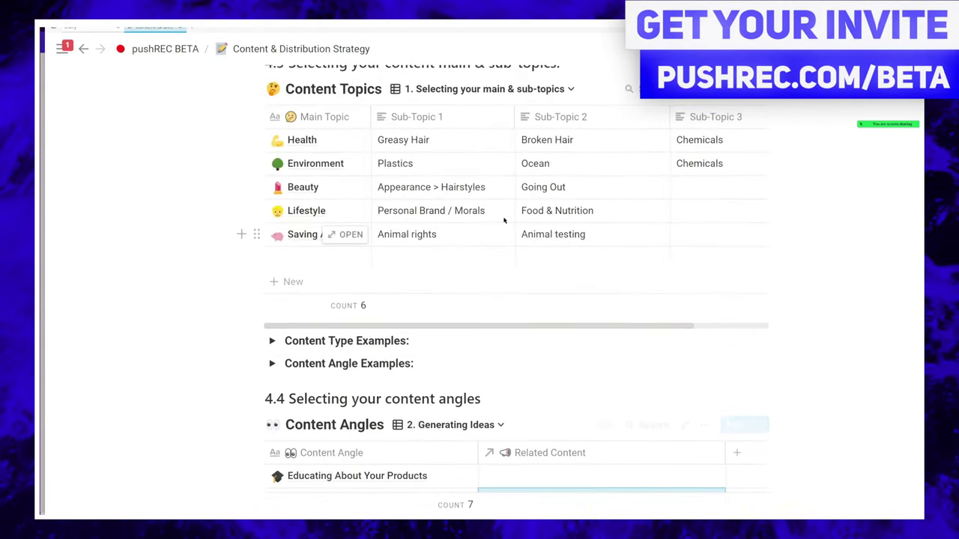
pyautogui.scroll(-5, 422, 439)
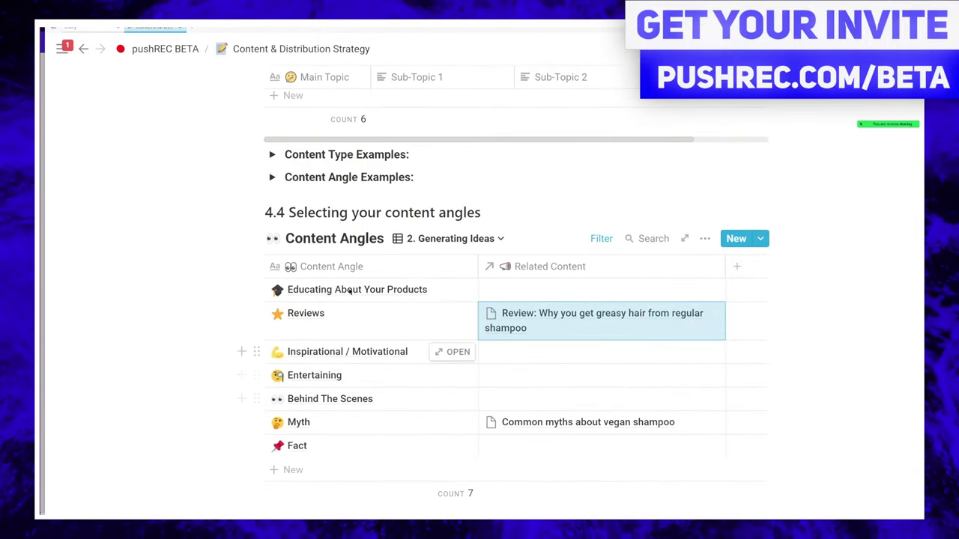
pyautogui.click(557, 334)
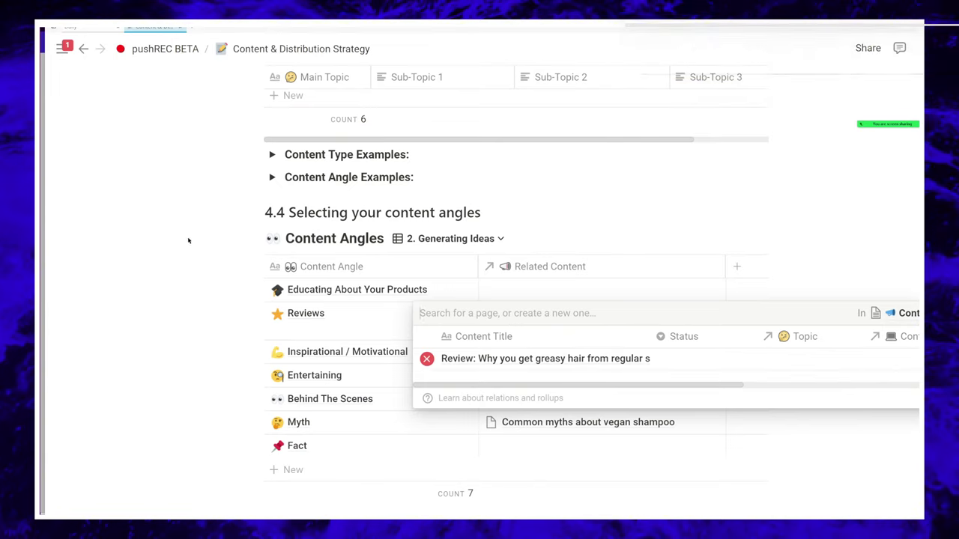
pyautogui.click(375, 322)
pyautogui.scroll(-8, 330, 280)
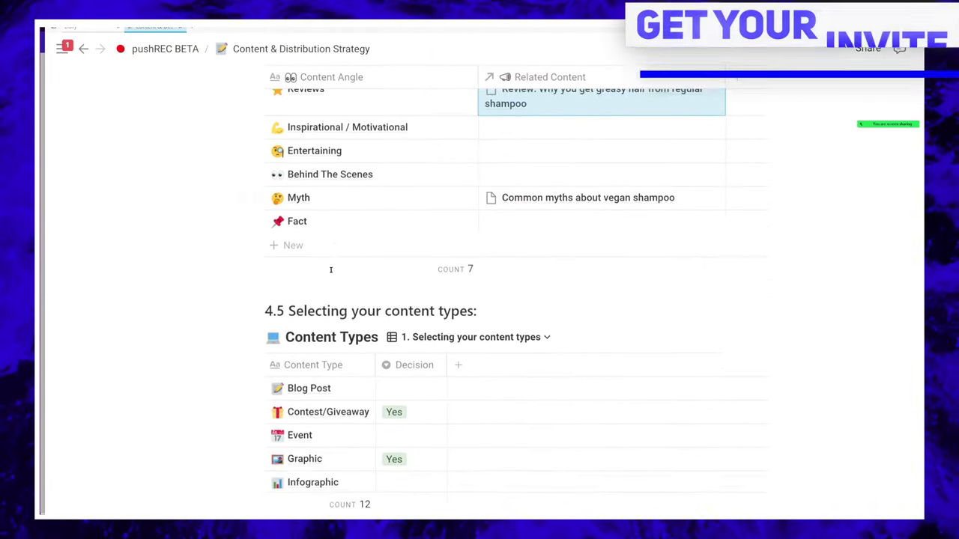
pyautogui.scroll(-2, 277, 274)
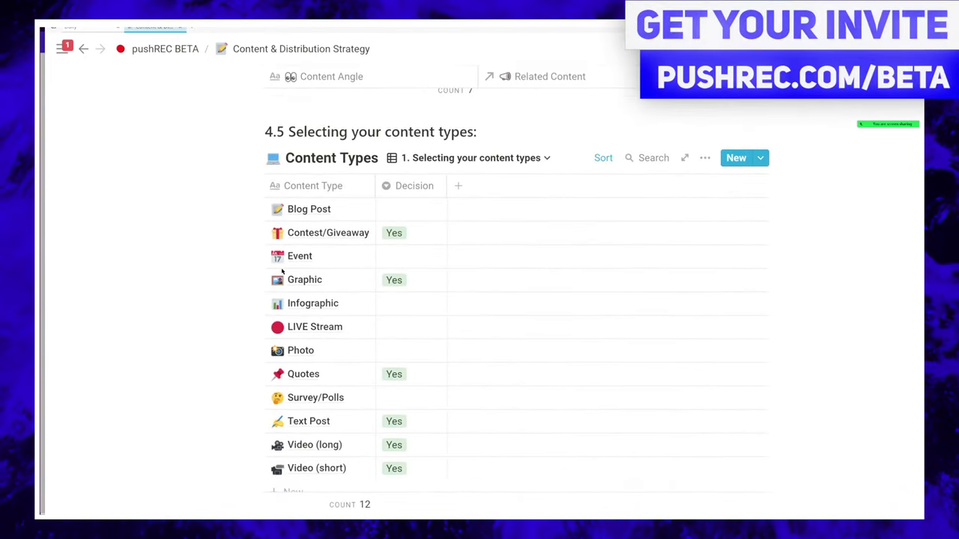
pyautogui.scroll(5, 281, 273)
pyautogui.scroll(9, 282, 272)
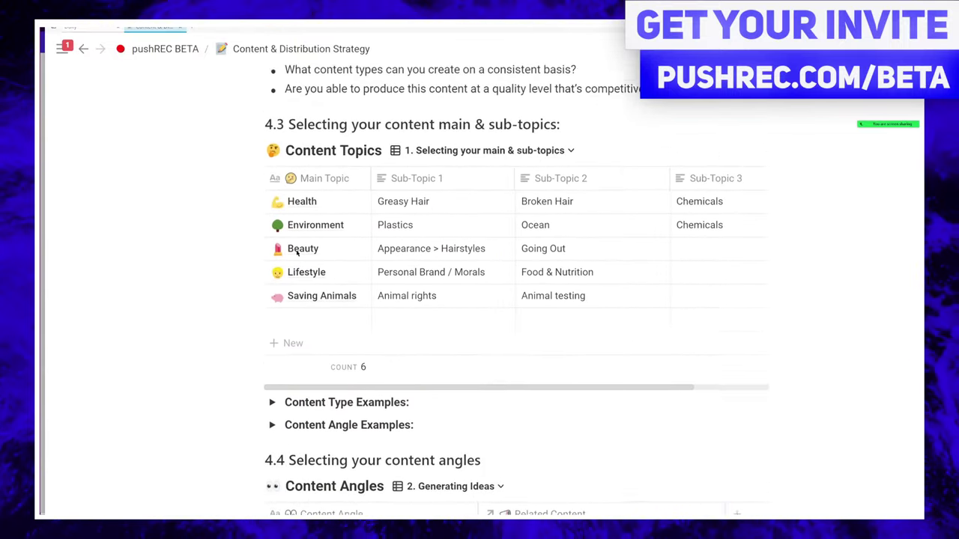
pyautogui.scroll(-17, 592, 198)
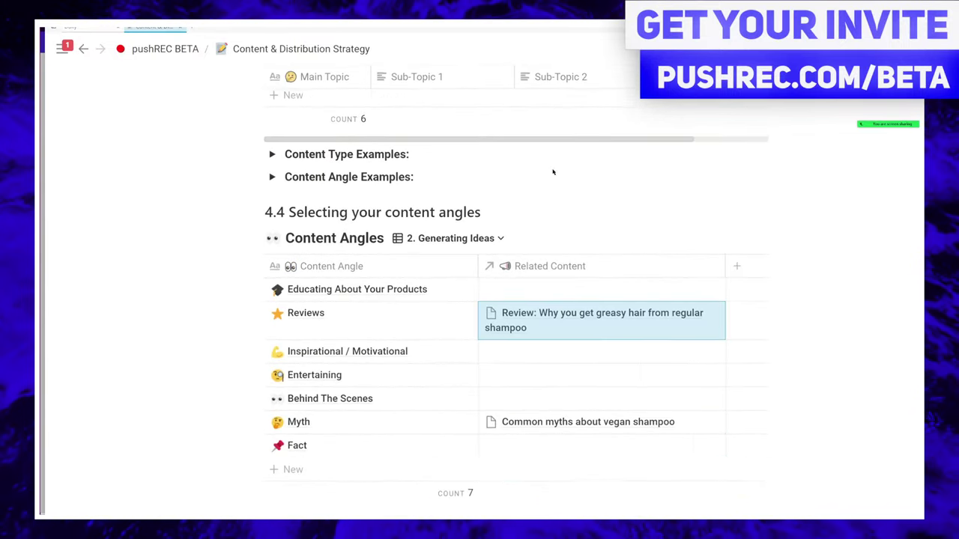
# - Review the content types in section 4.5 and switch the Content Types table to the 2. Generating Ideas view
pyautogui.scroll(-2, 551, 172)
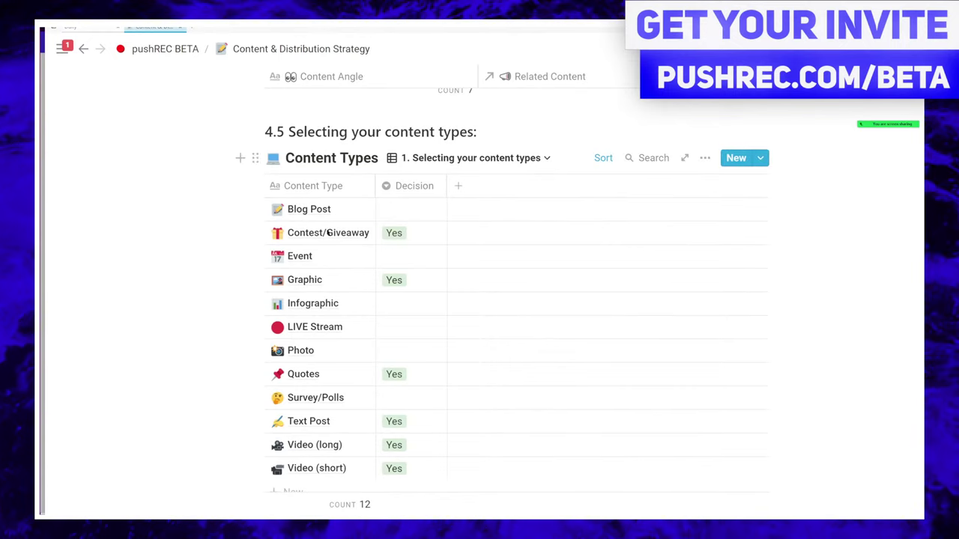
pyautogui.scroll(-2, 378, 195)
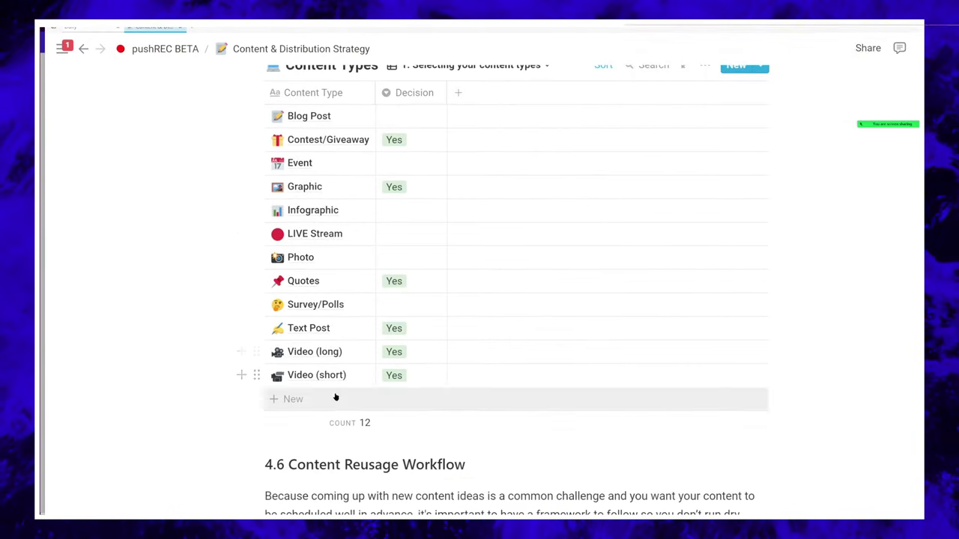
pyautogui.scroll(1, 304, 288)
pyautogui.scroll(2, 303, 288)
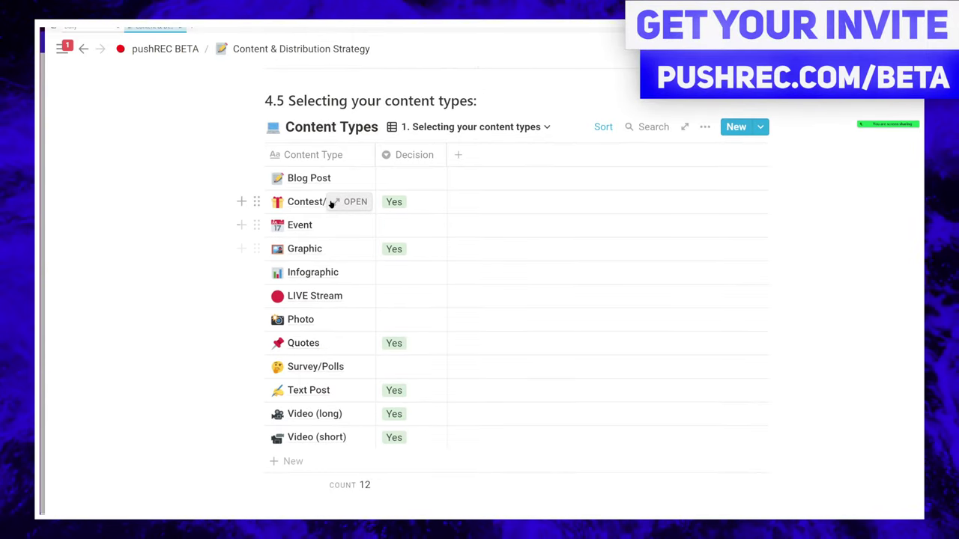
pyautogui.click(450, 127)
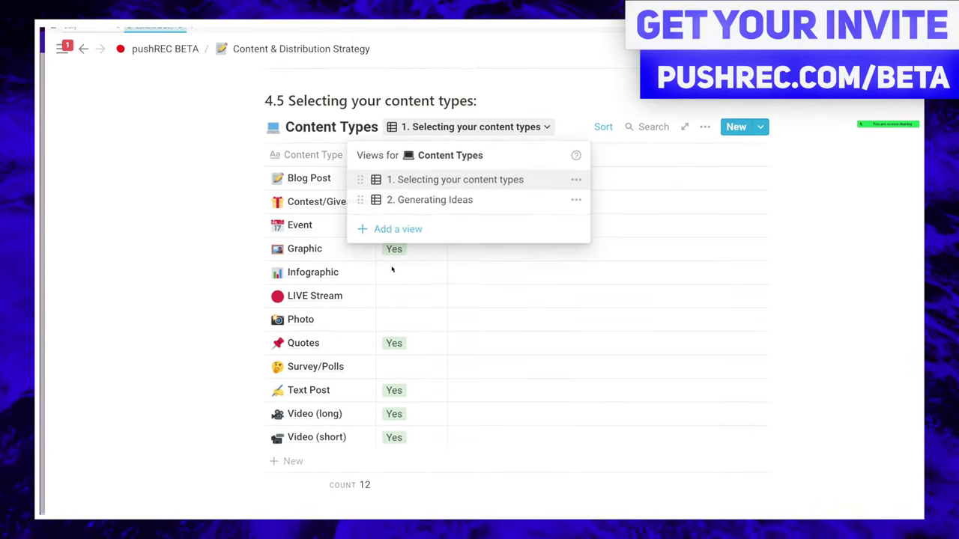
pyautogui.click(387, 199)
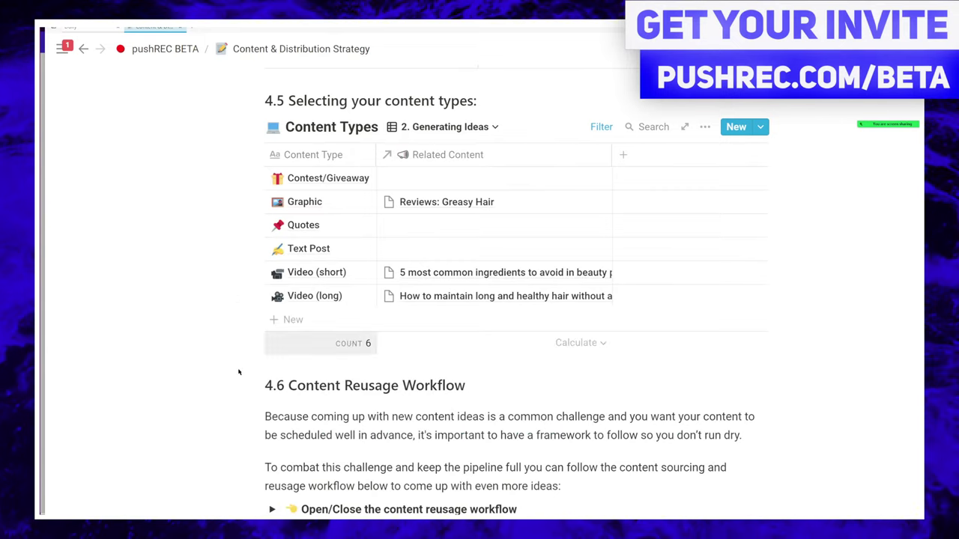
# - Expand the content reusage workflow in section 4.6 and examine its decision diagram from Update to Refocus
pyautogui.scroll(5, 223, 352)
pyautogui.scroll(4, 223, 352)
pyautogui.scroll(-12, 224, 351)
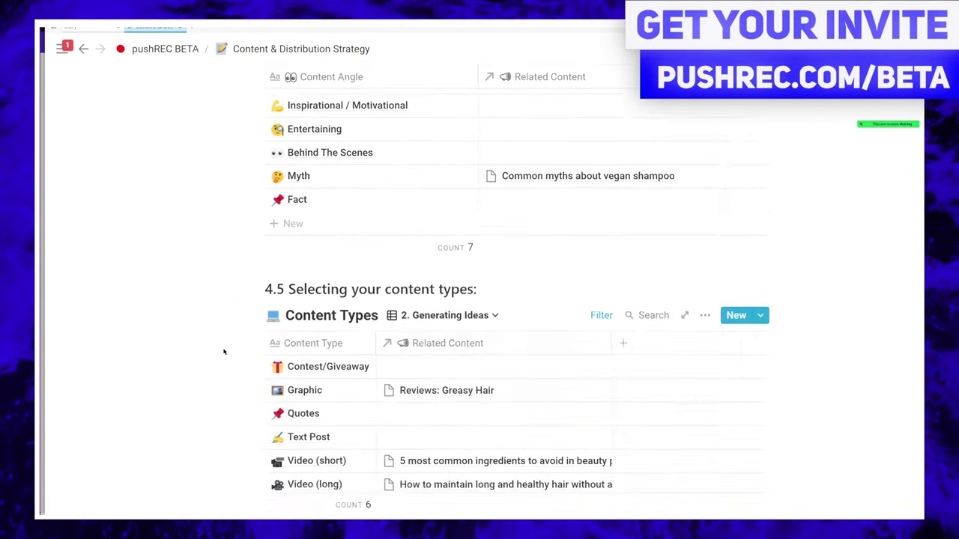
pyautogui.scroll(-1, 223, 352)
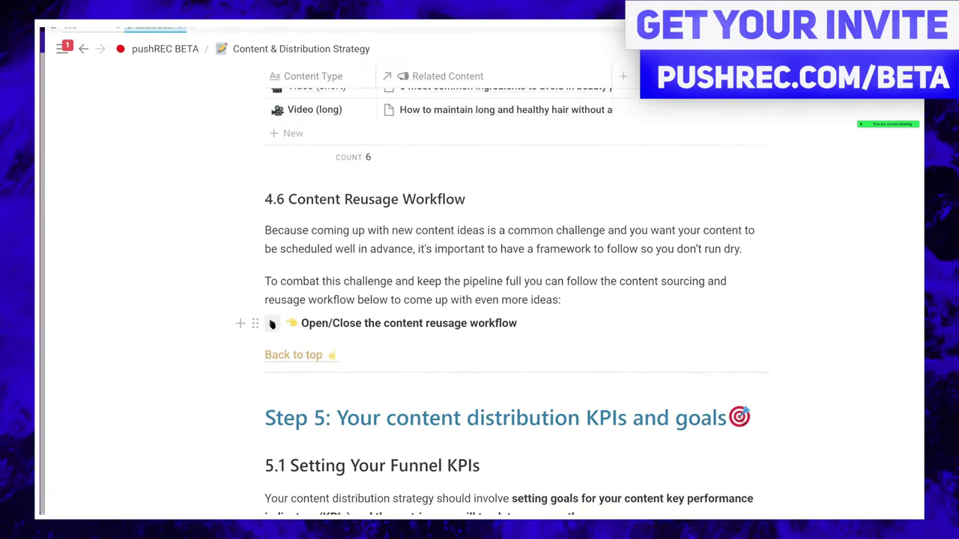
pyautogui.click(271, 324)
pyautogui.scroll(-4, 272, 323)
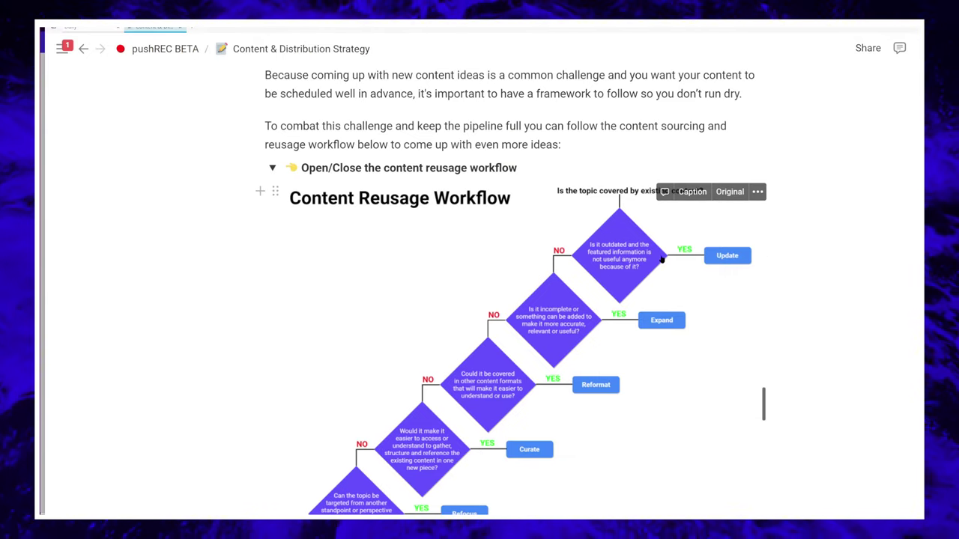
pyautogui.scroll(-2, 538, 332)
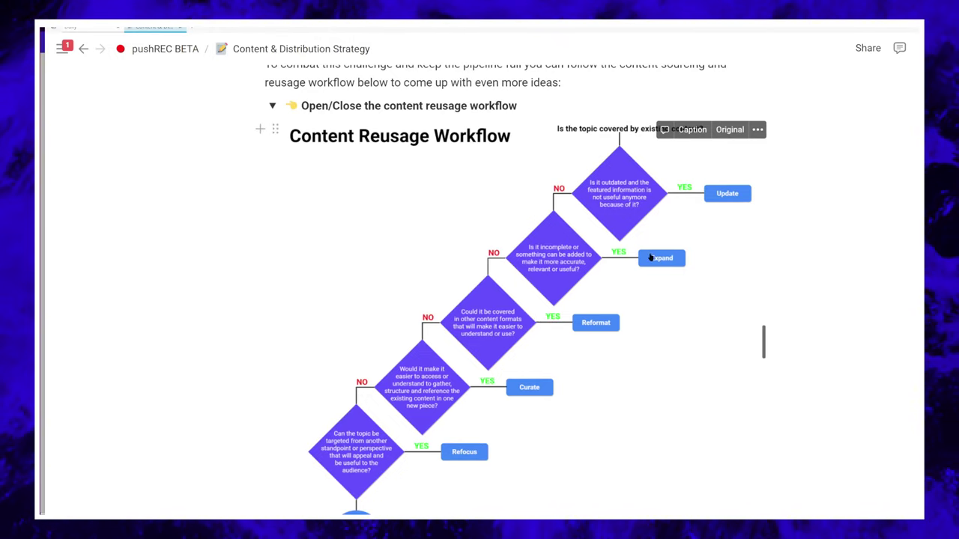
pyautogui.scroll(-3, 524, 300)
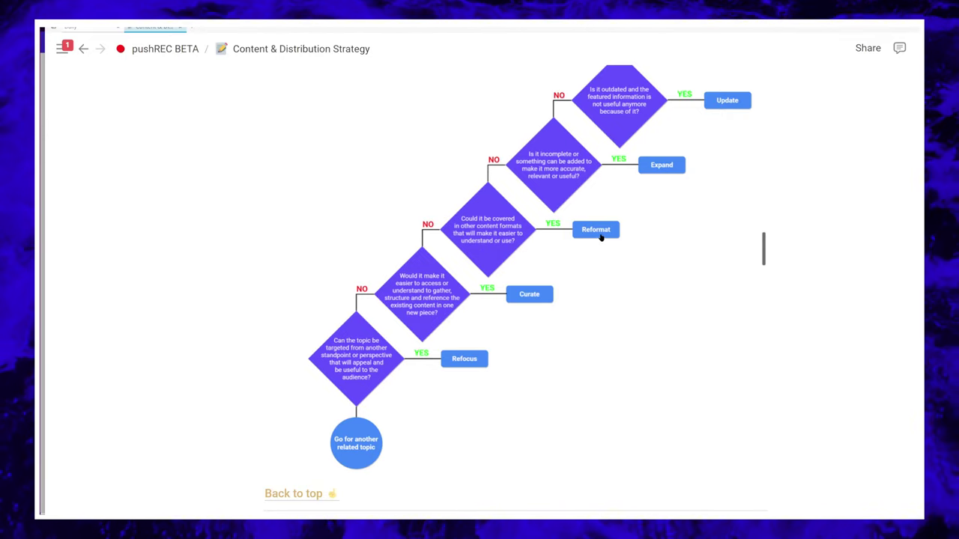
# - Switch to Chrome and search Google for "video marketing infographic" in a new tab
pyautogui.scroll(10, 600, 237)
pyautogui.scroll(-1, 519, 246)
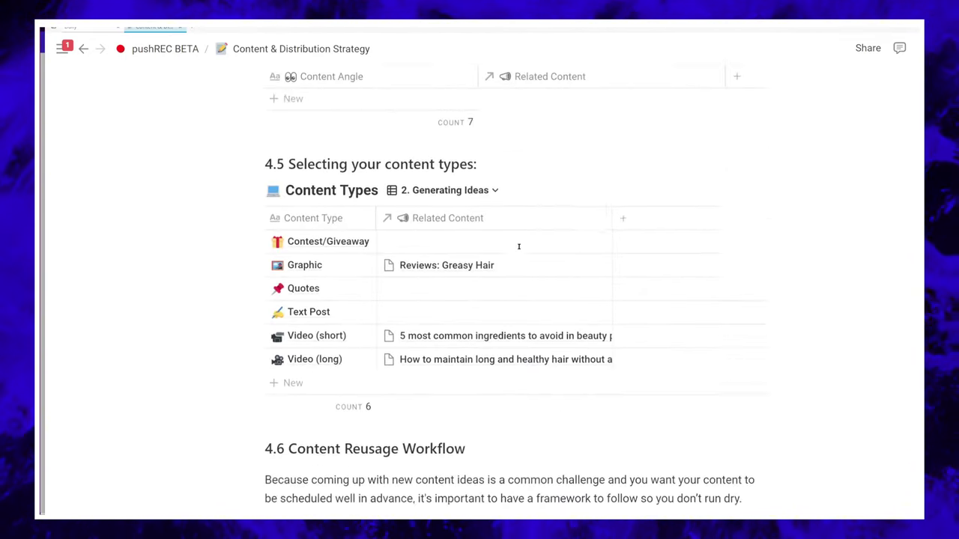
pyautogui.scroll(-1, 519, 245)
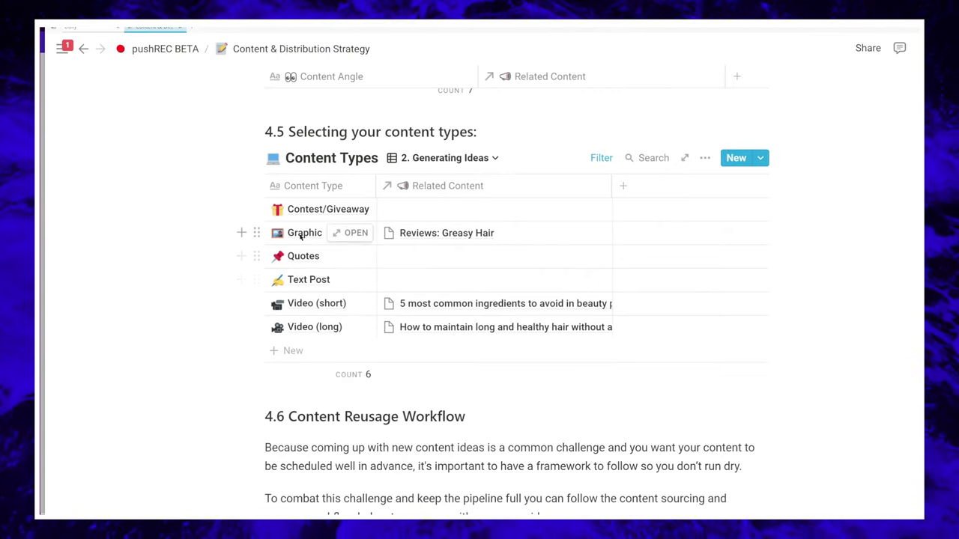
pyautogui.hotkey('alt', 'Tab')
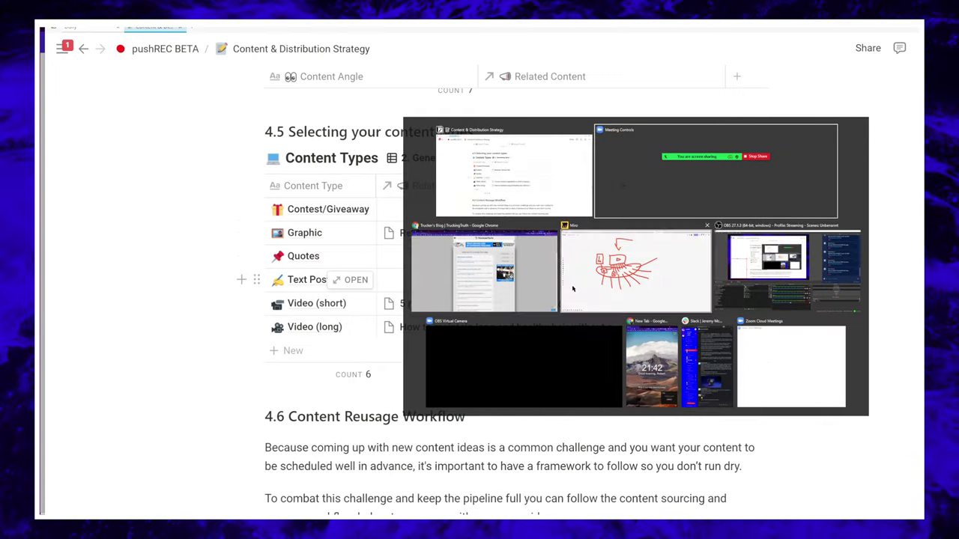
pyautogui.click(522, 308)
pyautogui.hotkey('ctrl', 't')
pyautogui.write('vi')
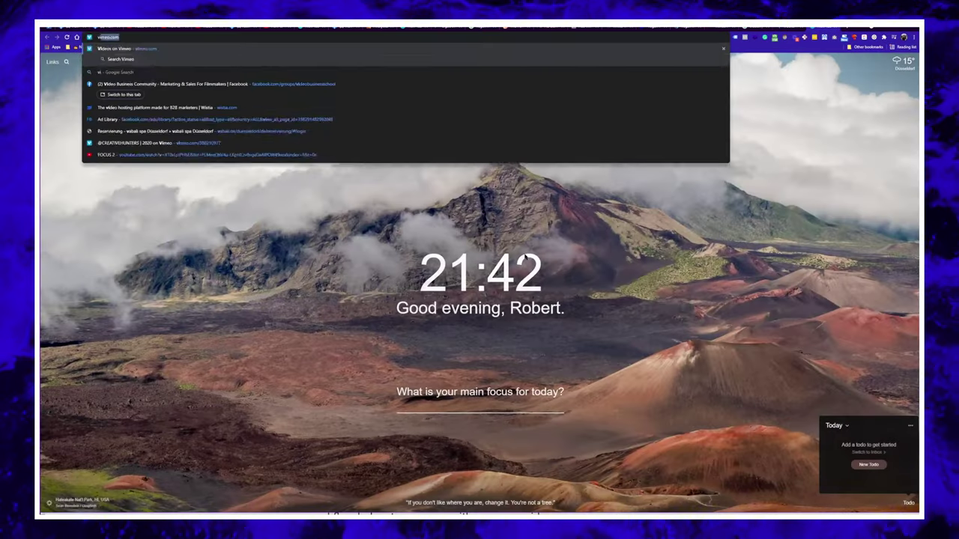
pyautogui.write('deo marketing infograp')
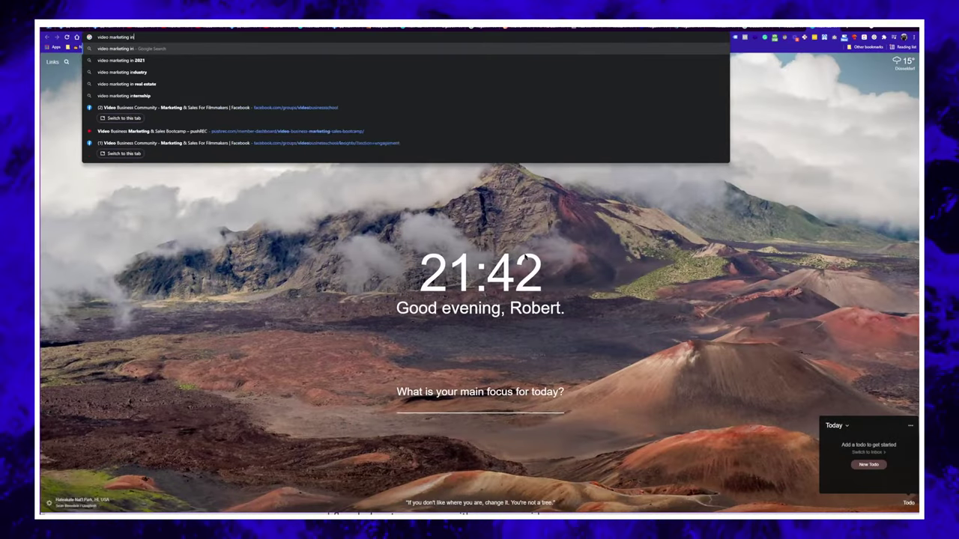
pyautogui.write('hic')
pyautogui.press('Return')
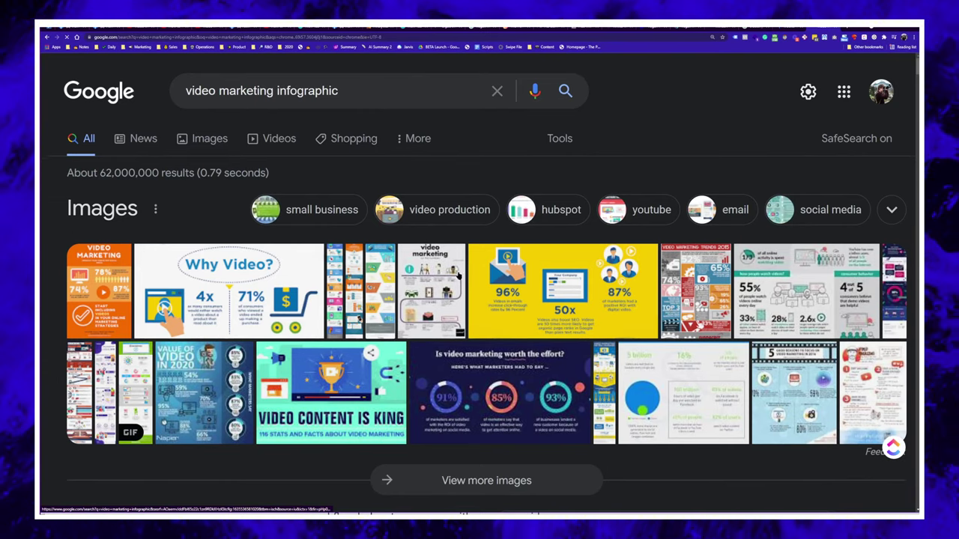
# - Open Wyzowl's Video Marketing Spend & ROI 2018 infographic from the image results, look through its statistics, and close the page
pyautogui.click(459, 274)
pyautogui.click(286, 417)
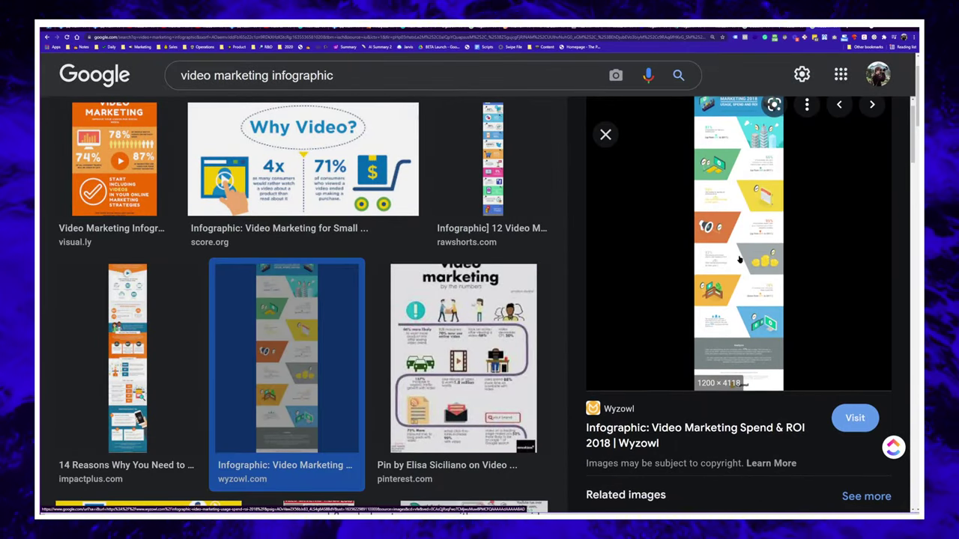
pyautogui.click(740, 259)
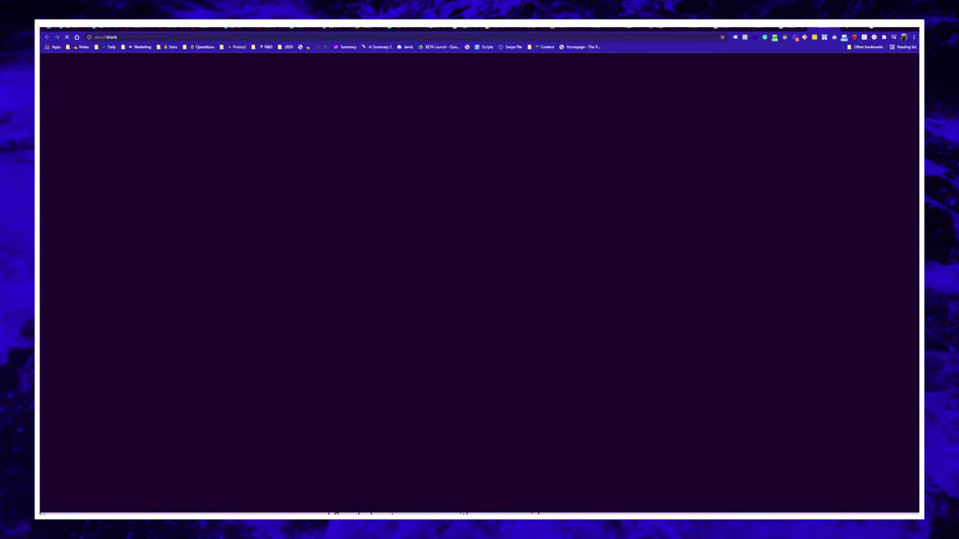
pyautogui.scroll(-10, 603, 146)
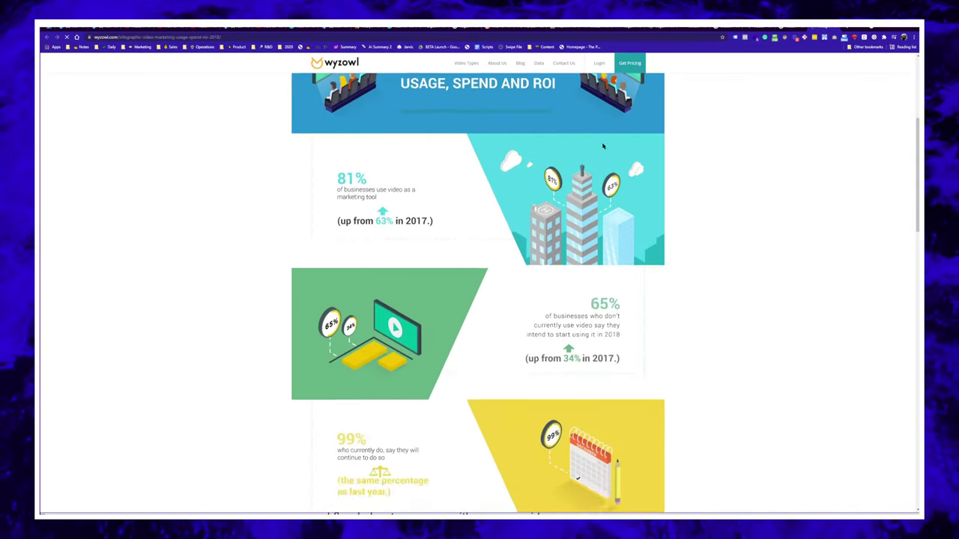
pyautogui.scroll(-8, 603, 146)
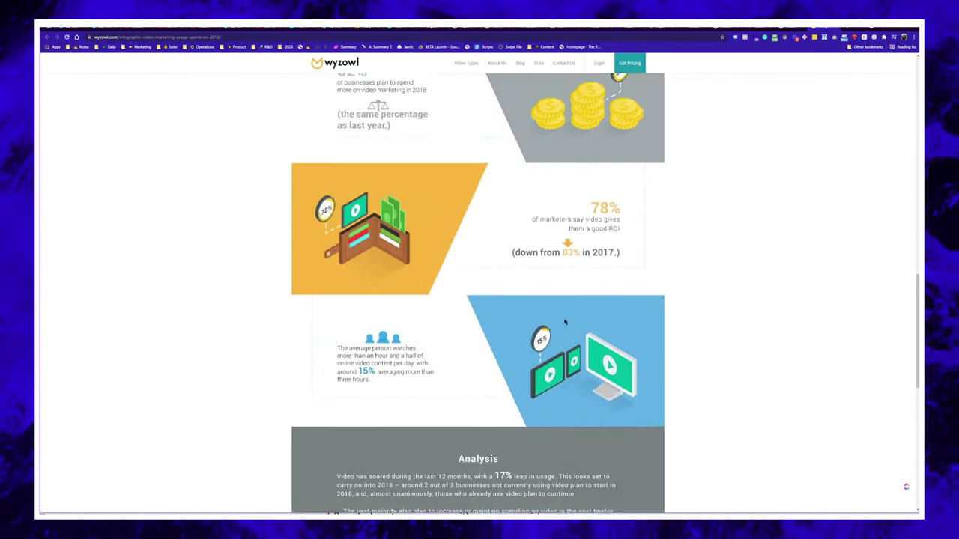
pyautogui.scroll(8, 575, 302)
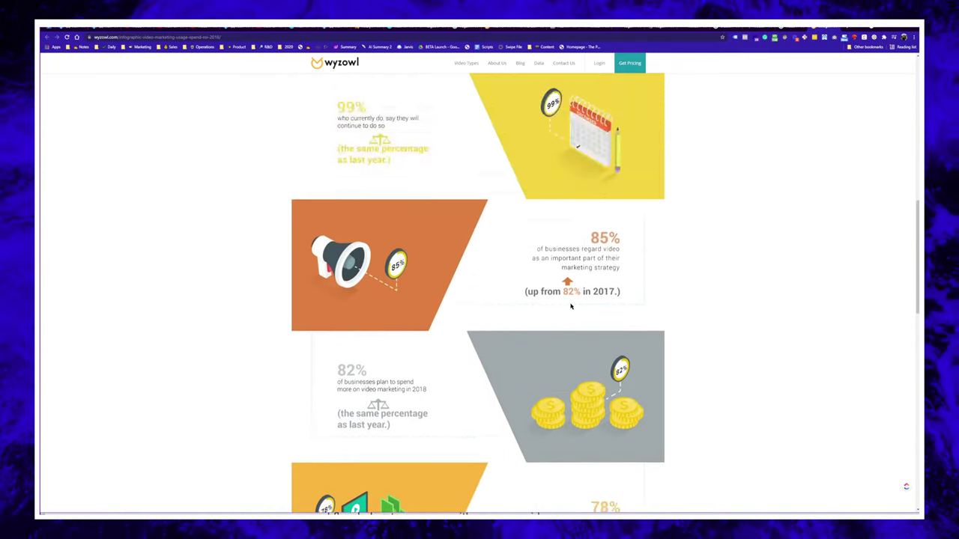
pyautogui.hotkey('ctrl', 'w')
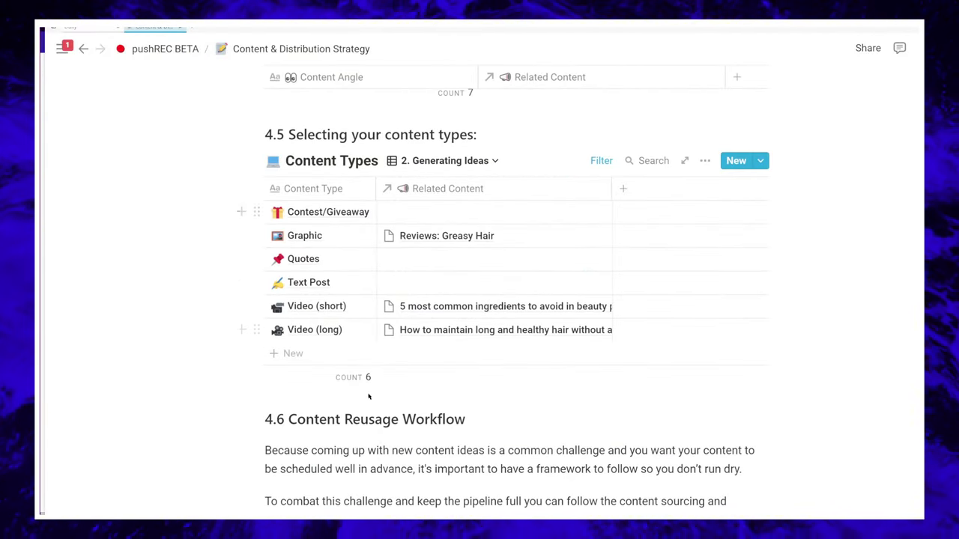
# - Back in Notion, review the content reusage workflow diagram alongside the Content Types, Content Angles and Content Topics tables
pyautogui.scroll(-5, 369, 397)
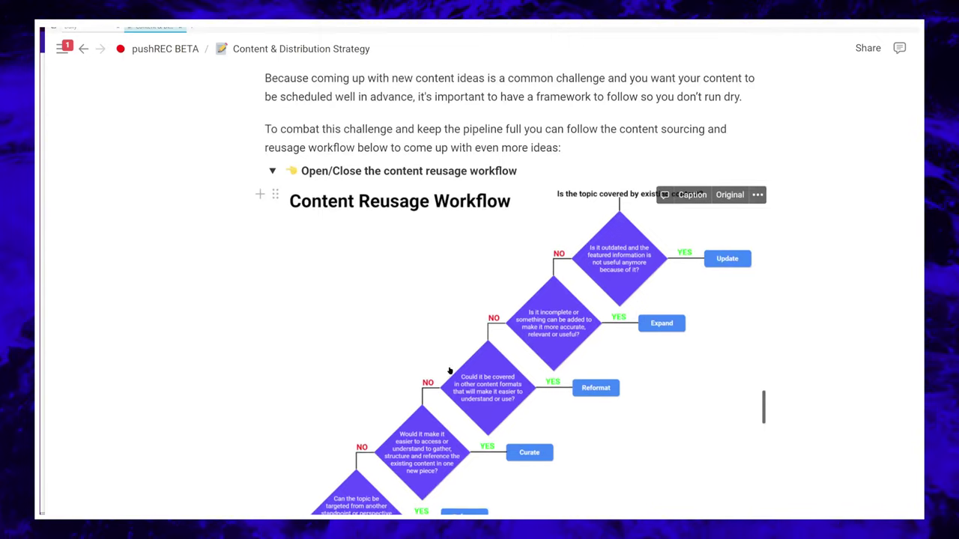
pyautogui.scroll(7, 449, 371)
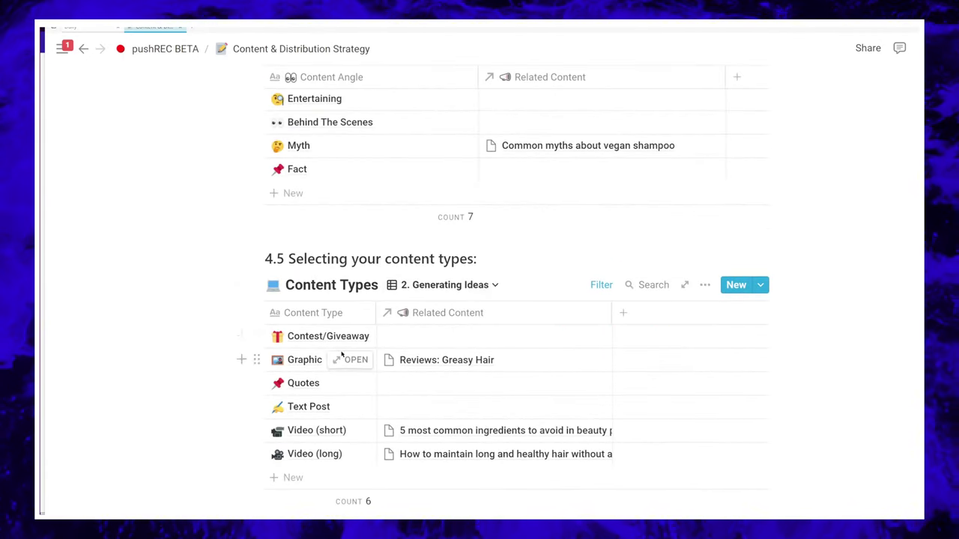
pyautogui.scroll(-1, 342, 355)
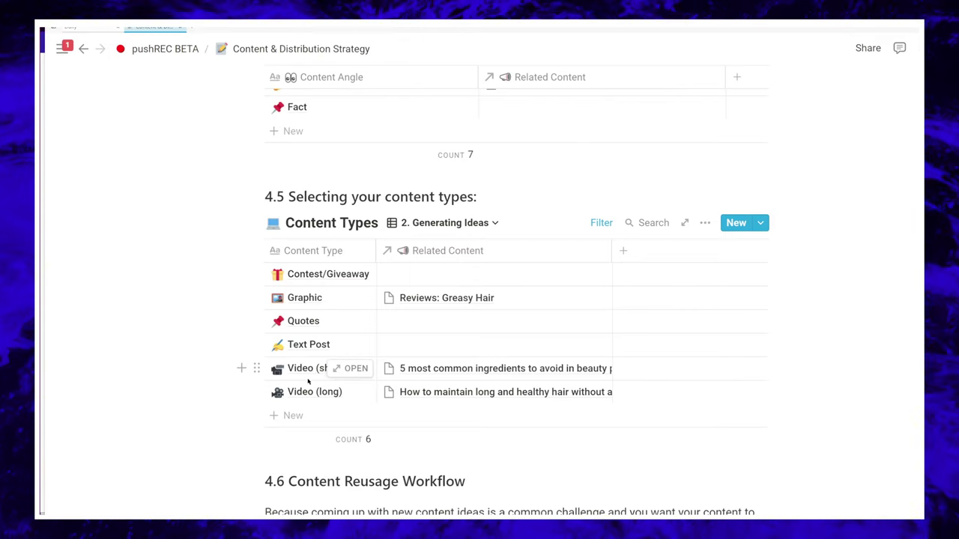
pyautogui.scroll(5, 381, 385)
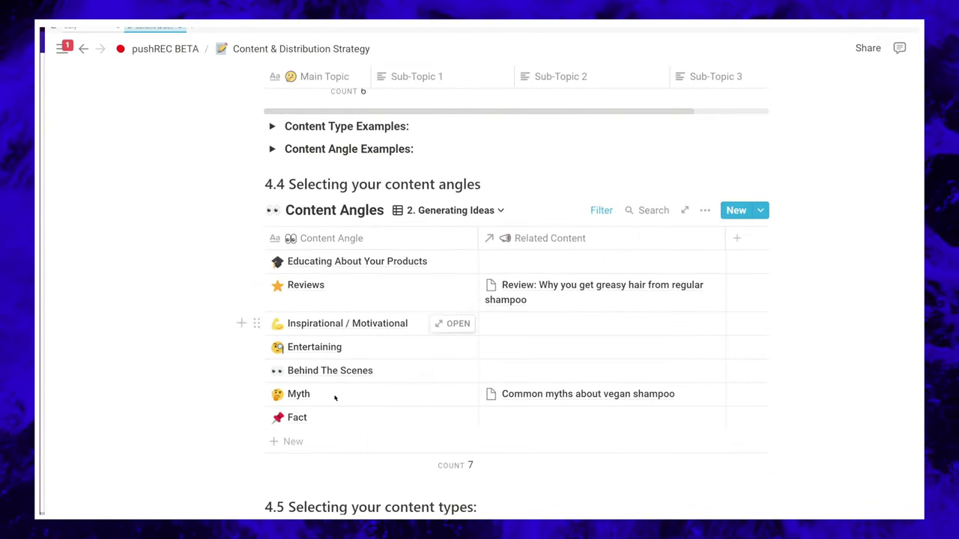
pyautogui.scroll(4, 371, 309)
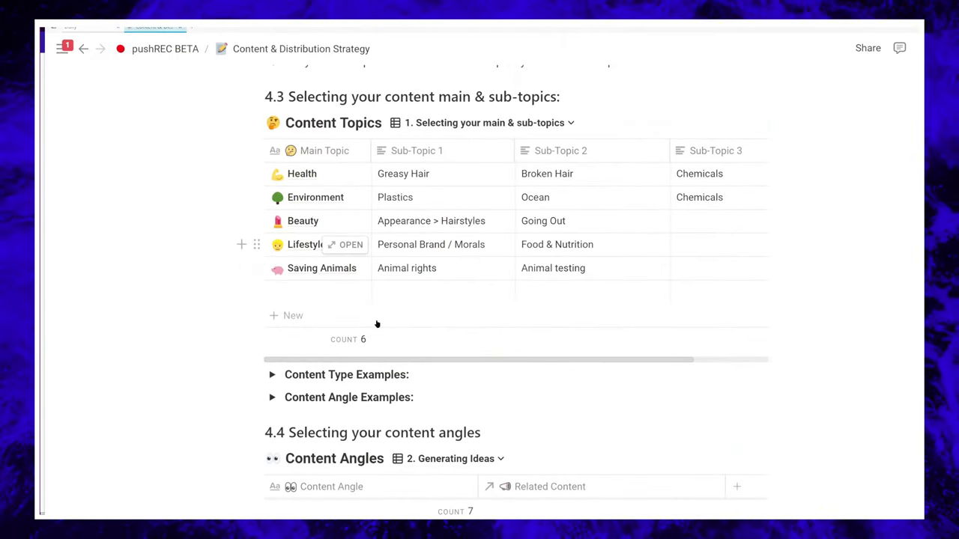
pyautogui.scroll(-12, 464, 316)
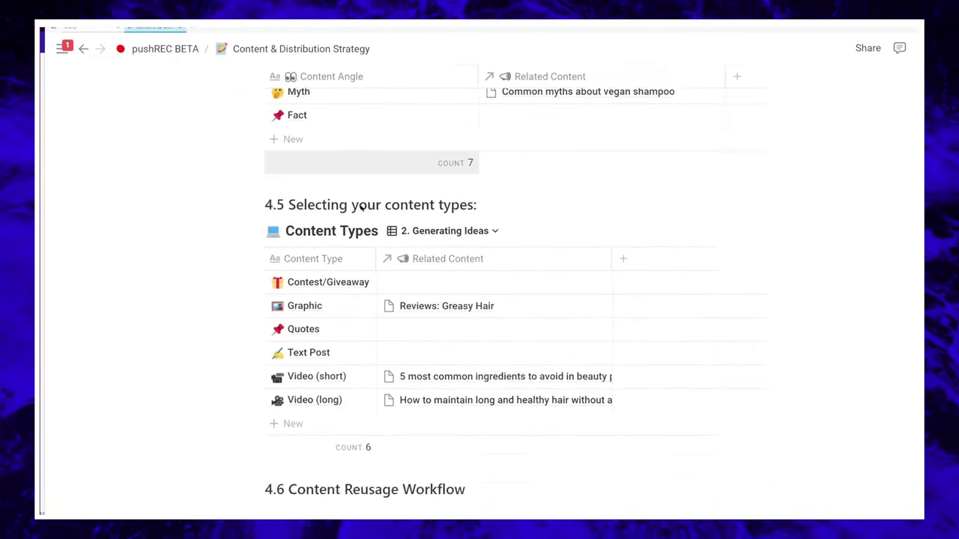
# - Switch to Chrome and search Google for "how to get video clients" in a new tab
pyautogui.scroll(-5, 360, 208)
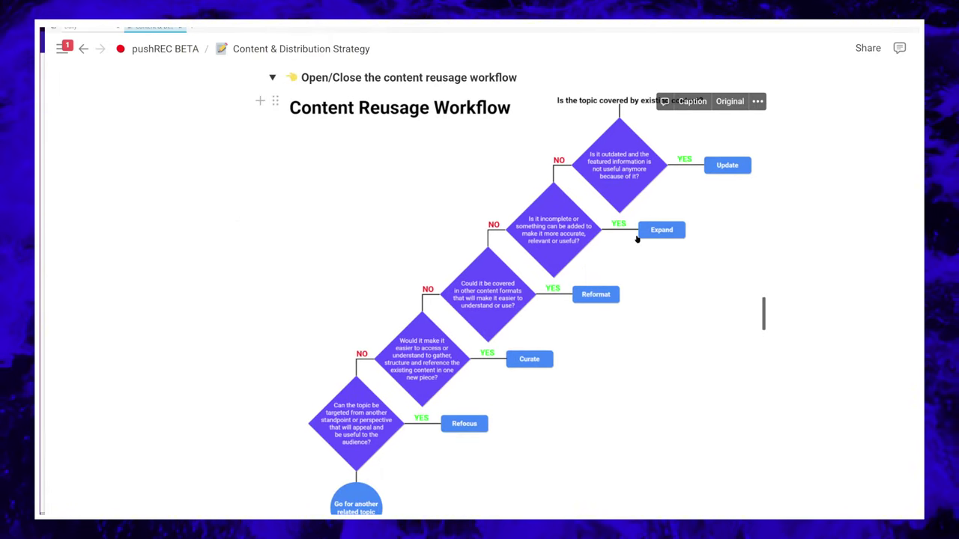
pyautogui.scroll(-1, 425, 310)
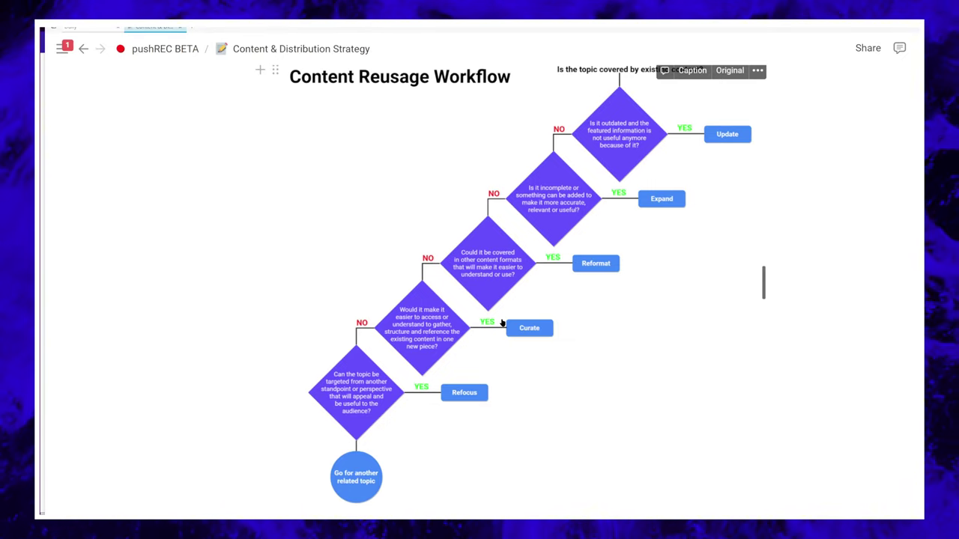
pyautogui.hotkey('alt', 'Tab')
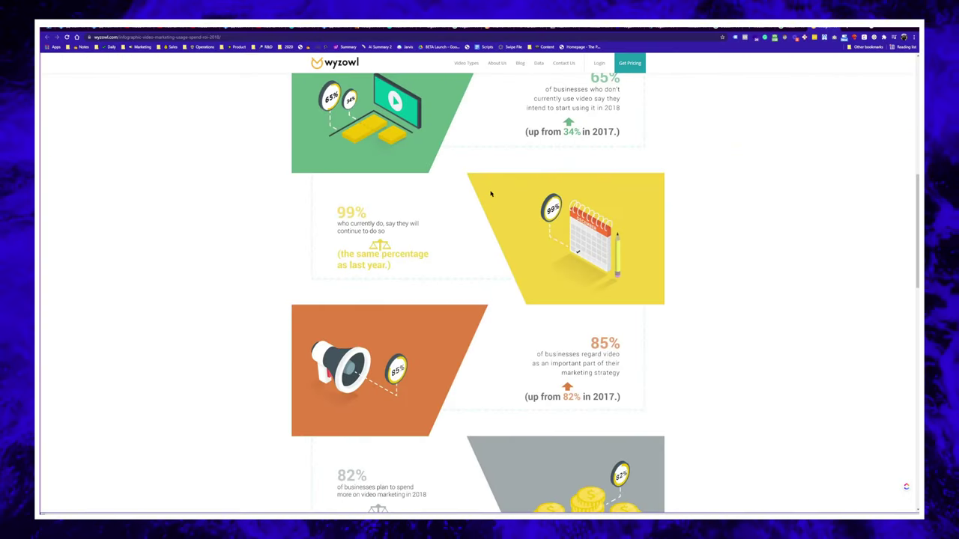
pyautogui.hotkey('ctrl', 't')
pyautogui.write('ho')
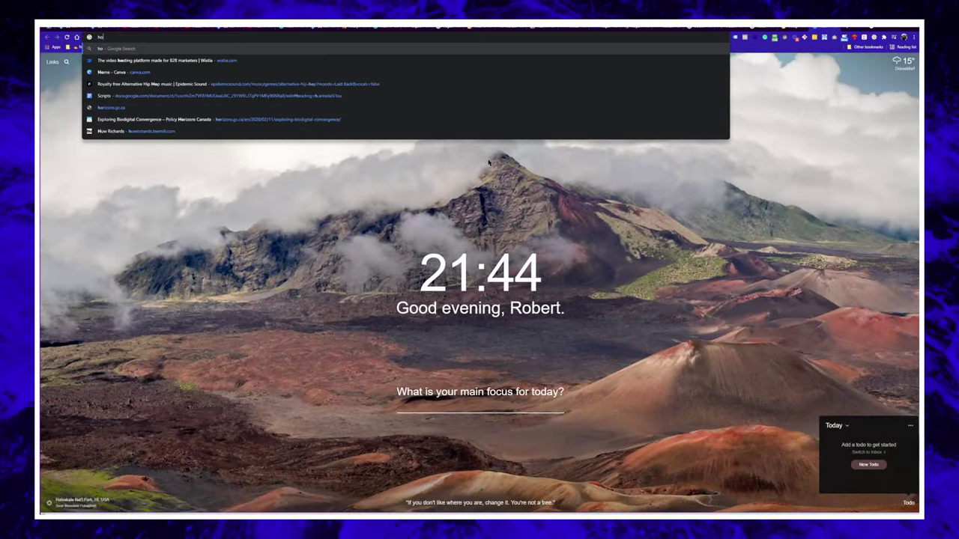
pyautogui.write('w to get video client')
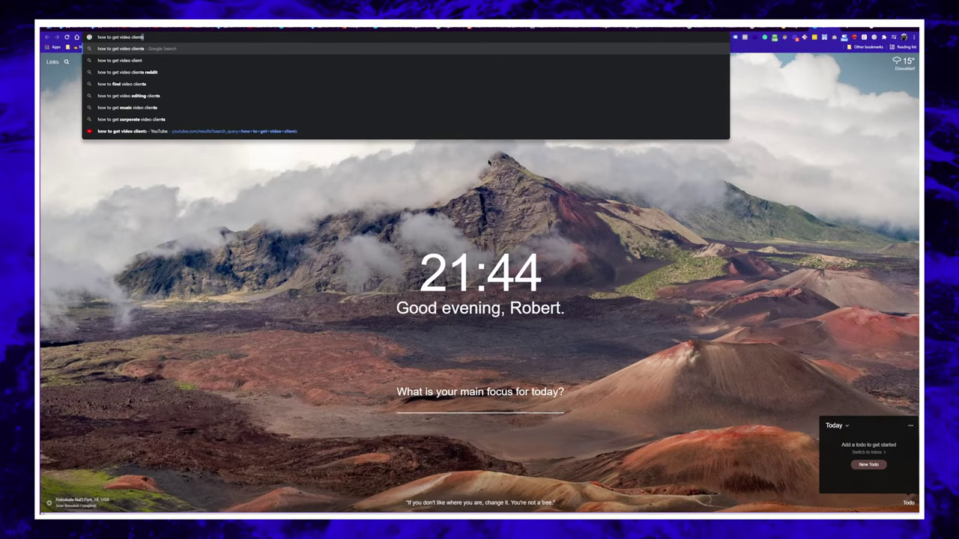
pyautogui.press('Return')
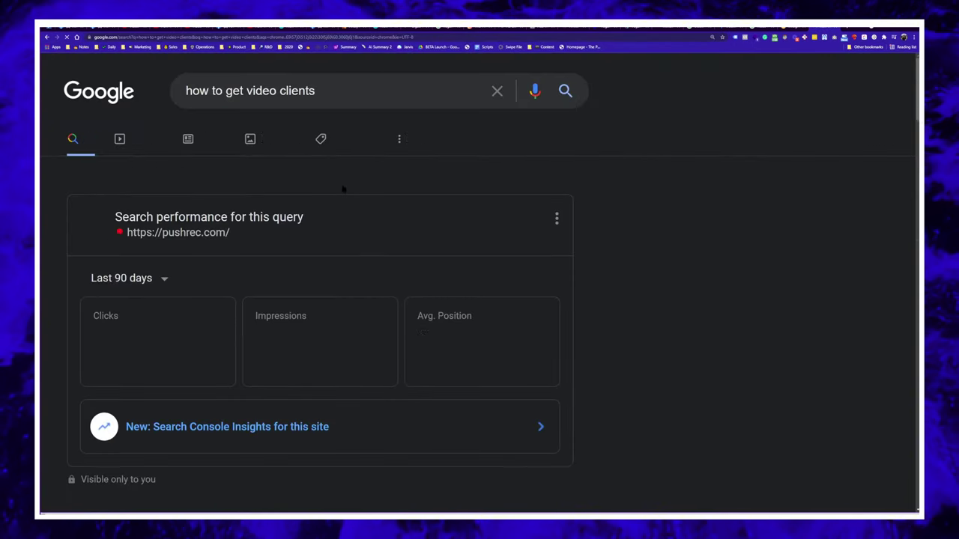
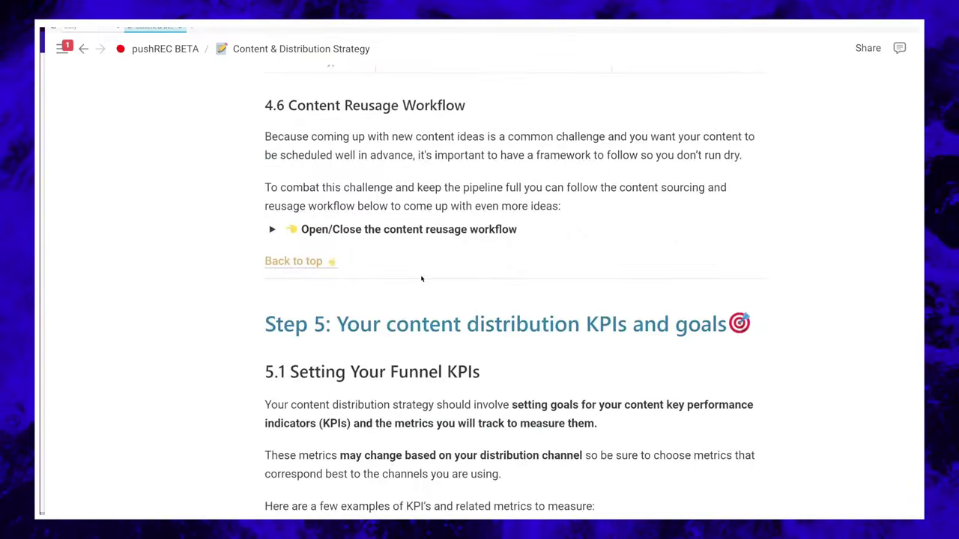
# - Back in Notion, collapse the SMART goals example in section 5.2 of the Content & Distribution Strategy page
pyautogui.scroll(-7, 448, 266)
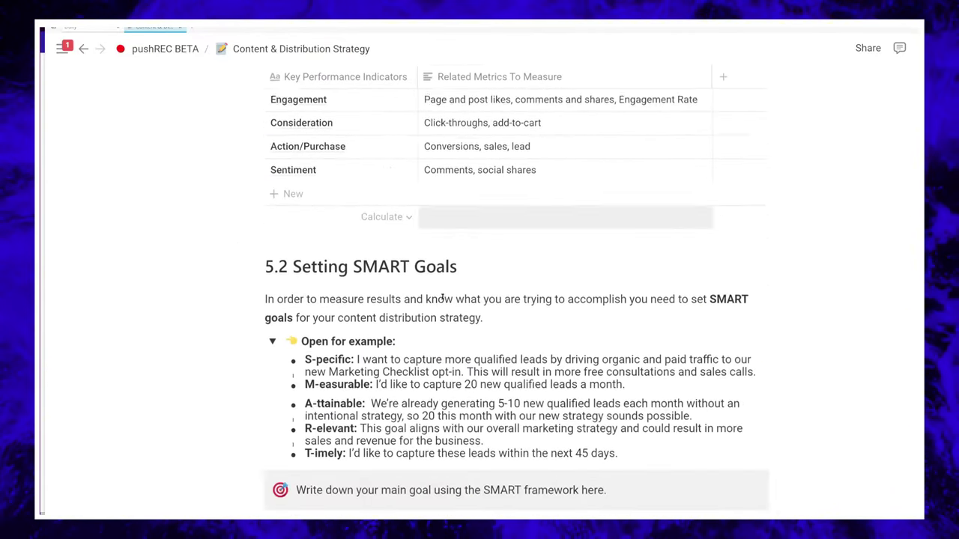
pyautogui.scroll(3, 444, 191)
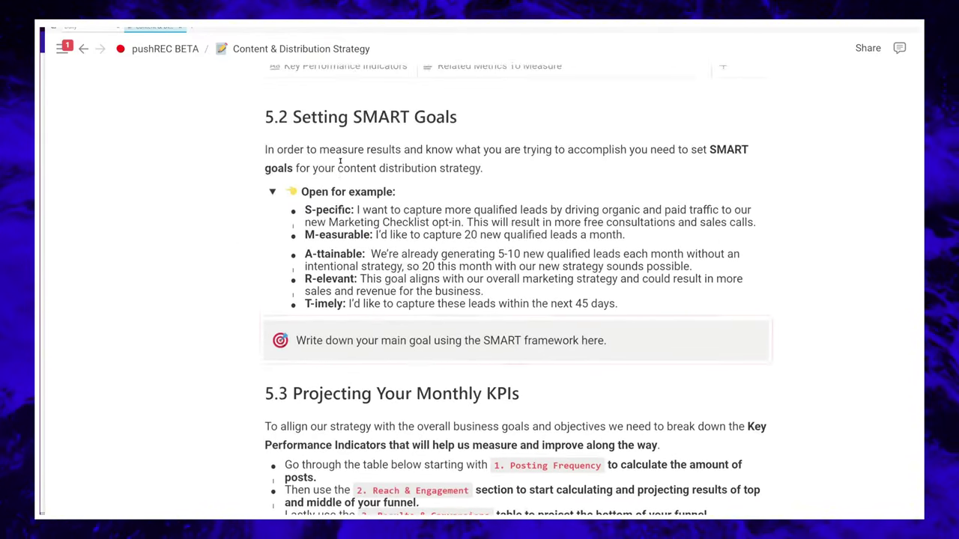
pyautogui.click(274, 199)
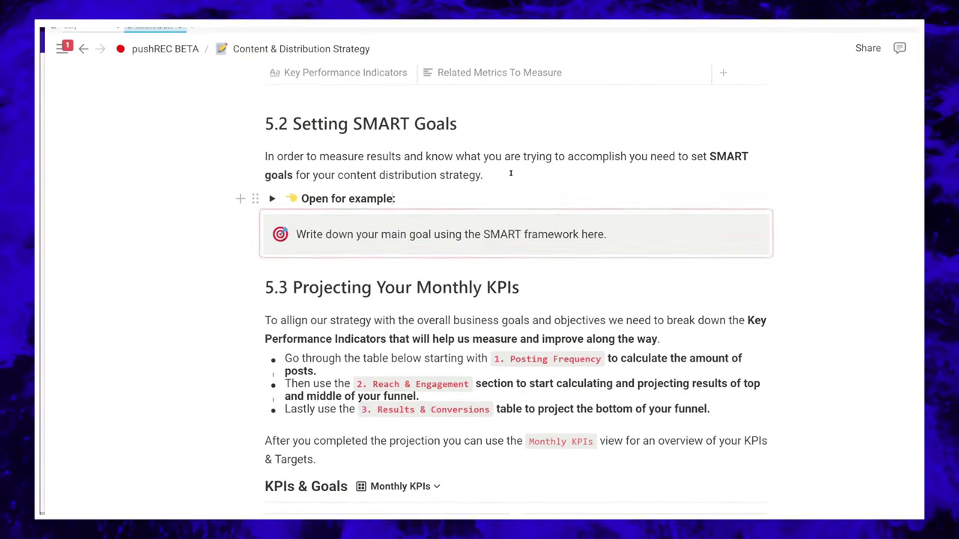
# - Review the section 5.3 instructions on projecting monthly KPIs and the Monthly KPIs cards for Months 1 to 6
pyautogui.scroll(-3, 481, 201)
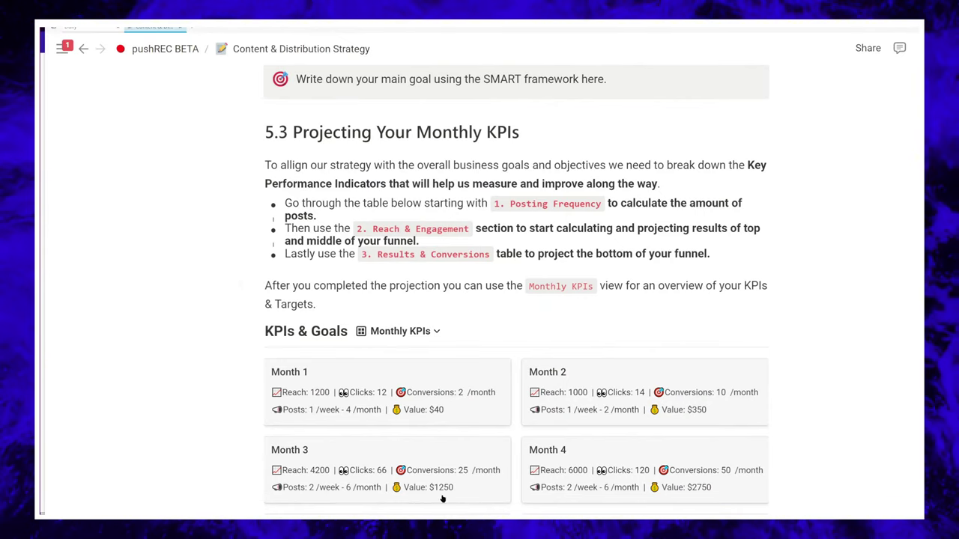
pyautogui.scroll(2, 234, 285)
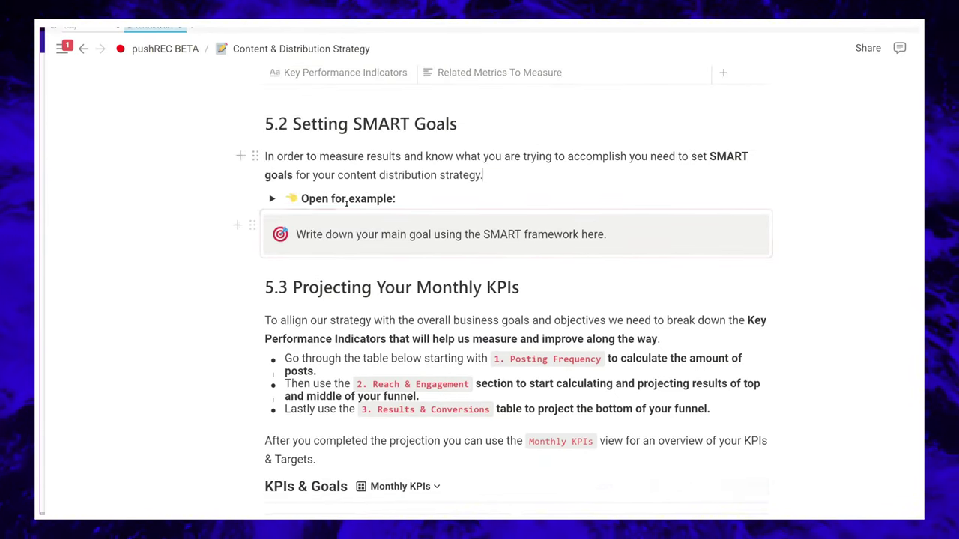
pyautogui.scroll(-8, 239, 223)
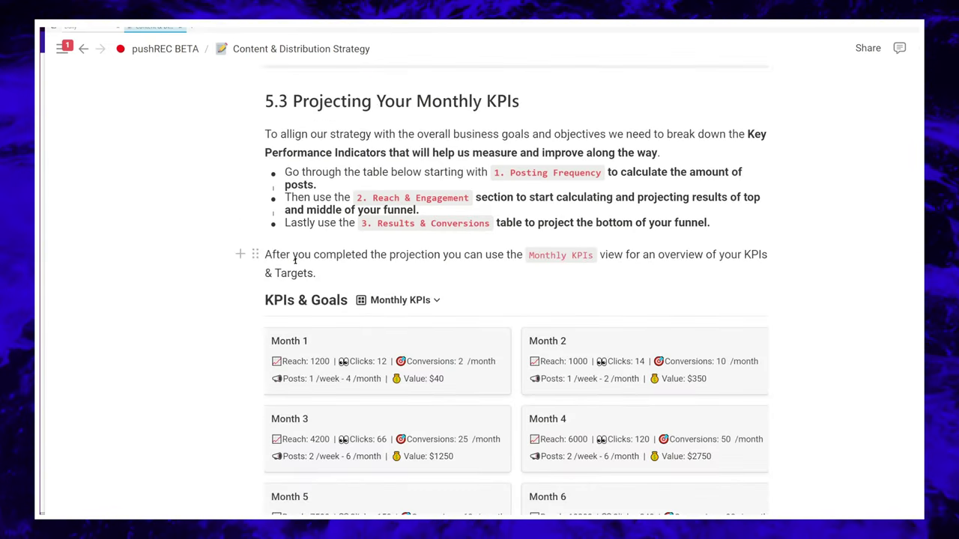
pyautogui.scroll(-4, 497, 281)
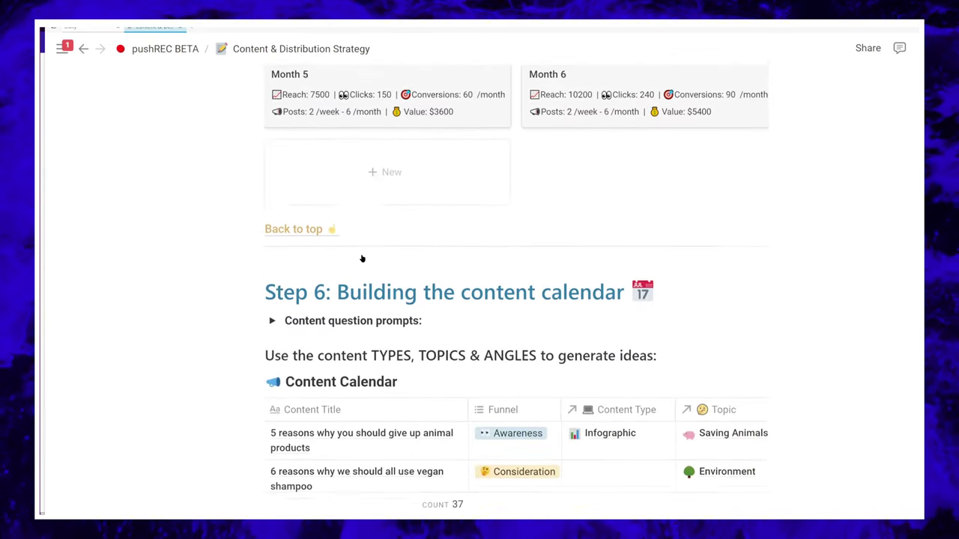
pyautogui.scroll(5, 602, 307)
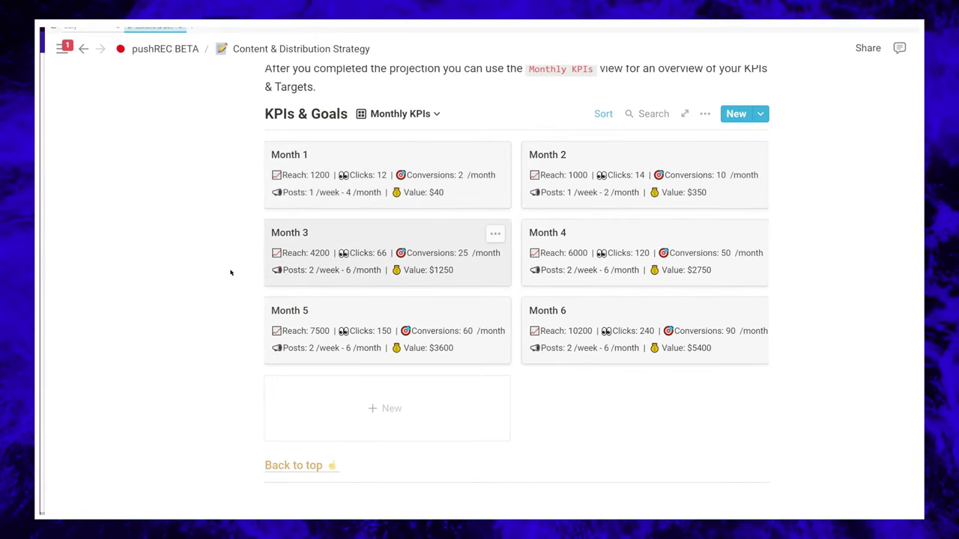
pyautogui.scroll(-3, 716, 238)
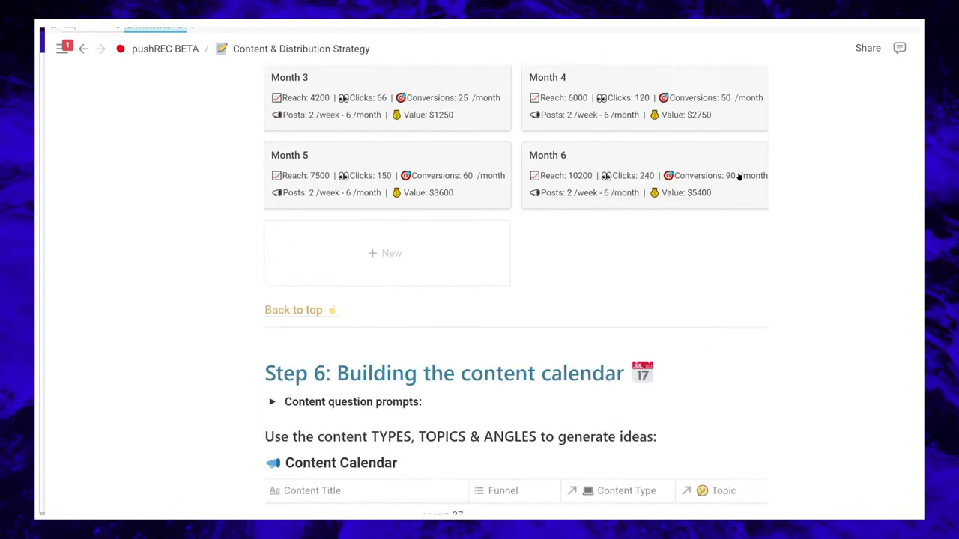
pyautogui.scroll(3, 741, 178)
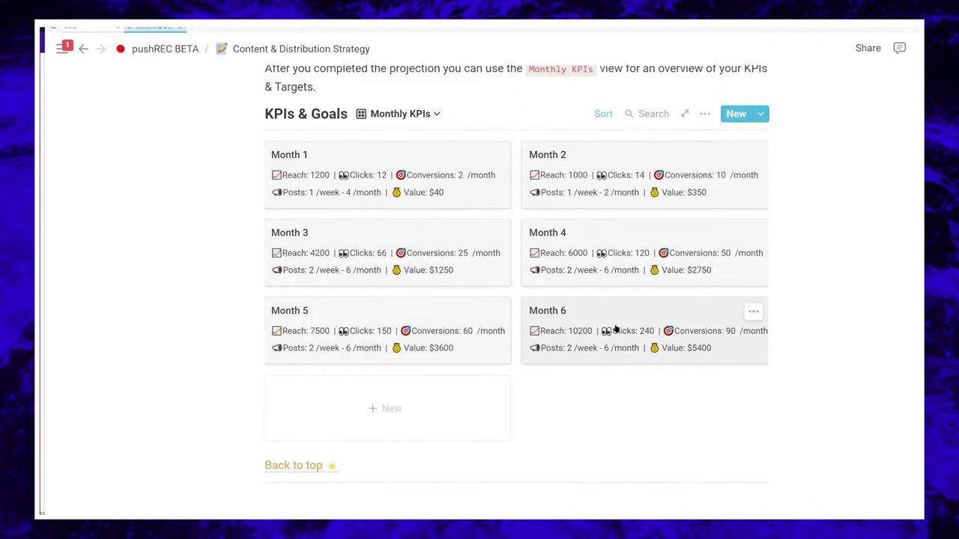
# - Examine the Content Calendar table in Step 6 and its heading on using content types, topics and angles to generate ideas
pyautogui.scroll(-6, 505, 379)
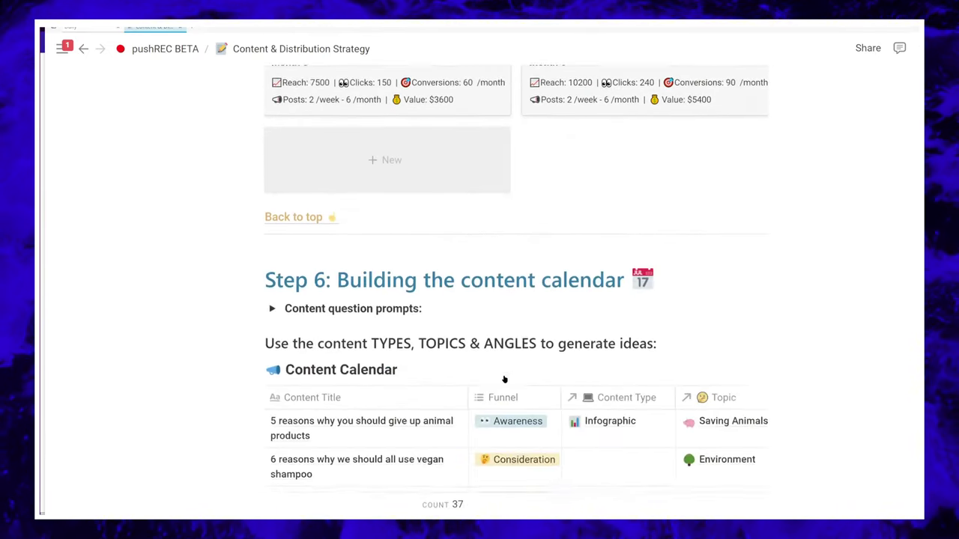
pyautogui.scroll(3, 462, 201)
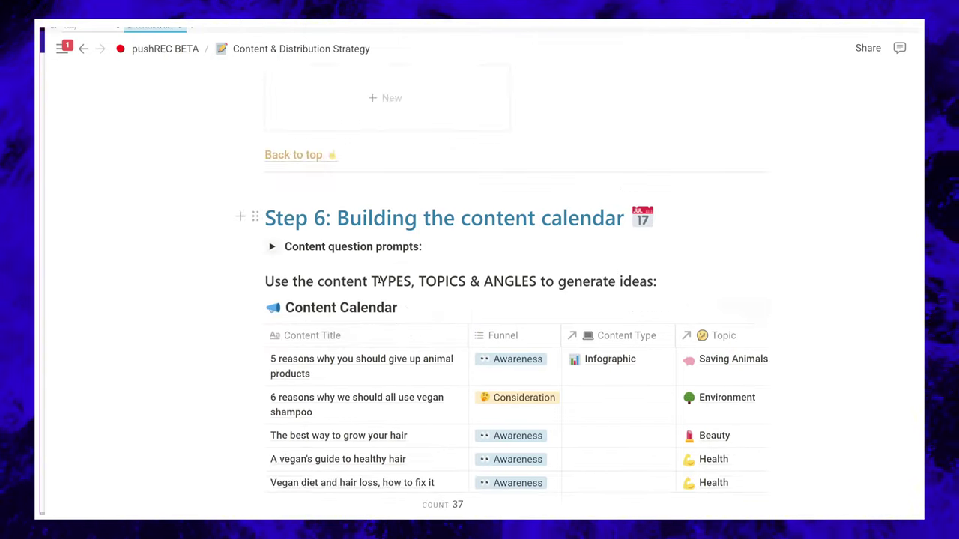
pyautogui.scroll(-2, 567, 214)
pyautogui.scroll(1, 347, 251)
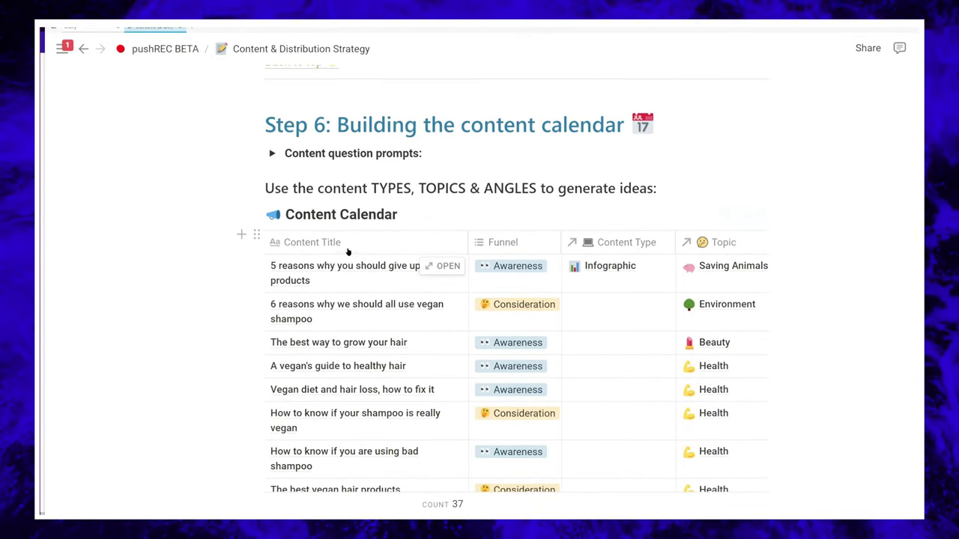
pyautogui.scroll(-4, 360, 244)
pyautogui.scroll(-3, 366, 241)
pyautogui.scroll(3, 375, 239)
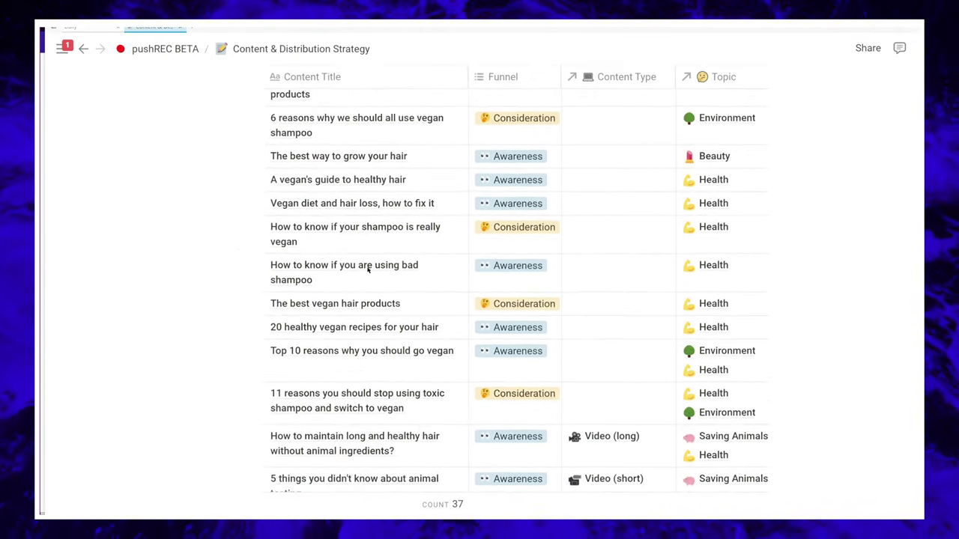
pyautogui.scroll(2, 382, 238)
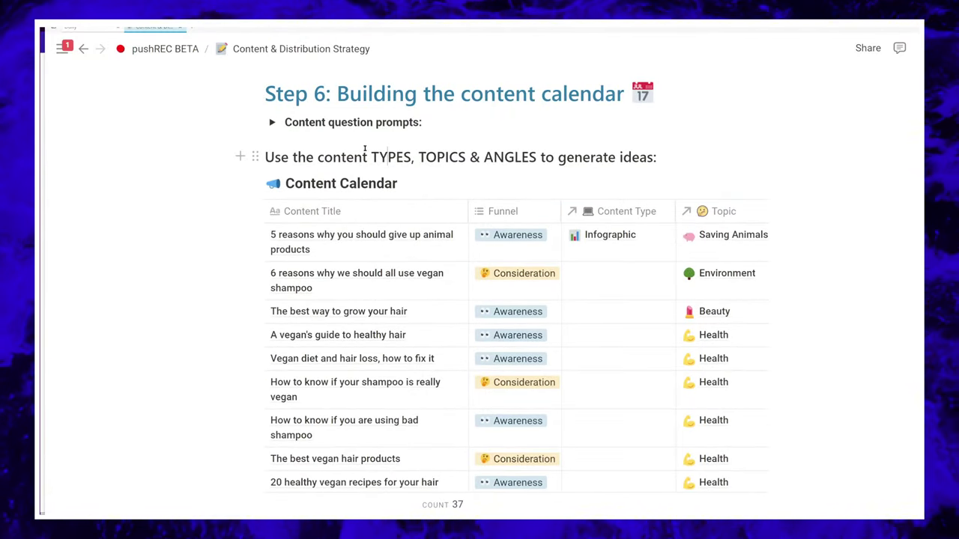
pyautogui.moveTo(374, 157); pyautogui.dragTo(555, 161)
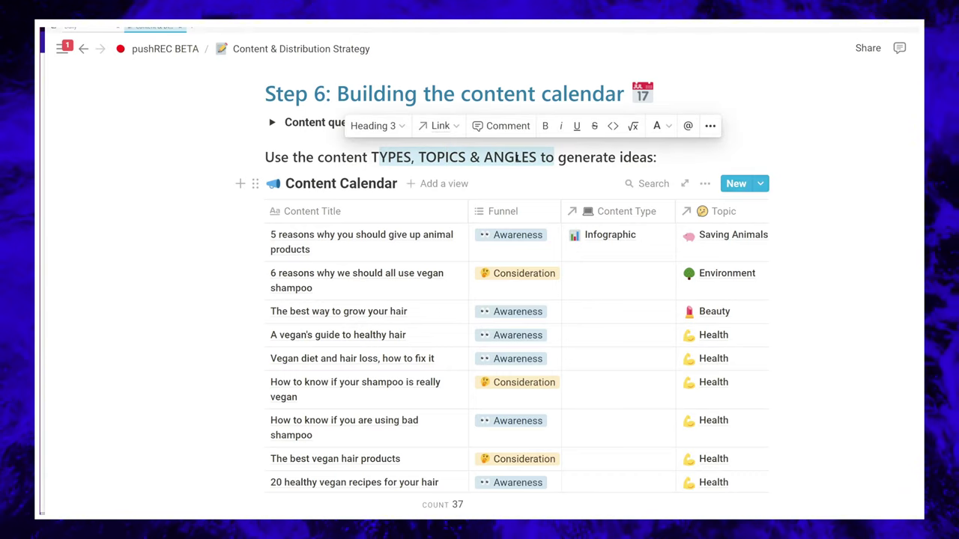
pyautogui.click(517, 157)
pyautogui.scroll(-3, 550, 156)
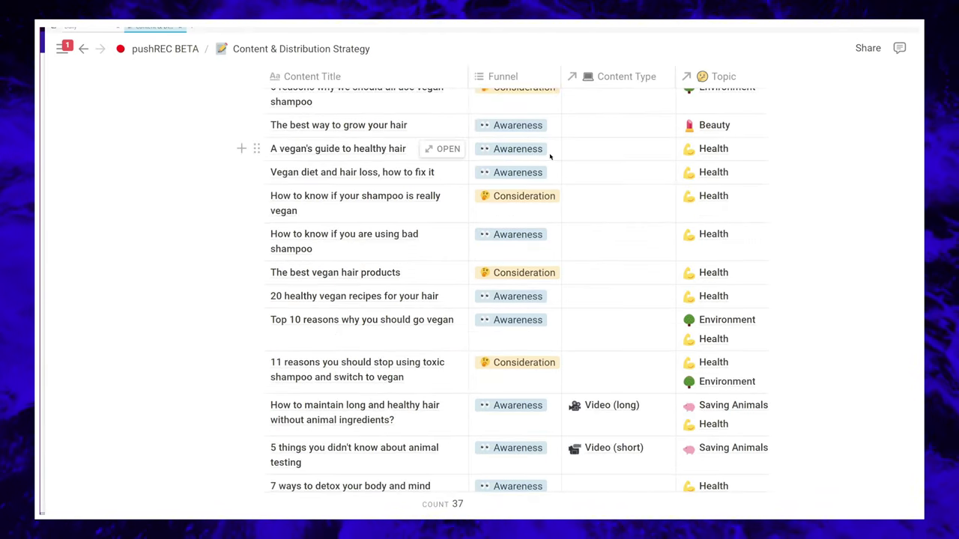
pyautogui.scroll(-12, 546, 160)
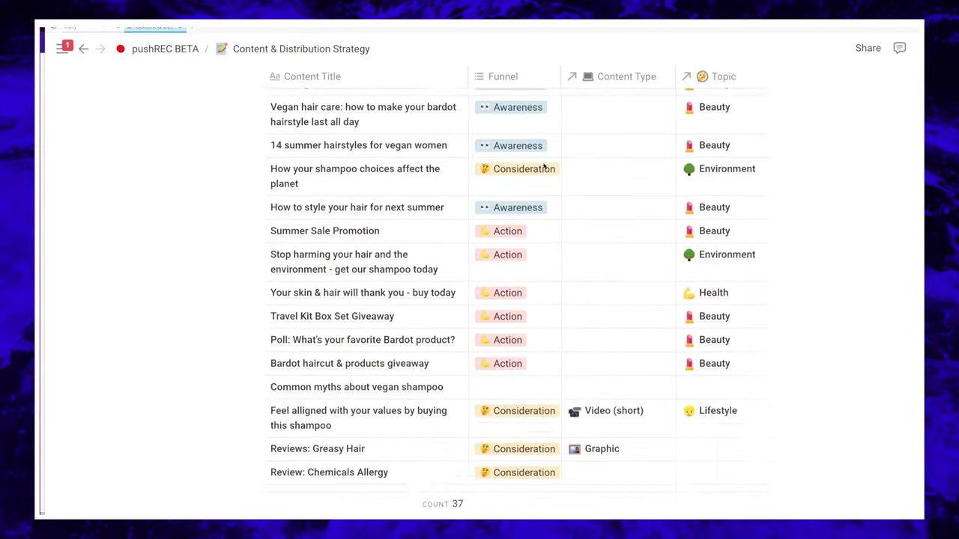
# - Delete the empty untitled card from the Content Topics gallery below the Content Calendar
pyautogui.scroll(-6, 544, 165)
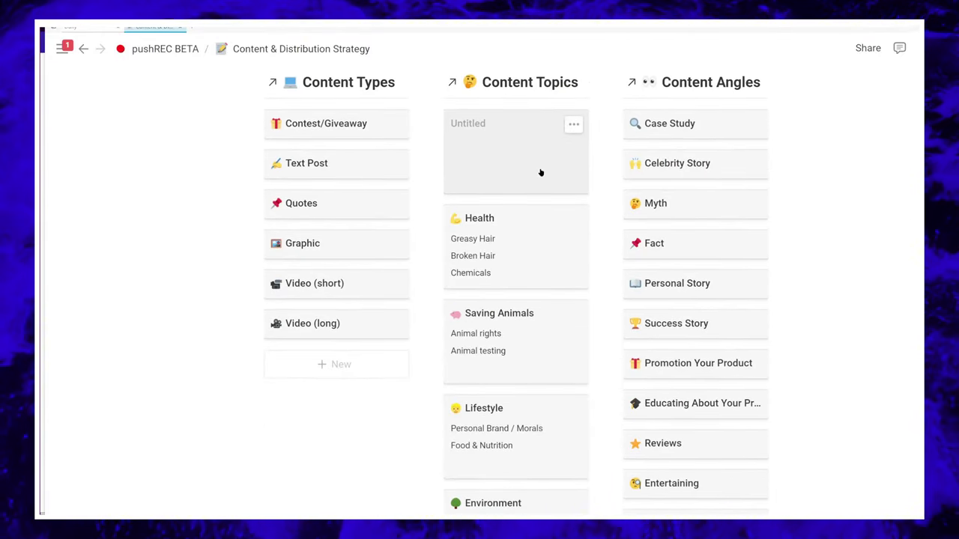
pyautogui.scroll(2, 537, 169)
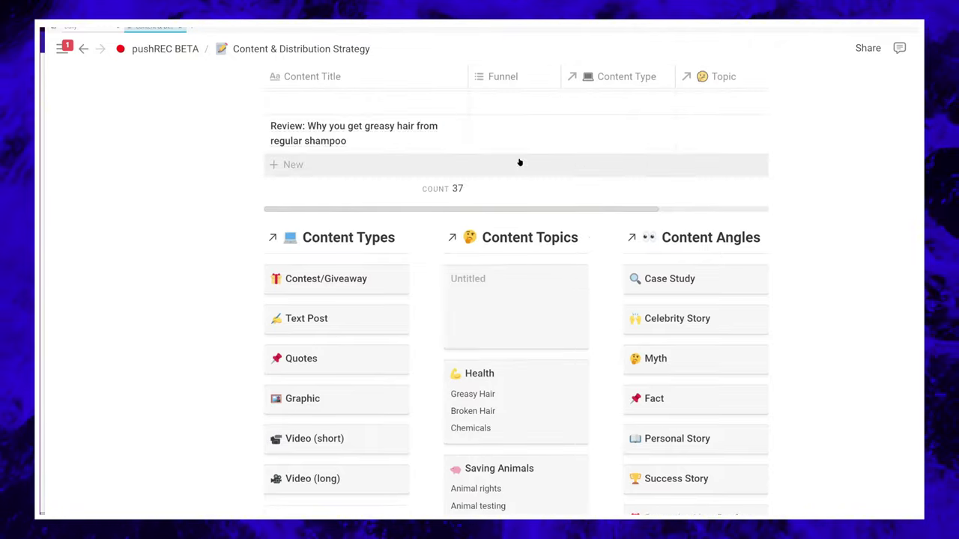
pyautogui.scroll(-2, 518, 160)
pyautogui.scroll(1, 304, 278)
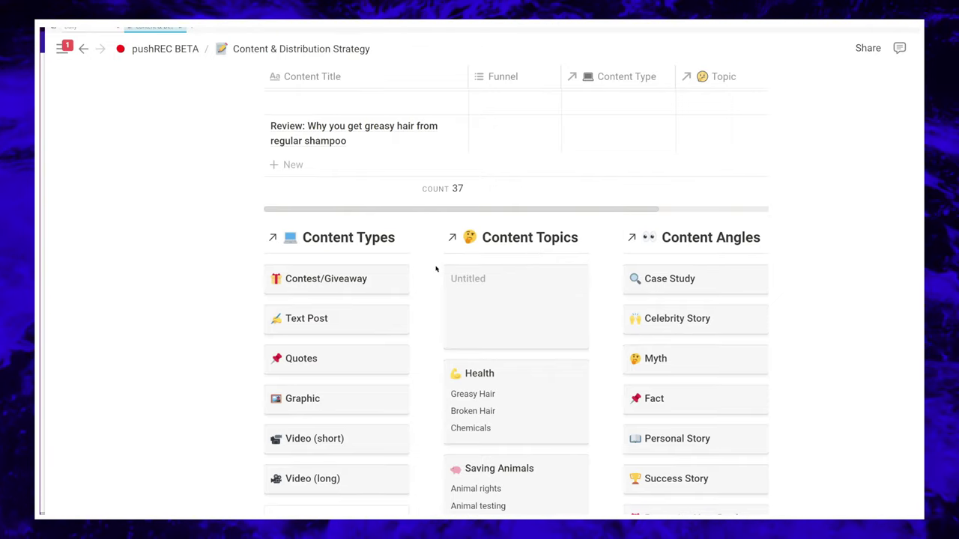
pyautogui.moveTo(428, 270)
pyautogui.mouseDown()
pyautogui.moveTo(462, 300)
pyautogui.moveTo(420, 283)
pyautogui.mouseUp()
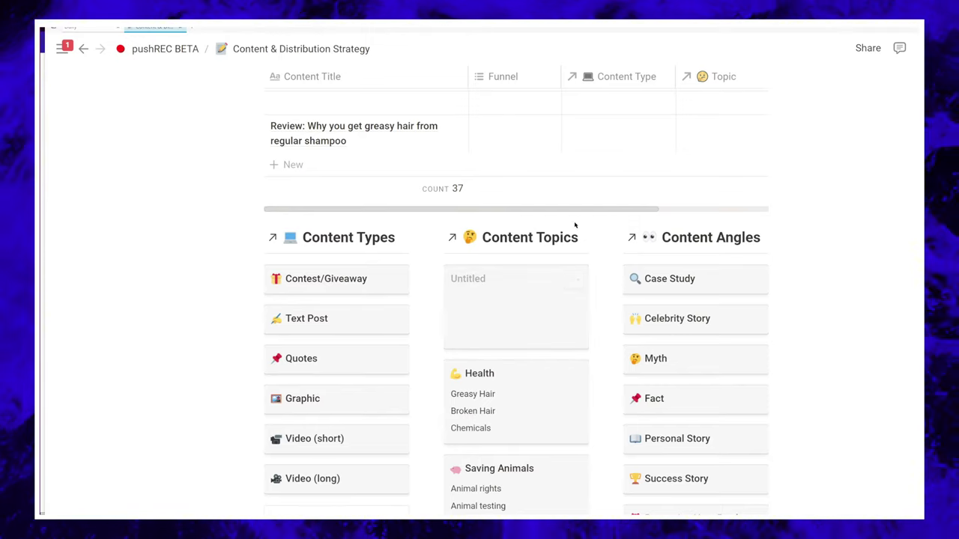
pyautogui.moveTo(573, 221); pyautogui.dragTo(573, 310)
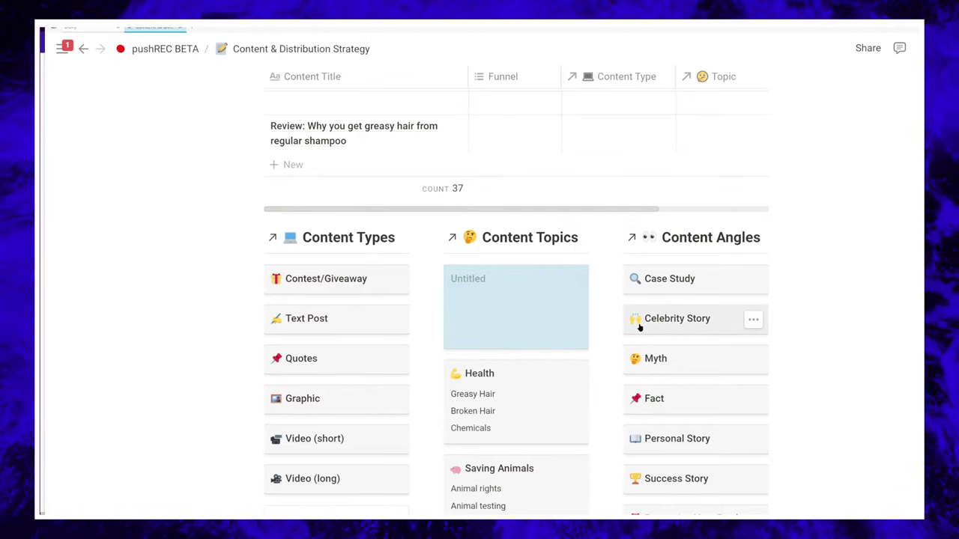
pyautogui.press('Delete')
pyautogui.scroll(-1, 533, 276)
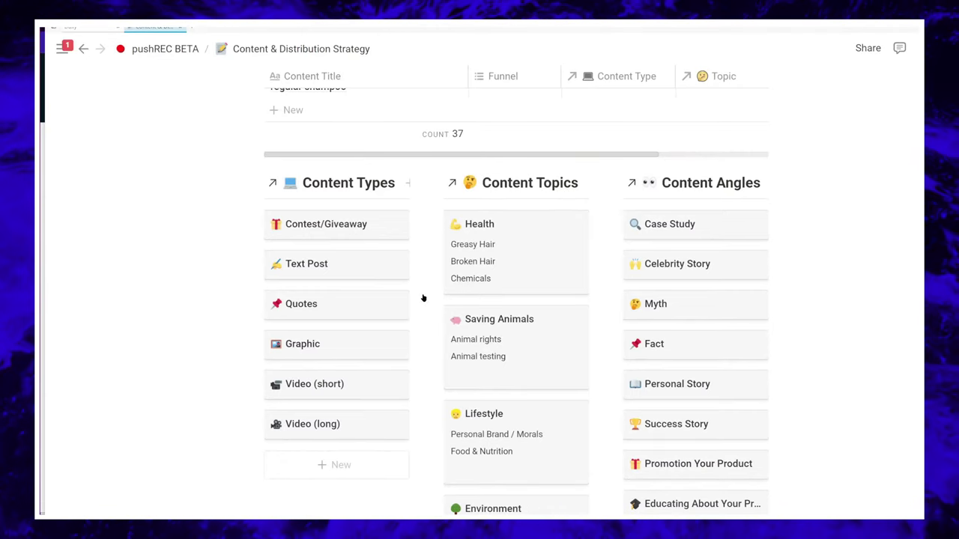
# - Review the Content Types, Topics and Angles galleries, and switch to Chrome to view AnswerThePublic's "vegan supplements" report from its beginning
pyautogui.scroll(-2, 491, 403)
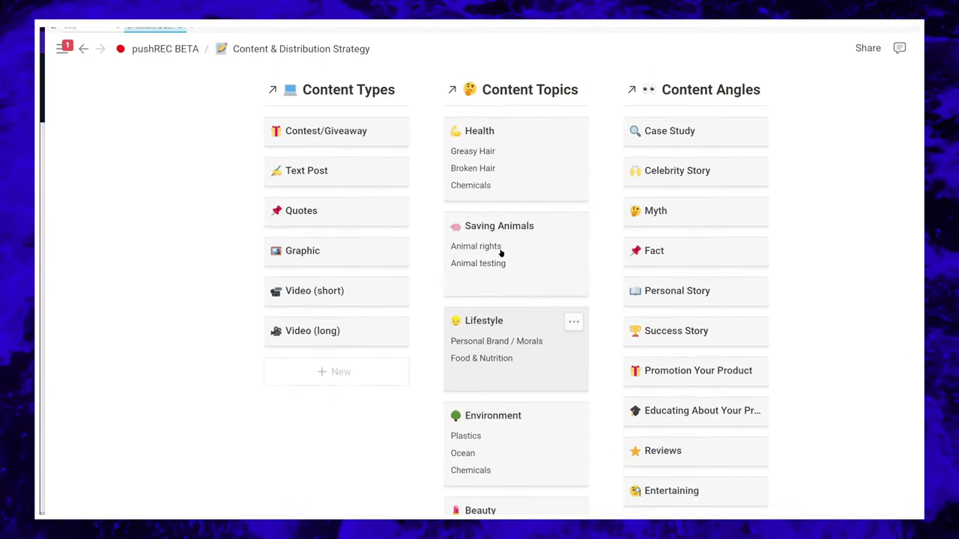
pyautogui.scroll(2, 479, 322)
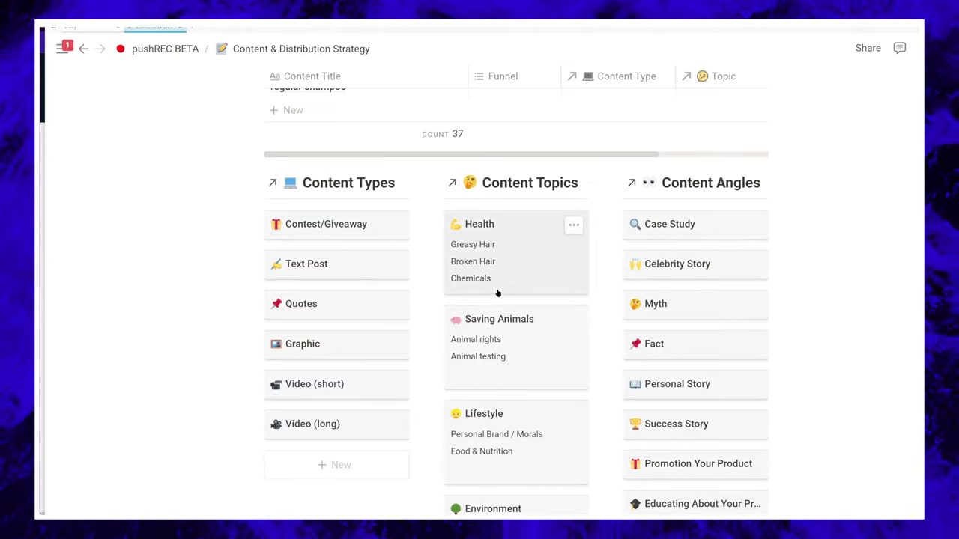
pyautogui.scroll(-1, 471, 291)
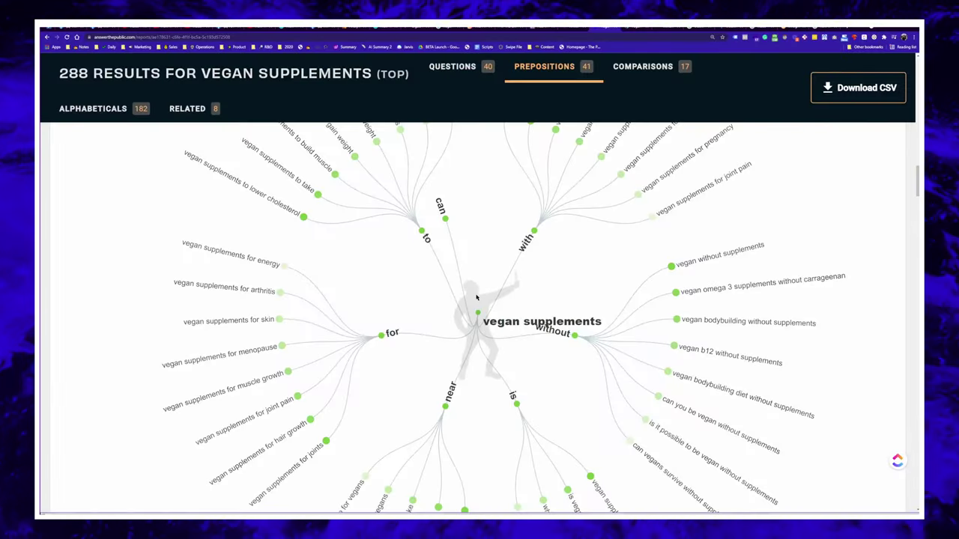
pyautogui.scroll(10, 543, 282)
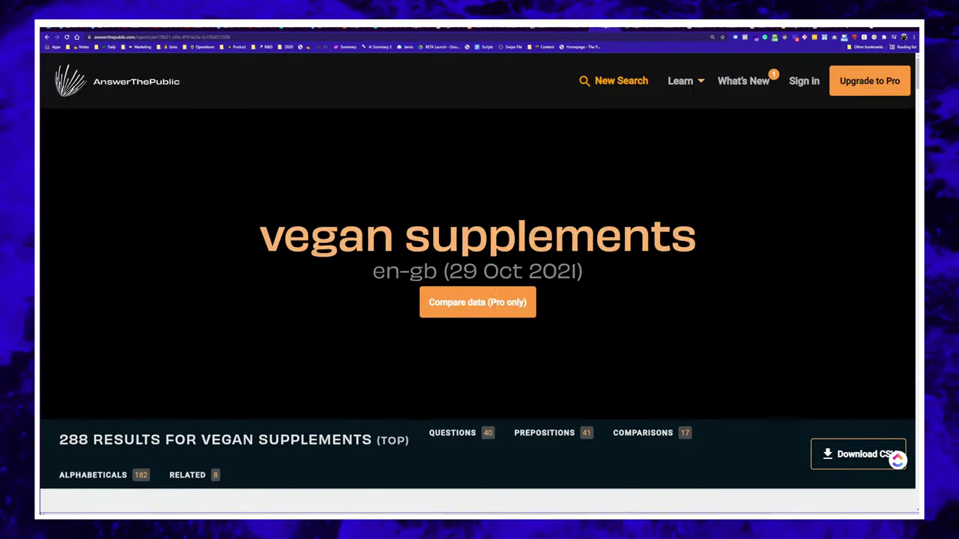
# - Examine the questions visualisation in the "vegan supplements" report, including the when, what, how and which branches
pyautogui.scroll(-10, 492, 234)
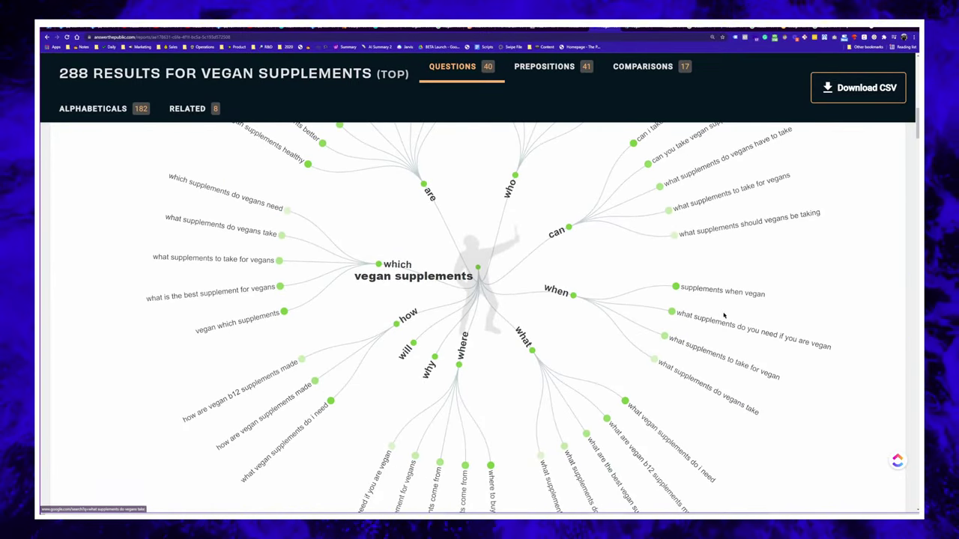
pyautogui.scroll(-3, 730, 357)
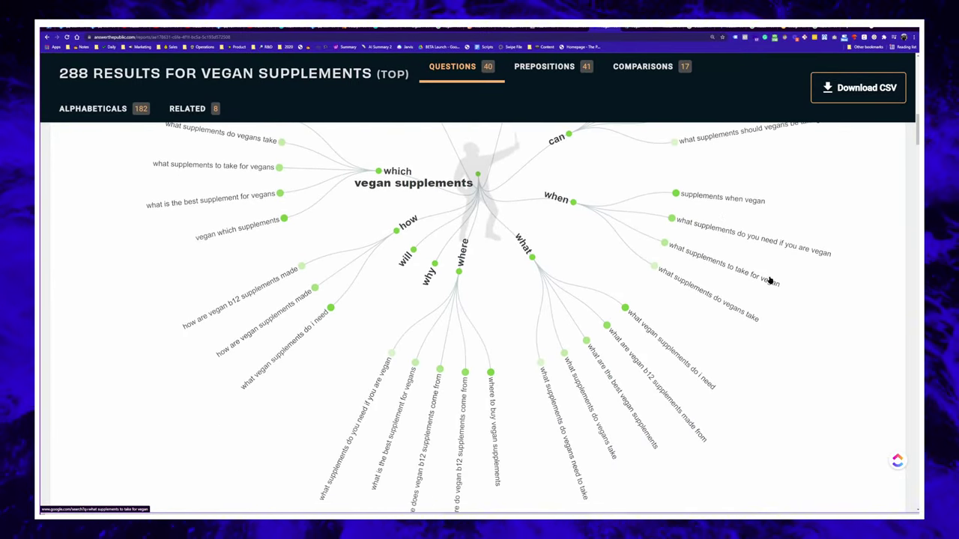
pyautogui.scroll(-2, 368, 388)
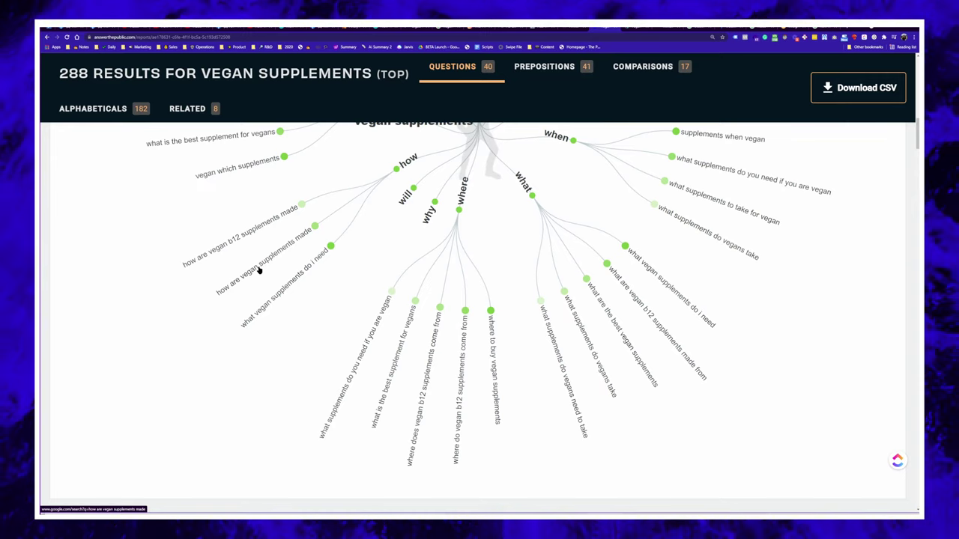
pyautogui.scroll(4, 243, 270)
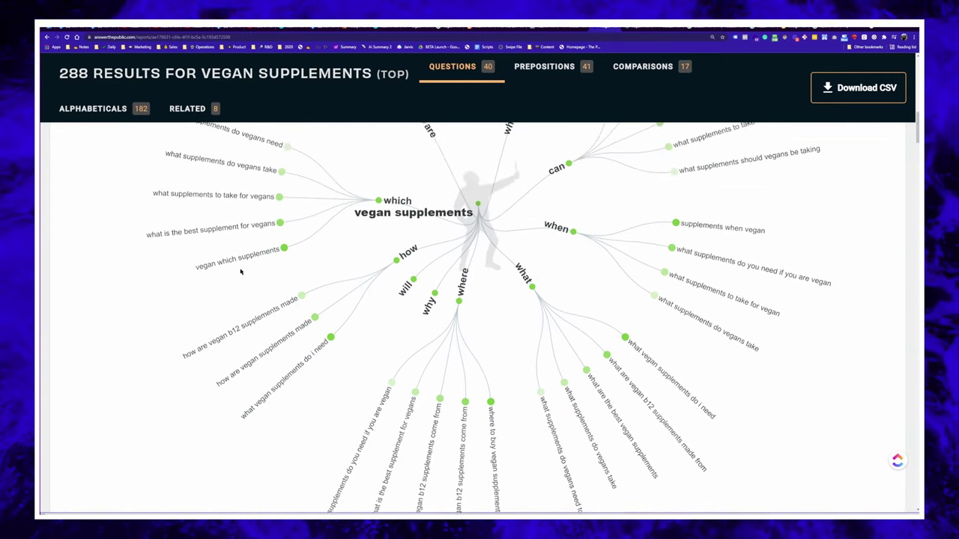
pyautogui.scroll(2, 241, 272)
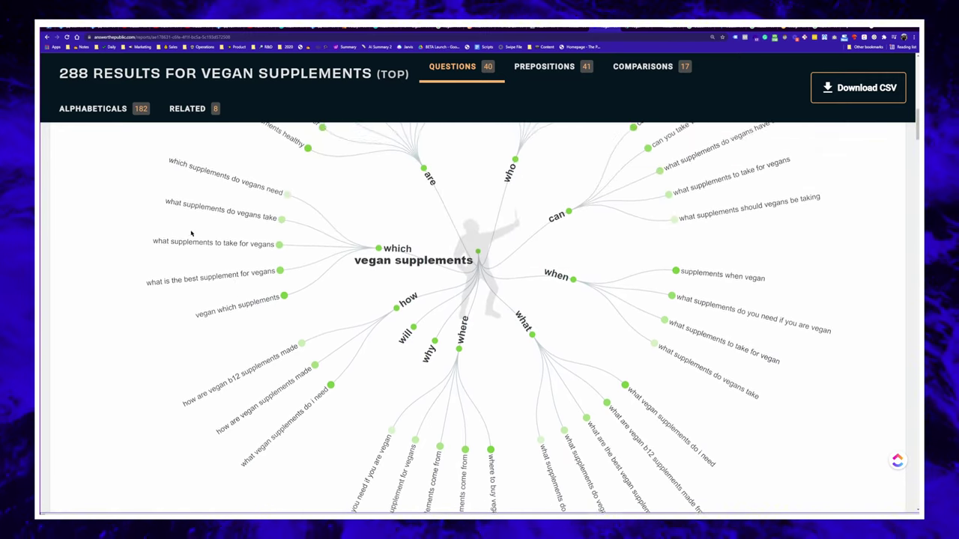
pyautogui.scroll(2, 165, 240)
pyautogui.moveTo(140, 227); pyautogui.dragTo(330, 304)
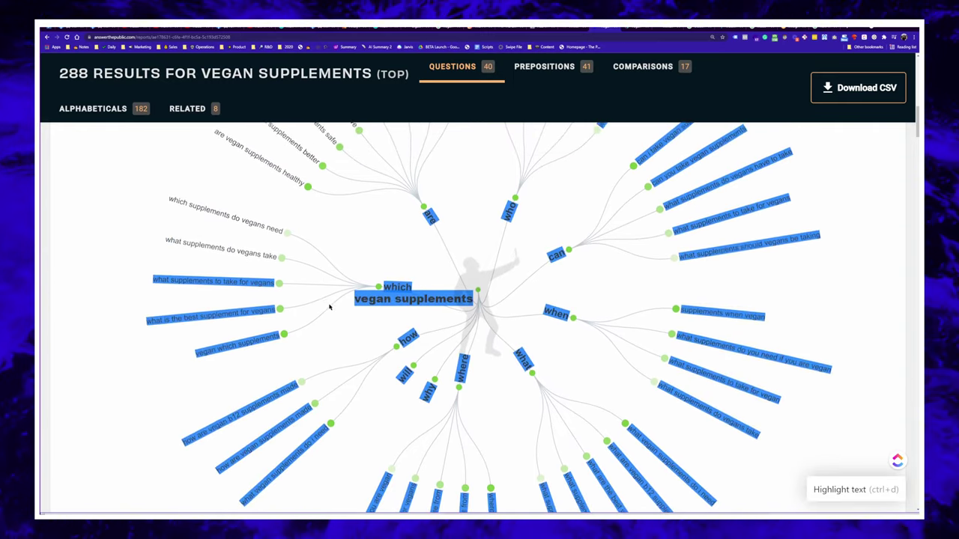
pyautogui.click(348, 334)
# - Show the "vegan supplements" questions as a data list and look through its question-word groups
pyautogui.scroll(8, 348, 333)
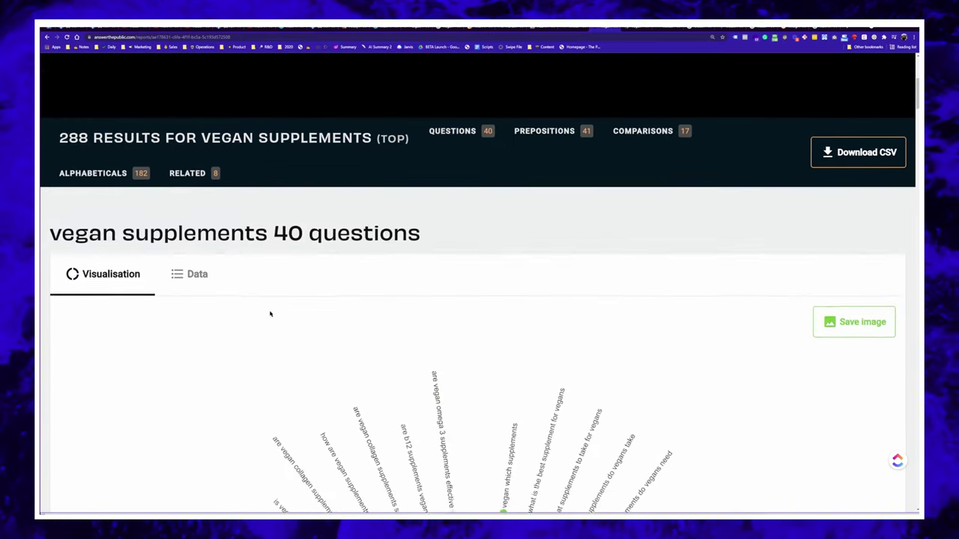
pyautogui.click(194, 289)
pyautogui.scroll(-5, 292, 306)
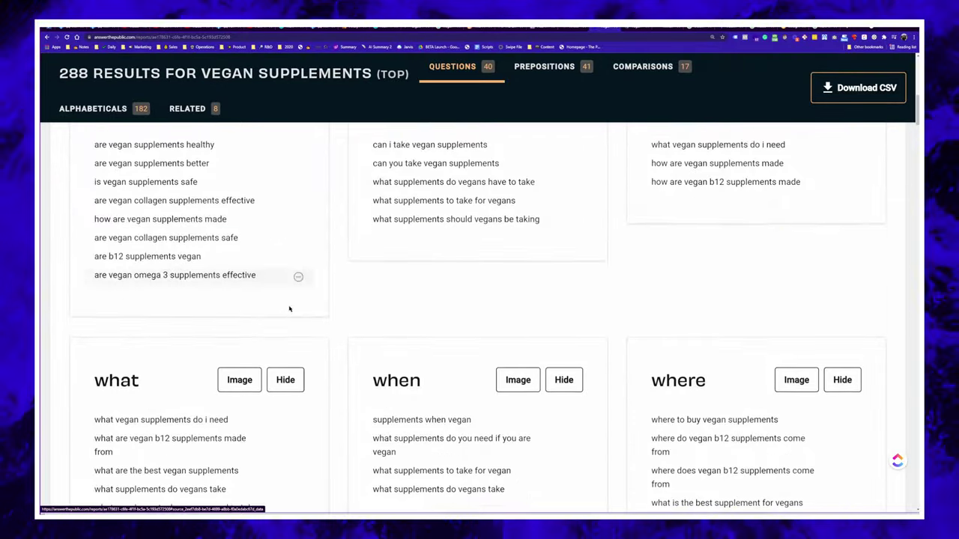
pyautogui.scroll(-10, 328, 297)
pyautogui.scroll(4, 298, 228)
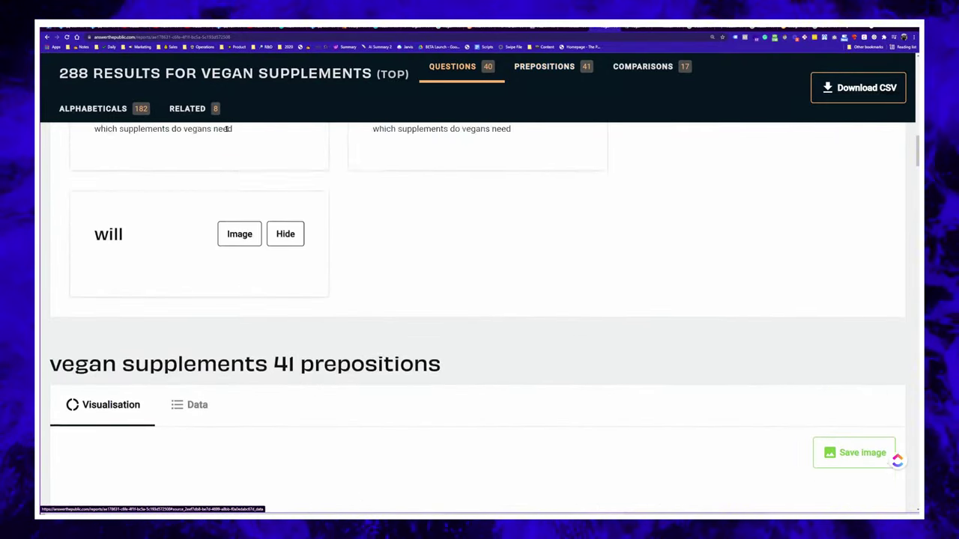
pyautogui.scroll(2, 298, 229)
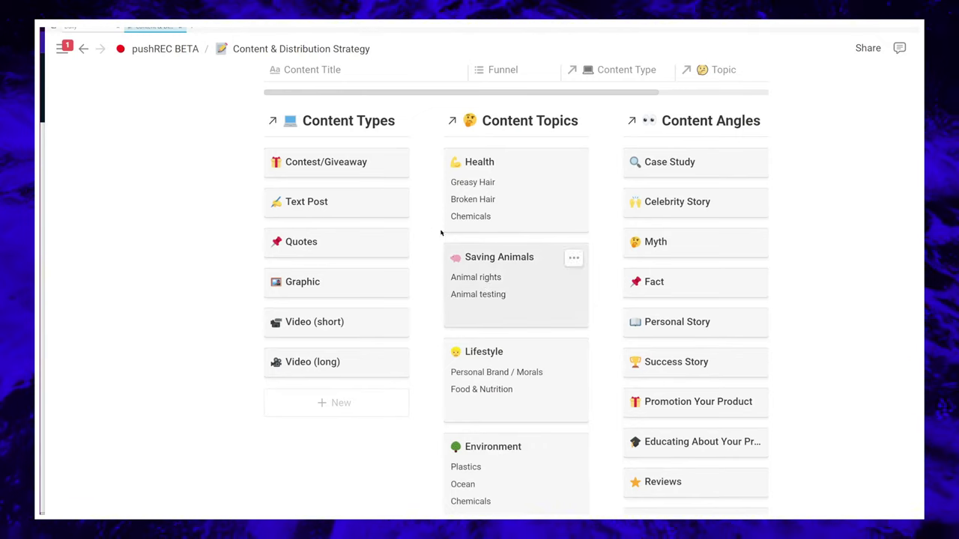
# - Return to the Notion strategy page and review how the Content Types, Content Topics and Content Angles galleries combine into ideas
pyautogui.scroll(3, 441, 233)
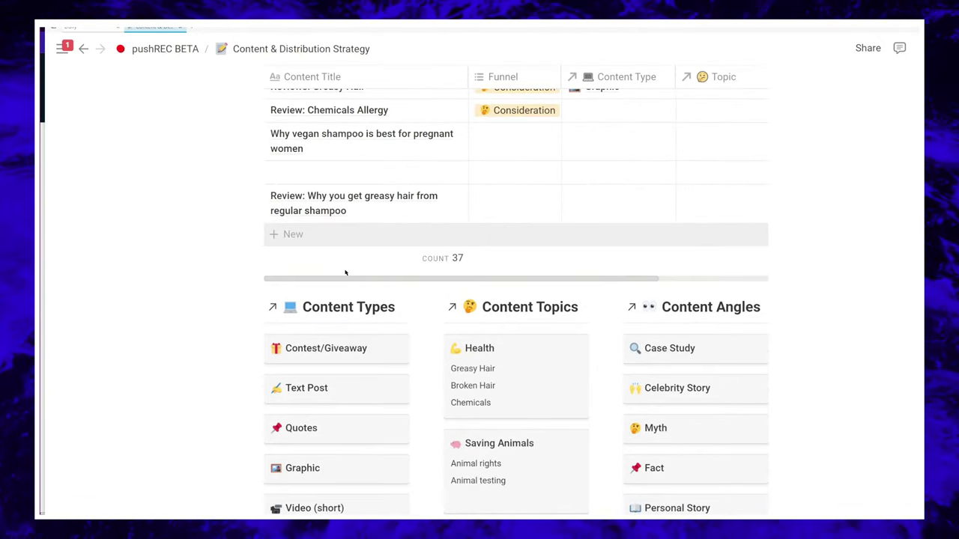
pyautogui.scroll(-1, 500, 357)
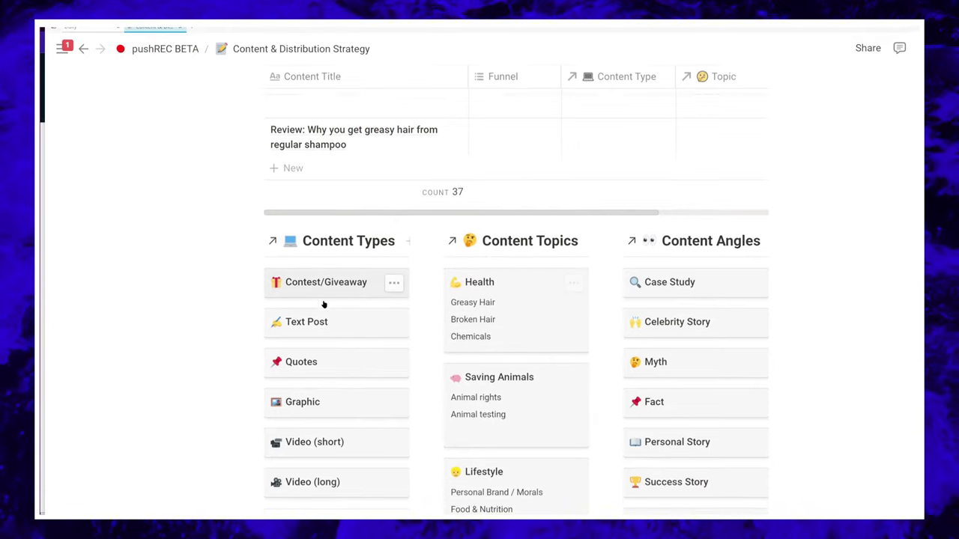
pyautogui.scroll(-2, 359, 292)
pyautogui.scroll(3, 359, 291)
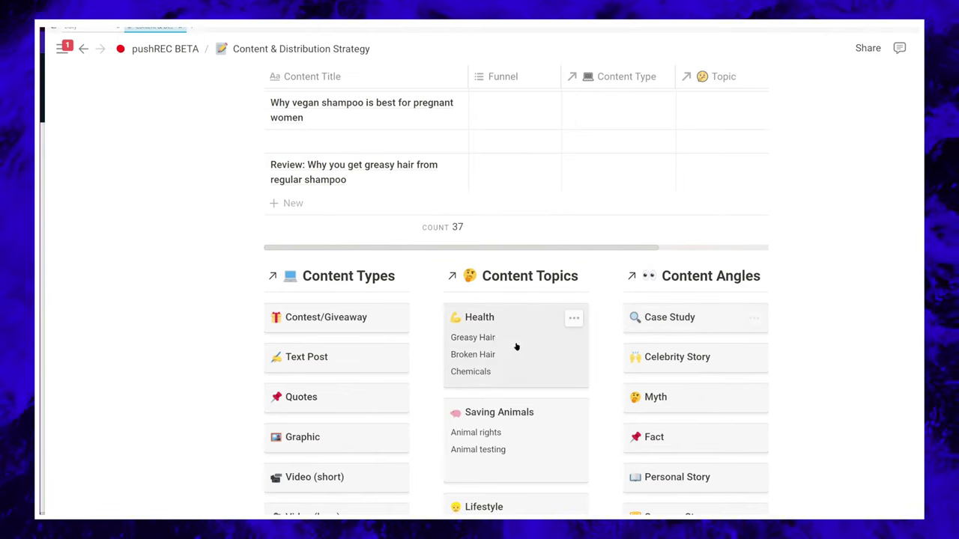
pyautogui.scroll(-1, 514, 347)
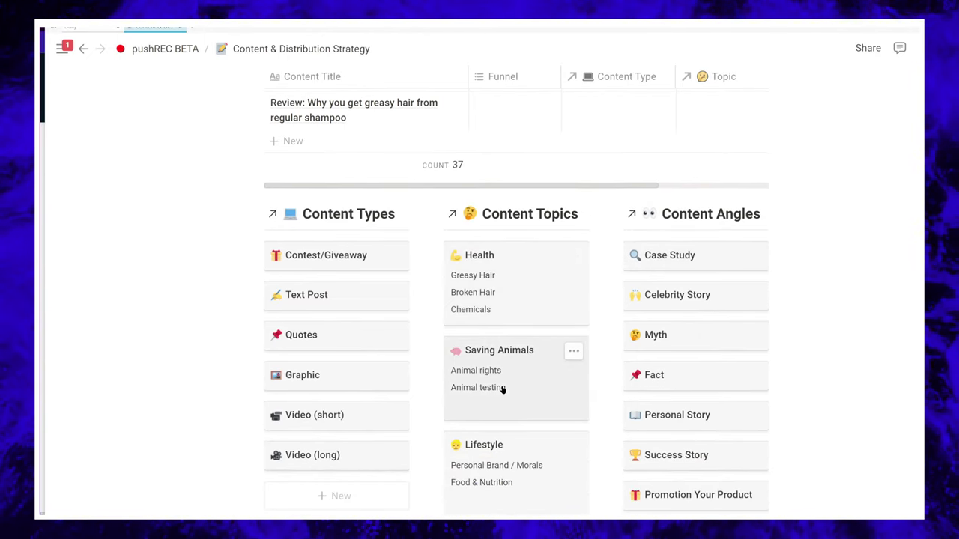
pyautogui.scroll(-1, 503, 388)
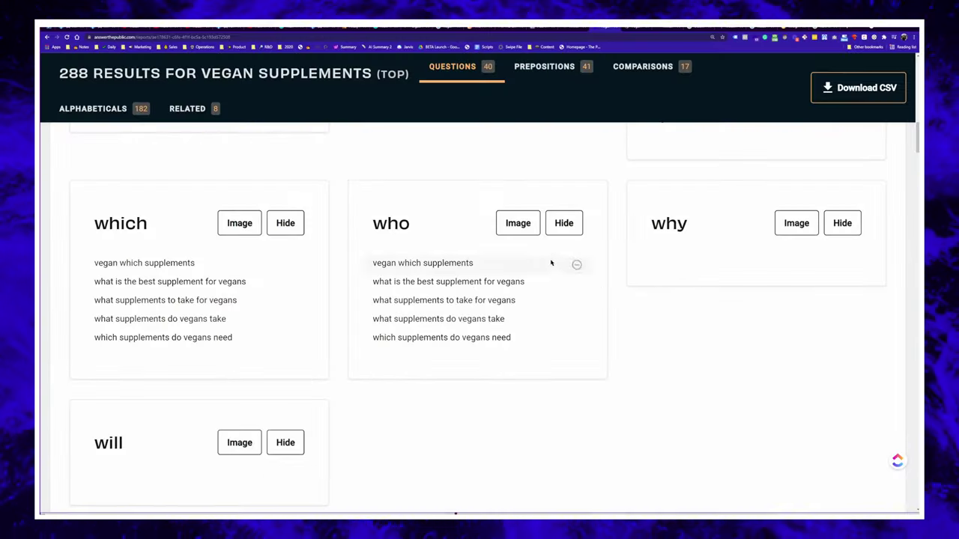
# - Switch back to Chrome and open a new browser tab
pyautogui.hotkey('ctrl', 't')
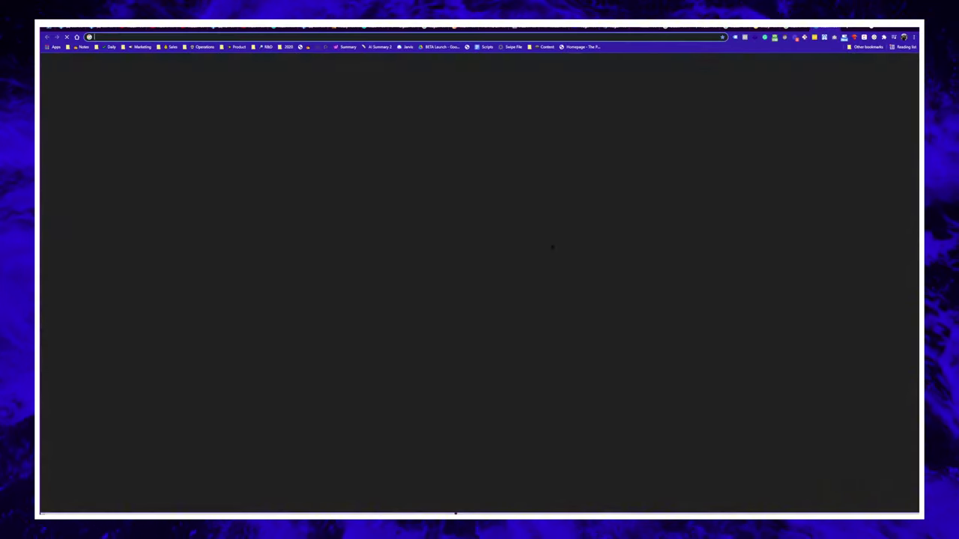
pyautogui.write('facebook.com')
pyautogui.write('fact')
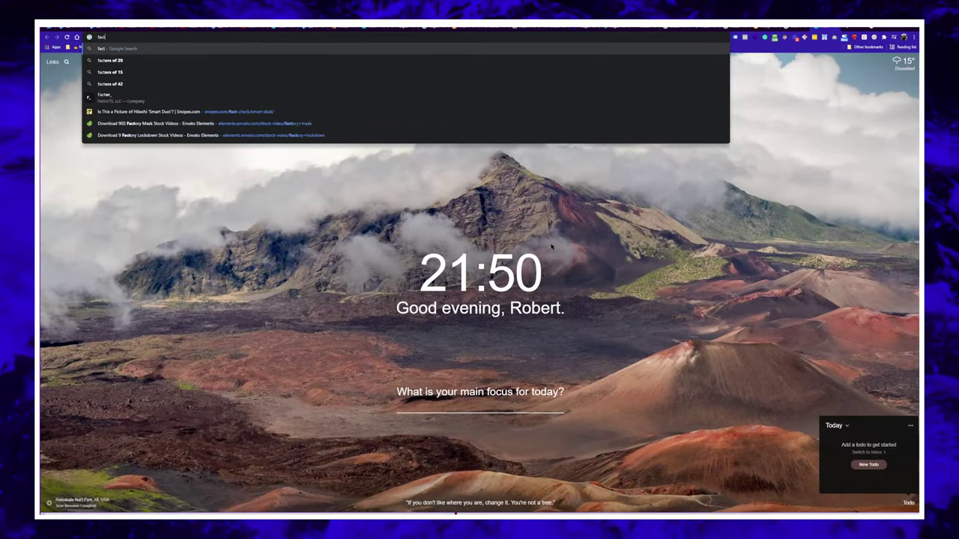
pyautogui.write('s a')
pyautogui.press('BackSpace')
pyautogui.press('BackSpace')
pyautogui.press('BackSpace')
pyautogui.press('BackSpace')
pyautogui.press('BackSpace')
pyautogui.press('BackSpace')
pyautogui.press('BackSpace')
pyautogui.write('s')
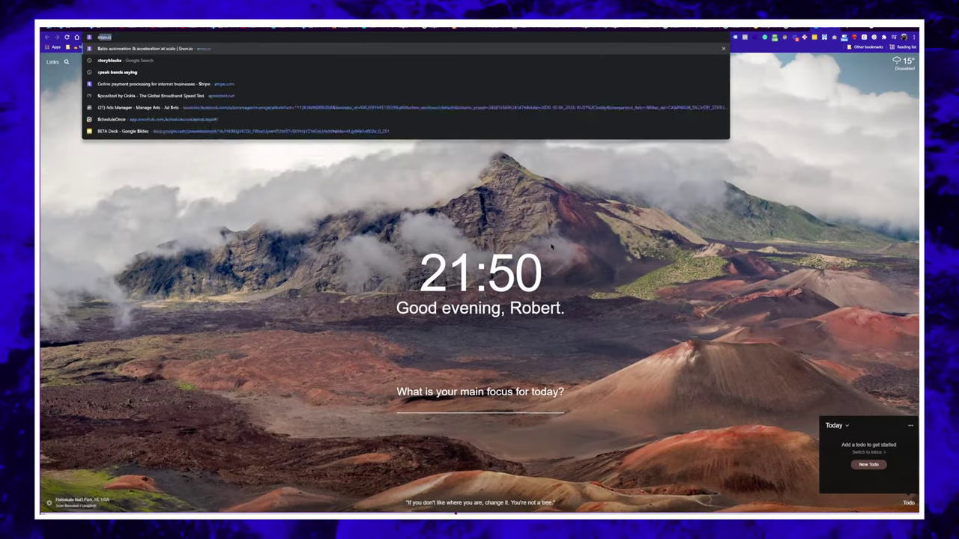
pyautogui.write('tatsic')
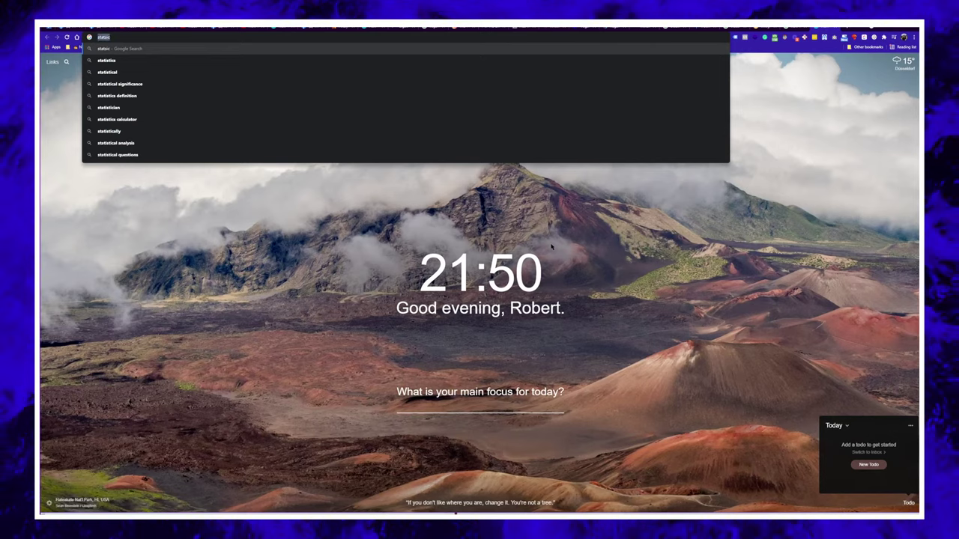
# - Search Google for "animal rights statistics", open the Humane Society's "Animal cruelty facts and stats" page and dismiss its donation pop-up
pyautogui.write('animal rights s')
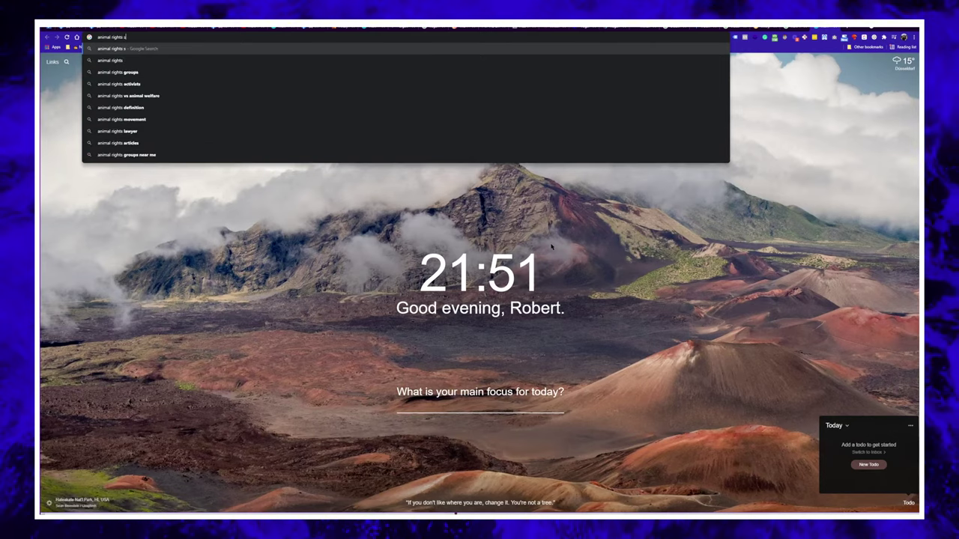
pyautogui.write('tatistics')
pyautogui.press('Return')
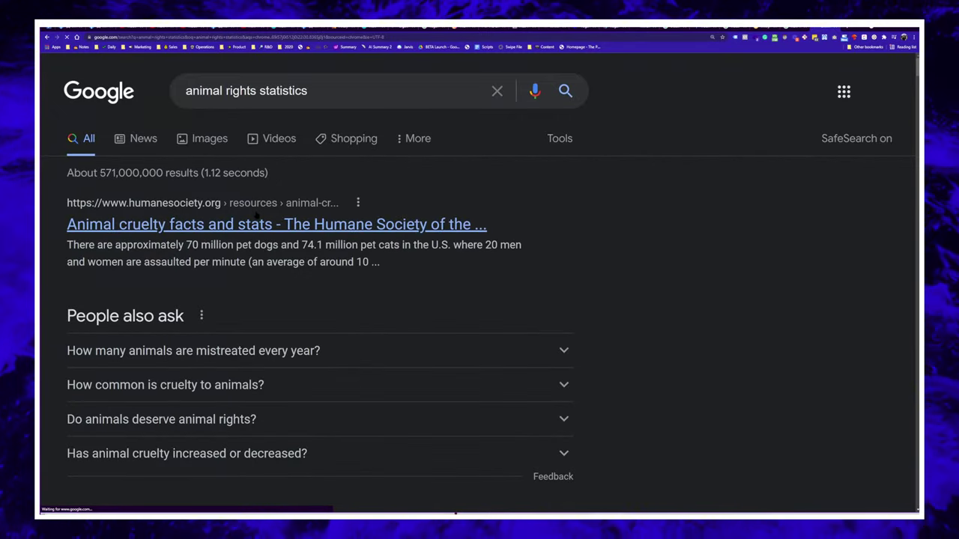
pyautogui.click(256, 217)
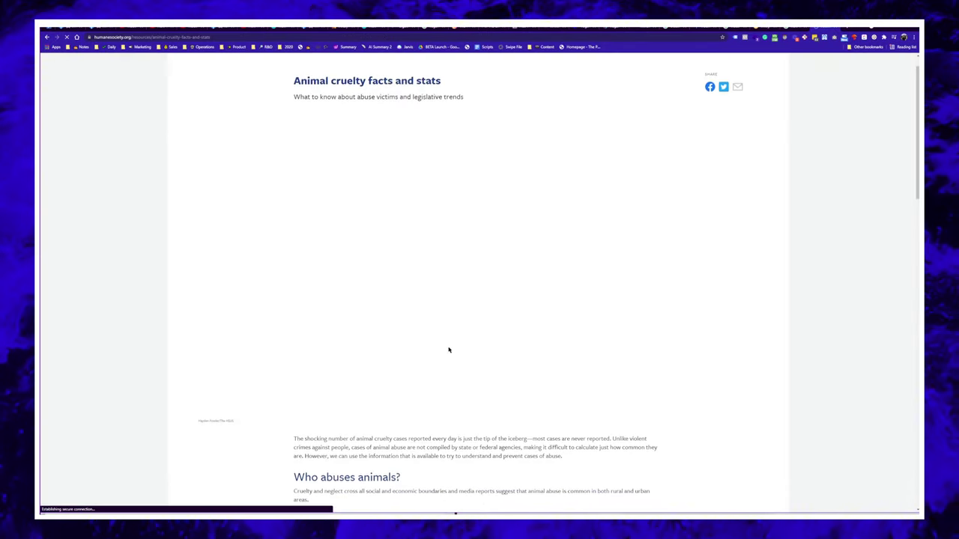
pyautogui.scroll(-4, 449, 350)
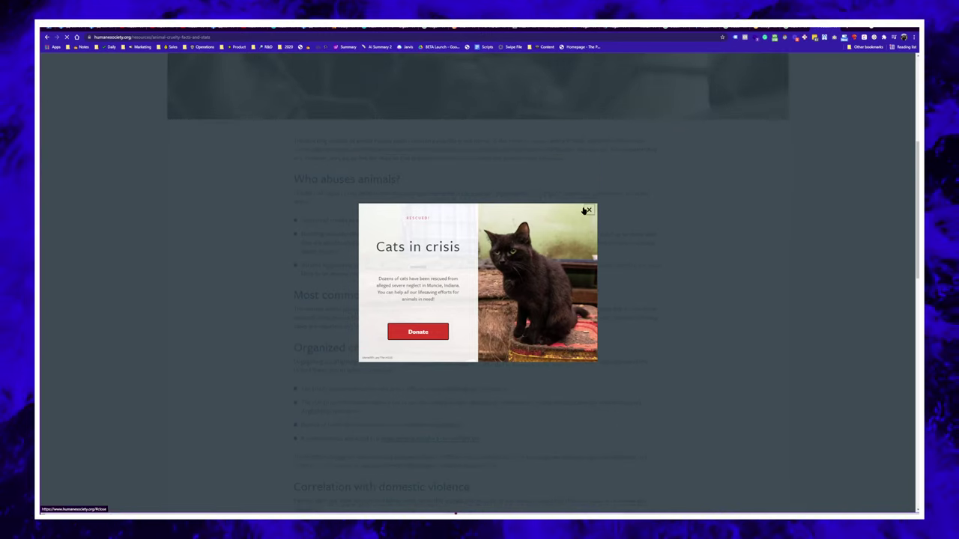
pyautogui.click(231, 256)
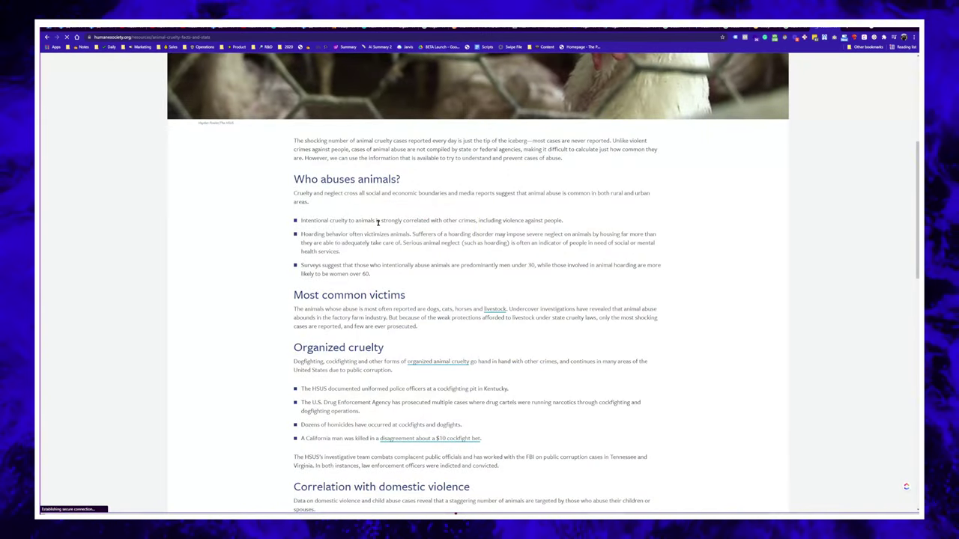
# - Search the article for "%" and copy the sentence about 49 states having felony penalties for animal torture on the first offense
pyautogui.tripleClick(374, 388)
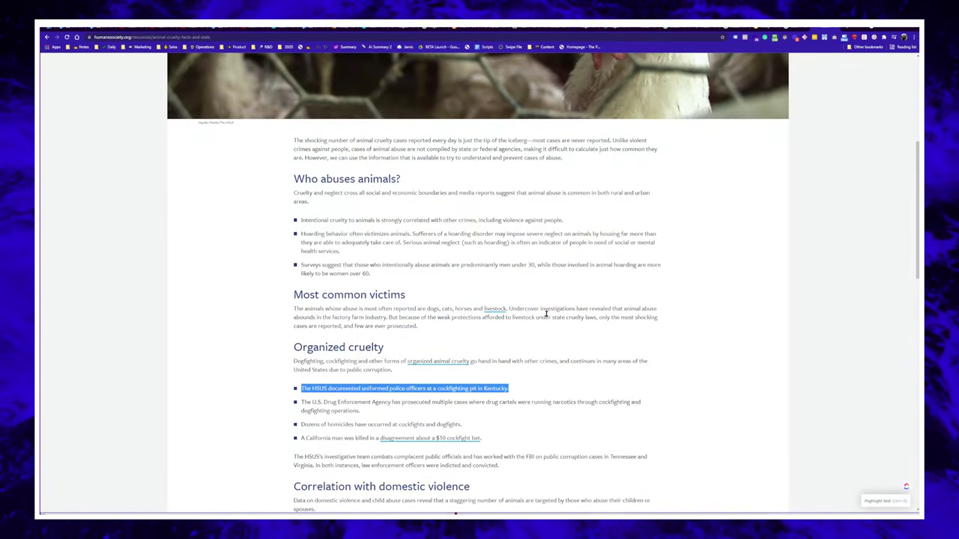
pyautogui.click(363, 231)
pyautogui.hotkey('ctrl', 'f')
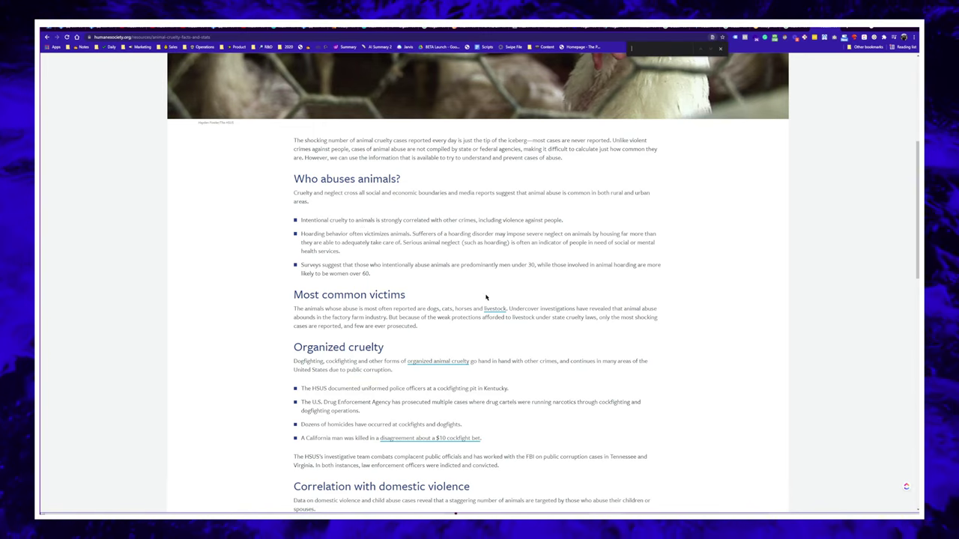
pyautogui.scroll(-4, 499, 397)
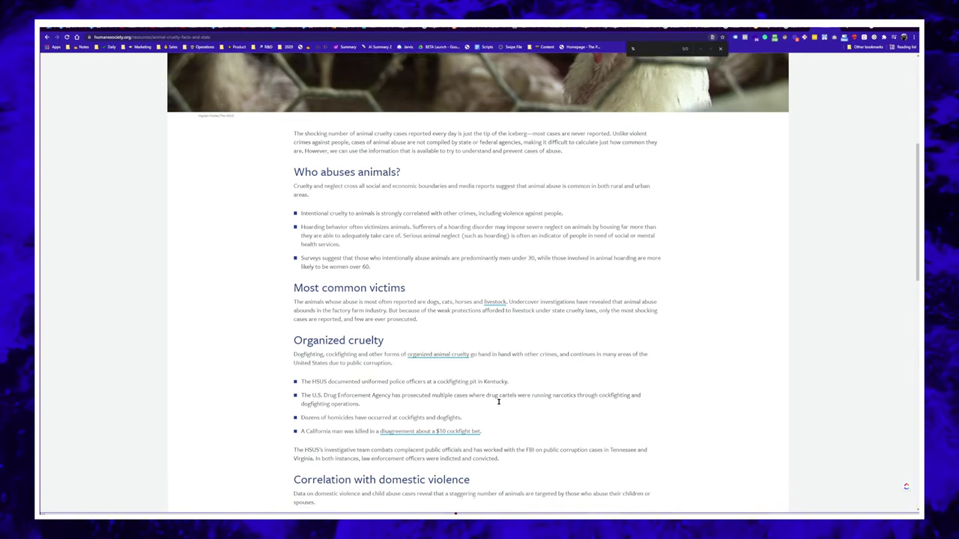
pyautogui.tripleClick(339, 412)
pyautogui.hotkey('ctrl', 'c')
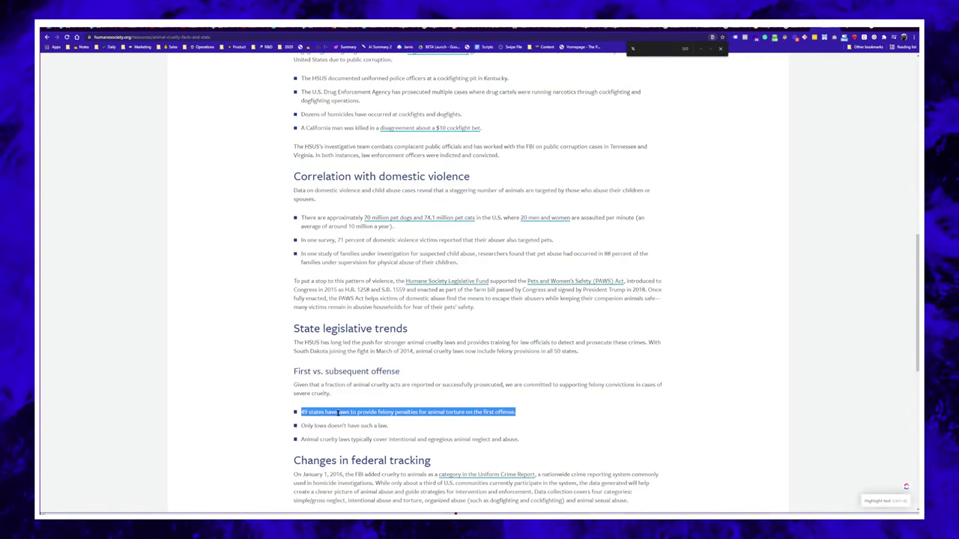
# - Open canva.com in a new tab and create a new Instagram Post design
pyautogui.hotkey('ctrl', 't')
pyautogui.write('canva.com')
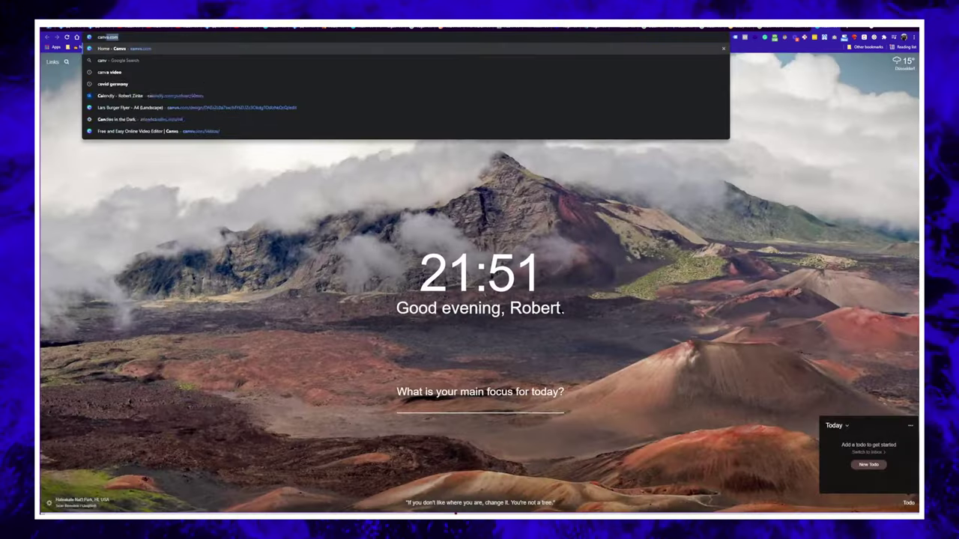
pyautogui.press('Return')
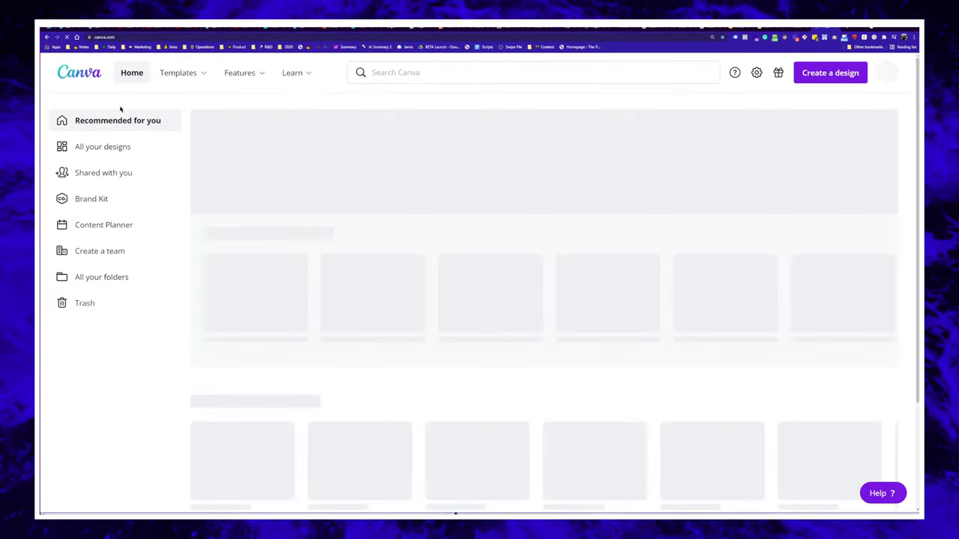
pyautogui.click(830, 73)
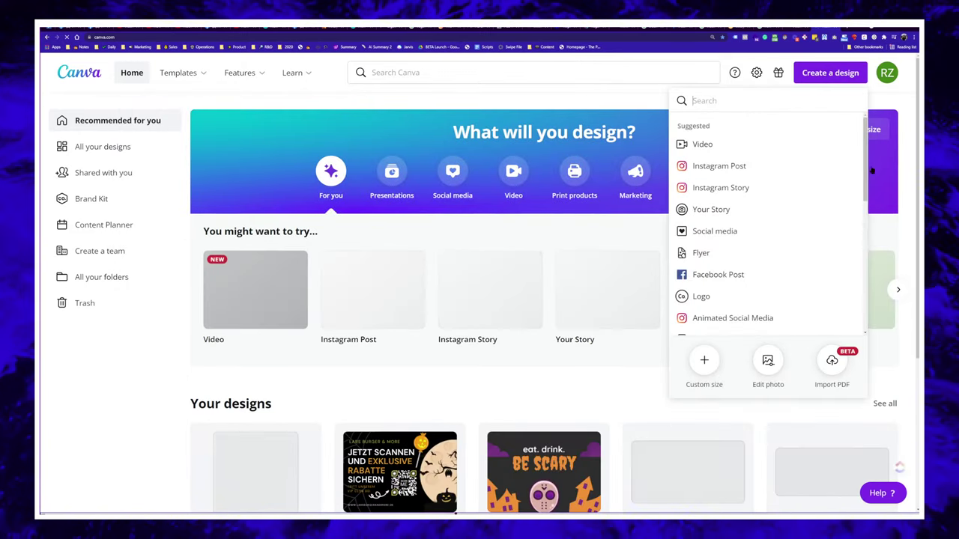
pyautogui.click(718, 166)
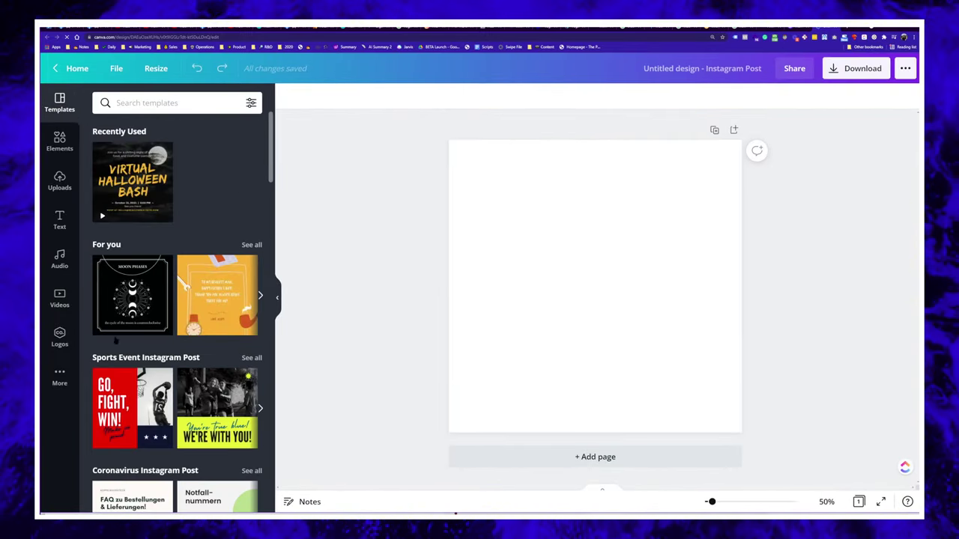
# - Apply both pages of the yellow and black newsroom quote template, "Gelb und Schwarz Zitate Instagram-Post", to the blank design
pyautogui.scroll(-3, 190, 276)
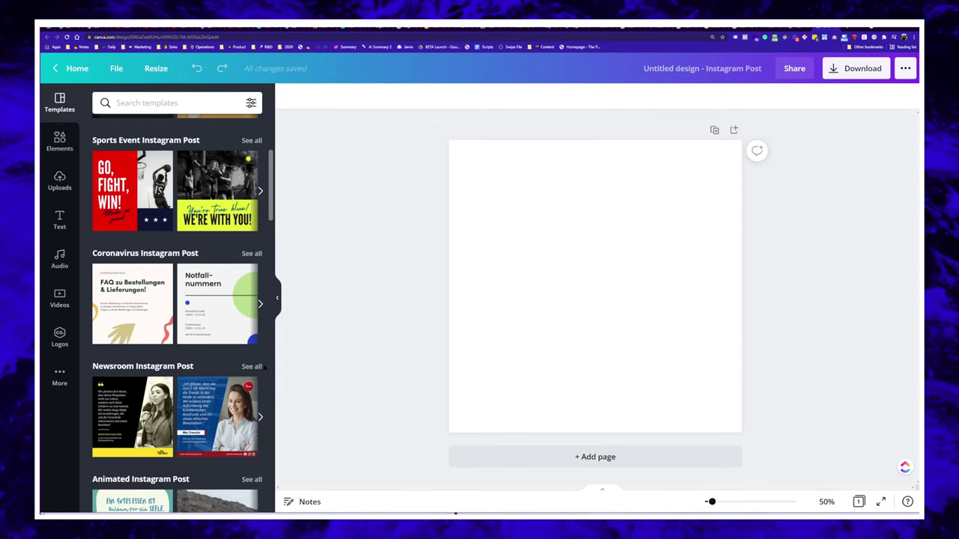
pyautogui.scroll(-3, 150, 285)
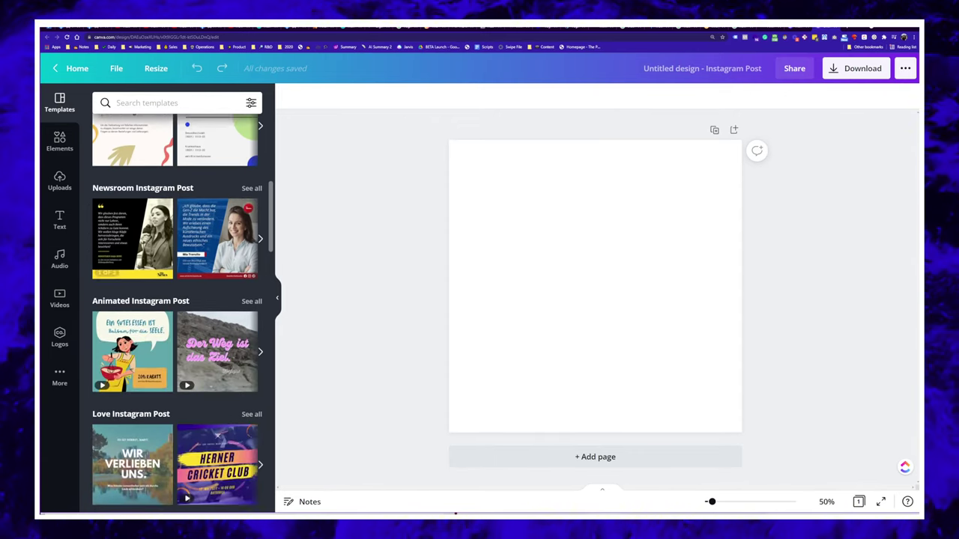
pyautogui.click(137, 294)
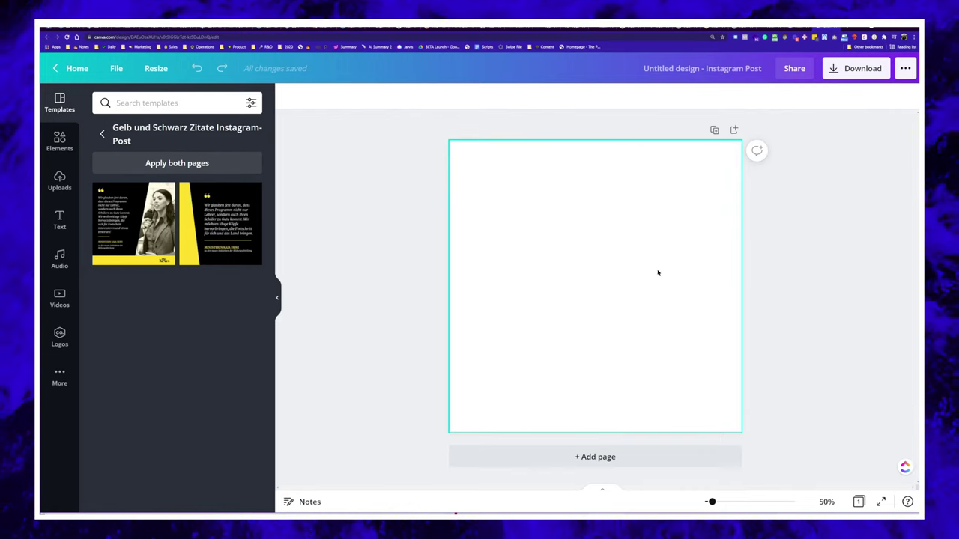
pyautogui.click(153, 163)
pyautogui.click(675, 258)
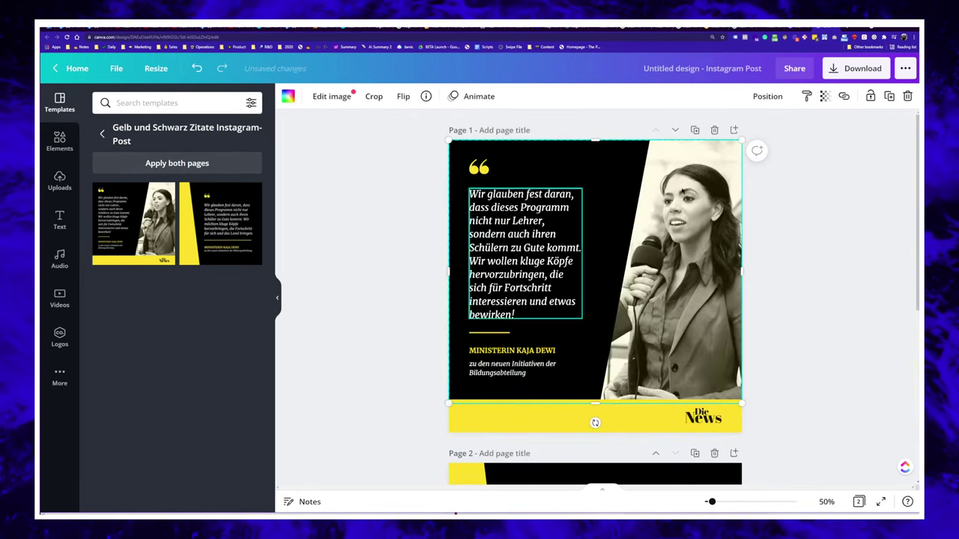
# - Replace the German quote on page 1 with the copied sentence about 49 states having felony penalties for animal torture
pyautogui.doubleClick(498, 221)
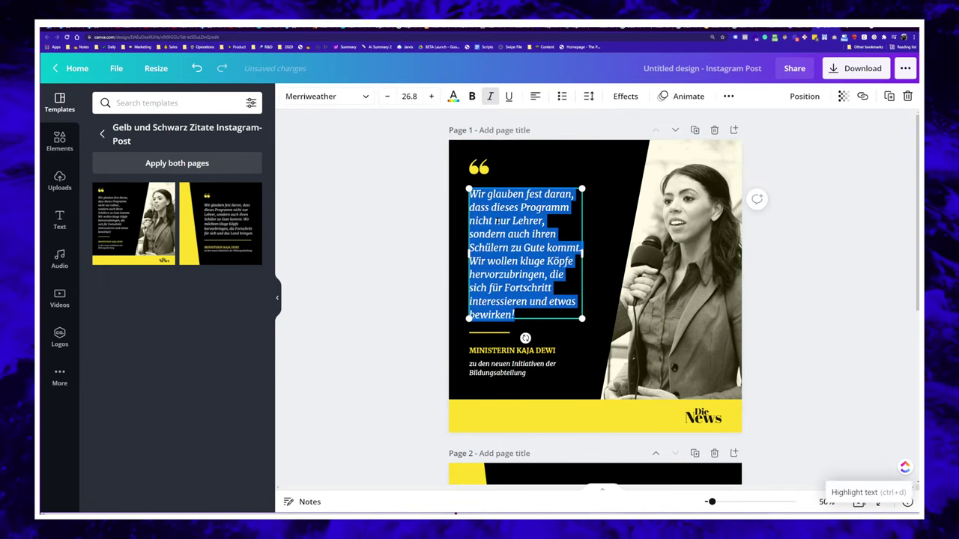
pyautogui.hotkey('ctrl', 'v')
pyautogui.click(380, 188)
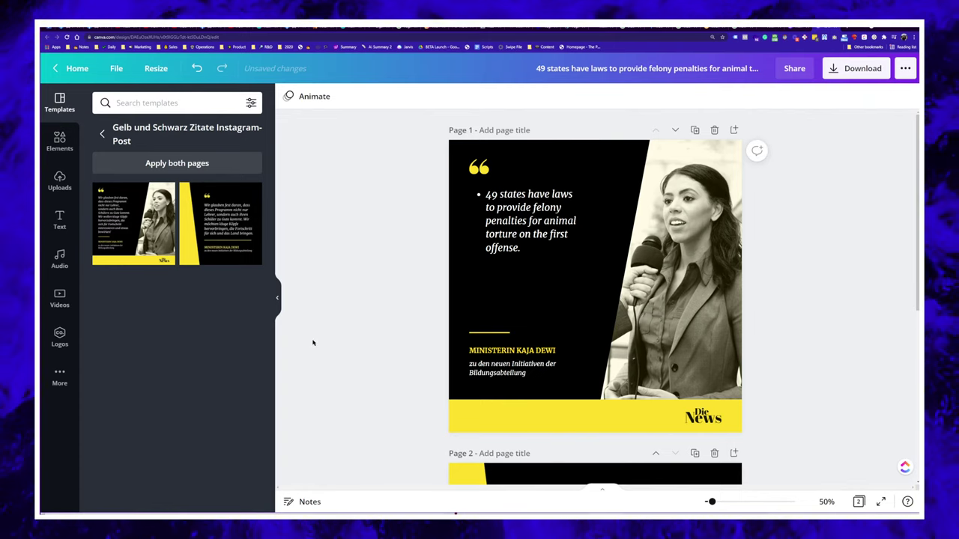
# - Apply the Rise page animation to page 1, preview the animated design and exit the preview
pyautogui.click(533, 427)
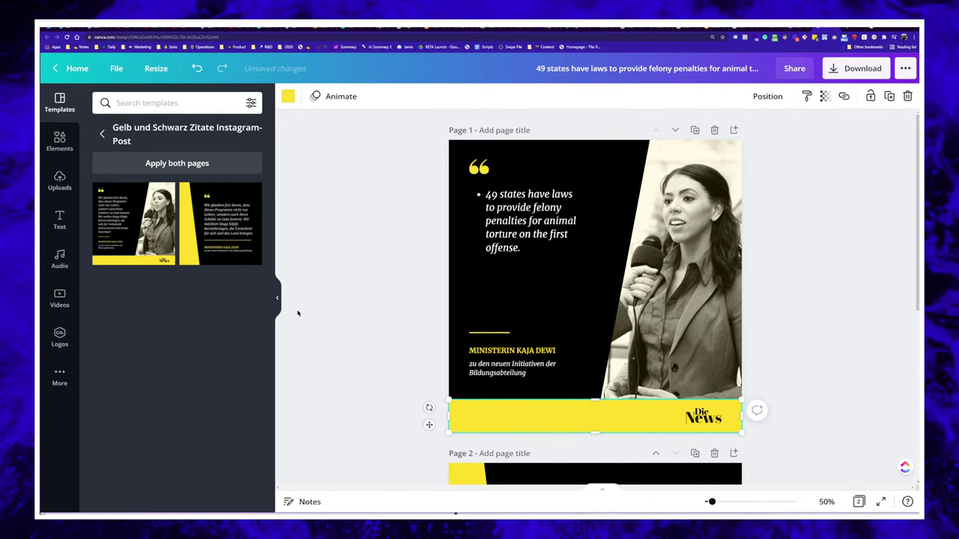
pyautogui.click(300, 274)
pyautogui.click(308, 97)
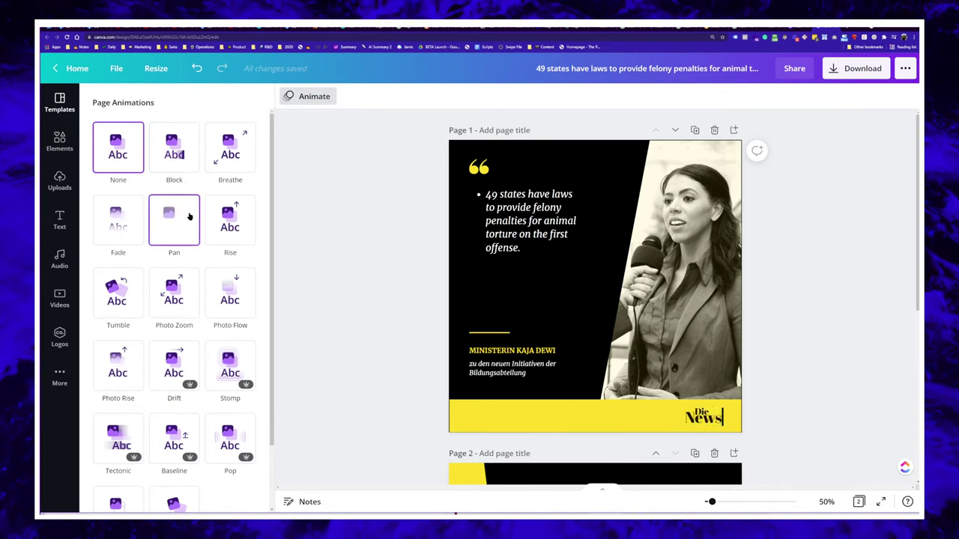
pyautogui.click(225, 224)
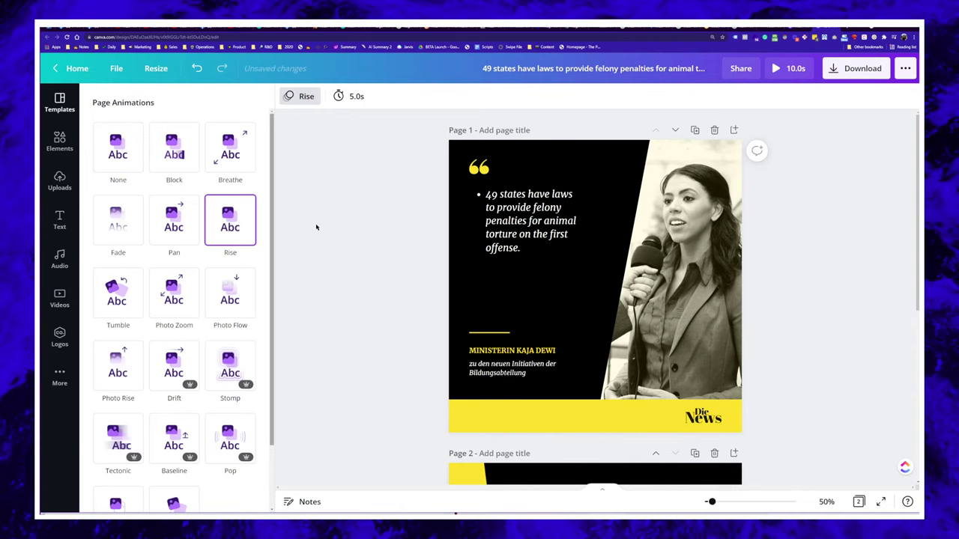
pyautogui.click(378, 224)
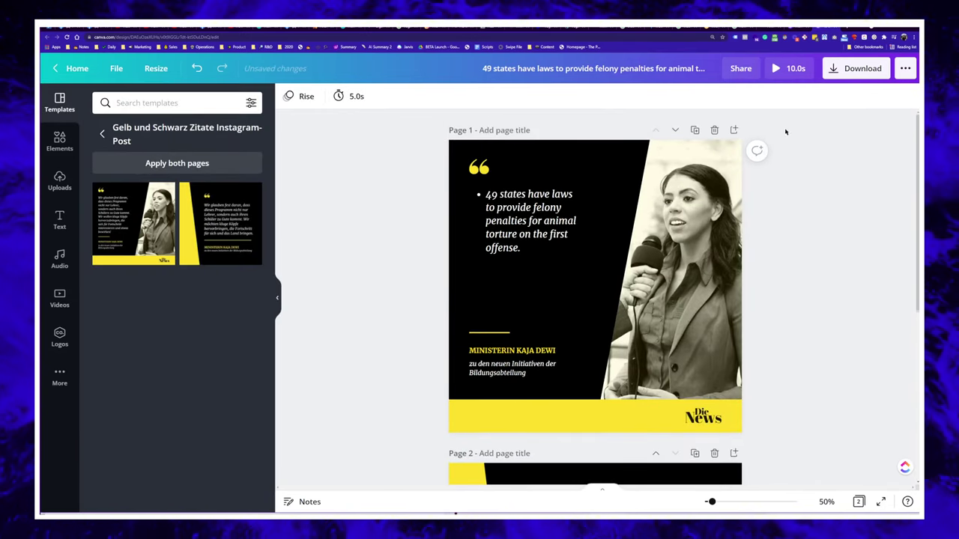
pyautogui.click(786, 68)
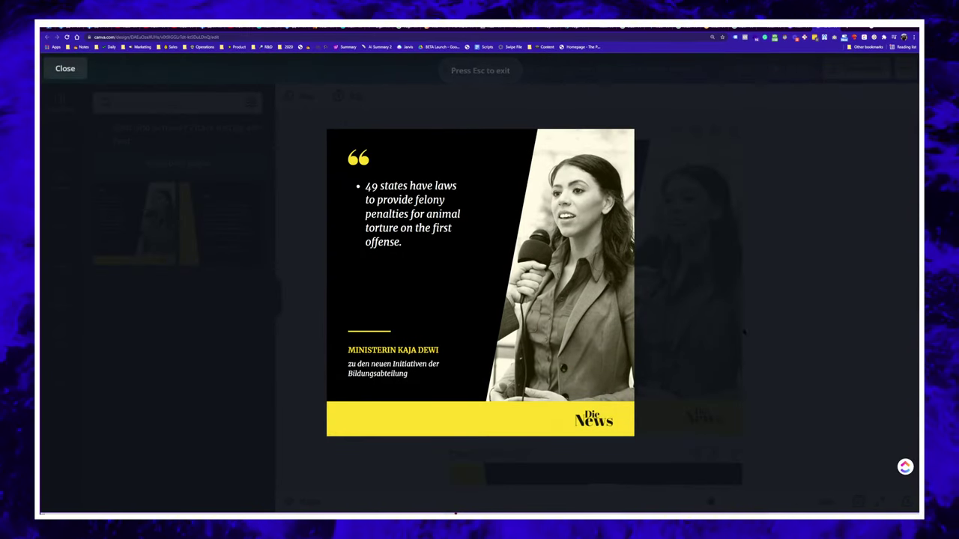
pyautogui.press('Escape')
# - Recolor the yellow bottom bar and the divider line above the speaker's name on page 1 to light green
pyautogui.click(559, 418)
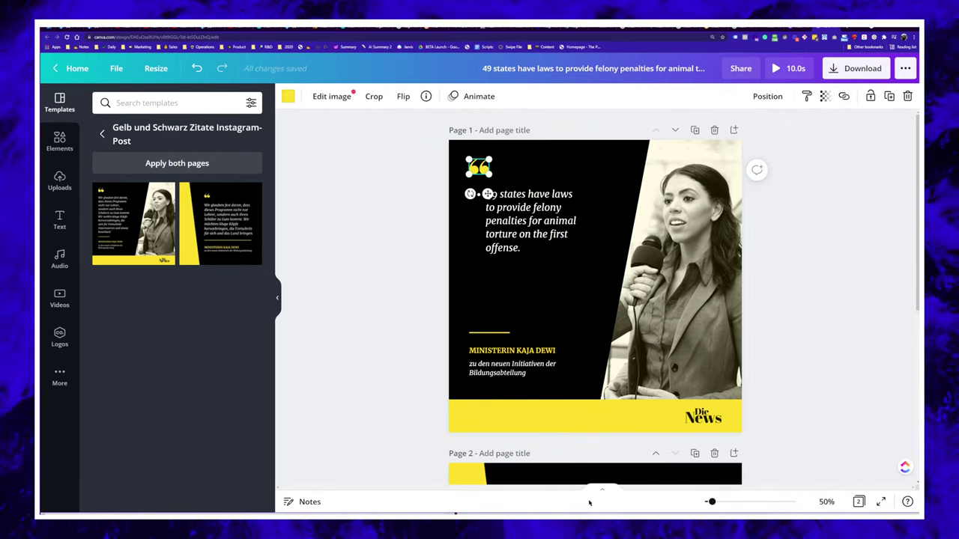
pyautogui.click(361, 200)
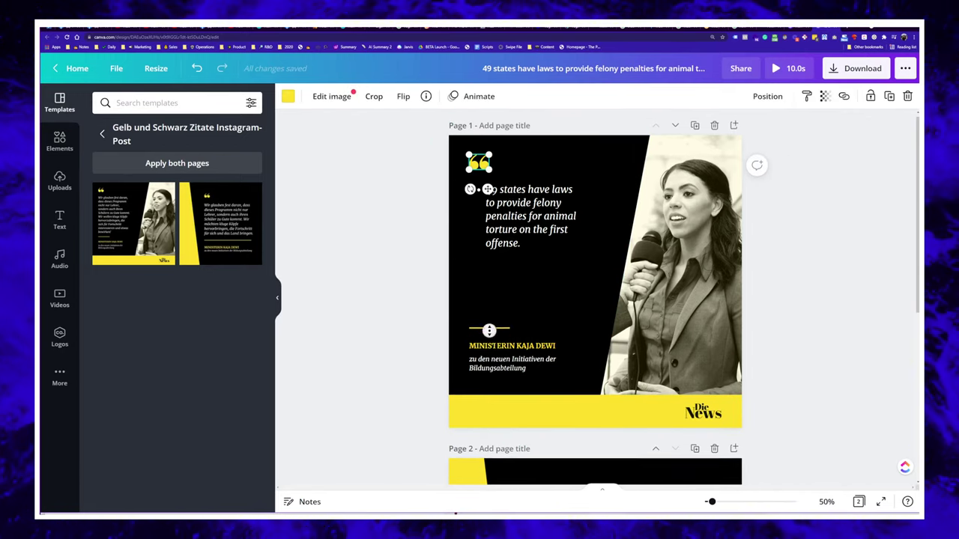
pyautogui.scroll(-2, 490, 303)
pyautogui.hotkey('ctrl', 'a')
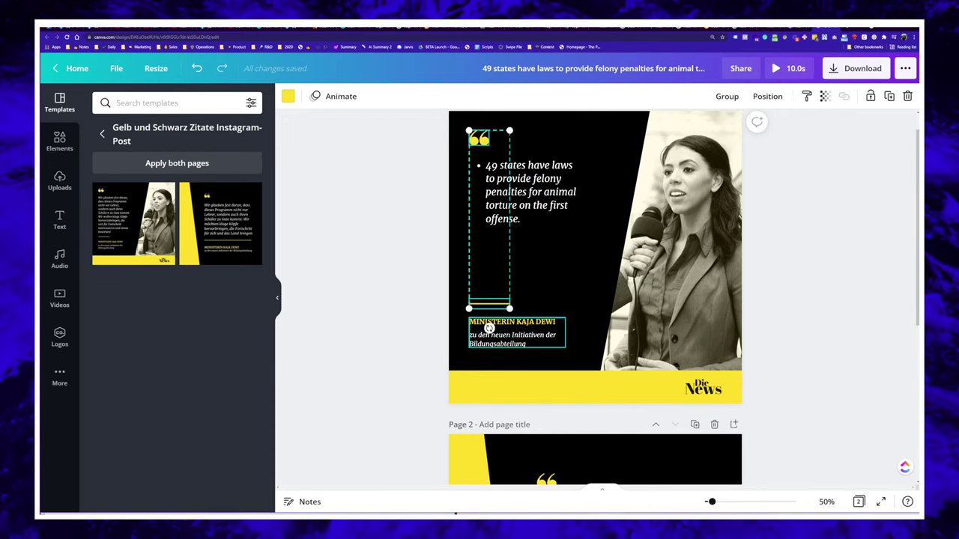
pyautogui.click(288, 98)
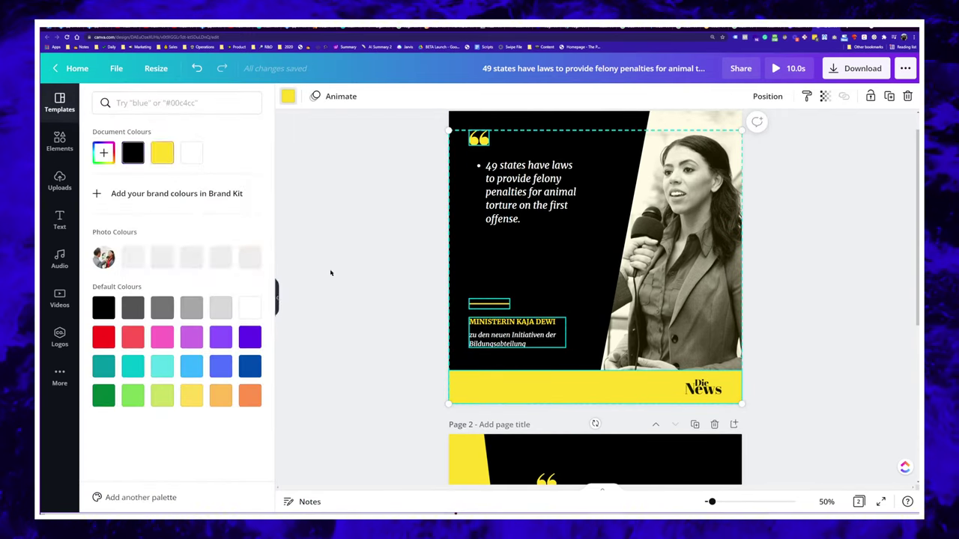
pyautogui.click(134, 395)
pyautogui.press('Escape')
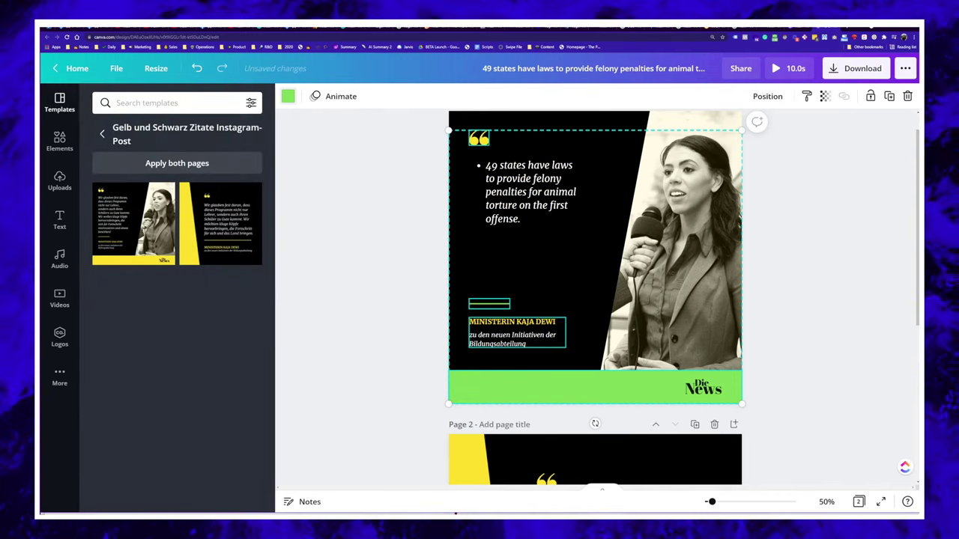
pyautogui.click(403, 296)
pyautogui.click(517, 330)
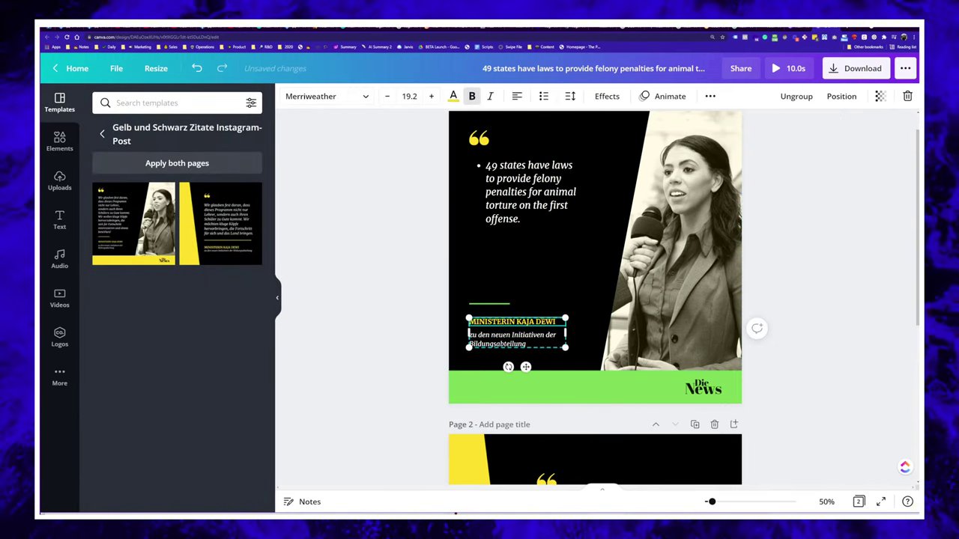
pyautogui.click(375, 319)
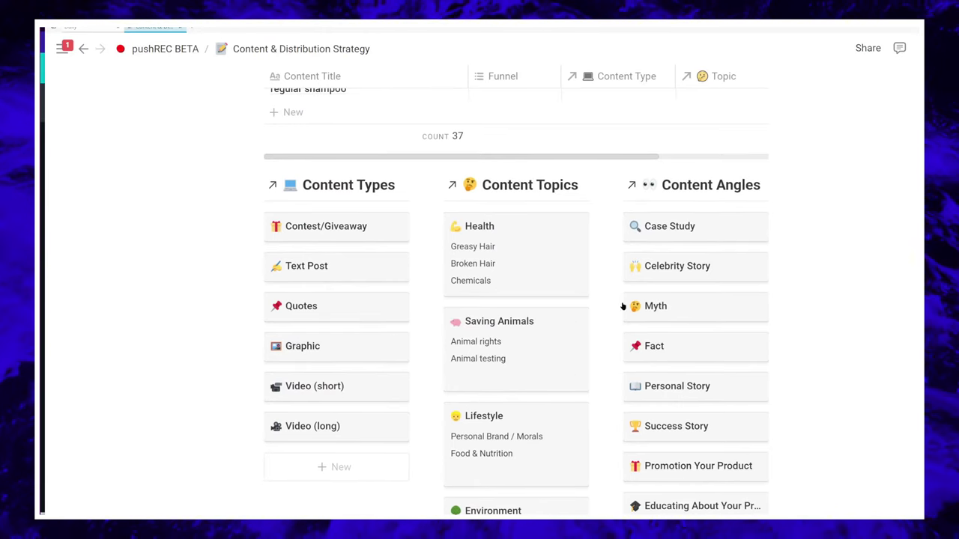
# - Switch to Notion and review the content titles alongside the content types, topics and angles, comparing them with the Canva post
pyautogui.scroll(3, 390, 317)
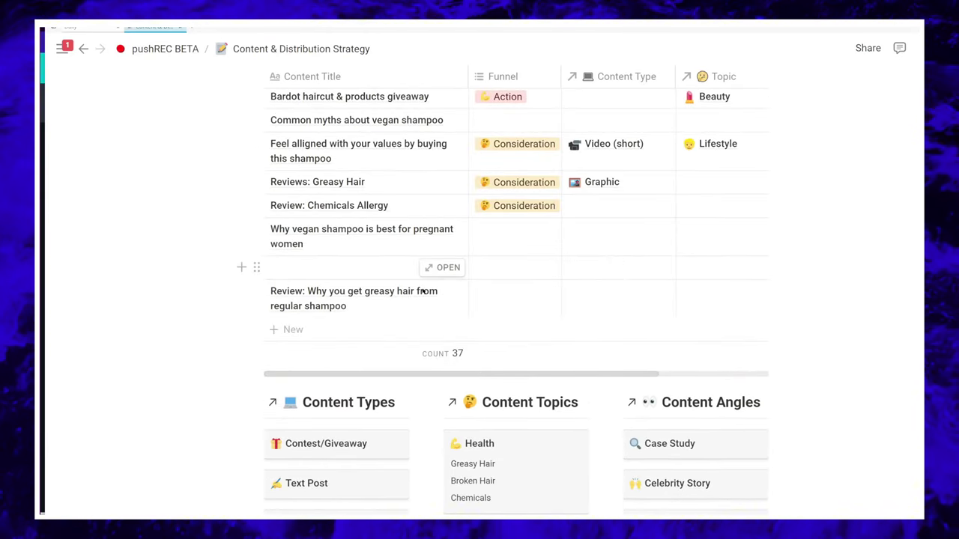
pyautogui.scroll(3, 422, 291)
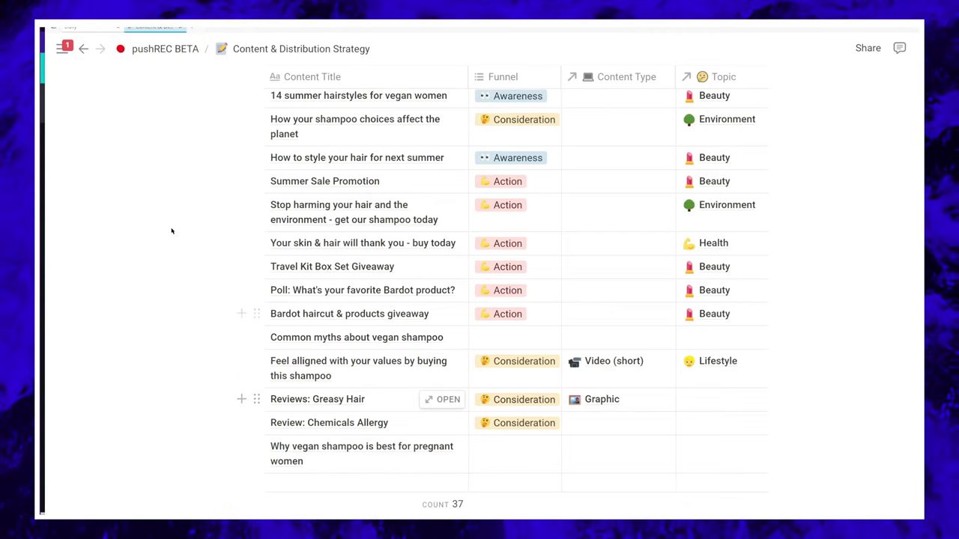
pyautogui.scroll(-1, 540, 352)
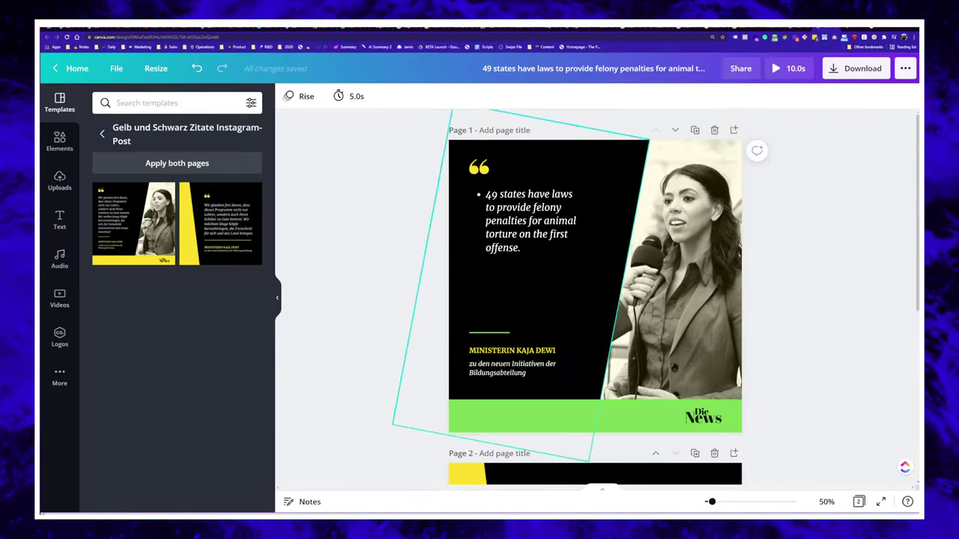
pyautogui.hotkey('alt', 'Tab')
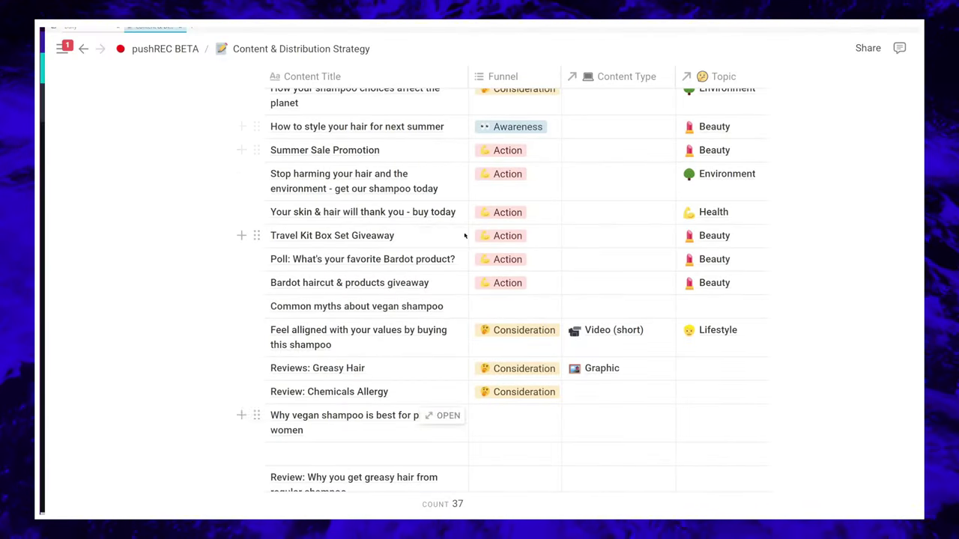
pyautogui.scroll(-5, 599, 214)
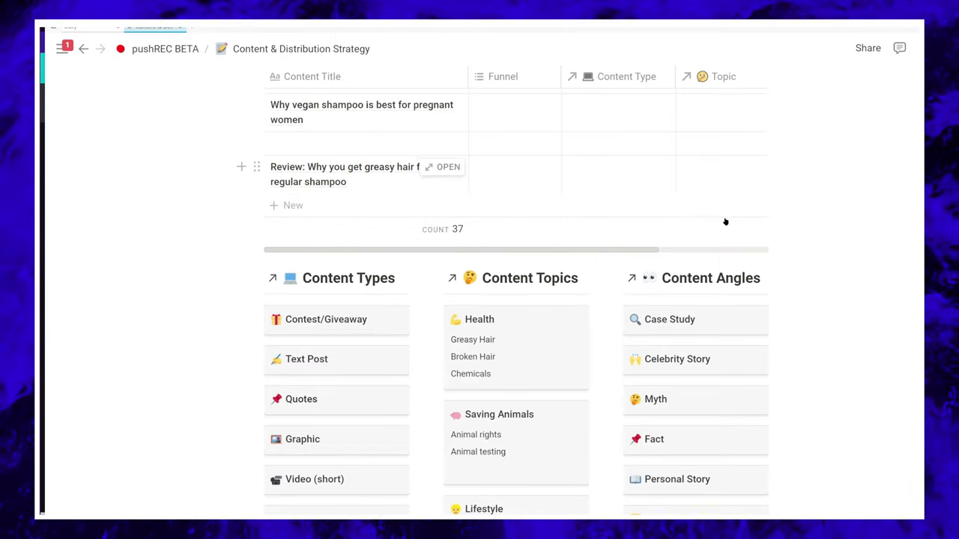
pyautogui.hotkey('alt', 'Tab')
pyautogui.hotkey('alt', 'Tab')
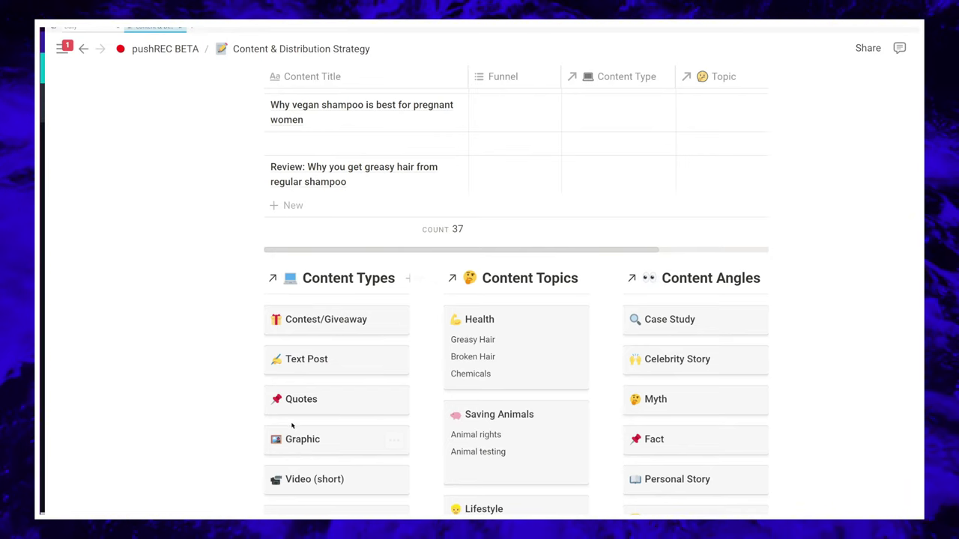
pyautogui.hotkey('alt', 'Tab')
pyautogui.hotkey('alt', 'Tab')
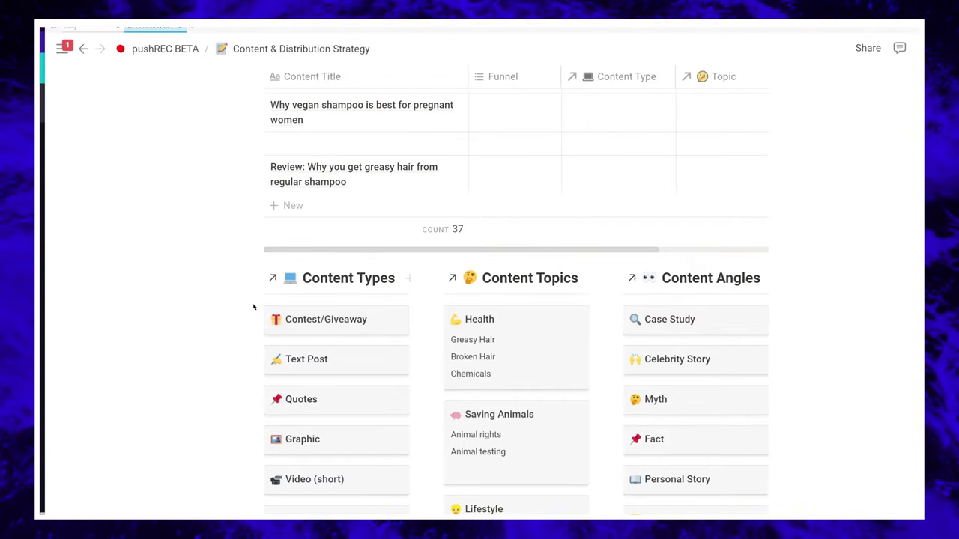
pyautogui.scroll(-1, 450, 157)
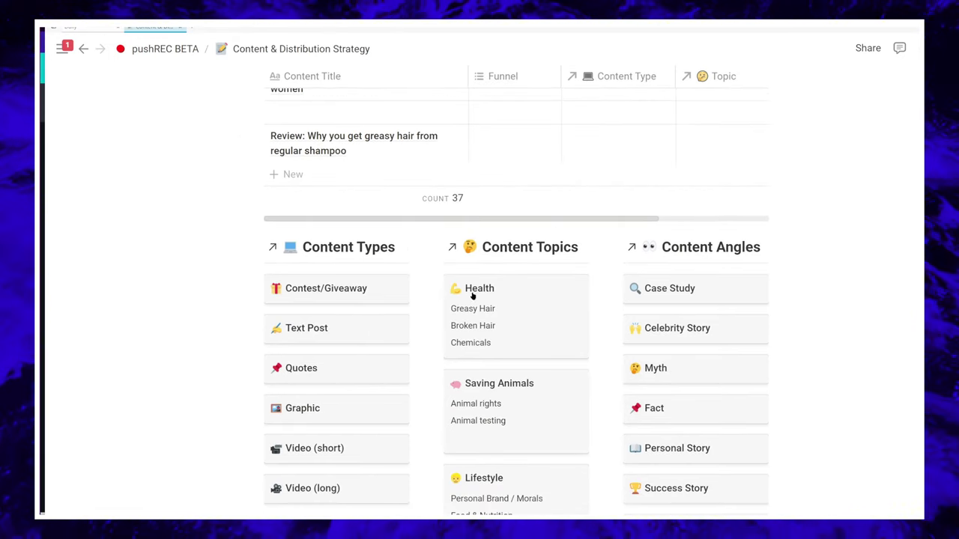
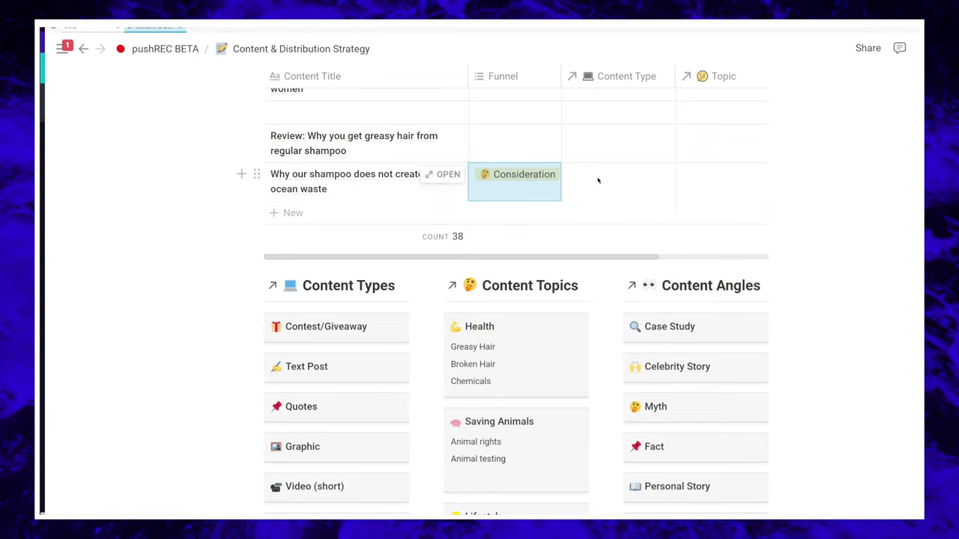
# - Set the content type to Video (short) and the topic to Environment for "Why our shampoo does not create ANY ocean waste"
pyautogui.click(598, 177)
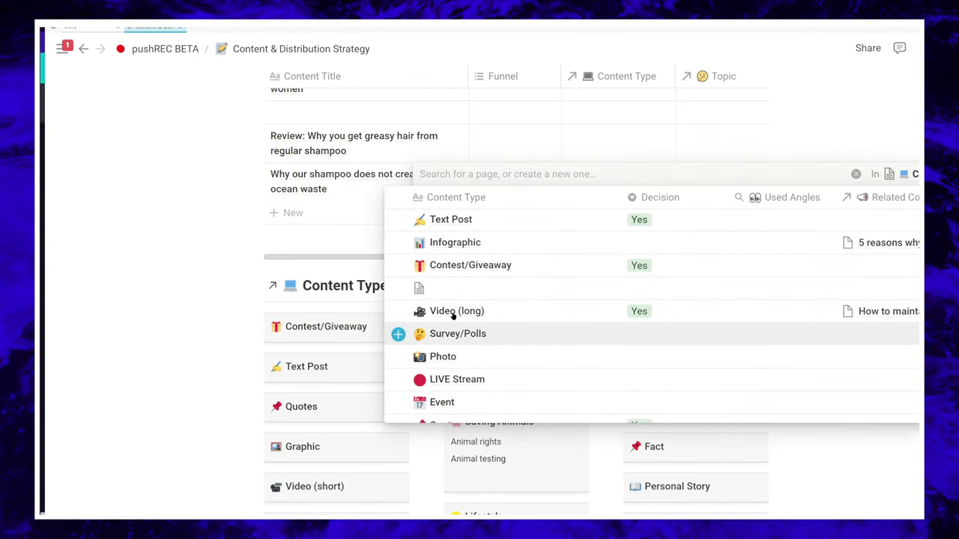
pyautogui.write('shor')
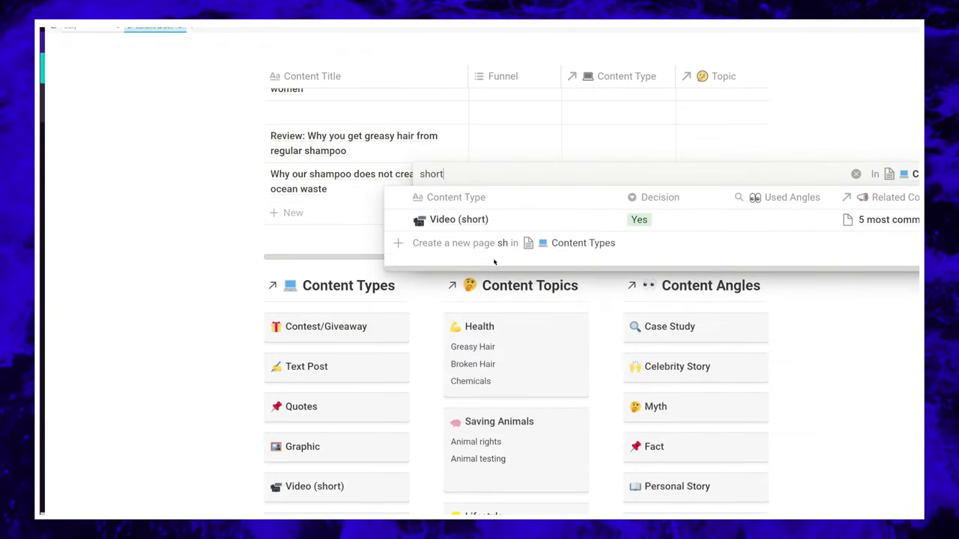
pyautogui.write('t')
pyautogui.click(449, 219)
pyautogui.press('Escape')
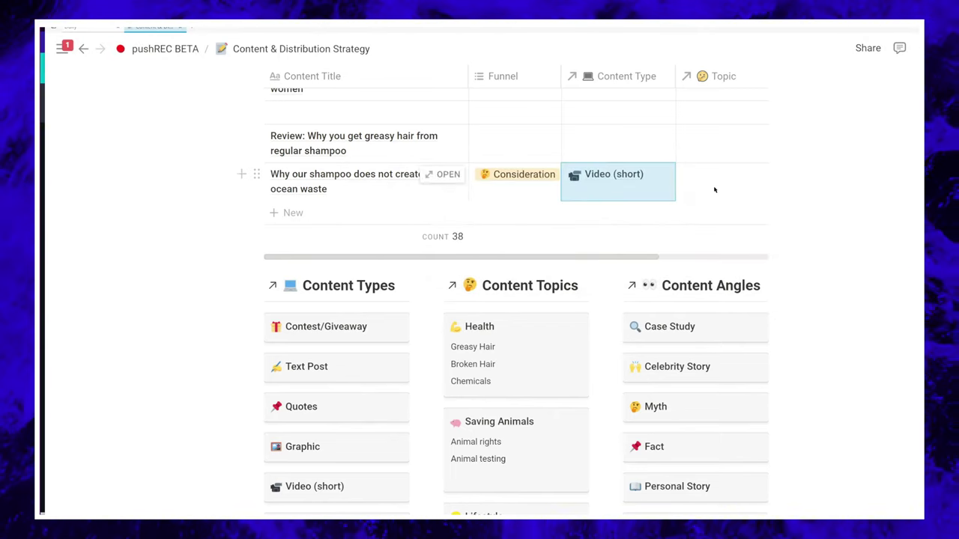
pyautogui.click(715, 190)
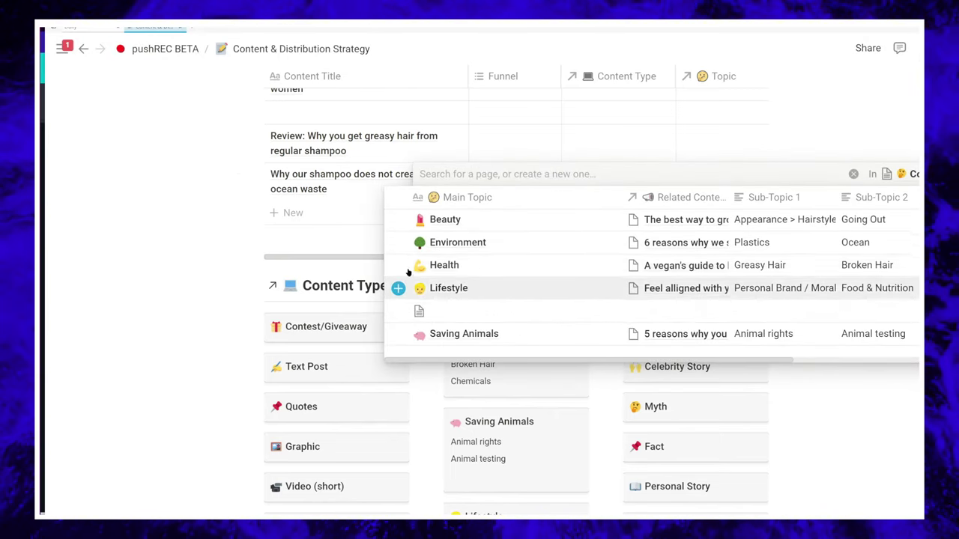
pyautogui.click(400, 243)
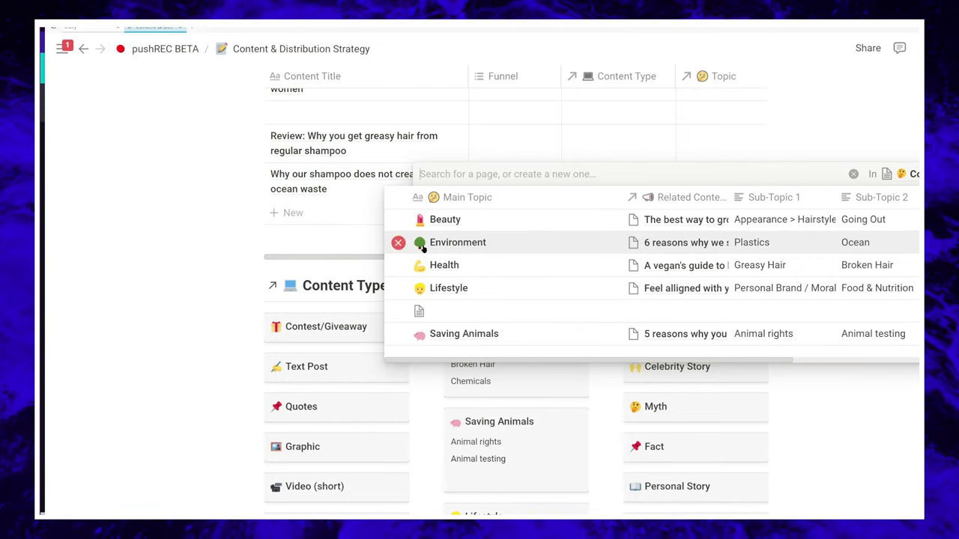
pyautogui.press('Escape')
pyautogui.scroll(1, 217, 185)
pyautogui.scroll(1, 217, 187)
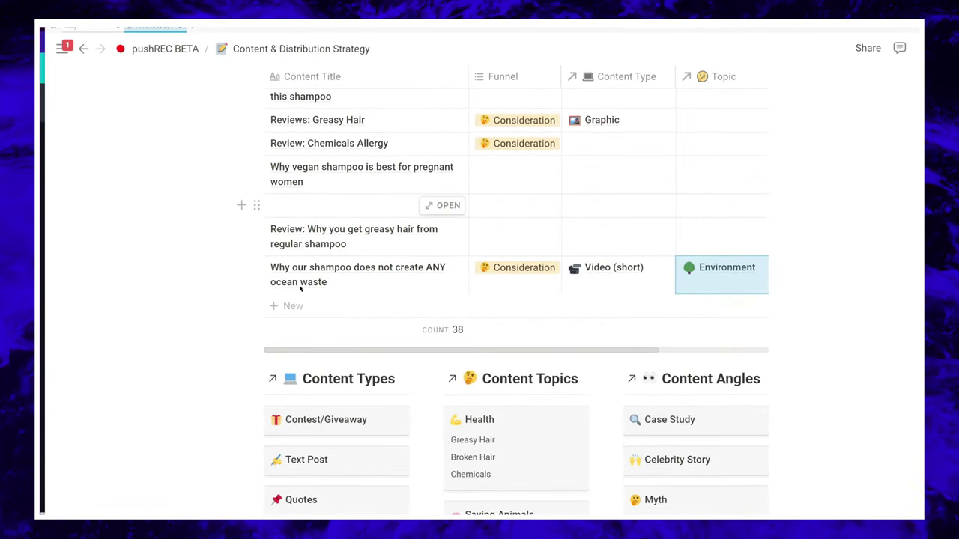
pyautogui.scroll(-3, 546, 285)
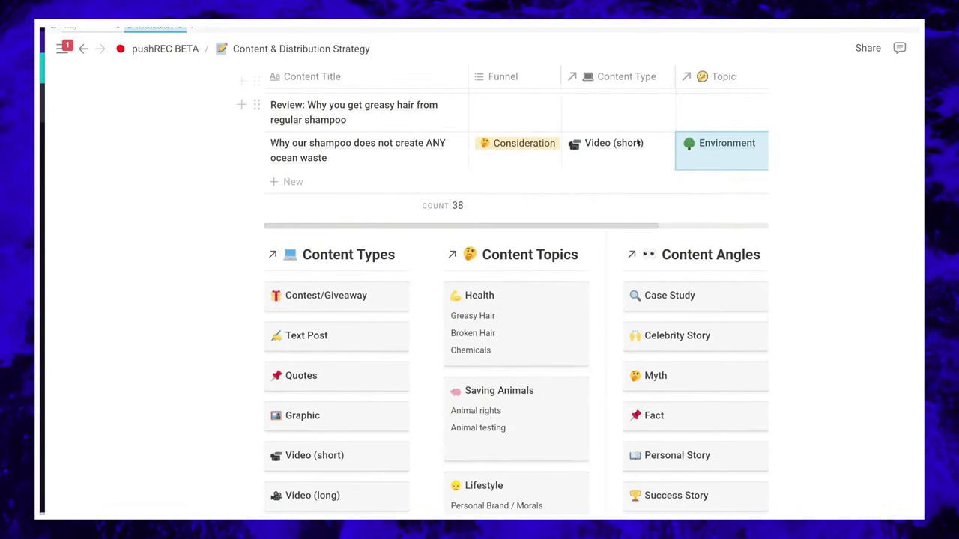
pyautogui.scroll(-4, 544, 322)
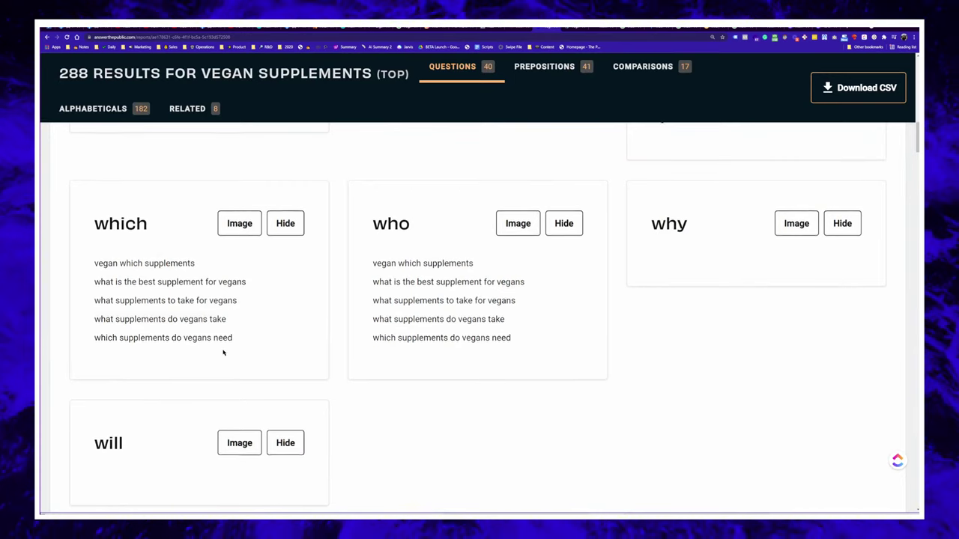
# - Switch from the AnswerThePublic report to SparkToro and view the YouTube channels for the vegan supplements audience
pyautogui.scroll(1, 225, 349)
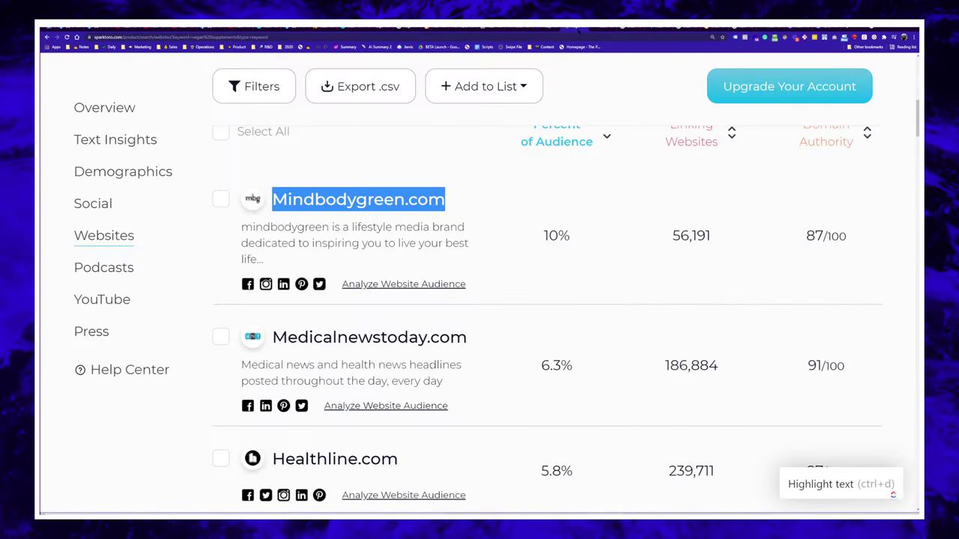
pyautogui.scroll(3, 112, 205)
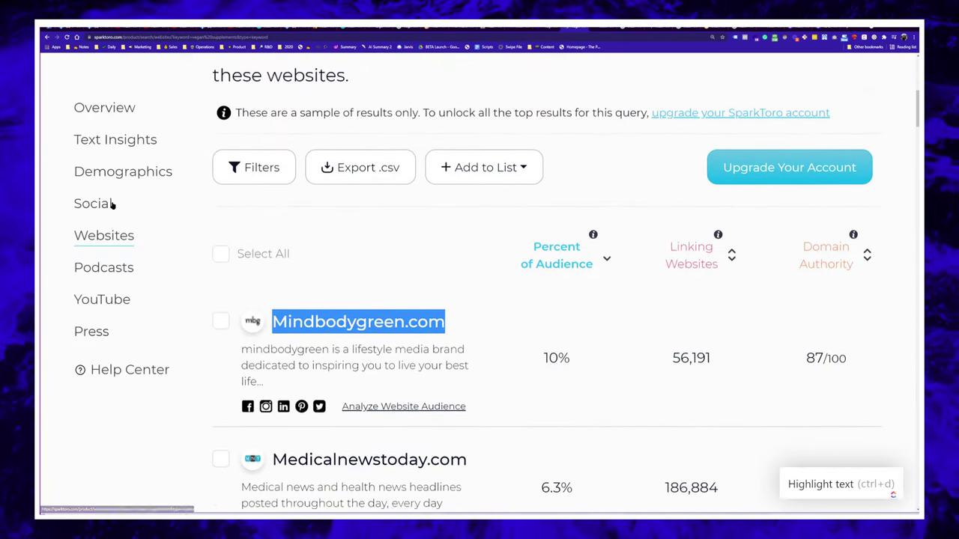
pyautogui.click(107, 270)
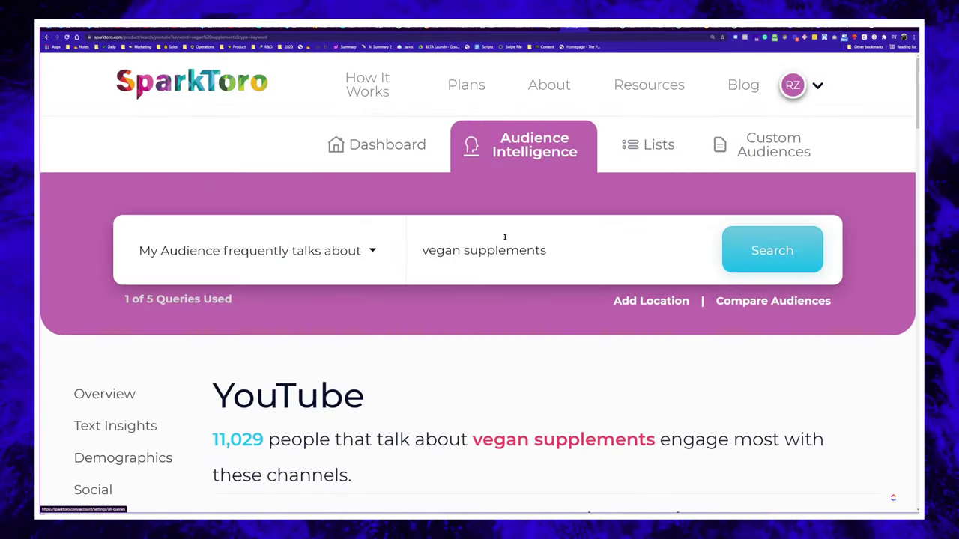
pyautogui.scroll(-8, 503, 236)
pyautogui.scroll(-5, 370, 319)
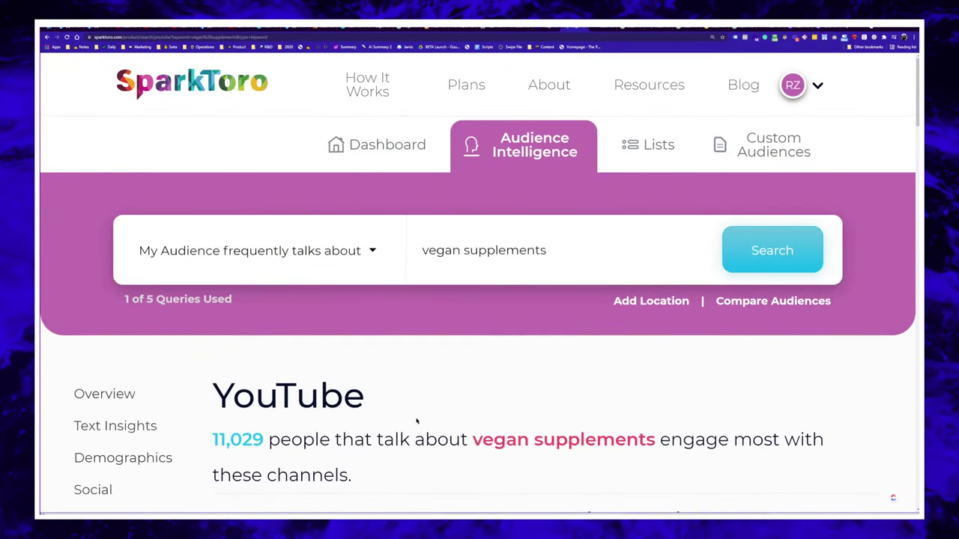
# - Search YouTube for "vegan supplements" in a new browser tab
pyautogui.hotkey('ctrl', 't')
pyautogui.write('youtube.com')
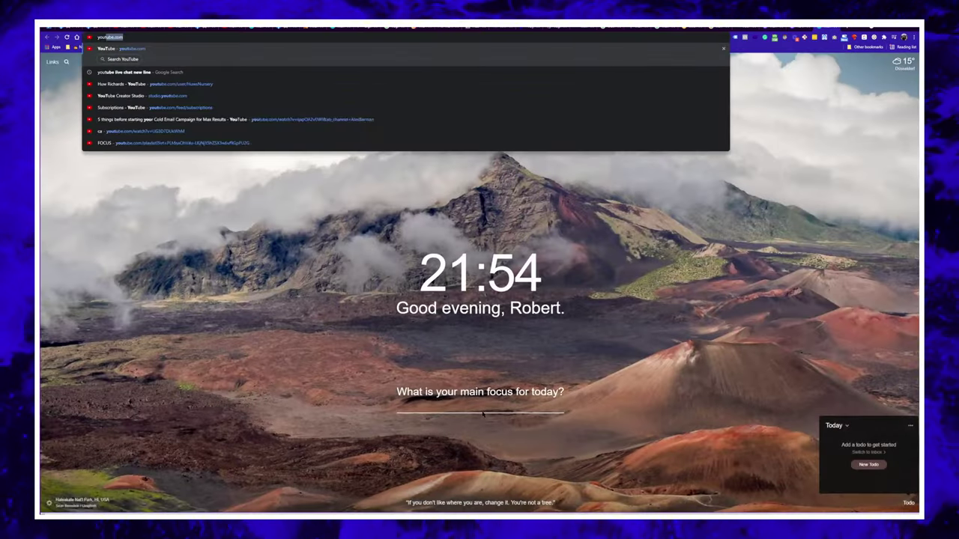
pyautogui.write('vegan')
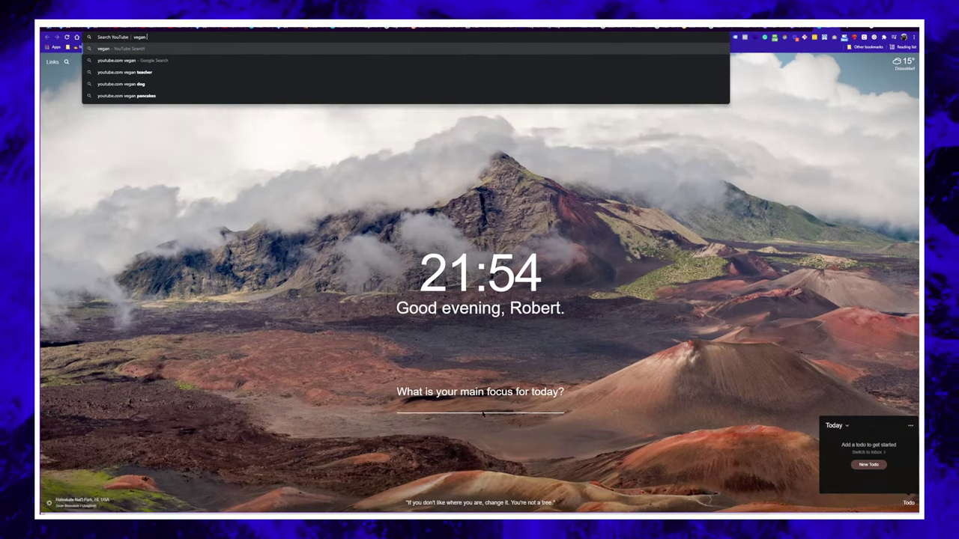
pyautogui.write(' uspsupplements')
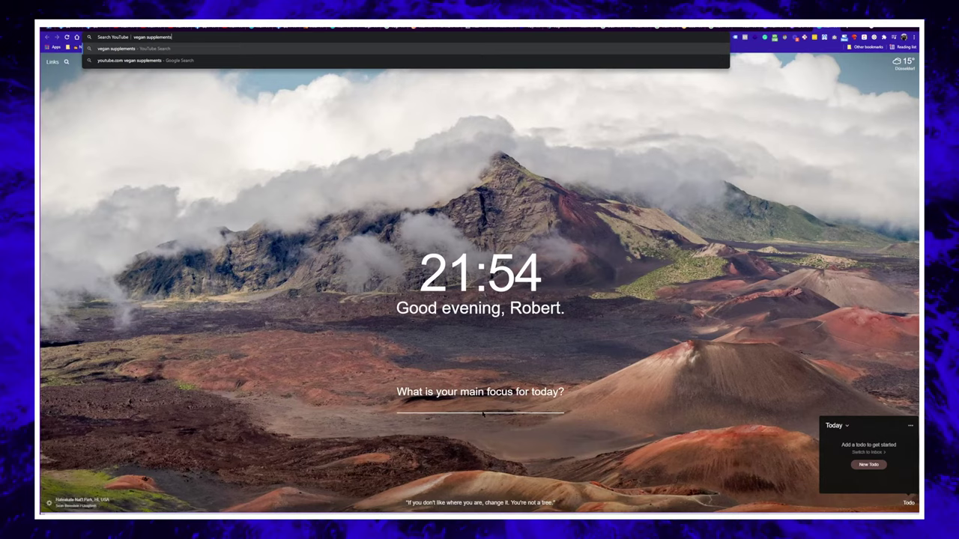
pyautogui.press('Return')
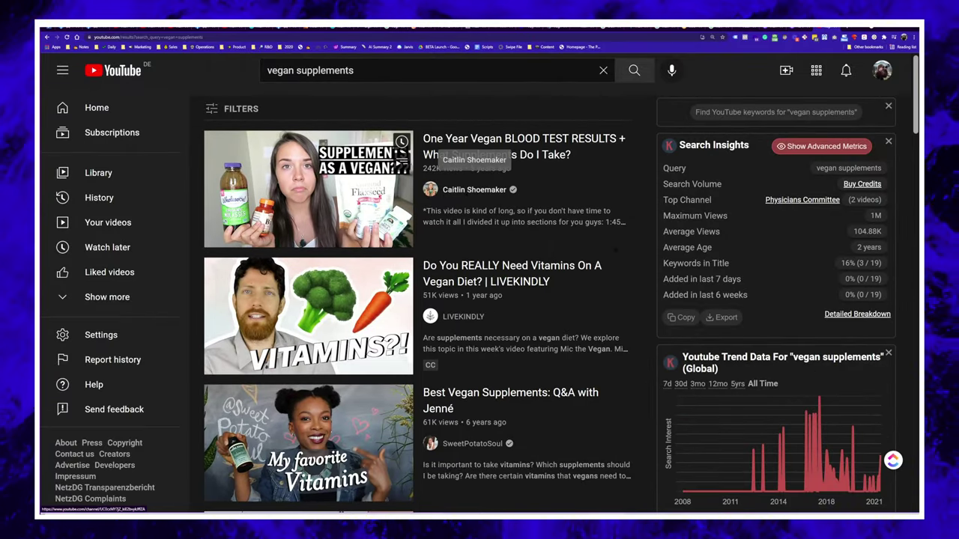
# - Open the videos of the first result's channel, sort them by most popular and look through the titles
pyautogui.click(468, 190)
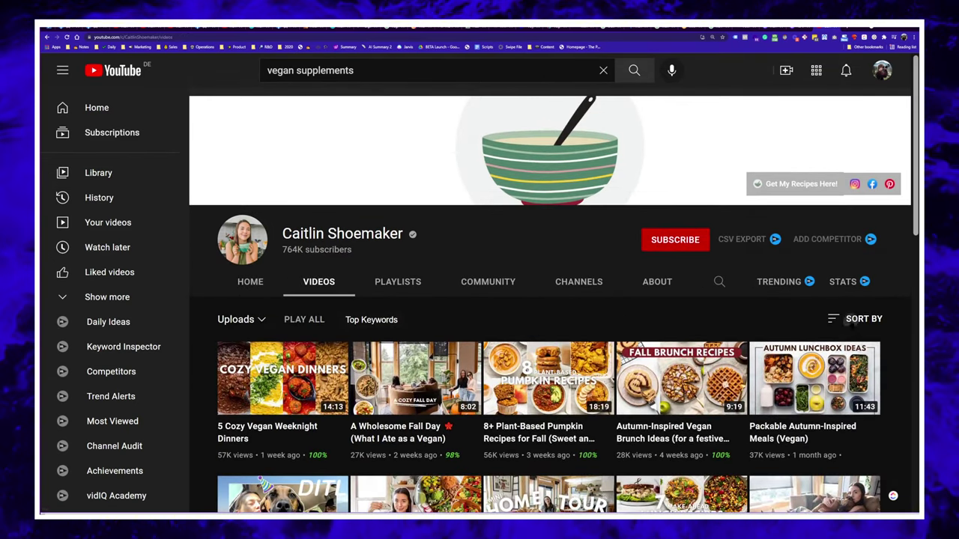
pyautogui.click(855, 319)
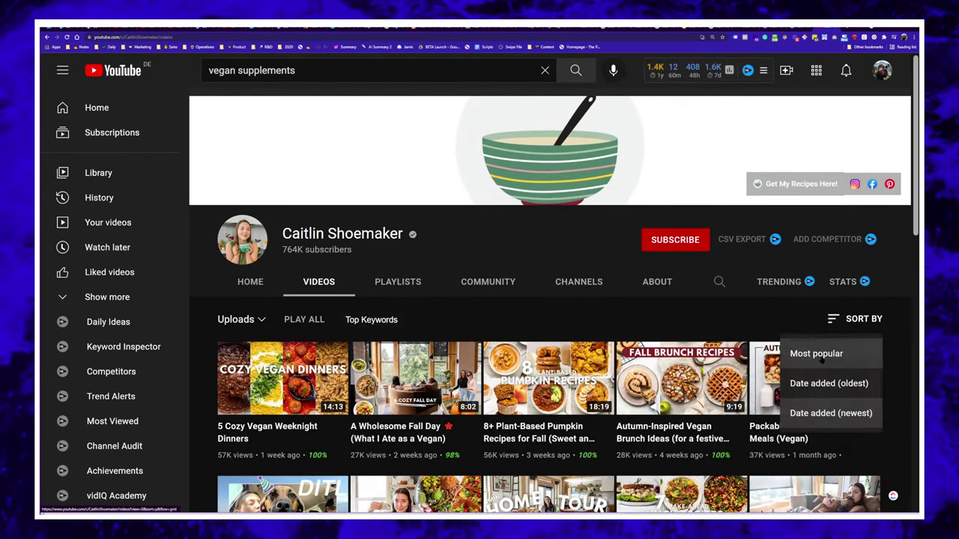
pyautogui.click(810, 351)
pyautogui.scroll(-2, 315, 315)
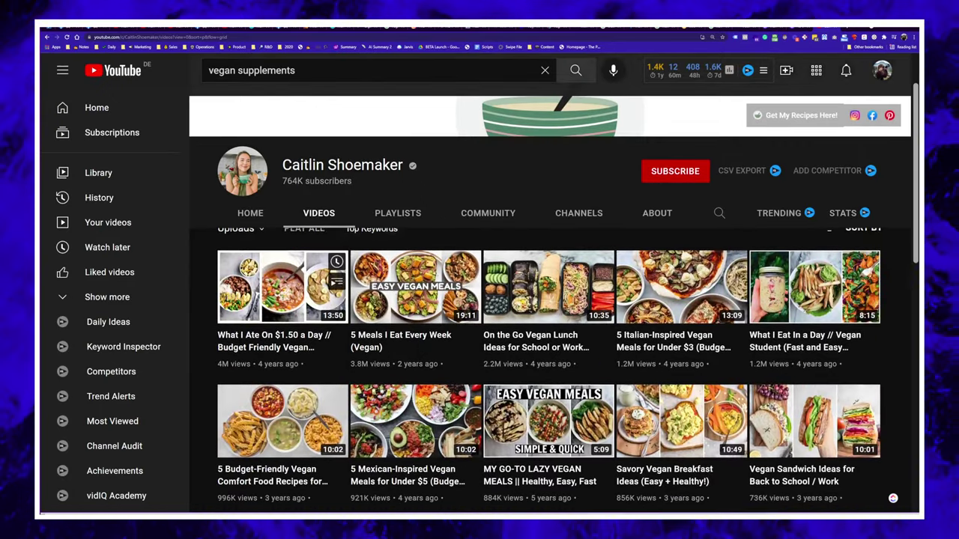
pyautogui.scroll(-6, 675, 375)
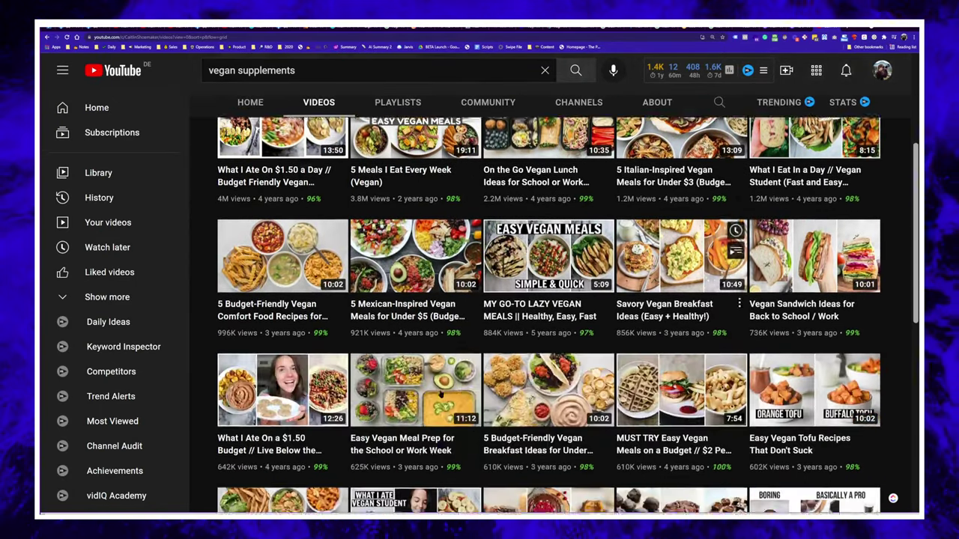
pyautogui.scroll(8, 524, 337)
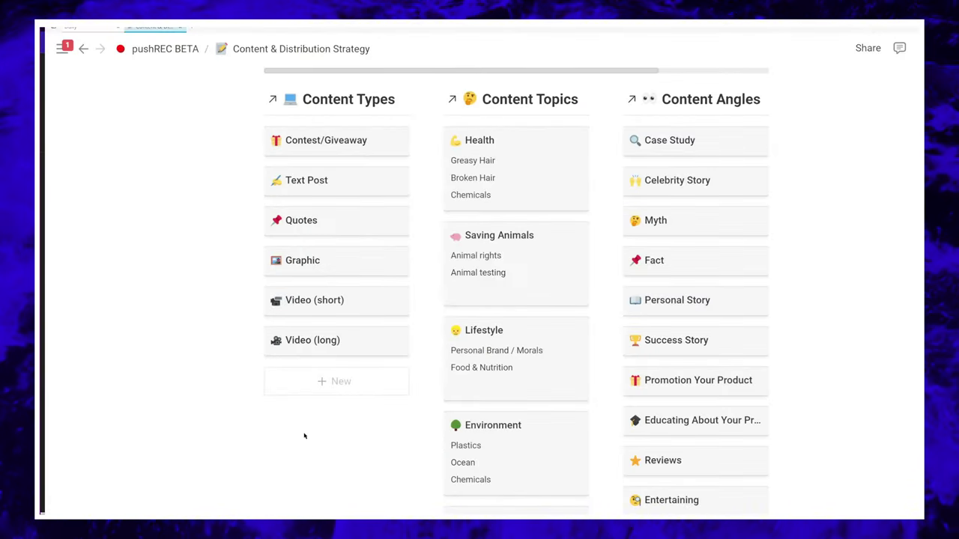
# - Switch to Notion and review the content types, topics and angles against the channel's popular videos
pyautogui.scroll(-5, 304, 436)
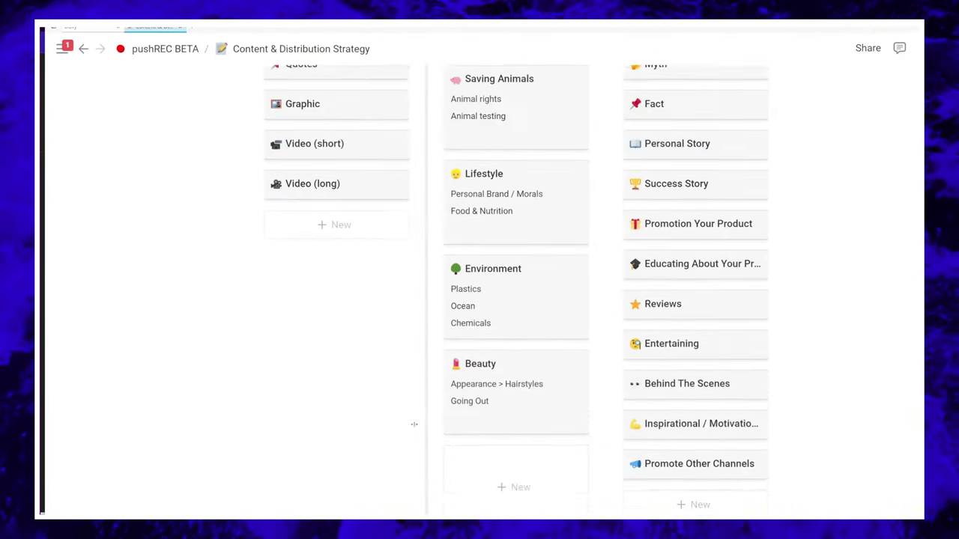
pyautogui.scroll(3, 400, 432)
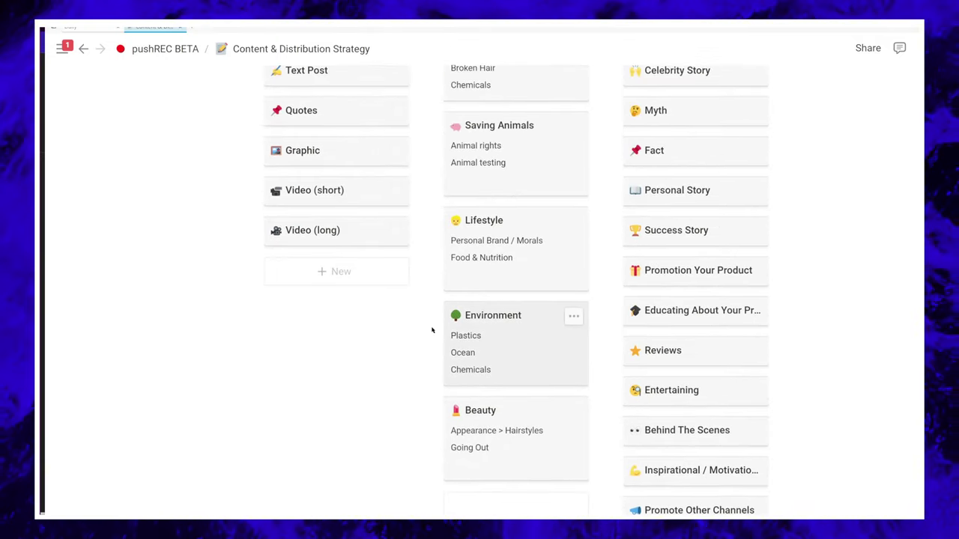
pyautogui.scroll(5, 430, 332)
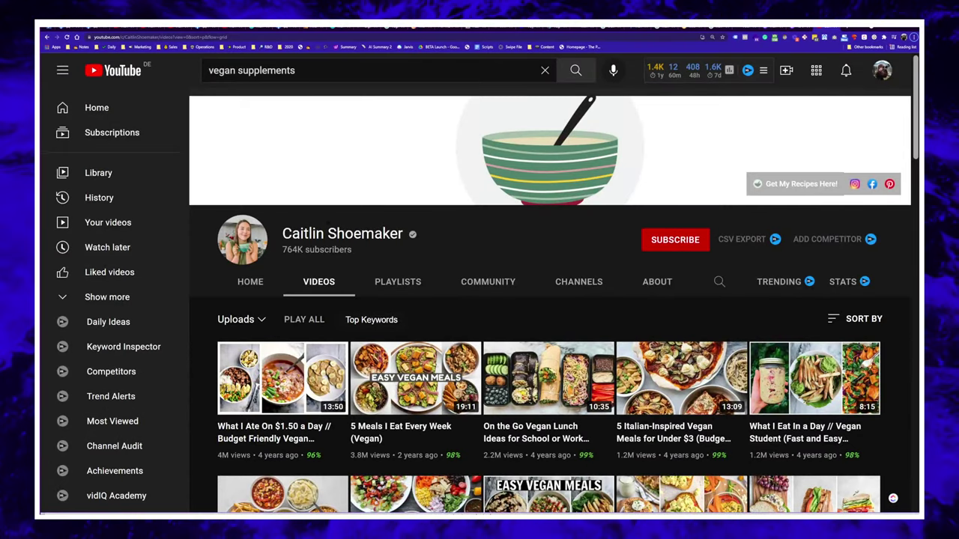
# - Return to YouTube and search for "curtis stone"
pyautogui.click(311, 82)
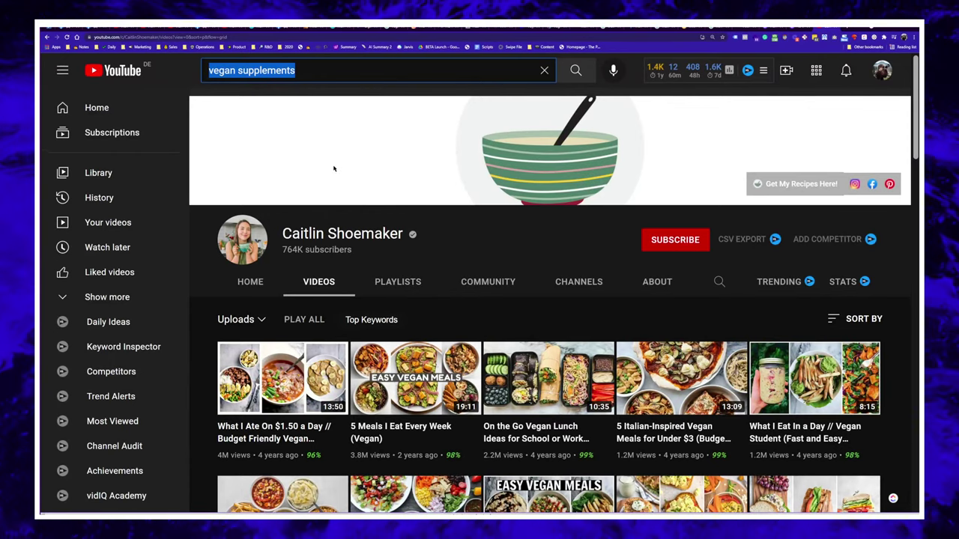
pyautogui.write('cru')
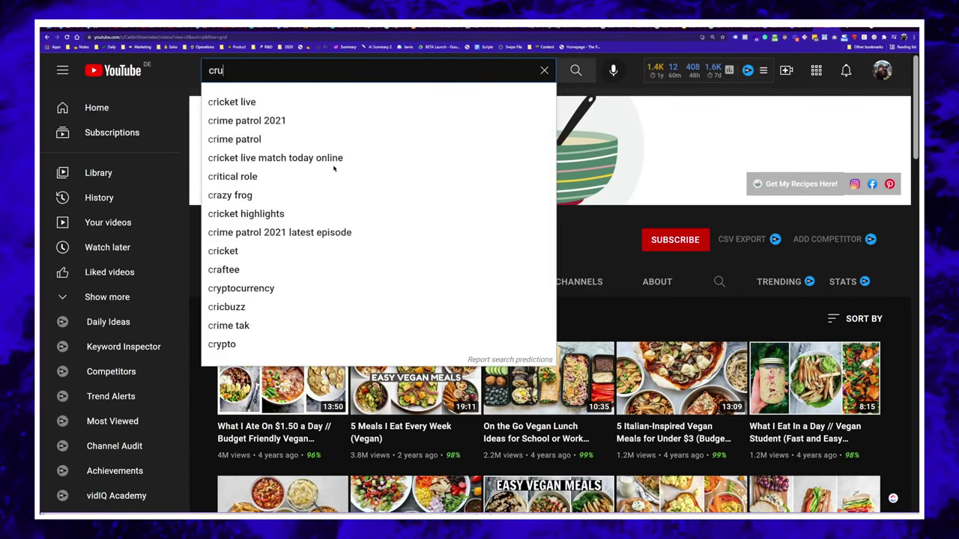
pyautogui.press('BackSpace')
pyautogui.write('urtis stone')
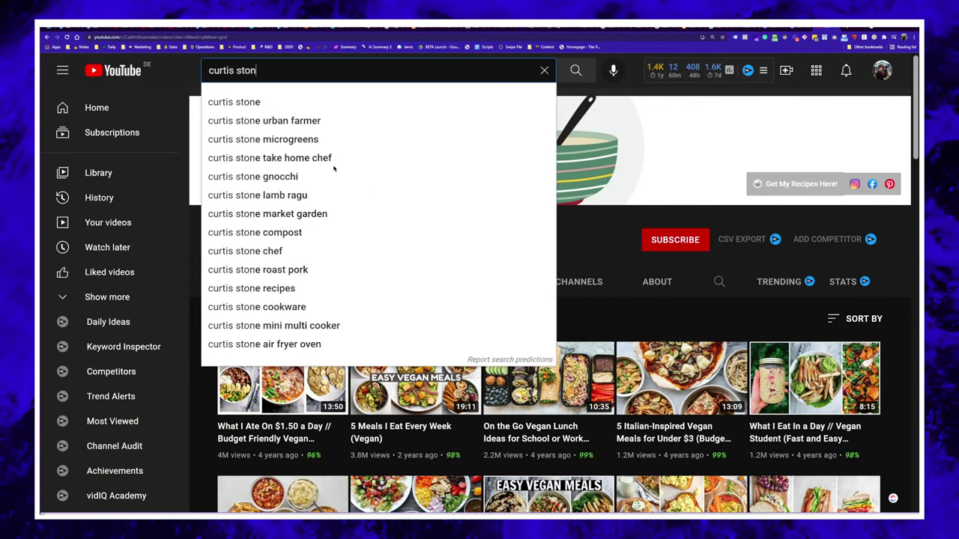
pyautogui.press('Return')
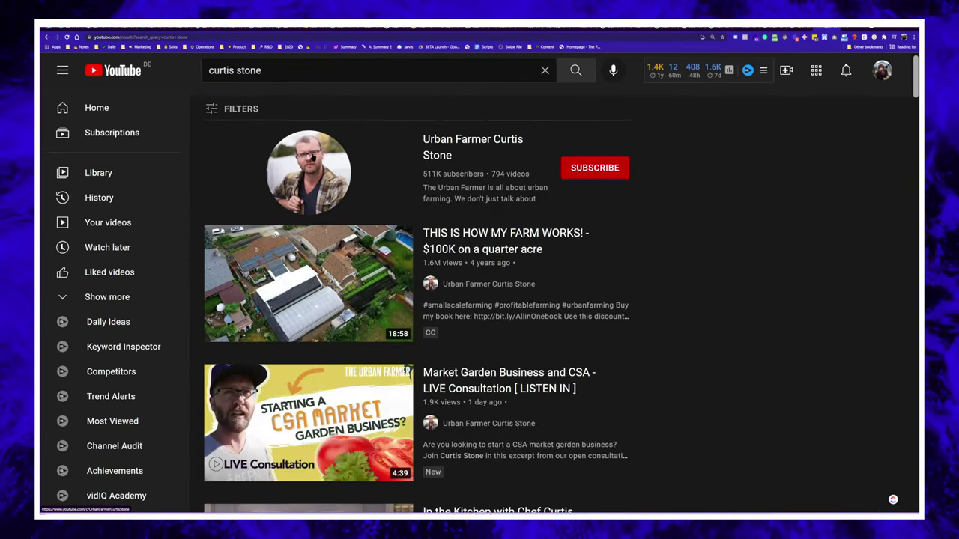
# - Open the Urban Farmer Curtis Stone channel's videos, sort them by most popular and examine the titles
pyautogui.click(516, 173)
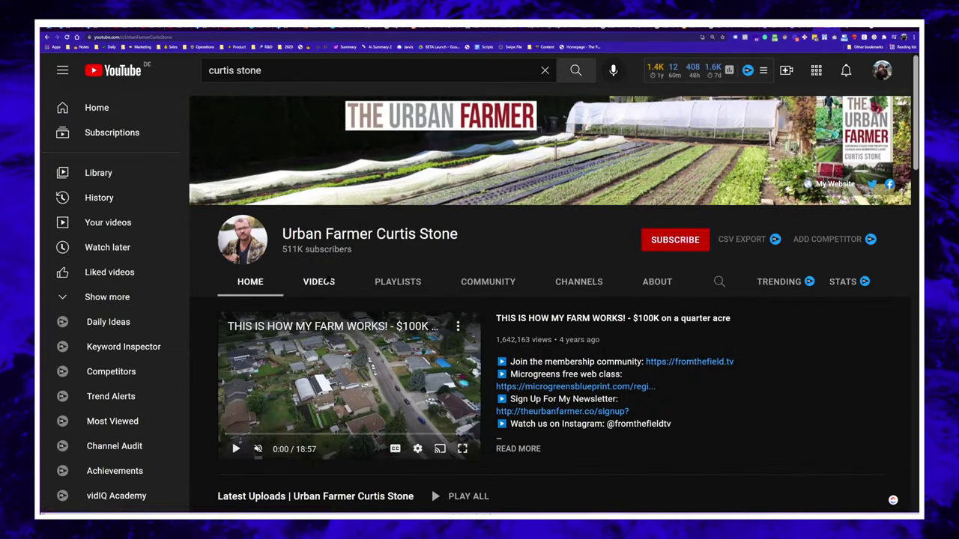
pyautogui.click(328, 281)
pyautogui.click(854, 319)
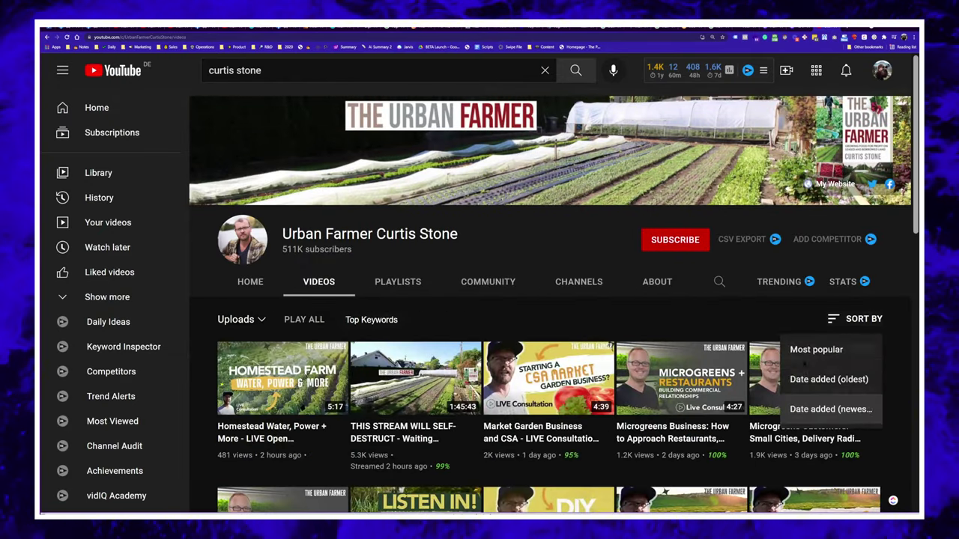
pyautogui.click(815, 350)
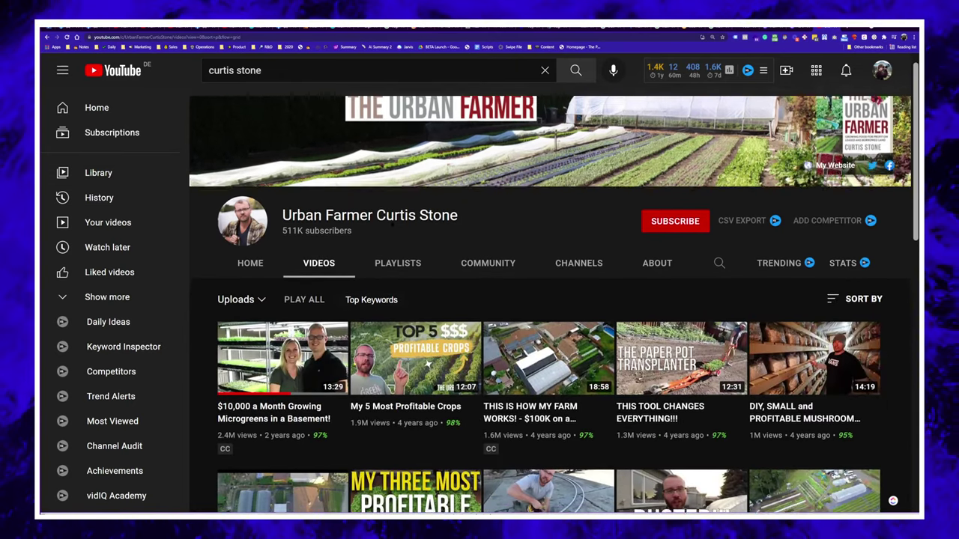
pyautogui.scroll(-1, 322, 353)
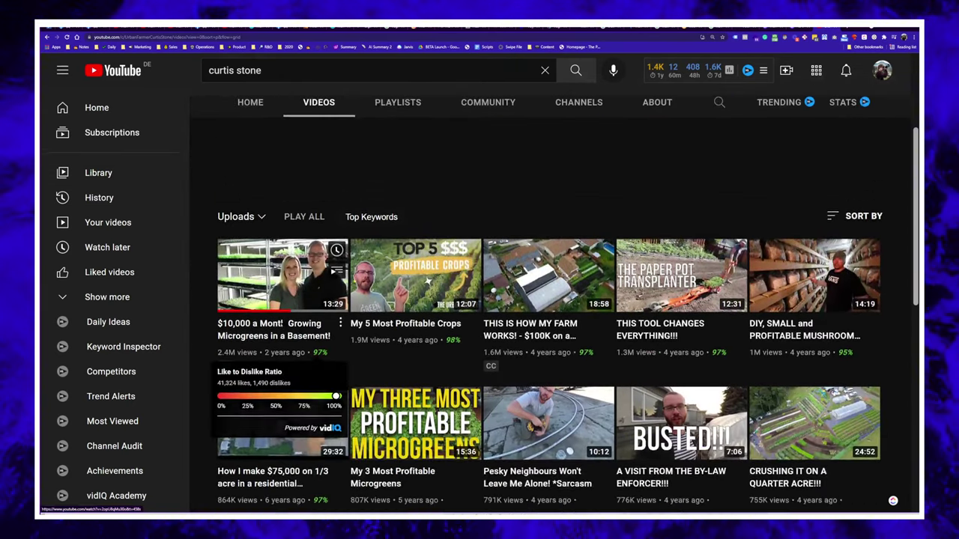
pyautogui.scroll(1, 322, 352)
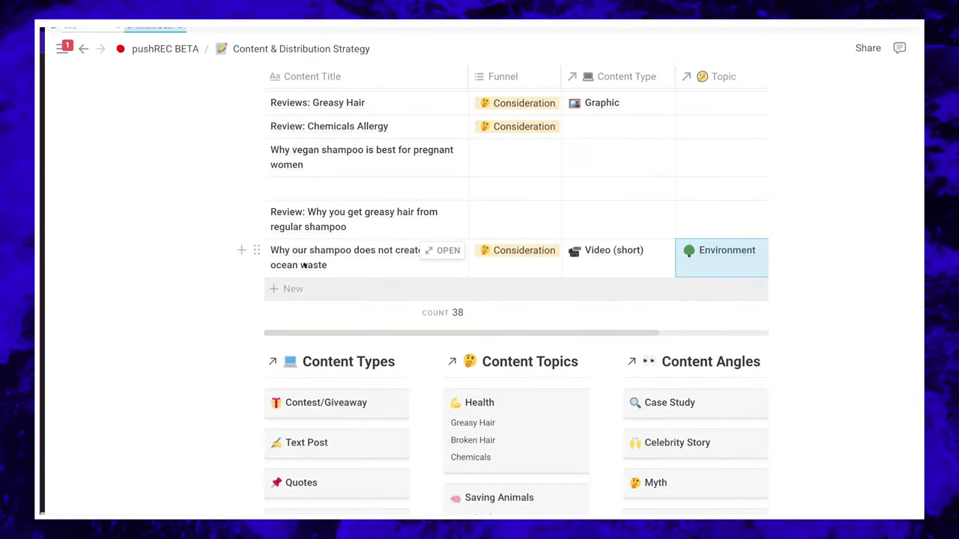
# - Switch to Notion and review the content titles table with its funnel stages, content types and topics
pyautogui.scroll(-3, 321, 287)
pyautogui.scroll(2, 469, 415)
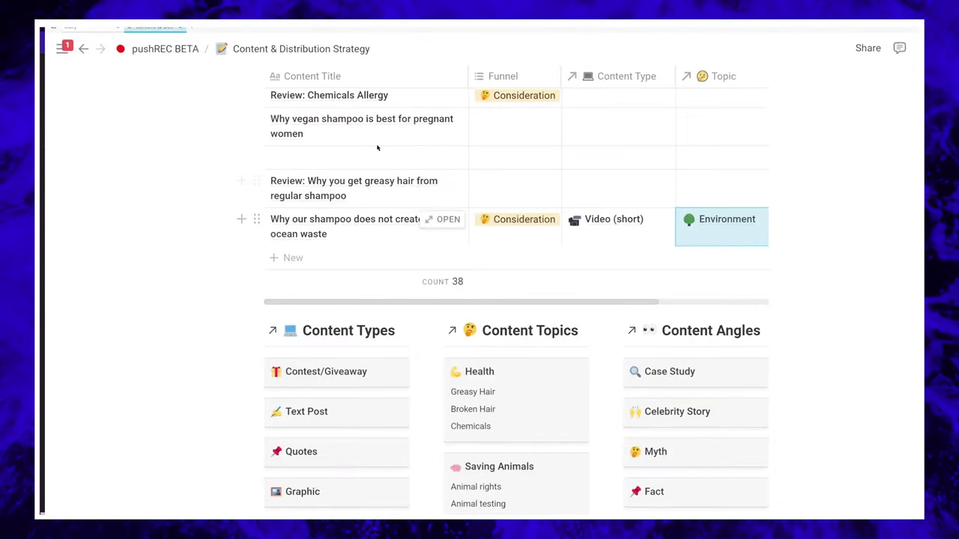
pyautogui.hotkey('alt', 'Tab')
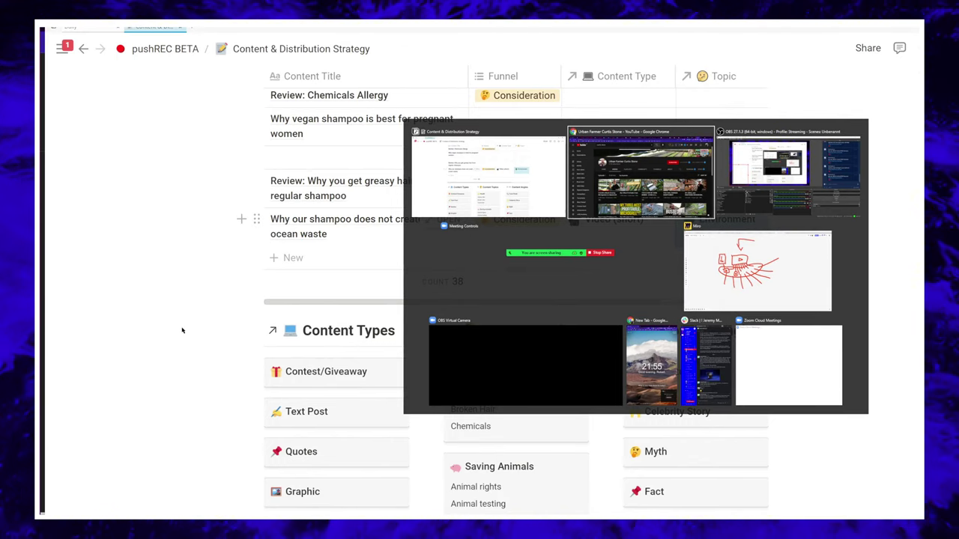
pyautogui.scroll(5, 764, 214)
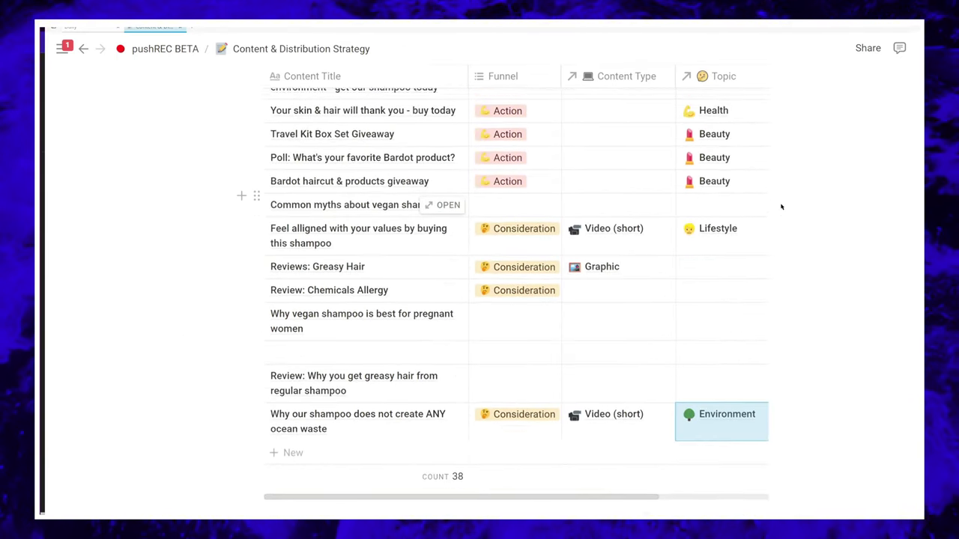
pyautogui.scroll(4, 781, 207)
pyautogui.scroll(-3, 675, 240)
pyautogui.scroll(2, 576, 236)
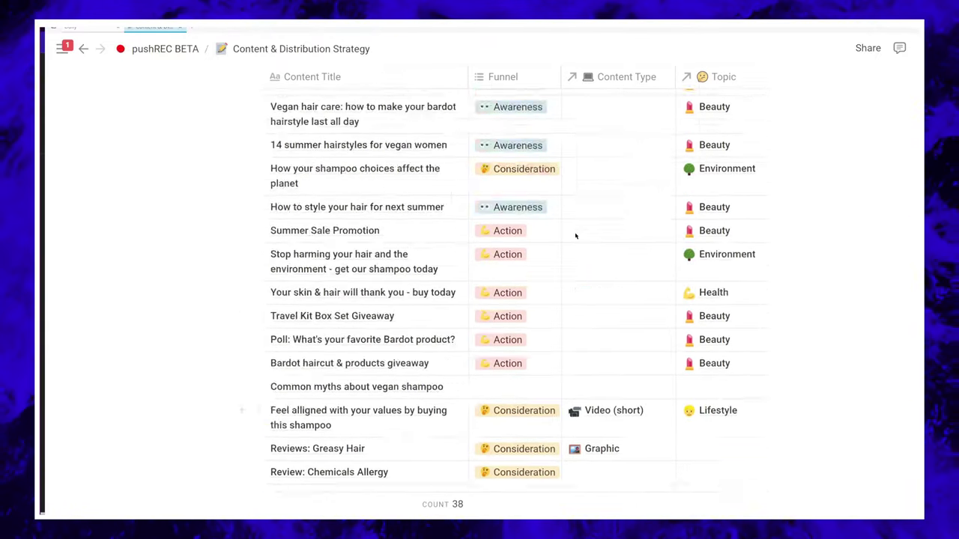
# - Examine the Audience Mapping table through its Tone column, followed by the Content Audit and Funnel & Strategy Audit tables
pyautogui.scroll(20, 575, 236)
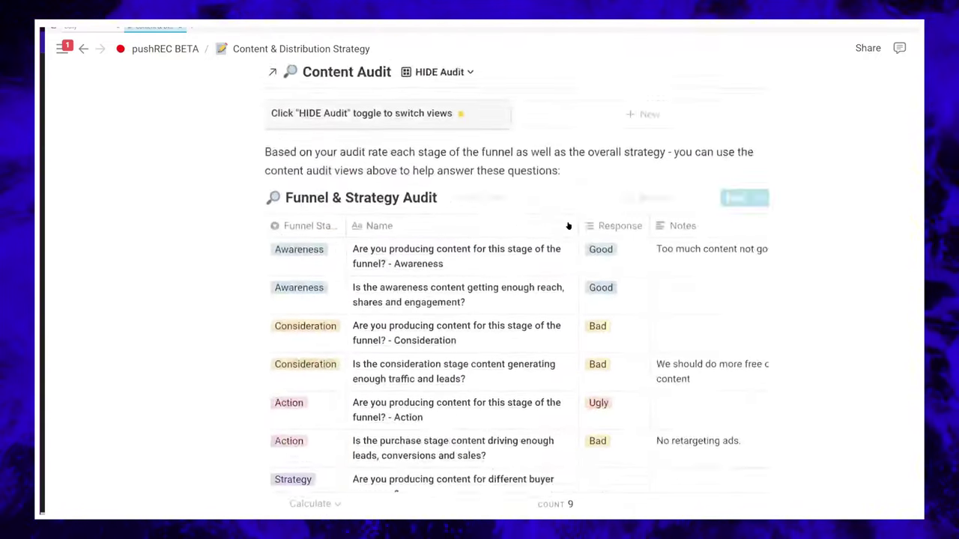
pyautogui.scroll(20, 568, 227)
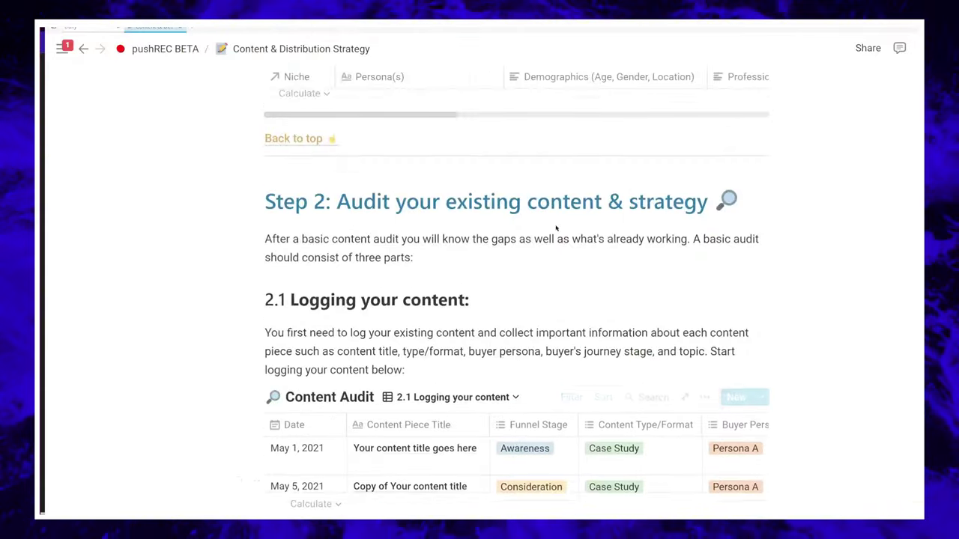
pyautogui.scroll(5, 555, 227)
pyautogui.scroll(-1, 528, 238)
pyautogui.hscroll(3, 550, 252)
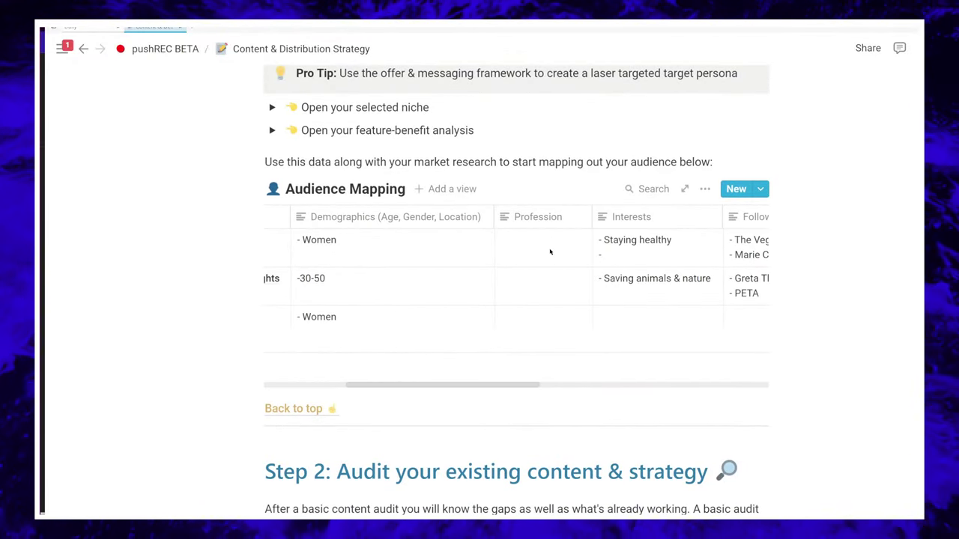
pyautogui.hscroll(5, 358, 253)
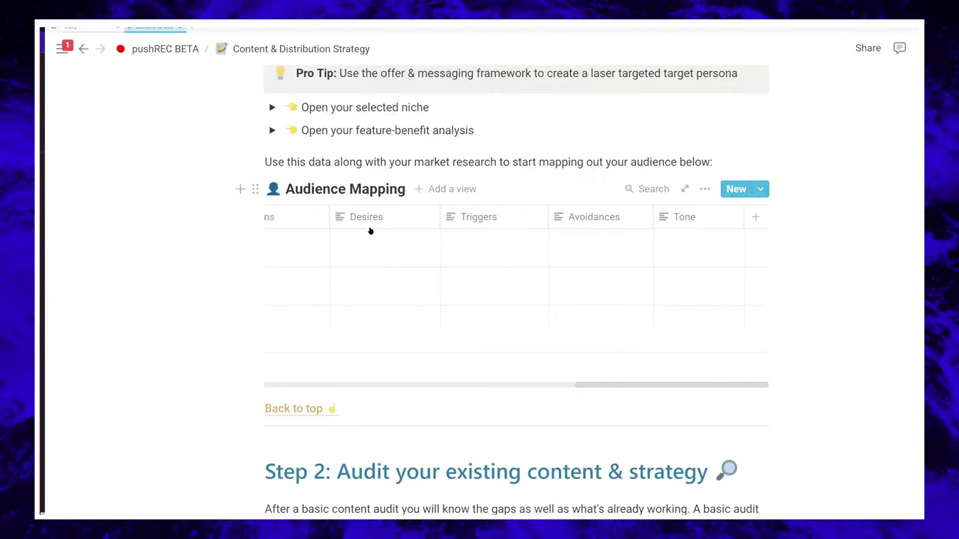
pyautogui.scroll(-7, 392, 225)
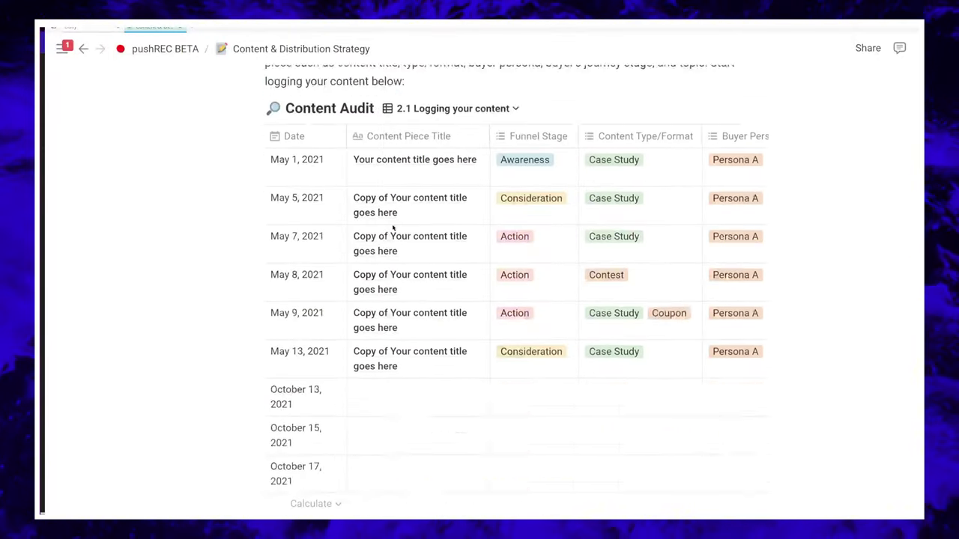
pyautogui.scroll(-12, 392, 226)
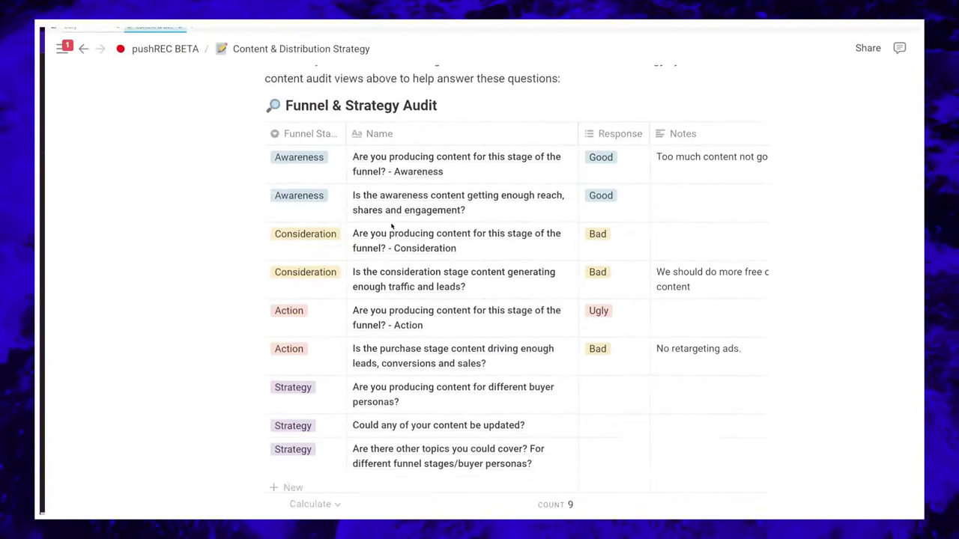
# - Review the Content Topics, Content Angles and Content Types tables in Step 4 of the strategy page
pyautogui.scroll(-12, 392, 226)
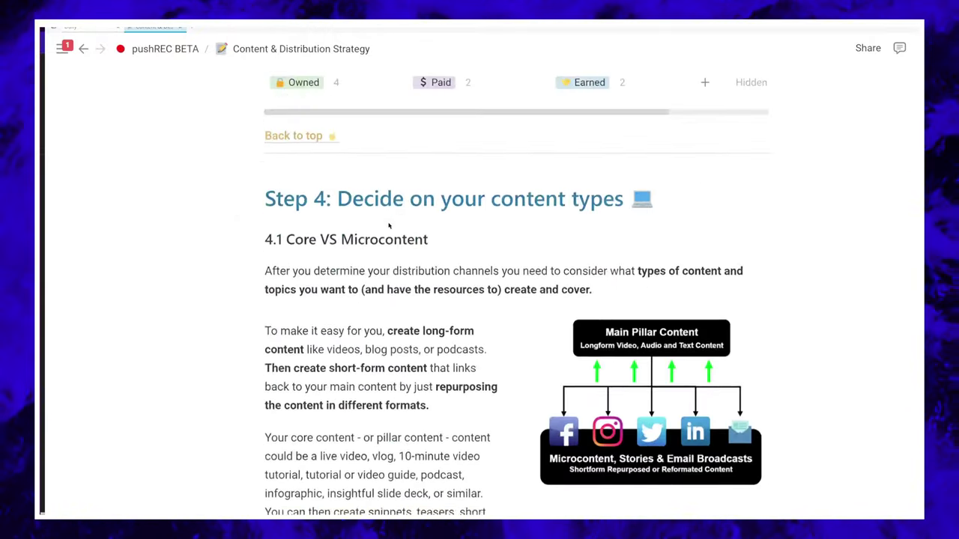
pyautogui.scroll(-12, 389, 224)
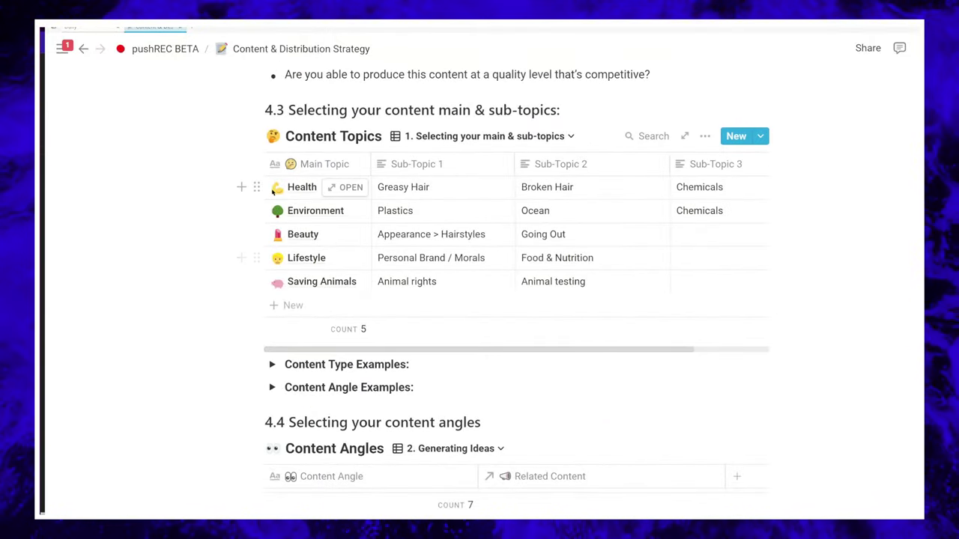
pyautogui.scroll(-5, 274, 190)
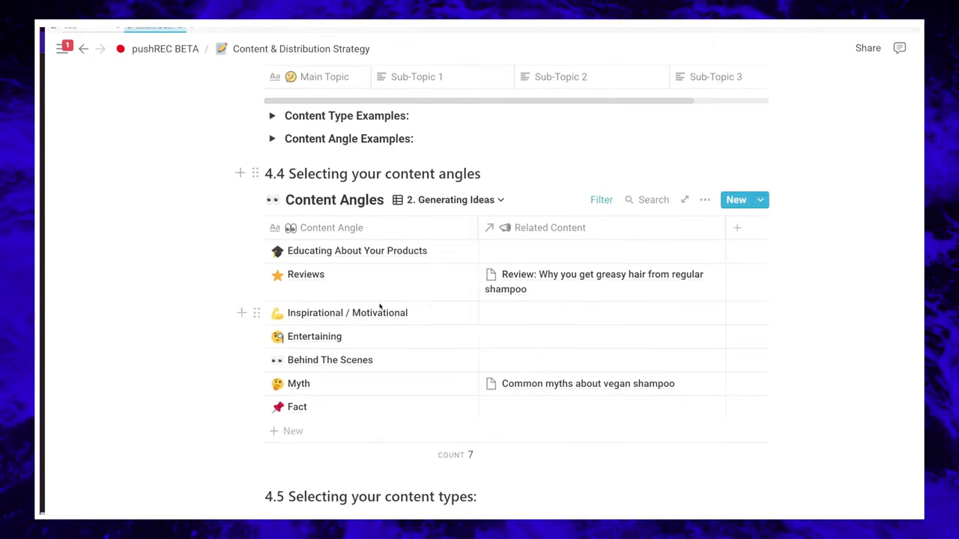
pyautogui.scroll(-5, 379, 300)
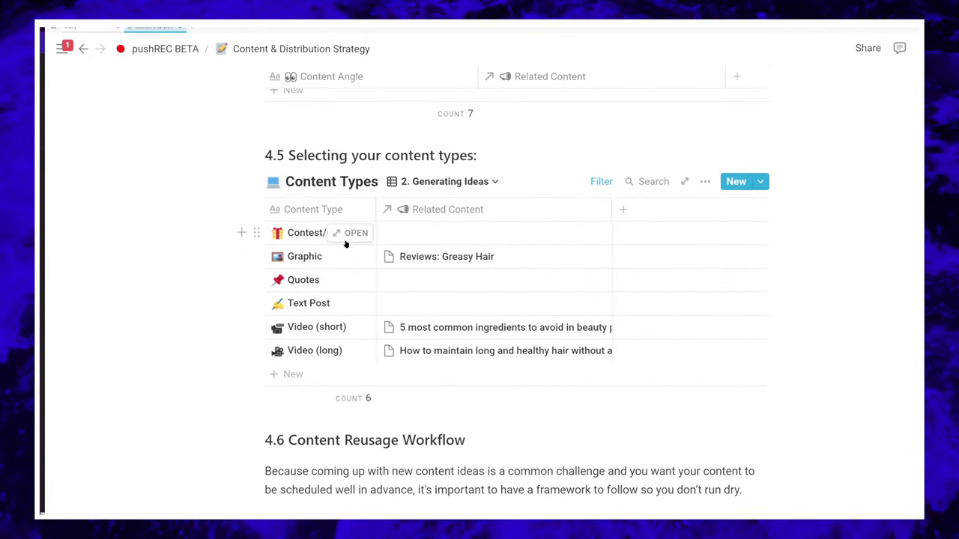
pyautogui.scroll(-15, 345, 244)
pyautogui.scroll(10, 359, 257)
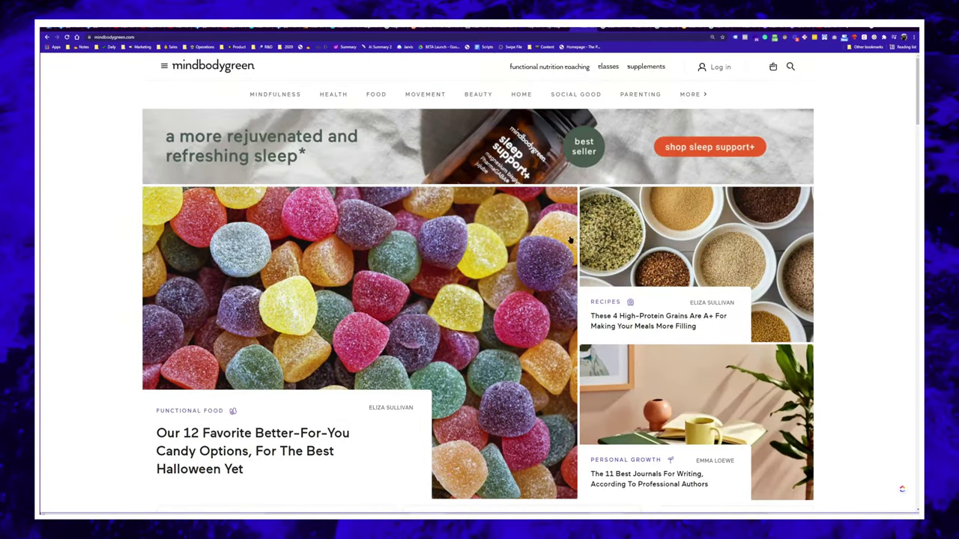
# - Look over the mindbodygreen homepage and copy its web address
pyautogui.scroll(-4, 434, 319)
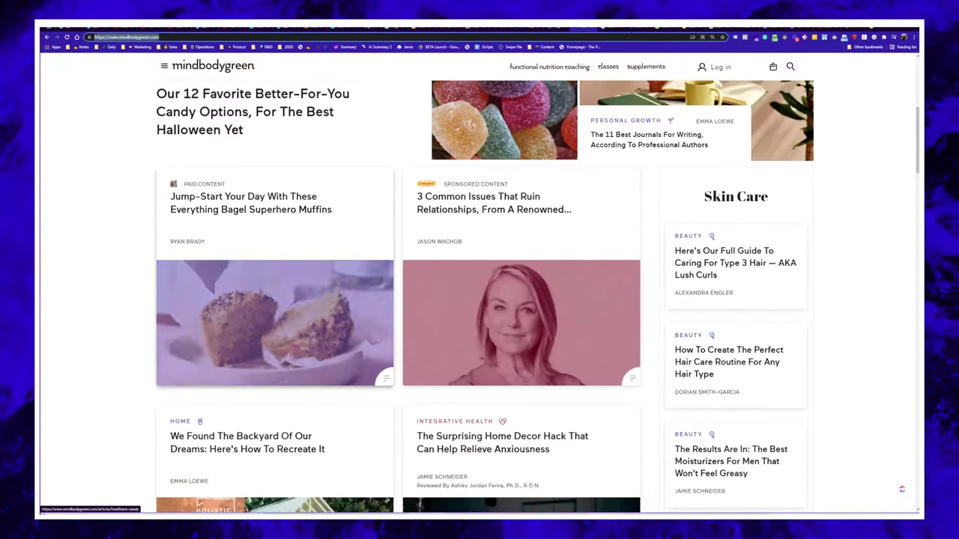
pyautogui.click(499, 38)
pyautogui.hotkey('ctrl', 'c')
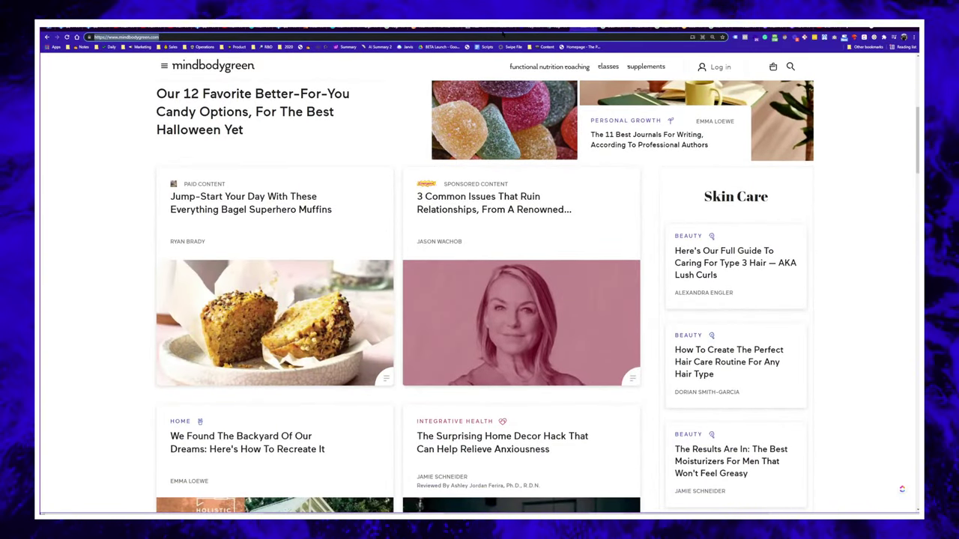
# - Open the BuzzSumo home page at app.buzzsumo.com/home
pyautogui.write('buzzsumo')
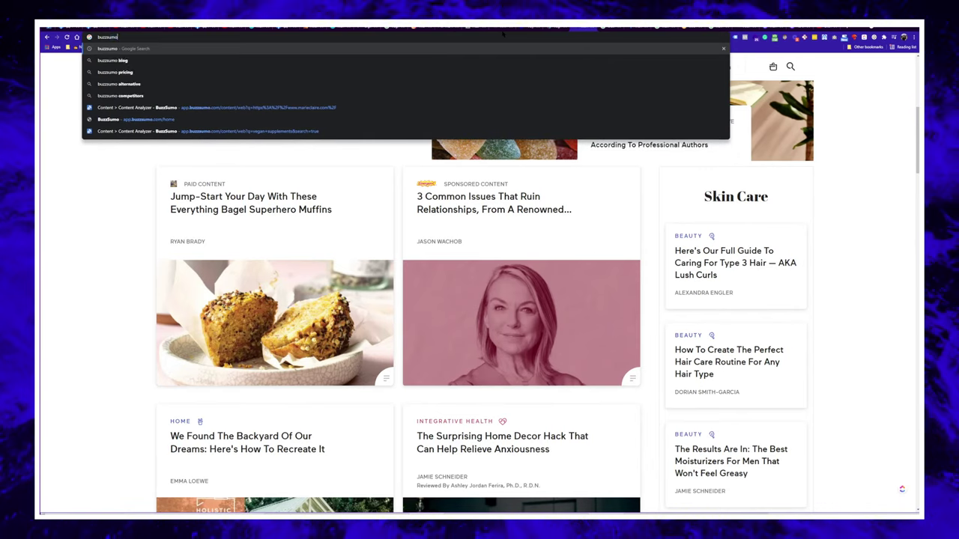
pyautogui.press('Down')
pyautogui.press('Down')
pyautogui.press('Down')
pyautogui.press('Down')
pyautogui.press('Down')
pyautogui.press('Down')
pyautogui.press('Down')
pyautogui.press('Up')
pyautogui.press('Return')
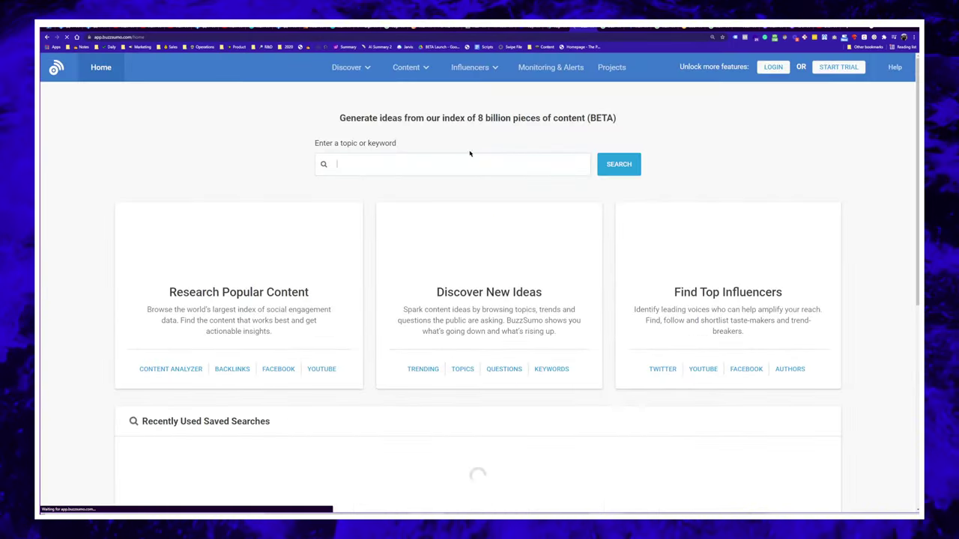
pyautogui.hotkey('ctrl', 'v')
pyautogui.click(600, 169)
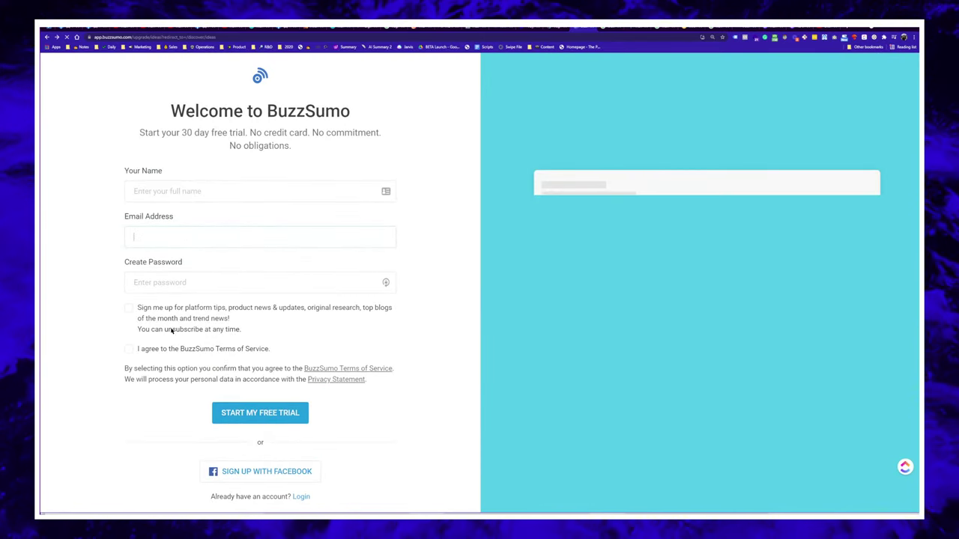
pyautogui.hotkey('alt', 'Left')
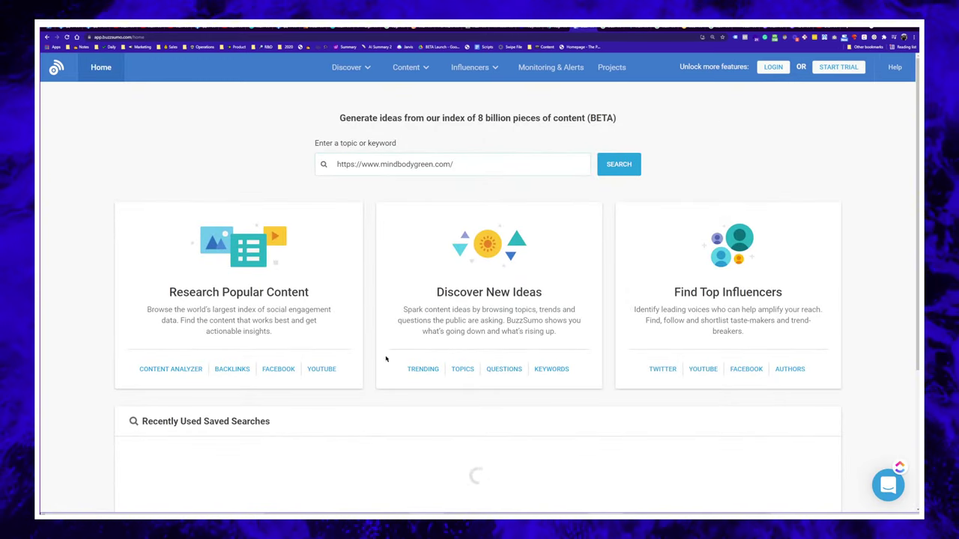
pyautogui.scroll(-3, 386, 359)
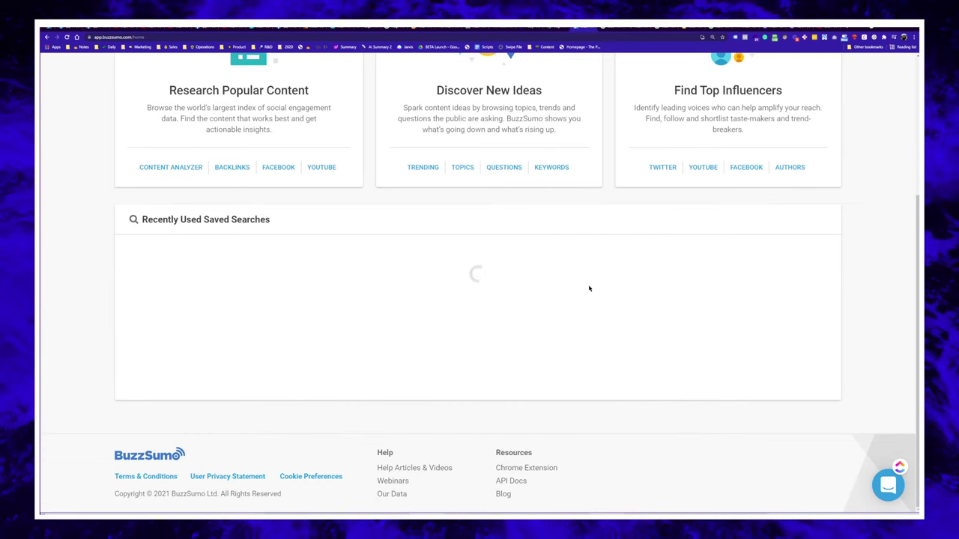
pyautogui.scroll(3, 490, 110)
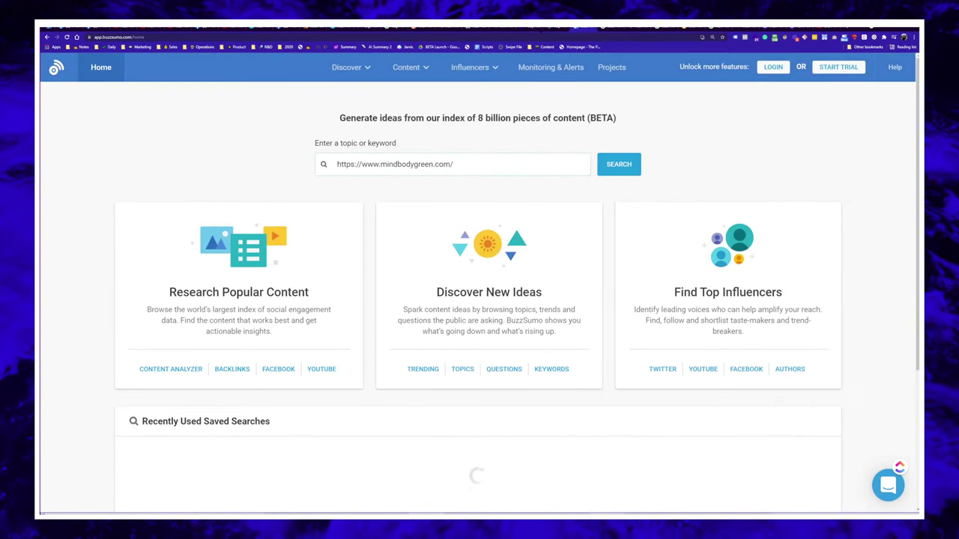
# - Switch to SparkToro and search for the audience that frequently visits the website nofilmschool.com
pyautogui.click(550, 31)
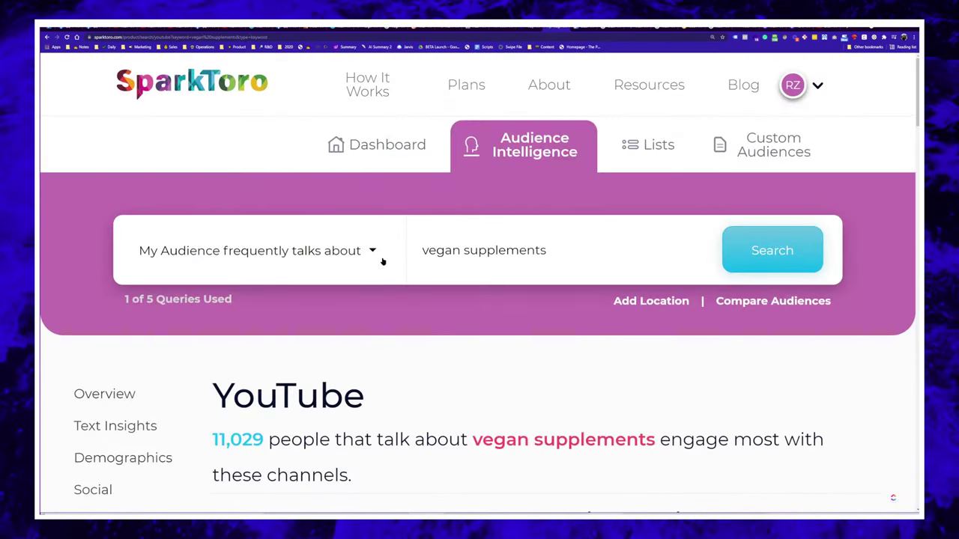
pyautogui.scroll(-10, 571, 266)
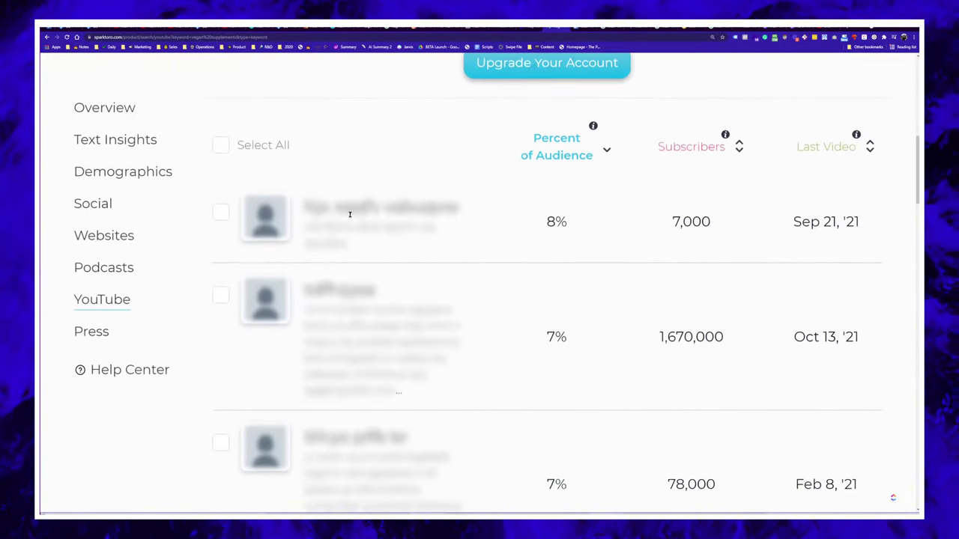
pyautogui.scroll(10, 241, 240)
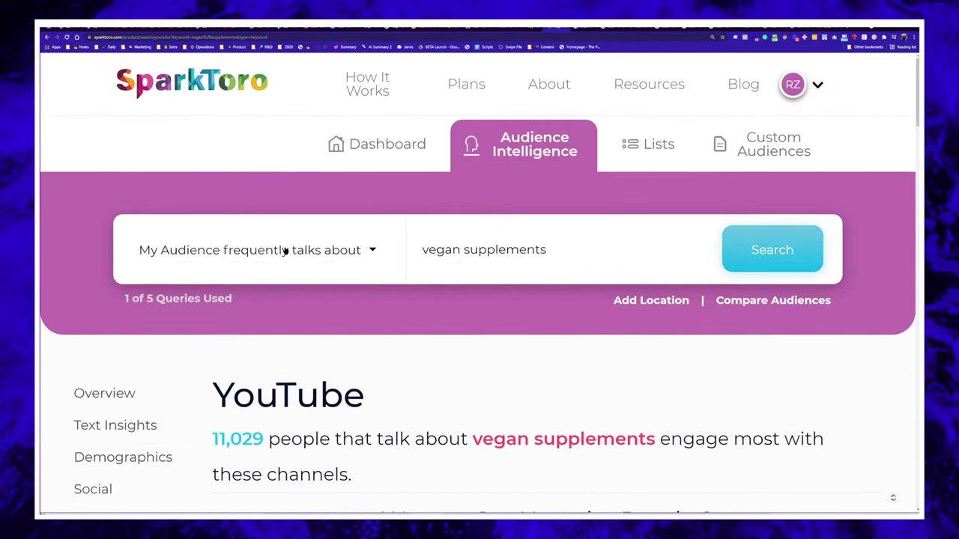
pyautogui.click(284, 250)
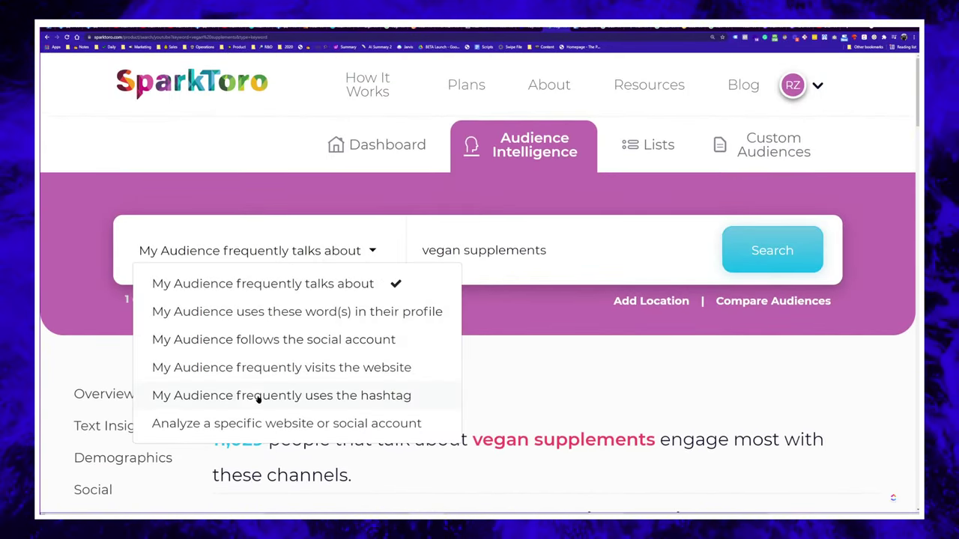
pyautogui.click(359, 370)
pyautogui.tripleClick(545, 254)
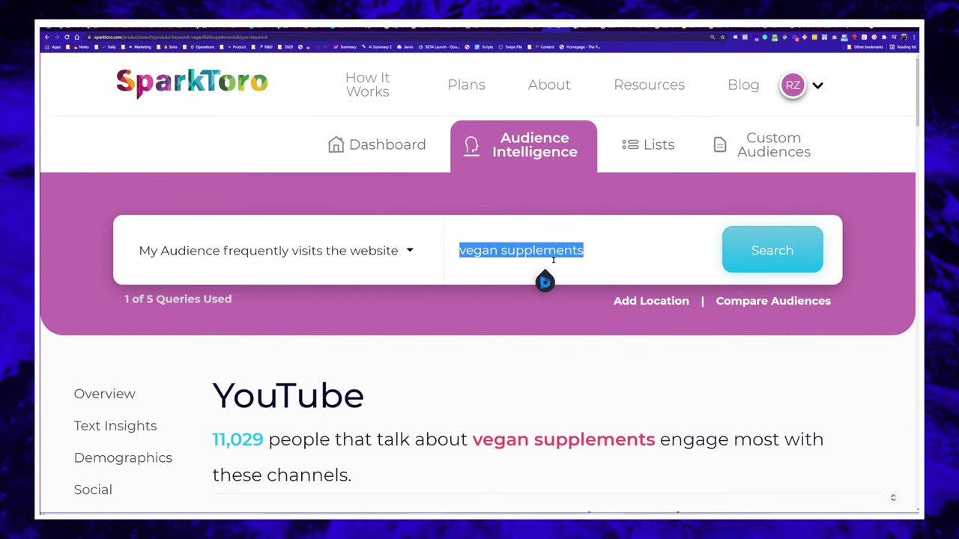
pyautogui.write('nofilmschool.com')
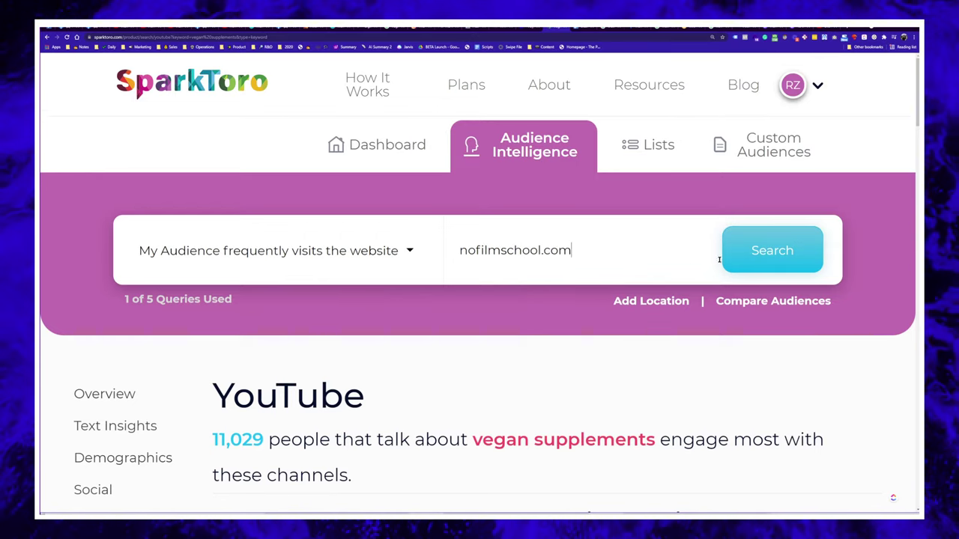
pyautogui.press('Return')
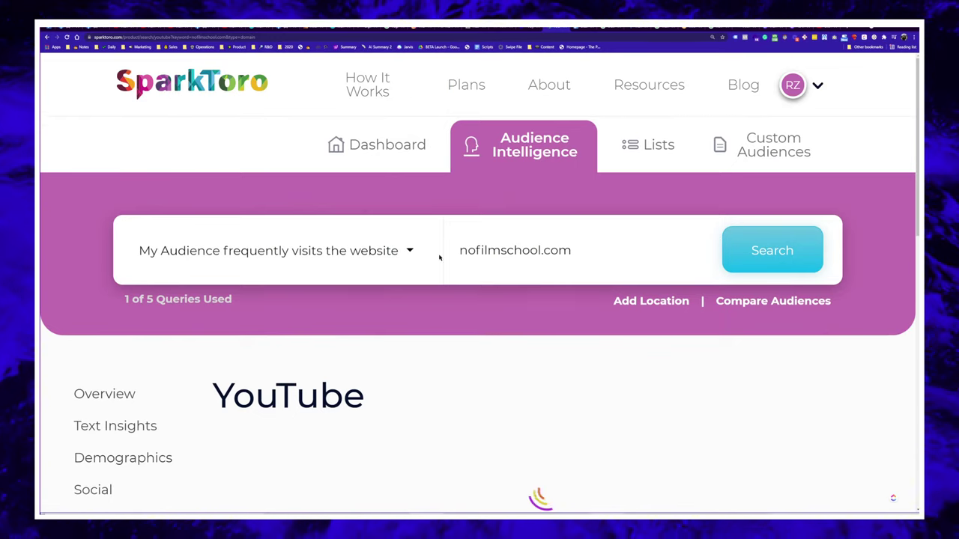
# - Open the audience Overview and examine its top words, hashtags, phrases, most-followed social accounts and most-visited websites
pyautogui.scroll(-3, 420, 417)
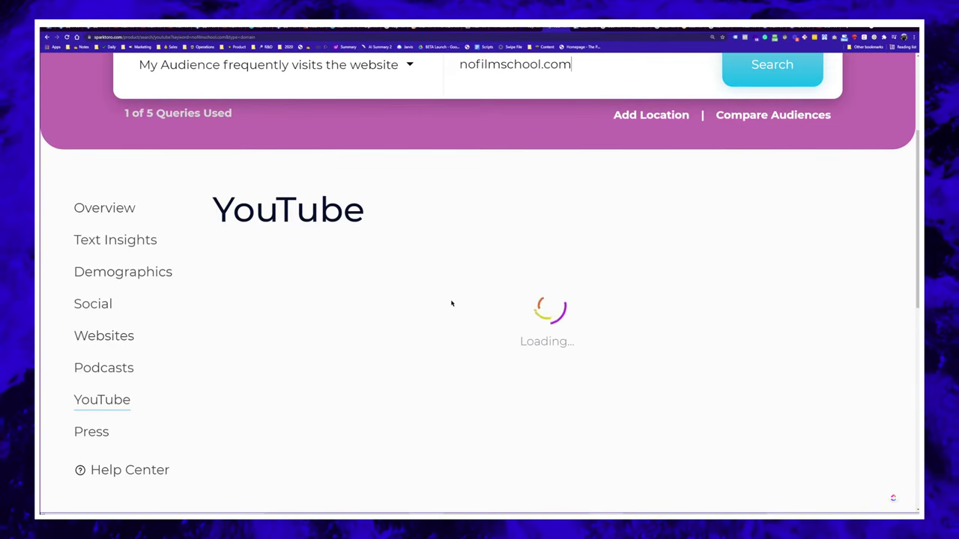
pyautogui.click(131, 209)
pyautogui.scroll(-2, 589, 338)
pyautogui.scroll(-3, 608, 339)
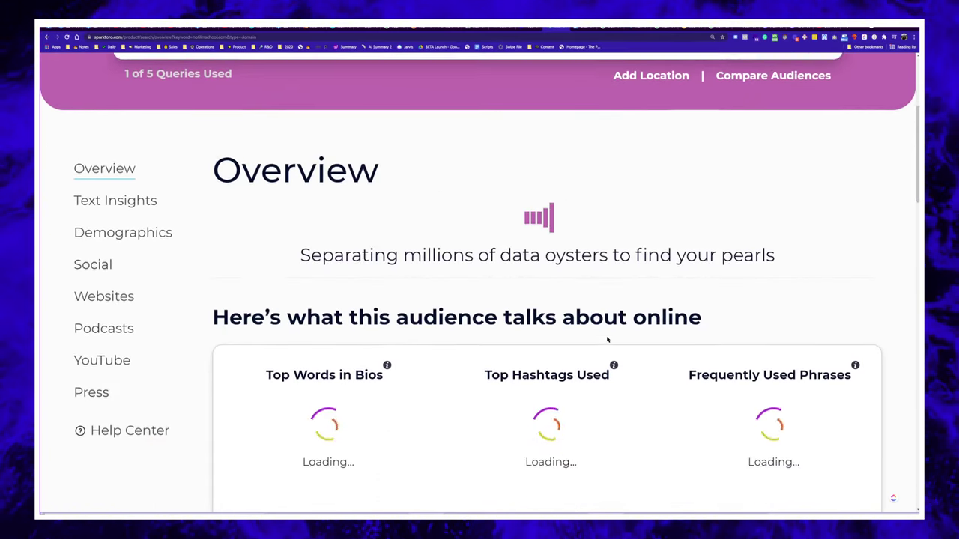
pyautogui.scroll(-2, 392, 380)
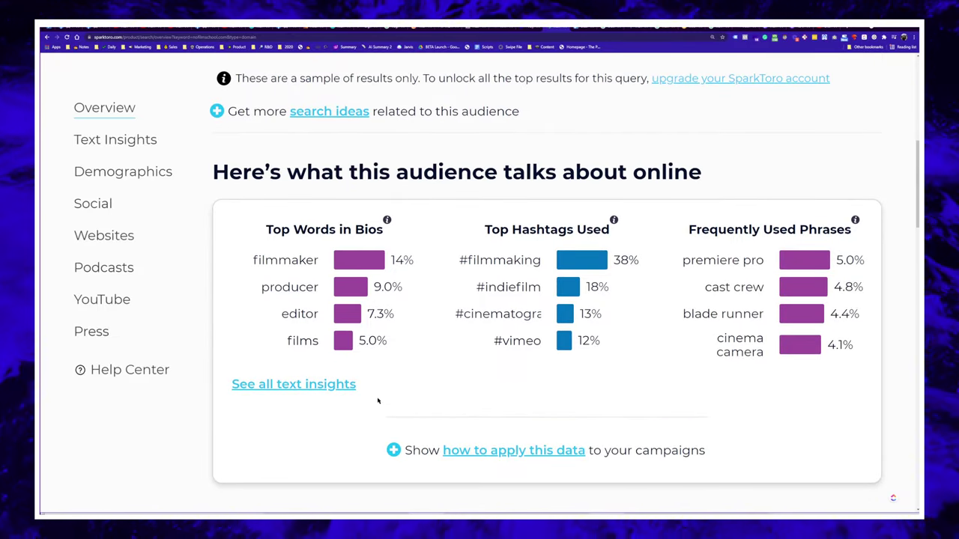
pyautogui.scroll(-5, 576, 362)
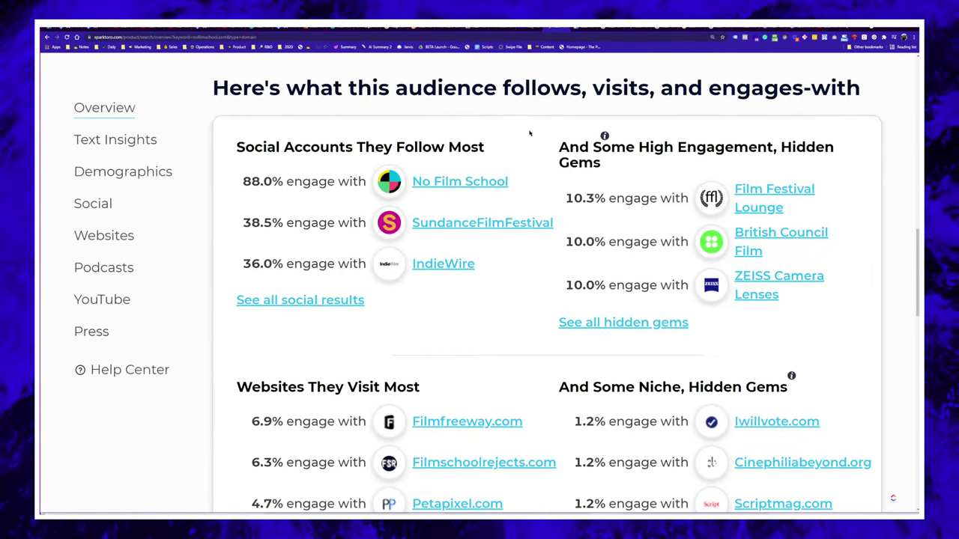
pyautogui.scroll(-2, 770, 195)
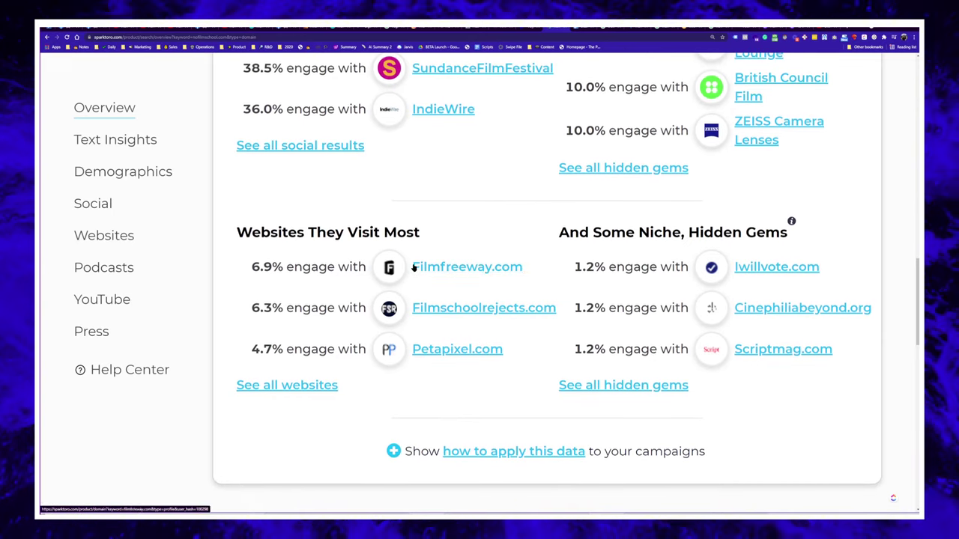
pyautogui.scroll(1, 450, 359)
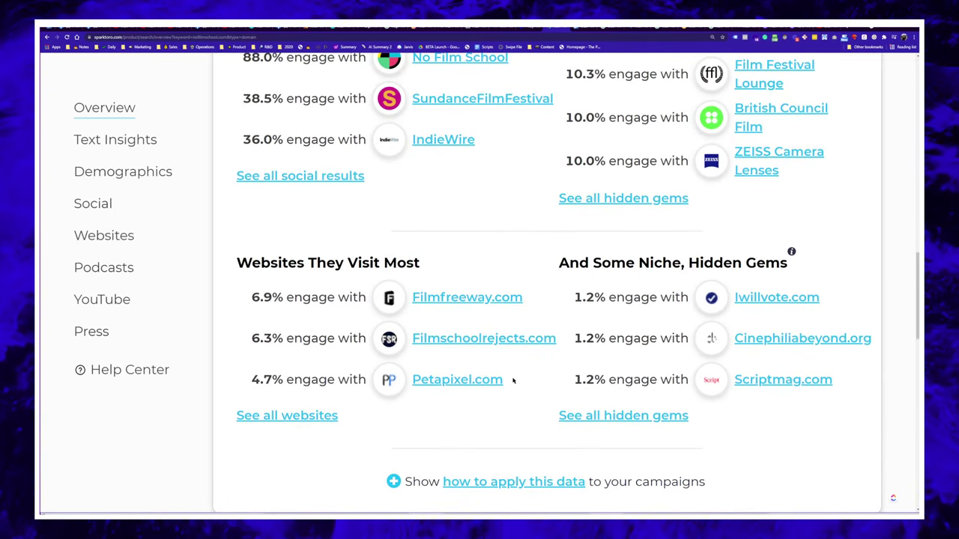
pyautogui.scroll(15, 509, 352)
pyautogui.tripleClick(575, 242)
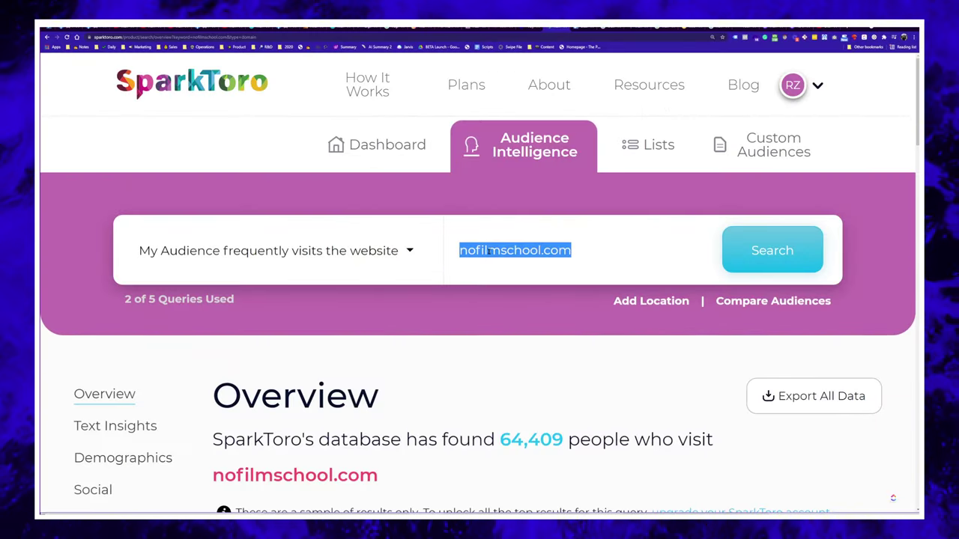
pyautogui.click(487, 250)
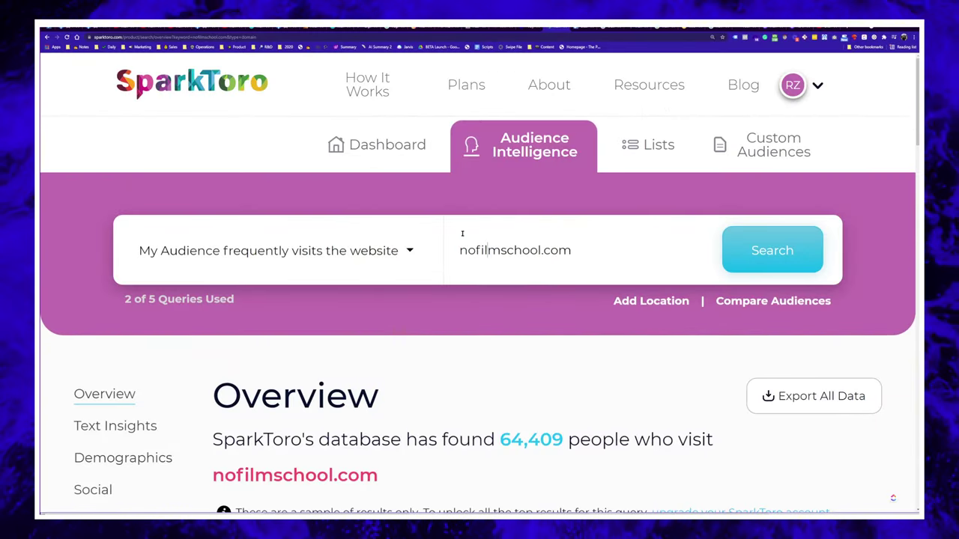
pyautogui.scroll(-1, 507, 295)
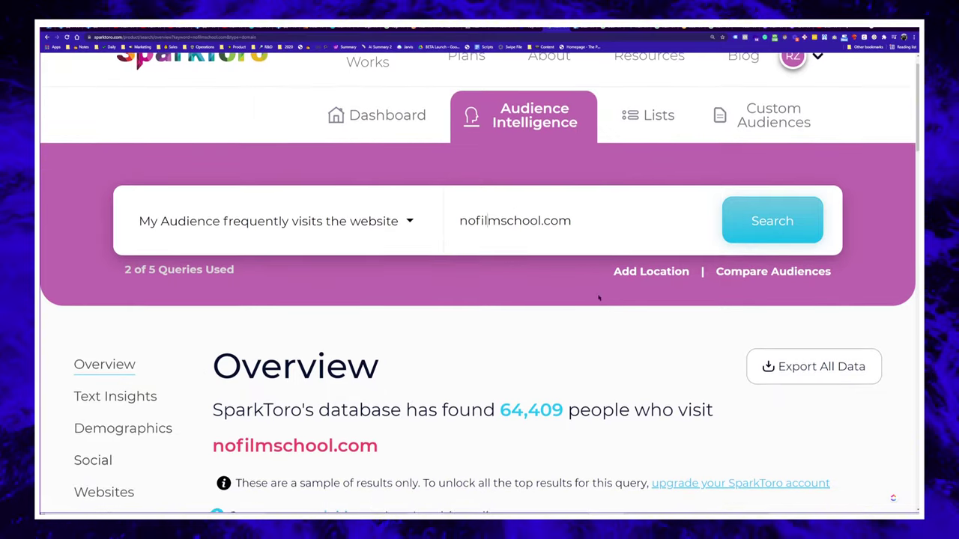
pyautogui.tripleClick(508, 221)
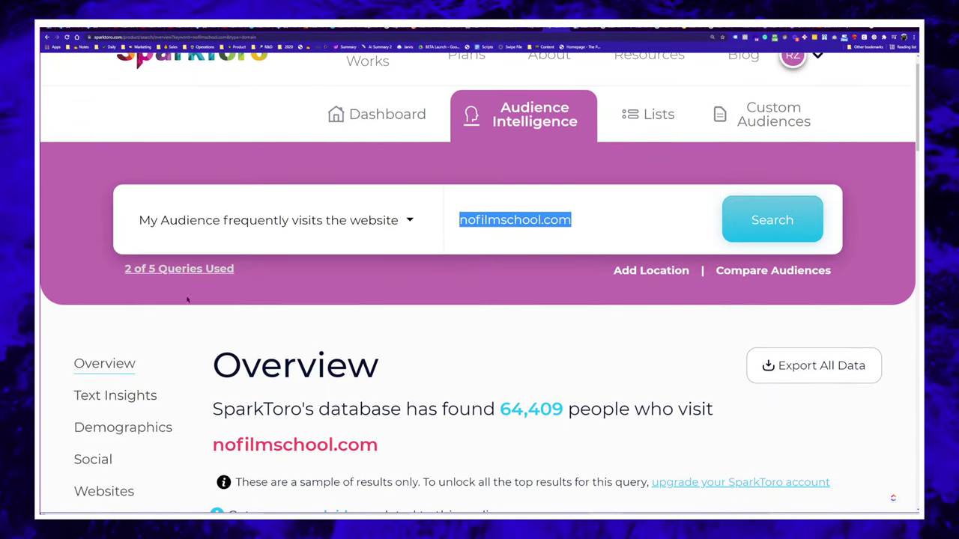
pyautogui.scroll(-1, 427, 201)
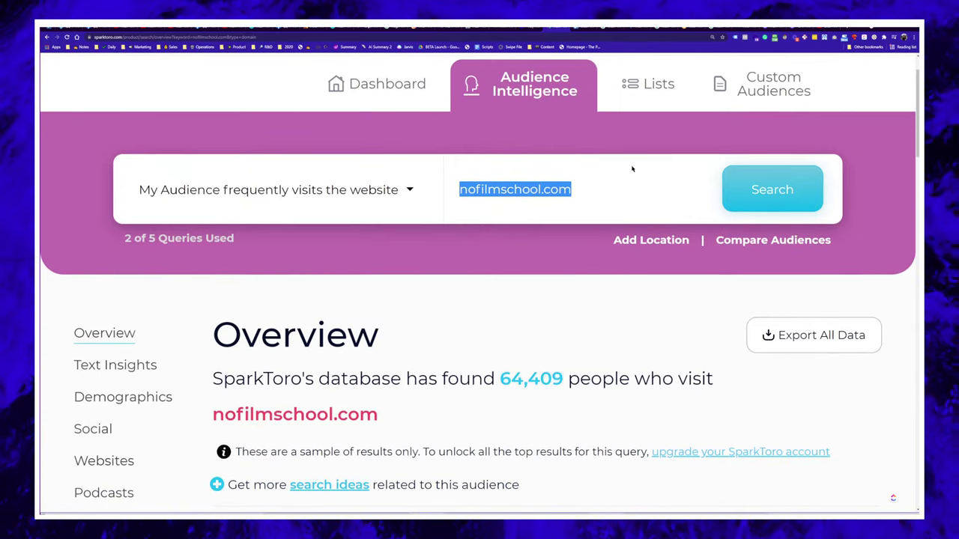
# - Open the Websites results for the nofilmschool.com audience and examine the sites it engages with most
pyautogui.scroll(-3, 165, 207)
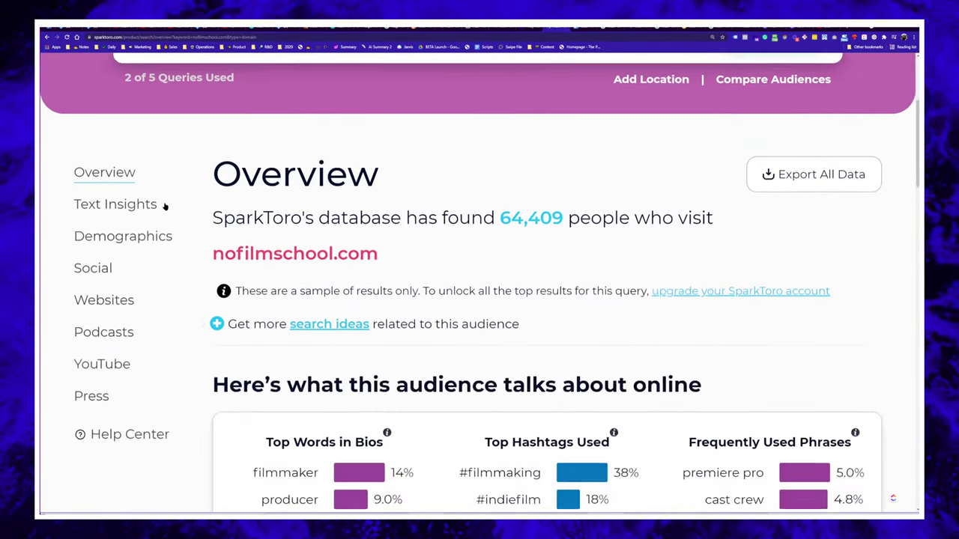
pyautogui.click(98, 244)
pyautogui.scroll(-6, 243, 429)
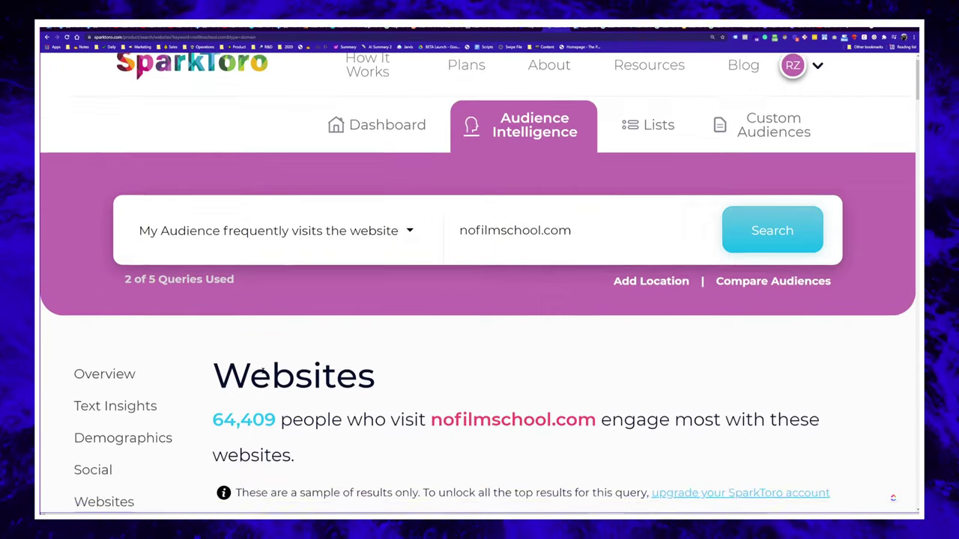
pyautogui.scroll(-3, 396, 439)
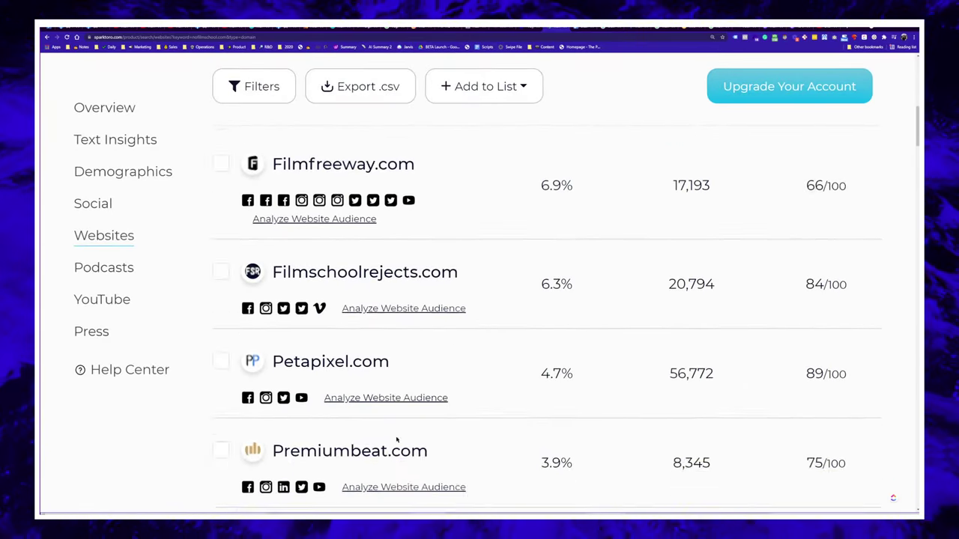
pyautogui.scroll(3, 342, 357)
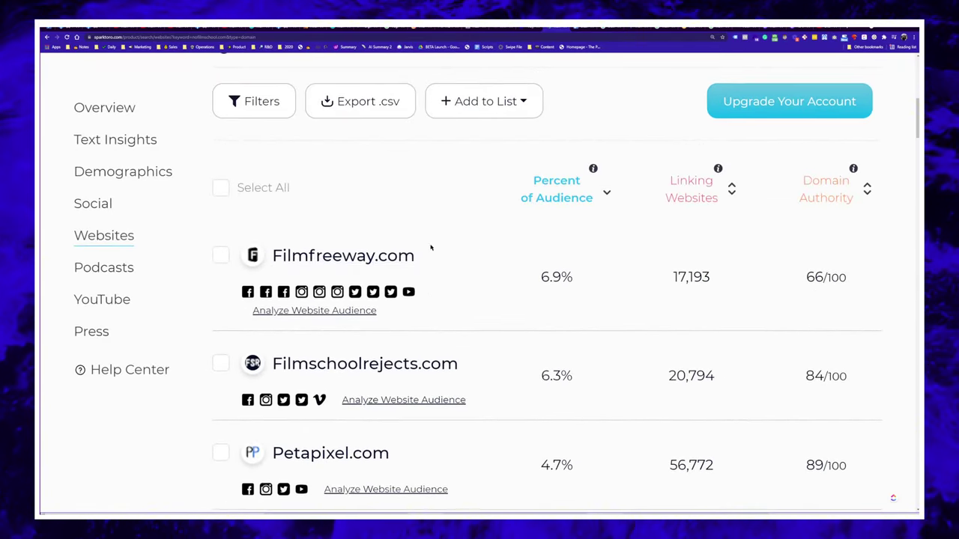
# - Return to the audience search and open the choice of query types
pyautogui.scroll(6, 450, 248)
pyautogui.doubleClick(493, 250)
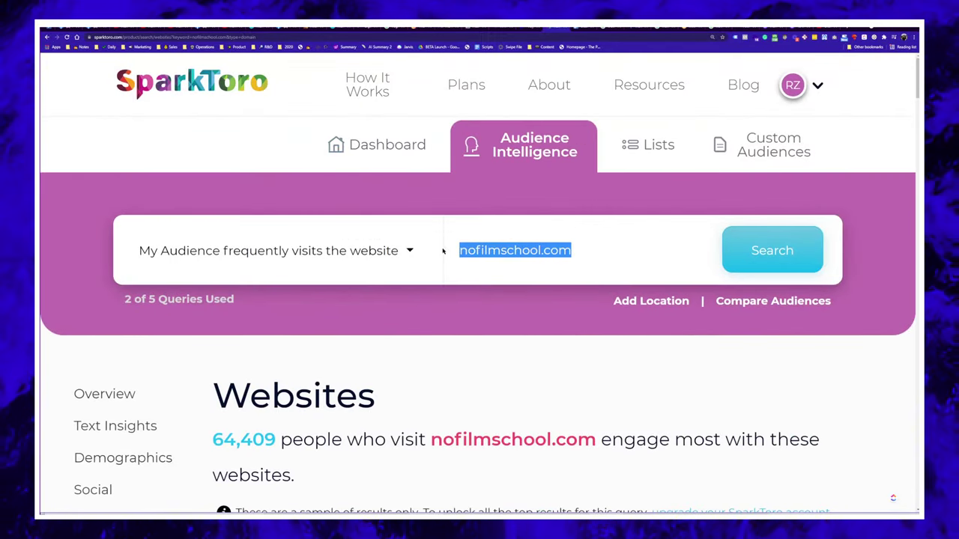
pyautogui.click(394, 252)
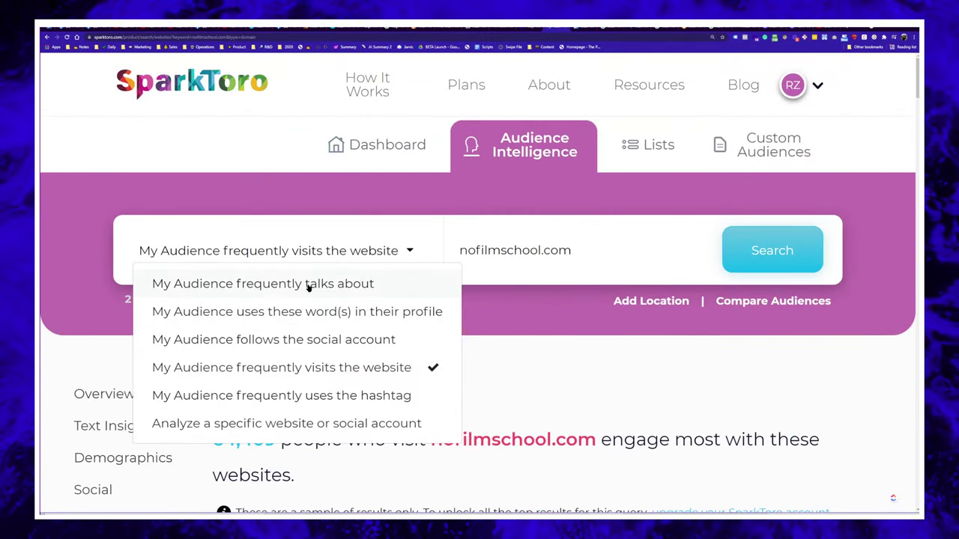
# - Open Filmfreeway.com, the top website in the nofilmschool.com audience results, in a new browser tab and look over its homepage
pyautogui.click(678, 390)
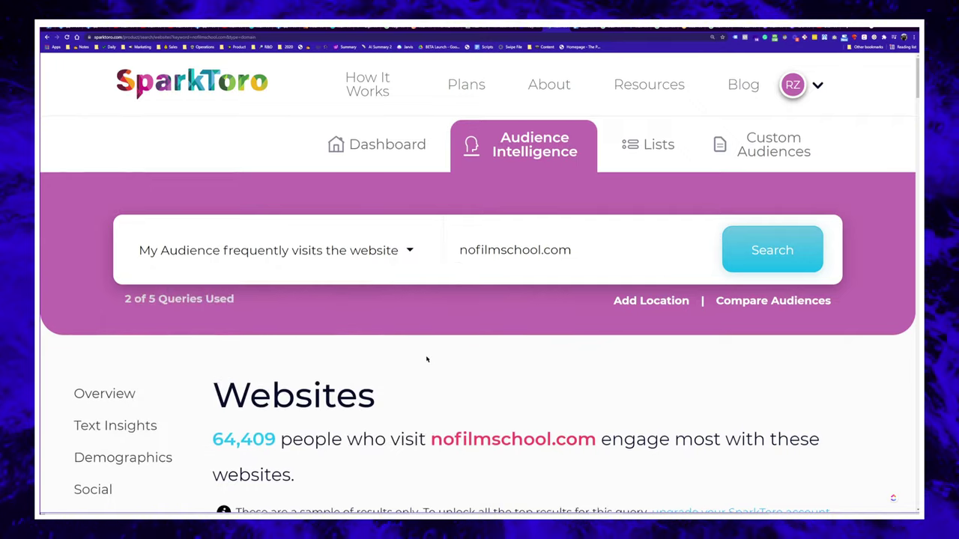
pyautogui.scroll(-7, 428, 360)
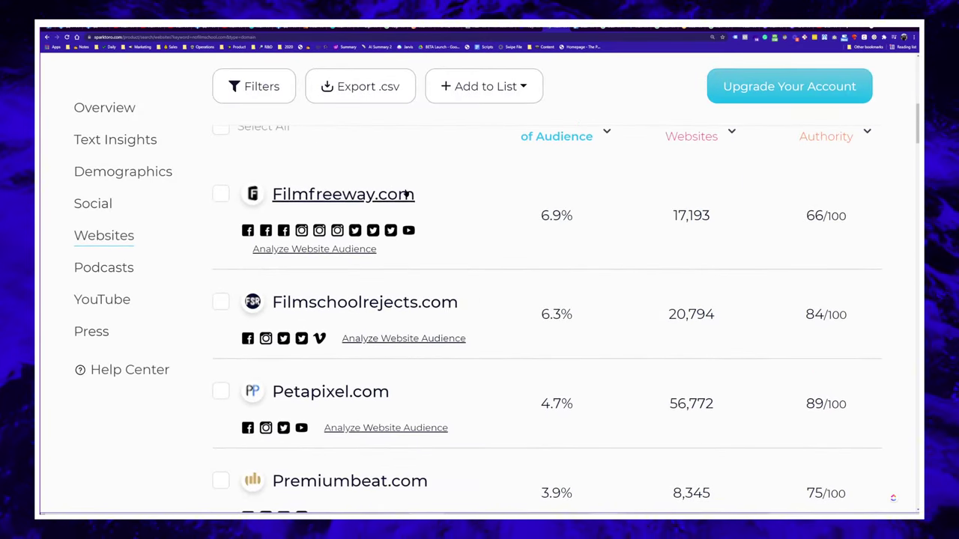
pyautogui.moveTo(414, 194); pyautogui.dragTo(272, 193)
pyautogui.hotkey('ctrl', 'c')
pyautogui.hotkey('ctrl', 't')
pyautogui.hotkey('ctrl', 'v')
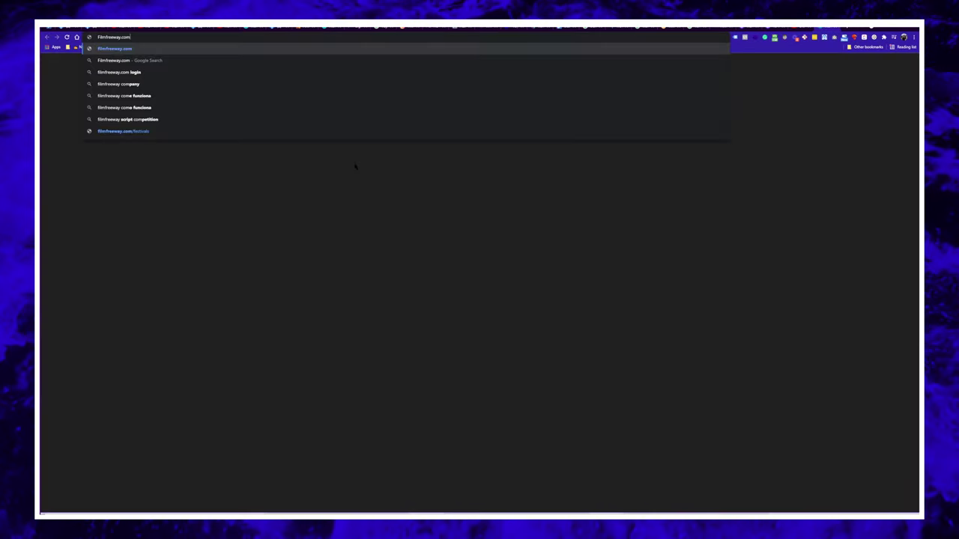
pyautogui.press('Return')
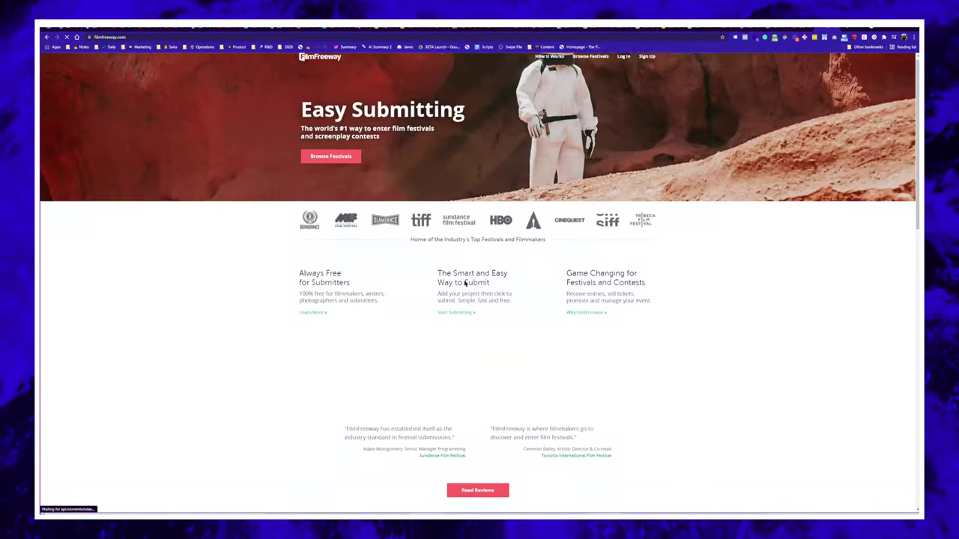
pyautogui.scroll(-5, 491, 220)
pyautogui.scroll(5, 244, 221)
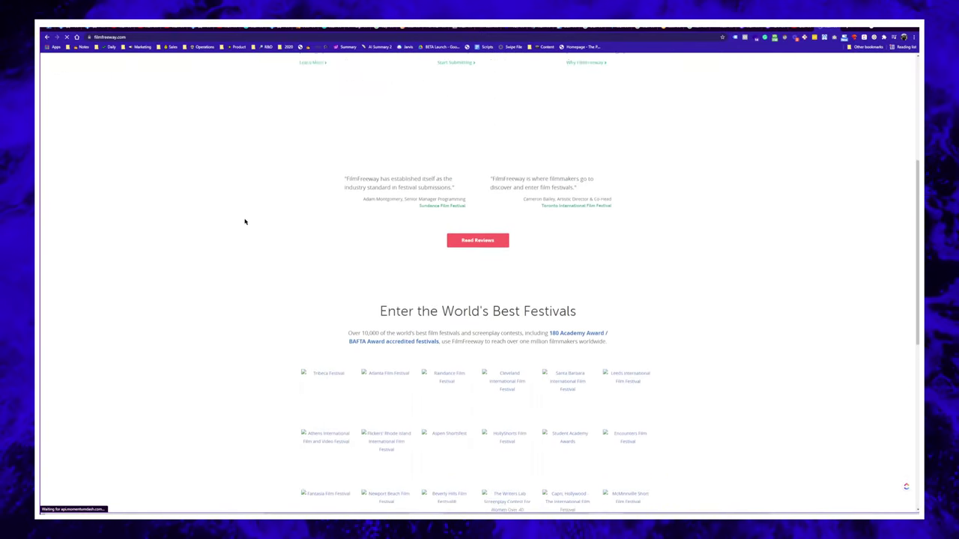
# - Switch to the Content & Distribution Strategy page in Notion and review its content types, topics and angles
pyautogui.hotkey('alt', 'Tab')
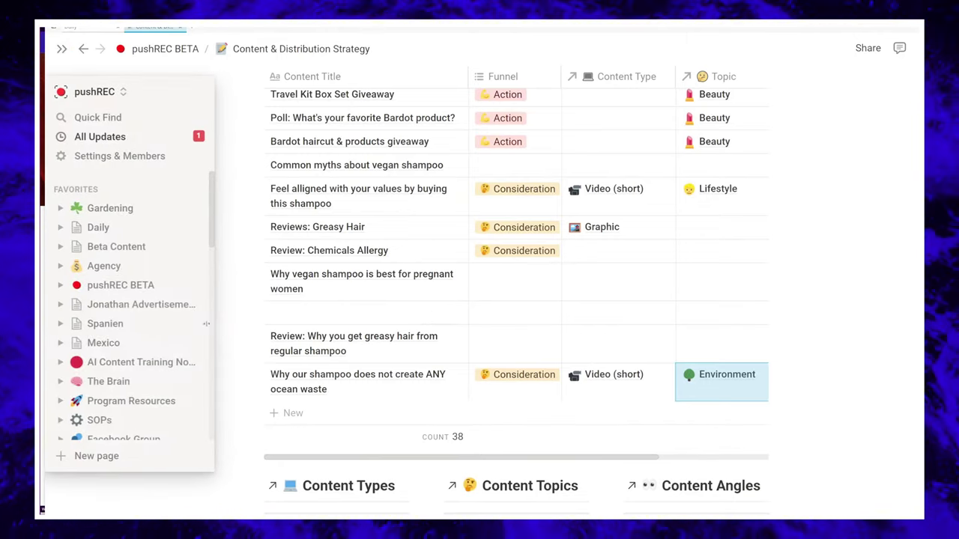
pyautogui.scroll(-3, 766, 325)
pyautogui.scroll(-4, 488, 347)
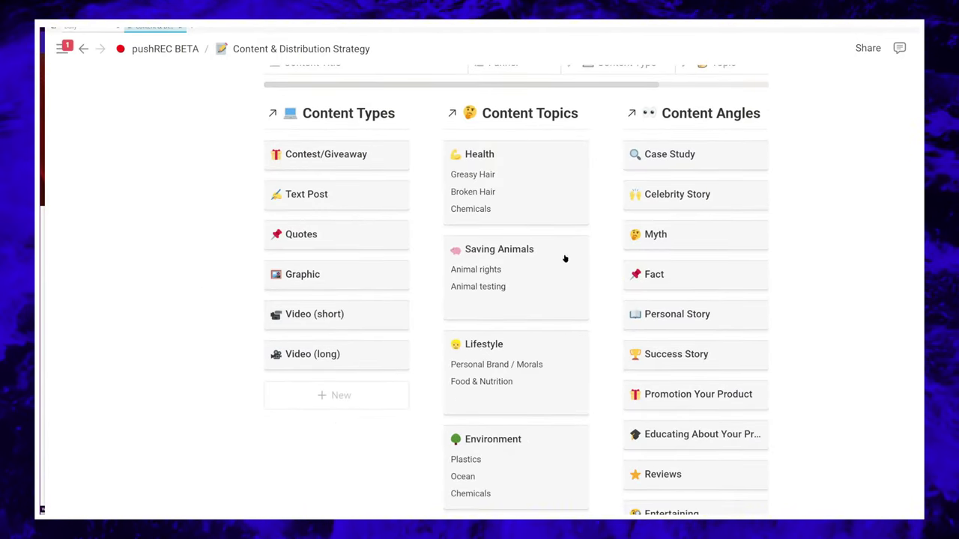
pyautogui.scroll(7, 565, 259)
pyautogui.scroll(-5, 547, 255)
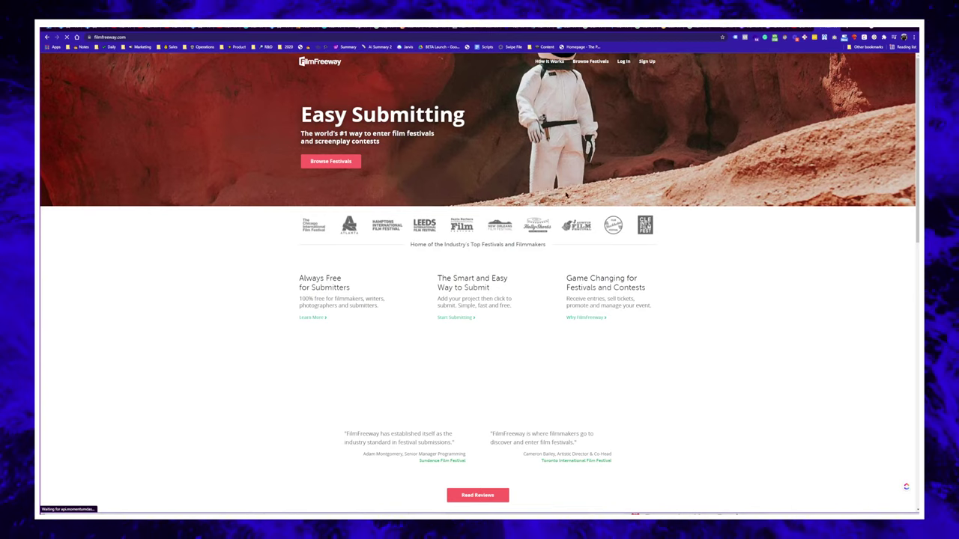
pyautogui.hotkey('ctrl', 'l')
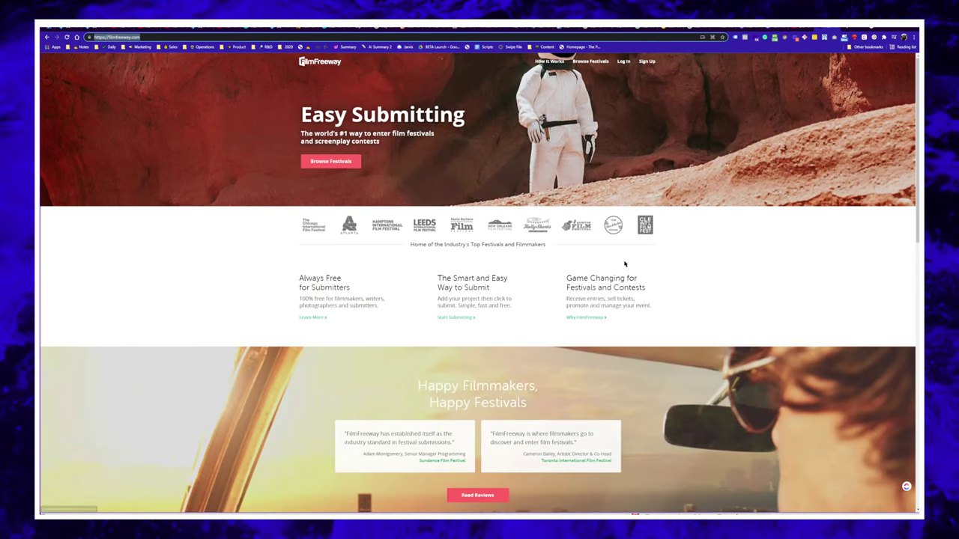
pyautogui.hotkey('alt', 'f')
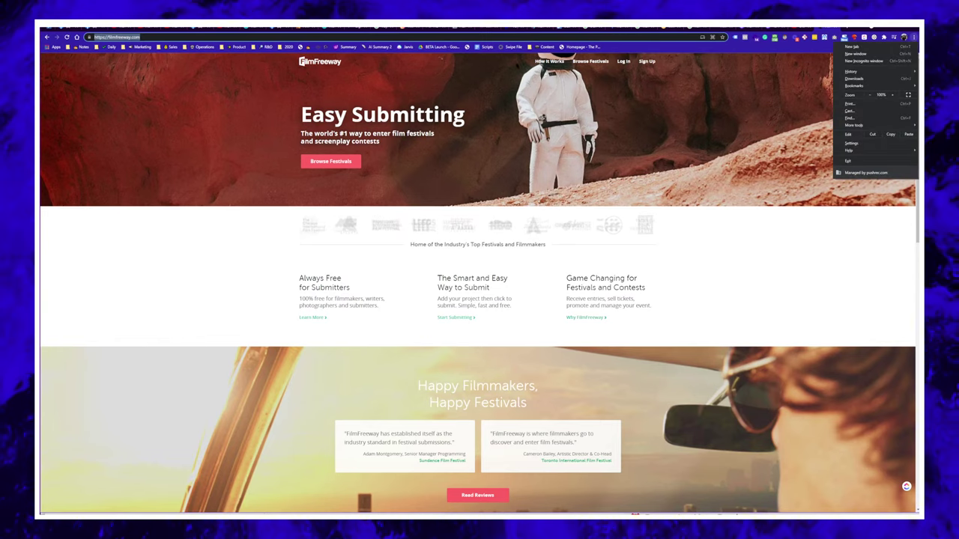
pyautogui.press('Escape')
pyautogui.write('youtube')
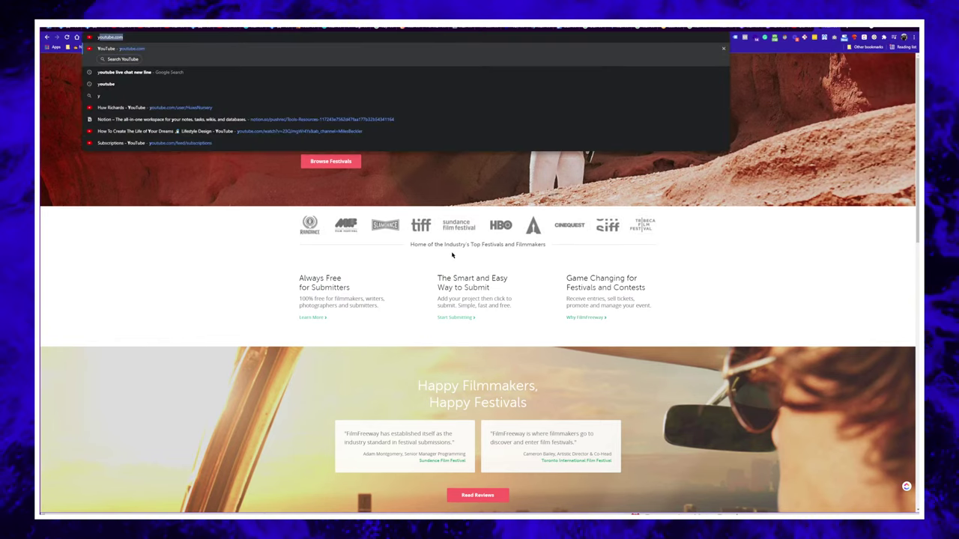
pyautogui.press('Tab')
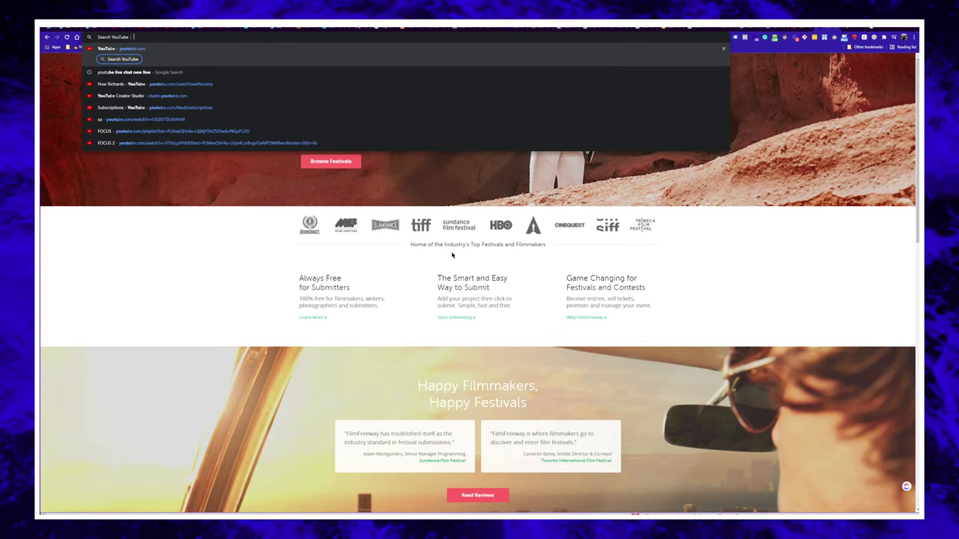
pyautogui.press('Down')
pyautogui.press('Down')
pyautogui.press('Down')
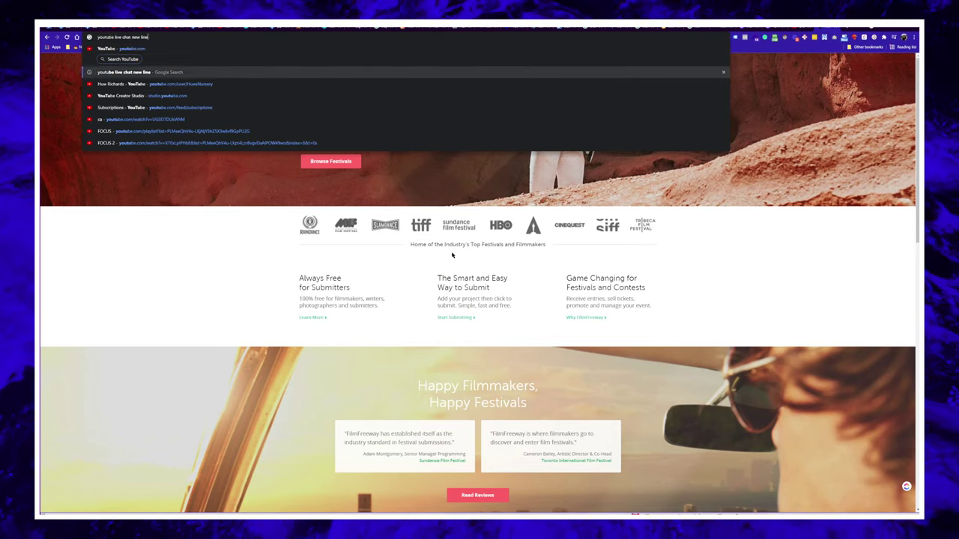
pyautogui.hotkey('ctrl', 'a')
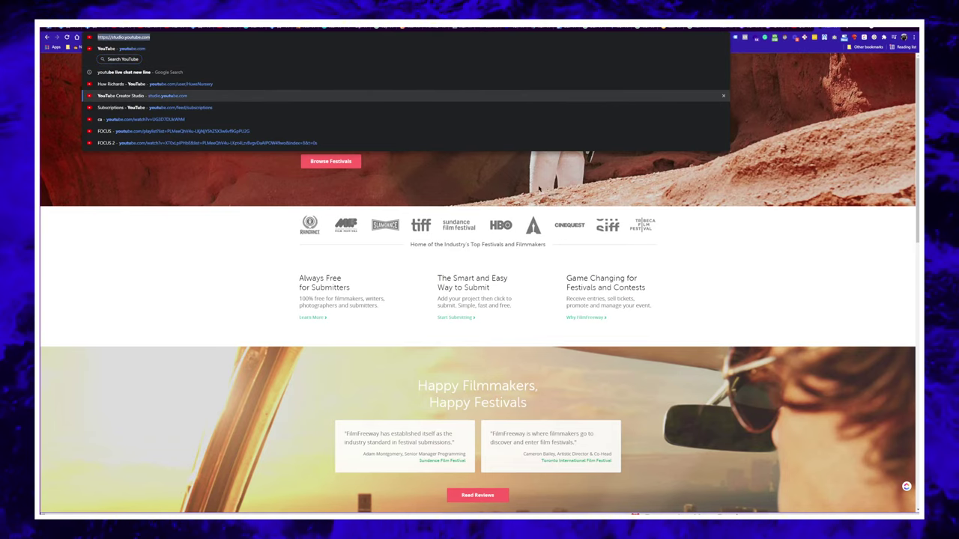
# - Switch to YouTube and search its videos for "gardening"
pyautogui.write('youtube')
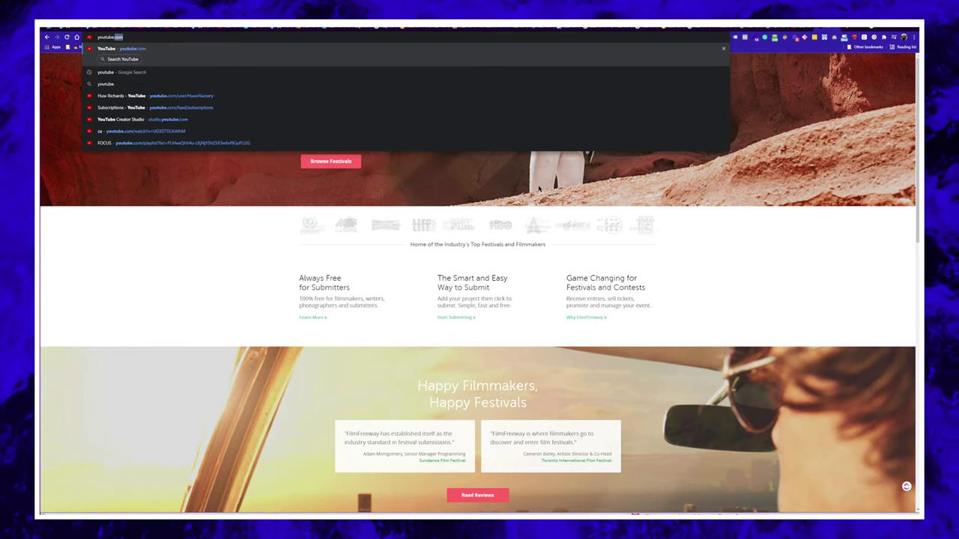
pyautogui.press('Tab')
pyautogui.write('gardening')
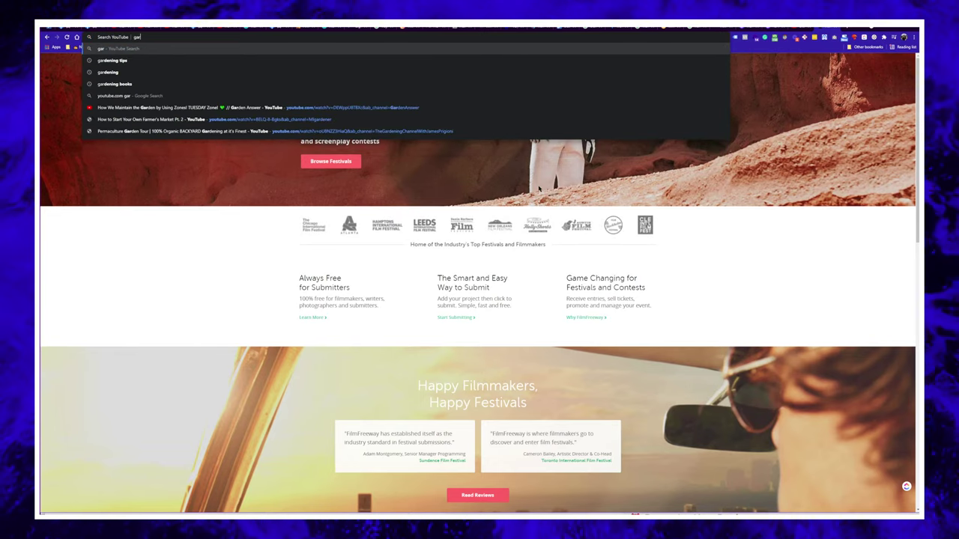
pyautogui.press('Return')
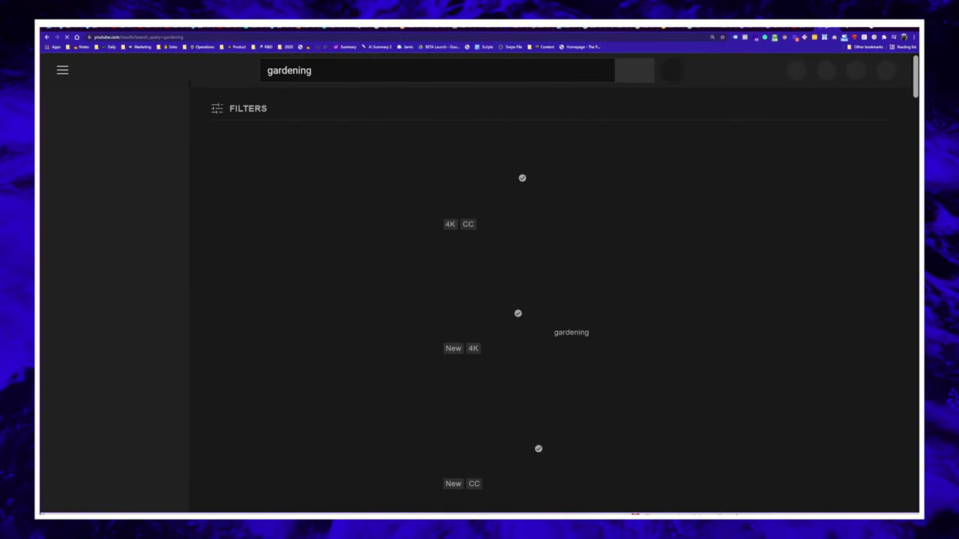
# - Examine the gardening video results for their titles, view counts and ages
pyautogui.scroll(-3, 492, 212)
pyautogui.scroll(-10, 492, 211)
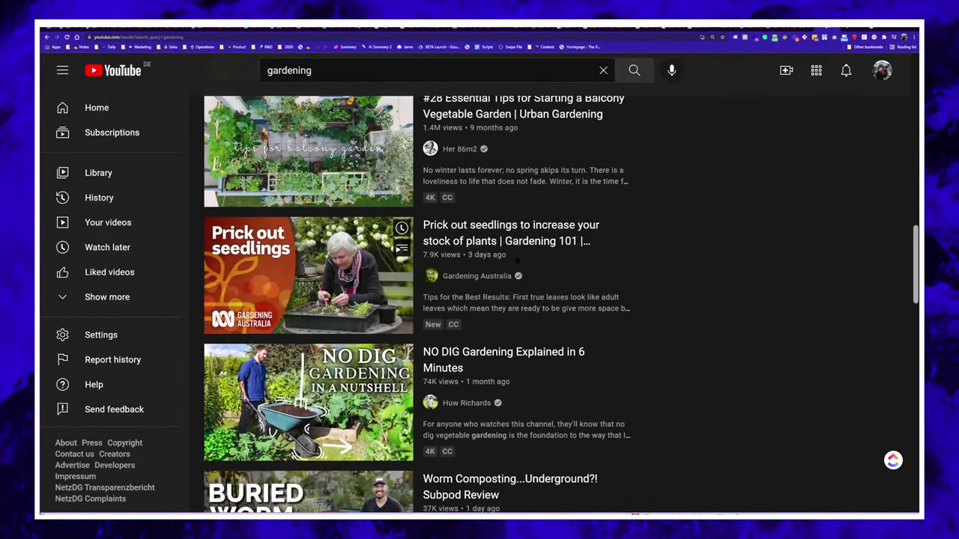
pyautogui.scroll(1, 527, 278)
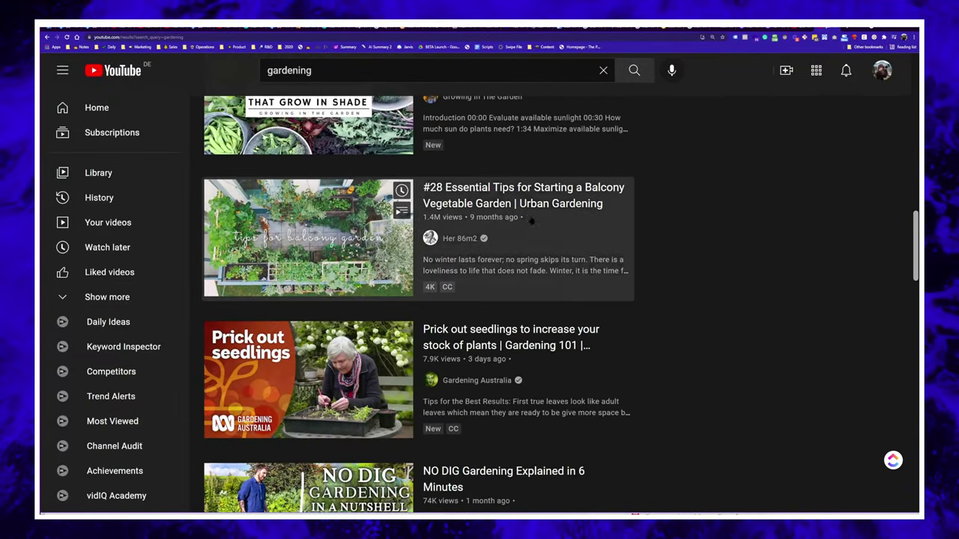
pyautogui.moveTo(466, 219)
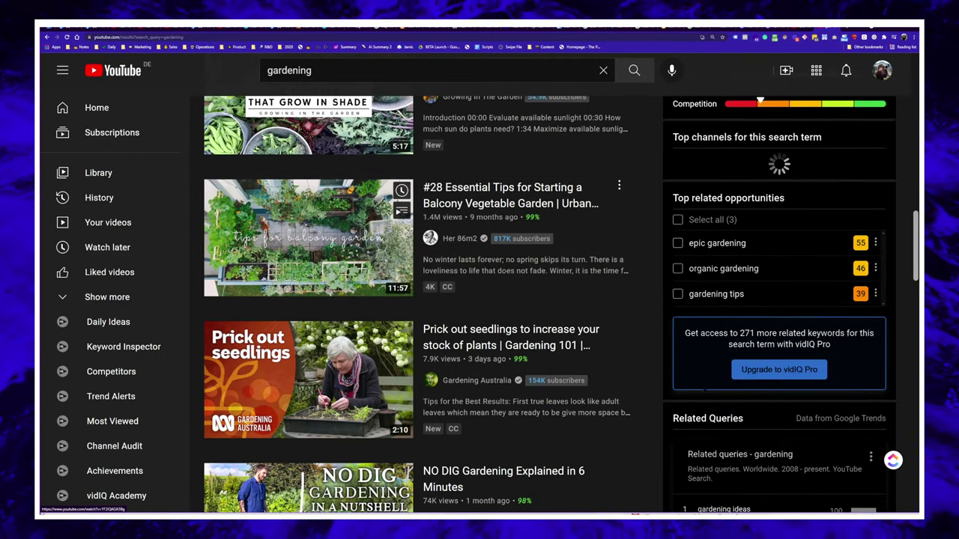
pyautogui.scroll(-3, 441, 307)
pyautogui.scroll(-4, 441, 307)
pyautogui.scroll(15, 374, 225)
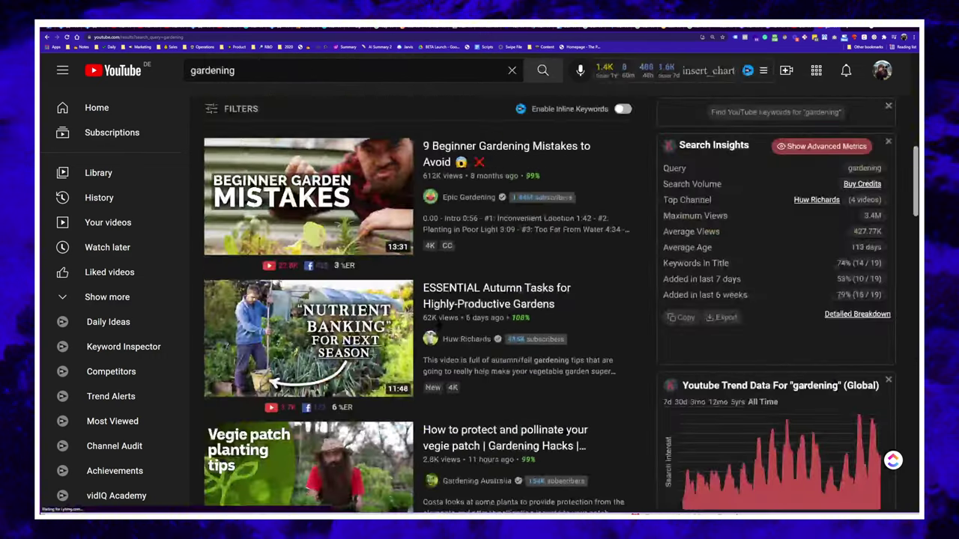
# - Bring up the search suggestions for "gardening" without running the search, and clear the query
pyautogui.doubleClick(231, 70)
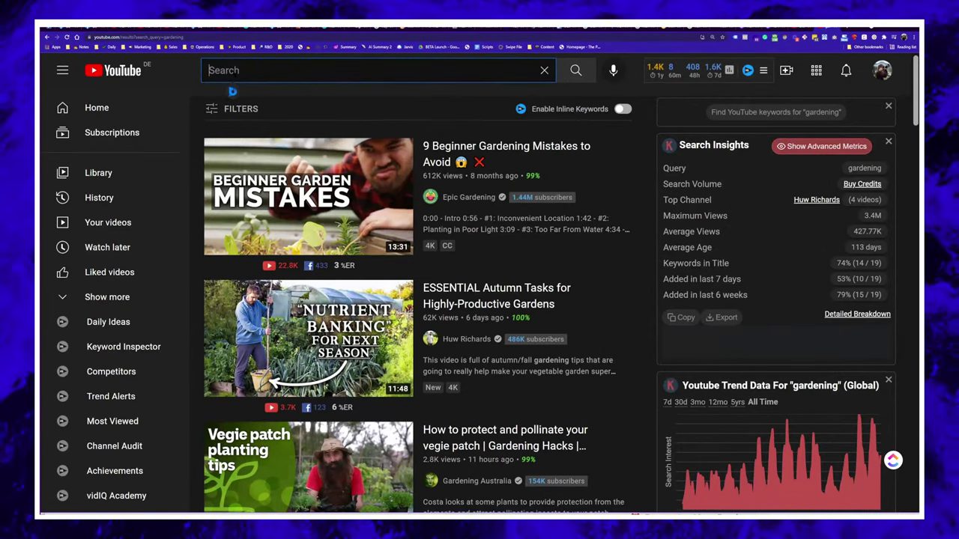
pyautogui.write('gardening')
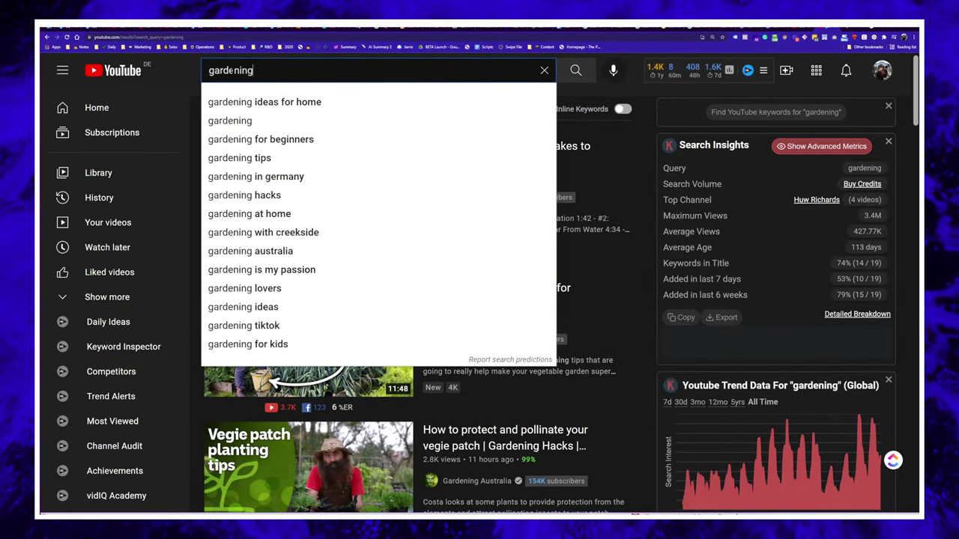
pyautogui.doubleClick(231, 71)
pyautogui.press('BackSpace')
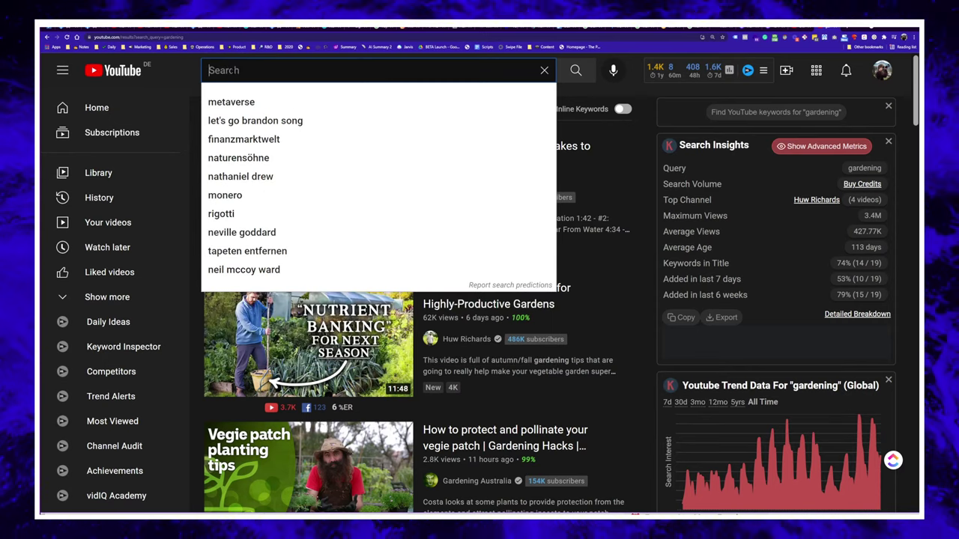
# - Bring up the search suggestions for "truck scales", go through them around "how do truck scales work", and clear the query
pyautogui.write('truck scales')
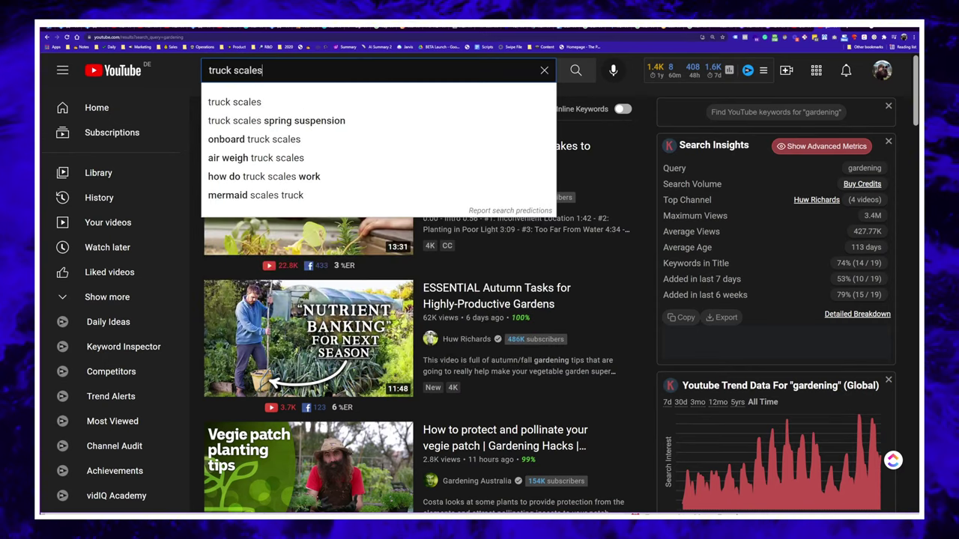
pyautogui.press('Down')
pyautogui.press('Down')
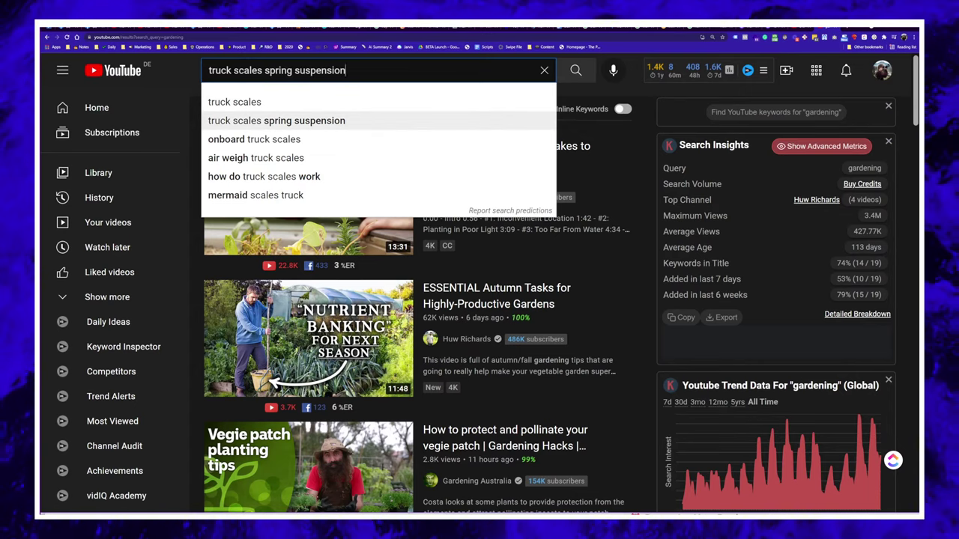
pyautogui.press('Down')
pyautogui.press('Down')
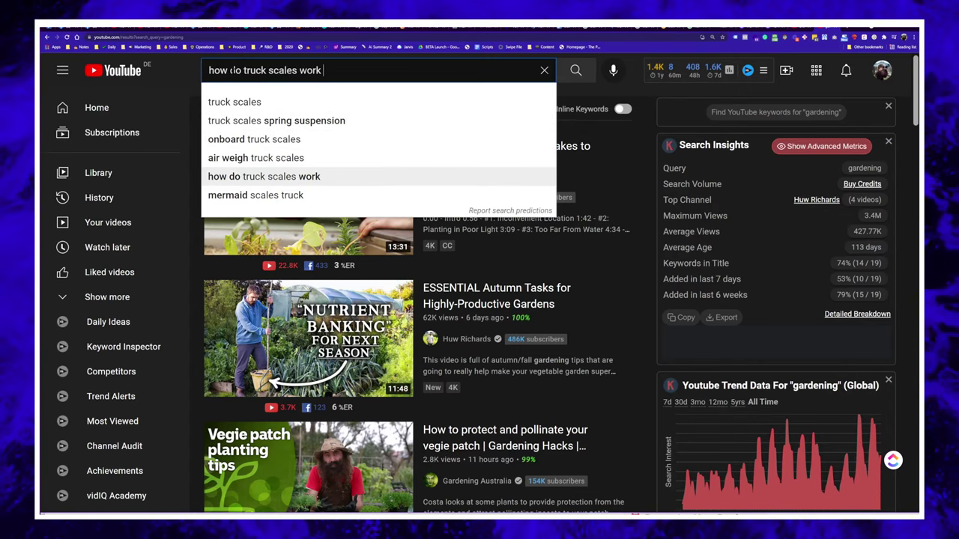
pyautogui.press('Down')
pyautogui.press('Up')
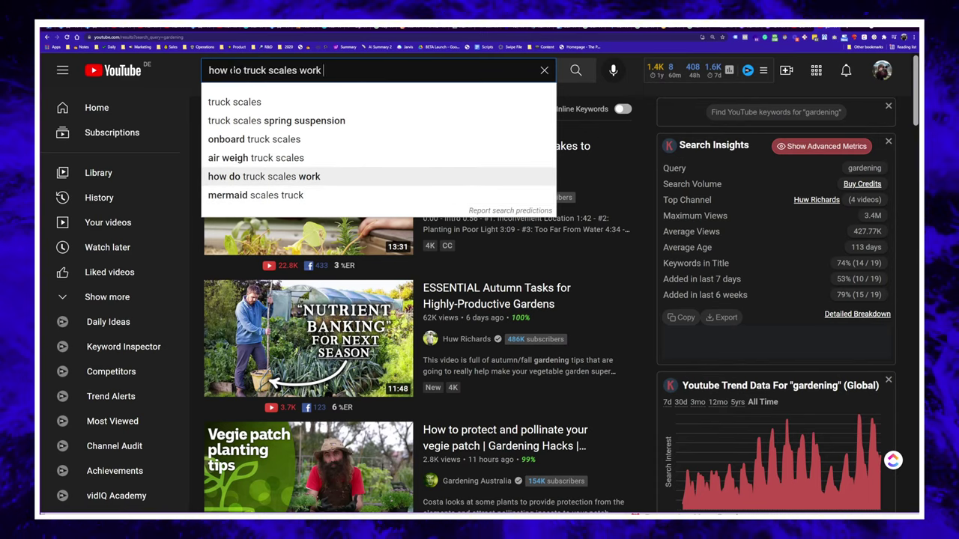
pyautogui.hotkey('ctrl', 'a')
pyautogui.press('BackSpace')
# - View the search suggestions for "truck scale" and for "*truck scale" with a leading wildcard, and clear the query
pyautogui.write('tr')
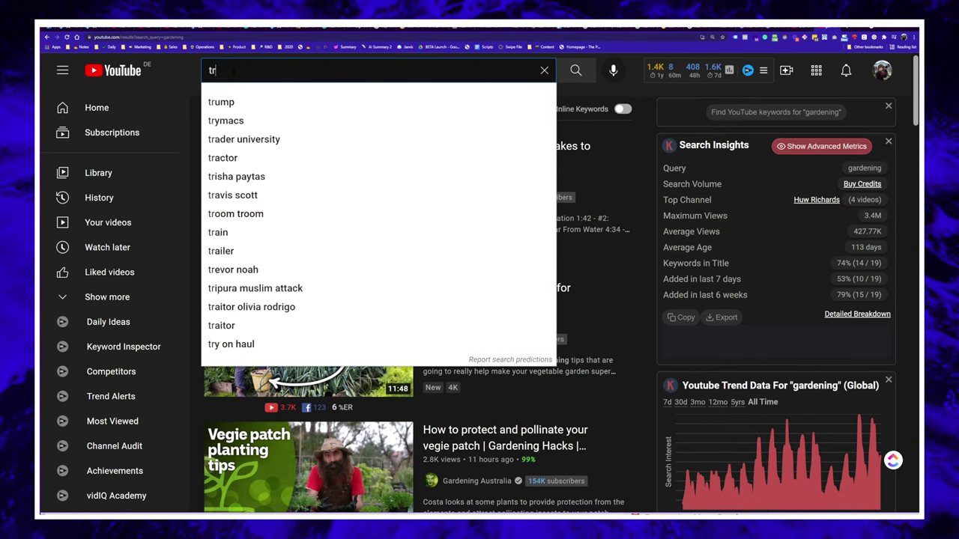
pyautogui.write('uck scale')
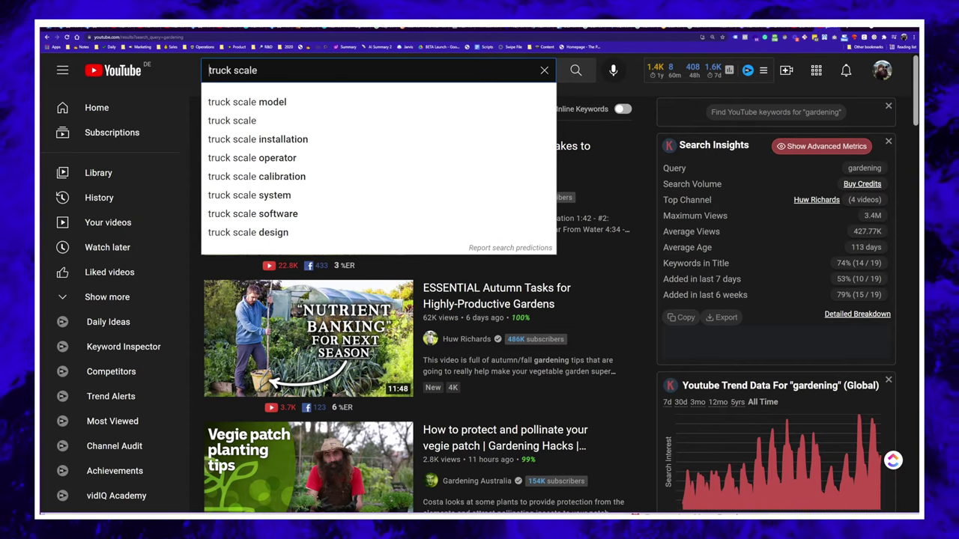
pyautogui.write('*')
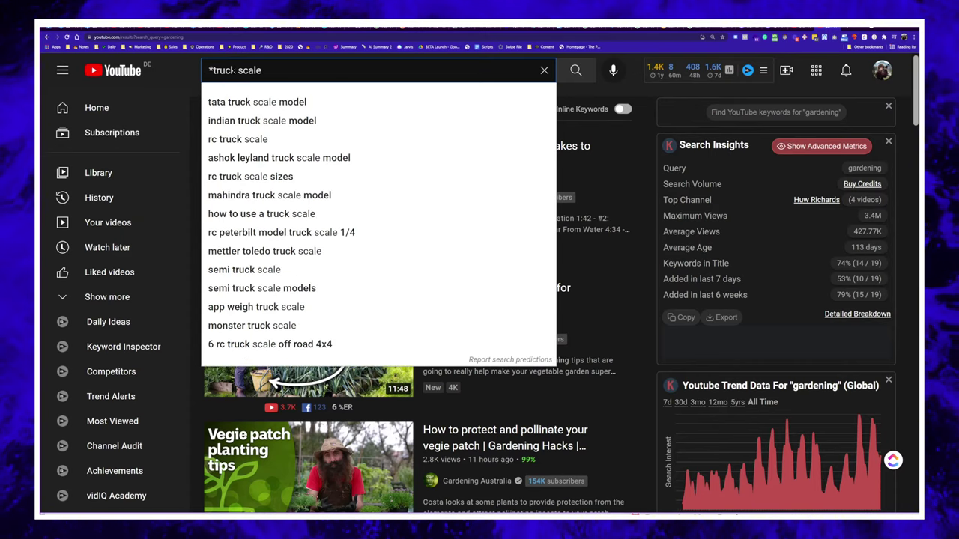
pyautogui.press('BackSpace')
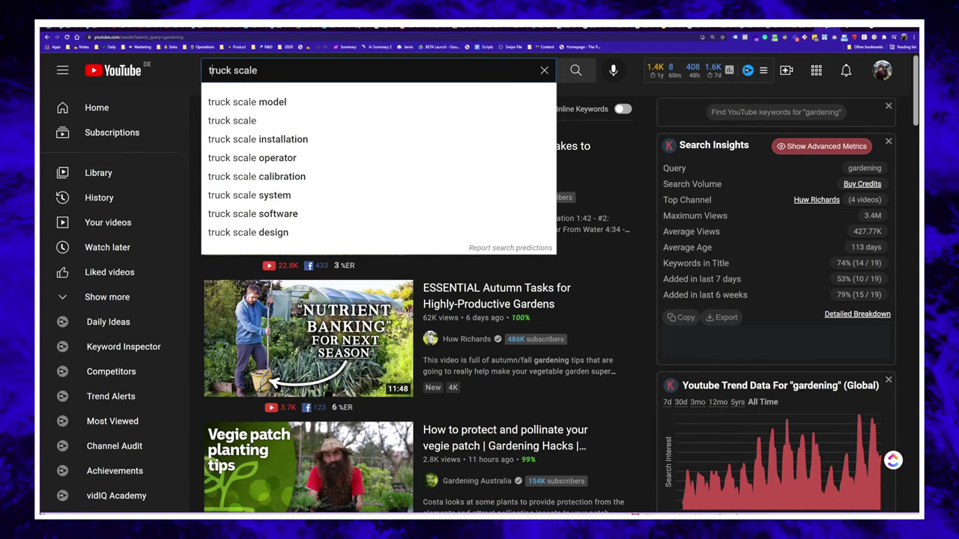
pyautogui.hotkey('ctrl', 'a')
pyautogui.press('BackSpace')
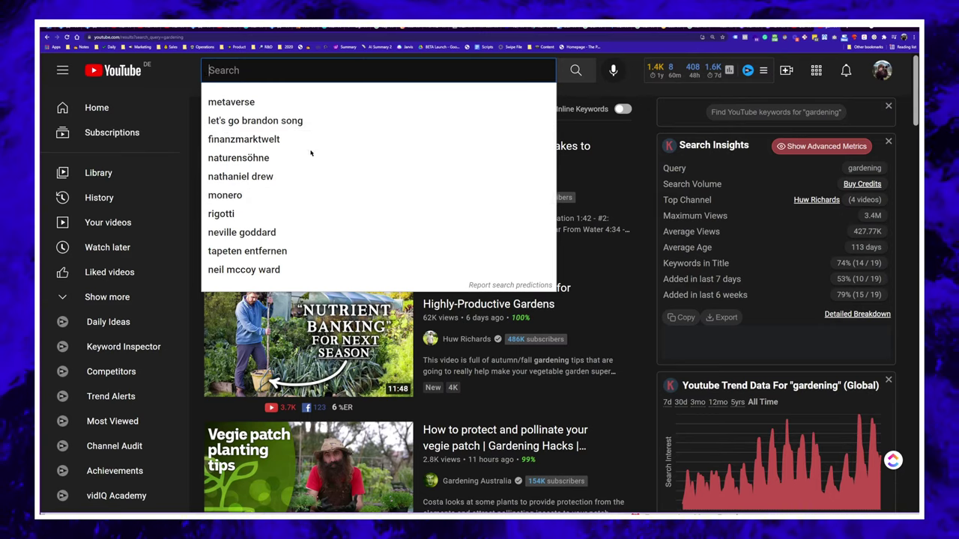
# - Return to the Content & Distribution Strategy page in Notion and look over the Content Angles list beside the content topics
pyautogui.click(638, 90)
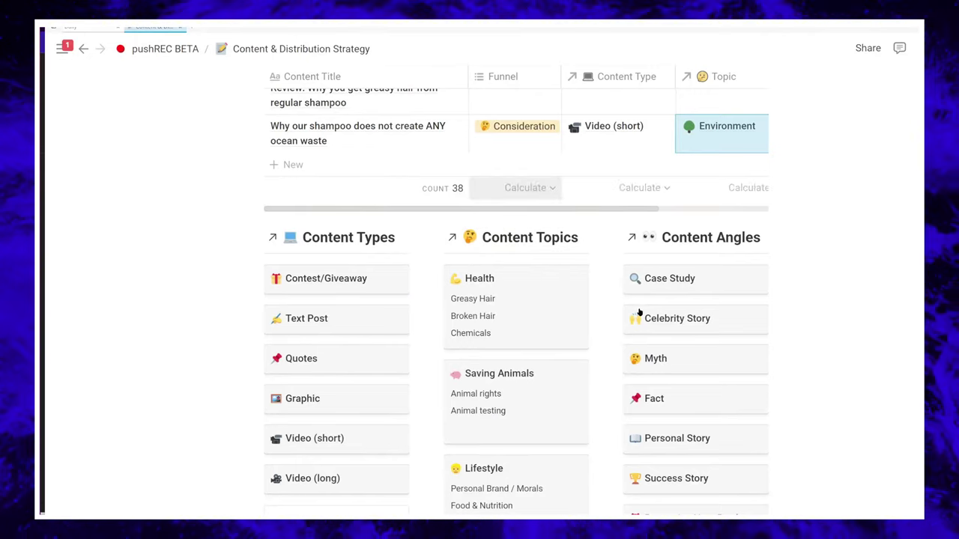
pyautogui.scroll(-3, 570, 276)
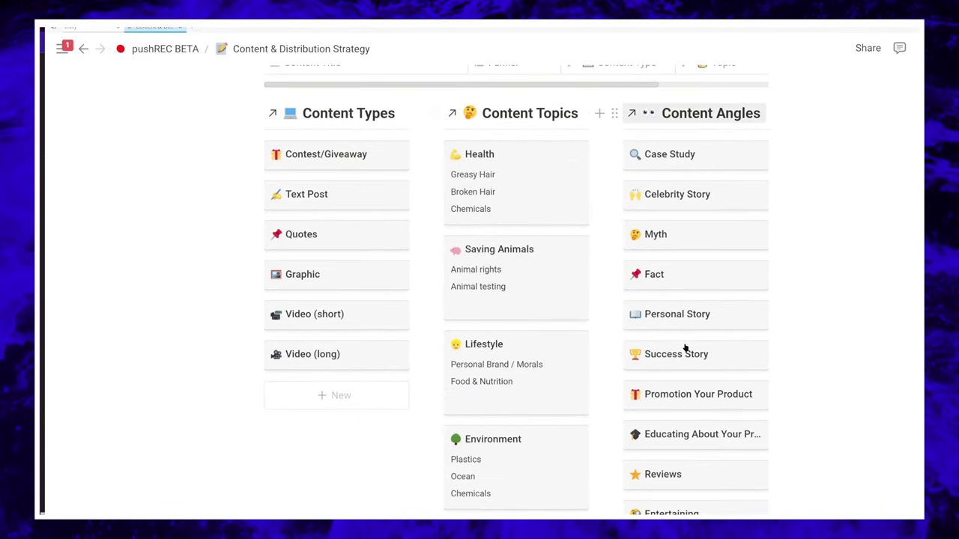
# - Look over the content types, topics and angles lists, and return to the content table above them
pyautogui.scroll(3, 661, 307)
pyautogui.scroll(-6, 475, 282)
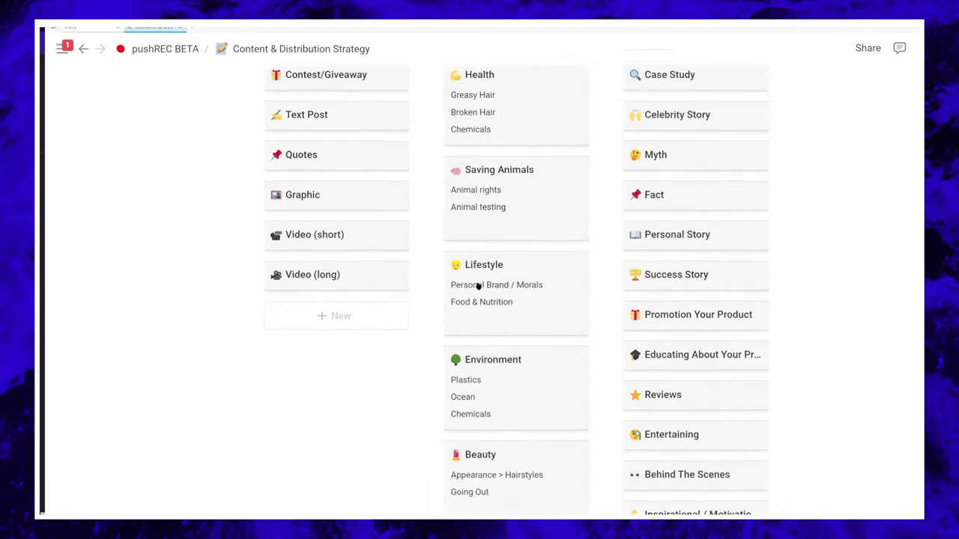
pyautogui.scroll(7, 385, 383)
pyautogui.scroll(4, 407, 362)
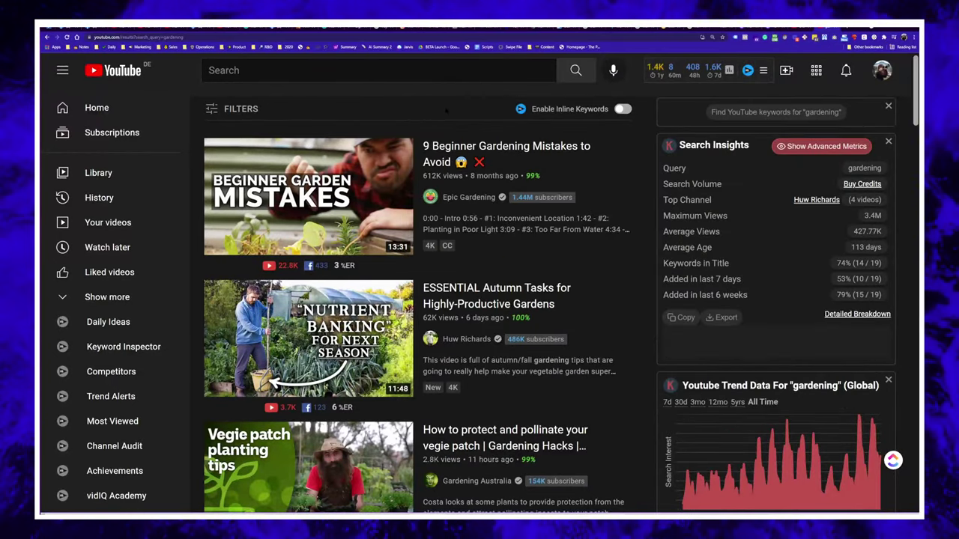
# - Switch to the browser and load the jarvis.ai website in place of the YouTube results
pyautogui.hotkey('ctrl', 'l')
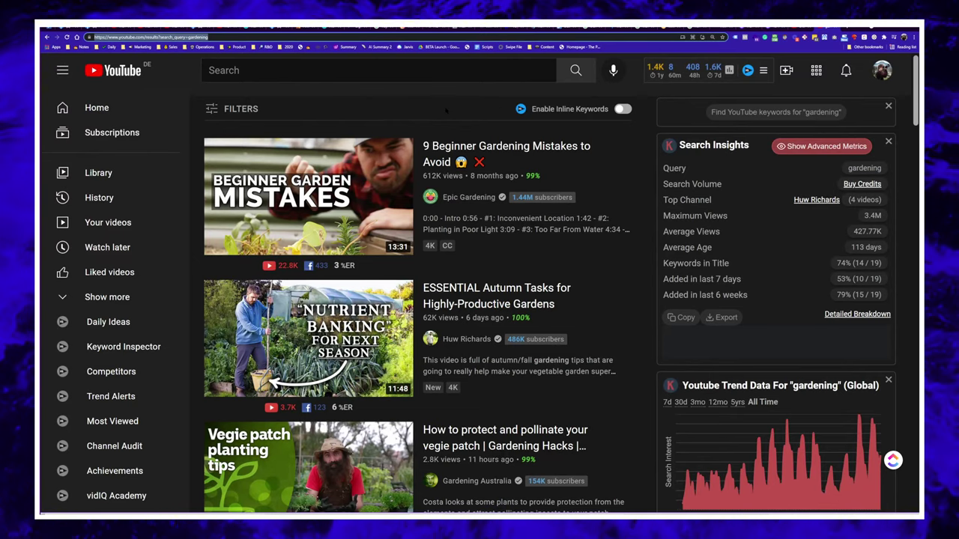
pyautogui.write('jarvis.ai')
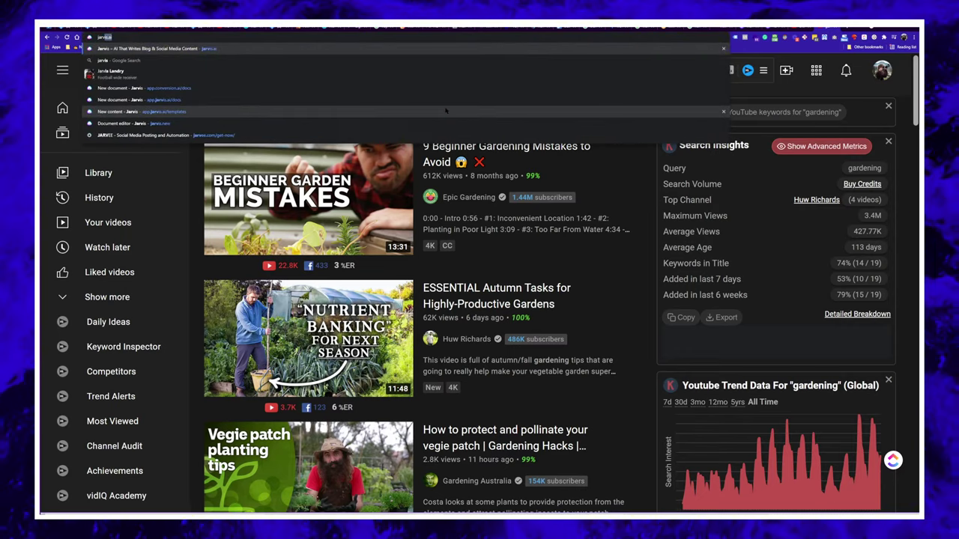
pyautogui.press('Return')
pyautogui.hotkey('alt', 'Tab')
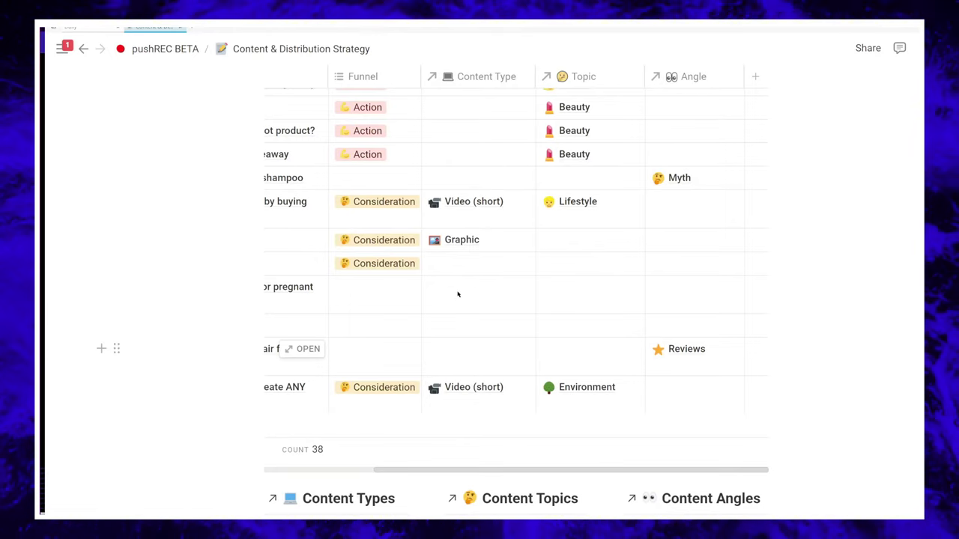
pyautogui.hotkey('alt', 'Tab')
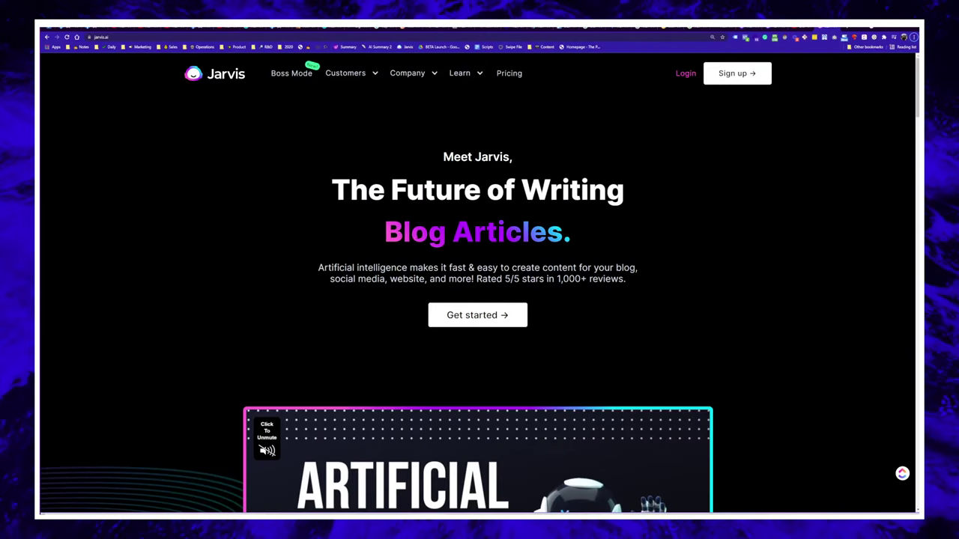
# - Look over the headline and demo video on the Jarvis homepage, and open the Templates page of the Jarvis app
pyautogui.moveTo(386, 232); pyautogui.dragTo(436, 190)
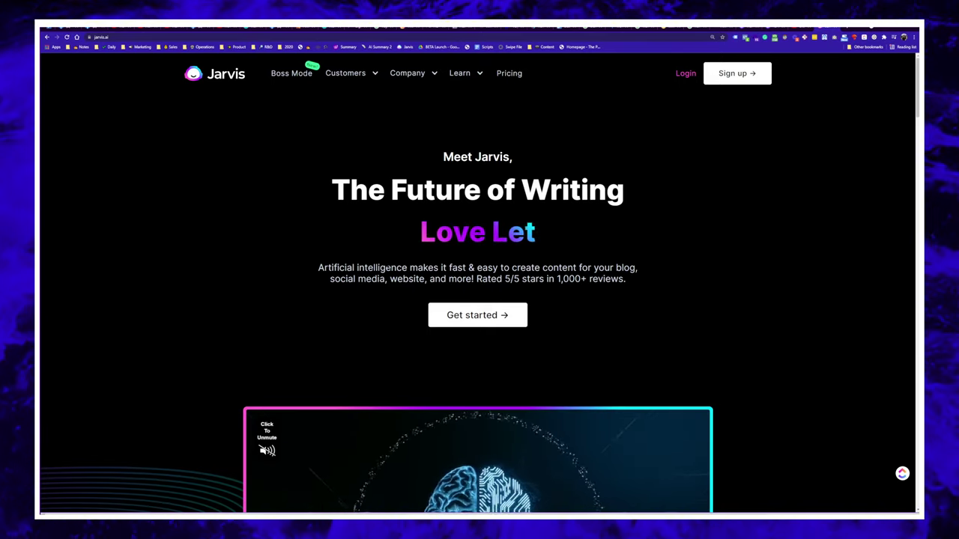
pyautogui.tripleClick(477, 189)
pyautogui.click(555, 268)
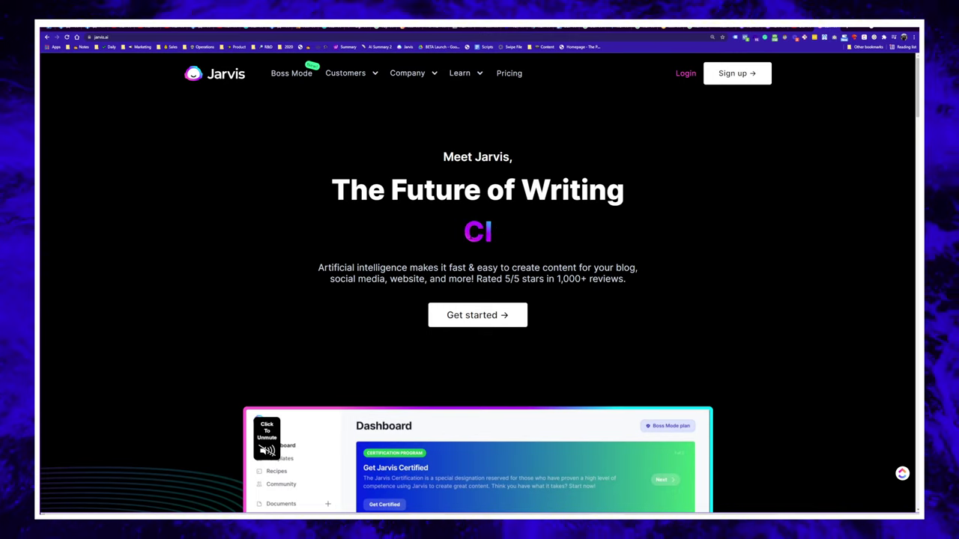
pyautogui.scroll(-3, 507, 316)
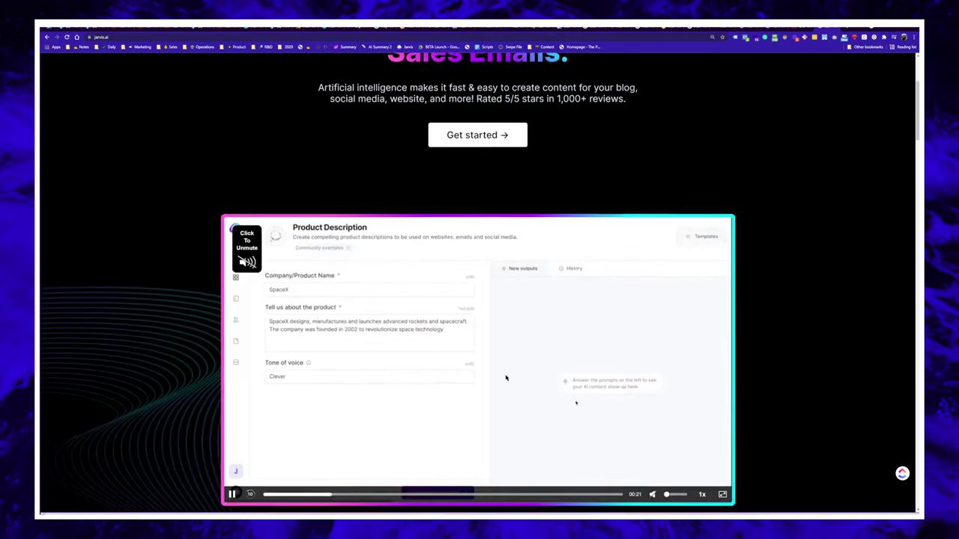
pyautogui.scroll(3, 506, 377)
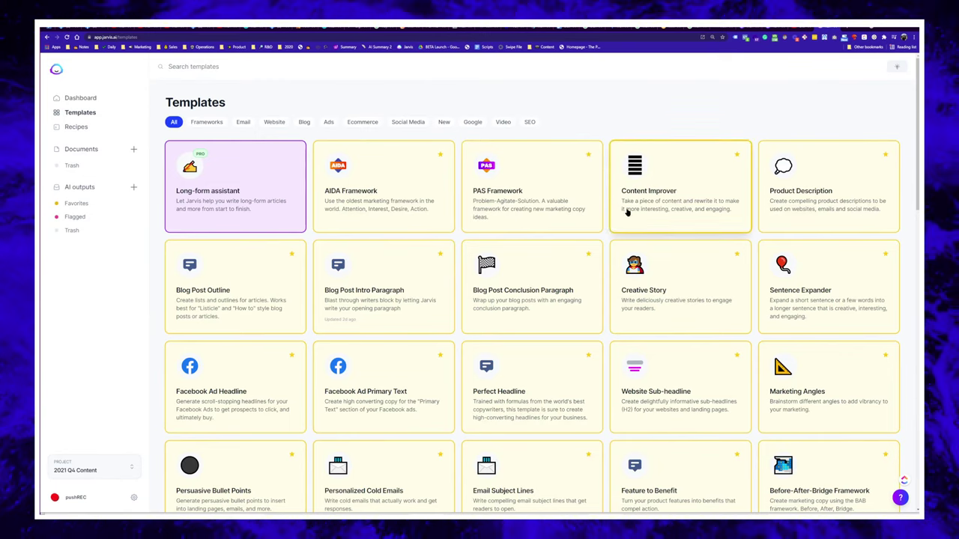
# - Switch to the 2021 Q4 Training board in Miro and add the text "pushrec.com/AI" in an empty area away from the drawing
pyautogui.hotkey('alt', 'Tab')
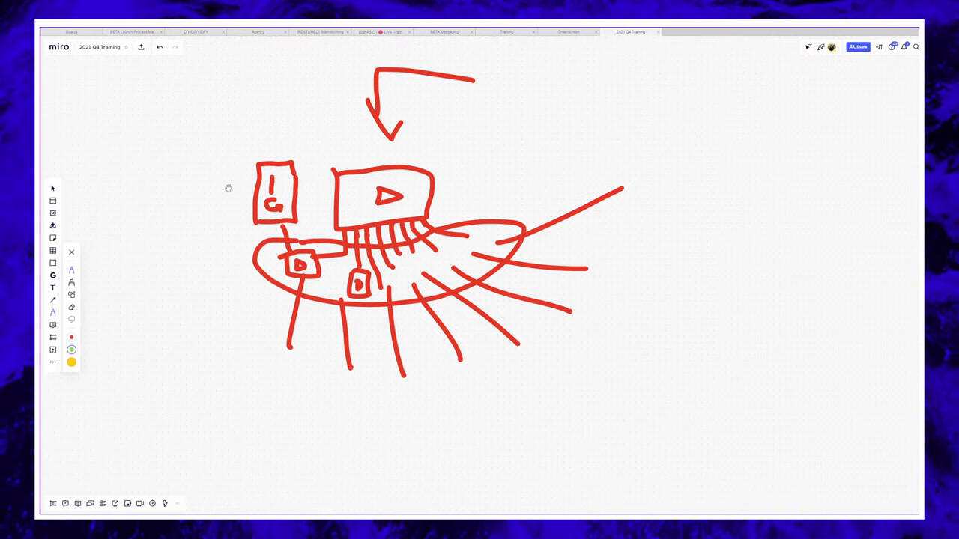
pyautogui.scroll(10, 227, 187)
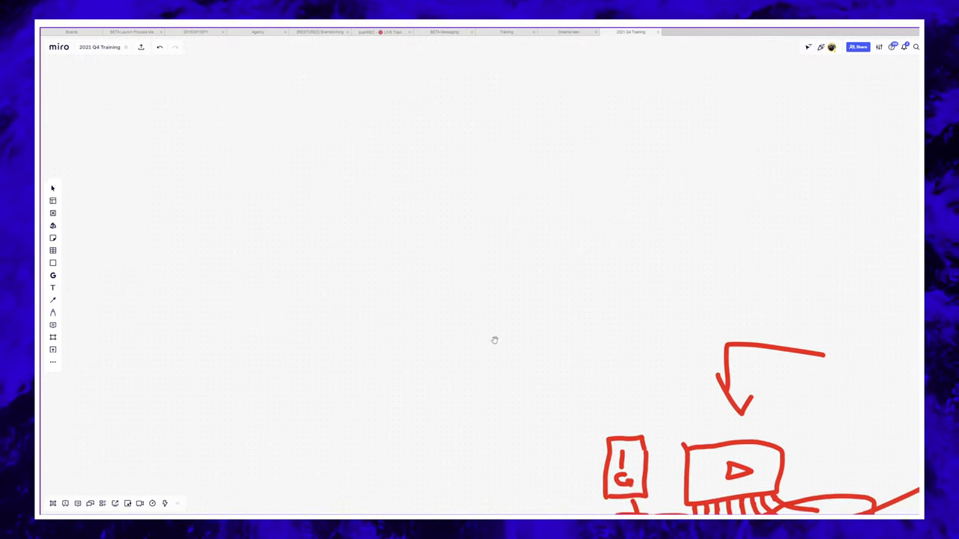
pyautogui.click(341, 271)
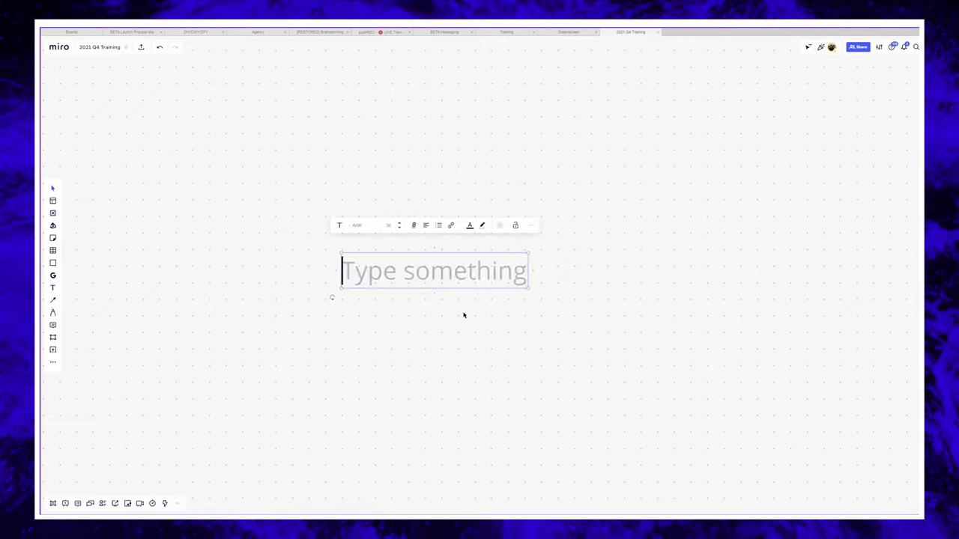
pyautogui.write('pushred')
pyautogui.write('.com/Al')
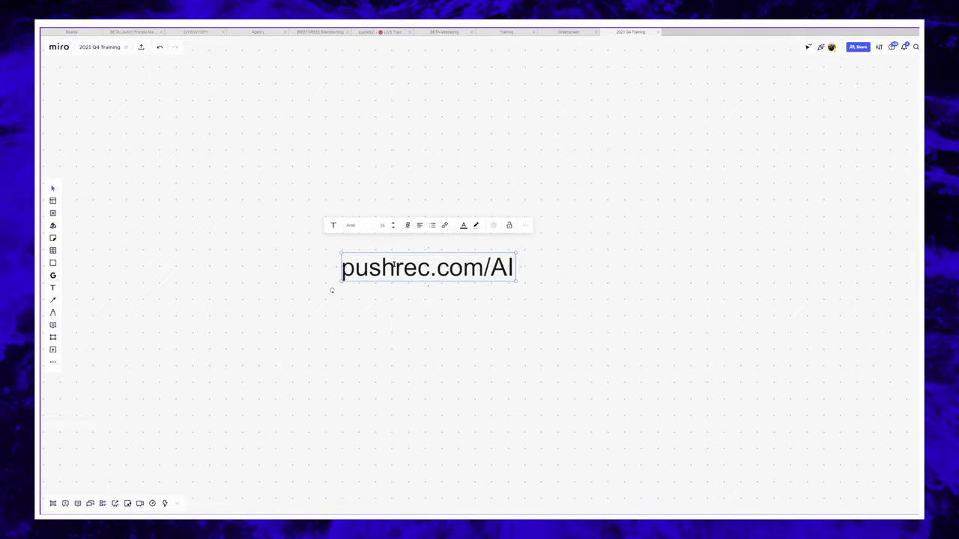
pyautogui.scroll(3, 383, 274)
pyautogui.click(442, 311)
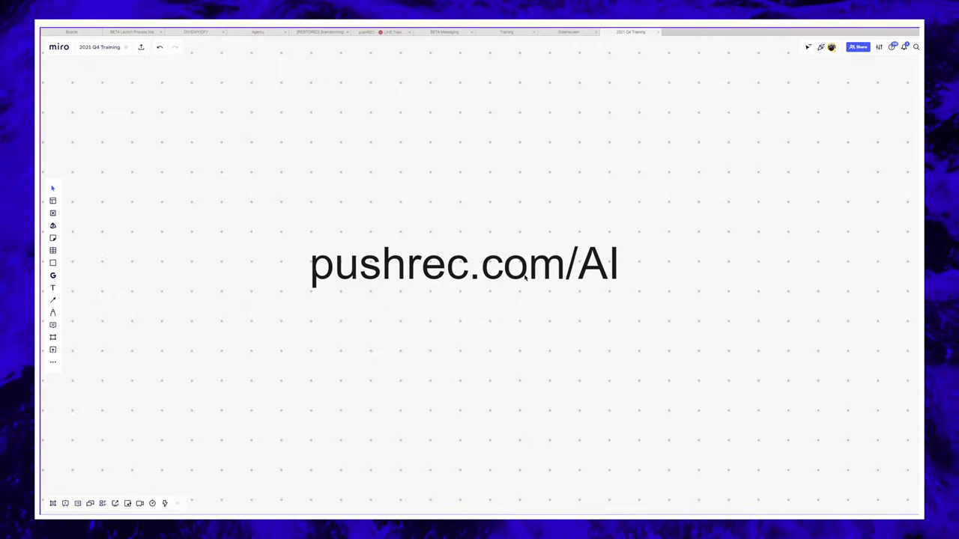
pyautogui.doubleClick(315, 283)
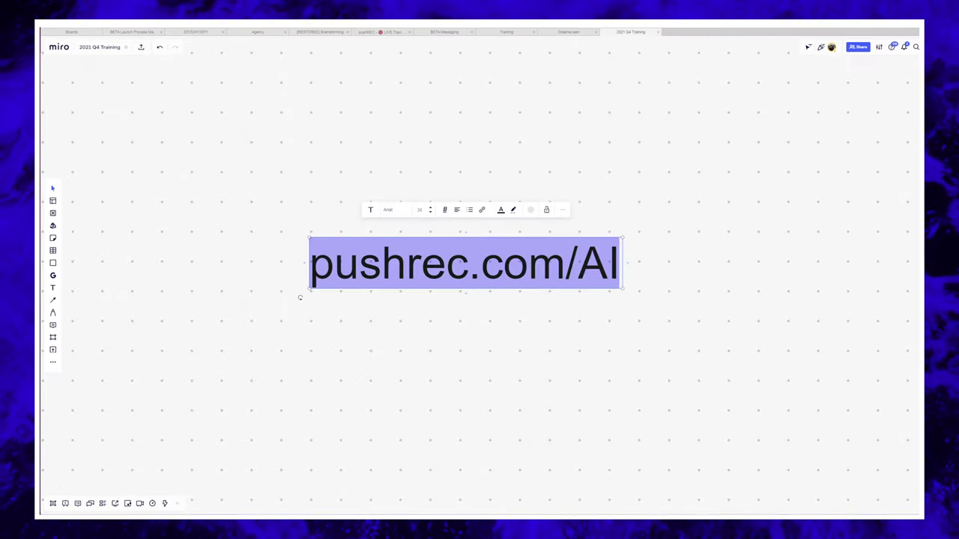
pyautogui.click(631, 252)
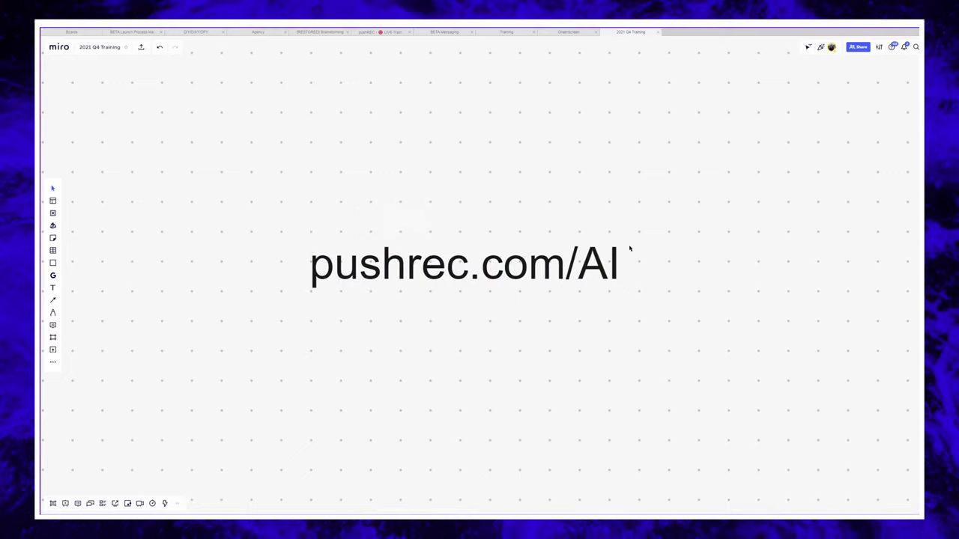
# - Switch to the Content & Distribution Strategy page in Notion and look over the titles in the content table
pyautogui.hotkey('alt', 'Tab')
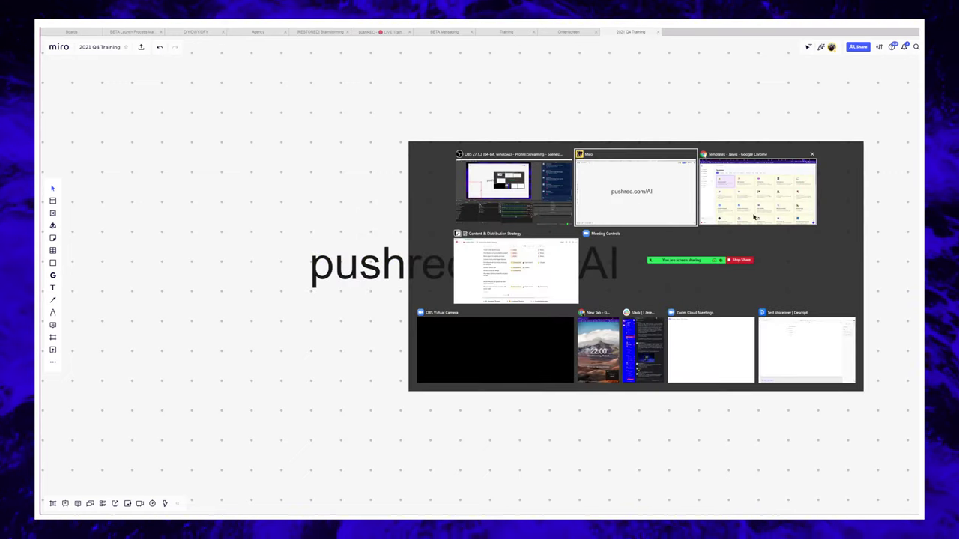
pyautogui.click(557, 253)
pyautogui.scroll(5, 494, 420)
pyautogui.scroll(2, 491, 401)
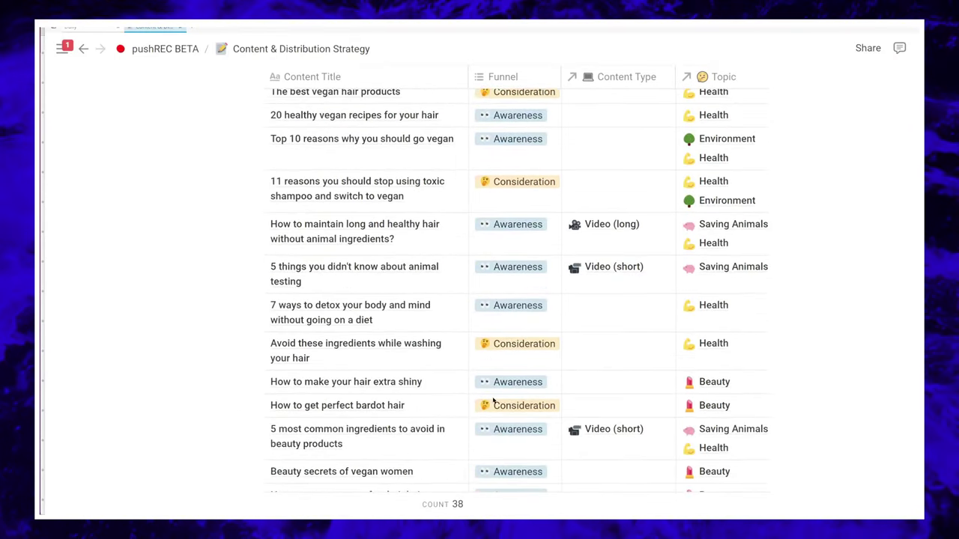
# - Return to the Jarvis templates in Chrome, browse through them, and switch the active project to "adjfbsodfsdnfosdhvpdnafivef"
pyautogui.hotkey('alt', 'Tab')
pyautogui.click(664, 318)
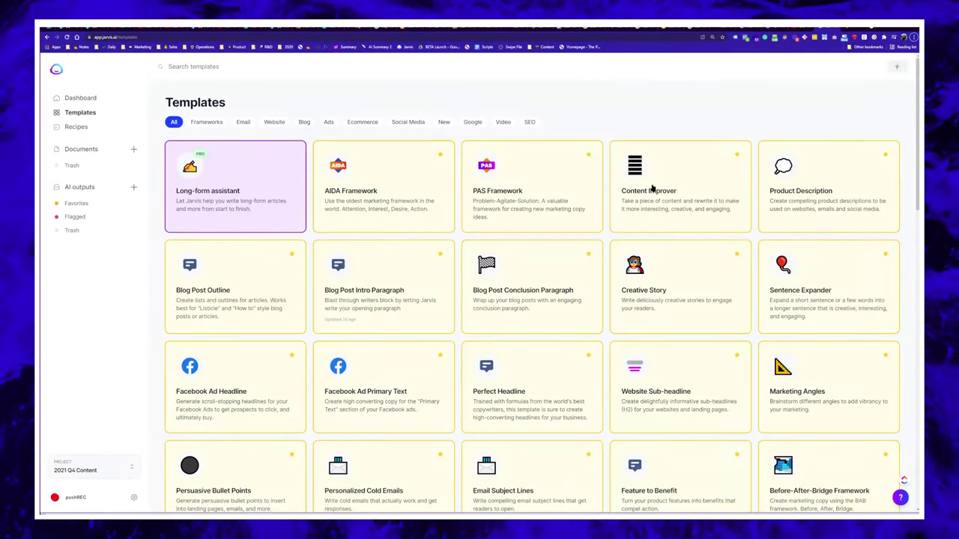
pyautogui.scroll(-1, 241, 236)
pyautogui.scroll(-6, 241, 236)
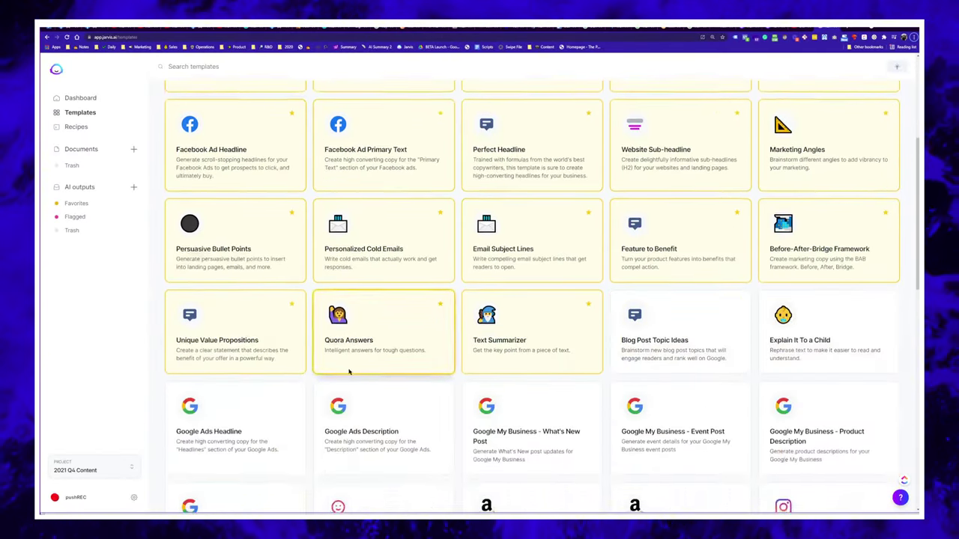
pyautogui.click(119, 468)
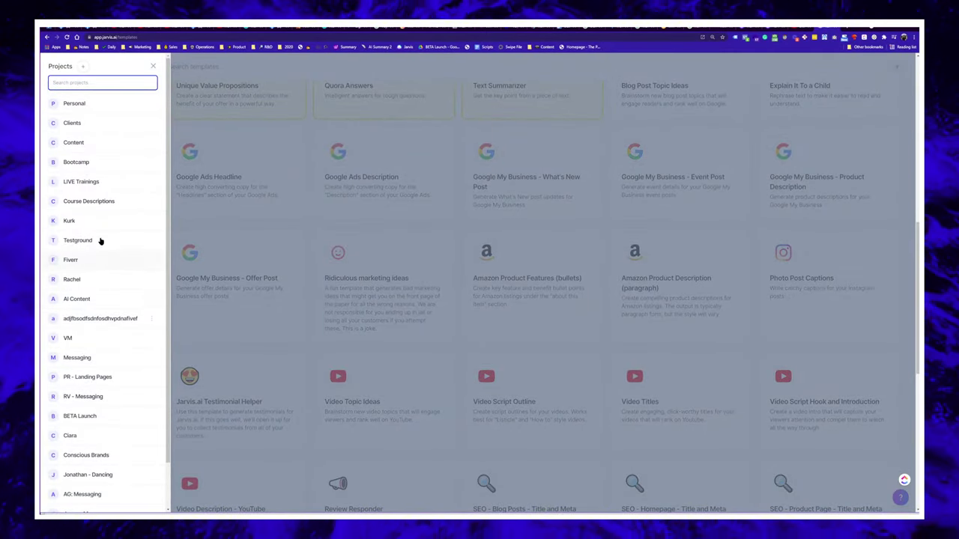
pyautogui.click(110, 324)
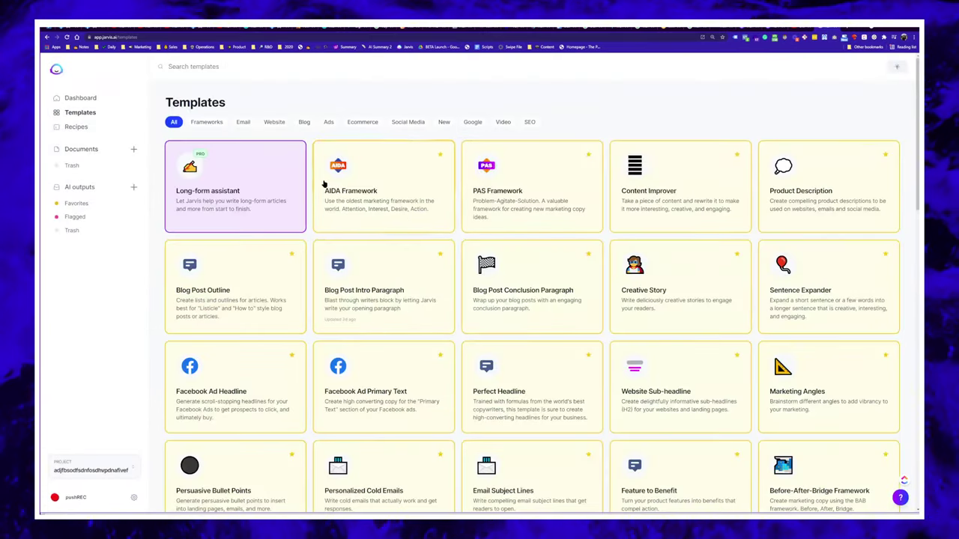
# - Search the templates for "blog" and open the Blog Post Topic Ideas template
pyautogui.click(305, 63)
pyautogui.write('blog')
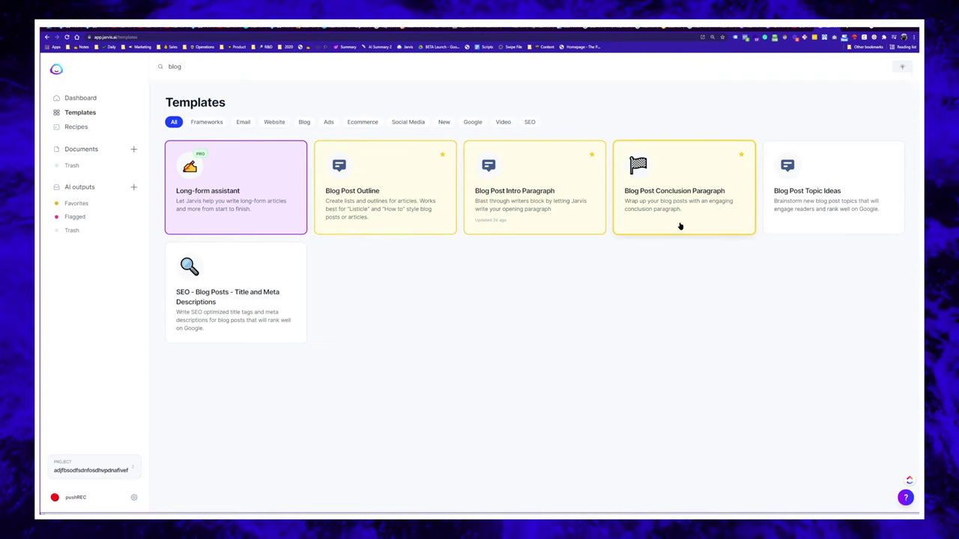
pyautogui.click(805, 208)
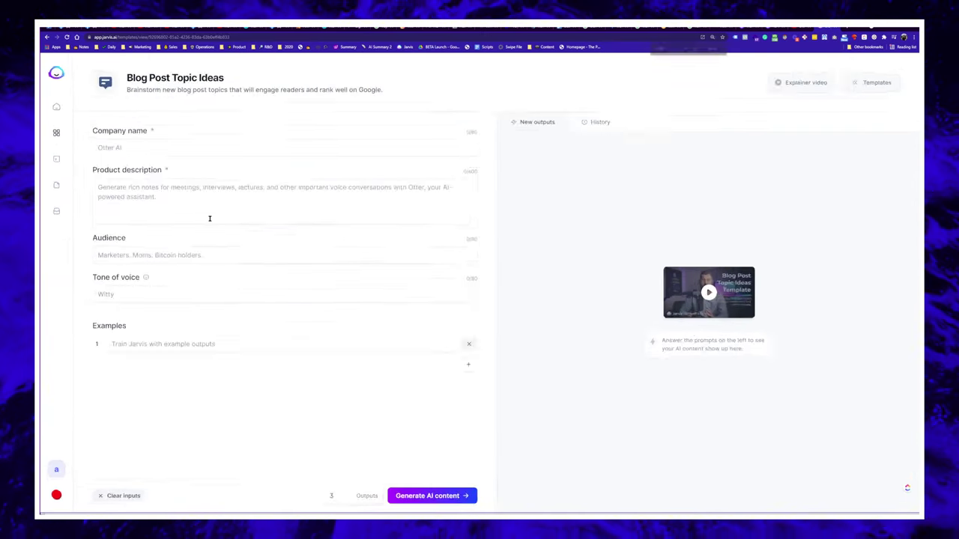
# - Enlarge the page and enter "Vegan Shampoo" as the company name
pyautogui.click(395, 210)
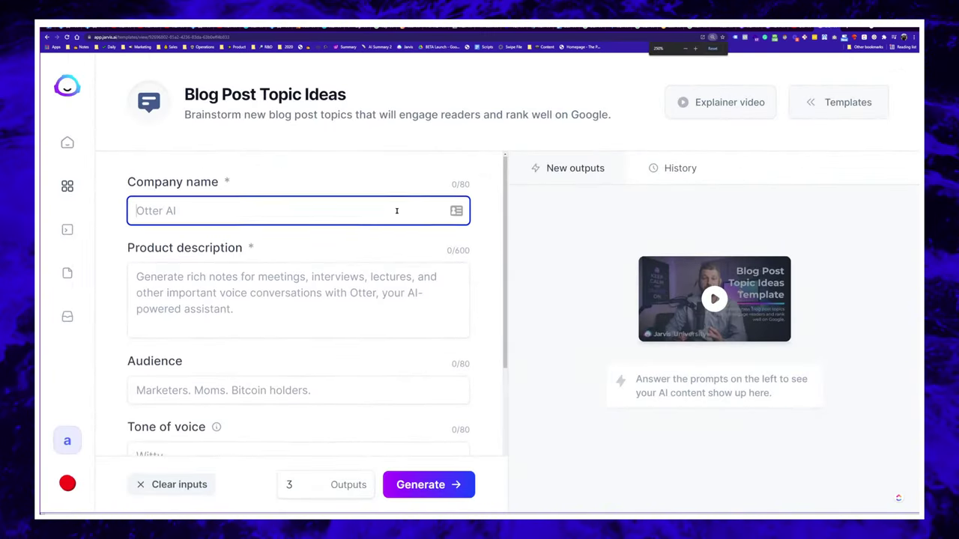
pyautogui.scroll(-1, 396, 211)
pyautogui.write('Veg')
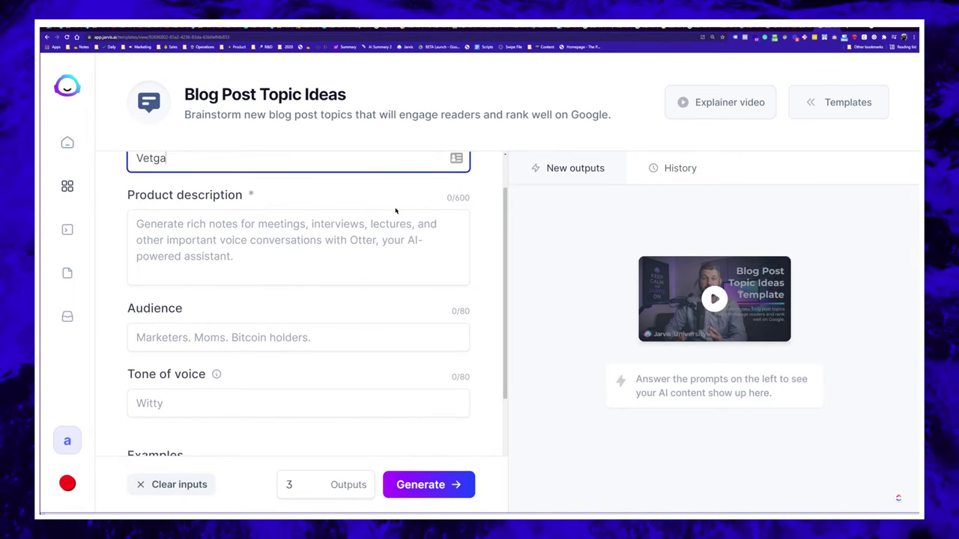
pyautogui.write('an Shampo')
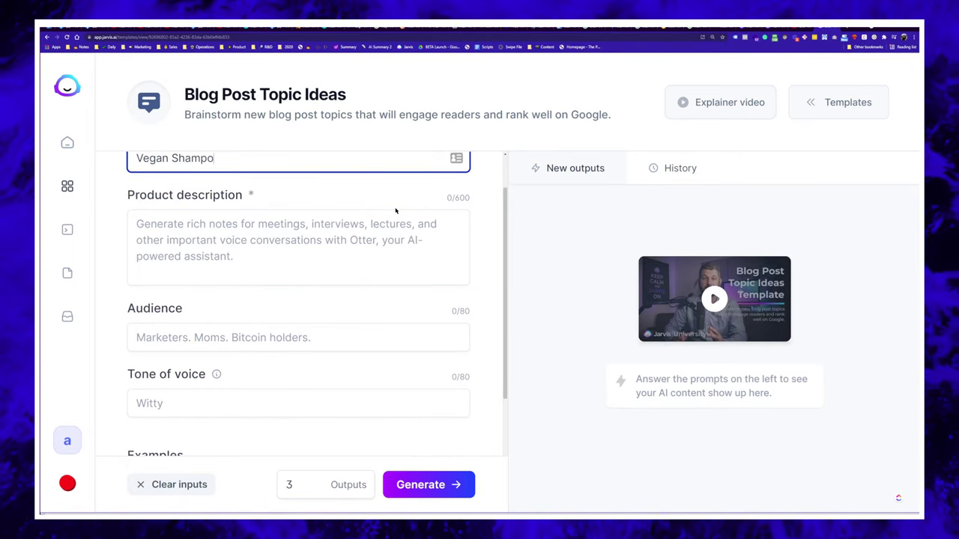
pyautogui.write('o')
pyautogui.scroll(1, 396, 211)
# - Enter "Vegan shampoo with no plastics or harmful chemicals." as the product description and select the whole text
pyautogui.click(355, 330)
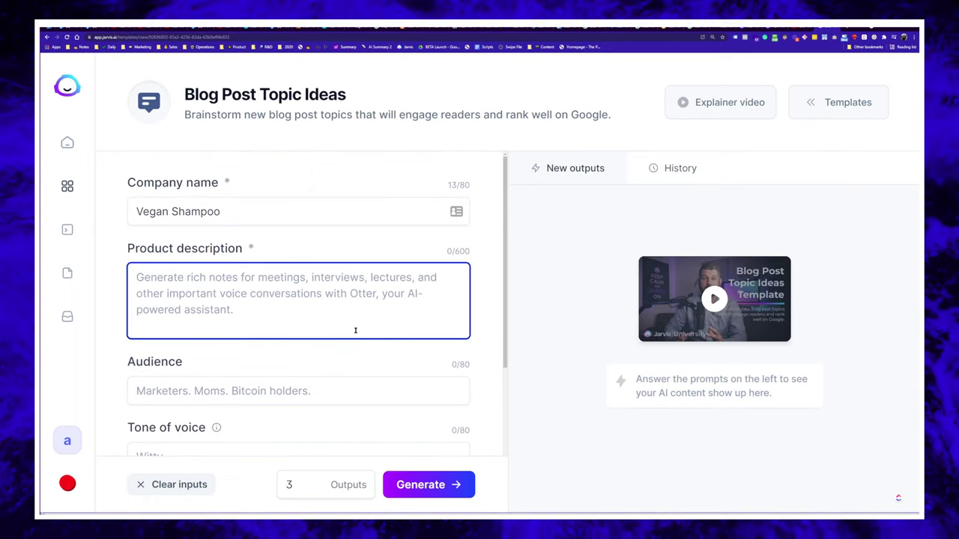
pyautogui.write('P')
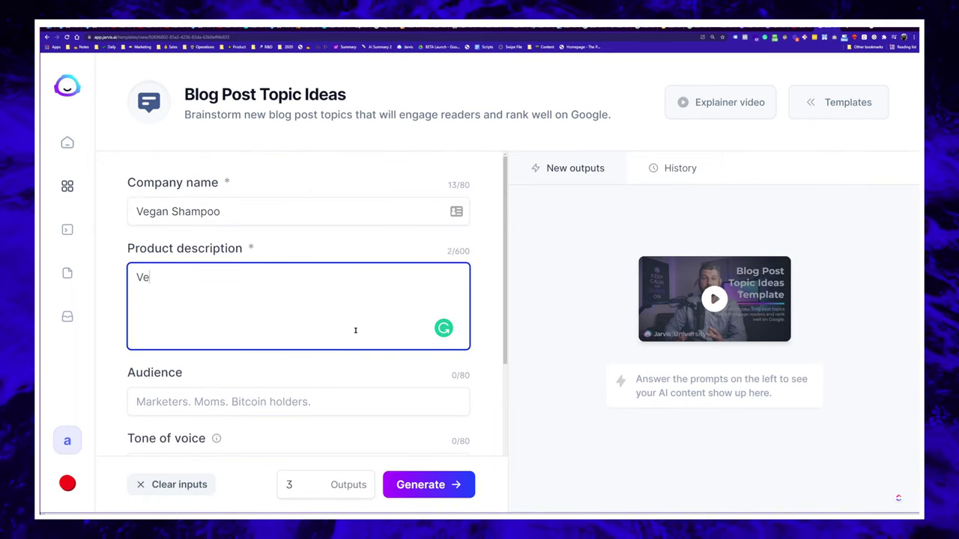
pyautogui.write('egan shampoo with')
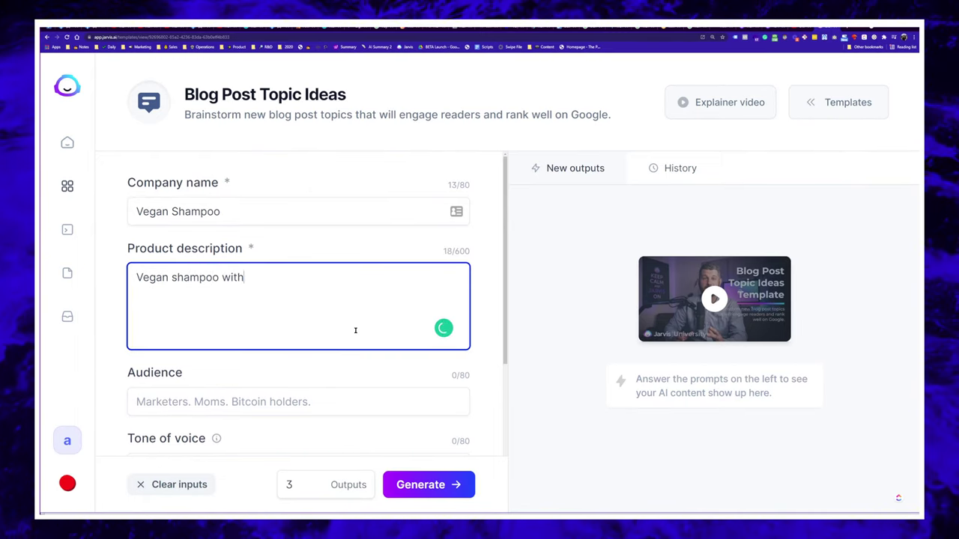
pyautogui.write(' no plas')
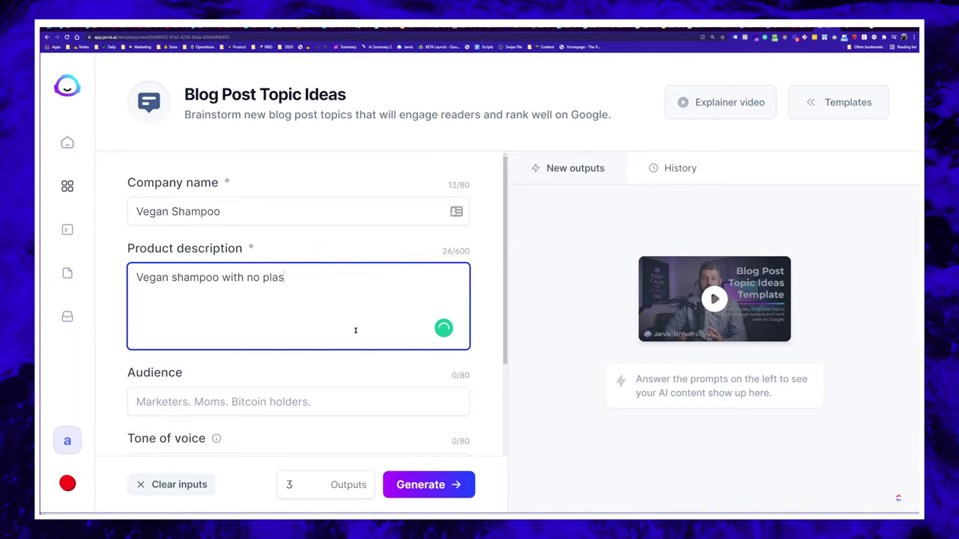
pyautogui.write('tics or harm')
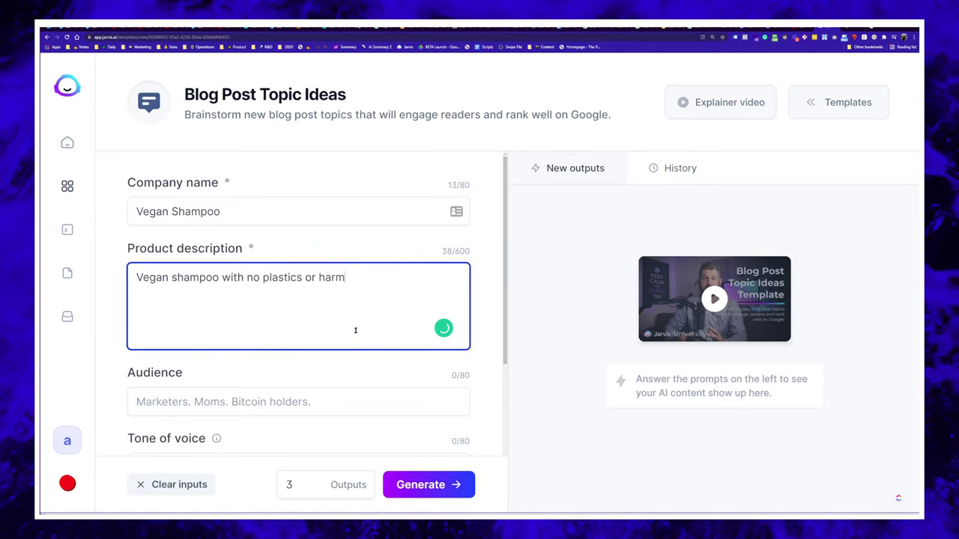
pyautogui.write('ful chemif')
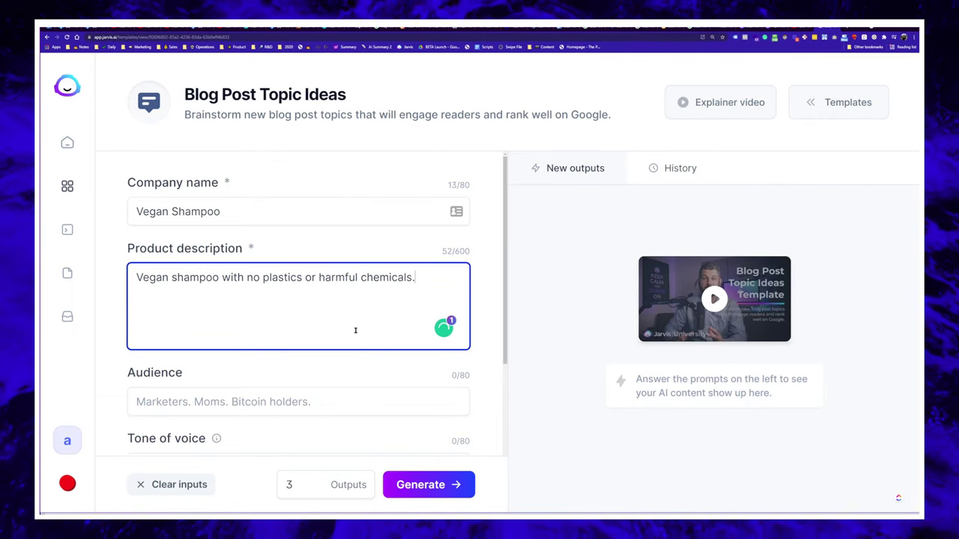
pyautogui.hotkey('ctrl', 'a')
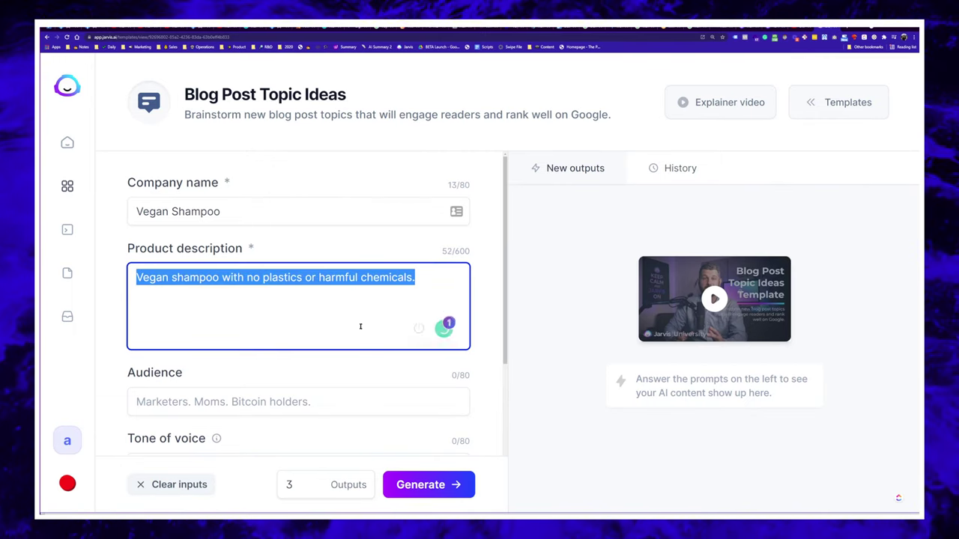
# - Check the Content & Distribution Strategy table in Notion and enter "Climate & Animal Rights Activist" as the audience in Jarvis
pyautogui.click(208, 279)
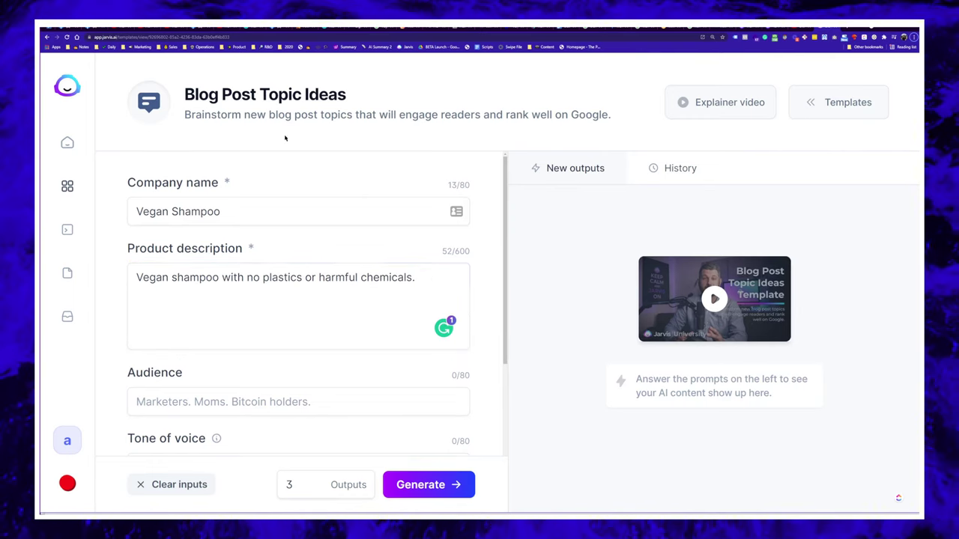
pyautogui.hotkey('alt', 'Tab')
pyautogui.scroll(10, 434, 314)
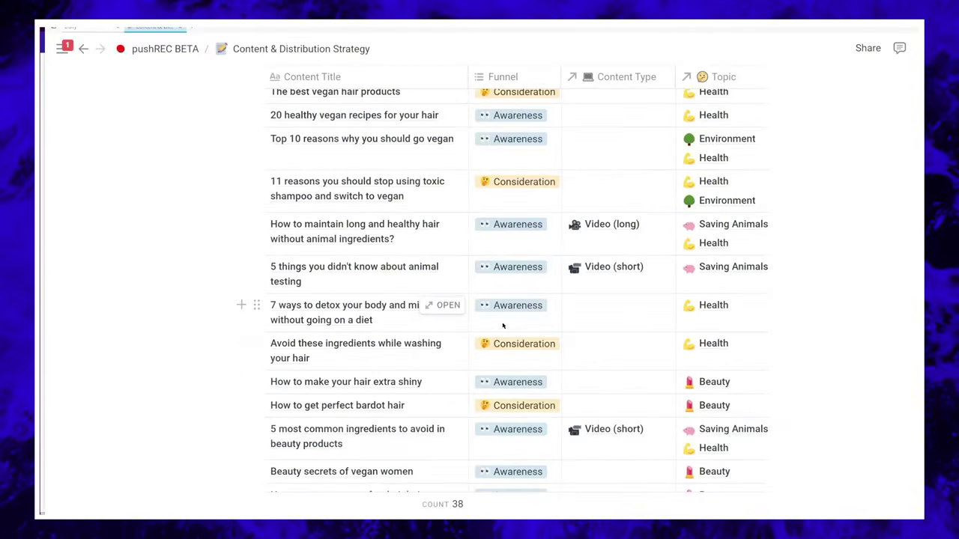
pyautogui.hotkey('alt', 'Tab')
pyautogui.press('Tab')
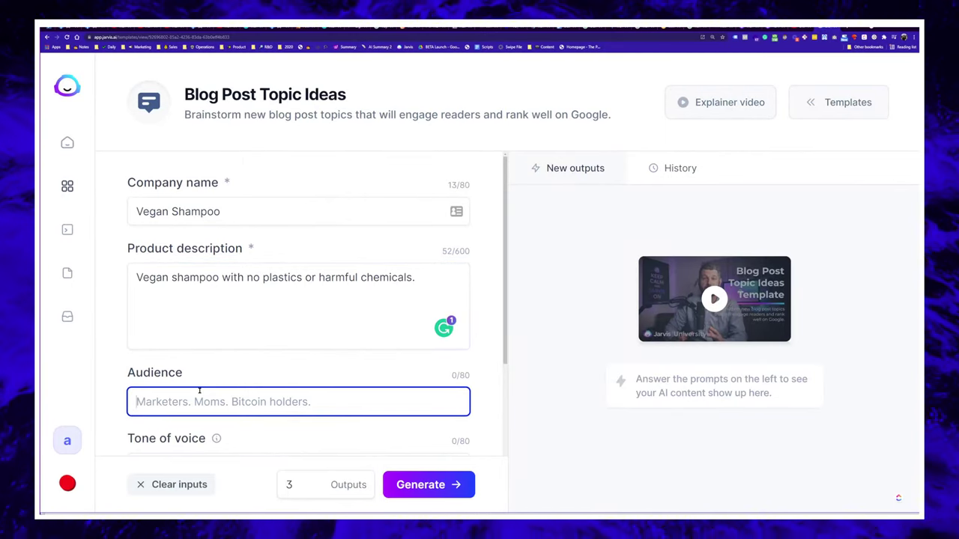
pyautogui.write('C')
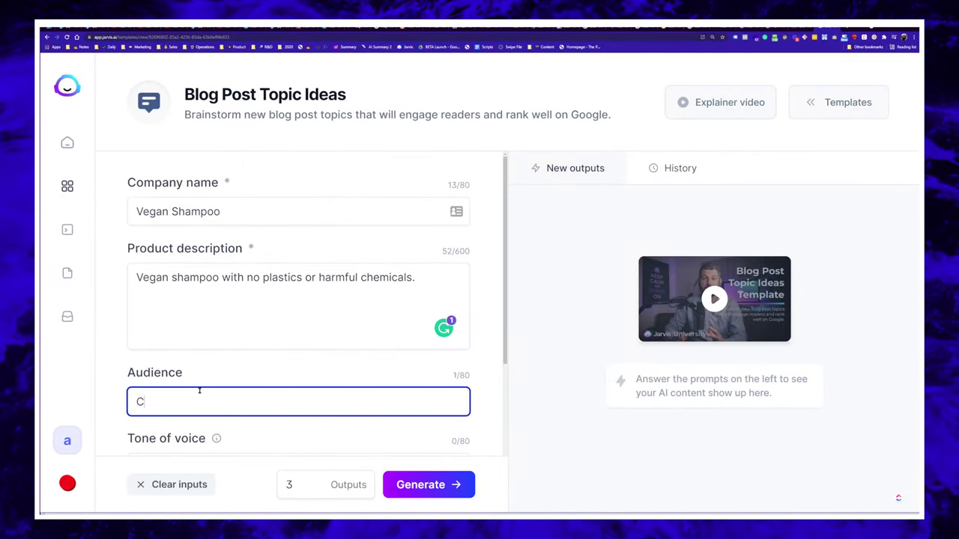
pyautogui.write('limate & ')
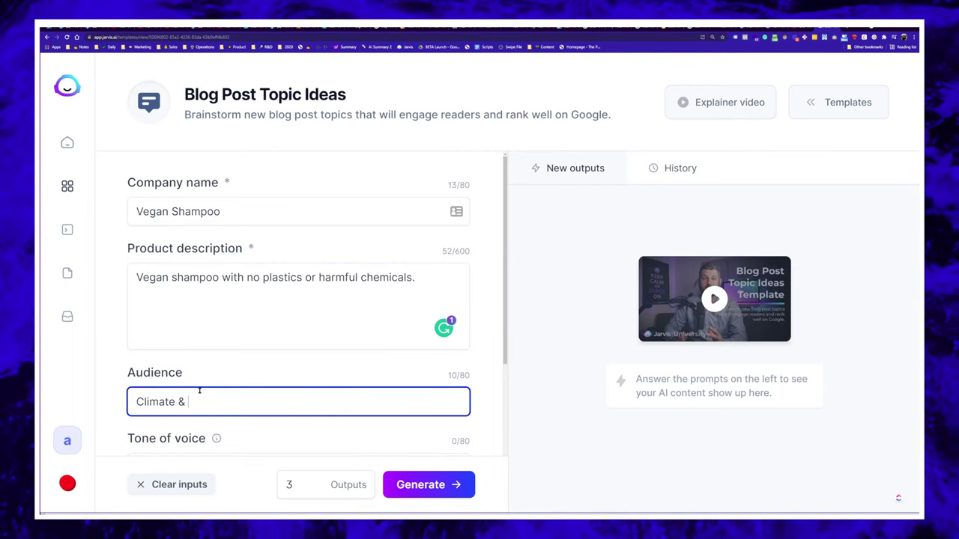
pyautogui.write('Animal R')
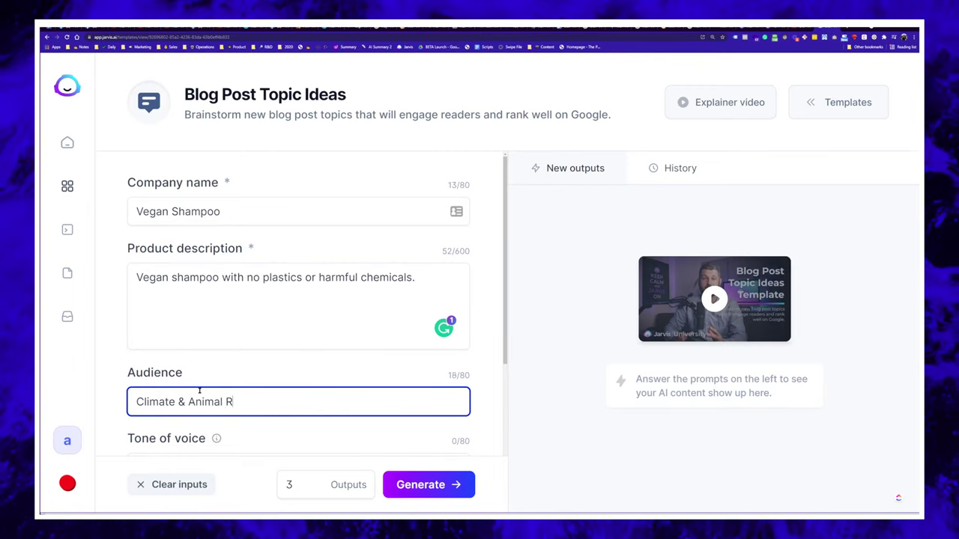
pyautogui.write('ights Activist')
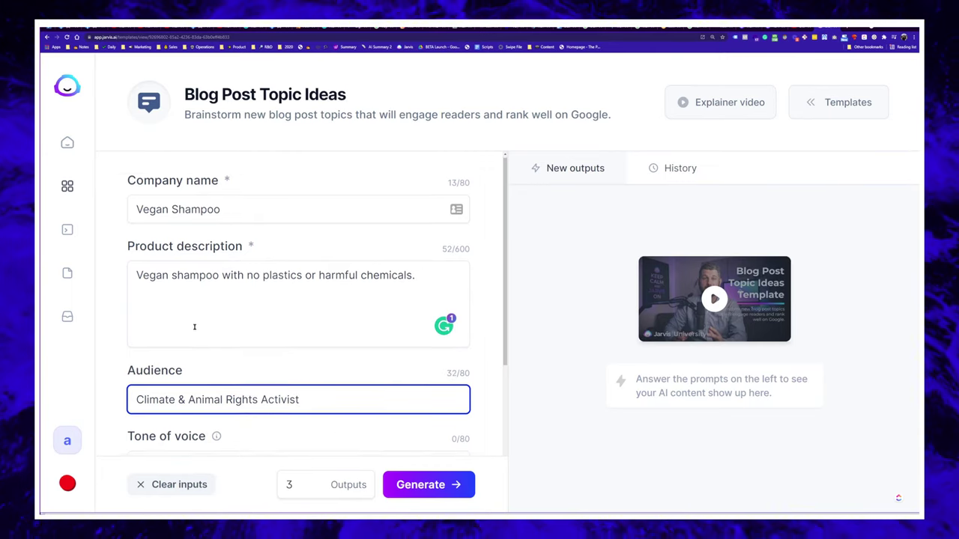
# - Leave the tone of voice blank, reduce the page zoom to 175%, and generate 6 blog topic outputs
pyautogui.scroll(-3, 199, 391)
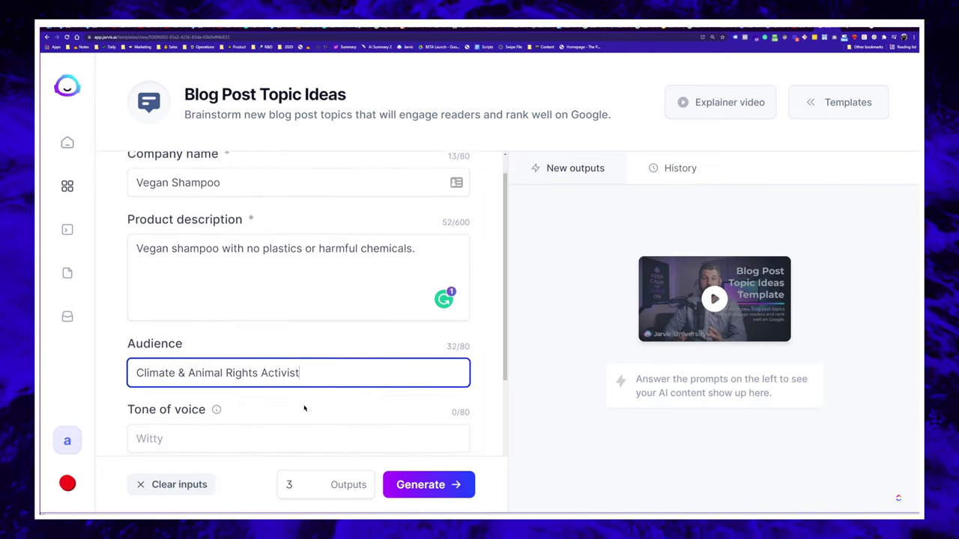
pyautogui.click(175, 384)
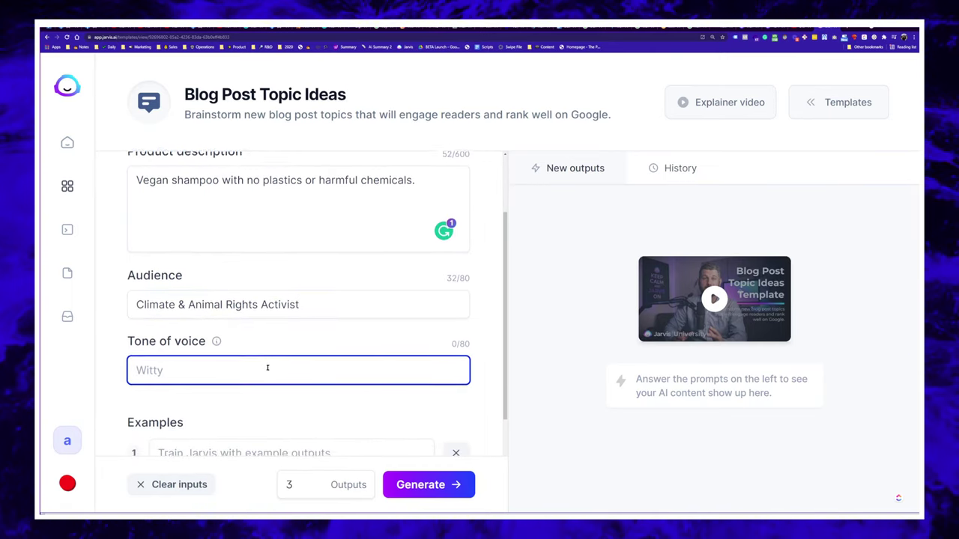
pyautogui.scroll(-1, 259, 314)
pyautogui.hotkey('ctrl', '-')
pyautogui.scroll(2, 251, 285)
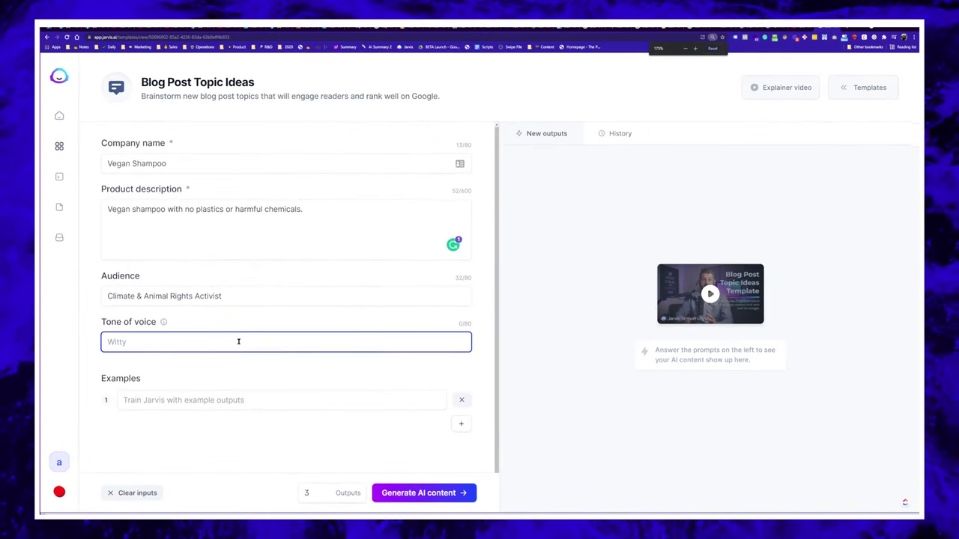
pyautogui.doubleClick(308, 493)
pyautogui.write('6')
pyautogui.click(432, 495)
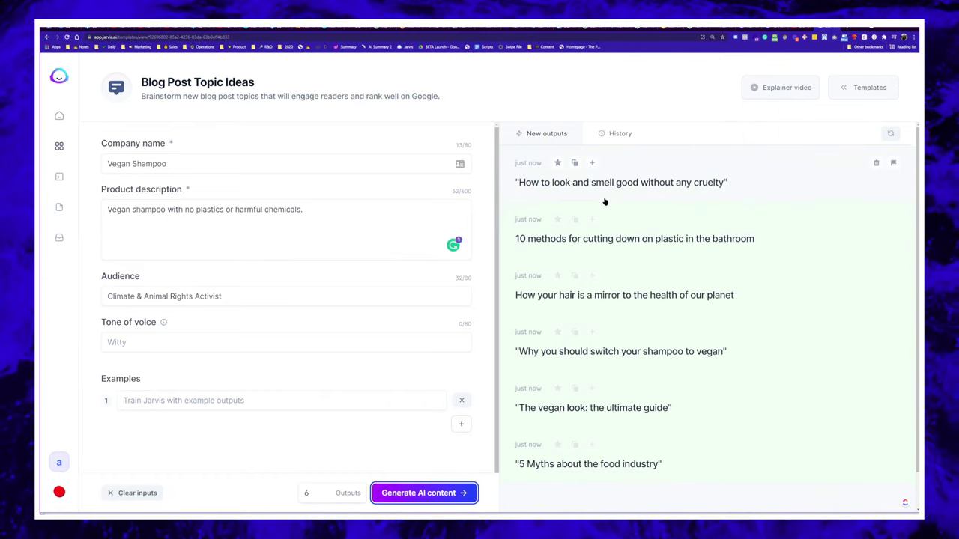
# - Review the generated topics and examine the Strategy 2 funnel on the 2021 Q4 Training board in Miro
pyautogui.scroll(-1, 606, 200)
pyautogui.scroll(-1, 605, 201)
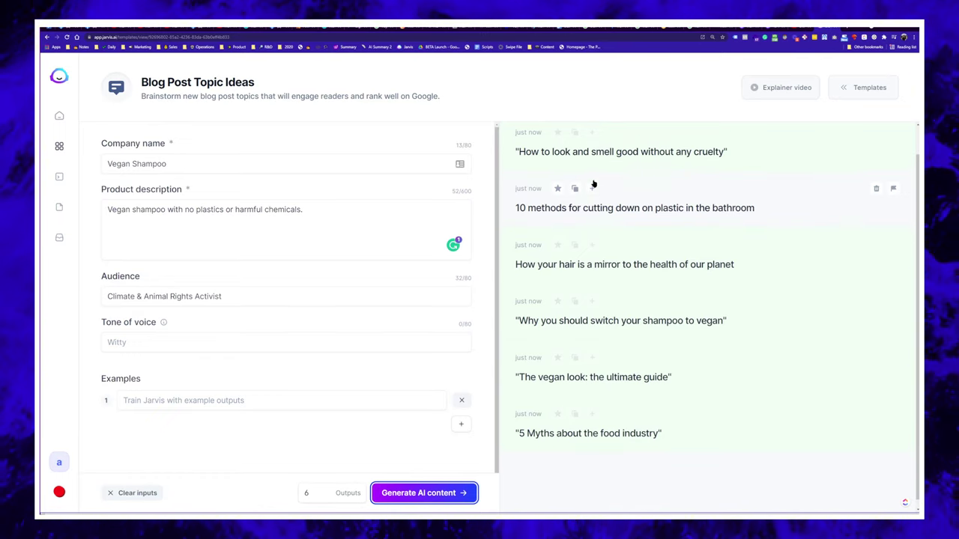
pyautogui.hotkey('alt', 'Tab')
pyautogui.hotkey('alt', 'Tab')
pyautogui.hotkey('alt', 'Tab')
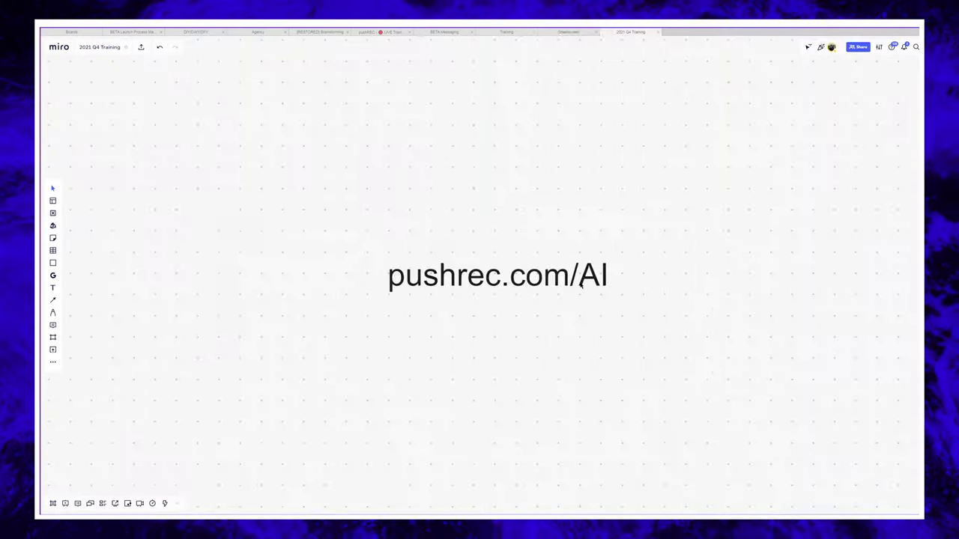
pyautogui.scroll(-5, 642, 263)
pyautogui.hscroll(8, 641, 263)
pyautogui.scroll(-3, 396, 304)
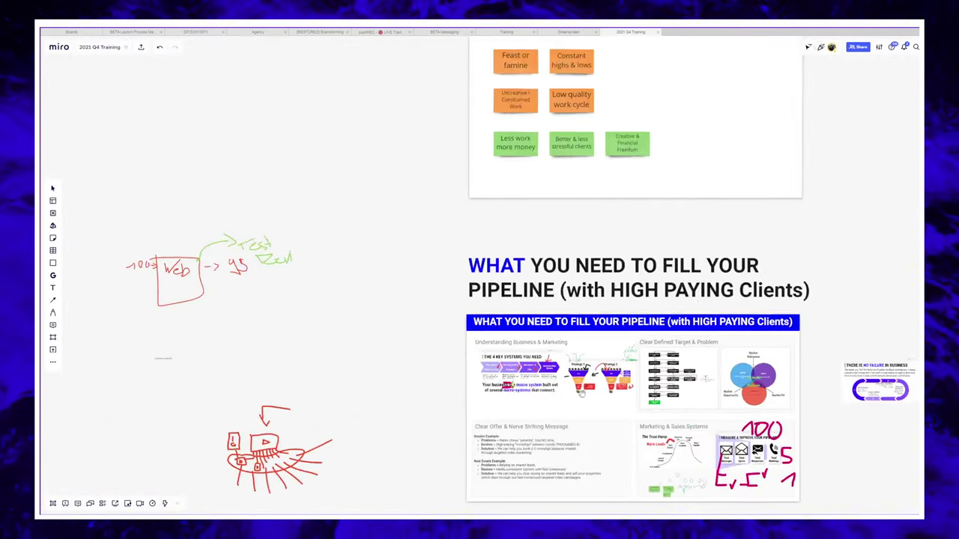
pyautogui.scroll(8, 633, 364)
pyautogui.scroll(5, 632, 363)
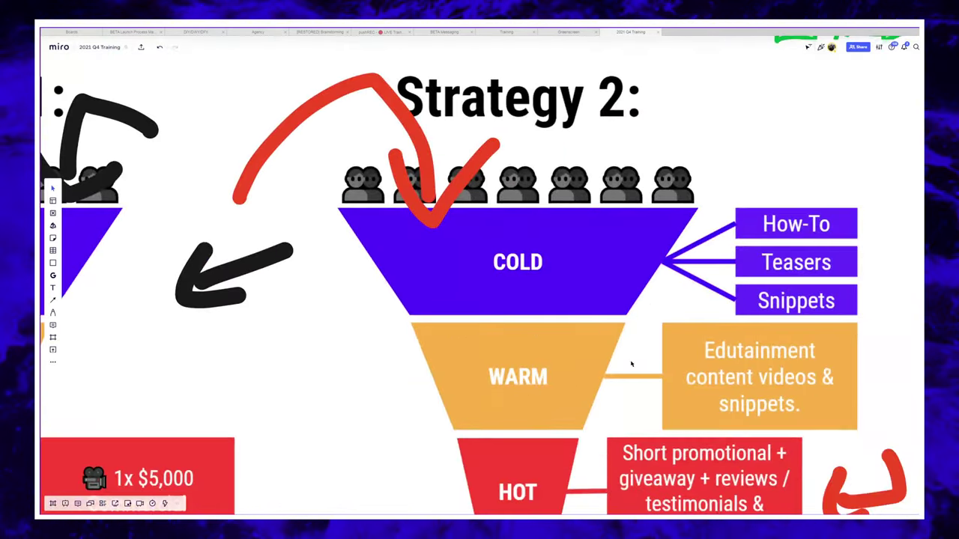
# - Return to Jarvis and add the bathroom plastic and "How your hair is a mirror to the health of our planet" outputs as examples
pyautogui.hotkey('alt', 'Tab')
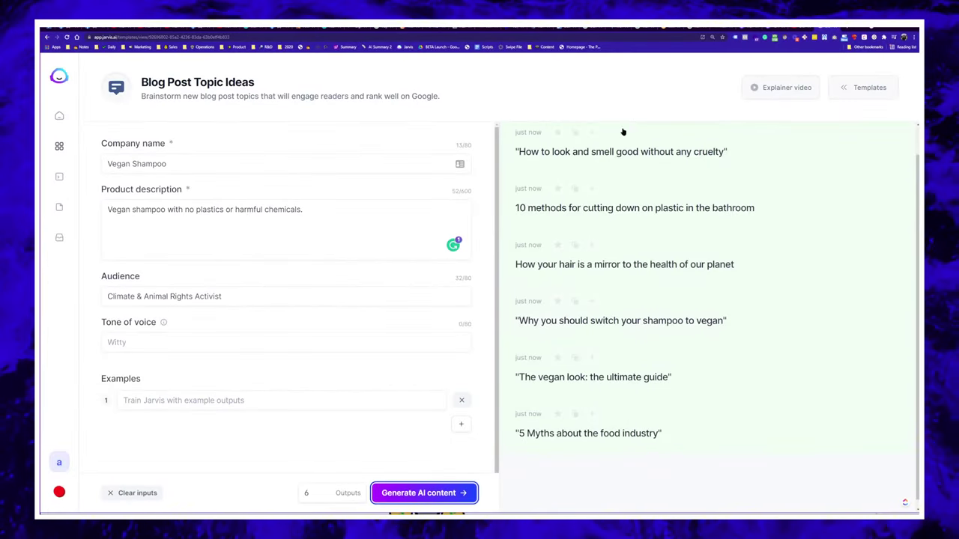
pyautogui.click(591, 189)
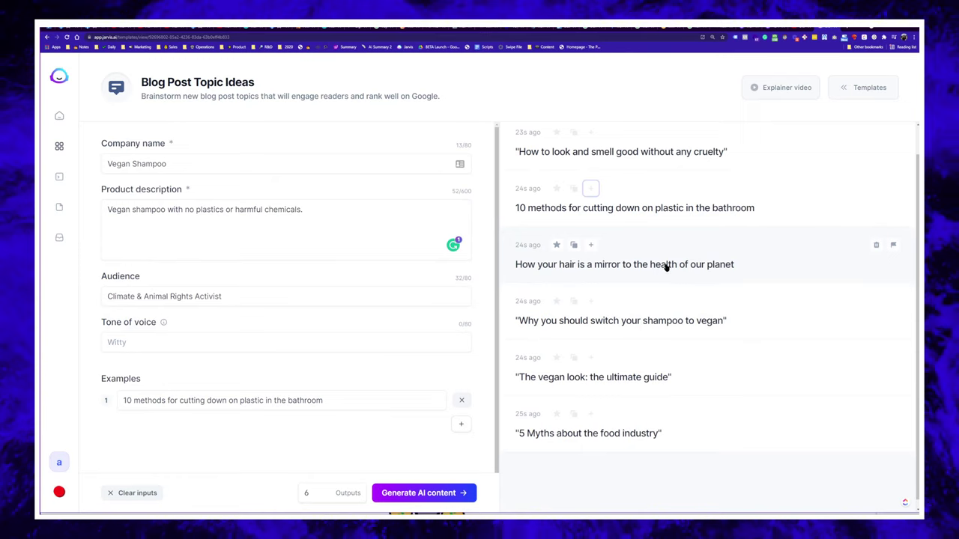
pyautogui.click(591, 245)
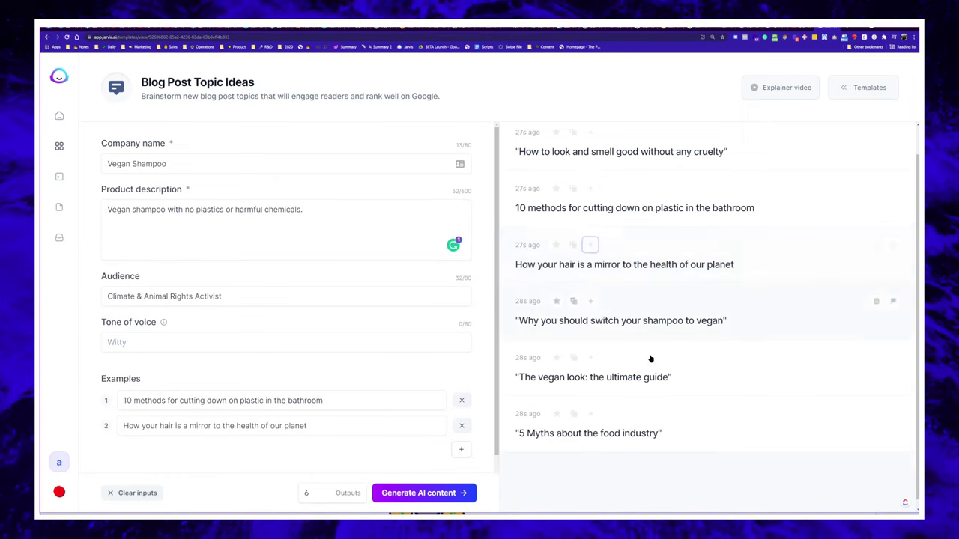
# - Open the "5 Myths about the food industry" output, replace "food" with "hair & shampoo", copy the full title, and close it
pyautogui.scroll(-1, 650, 359)
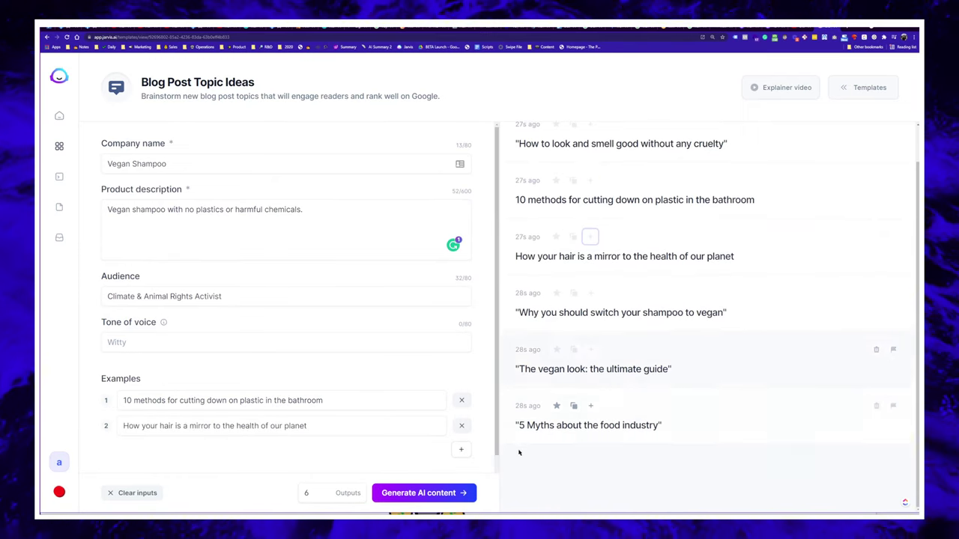
pyautogui.click(613, 430)
pyautogui.doubleClick(395, 148)
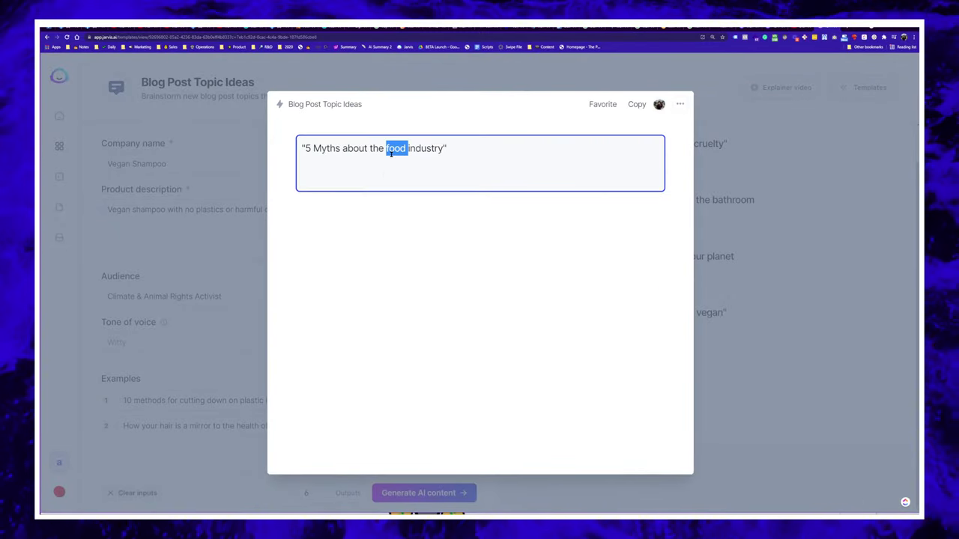
pyautogui.write('he')
pyautogui.press('BackSpace')
pyautogui.press('BackSpace')
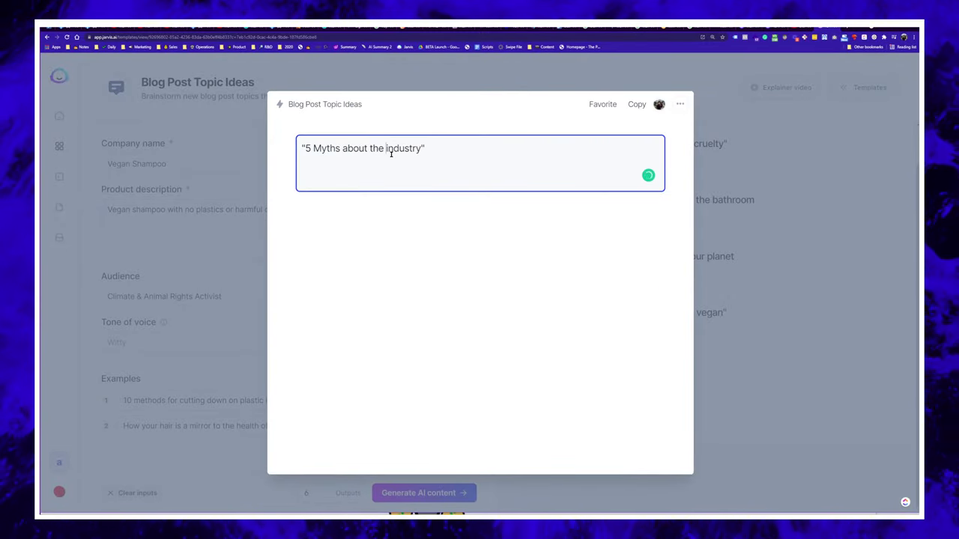
pyautogui.write('hair & sha')
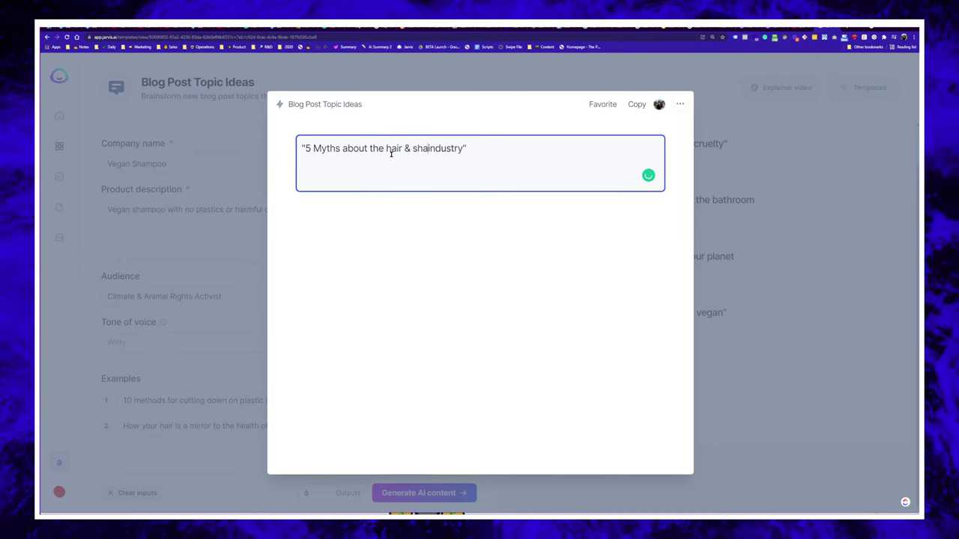
pyautogui.write('mpoo')
pyautogui.hotkey('ctrl', 'a')
pyautogui.hotkey('ctrl', 'c')
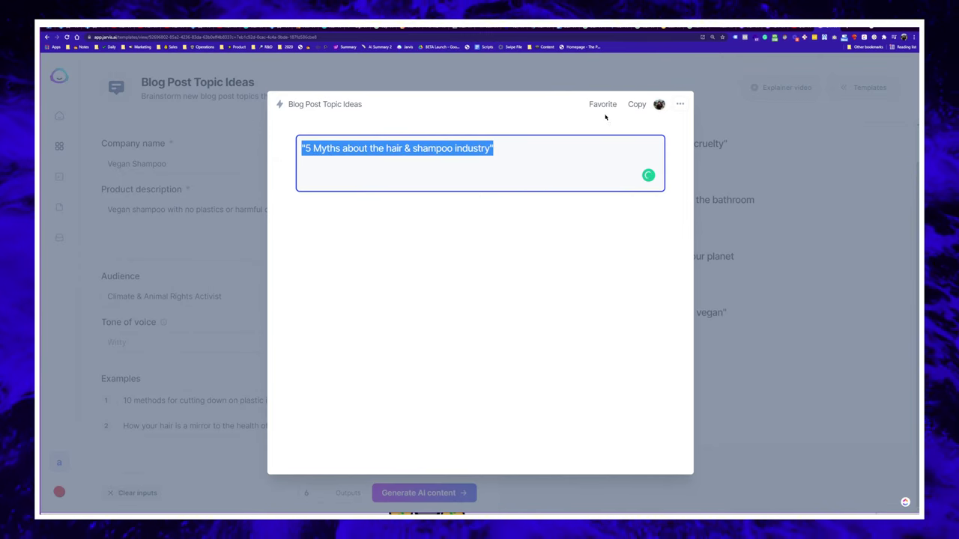
pyautogui.click(716, 453)
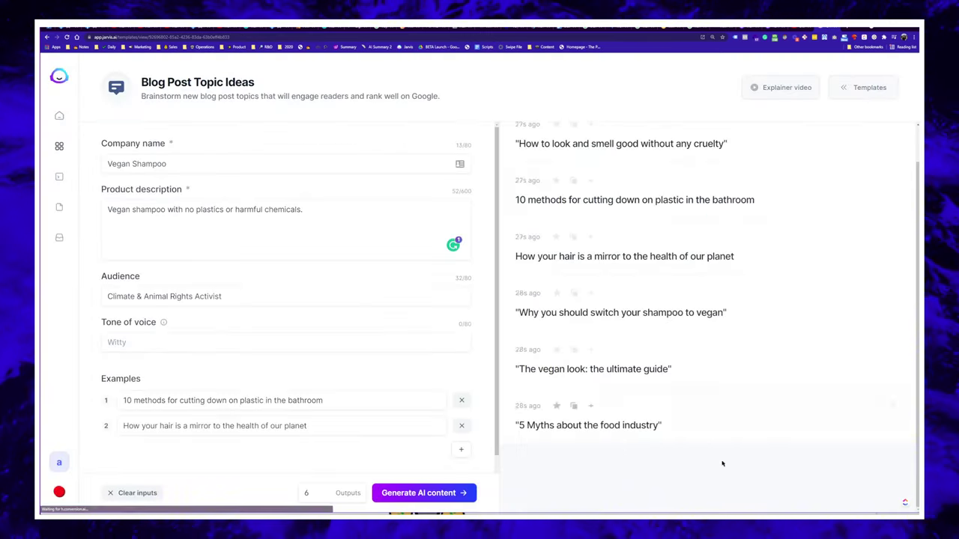
# - Add a third example reading 5 Myths about the hair & shampoo industry, with the quotation marks removed
pyautogui.click(590, 405)
pyautogui.click(167, 449)
pyautogui.hotkey('ctrl', 'a')
pyautogui.hotkey('ctrl', 'v')
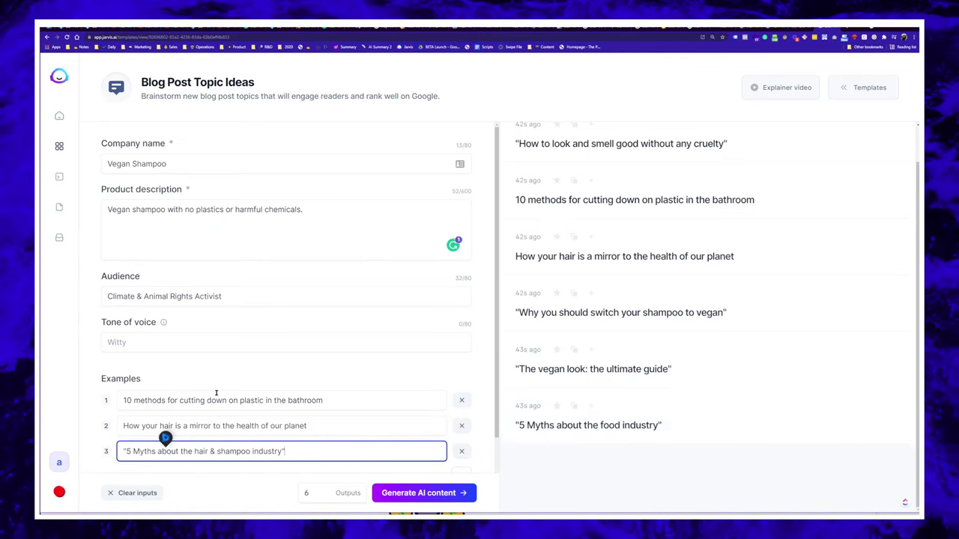
pyautogui.scroll(-2, 250, 398)
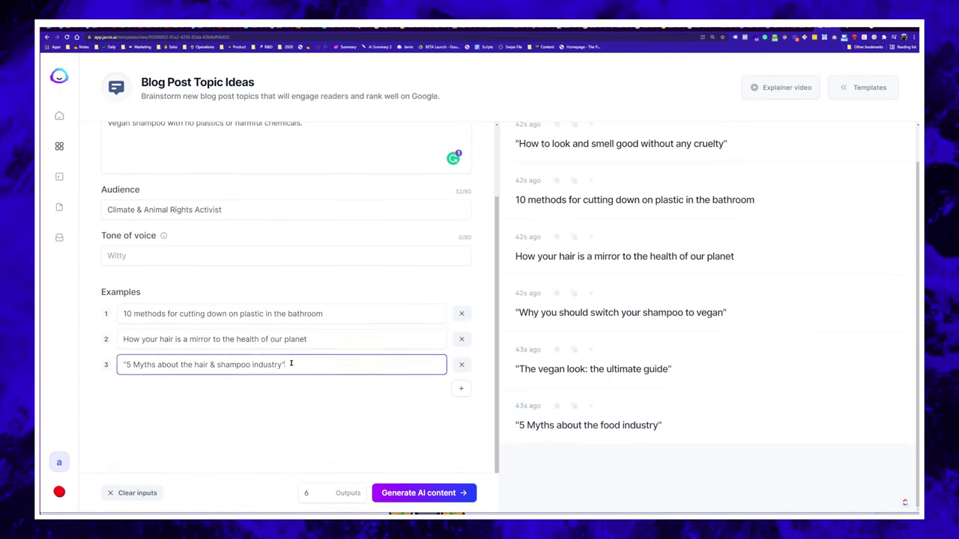
pyautogui.press('BackSpace')
pyautogui.click(126, 365)
pyautogui.press('BackSpace')
# - Try "Health Nerd" as the audience
pyautogui.scroll(2, 177, 345)
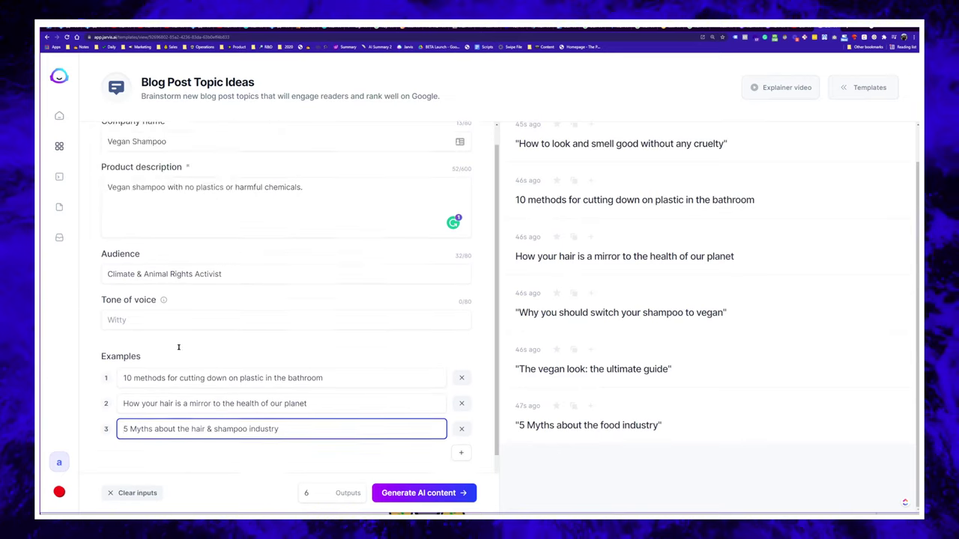
pyautogui.click(220, 230)
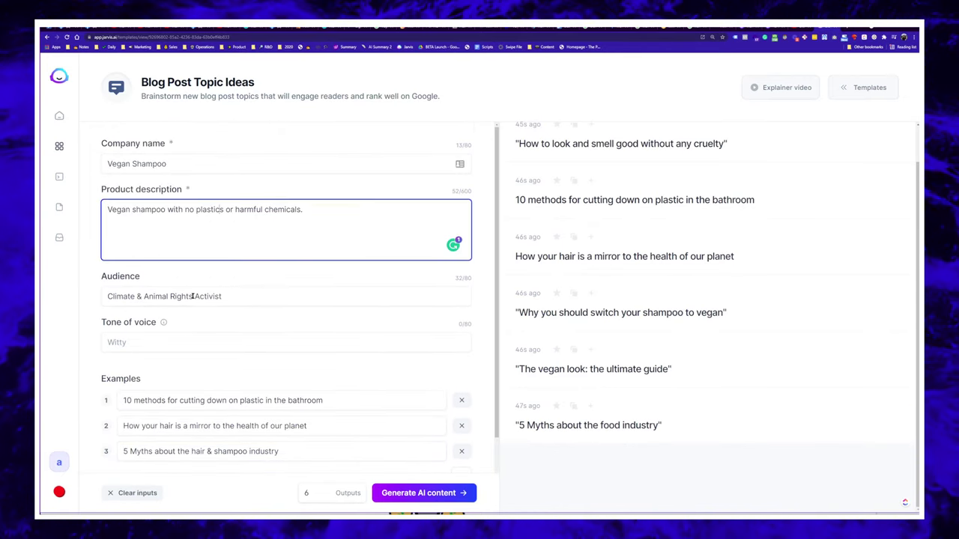
pyautogui.press('Tab')
pyautogui.write('He')
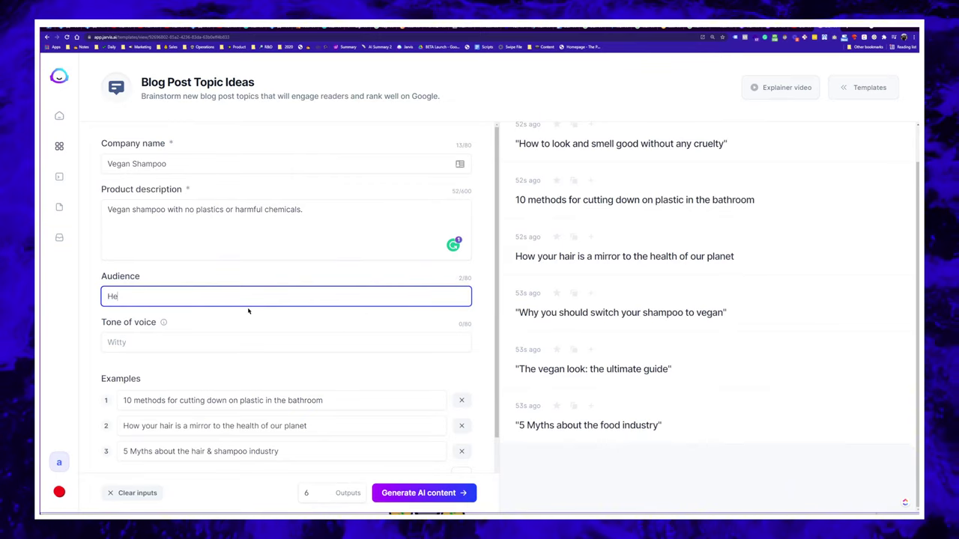
pyautogui.write('alth Nerd')
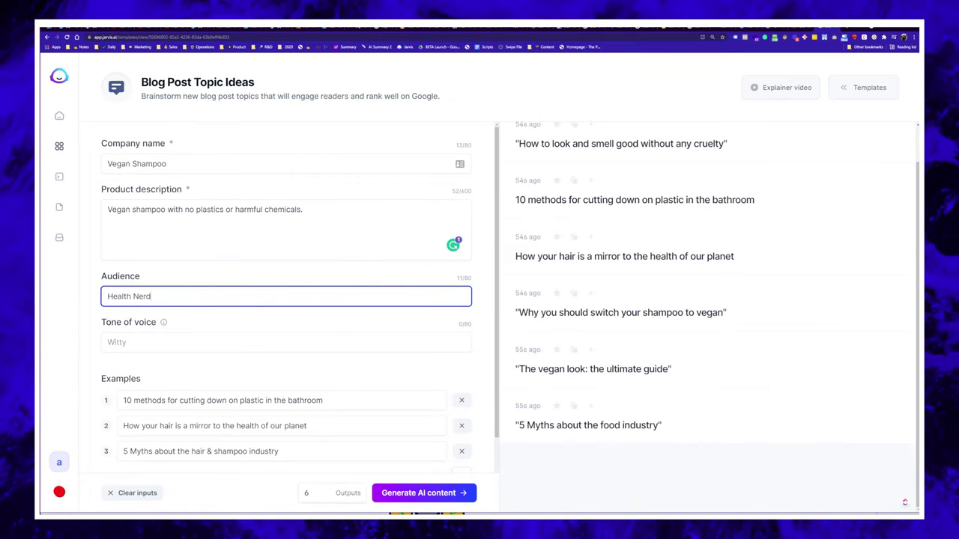
pyautogui.click(84, 131)
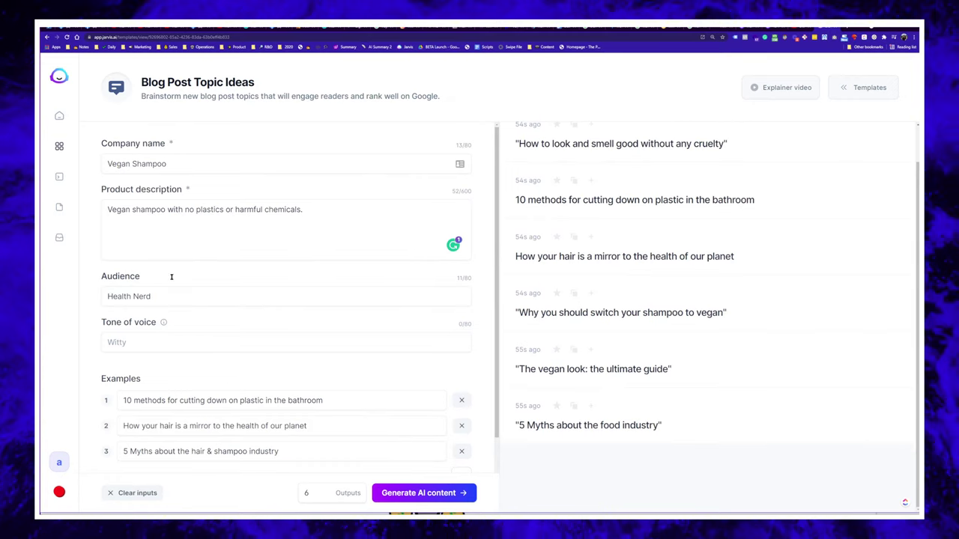
# - Restore the audience to "Climate & Animal Rights Activist" and look over the form with its three examples
pyautogui.moveTo(178, 302); pyautogui.dragTo(100, 319)
pyautogui.scroll(-2, 126, 327)
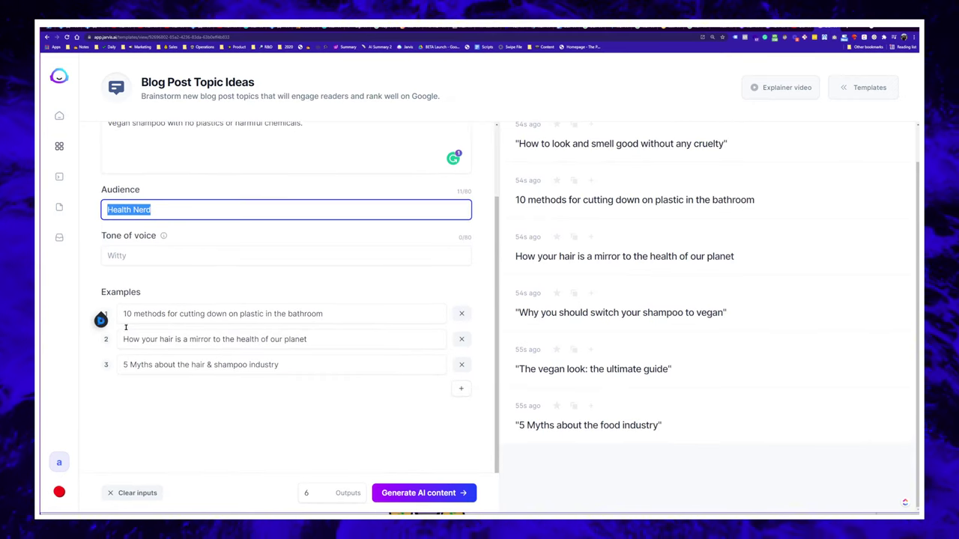
pyautogui.scroll(2, 171, 310)
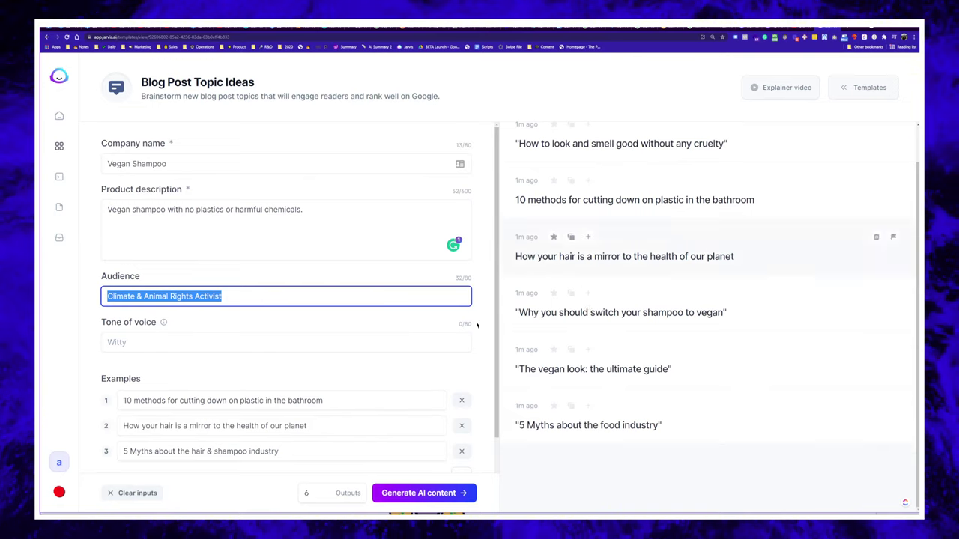
pyautogui.scroll(-2, 476, 329)
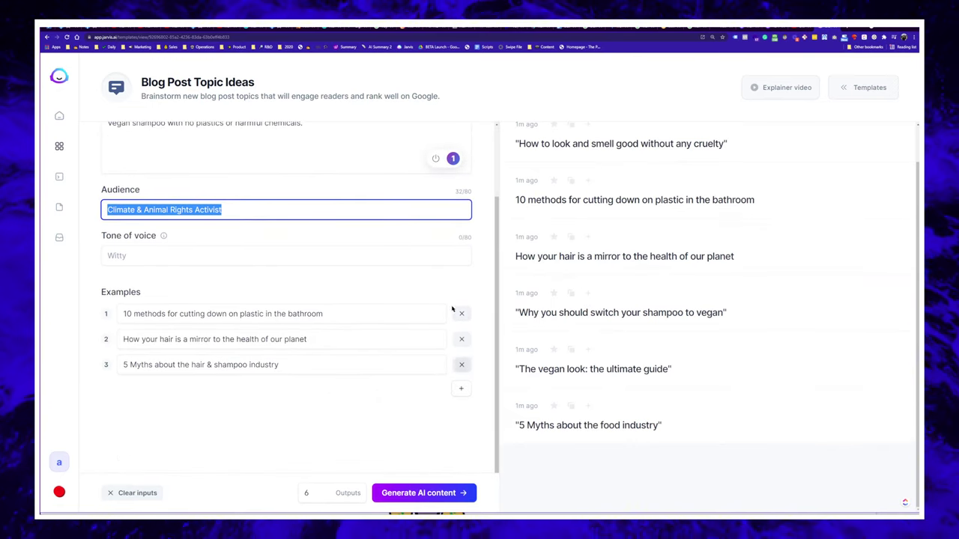
pyautogui.scroll(2, 453, 327)
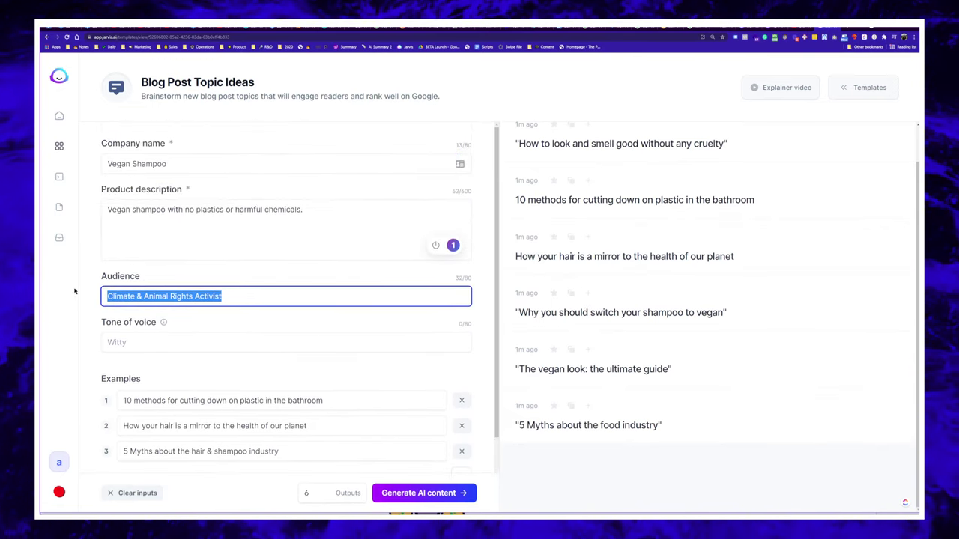
# - Extend the product description with "There are no affordable yet high quality options." and begin the following sentence with "Regular shampoo"
pyautogui.click(245, 211)
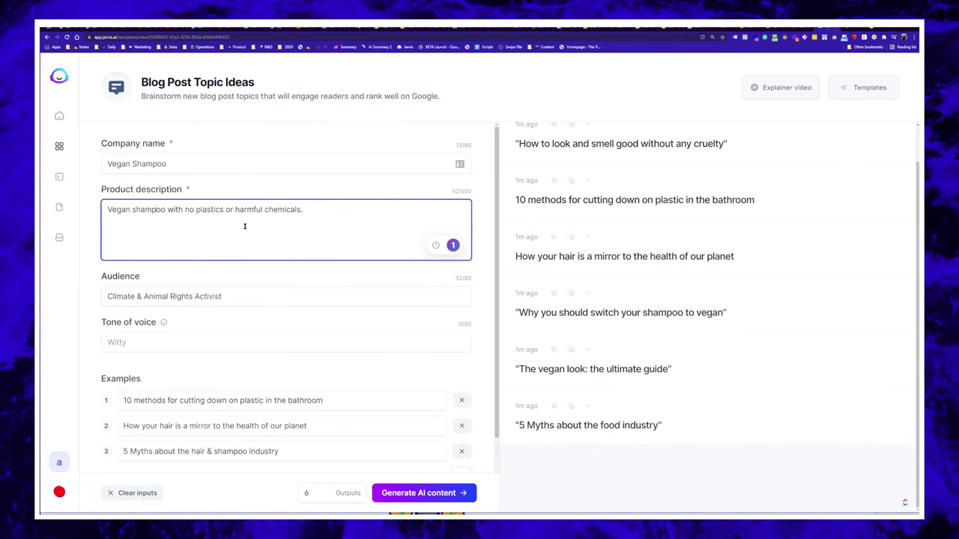
pyautogui.hotkey('ctrl', 'a')
pyautogui.hotkey('ctrl', '+')
pyautogui.hotkey('ctrl', '+')
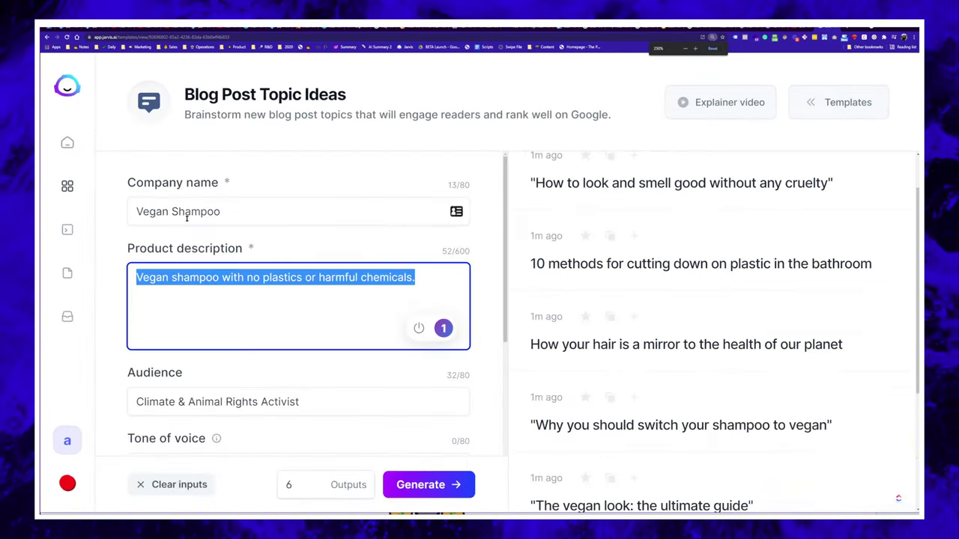
pyautogui.click(384, 291)
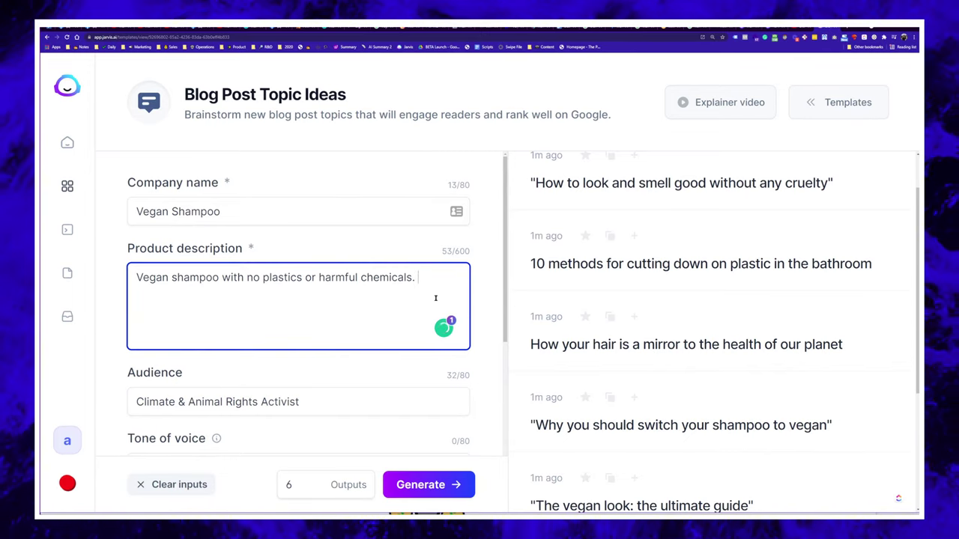
pyautogui.write('There are no affordable o')
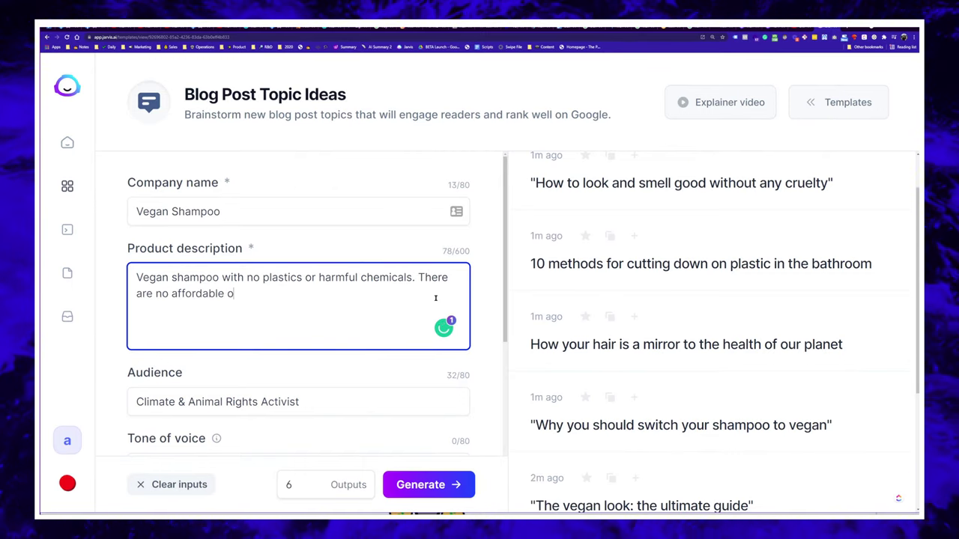
pyautogui.press('BackSpace')
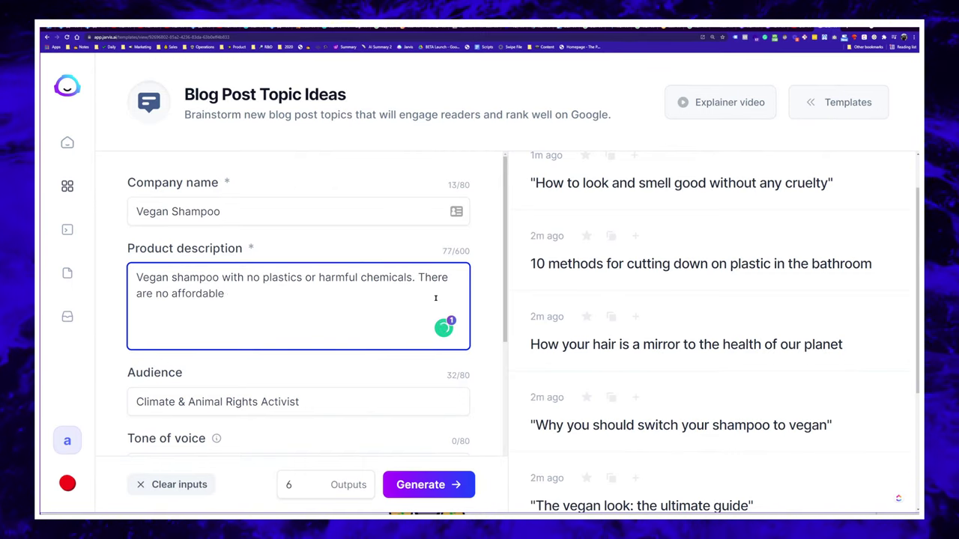
pyautogui.write('yet ')
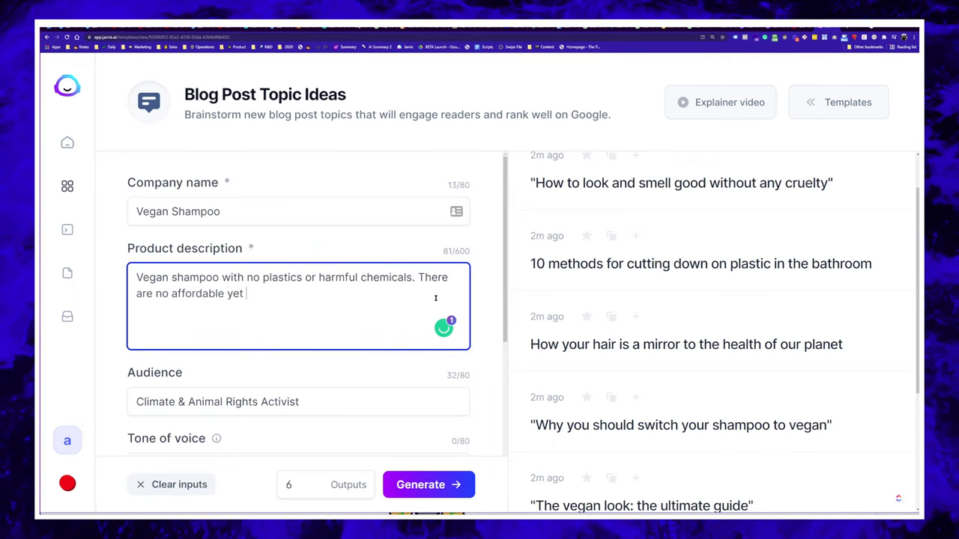
pyautogui.write('high quality ')
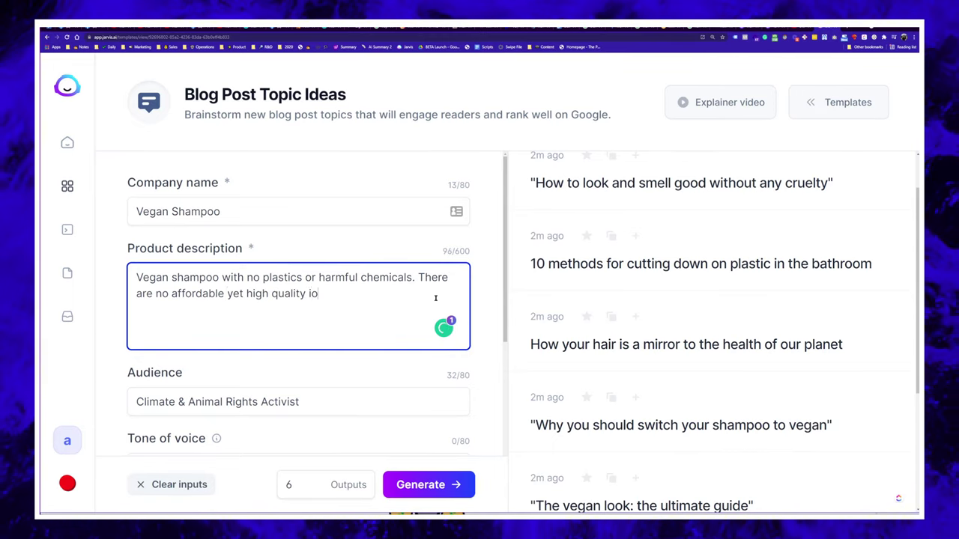
pyautogui.write('options. Regular shampoo')
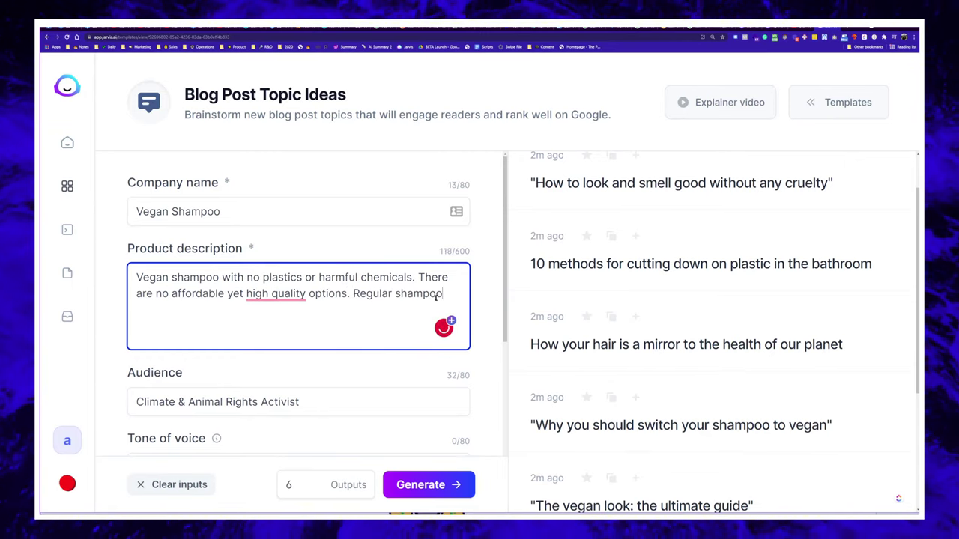
# - Complete the sentence "Regular shampoo makes the hair greasy." in the product description and begin another with "The customers"
pyautogui.write(' makes the he')
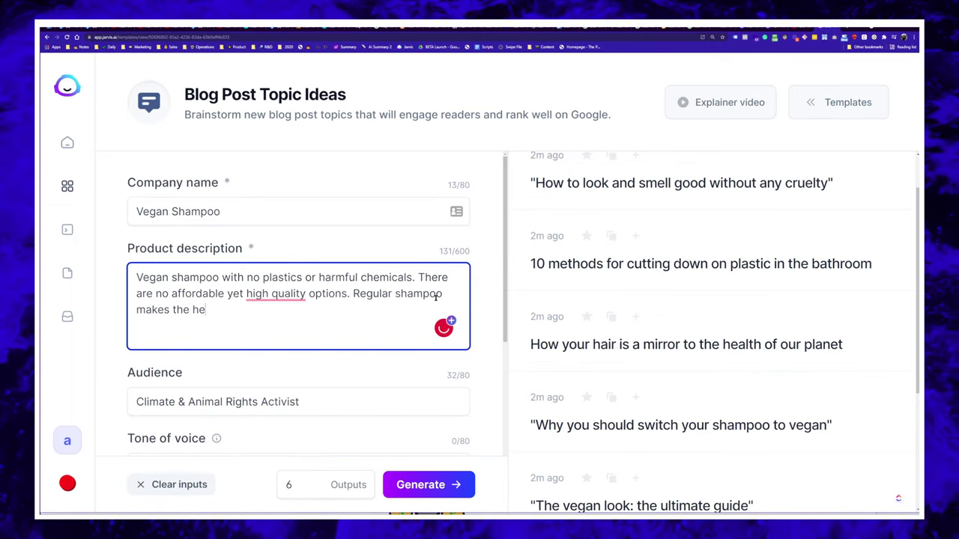
pyautogui.press('BackSpace')
pyautogui.write('air gre')
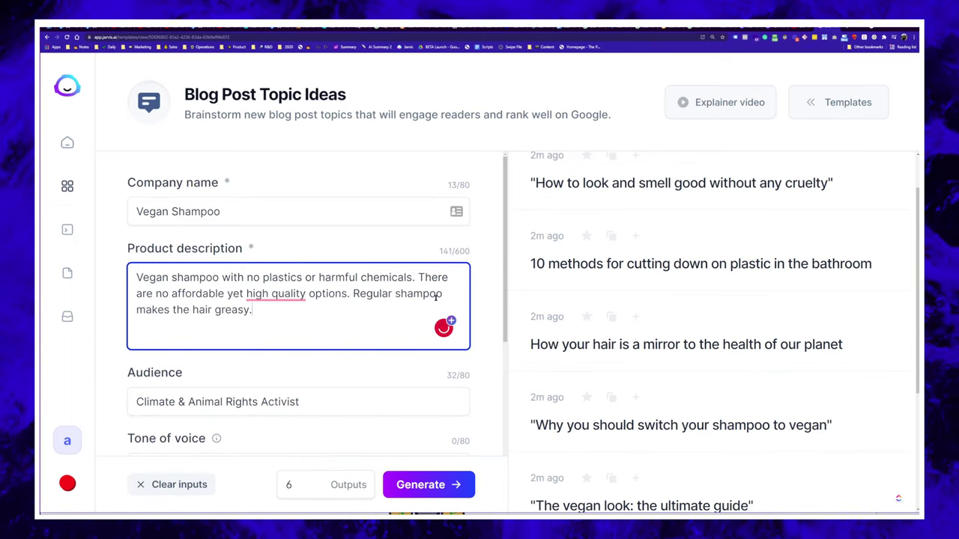
pyautogui.write('asy. The customers')
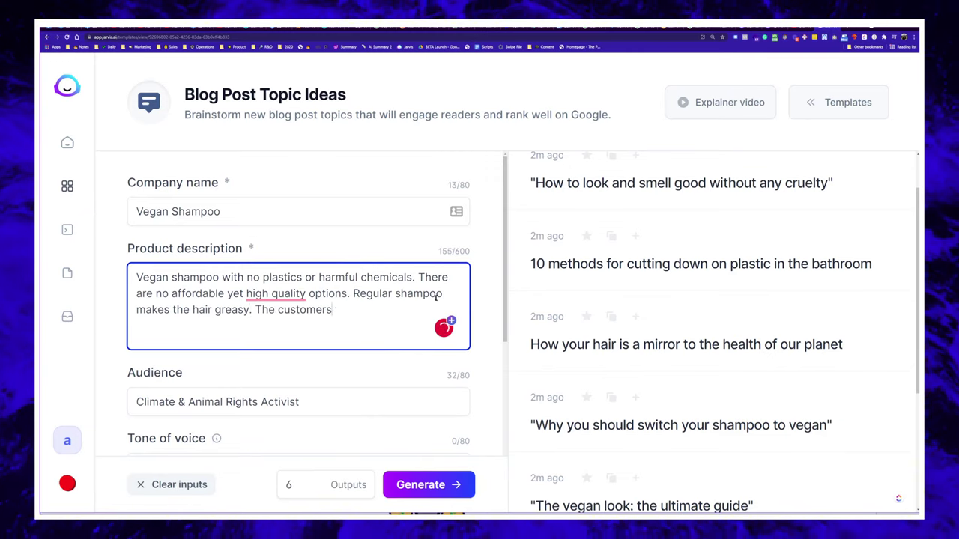
# - Finish the product description so its last sentence reads "The customers don't know where to buy the best type of vegan shampoo."
pyautogui.write(' do')
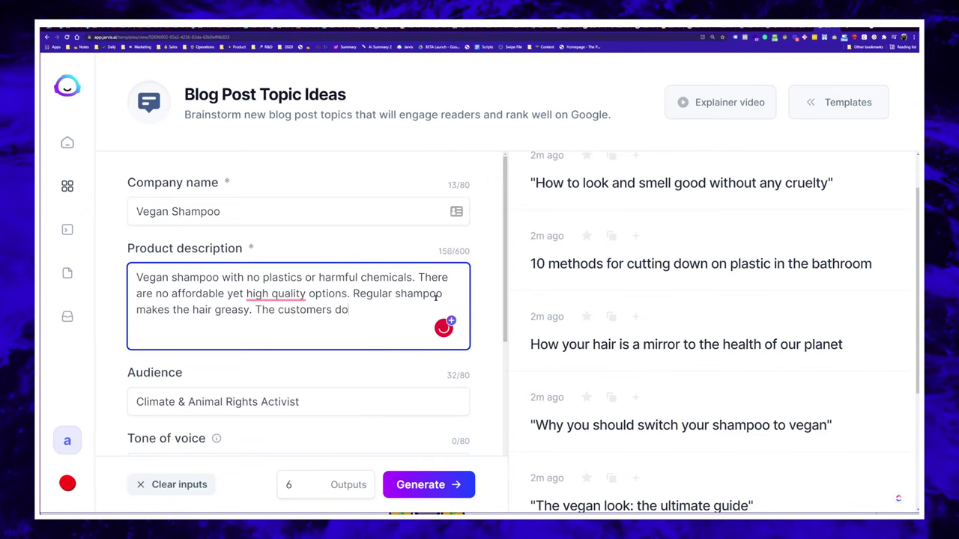
pyautogui.write("n't know")
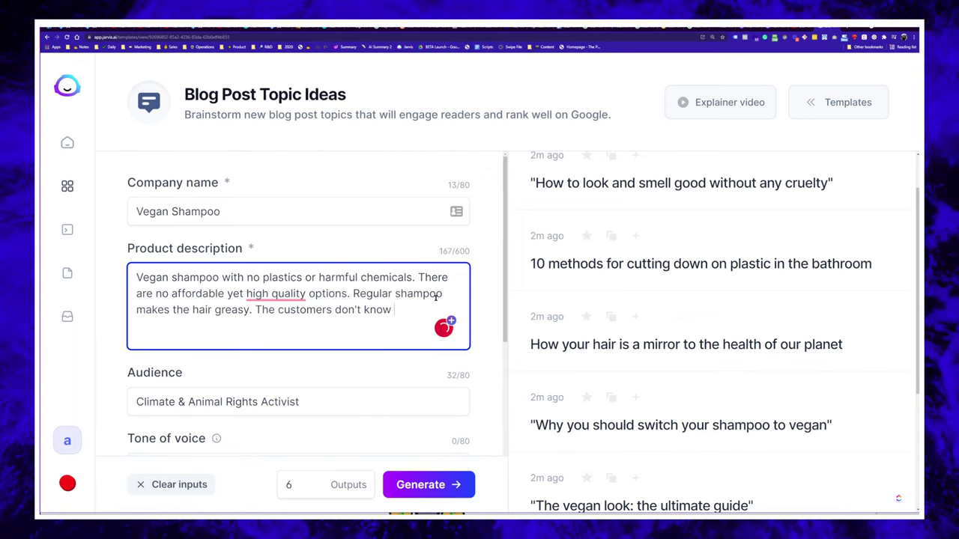
pyautogui.write('buy th')
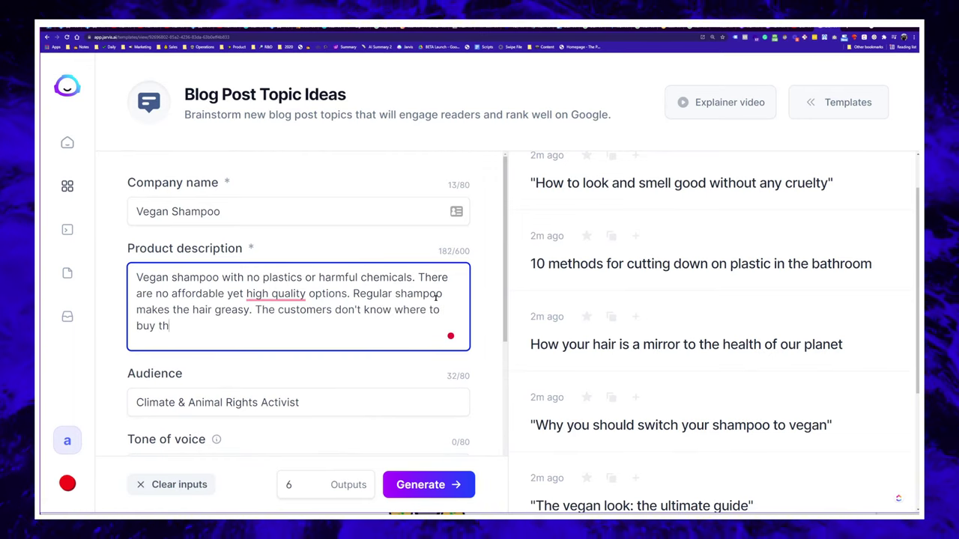
pyautogui.write('e be')
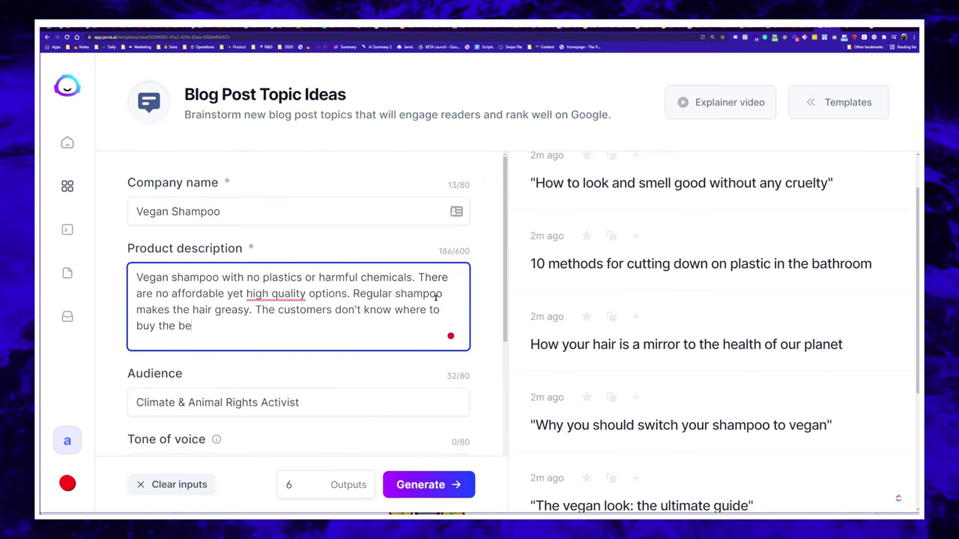
pyautogui.write('st type of v')
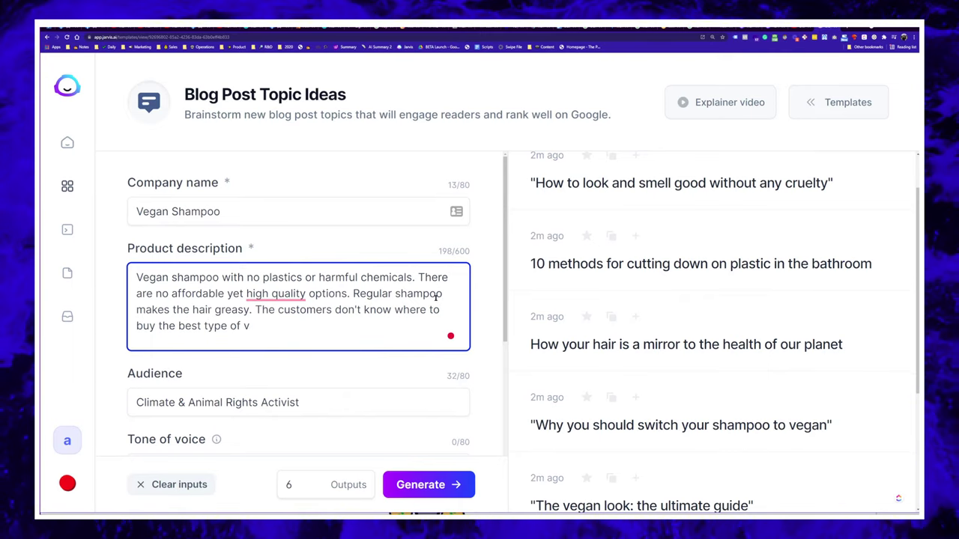
pyautogui.write('egan shampoo.')
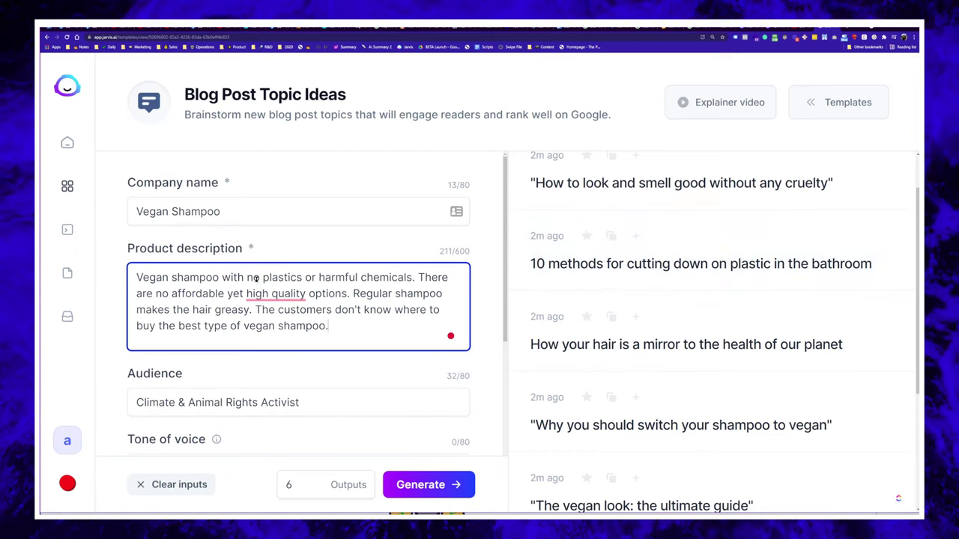
pyautogui.hotkey('ctrl', 'a')
pyautogui.click(281, 298)
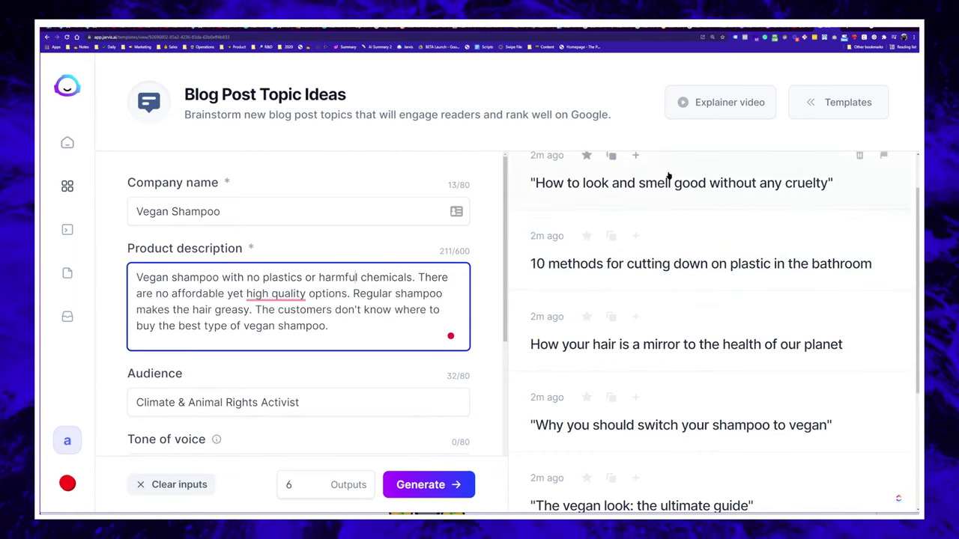
pyautogui.moveTo(326, 314); pyautogui.dragTo(349, 303)
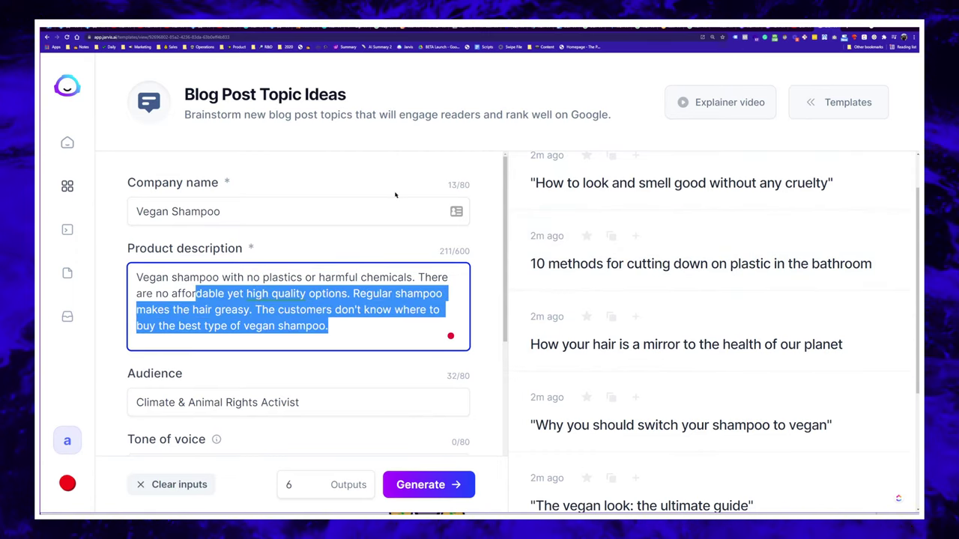
# - Generate six blog post topic ideas from the expanded product description and the three examples
pyautogui.hotkey('ctrl', '-')
pyautogui.click(436, 490)
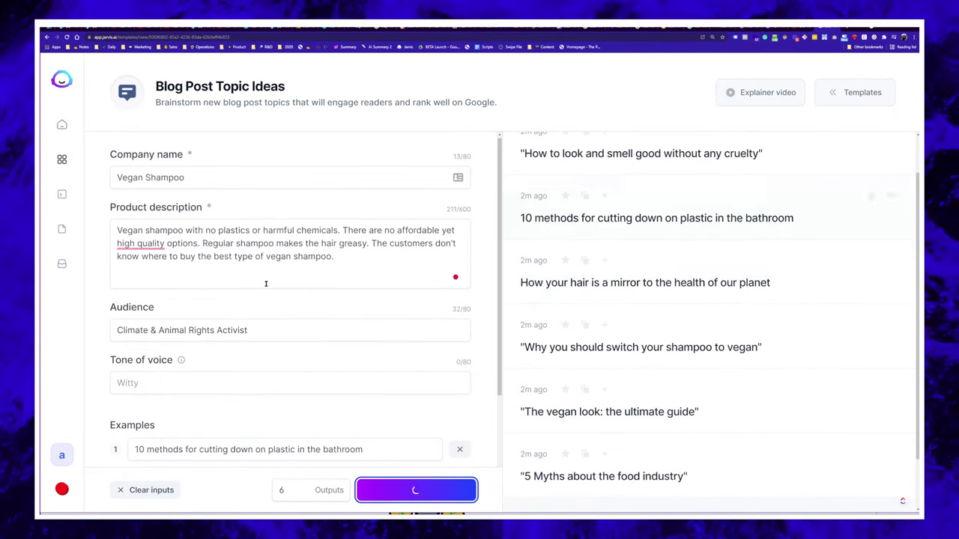
pyautogui.scroll(-3, 325, 420)
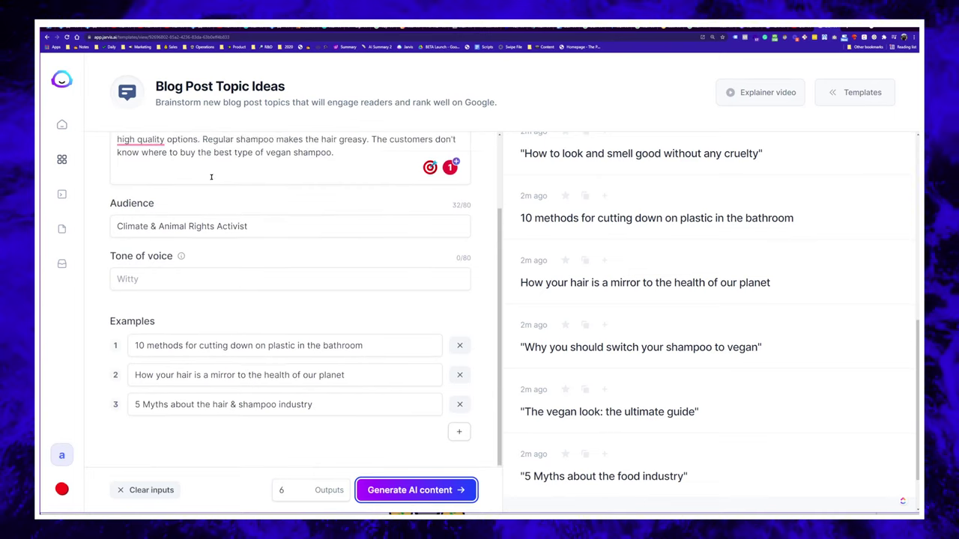
pyautogui.scroll(1, 250, 374)
pyautogui.scroll(-3, 150, 337)
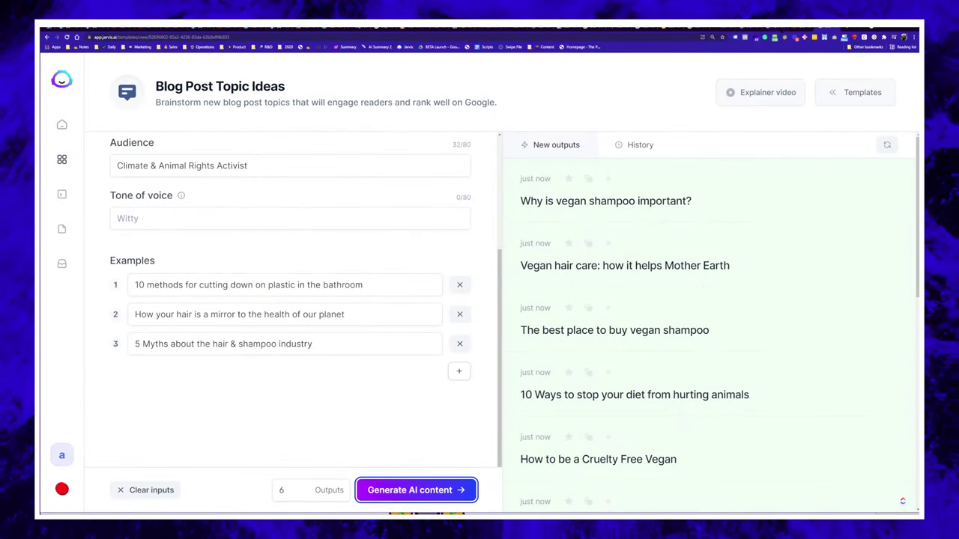
# - Switch to Notion, review the content titles in the Content & Distribution Strategy table, and return to Jarvis
pyautogui.hotkey('alt', 'Tab')
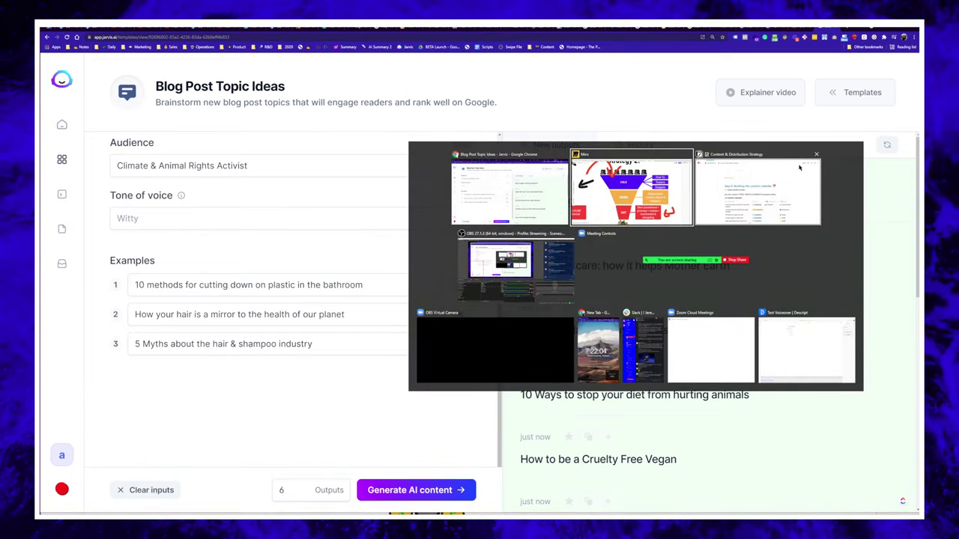
pyautogui.click(766, 195)
pyautogui.scroll(-10, 469, 310)
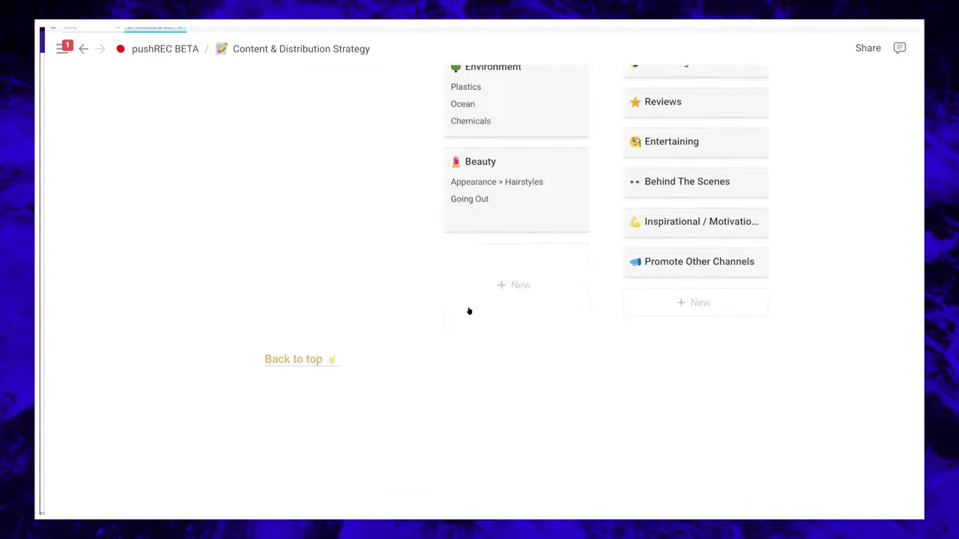
pyautogui.scroll(6, 469, 310)
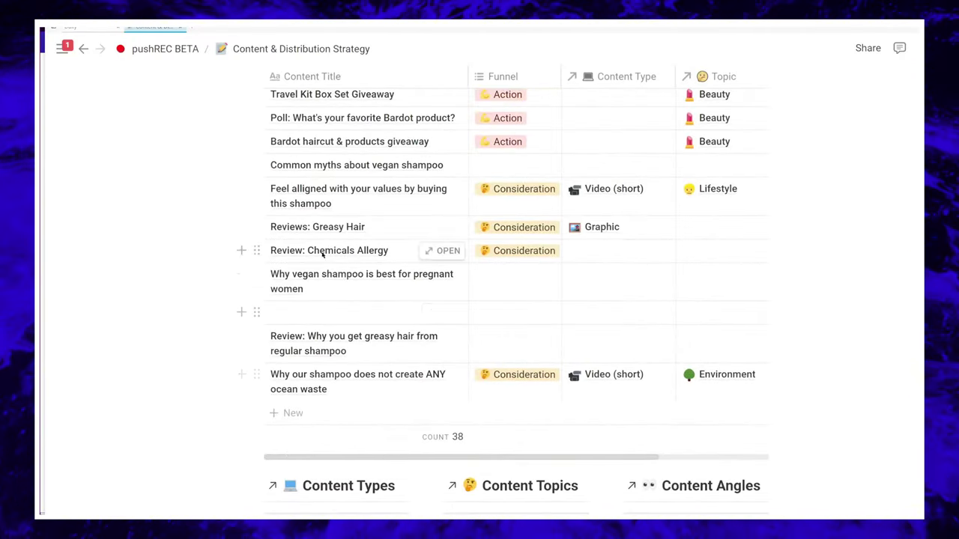
pyautogui.hotkey('alt', 'Tab')
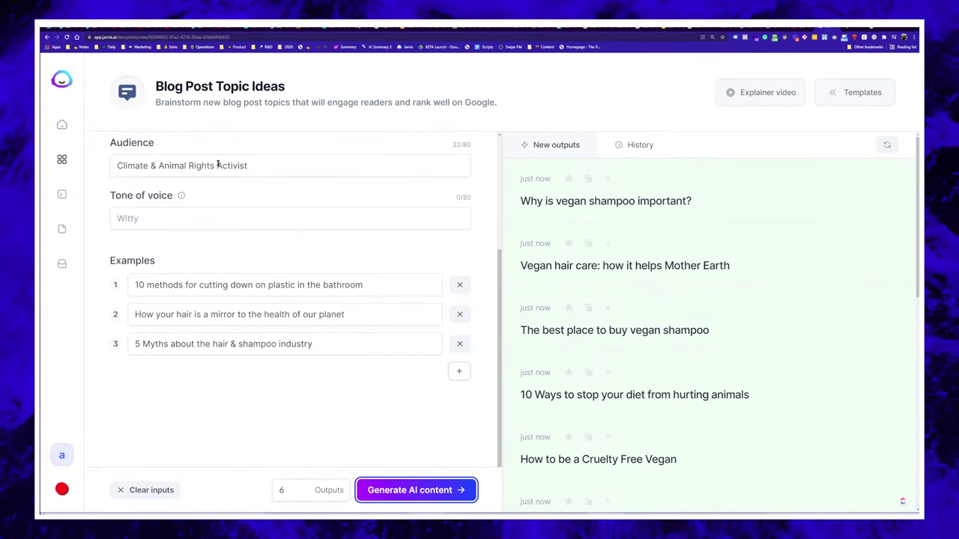
# - Add the Mother Earth hair care, "The best place to buy vegan shampoo" and "10 Ways to stop your diet from hurting animals" outputs as examples
pyautogui.scroll(1, 382, 222)
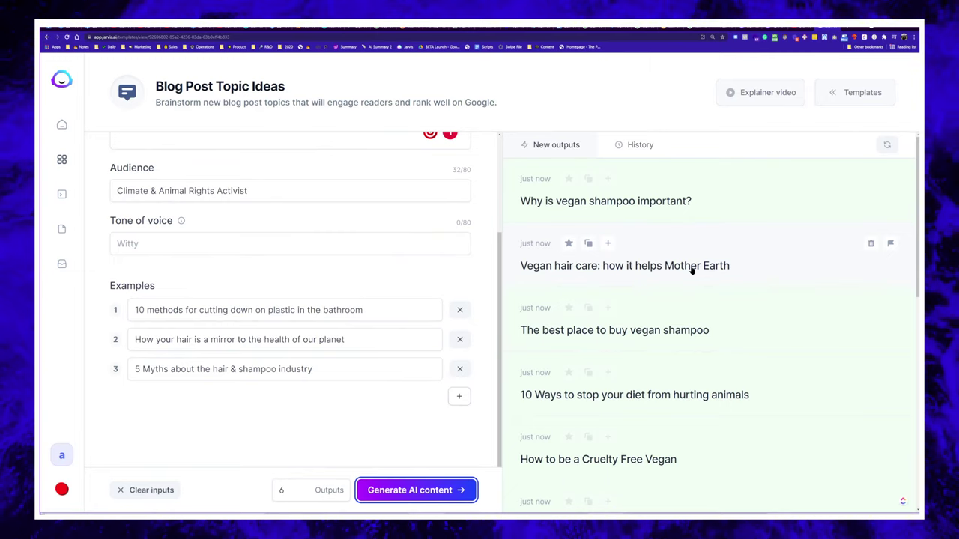
pyautogui.click(609, 244)
pyautogui.click(607, 307)
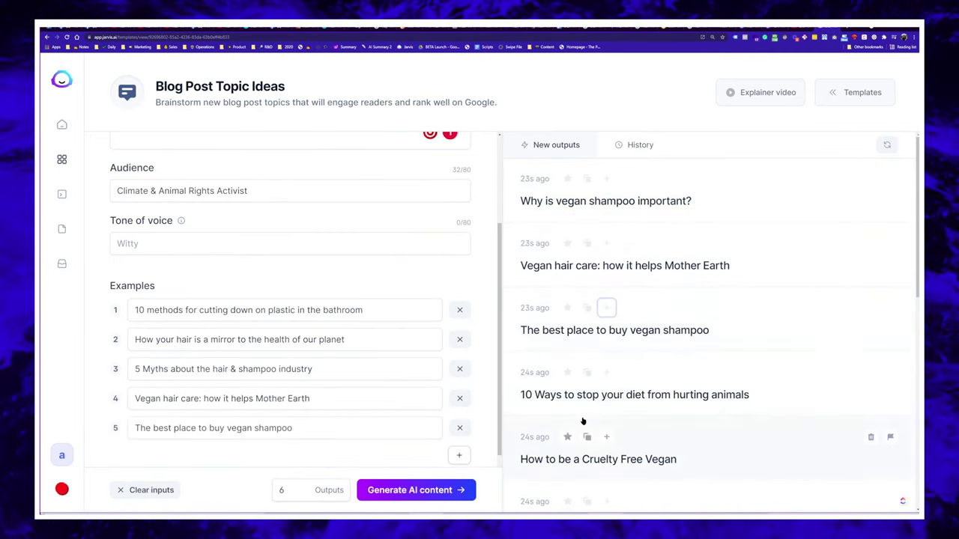
pyautogui.scroll(-1, 592, 402)
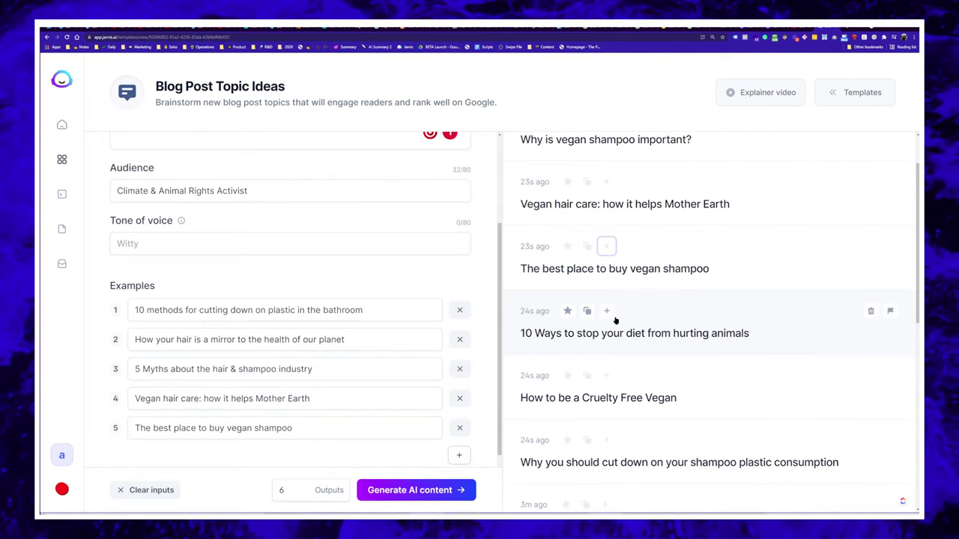
pyautogui.click(607, 311)
pyautogui.scroll(-2, 592, 446)
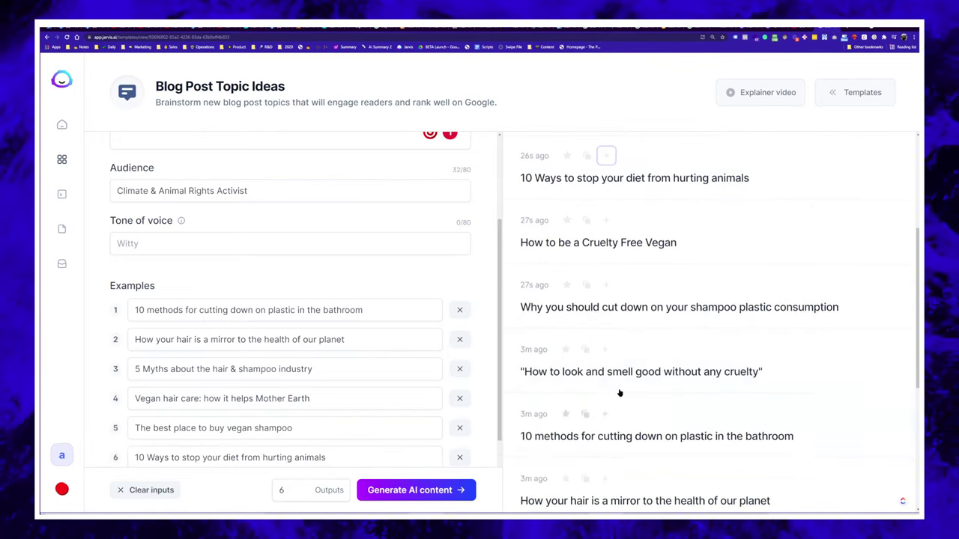
pyautogui.scroll(3, 719, 401)
pyautogui.scroll(2, 292, 338)
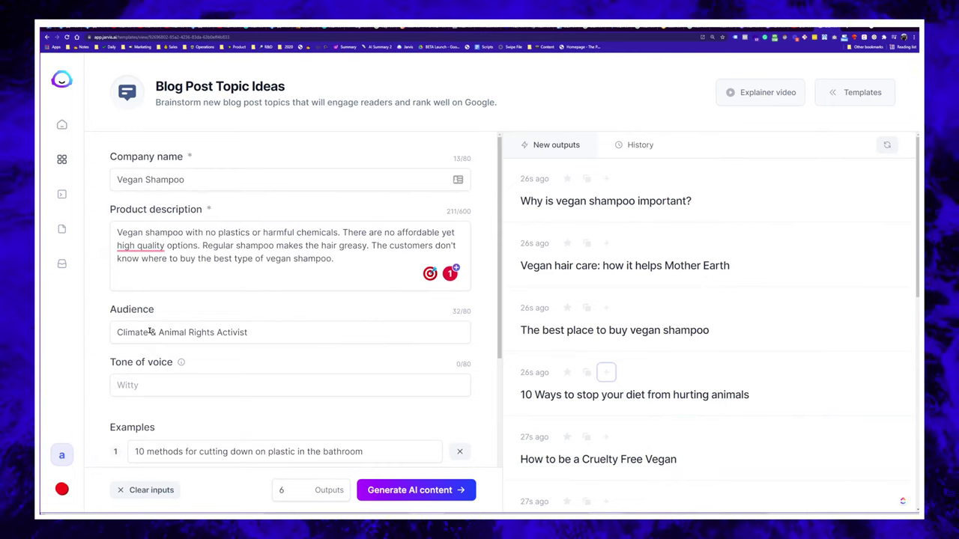
# - Remove the examples "10 methods for cutting down on plastic in the bathroom" and "How your hair is a mirror to the health of our planet"
pyautogui.click(168, 335)
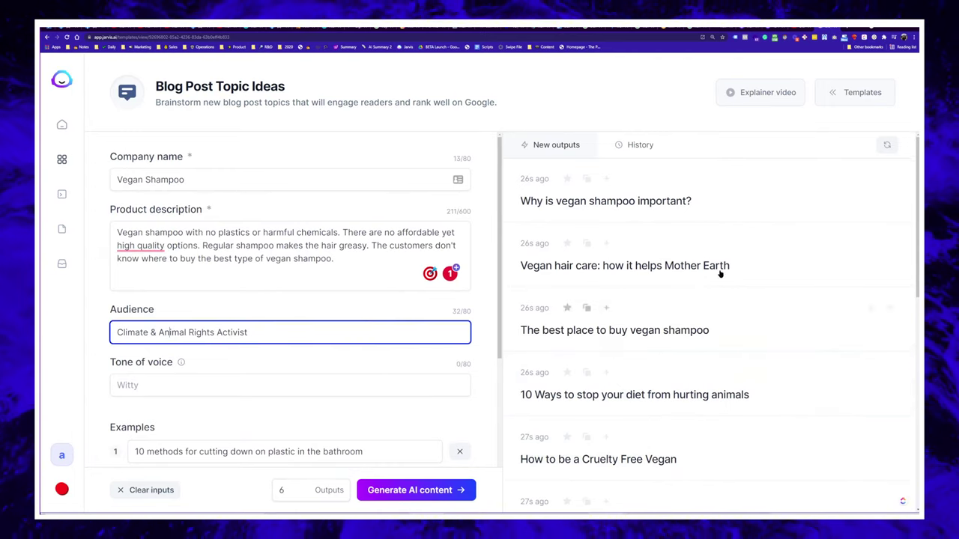
pyautogui.scroll(-3, 375, 427)
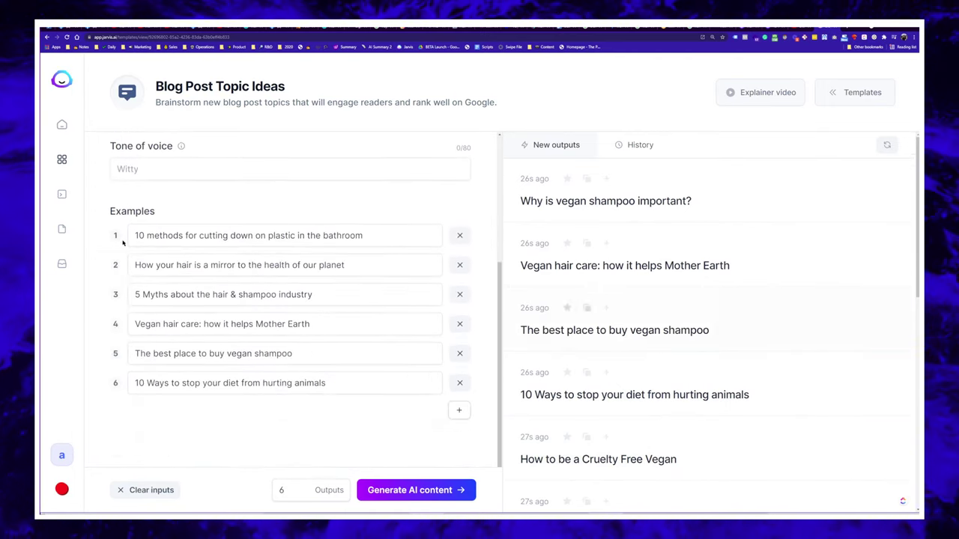
pyautogui.scroll(2, 226, 279)
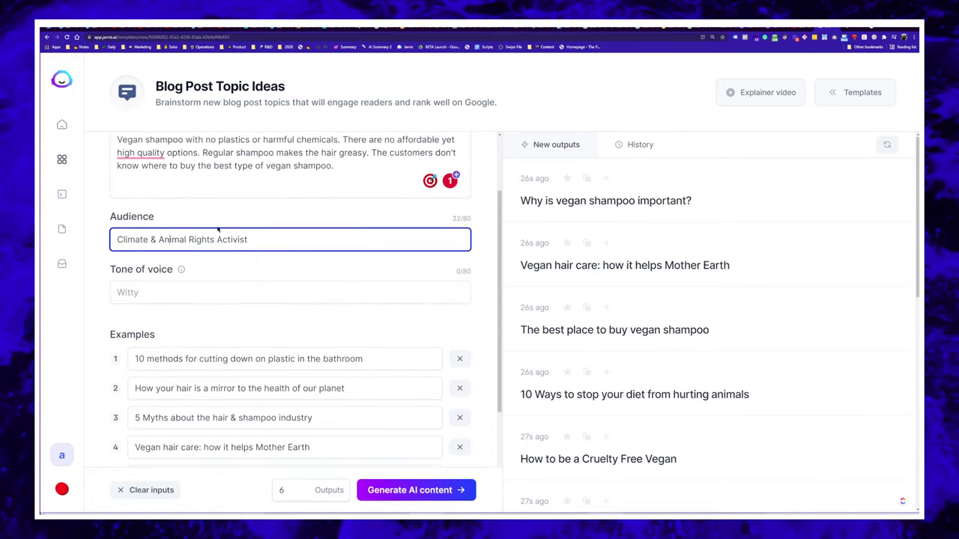
pyautogui.scroll(-3, 413, 231)
pyautogui.click(460, 197)
pyautogui.click(459, 225)
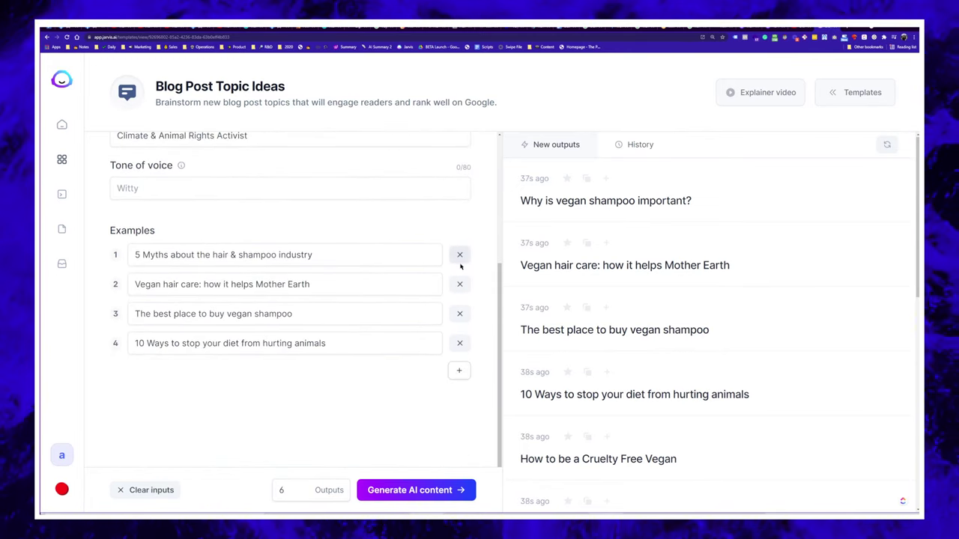
# - Remove the four remaining examples so the Examples list is empty
pyautogui.click(459, 283)
pyautogui.click(460, 314)
pyautogui.click(458, 342)
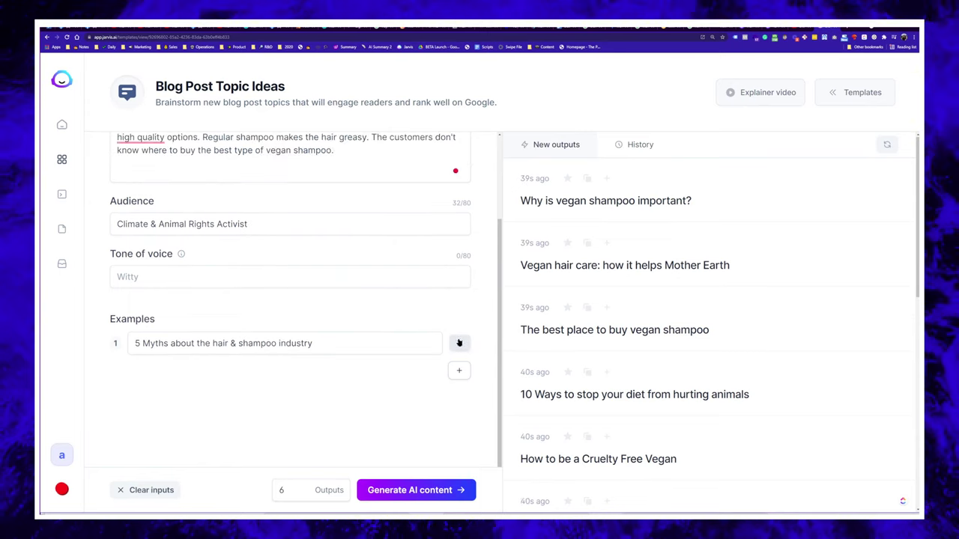
pyautogui.click(457, 343)
pyautogui.scroll(1, 243, 277)
# - Change the audience to "Woman health nerd" and generate six blog post topic ideas without any examples
pyautogui.click(363, 245)
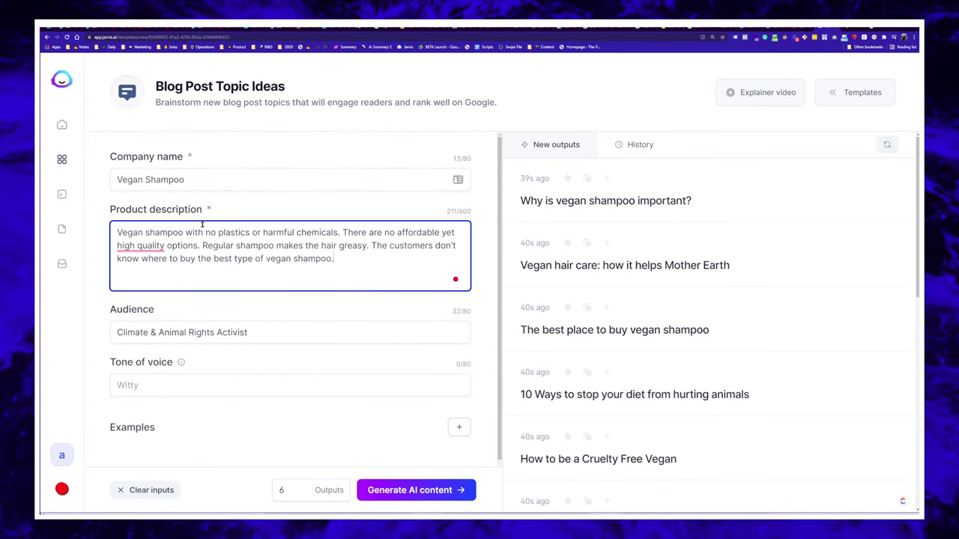
pyautogui.hotkey('ctrl', 'a')
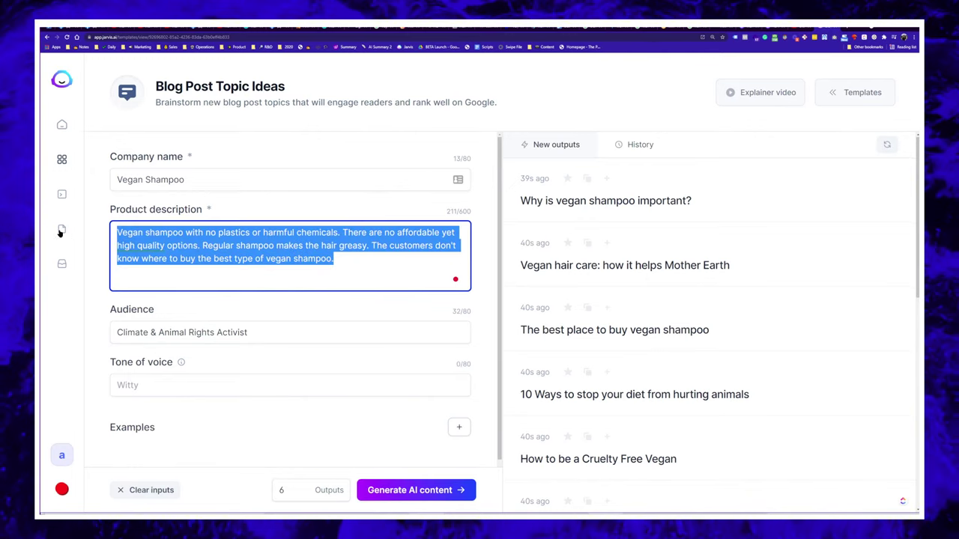
pyautogui.click(368, 331)
pyautogui.hotkey('ctrl', 'a')
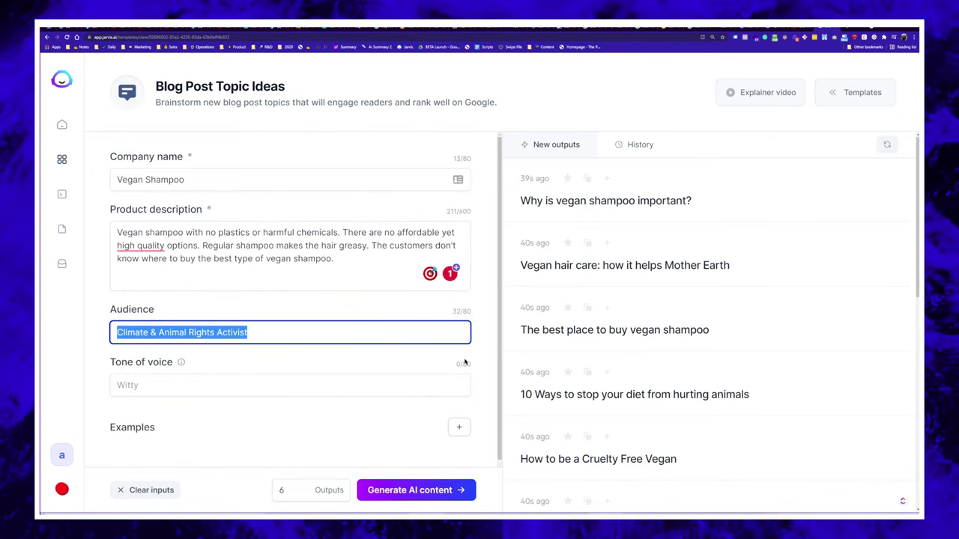
pyautogui.write('Health Nerd')
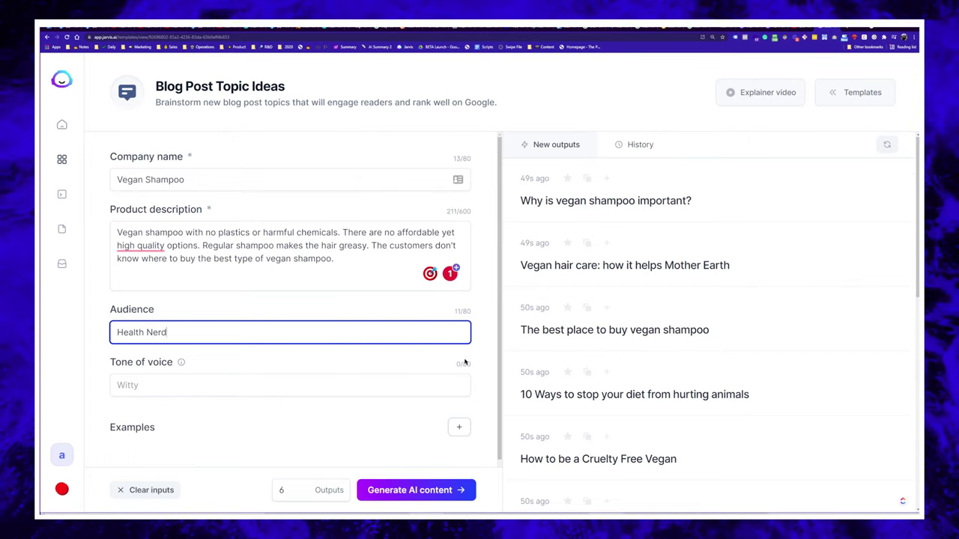
pyautogui.hotkey('ctrl', 'a')
pyautogui.write('Woma')
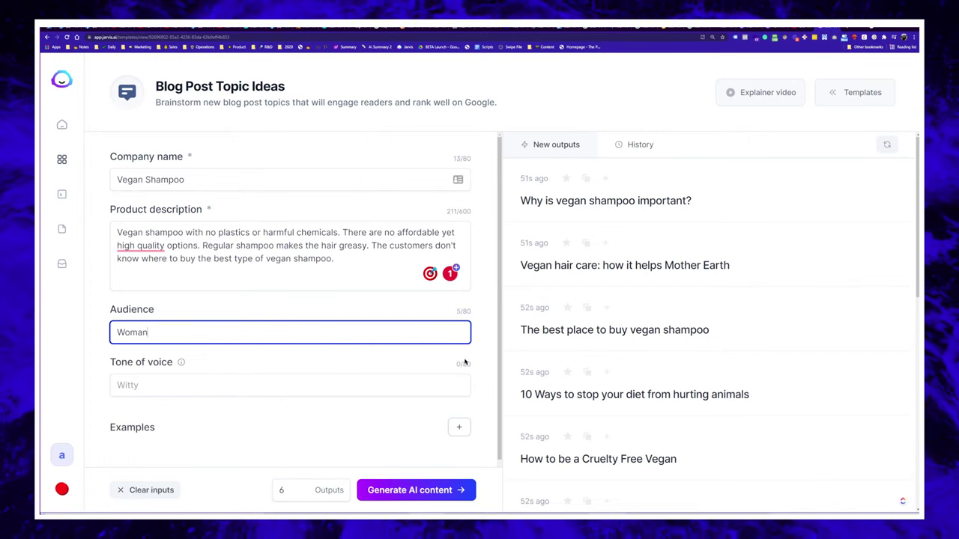
pyautogui.write('n health nerd')
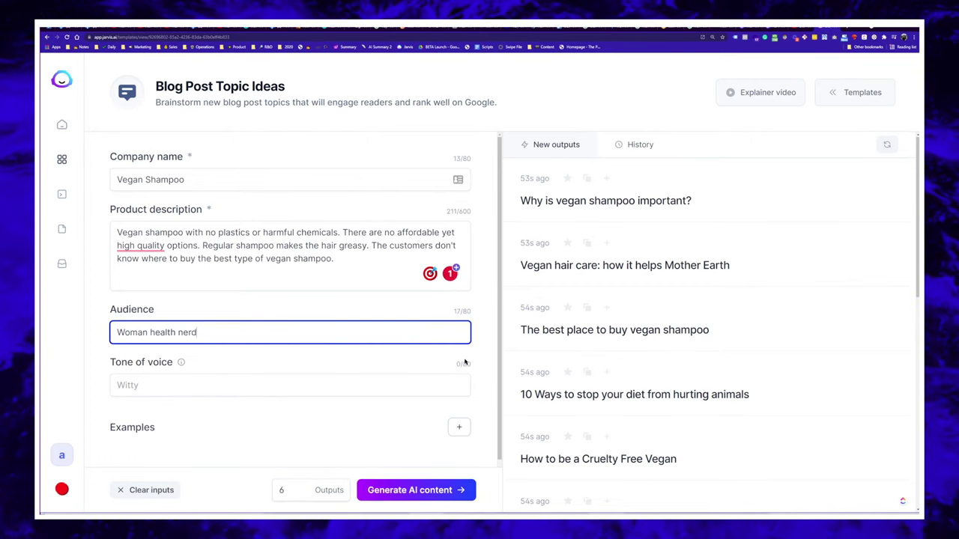
pyautogui.click(439, 490)
# - Switch to the Miro board, look at the content distribution strategy under the retainer services section, and return to Jarvis
pyautogui.hotkey('alt', 'Tab')
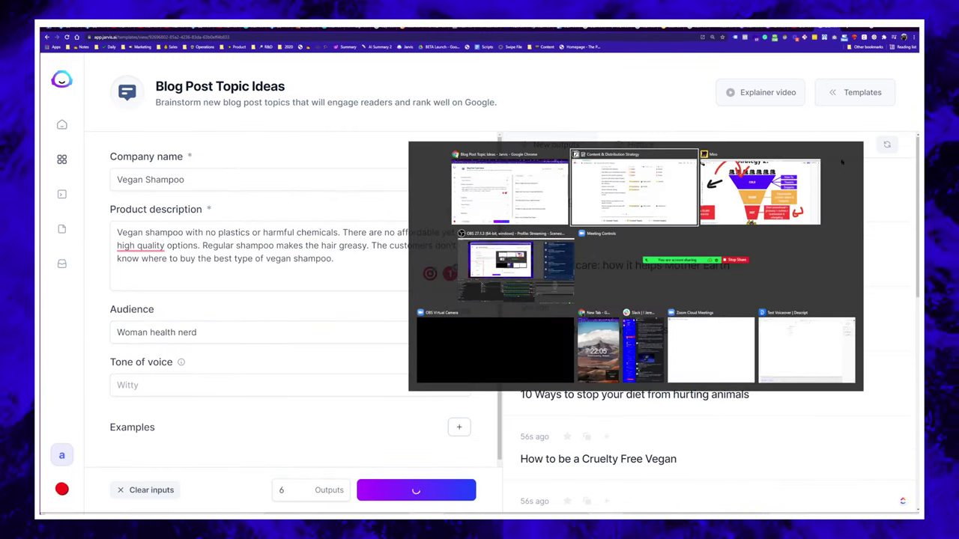
pyautogui.scroll(-5, 343, 266)
pyautogui.hscroll(10, 343, 265)
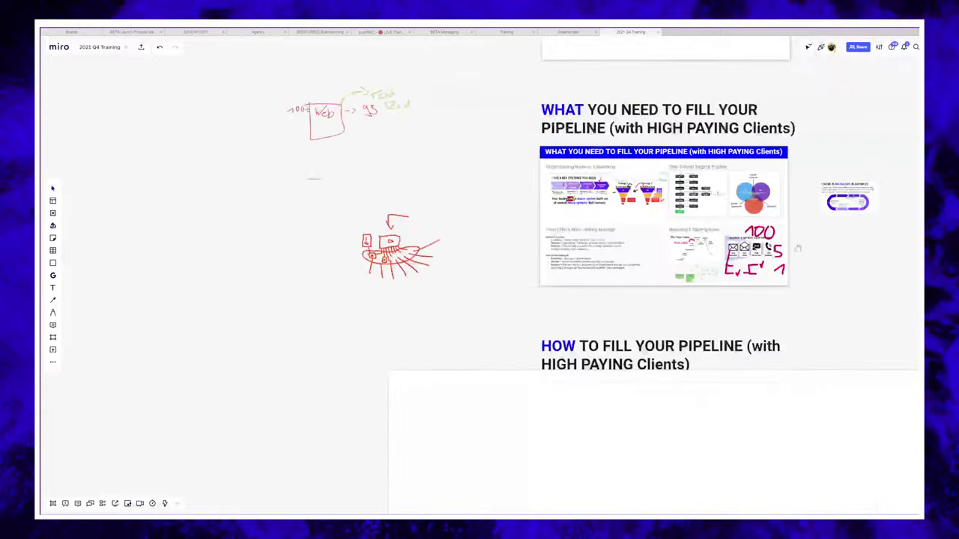
pyautogui.scroll(10, 479, 309)
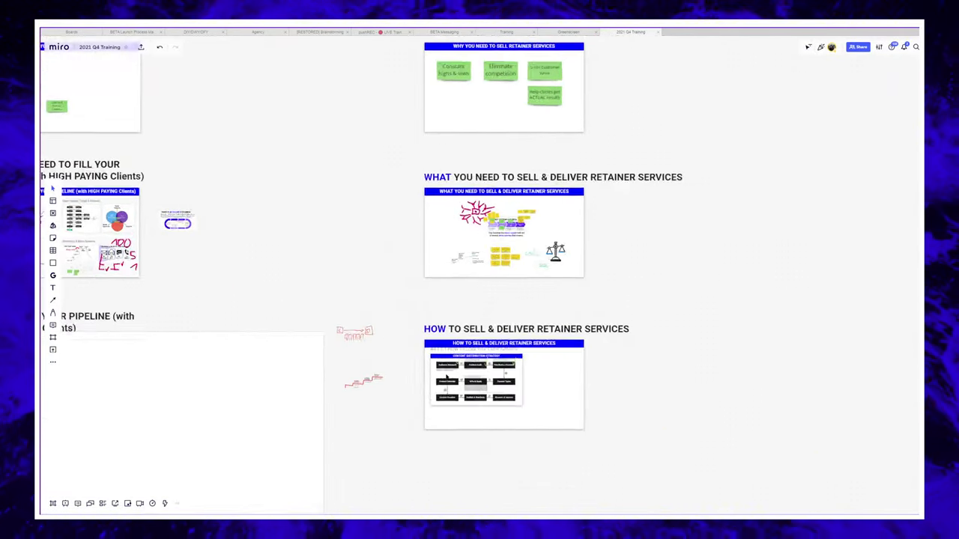
pyautogui.scroll(-2, 482, 308)
pyautogui.scroll(8, 299, 254)
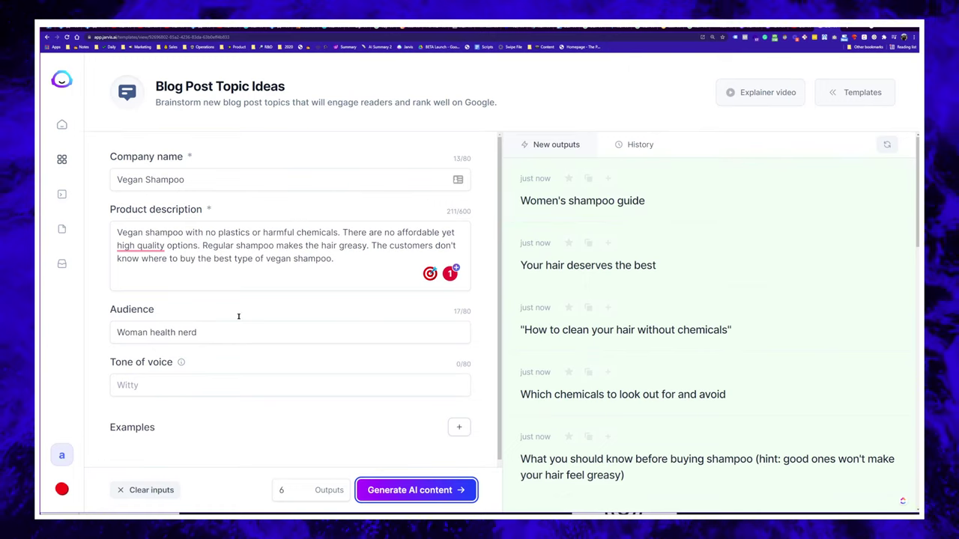
# - Review the new outputs, add "How to wash your hair without damaging it." as an example, and generate six more topic ideas
pyautogui.moveTo(214, 334); pyautogui.dragTo(96, 337)
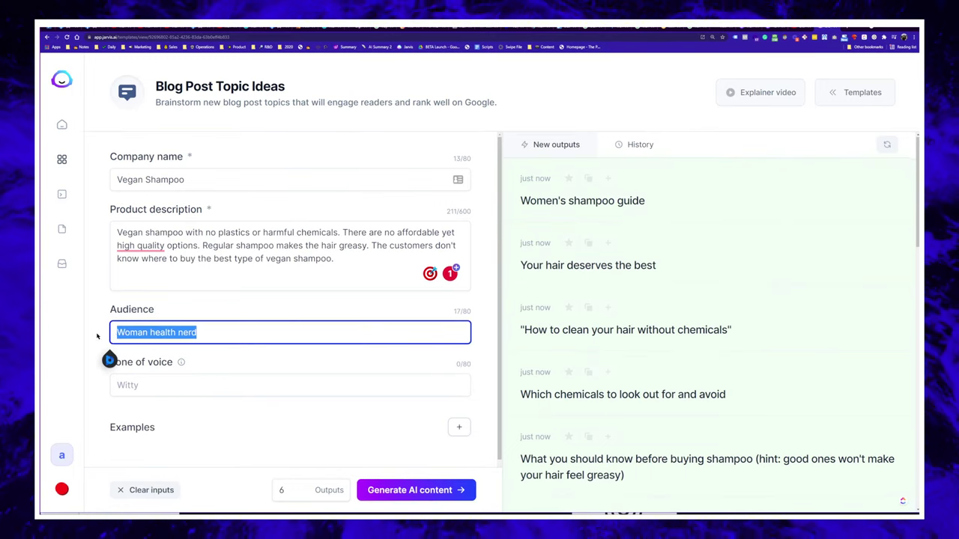
pyautogui.scroll(-1, 612, 290)
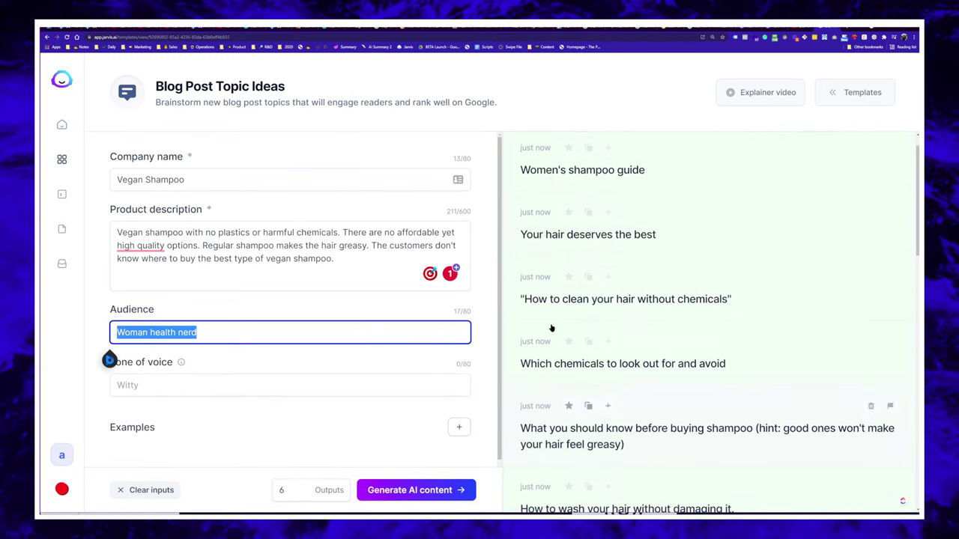
pyautogui.scroll(-2, 569, 365)
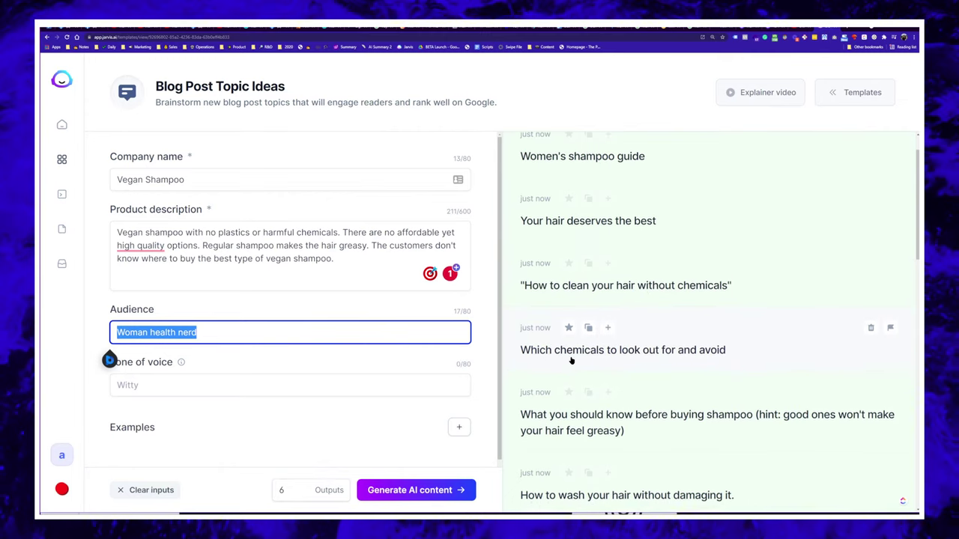
pyautogui.scroll(-3, 719, 343)
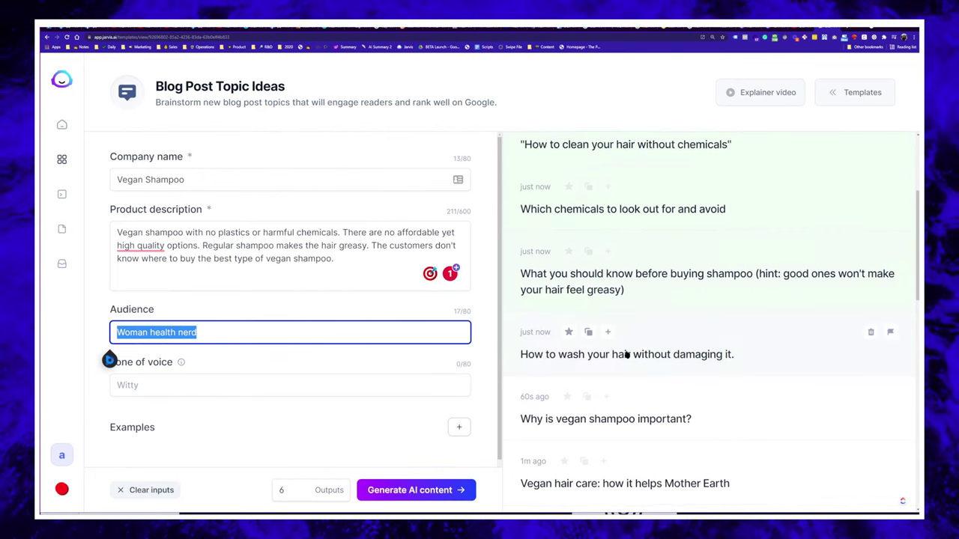
pyautogui.scroll(1, 599, 367)
pyautogui.scroll(-2, 622, 337)
pyautogui.click(606, 315)
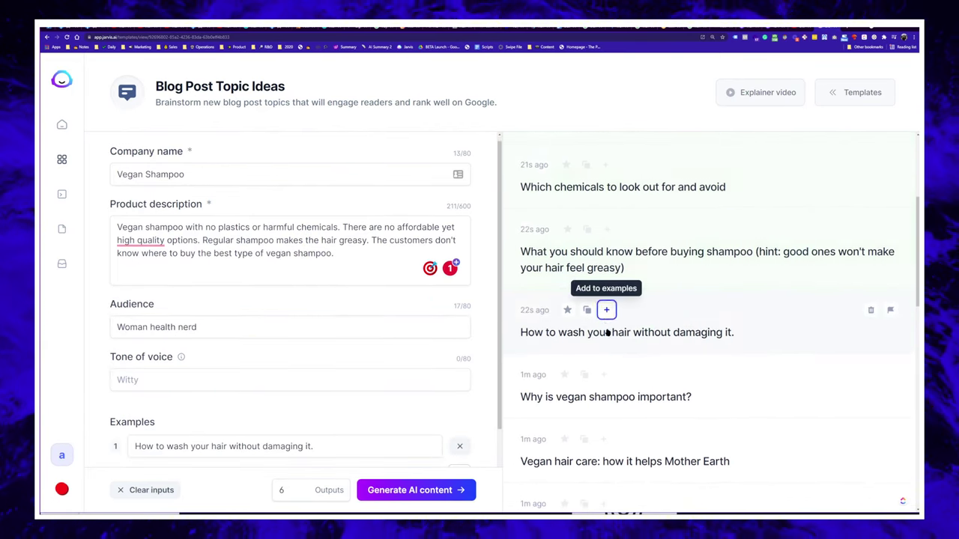
pyautogui.press('super+Return')
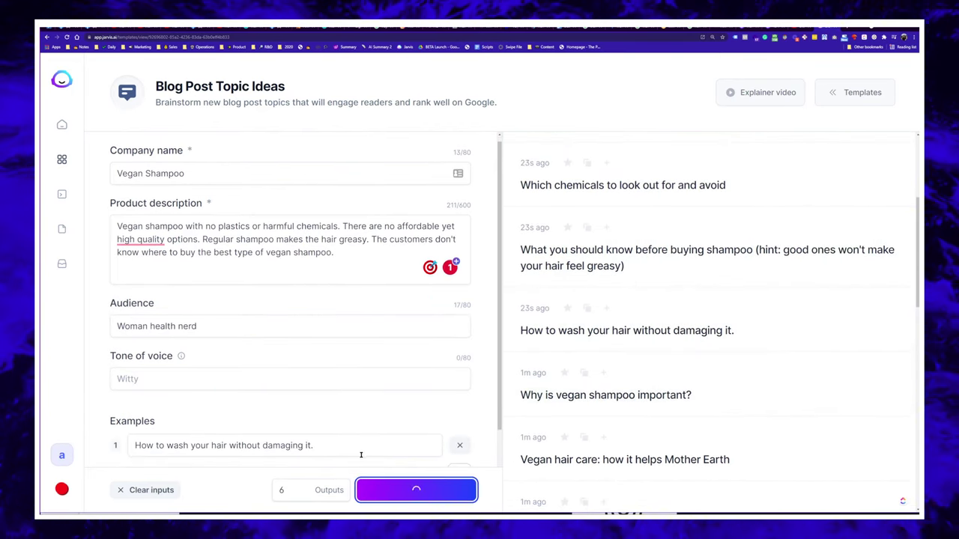
# - Set the number of outputs to 10, generate another batch of topic ideas, and review the new titles
pyautogui.doubleClick(302, 490)
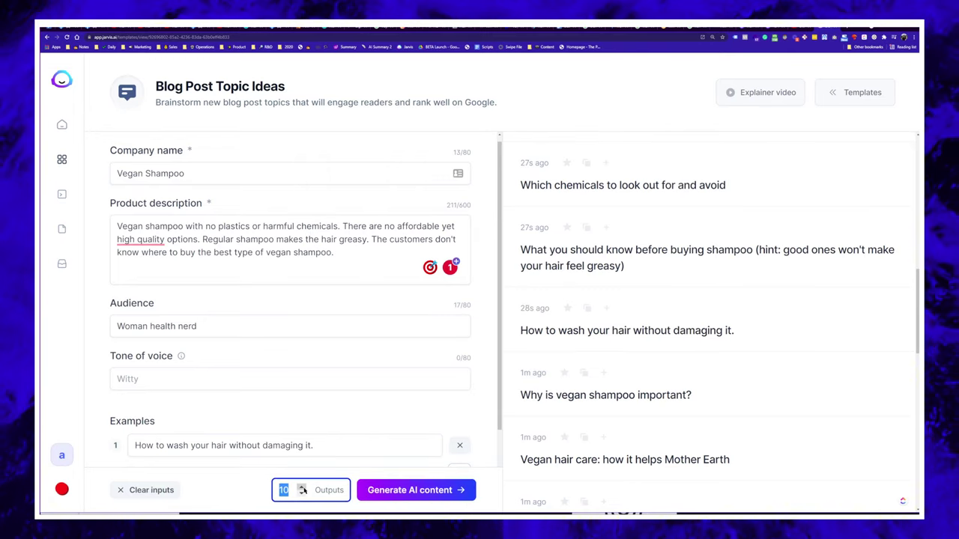
pyautogui.press('super+Return')
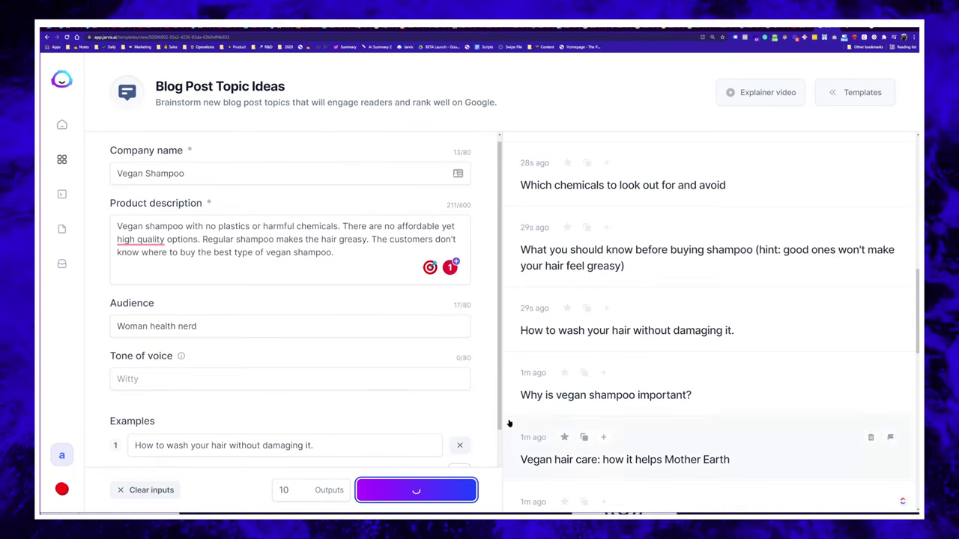
pyautogui.moveTo(333, 102); pyautogui.dragTo(88, 85)
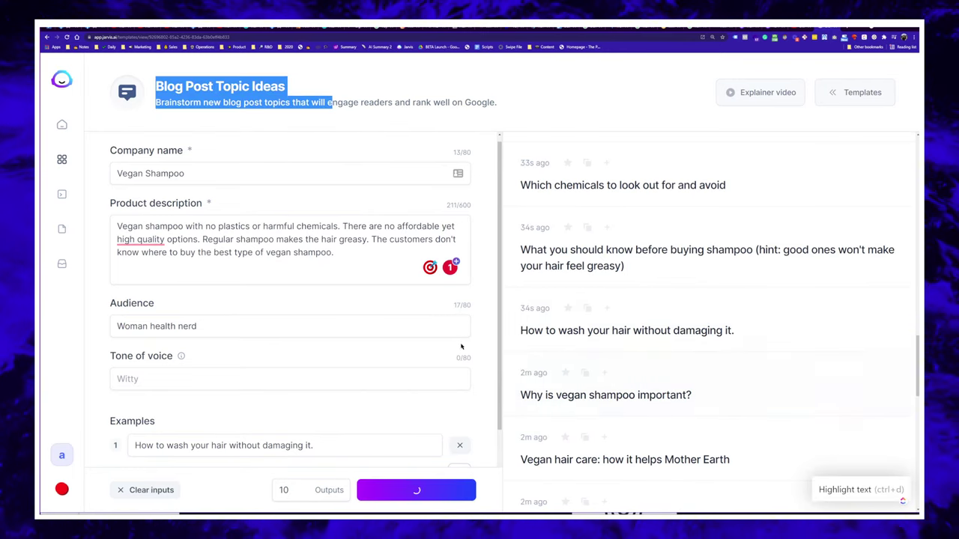
pyautogui.scroll(10, 570, 338)
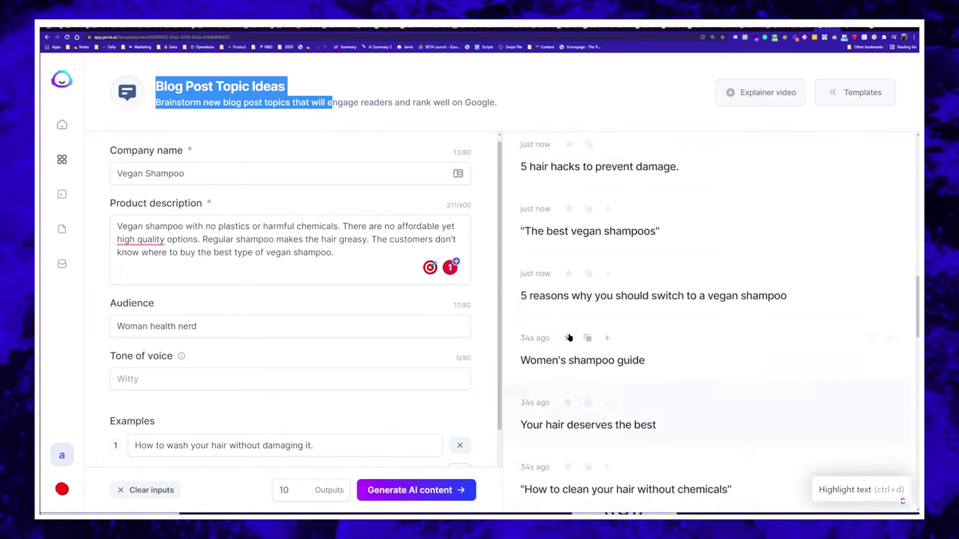
pyautogui.scroll(8, 716, 329)
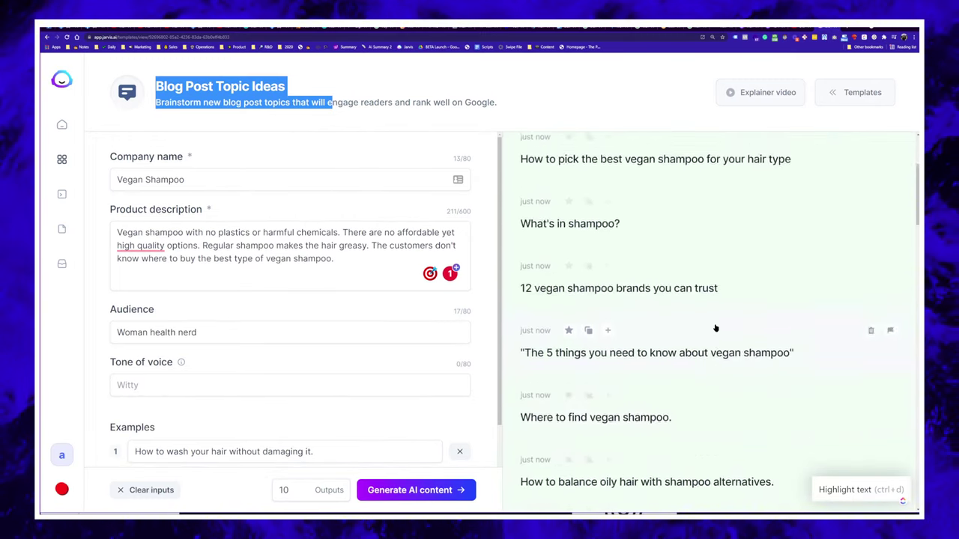
# - Add the outputs "Do you know all of the ingredients in your hair products?" and "The 5 things you need to know about vegan shampoo" as examples
pyautogui.click(390, 262)
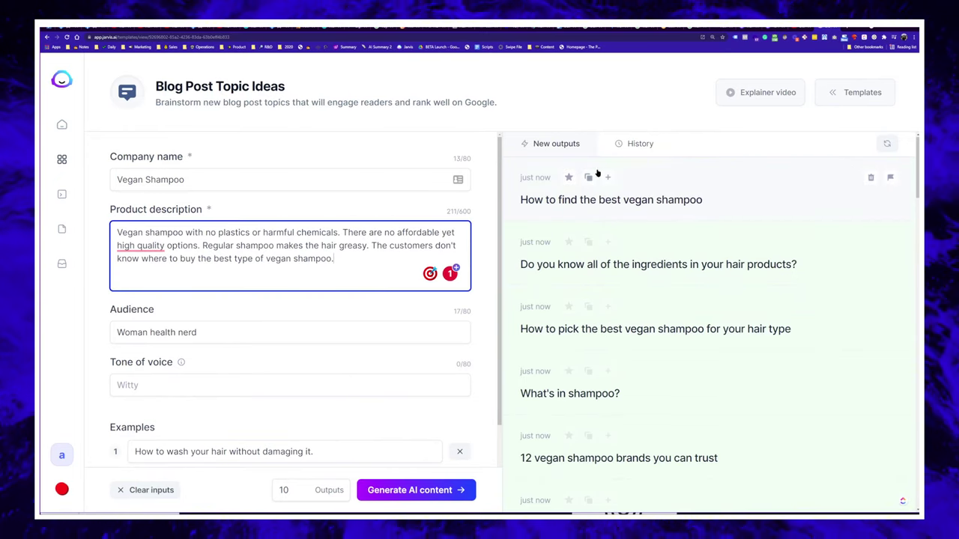
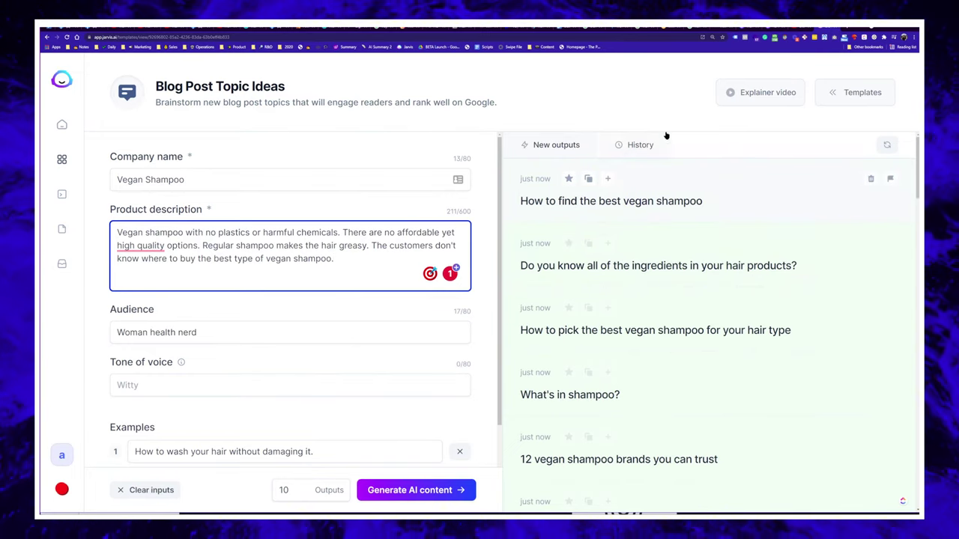
pyautogui.click(670, 228)
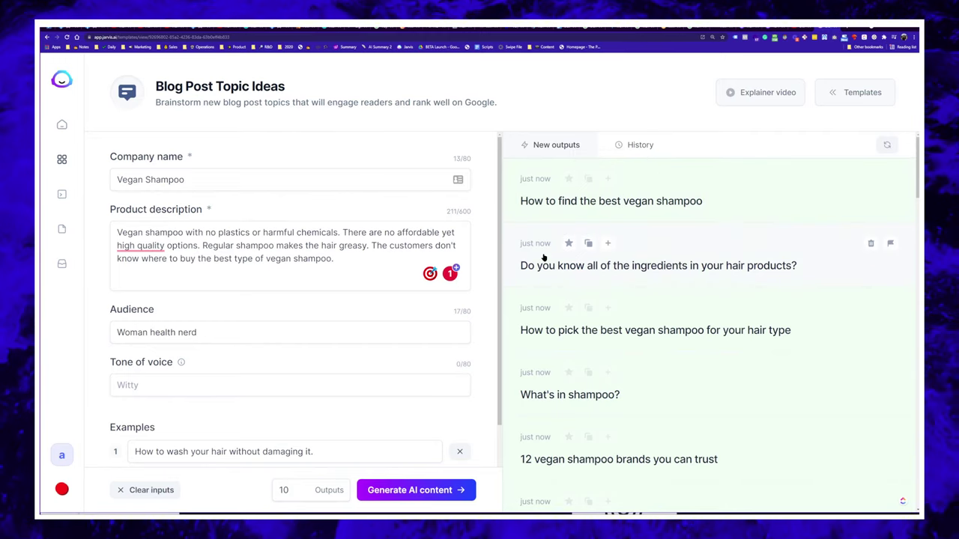
pyautogui.scroll(-1, 544, 230)
pyautogui.scroll(1, 544, 229)
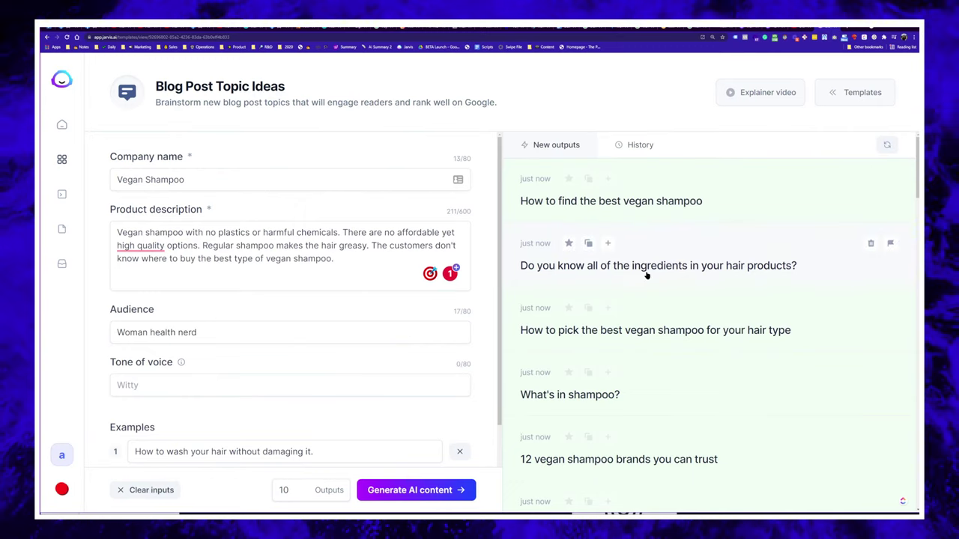
pyautogui.click(607, 244)
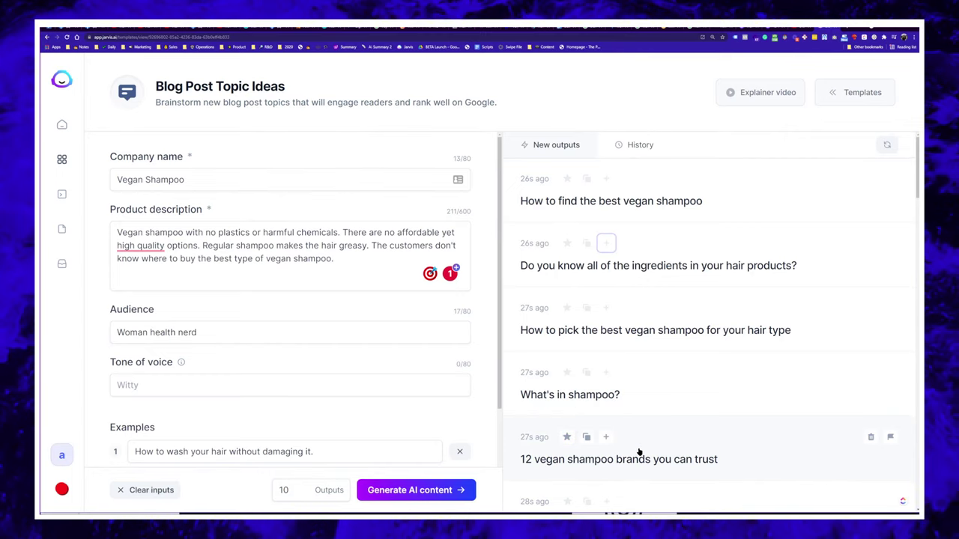
pyautogui.scroll(-3, 637, 285)
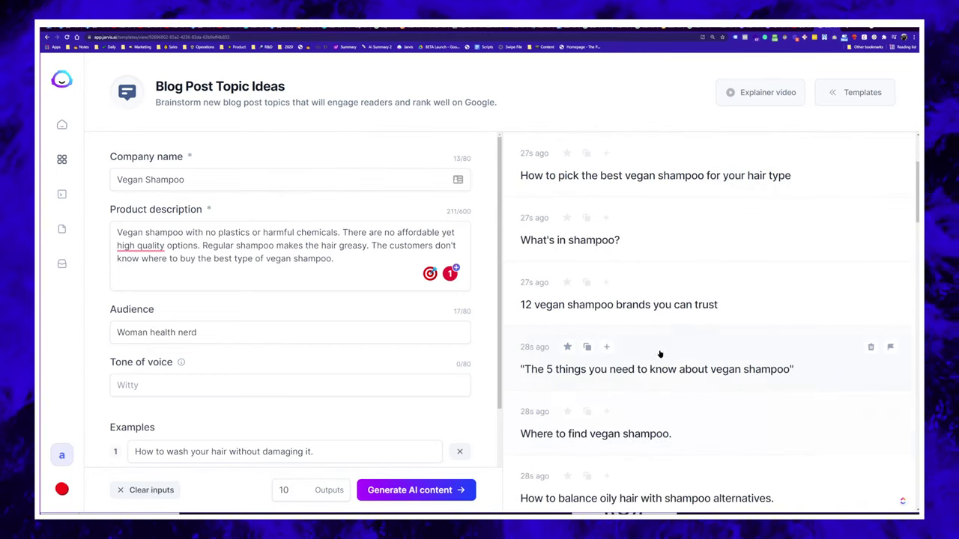
pyautogui.click(606, 347)
pyautogui.scroll(-3, 614, 420)
pyautogui.scroll(-2, 235, 342)
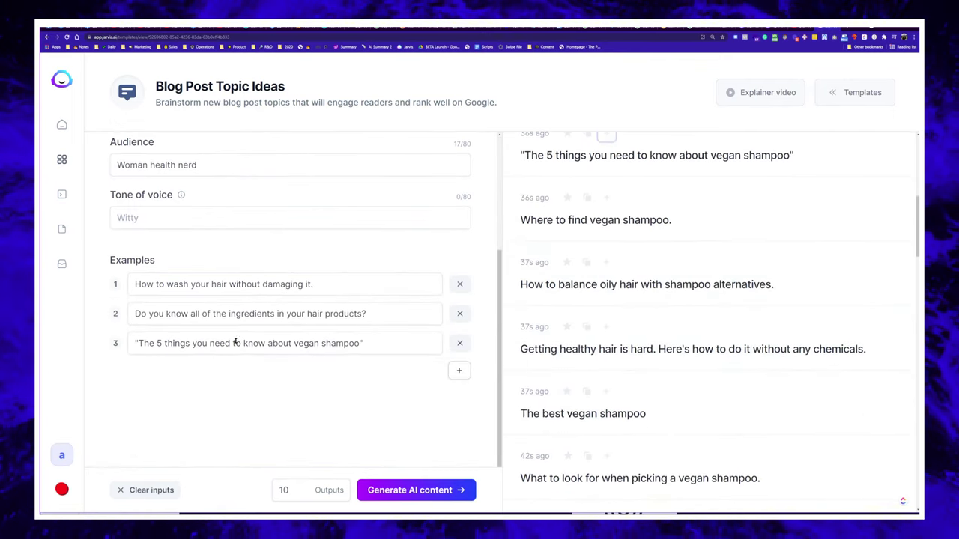
pyautogui.scroll(1, 302, 242)
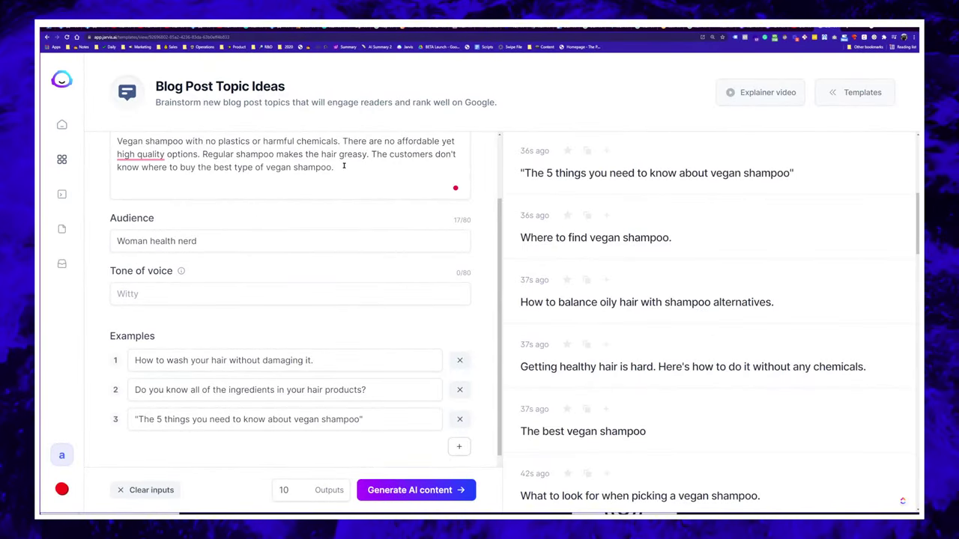
# - Copy the whole vegan shampoo product description
pyautogui.click(341, 170)
pyautogui.hotkey('ctrl', 'a')
pyautogui.hotkey('ctrl', 'c')
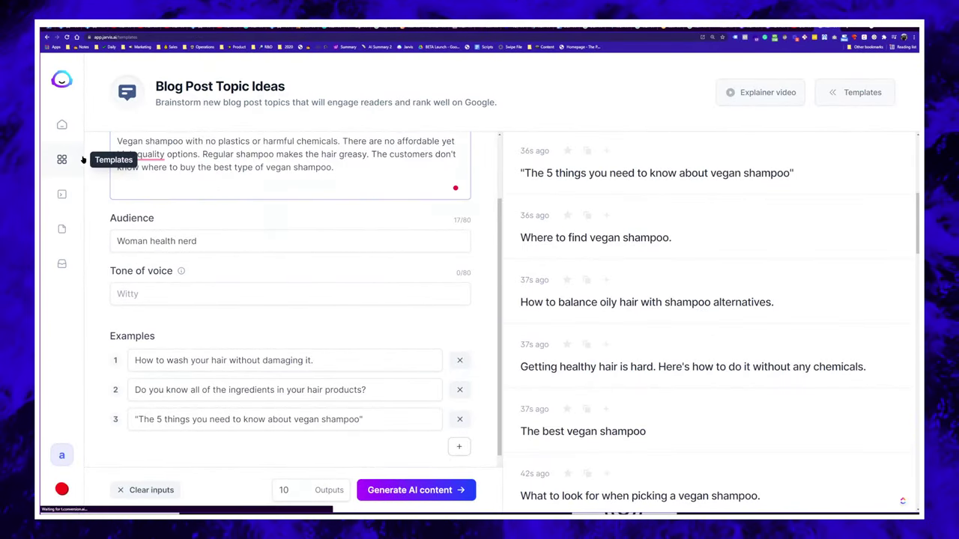
# - Leave the topic ideas template and create a new Jarvis document from scratch
pyautogui.click(81, 157)
pyautogui.click(190, 208)
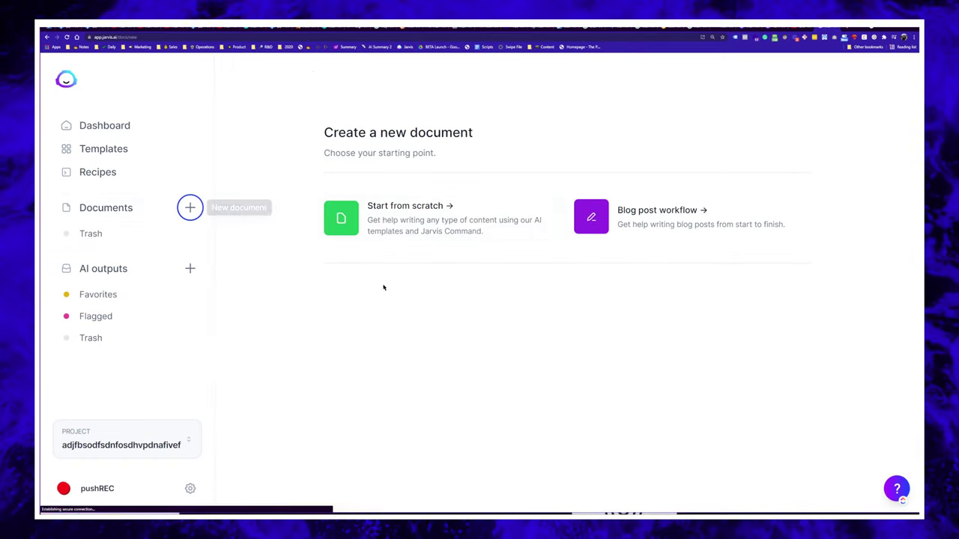
pyautogui.click(400, 236)
pyautogui.hotkey('ctrl', '+')
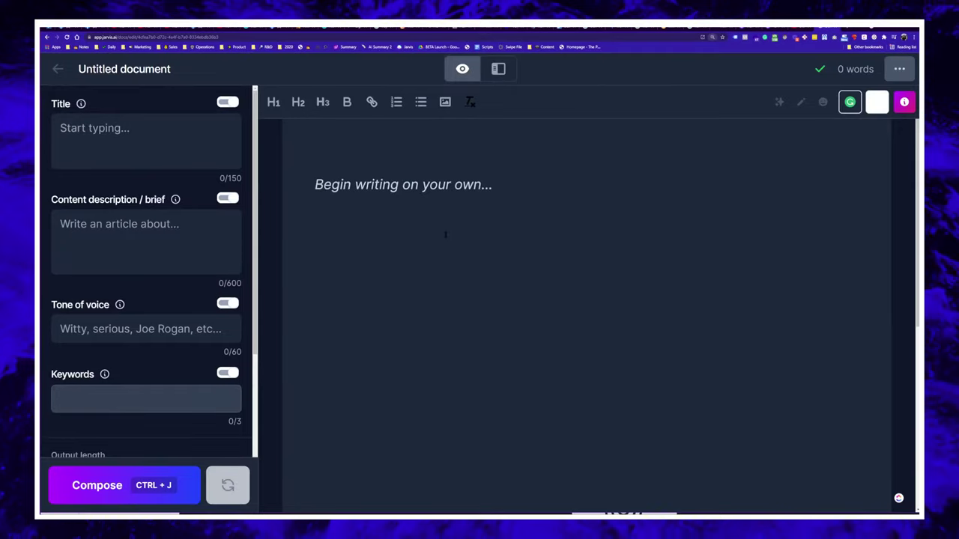
# - Write the link pushrec.com/ai in the empty document body
pyautogui.write('pushrec')
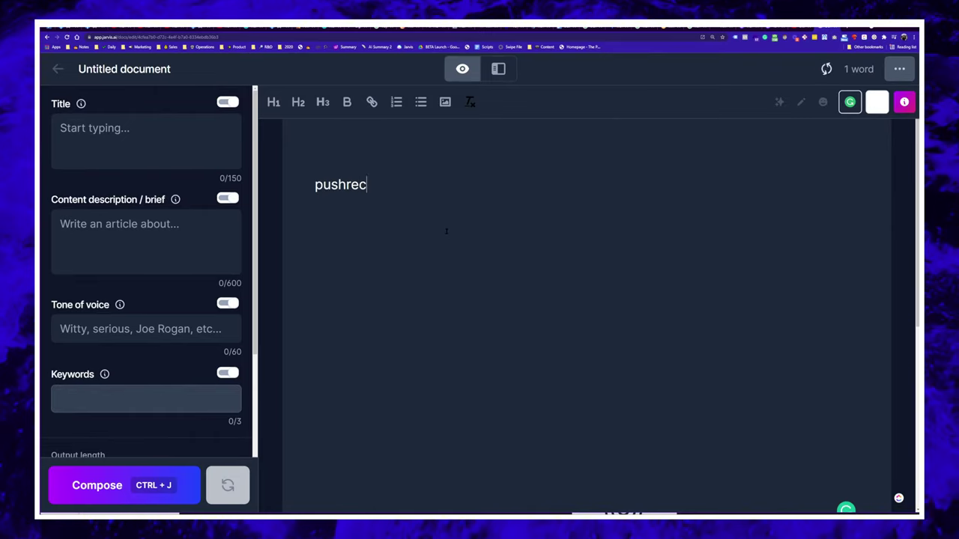
pyautogui.write('.com/ai')
# - Replace the link with the copied vegan shampoo description, and move that description from the document body into the content description
pyautogui.hotkey('ctrl', 'a')
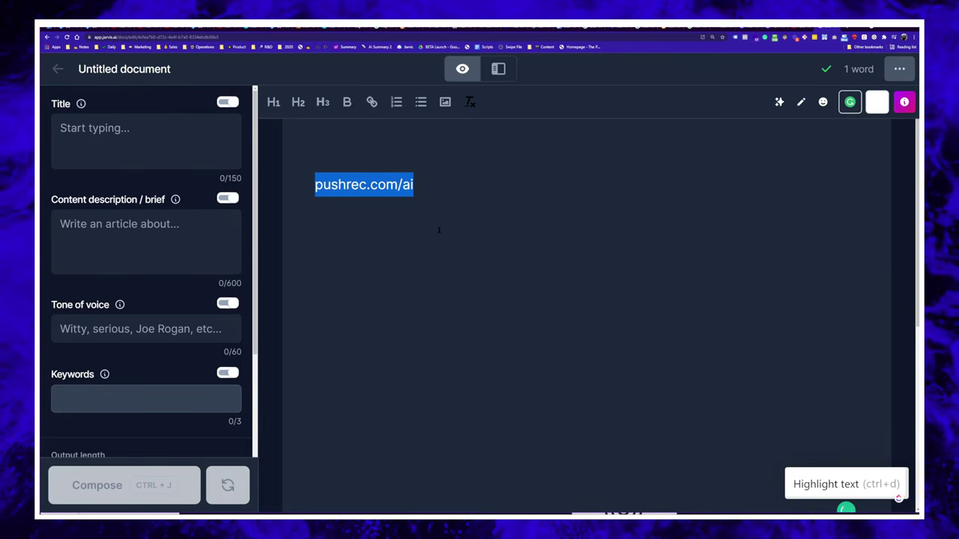
pyautogui.hotkey('ctrl', 'v')
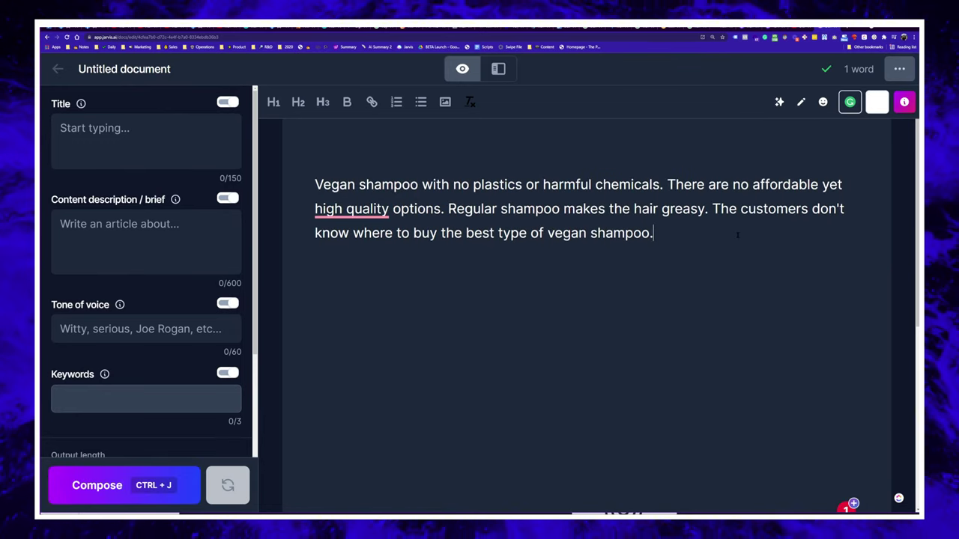
pyautogui.hotkey('ctrl', 'a')
pyautogui.hotkey('ctrl', 'x')
pyautogui.click(143, 240)
pyautogui.hotkey('ctrl', 'v')
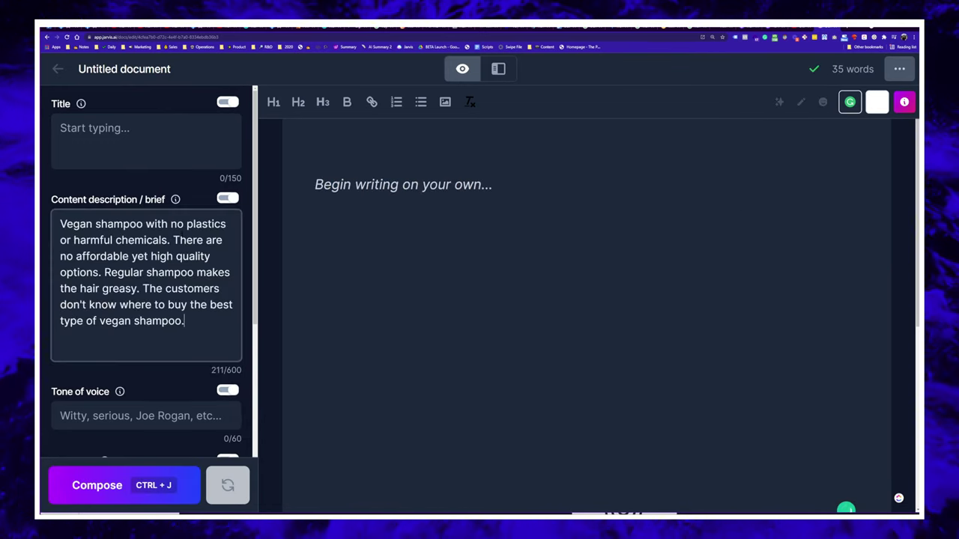
# - Fill in the title as "Facebook ad for Vegan Shampoo"
pyautogui.click(102, 162)
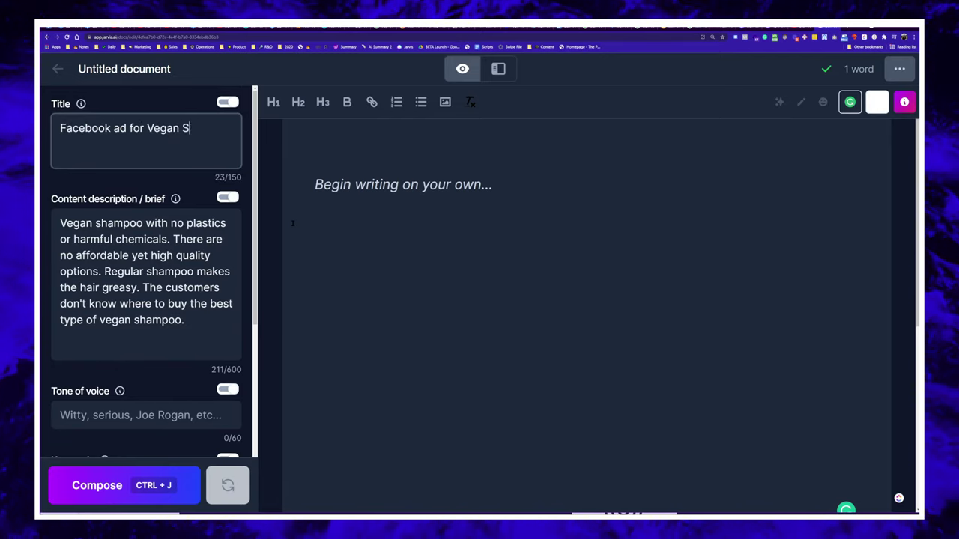
pyautogui.write('hampoo')
# - Insert "Write a Facebook ad for" at the start of the content description, before the product text
pyautogui.click(116, 221)
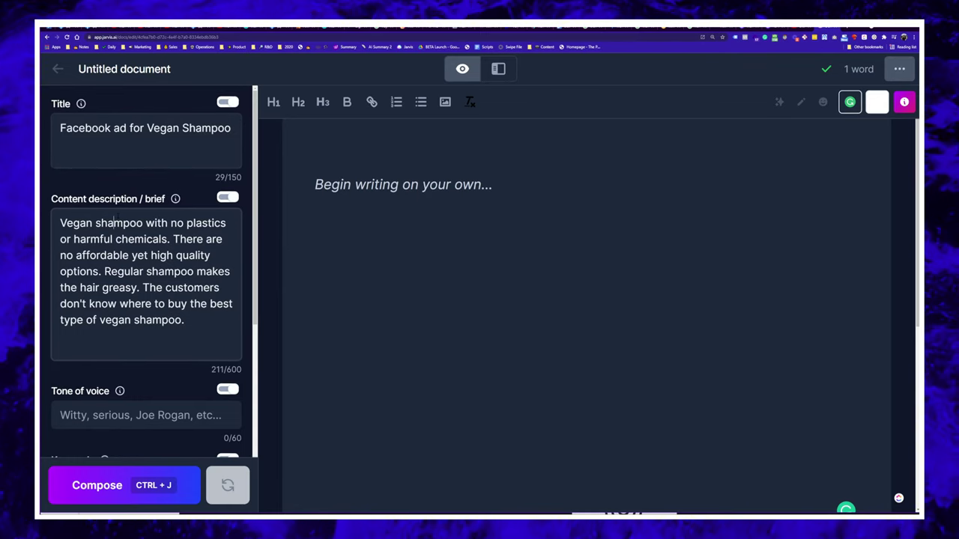
pyautogui.click(60, 222)
pyautogui.write('Write a f')
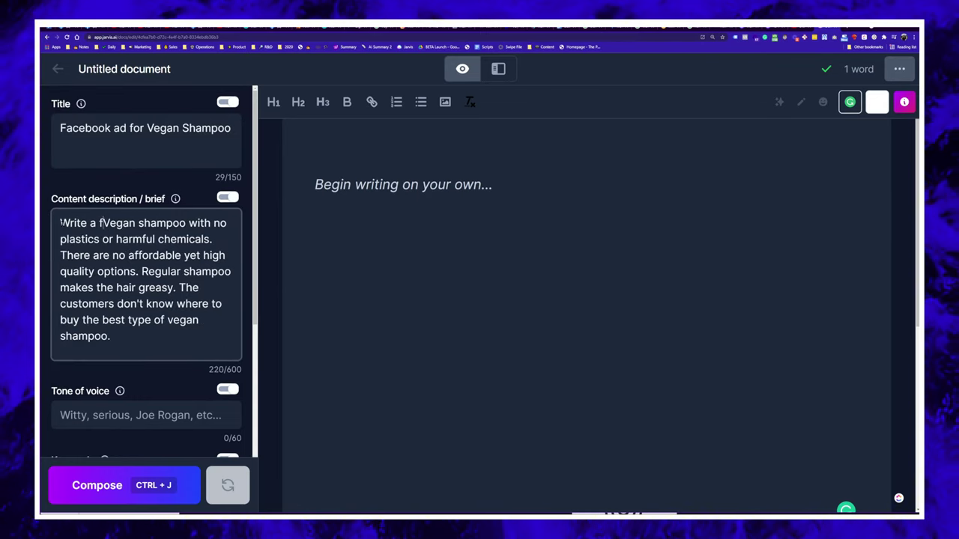
pyautogui.write('ocal')
pyautogui.press('BackSpace')
pyautogui.press('BackSpace')
pyautogui.press('BackSpace')
pyautogui.press('BackSpace')
pyautogui.press('BackSpace')
pyautogui.write('F')
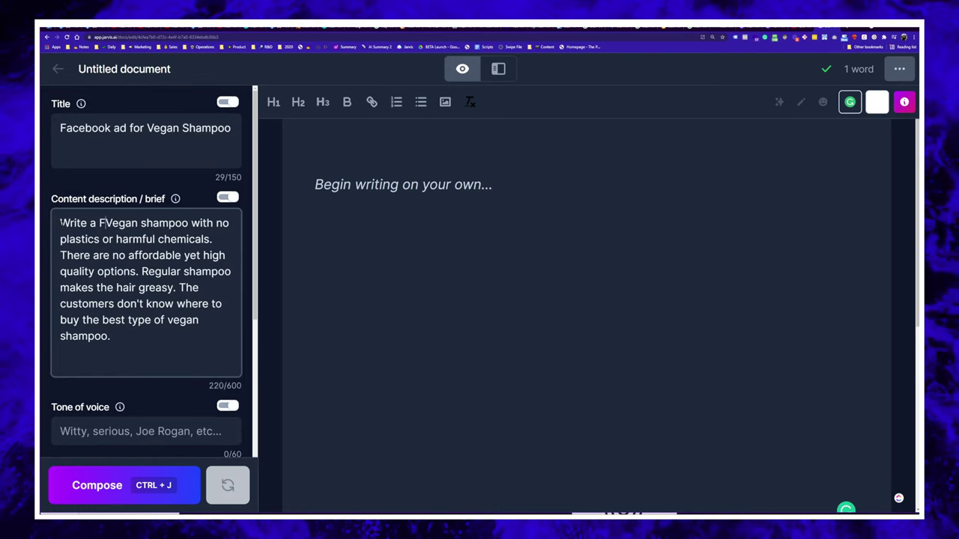
pyautogui.write('acebook ad ')
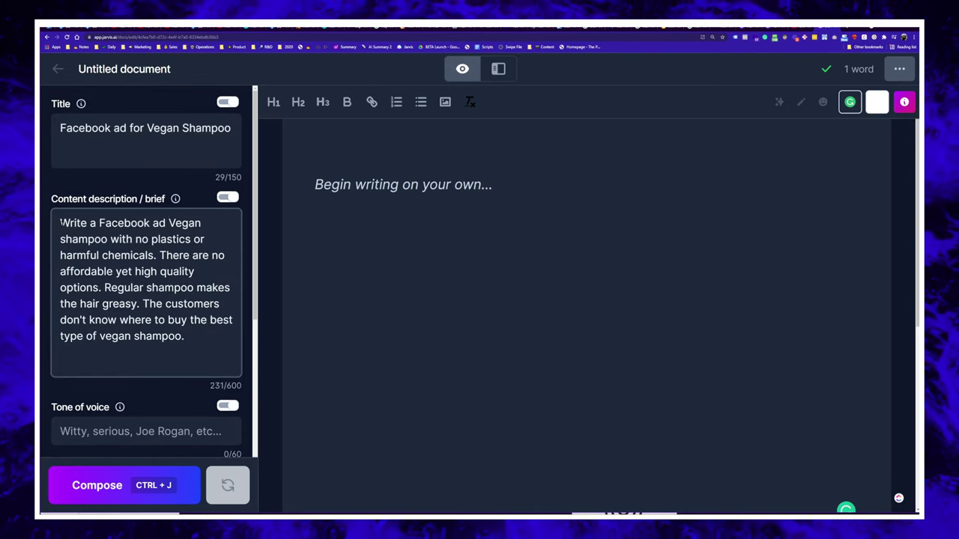
pyautogui.write('for')
pyautogui.press('Tab')
pyautogui.scroll(-3, 175, 212)
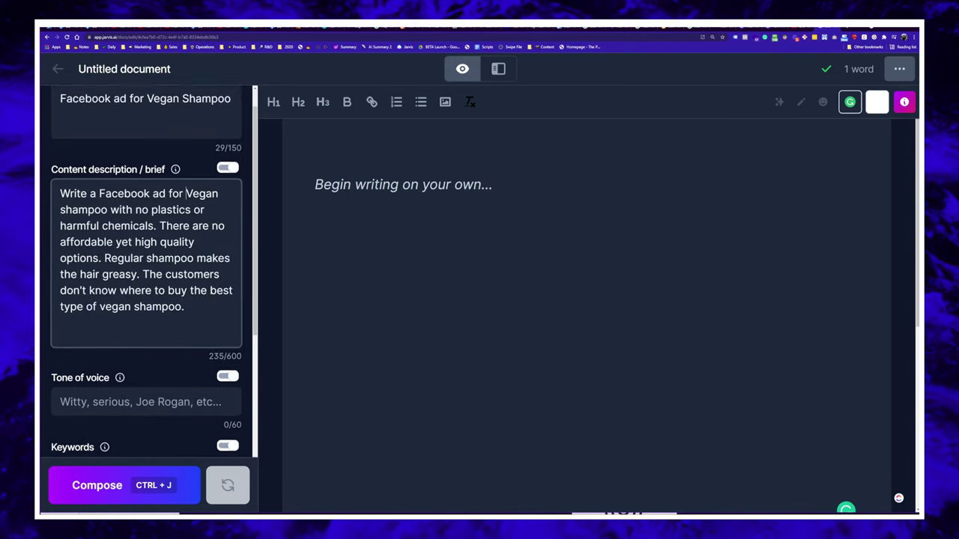
# - Add "The target audience is vegan women health nerds." as the brief's first line, with a blank line below it
pyautogui.hotkey('shift', 'Tab')
pyautogui.scroll(3, 175, 212)
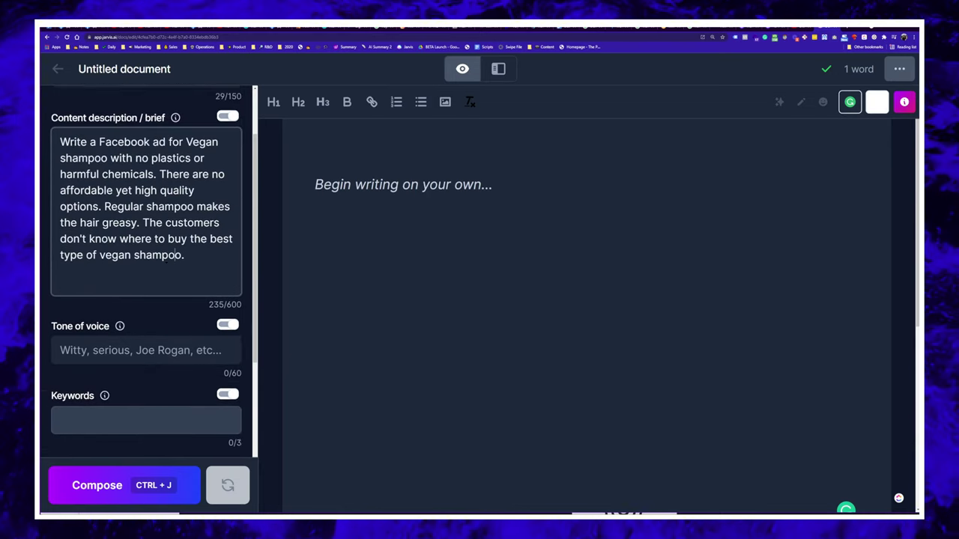
pyautogui.press('Return')
pyautogui.press('Return')
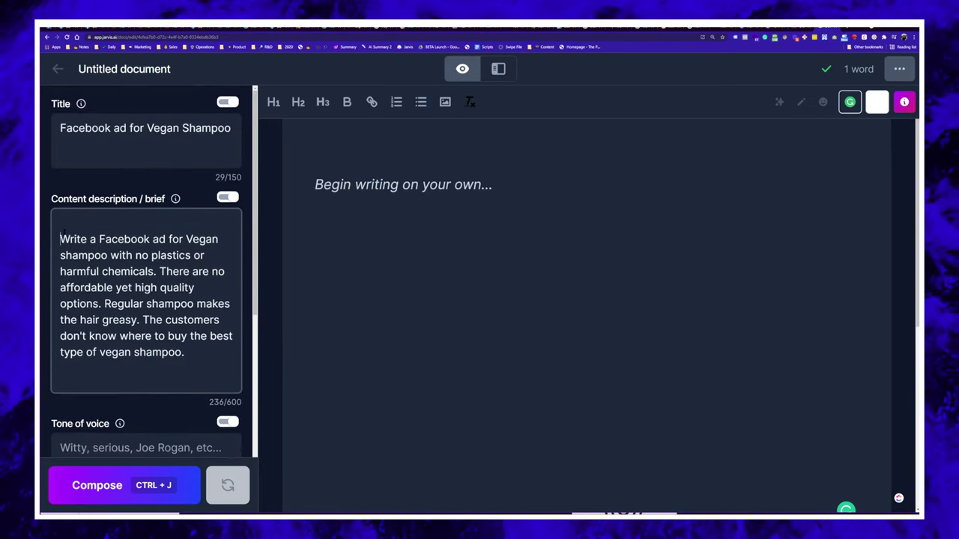
pyautogui.press('Up')
pyautogui.press('Up')
pyautogui.write('The')
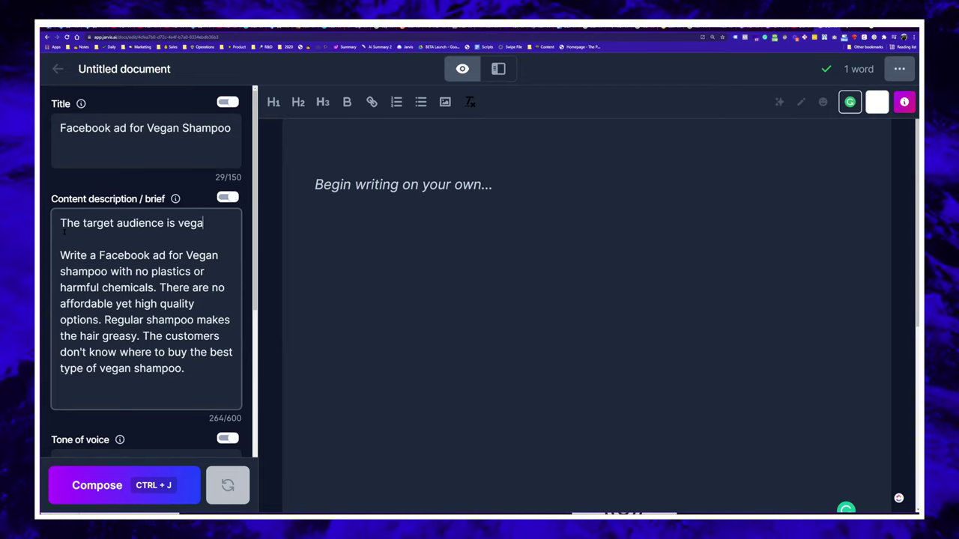
pyautogui.write('n women heal')
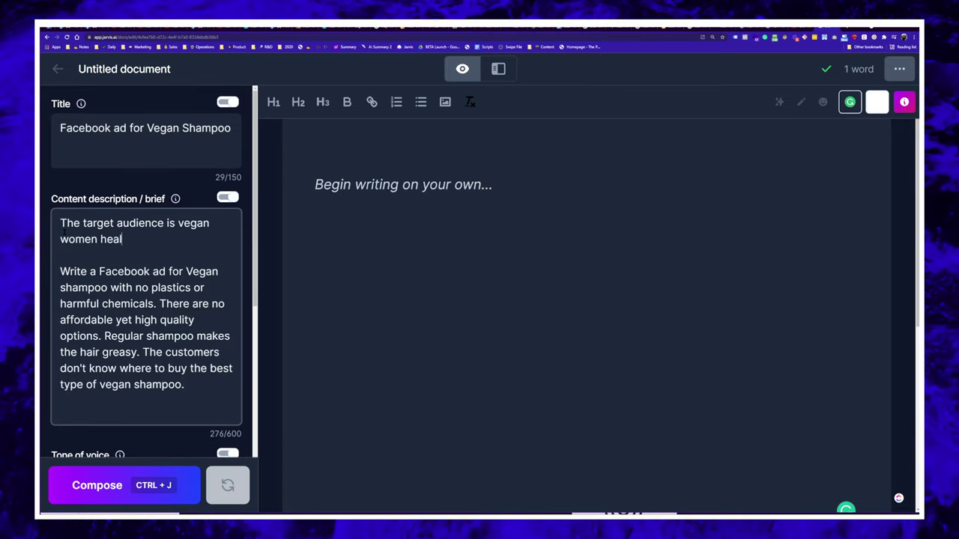
pyautogui.write('th nerds.')
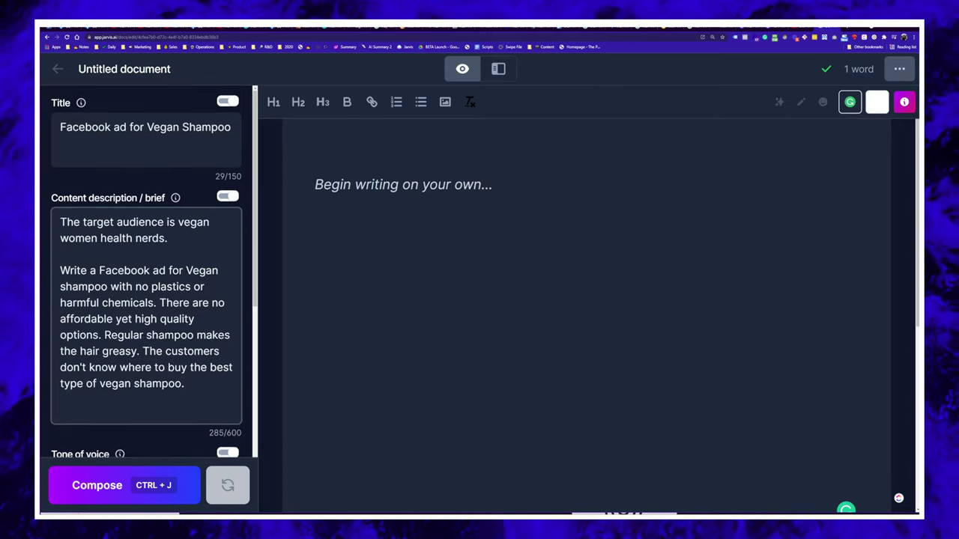
# - Set the tone of voice to "intriguing" and look over the filled-in brief settings
pyautogui.scroll(-4, 139, 193)
pyautogui.click(138, 176)
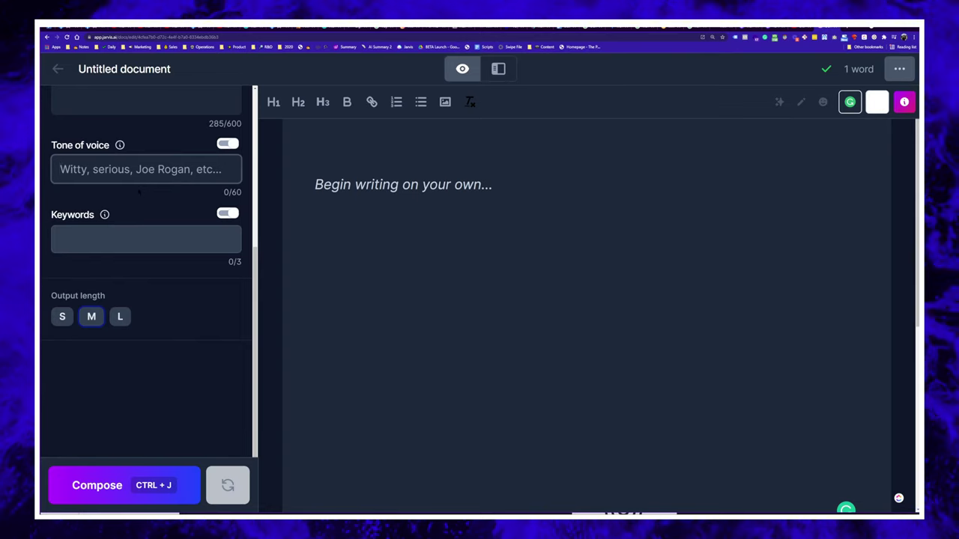
pyautogui.write('intriguing')
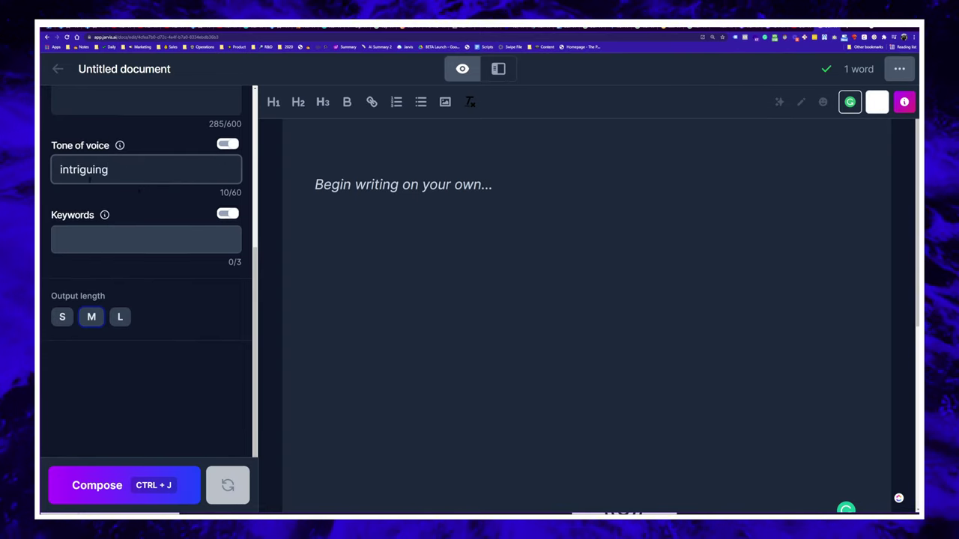
pyautogui.scroll(5, 105, 300)
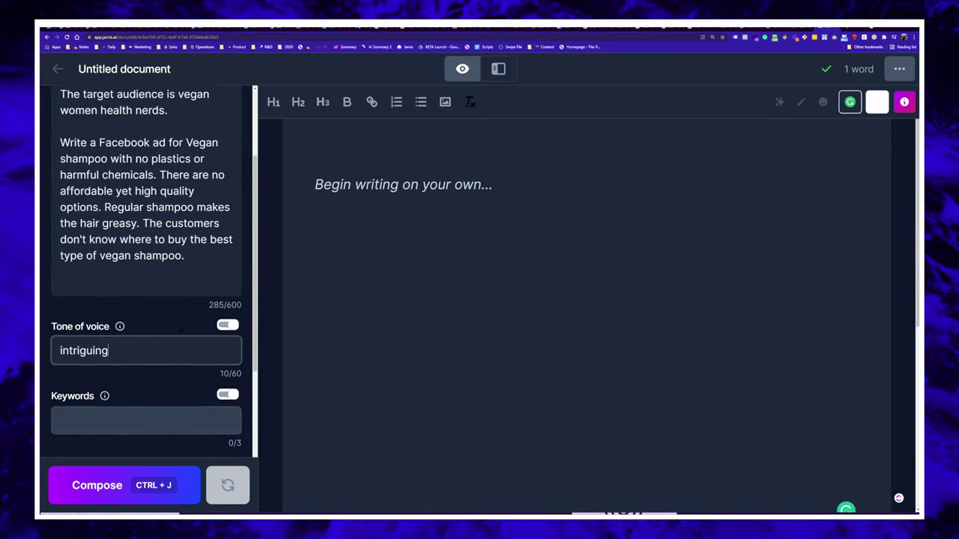
pyautogui.scroll(-3, 98, 314)
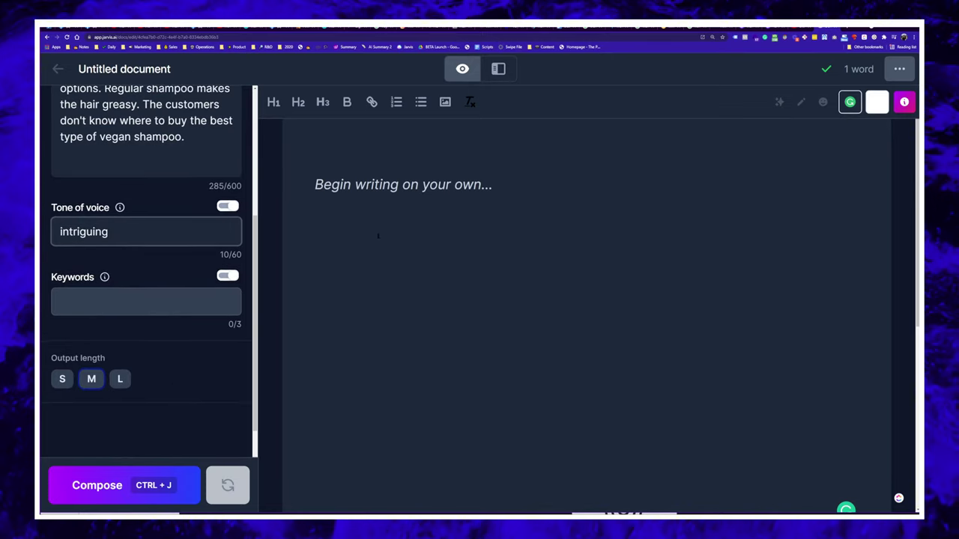
pyautogui.scroll(4, 147, 262)
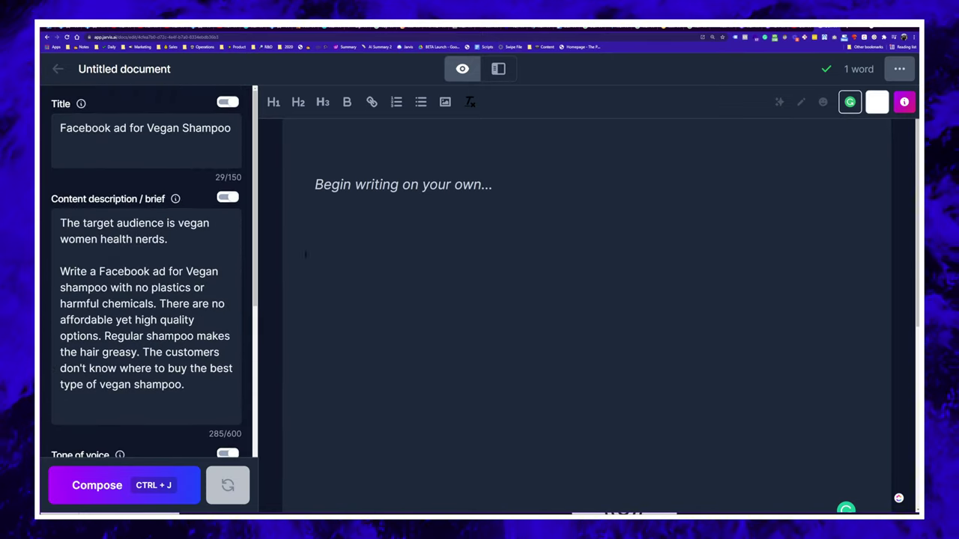
pyautogui.click(388, 232)
pyautogui.write('Write F')
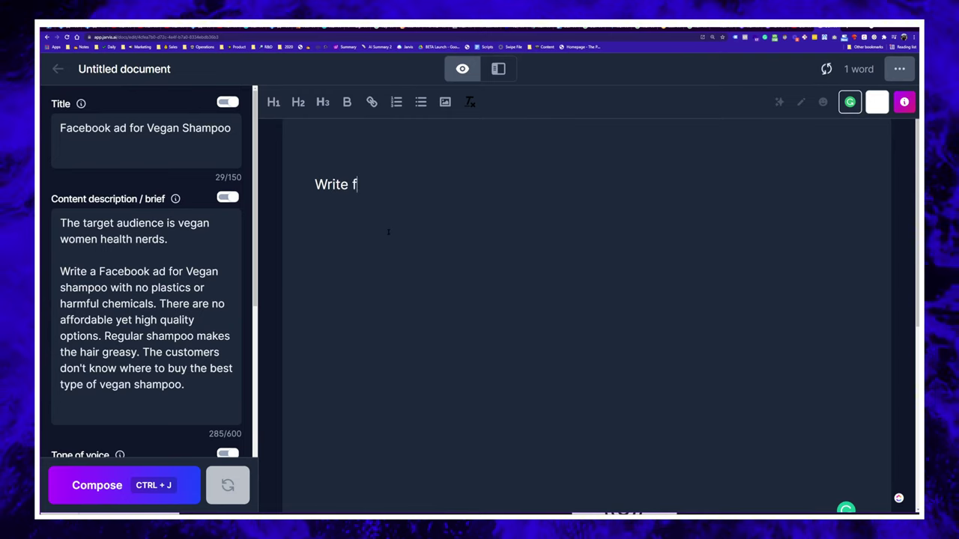
pyautogui.hotkey('ctrl', 'a')
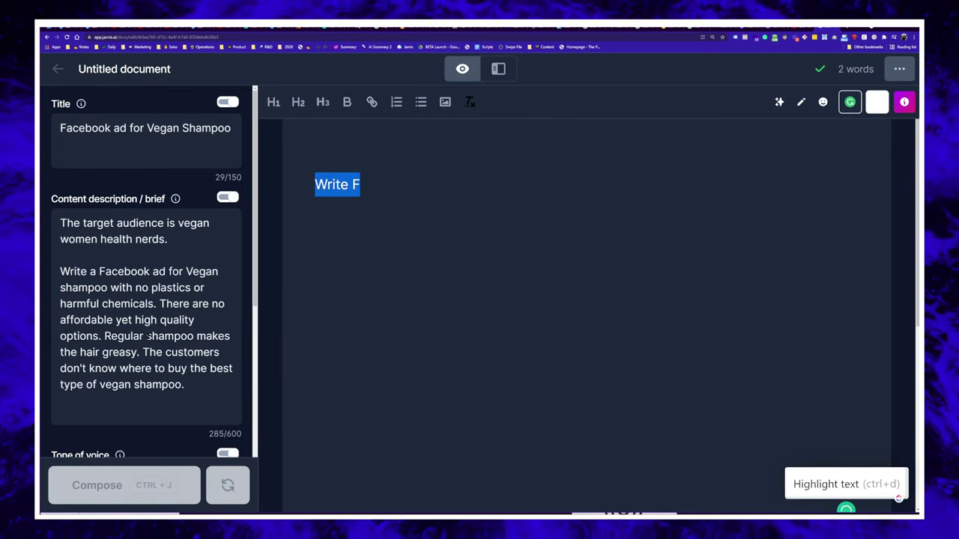
# - Copy the whole content description and paste it into the document body in place of the text there
pyautogui.click(146, 304)
pyautogui.hotkey('ctrl', 'a')
pyautogui.hotkey('ctrl', 'c')
pyautogui.click(337, 184)
pyautogui.hotkey('ctrl', 'a')
pyautogui.hotkey('ctrl', 'v')
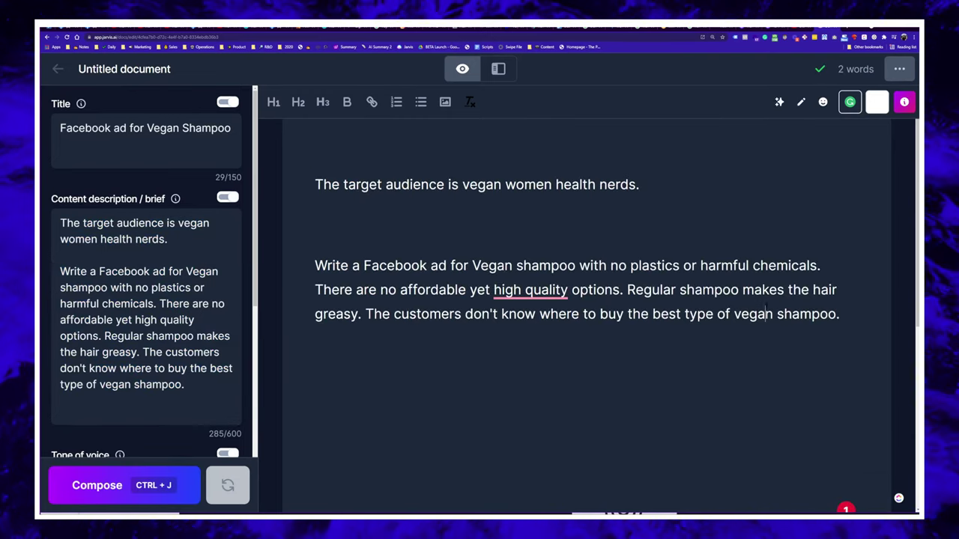
# - Add the instruction "Write a Facebook ad for the product above." below the pasted brief, separated by a blank line
pyautogui.write('W')
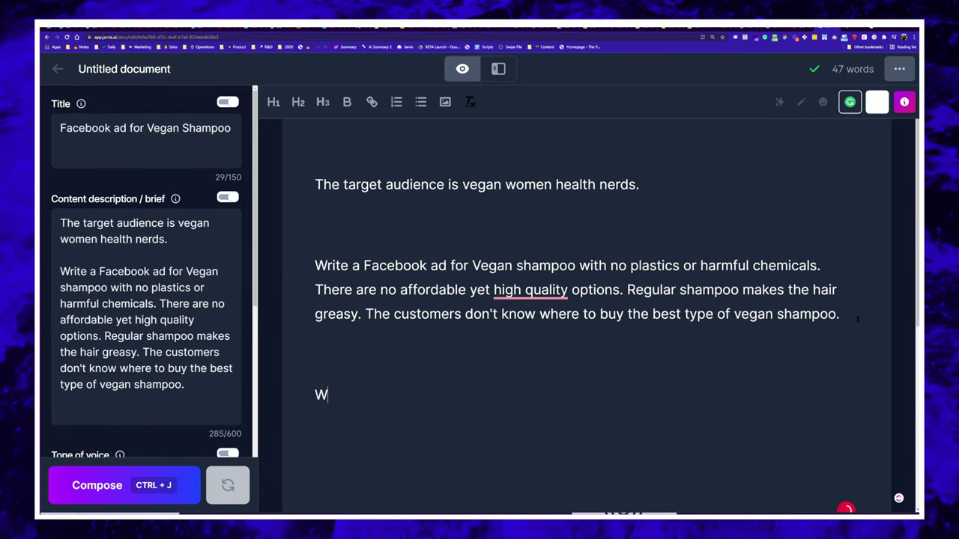
pyautogui.write('rute')
pyautogui.press('BackSpace')
pyautogui.press('BackSpace')
pyautogui.press('BackSpace')
pyautogui.press('BackSpace')
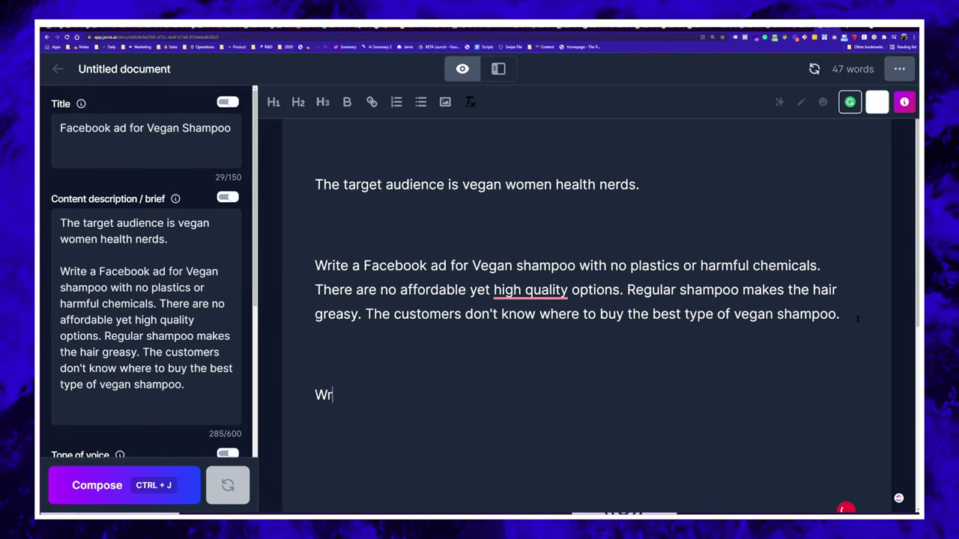
pyautogui.write('rite a Facebook ad for the product above.')
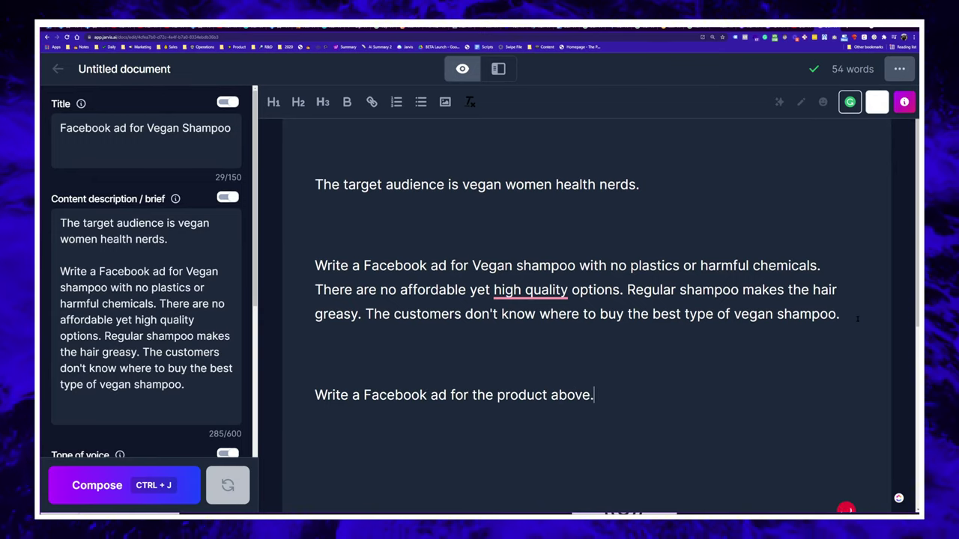
# - Have Jarvis compose text from the instruction, and separate the generated ad lines from it with a blank line
pyautogui.hotkey('ctrl', 'j')
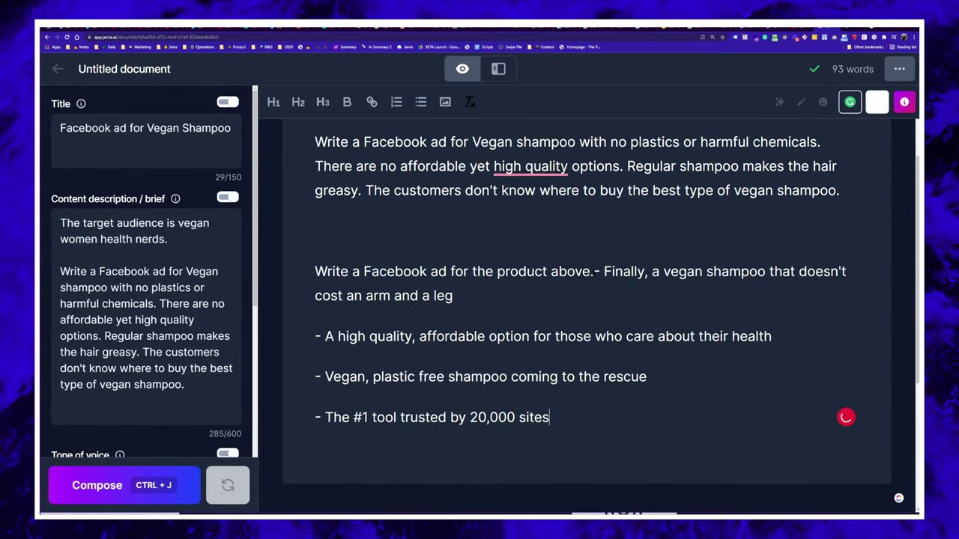
pyautogui.click(596, 271)
pyautogui.press('Return')
pyautogui.press('Return')
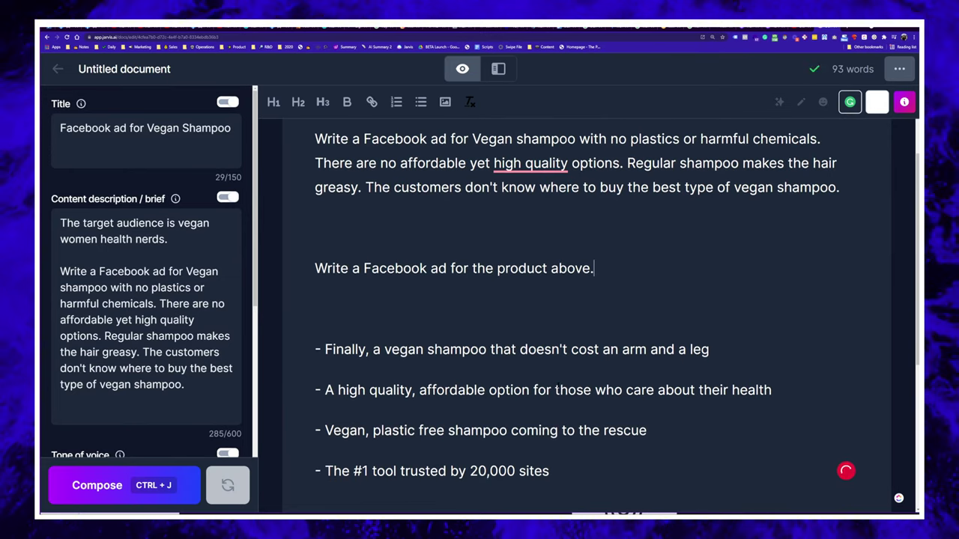
# - Reword the instruction above the generated lines to "Write long-form Facebook ad copy for the product above."
pyautogui.scroll(-2, 603, 278)
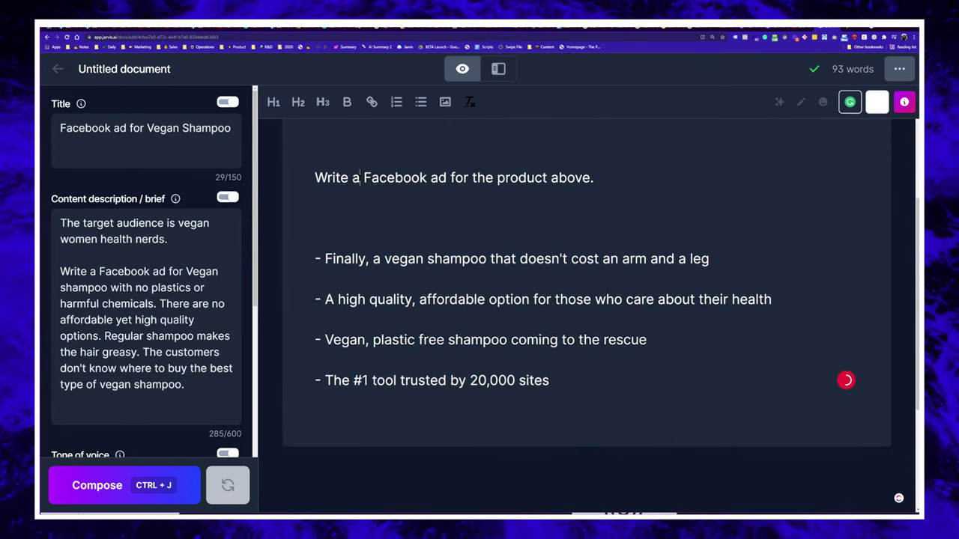
pyautogui.write('long-form')
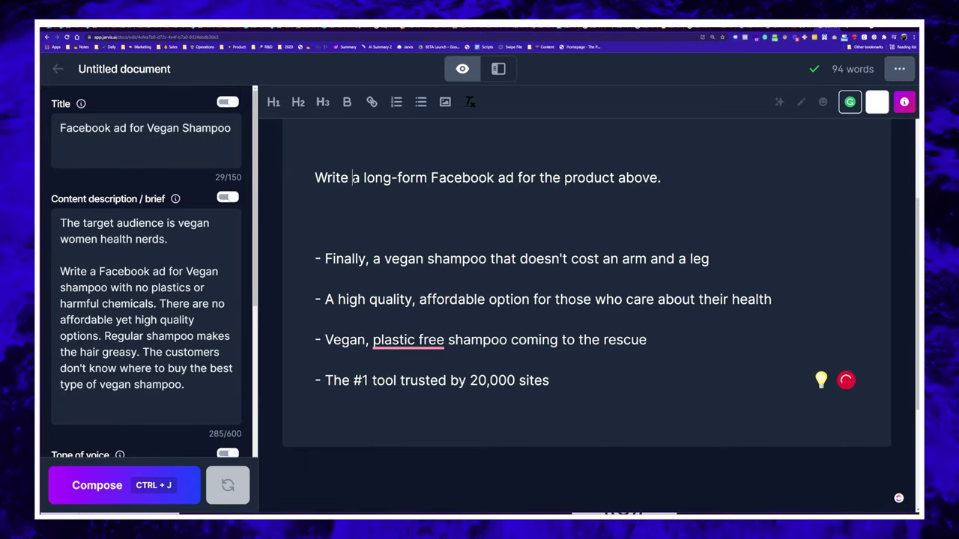
pyautogui.press('Delete')
pyautogui.press('Delete')
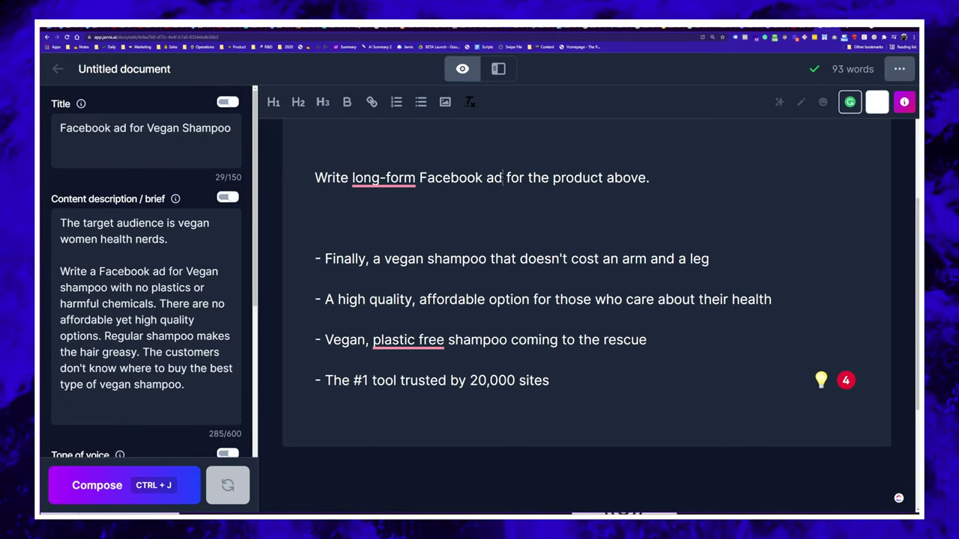
pyautogui.write('copy')
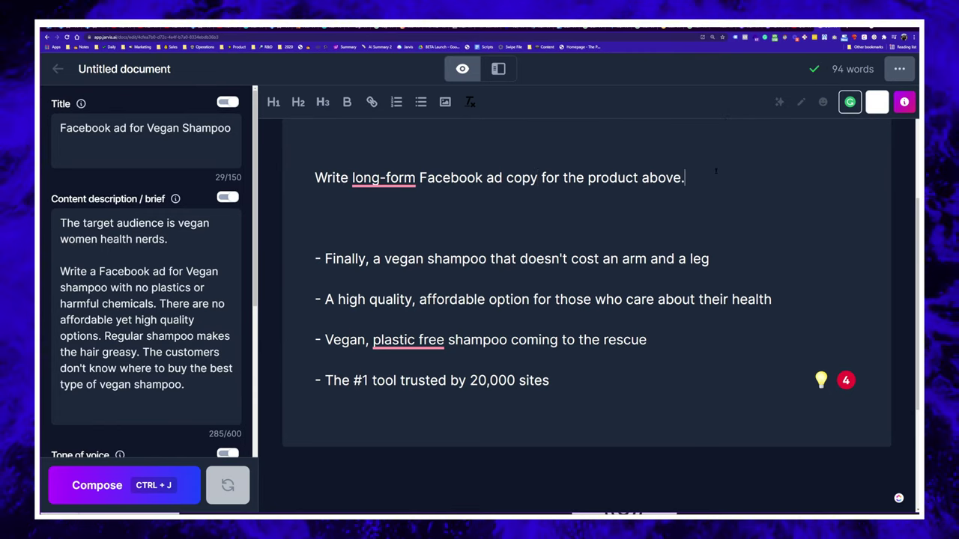
# - Run the long-form instruction, separate the generated ad copy from it with a blank line, and review the copy
pyautogui.hotkey('ctrl', 'Return')
pyautogui.scroll(3, 472, 214)
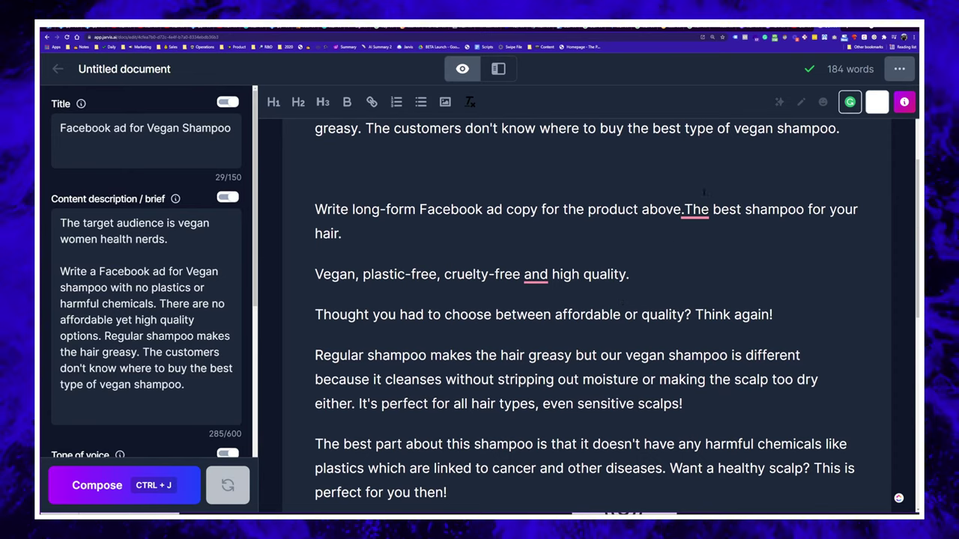
pyautogui.click(684, 210)
pyautogui.press('Return')
pyautogui.press('Return')
pyautogui.scroll(-2, 684, 224)
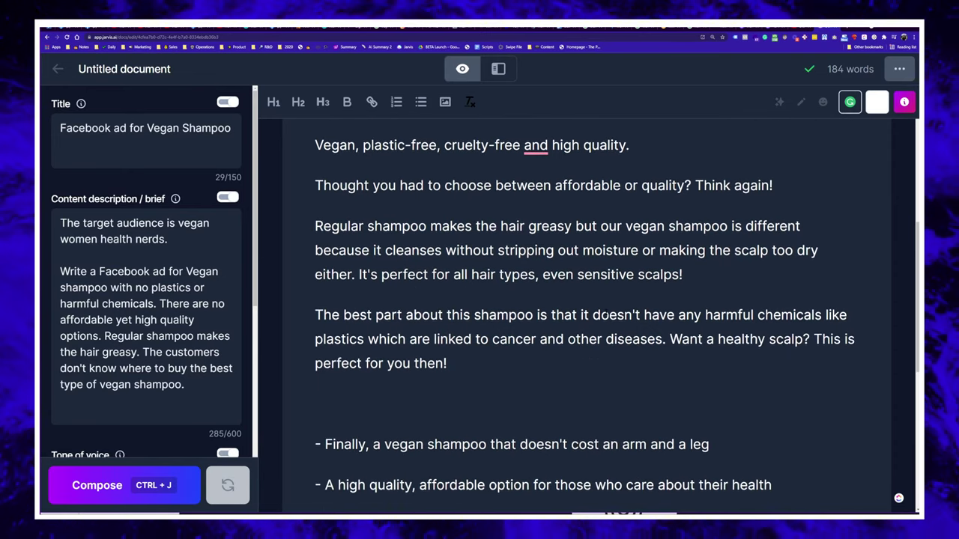
pyautogui.hotkey('ctrl', '-')
pyautogui.hotkey('ctrl', '-')
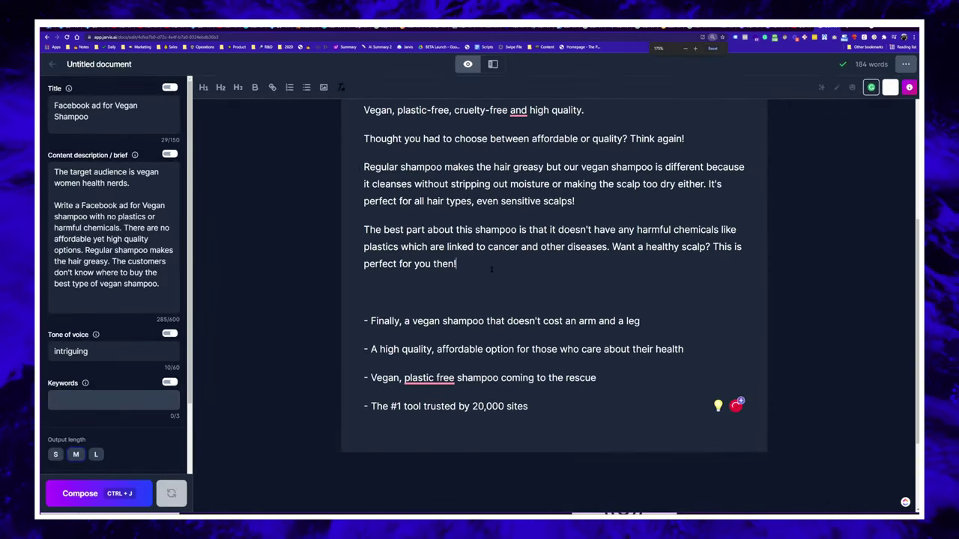
# - Move the three vegan shampoo bullet lines above the "The best part about this shampoo" paragraph, dropping the "#1 tool trusted by 20,000 sites" line
pyautogui.scroll(2, 475, 341)
pyautogui.scroll(-1, 579, 451)
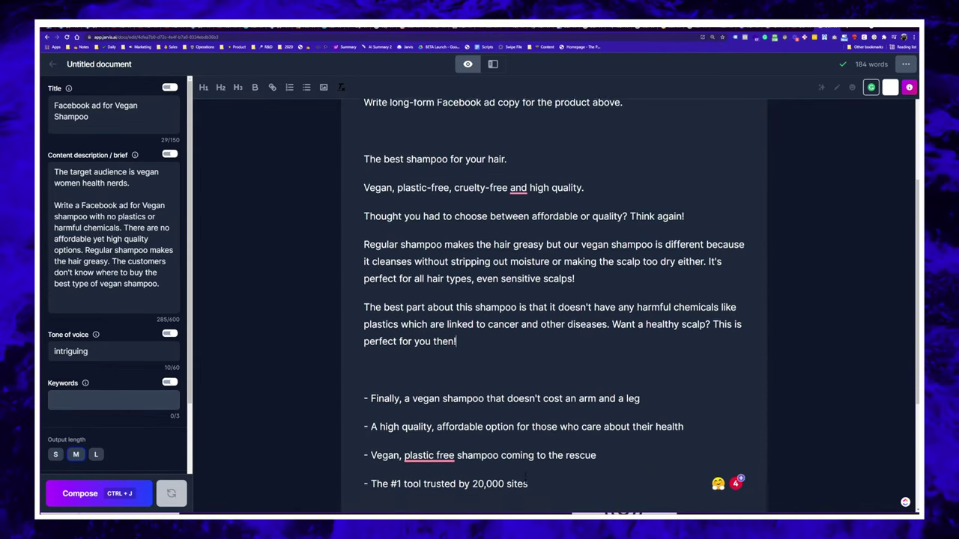
pyautogui.moveTo(560, 467); pyautogui.dragTo(465, 412)
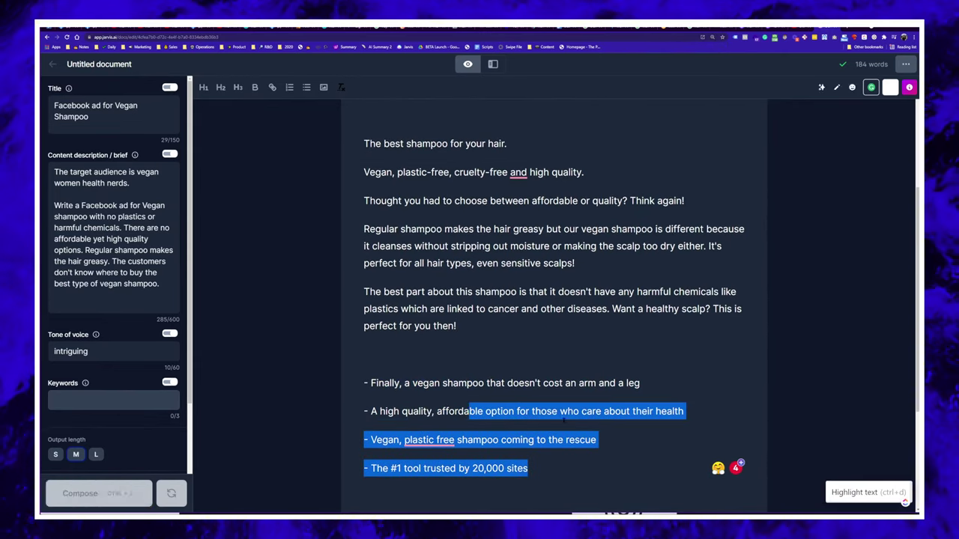
pyautogui.moveTo(600, 442); pyautogui.dragTo(341, 378)
pyautogui.press('BackSpace')
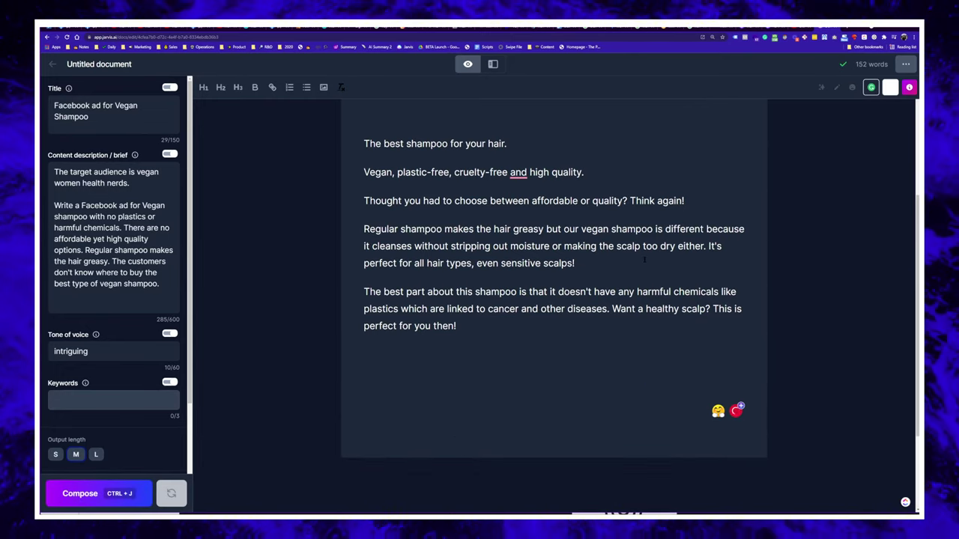
pyautogui.hotkey('ctrl', 'z')
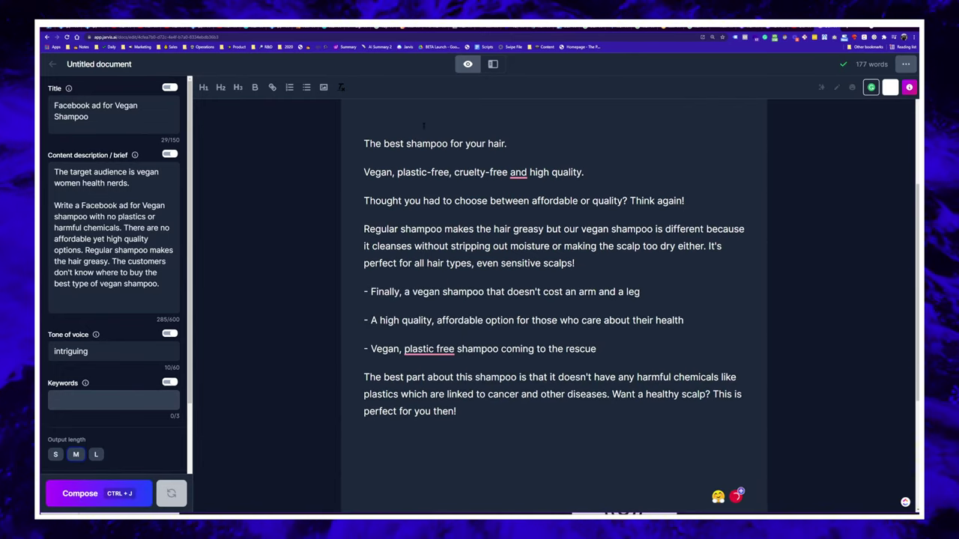
pyautogui.press('Return')
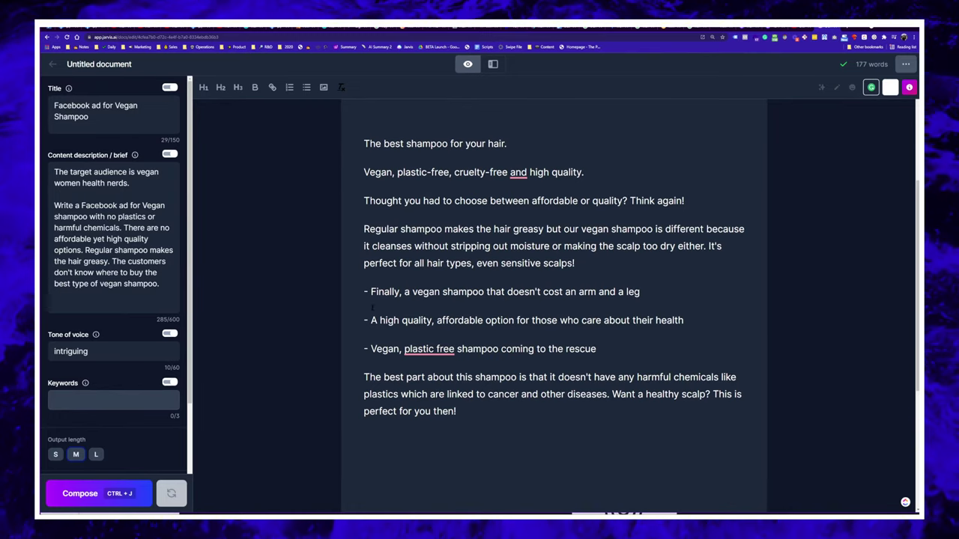
# - Add the instruction "Generate some Facebook ad headlines for the above." below the ad copy, separated by a blank line
pyautogui.scroll(3, 447, 350)
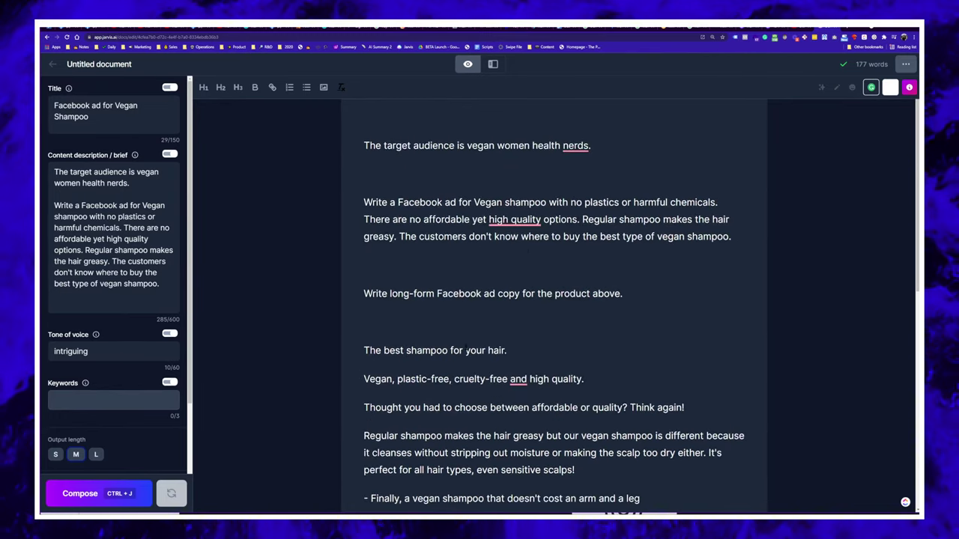
pyautogui.scroll(-3, 466, 350)
pyautogui.scroll(3, 466, 350)
pyautogui.scroll(-5, 466, 350)
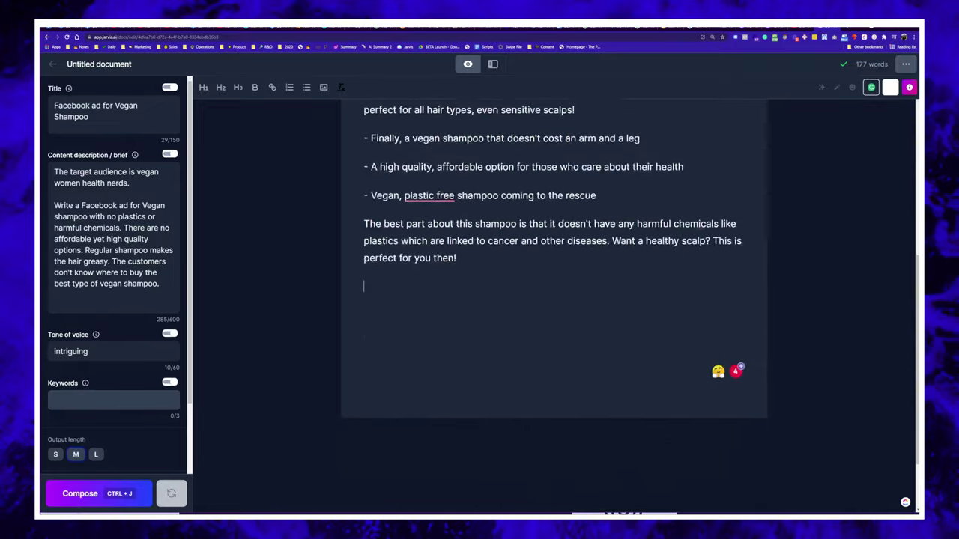
pyautogui.hotkey('ctrl', '+')
pyautogui.hotkey('ctrl', '+')
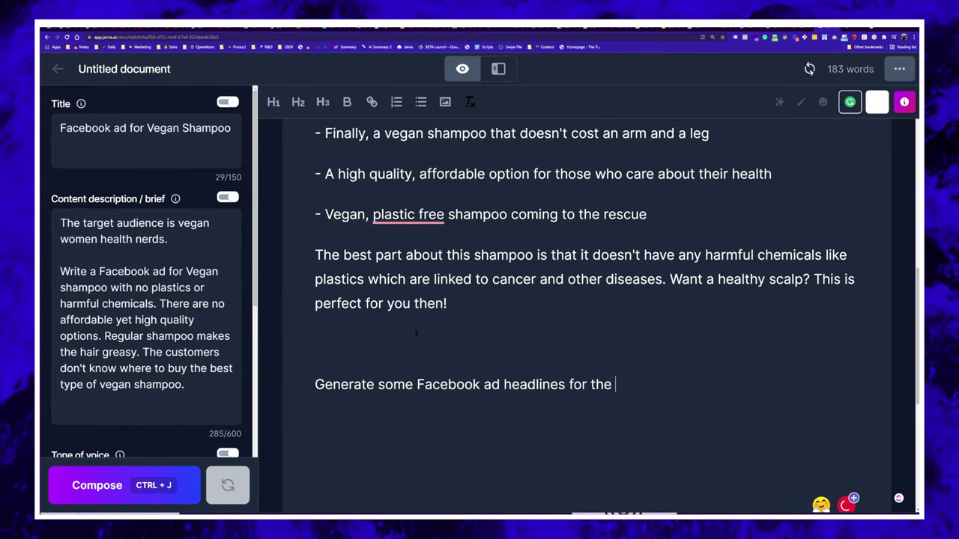
pyautogui.write('.')
# - Have Jarvis compose from the headline instruction and put the generated headlines on their own line beneath it
pyautogui.hotkey('shift', 'Home')
pyautogui.hotkey('ctrl', 'j')
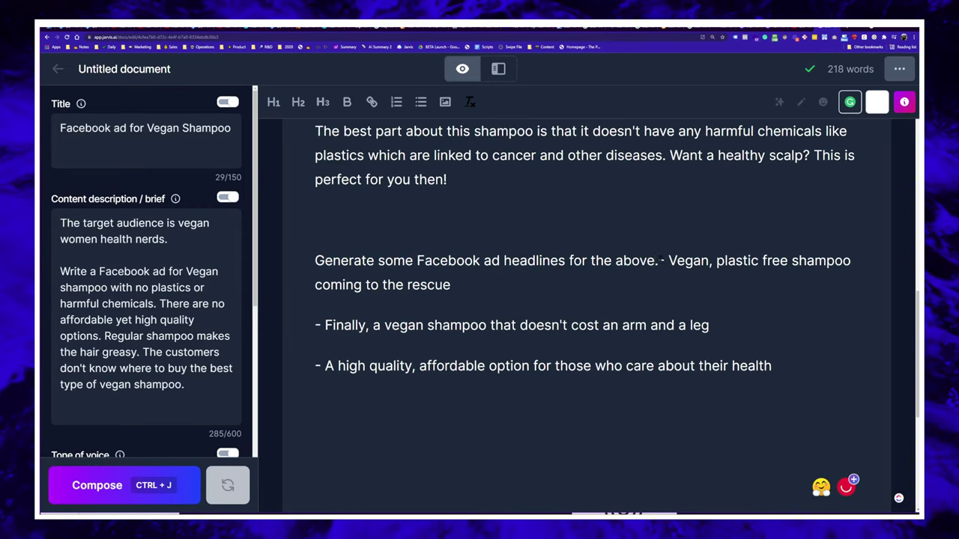
pyautogui.click(661, 261)
pyautogui.press('Return')
# - Run the headline instruction again for more headlines and break the new output onto its own line
pyautogui.click(689, 260)
pyautogui.hotkey('shift', 'Home')
pyautogui.hotkey('ctrl', 'j')
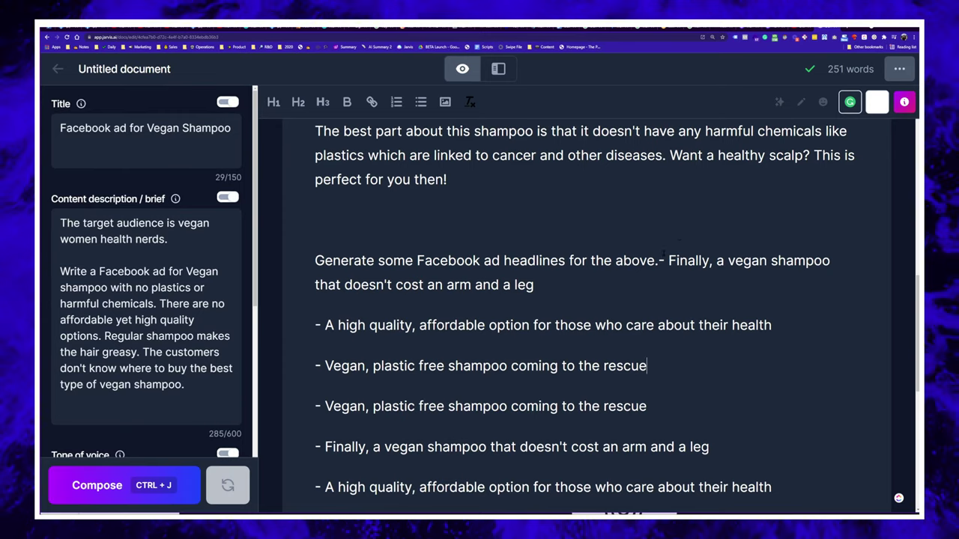
pyautogui.click(659, 260)
pyautogui.press('Return')
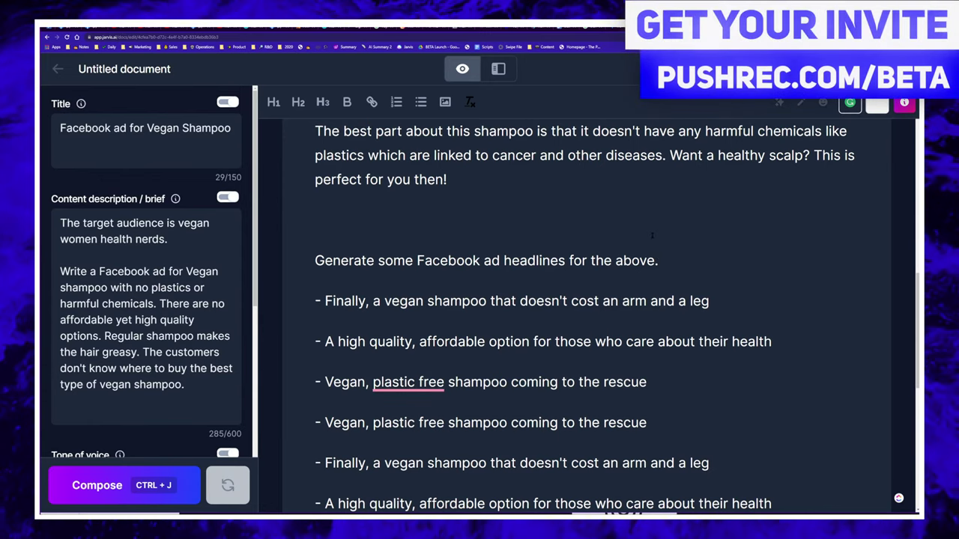
# - Make the instruction line "Generate some Facebook ad headlines for the above." bold
pyautogui.scroll(-1, 634, 236)
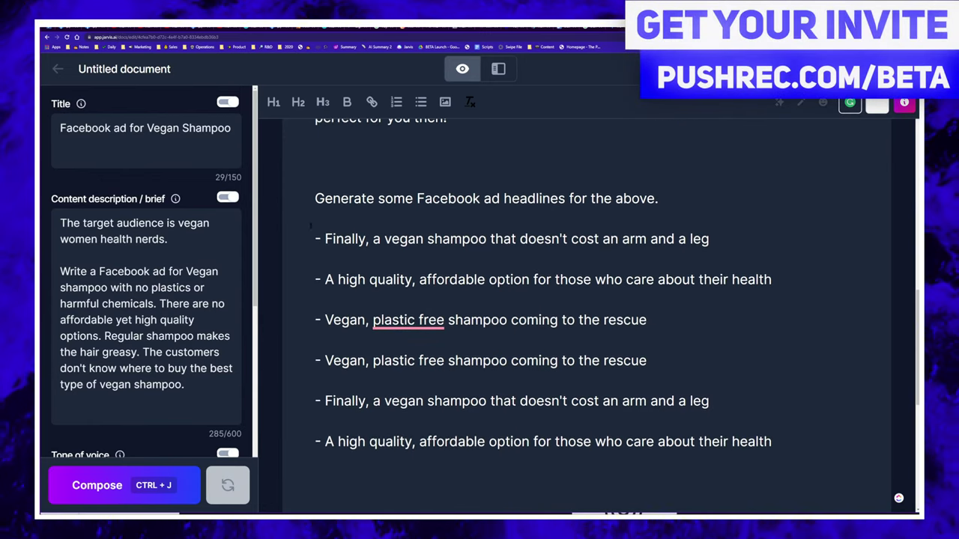
pyautogui.moveTo(332, 253); pyautogui.dragTo(776, 442)
pyautogui.scroll(-2, 749, 420)
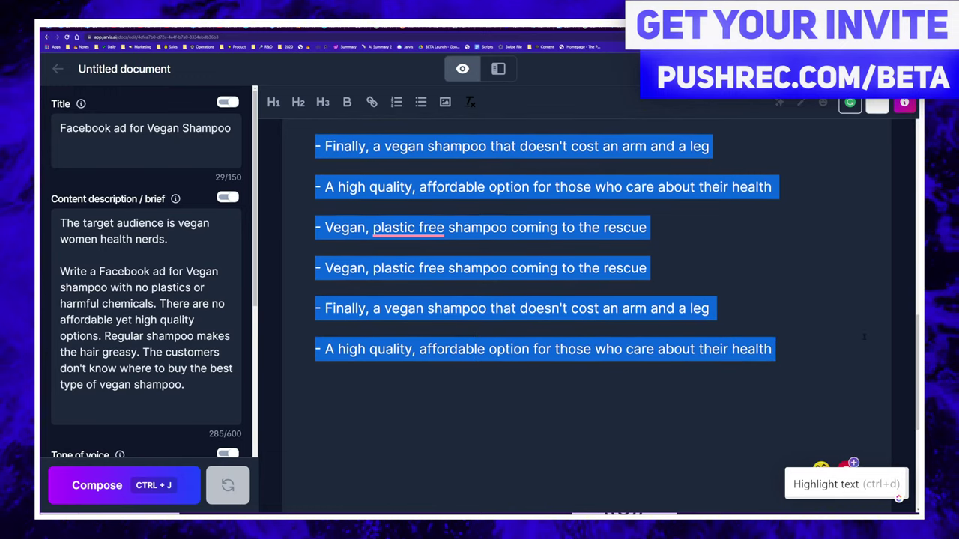
pyautogui.click(797, 346)
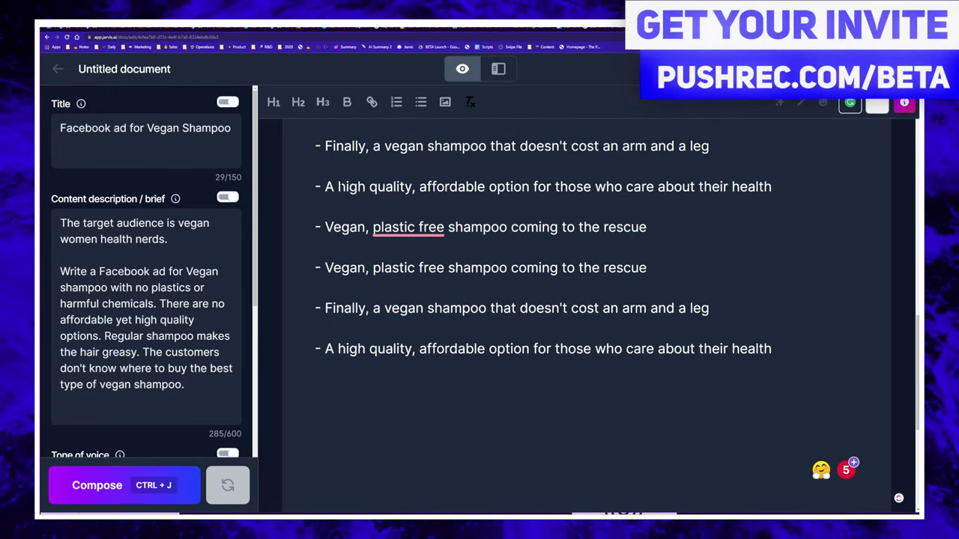
pyautogui.scroll(2, 439, 302)
pyautogui.doubleClick(448, 226)
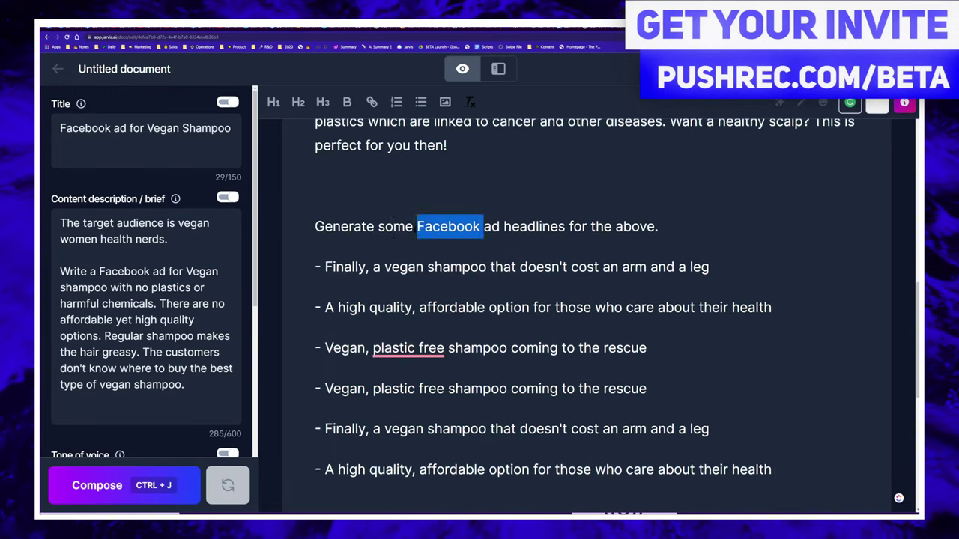
pyautogui.tripleClick(392, 226)
pyautogui.hotkey('ctrl', 'b')
pyautogui.click(630, 308)
pyautogui.scroll(-2, 612, 322)
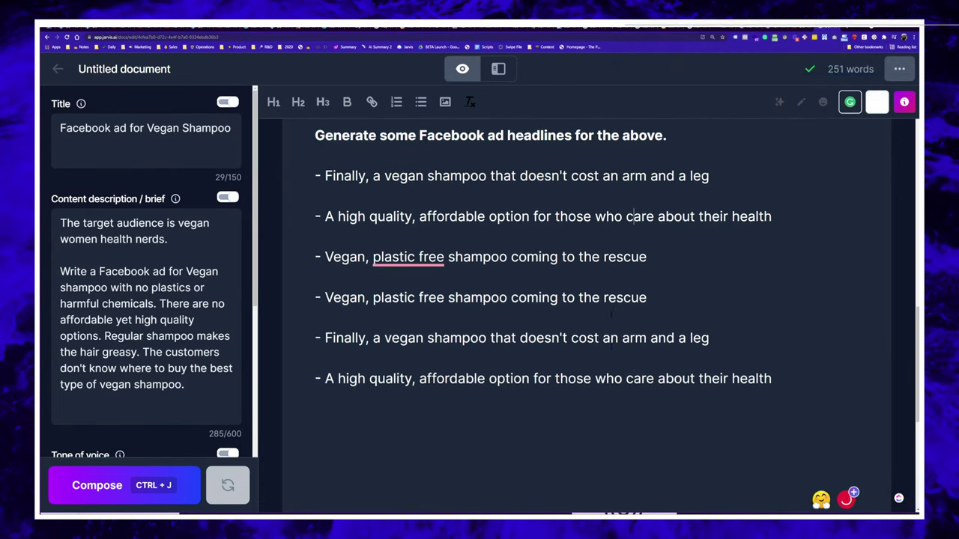
# - Review the generated headlines and the long-form ad copy above them
pyautogui.scroll(5, 611, 314)
pyautogui.scroll(-3, 607, 316)
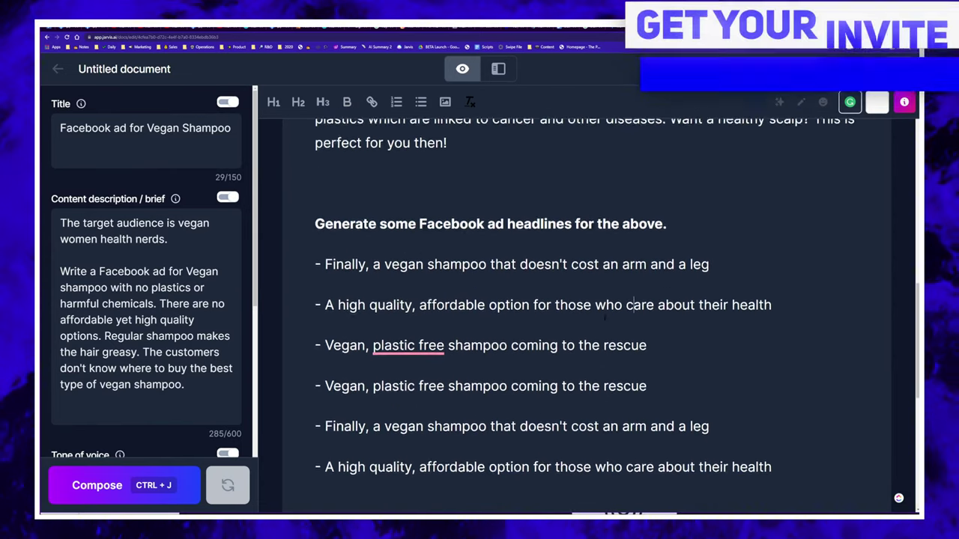
pyautogui.moveTo(345, 275); pyautogui.dragTo(776, 436)
pyautogui.scroll(2, 472, 303)
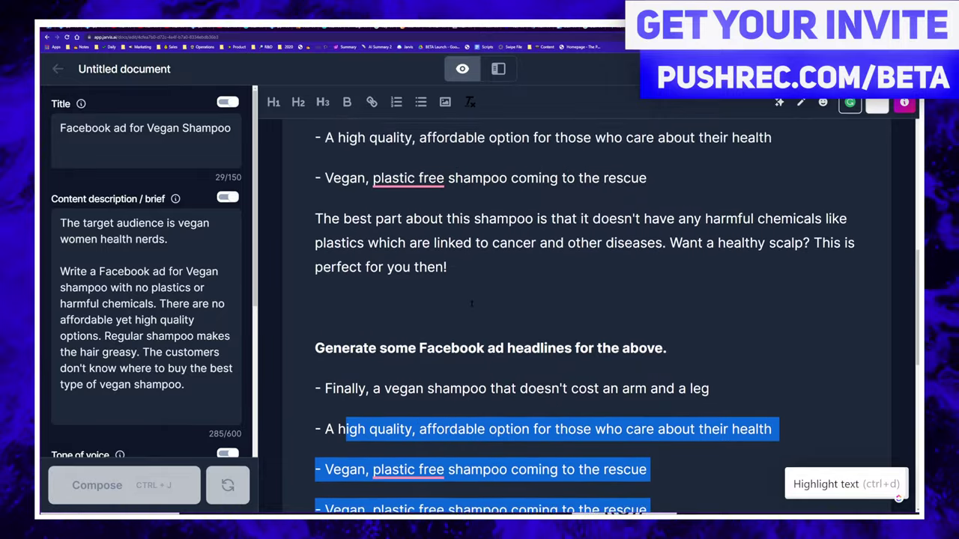
pyautogui.scroll(5, 471, 303)
pyautogui.moveTo(472, 303); pyautogui.dragTo(343, 259)
pyautogui.scroll(3, 343, 259)
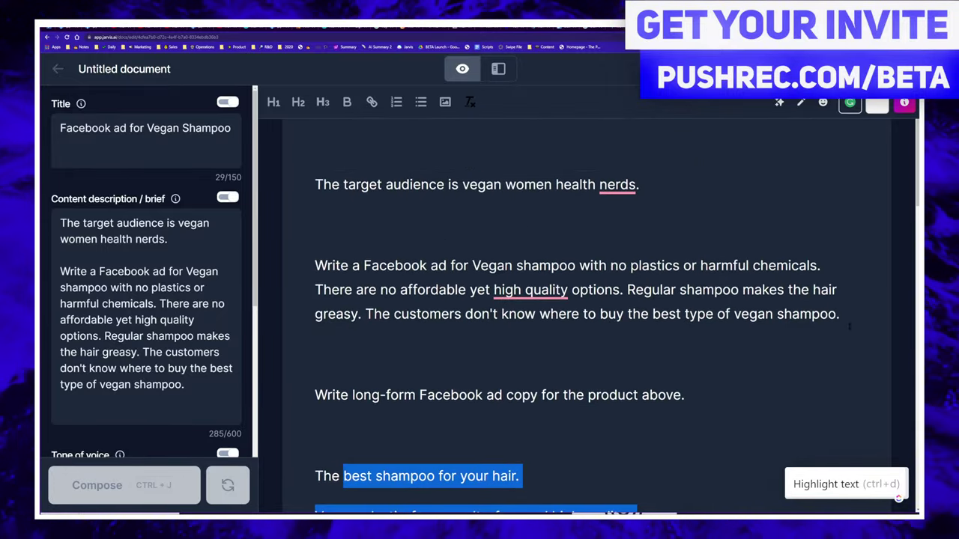
# - Copy the target audience and Facebook ad brief from the document into the AIDA Framework template's product description
pyautogui.moveTo(850, 325)
pyautogui.mouseDown()
pyautogui.moveTo(315, 249)
pyautogui.moveTo(298, 161)
pyautogui.mouseUp()
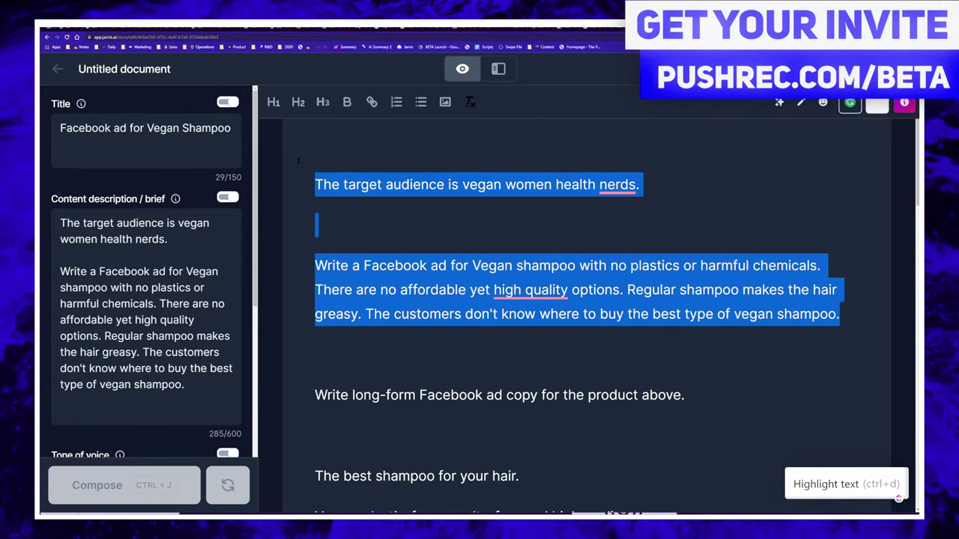
pyautogui.click(497, 68)
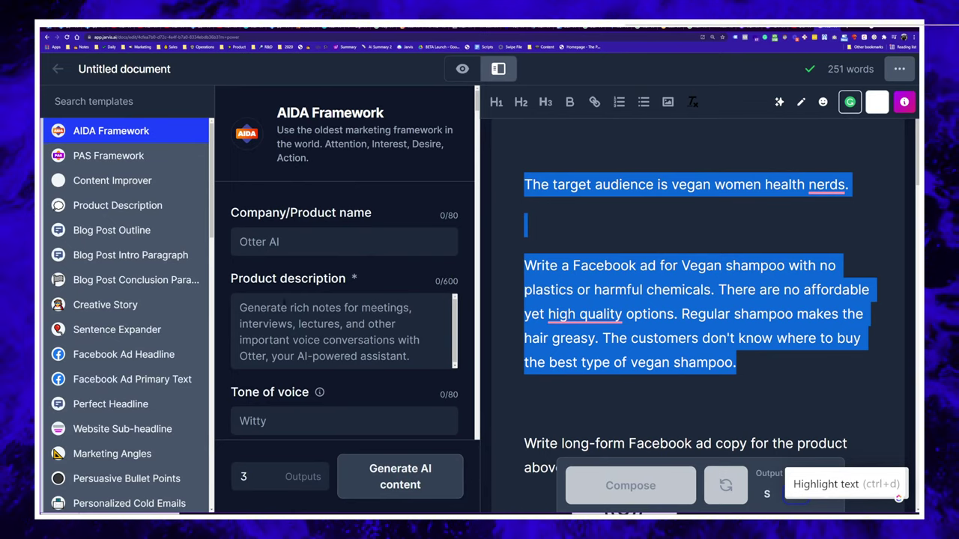
pyautogui.hotkey('ctrl', '-')
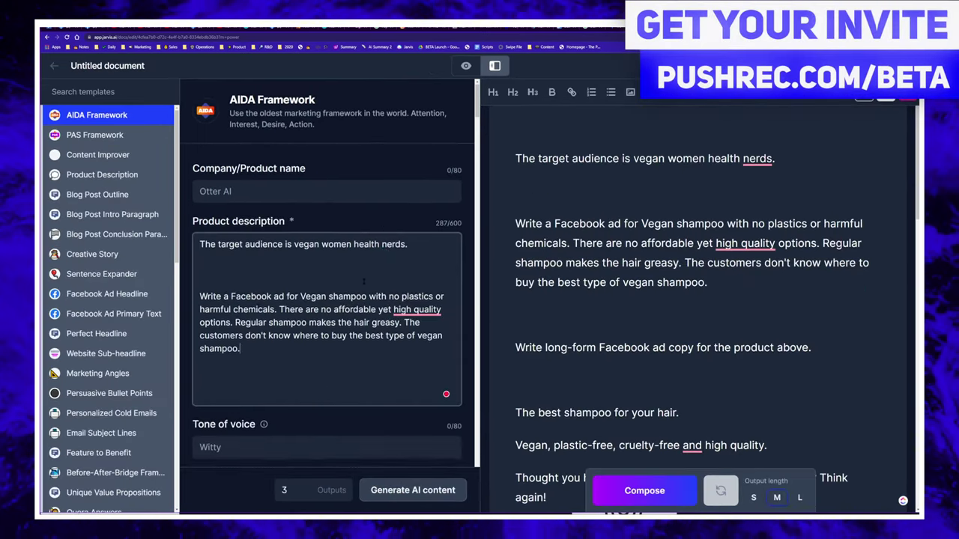
# - Set the template's product name to "Vegan Shampoo" and its tone of voice to "persuasive"
pyautogui.click(246, 190)
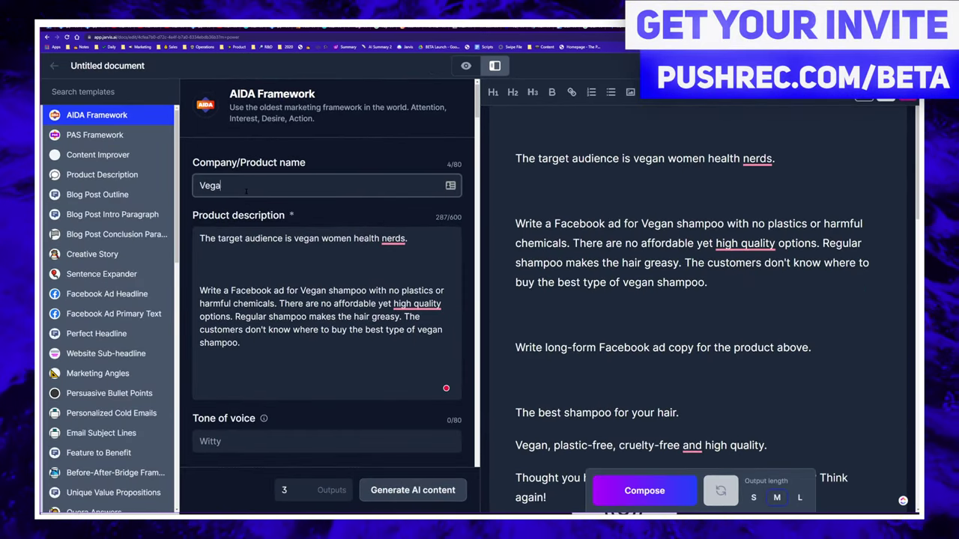
pyautogui.scroll(-3, 254, 259)
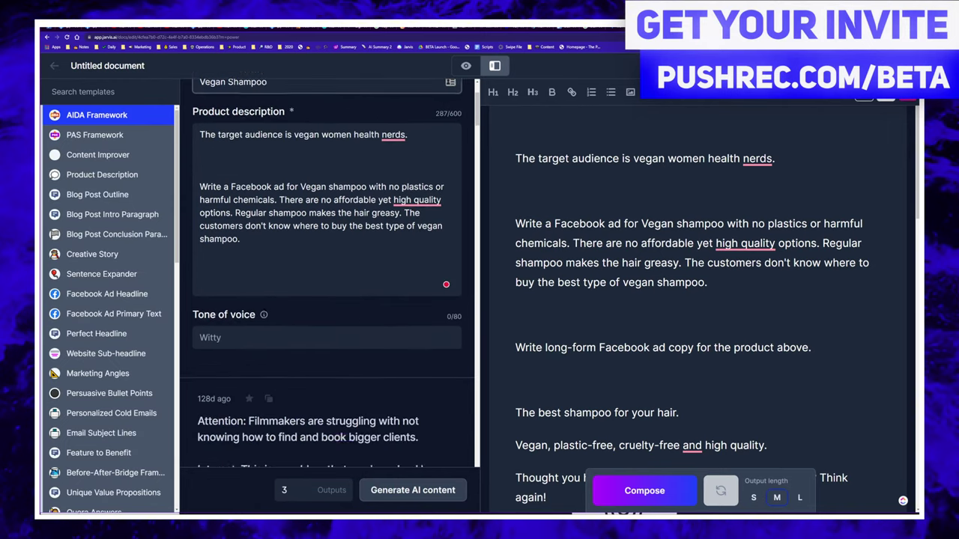
pyautogui.click(254, 259)
pyautogui.write('p')
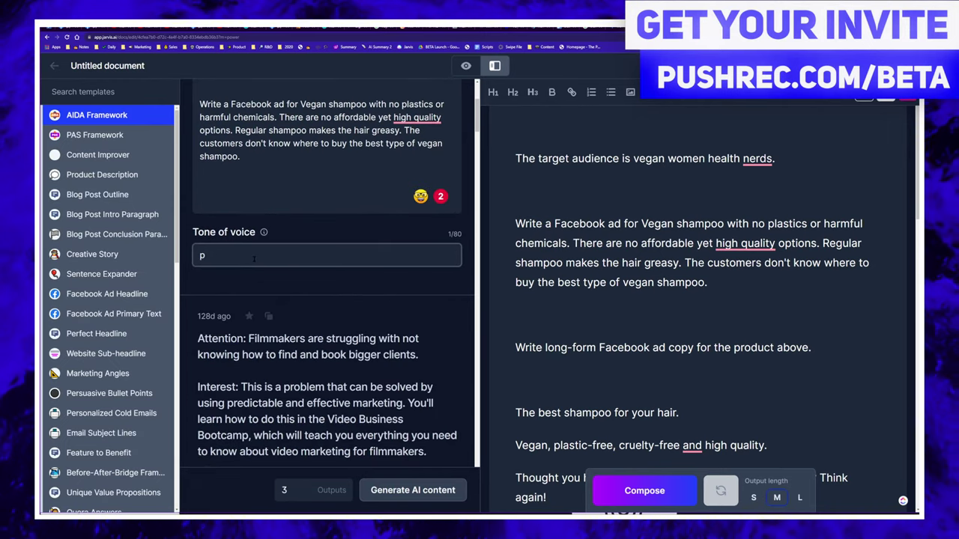
pyautogui.scroll(3, 254, 260)
pyautogui.write('ersuasiv')
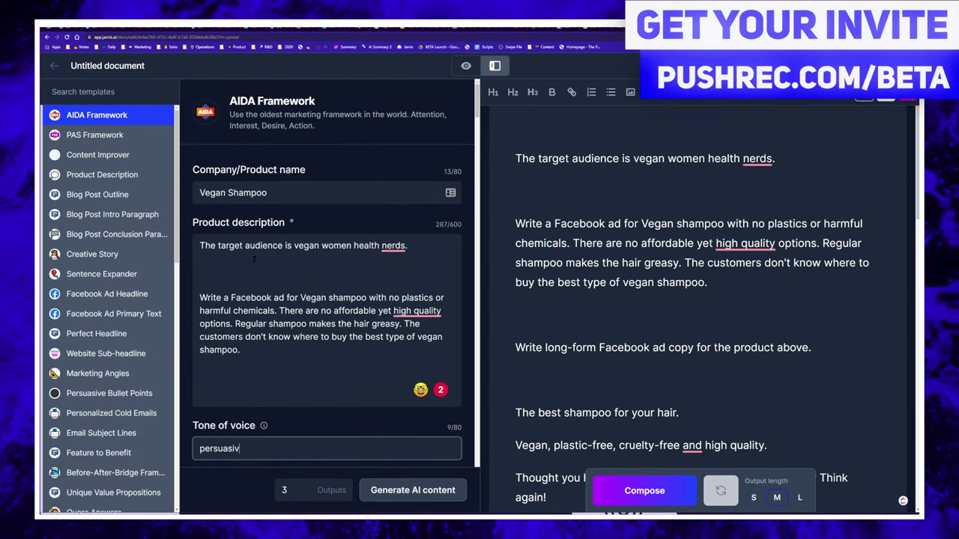
pyautogui.write('e')
# - Generate three AIDA Framework outputs and read through the first result's Attention, Interest, Desire and Action text
pyautogui.hotkey('ctrl', 'Return')
pyautogui.scroll(-1, 321, 174)
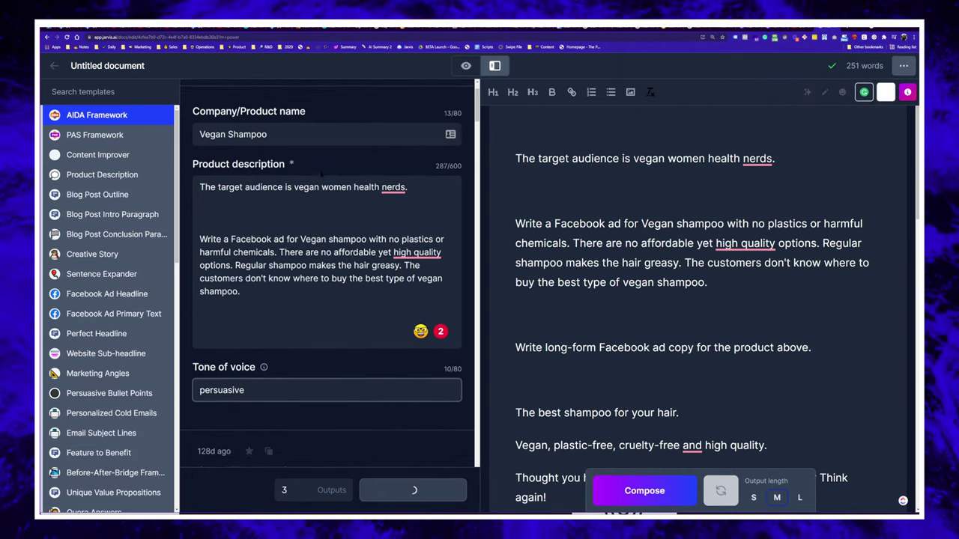
pyautogui.scroll(1, 321, 174)
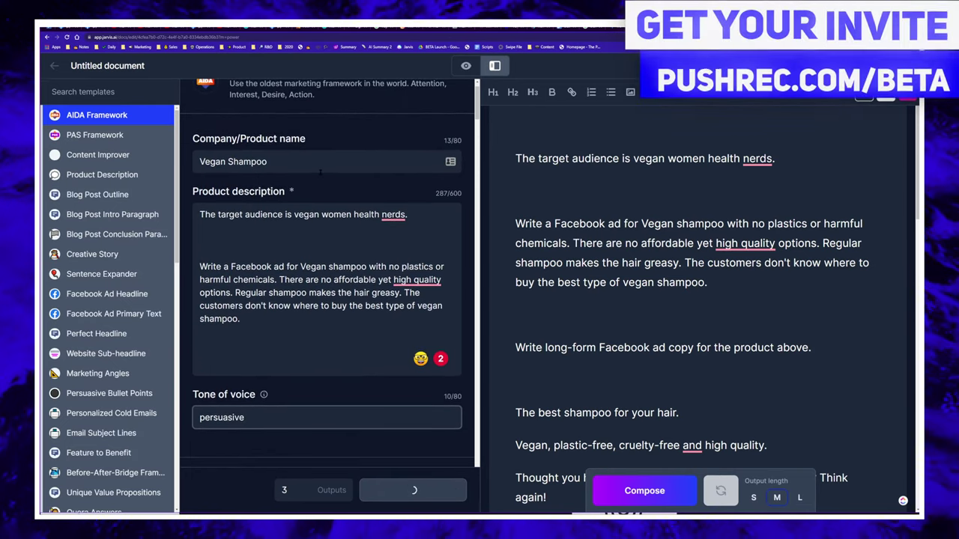
pyautogui.scroll(-1, 321, 172)
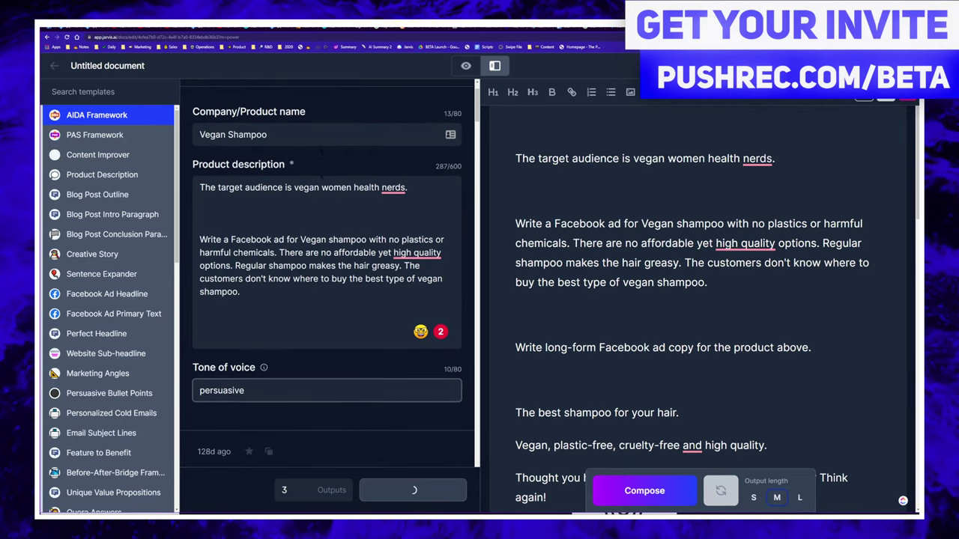
pyautogui.scroll(1, 321, 172)
pyautogui.scroll(1, 327, 285)
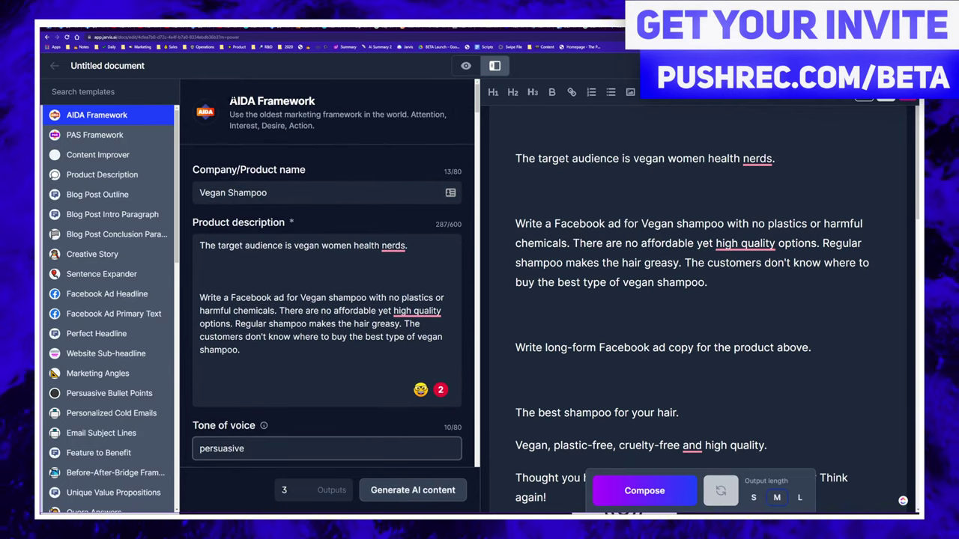
pyautogui.doubleClick(233, 101)
pyautogui.scroll(-5, 242, 118)
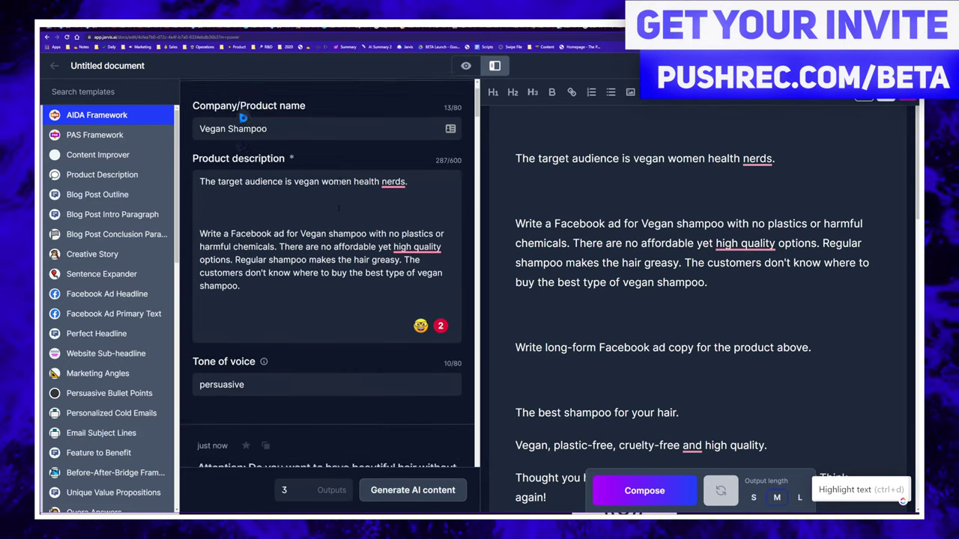
pyautogui.scroll(-2, 242, 118)
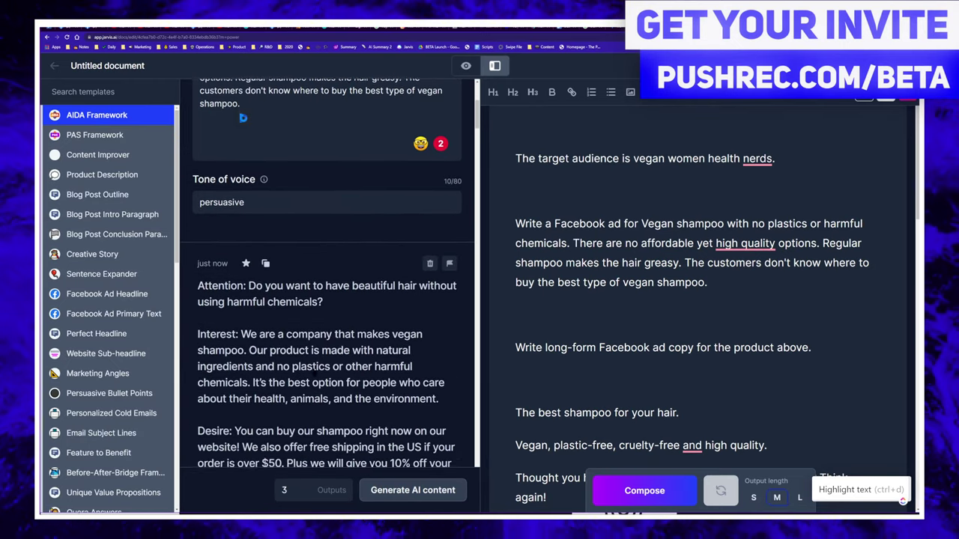
pyautogui.scroll(-6, 242, 118)
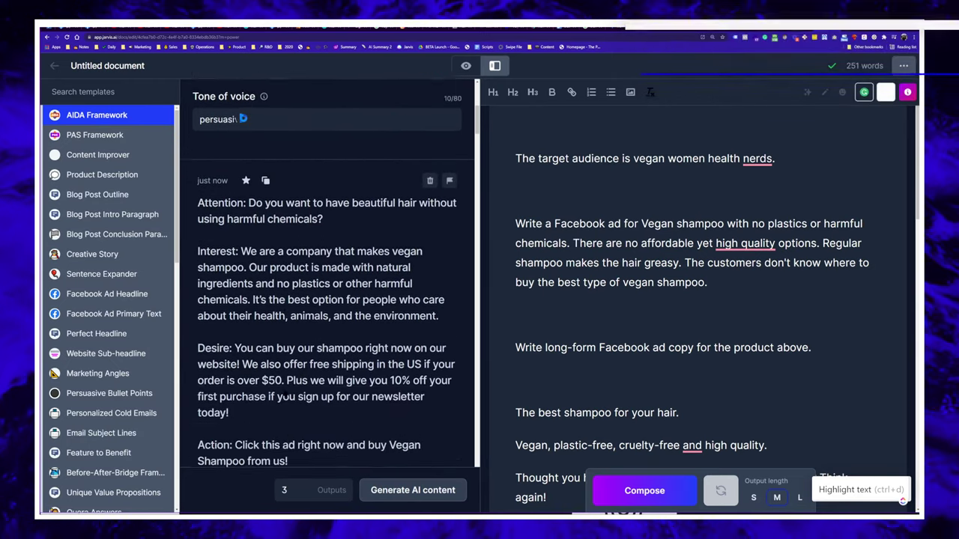
pyautogui.scroll(4, 242, 117)
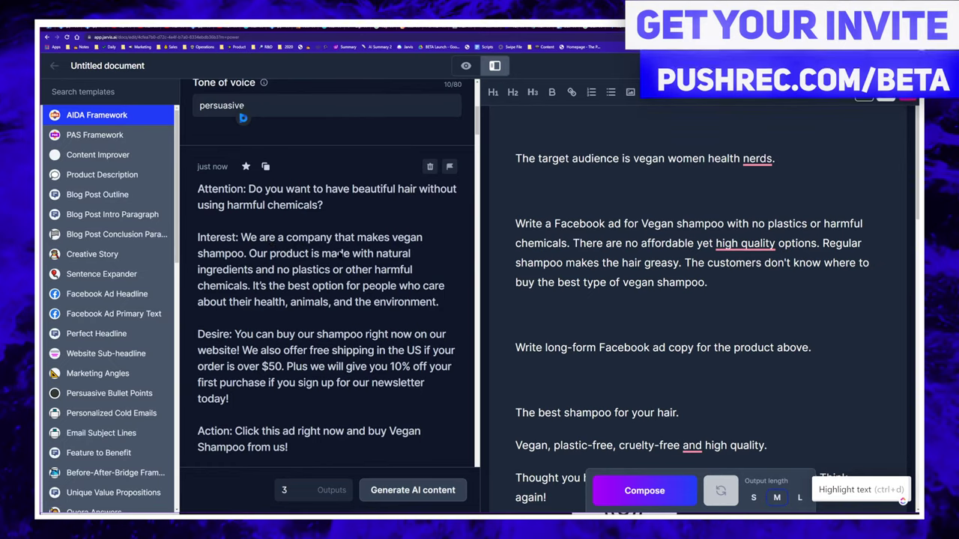
pyautogui.scroll(-2, 243, 118)
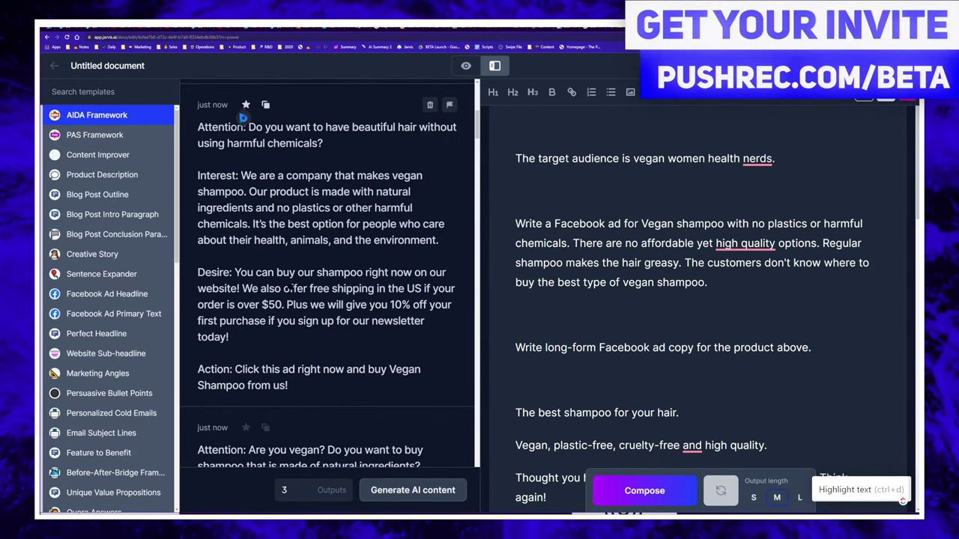
# - Read through the second AIDA Framework output and return to the template's input fields
pyautogui.scroll(-7, 243, 118)
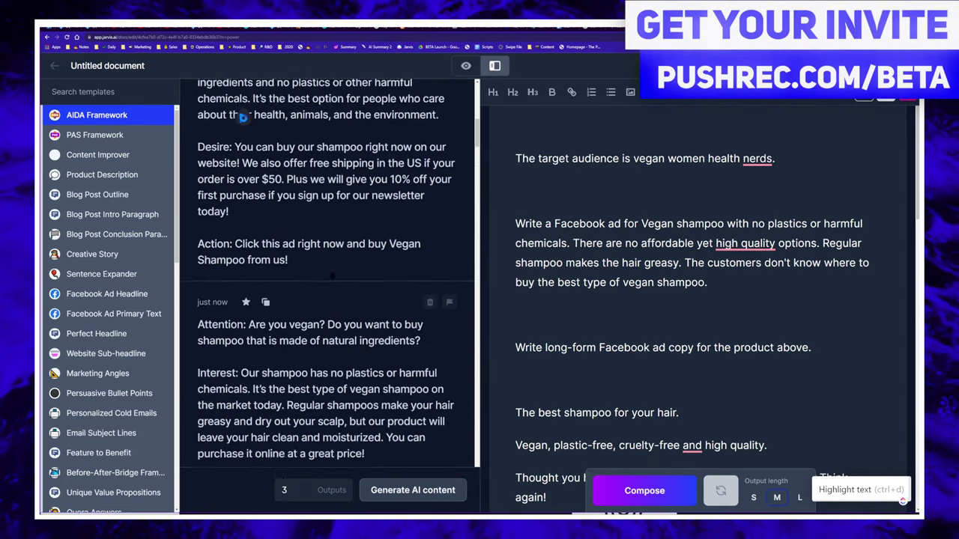
pyautogui.scroll(-1, 242, 117)
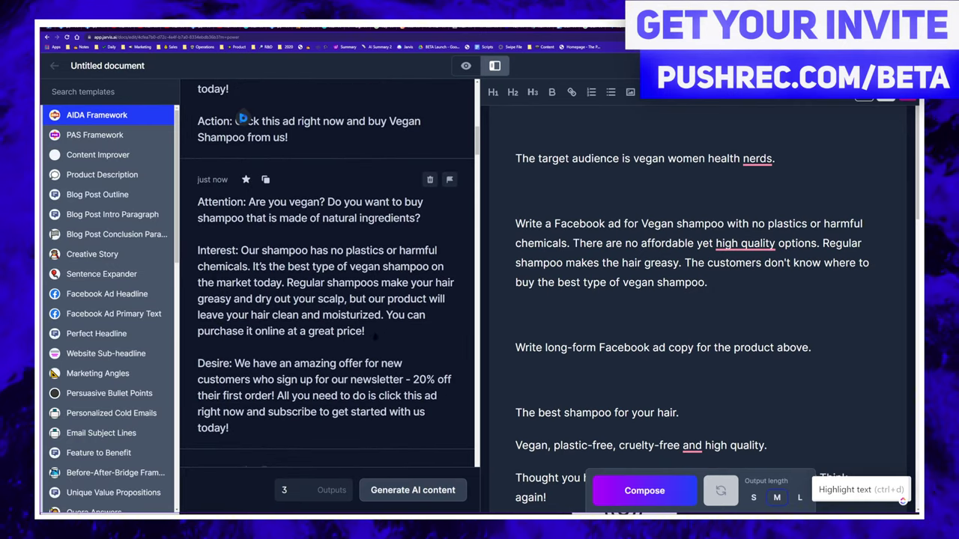
pyautogui.scroll(10, 247, 120)
# - Compare the AIDA template's product description with the Audience Research notes on the Miro board
pyautogui.click(323, 310)
pyautogui.hotkey('ctrl', 'a')
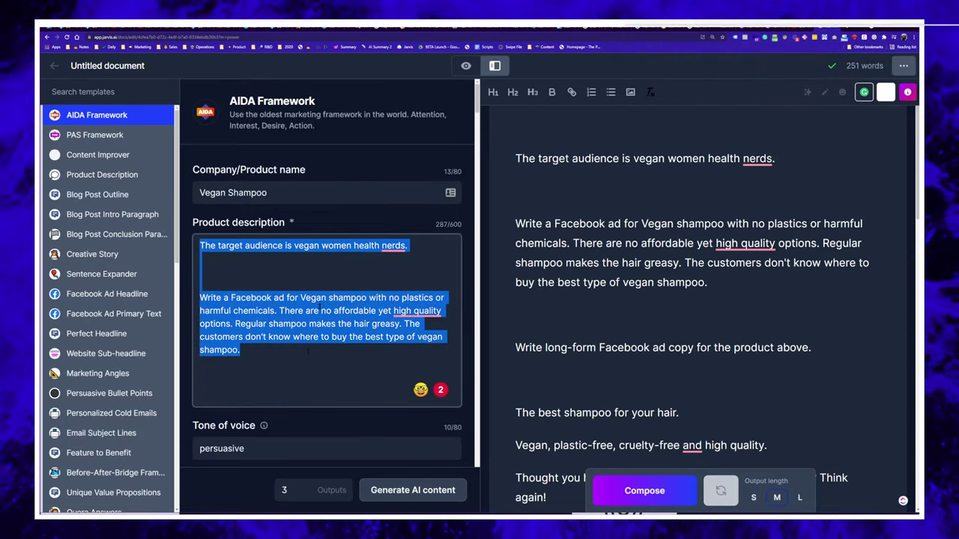
pyautogui.click(308, 351)
pyautogui.hotkey('ctrl', 'a')
pyautogui.click(308, 351)
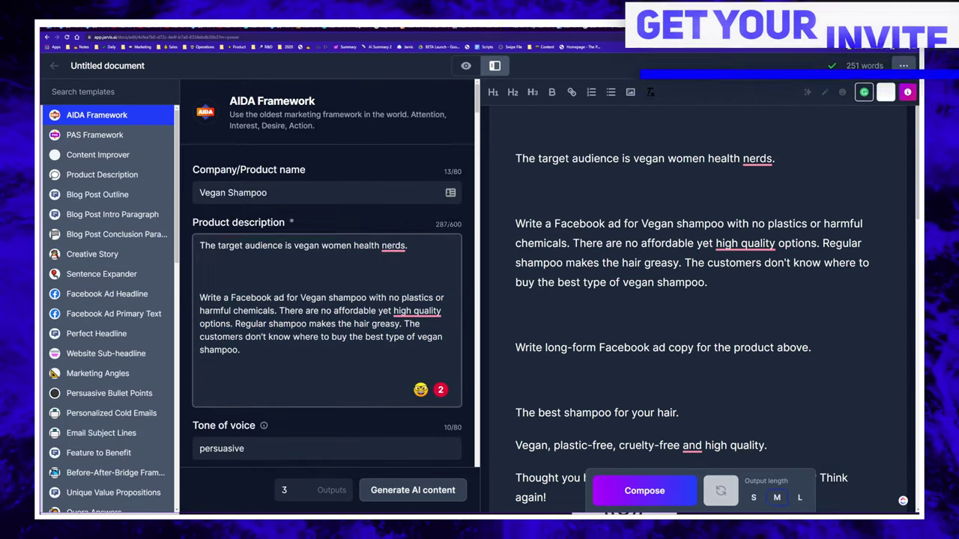
pyautogui.hotkey('ctrl', 'a')
pyautogui.hotkey('alt', 'Tab')
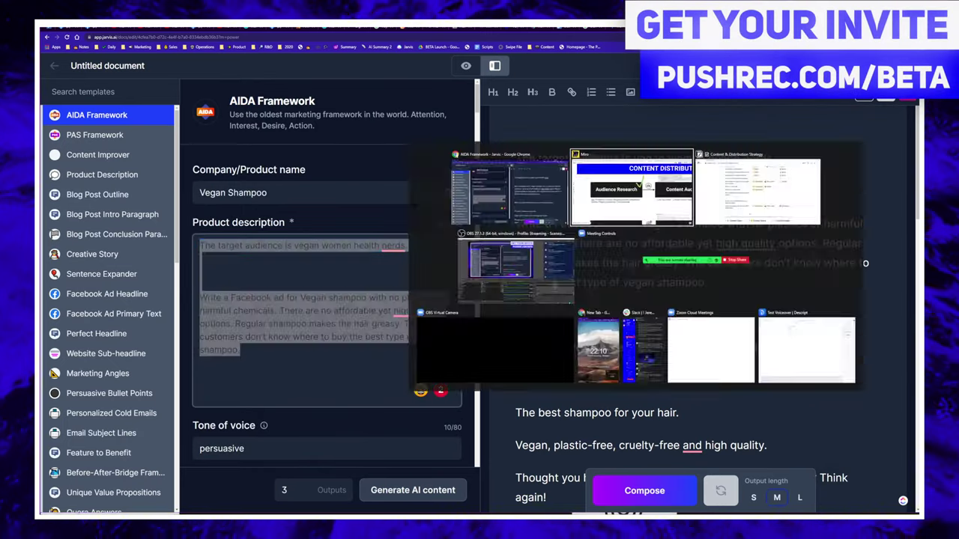
pyautogui.hotkey('shift', '2')
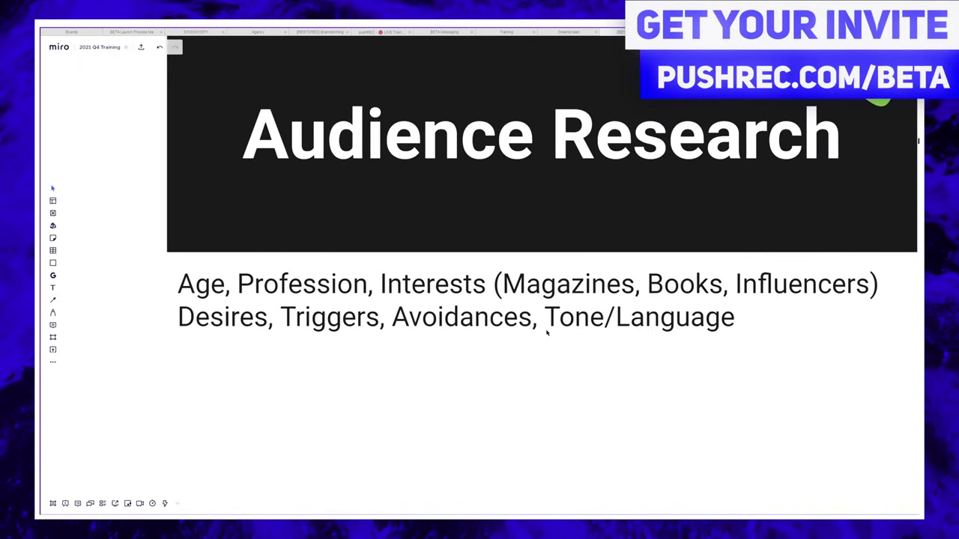
pyautogui.hotkey('alt', 'Tab')
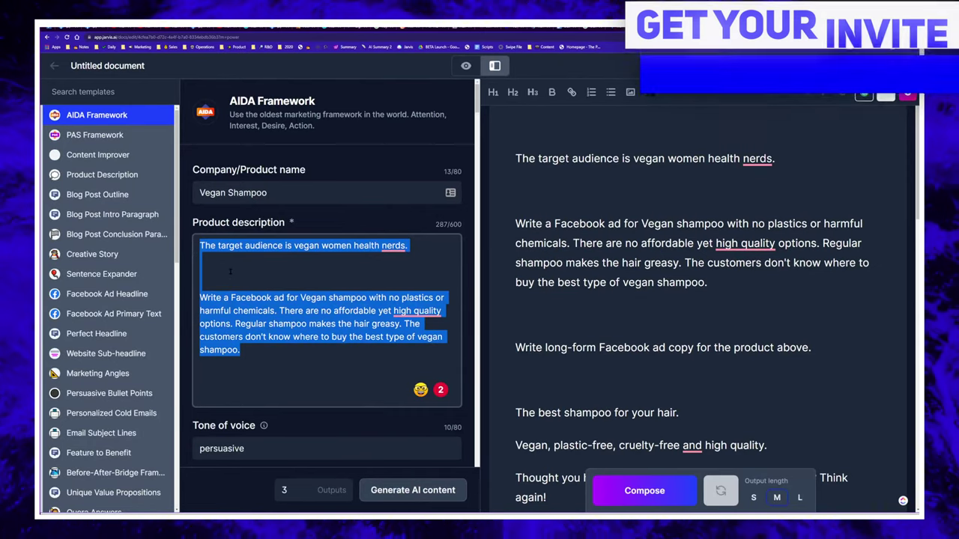
# - Remove the extra blank lines between the target audience sentence and the Facebook ad brief in the product description
pyautogui.click(199, 284)
pyautogui.press('BackSpace')
pyautogui.press('BackSpace')
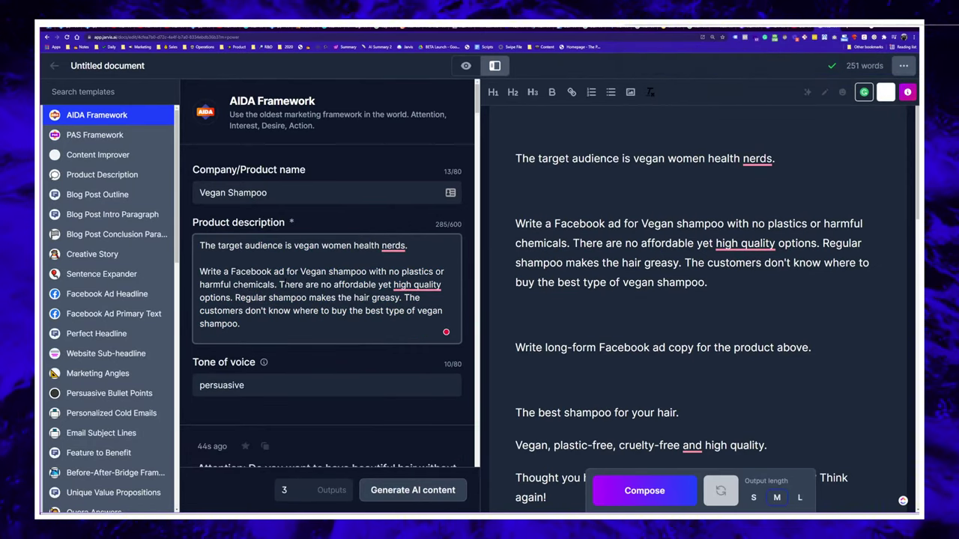
pyautogui.click(393, 246)
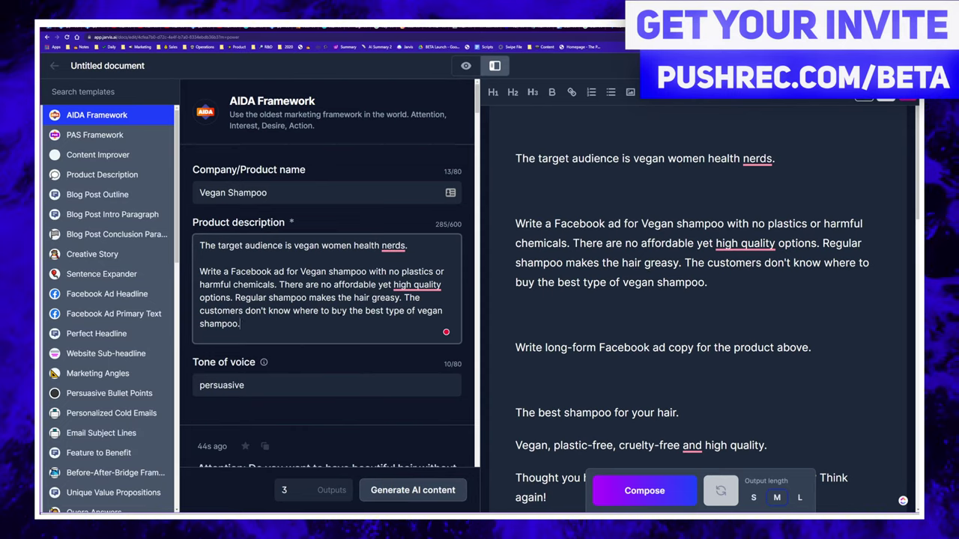
# - Switch to the Content & Distribution Strategy page and look over the content calendar's titles, funnel stages and topics
pyautogui.hotkey('alt', 'Tab')
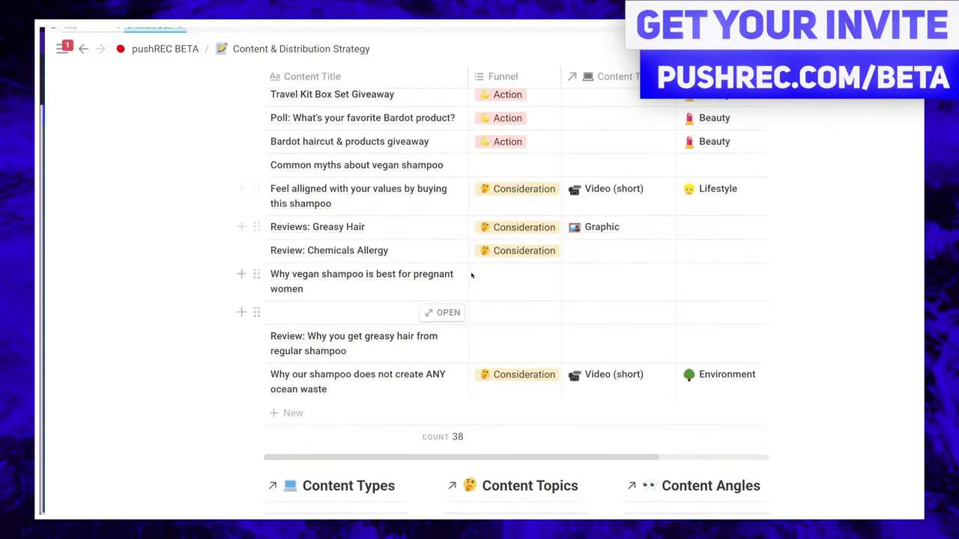
pyautogui.scroll(15, 472, 275)
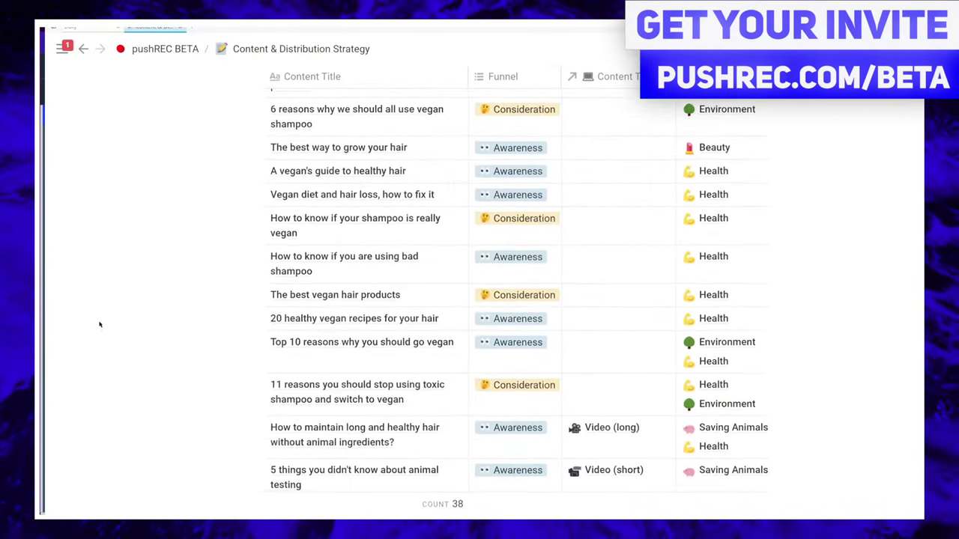
pyautogui.scroll(5, 247, 295)
pyautogui.hotkey('alt', 'Tab')
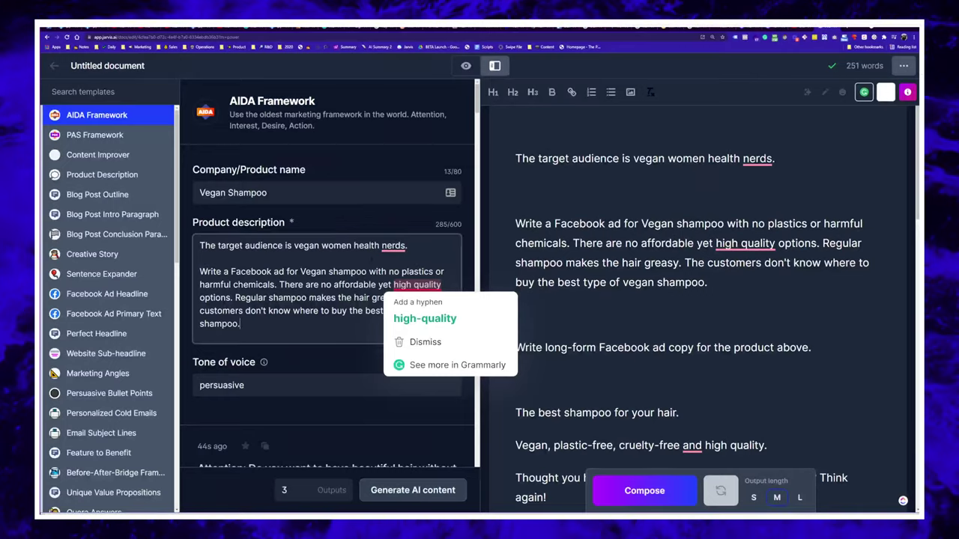
# - Carry the full AIDA product description over into the PAS Framework template's product description
pyautogui.moveTo(240, 324); pyautogui.dragTo(285, 245)
pyautogui.click(271, 271)
pyautogui.click(303, 245)
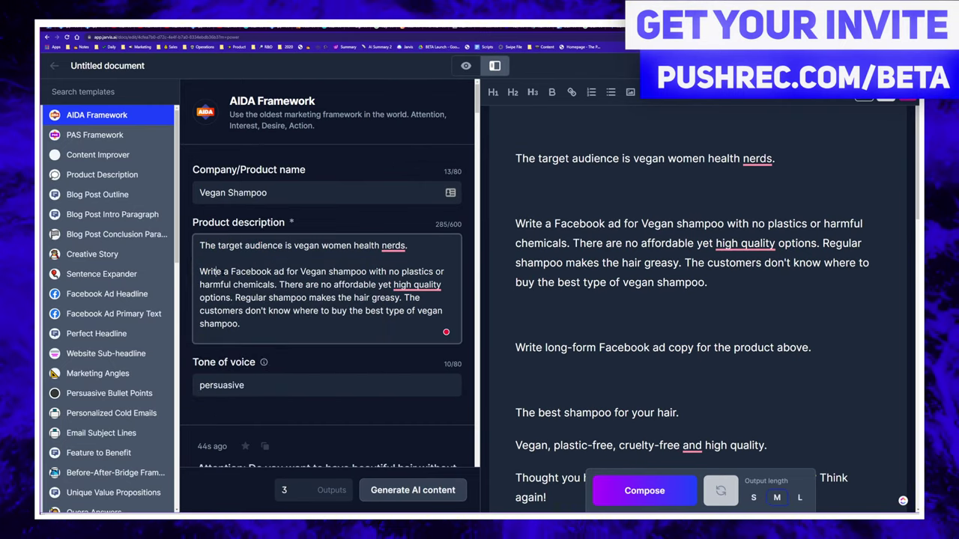
pyautogui.hotkey('ctrl', 'a')
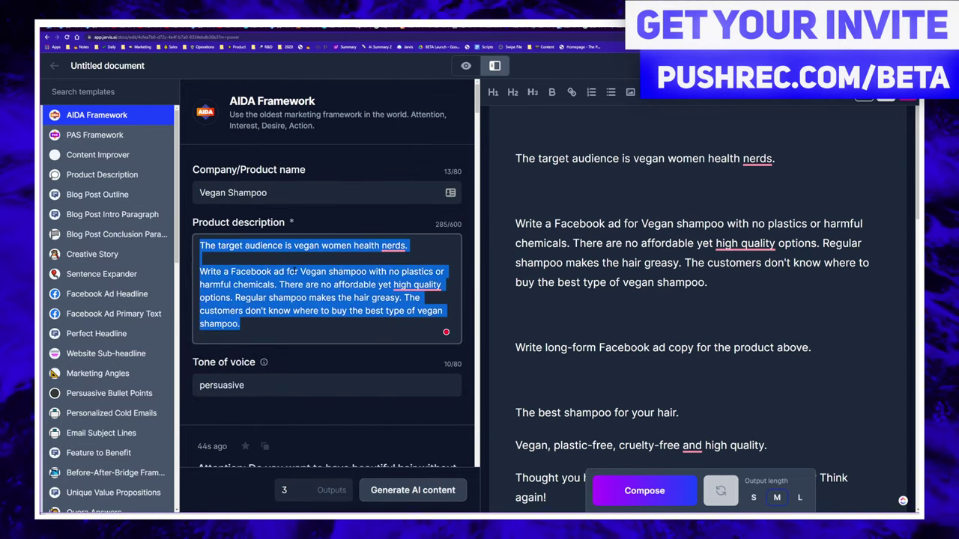
pyautogui.click(295, 272)
pyautogui.moveTo(270, 319); pyautogui.dragTo(200, 258)
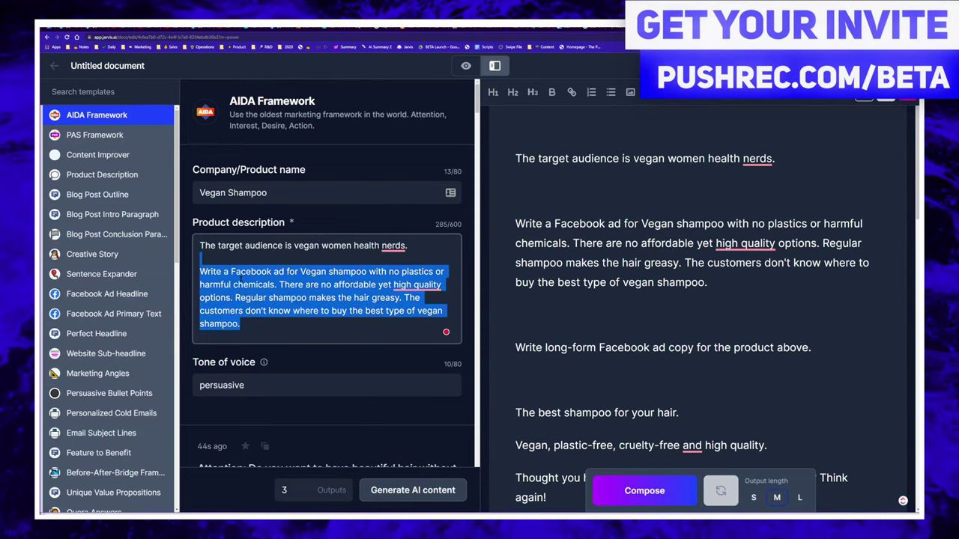
pyautogui.click(222, 255)
pyautogui.hotkey('ctrl', 'a')
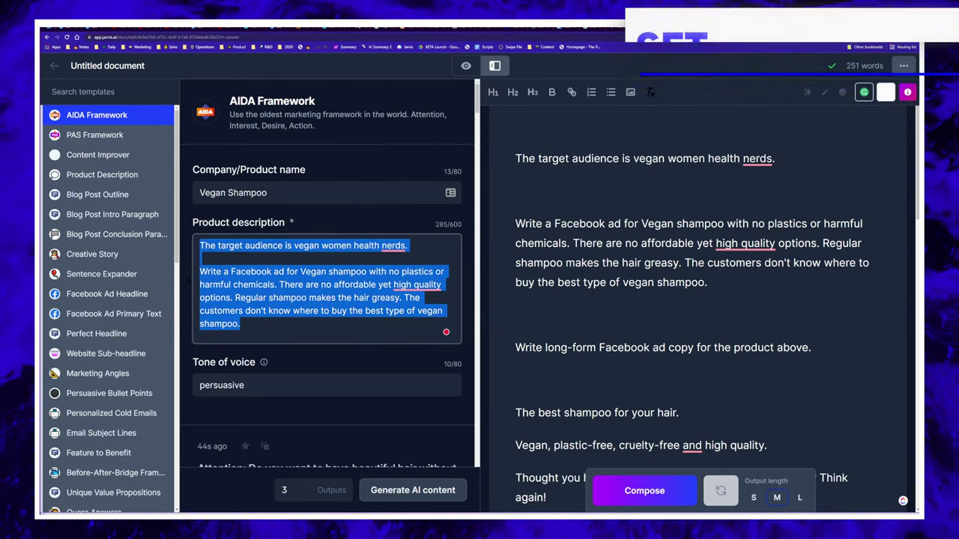
pyautogui.scroll(-1, 276, 315)
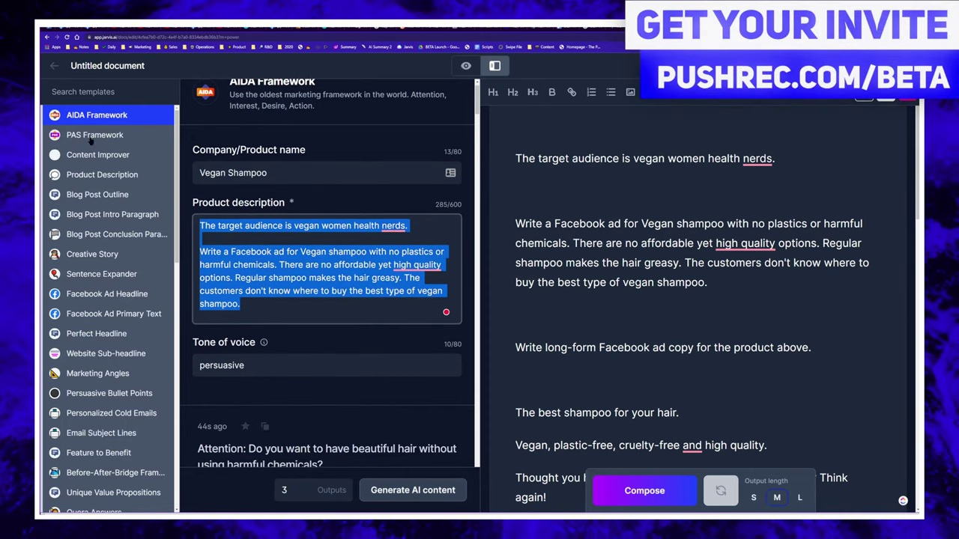
pyautogui.click(93, 136)
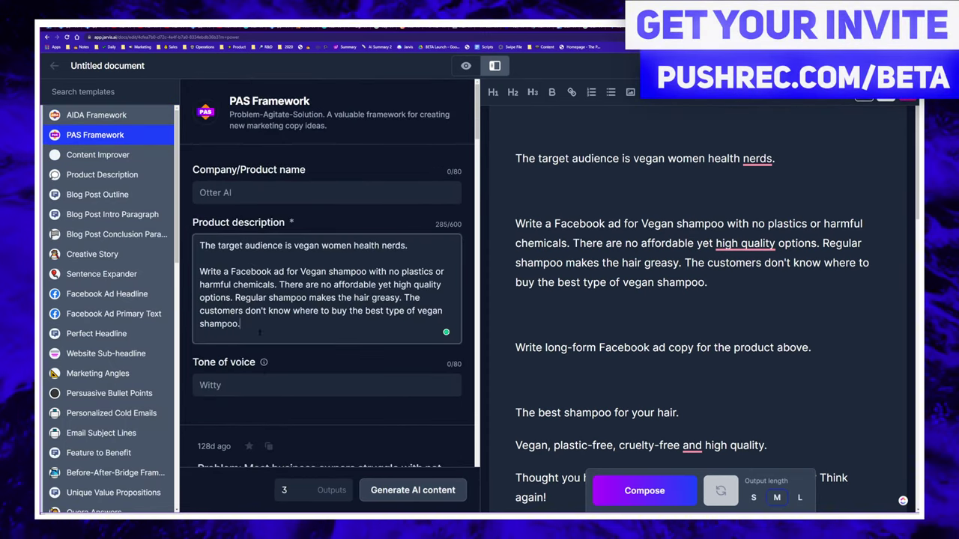
# - Set the PAS Framework's tone of voice to "persuasive" and its product name to "Vegan Shampoo"
pyautogui.click(263, 380)
pyautogui.write('persuas')
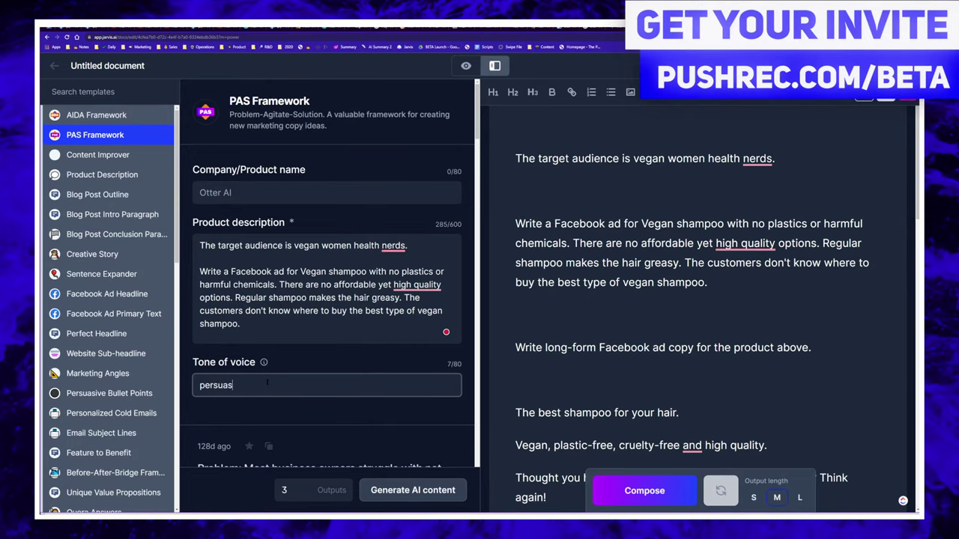
pyautogui.write('ive')
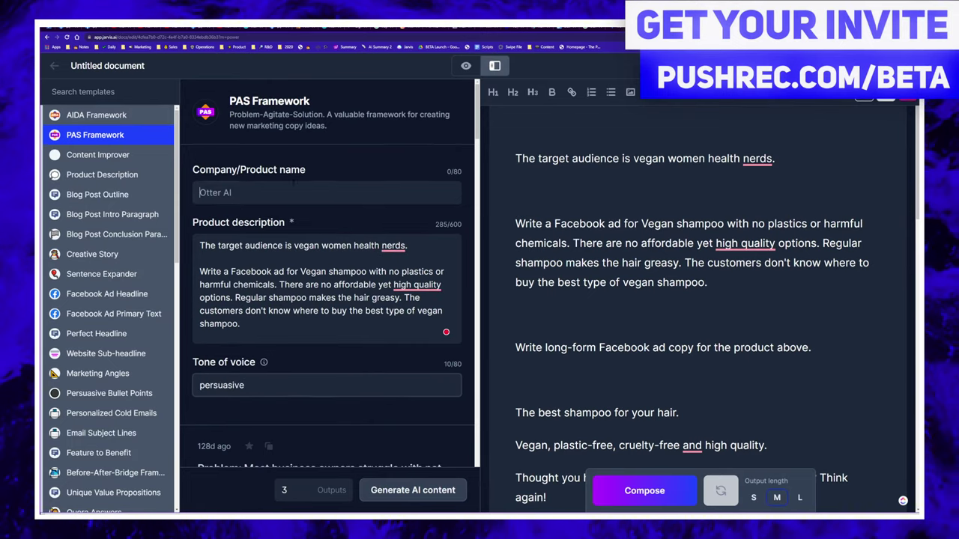
pyautogui.click(294, 188)
pyautogui.write('Vegan Shamp')
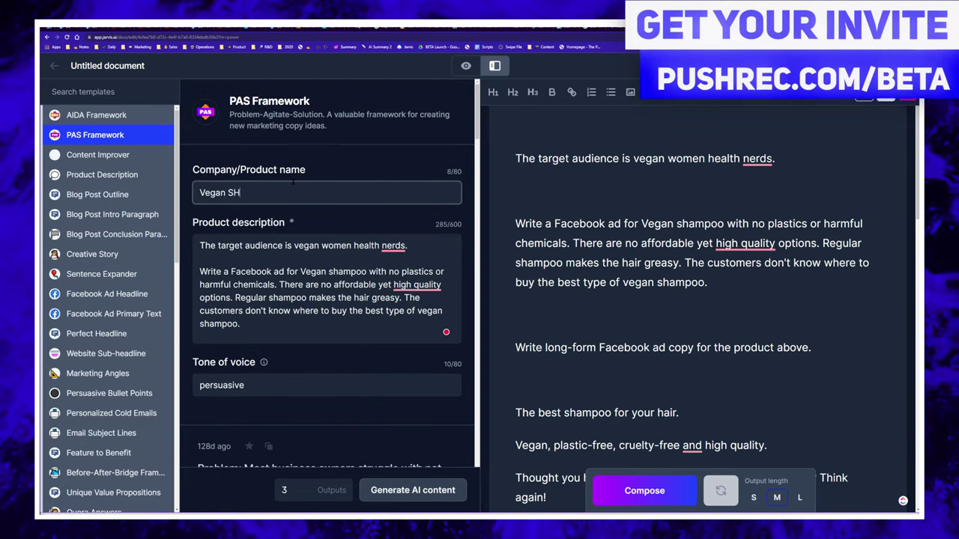
pyautogui.press('BackSpace')
pyautogui.press('BackSpace')
pyautogui.press('BackSpace')
pyautogui.press('BackSpace')
pyautogui.write('hampoo')
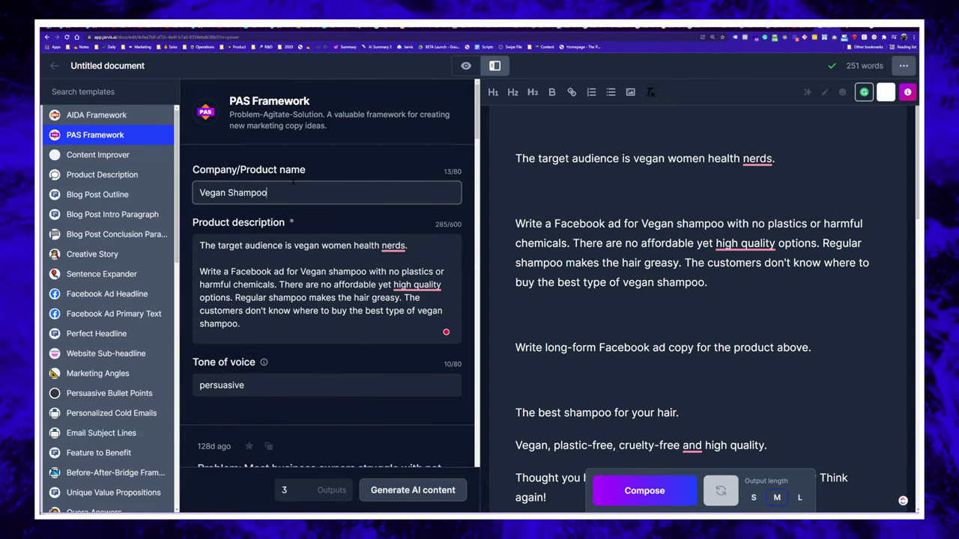
# - Generate three PAS Framework outputs and copy the second one, which opens with the vegan women health nerds audience
pyautogui.hotkey('ctrl', 'Return')
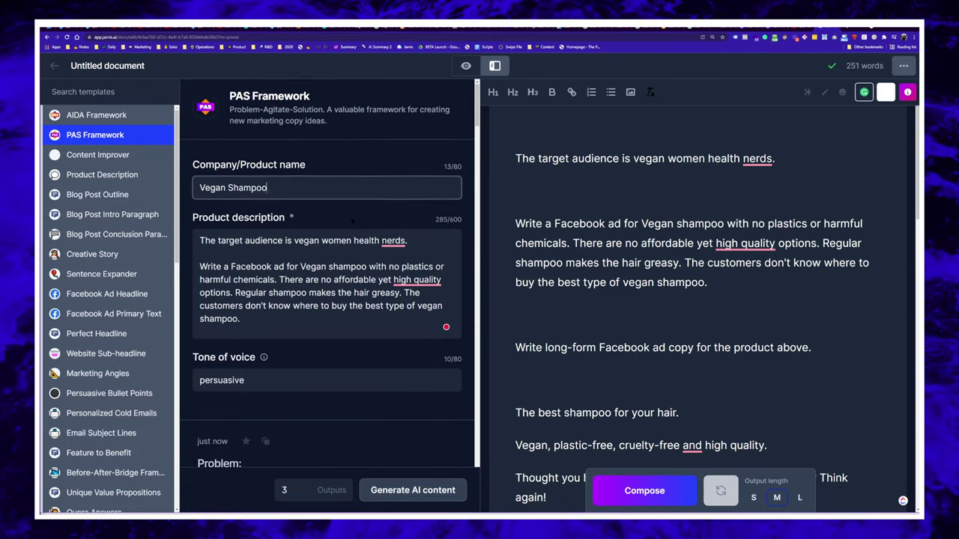
pyautogui.scroll(-5, 352, 221)
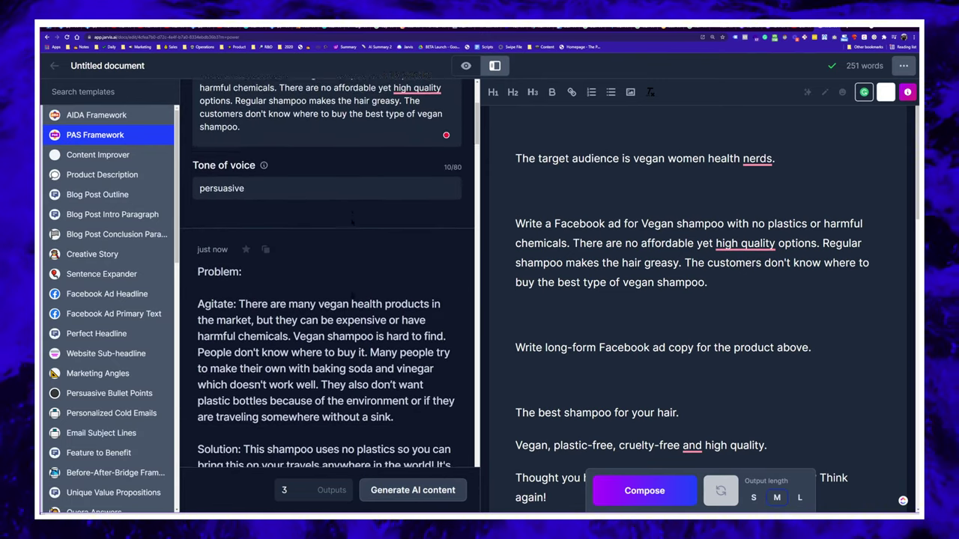
pyautogui.scroll(-7, 352, 221)
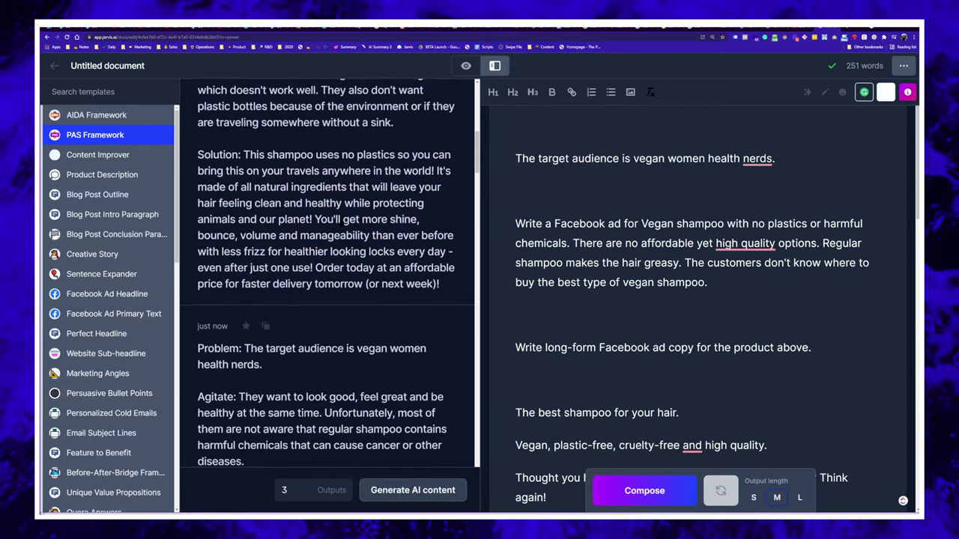
pyautogui.scroll(-2, 341, 219)
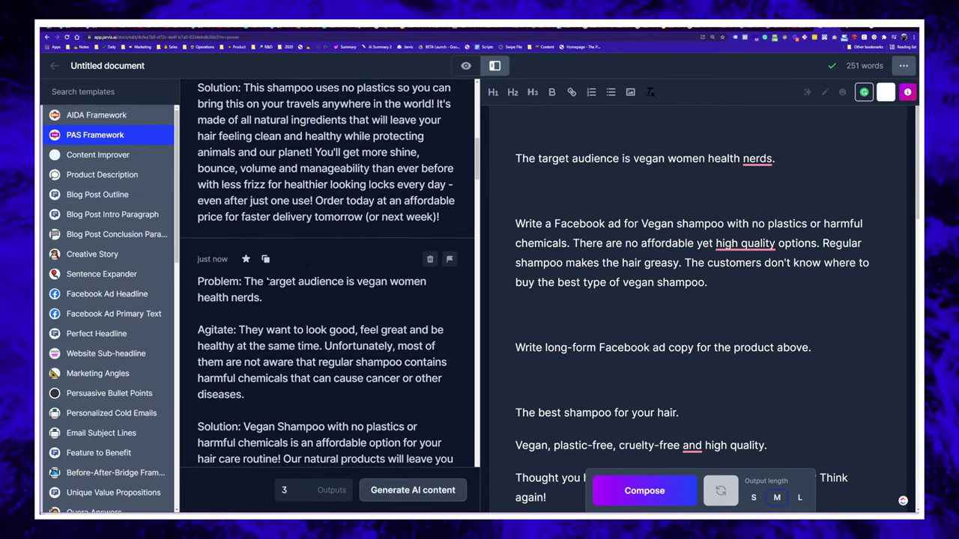
pyautogui.scroll(-1, 326, 298)
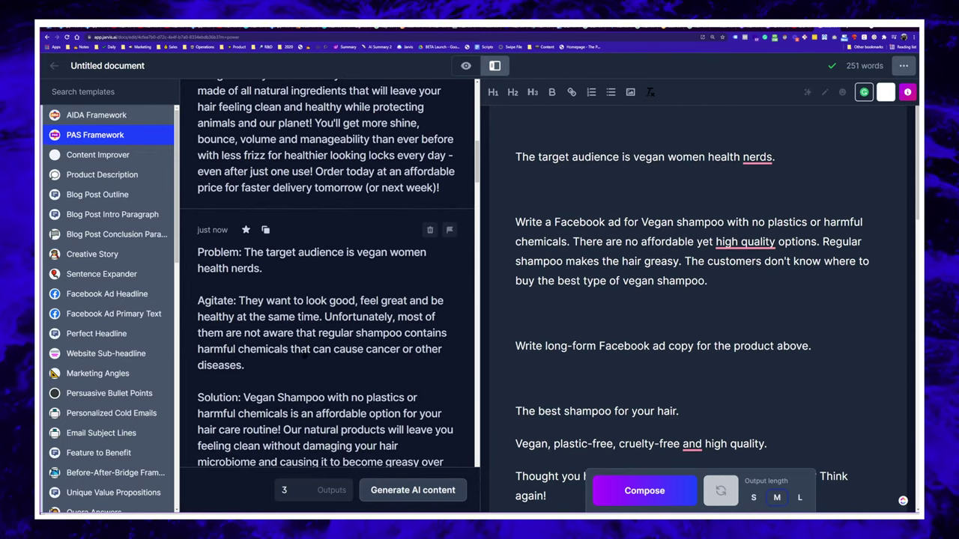
pyautogui.click(266, 229)
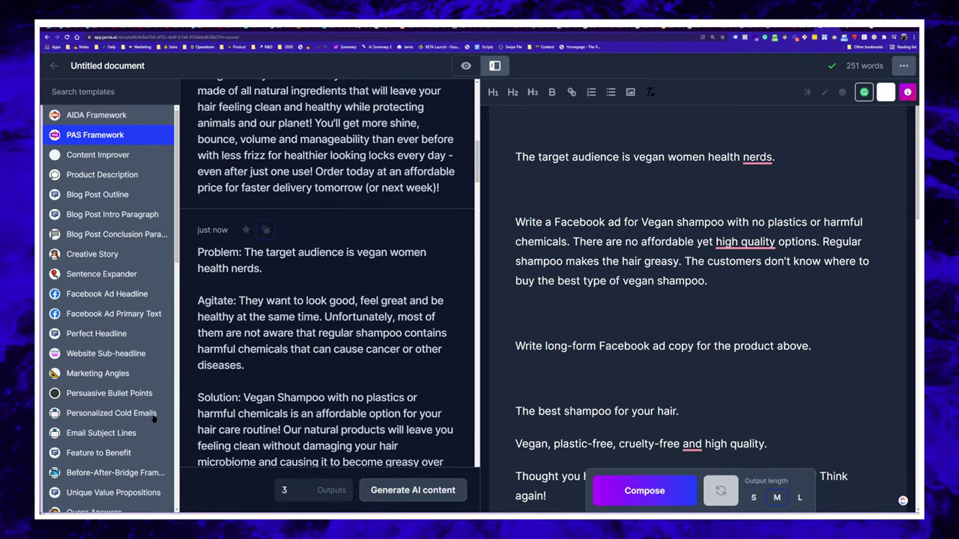
# - Switch to the strategy page and look at the Step 6 section on building the content calendar
pyautogui.hotkey('ctrl', 'Up')
pyautogui.click(420, 273)
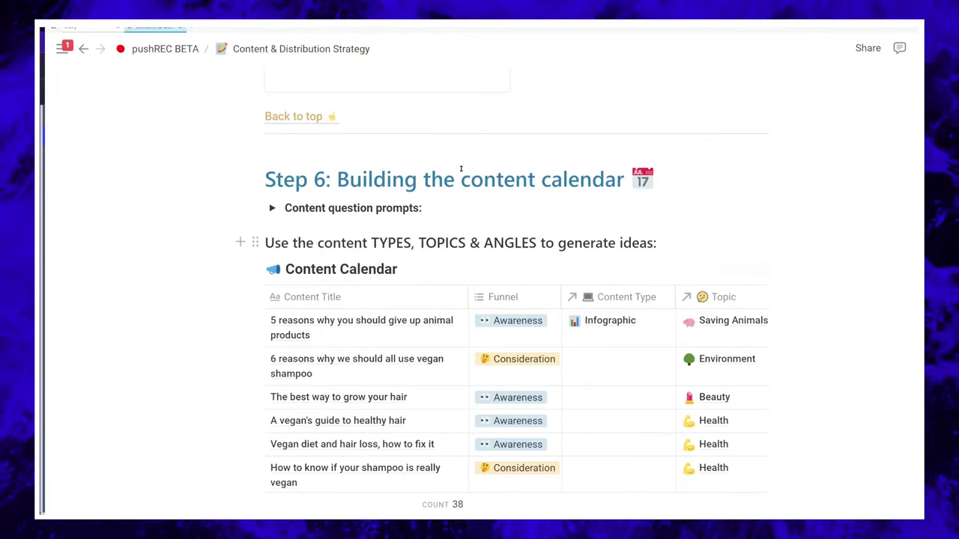
pyautogui.scroll(3, 420, 272)
pyautogui.hotkey('alt', 'Tab')
# - Examine the second PAS output's Problem, Agitate and Solution text, including in its enlarged view, and continue to the third output
pyautogui.scroll(1, 327, 285)
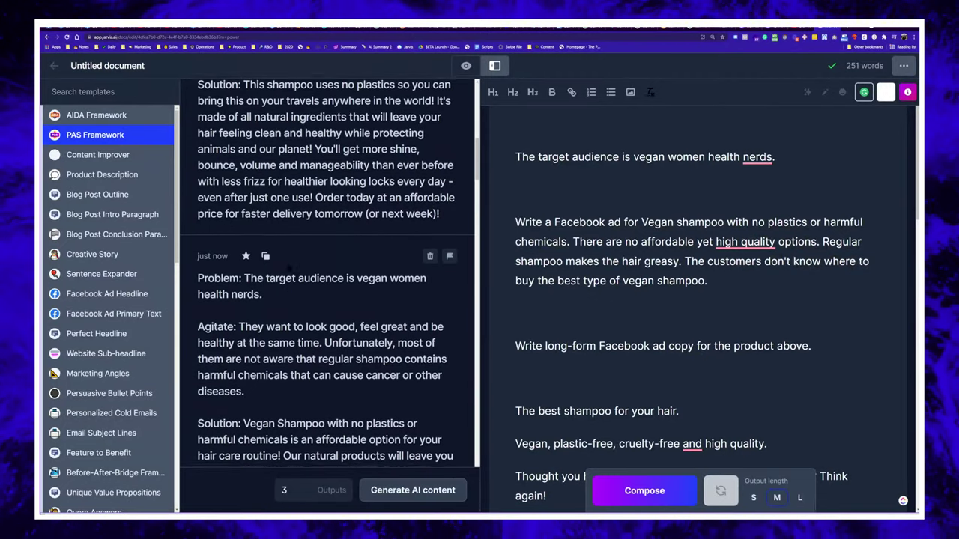
pyautogui.scroll(-1, 298, 250)
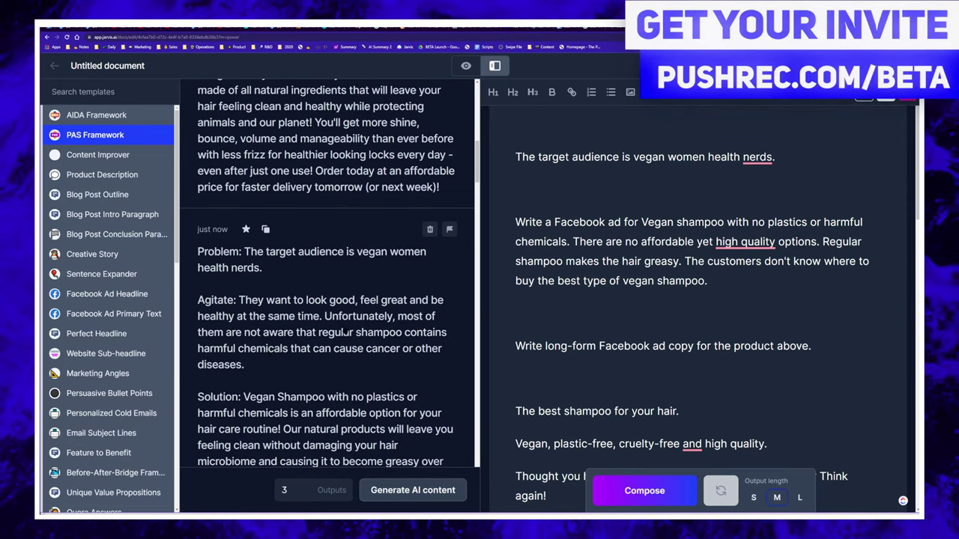
pyautogui.scroll(-1, 209, 366)
pyautogui.scroll(-1, 327, 299)
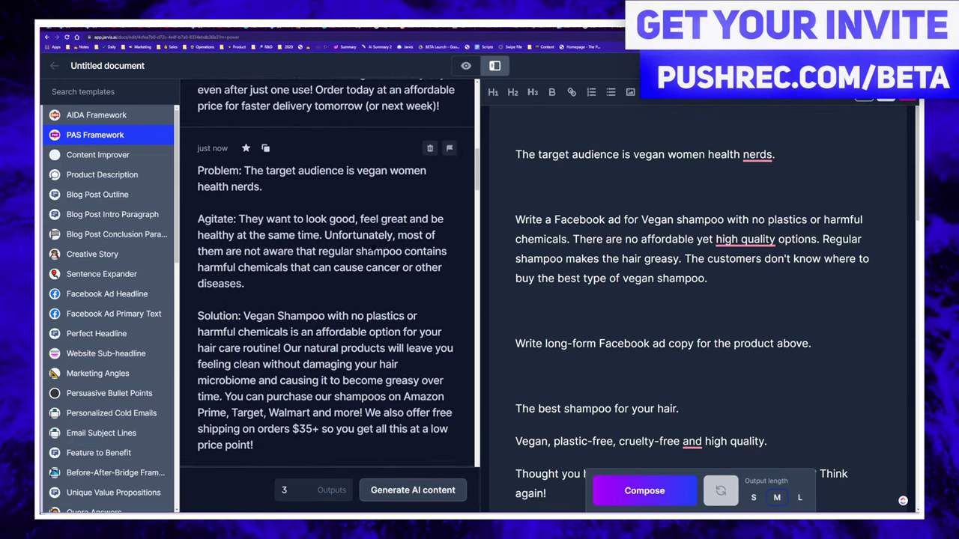
pyautogui.scroll(1, 235, 202)
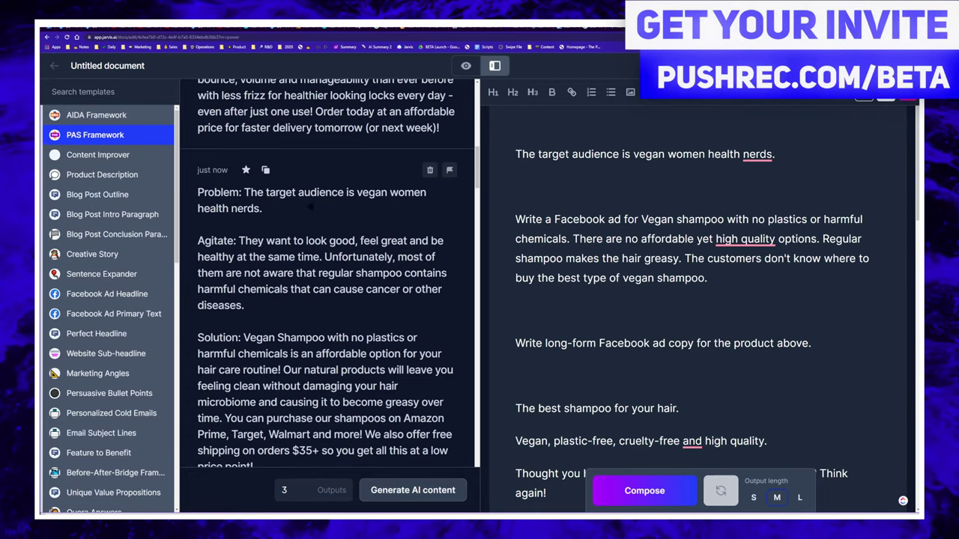
pyautogui.click(310, 206)
pyautogui.click(790, 259)
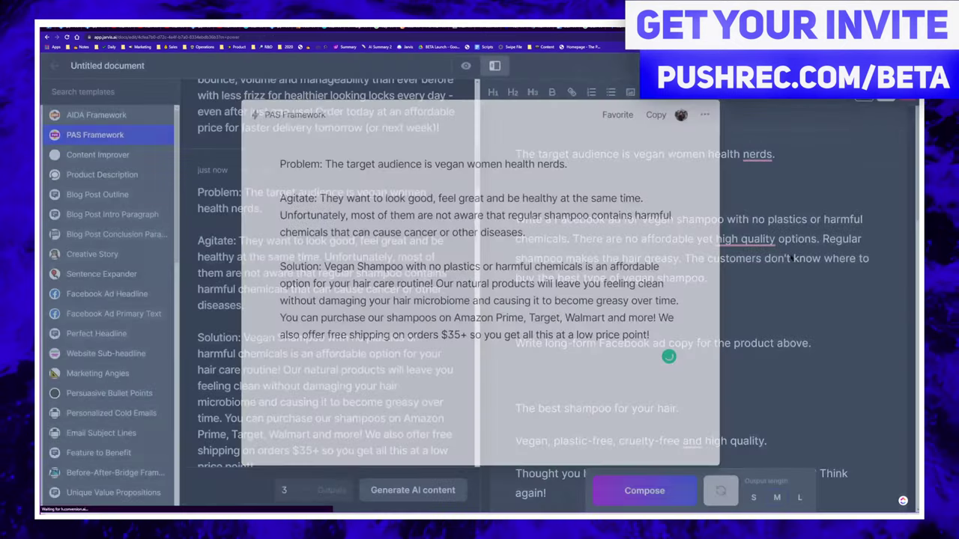
pyautogui.scroll(-5, 320, 249)
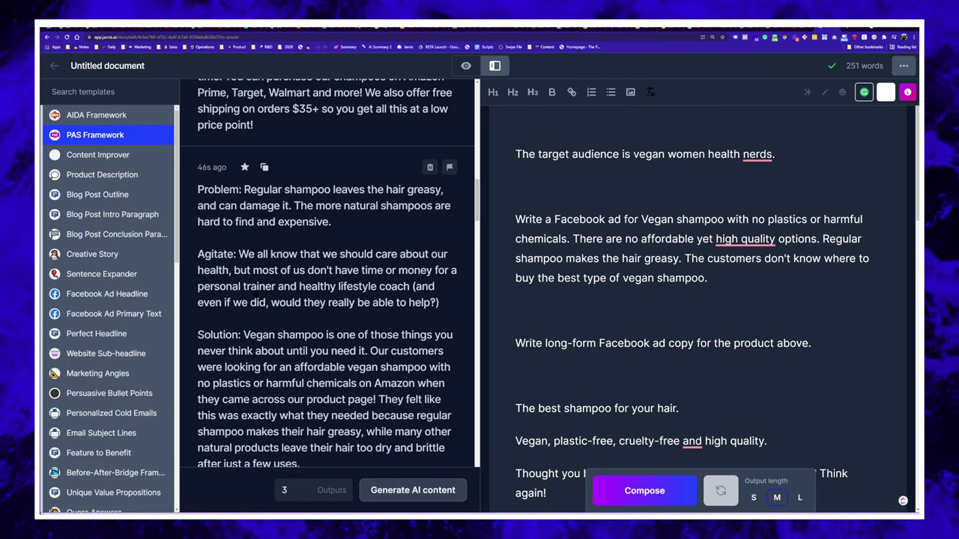
# - Review the earlier PAS output, then highlight the words Problem and Agitate in the PAS Framework template's description
pyautogui.scroll(2, 352, 300)
pyautogui.scroll(-1, 333, 315)
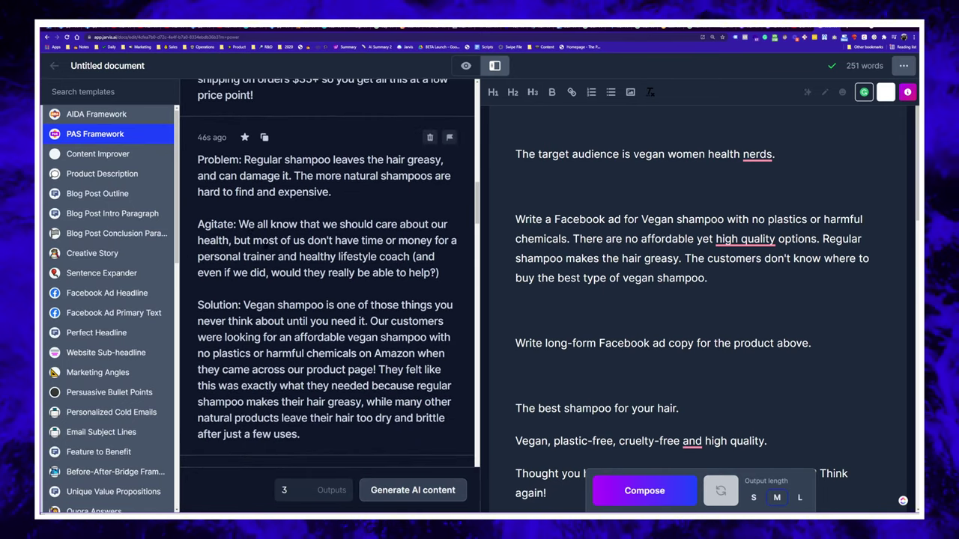
pyautogui.scroll(5, 329, 320)
pyautogui.scroll(10, 271, 235)
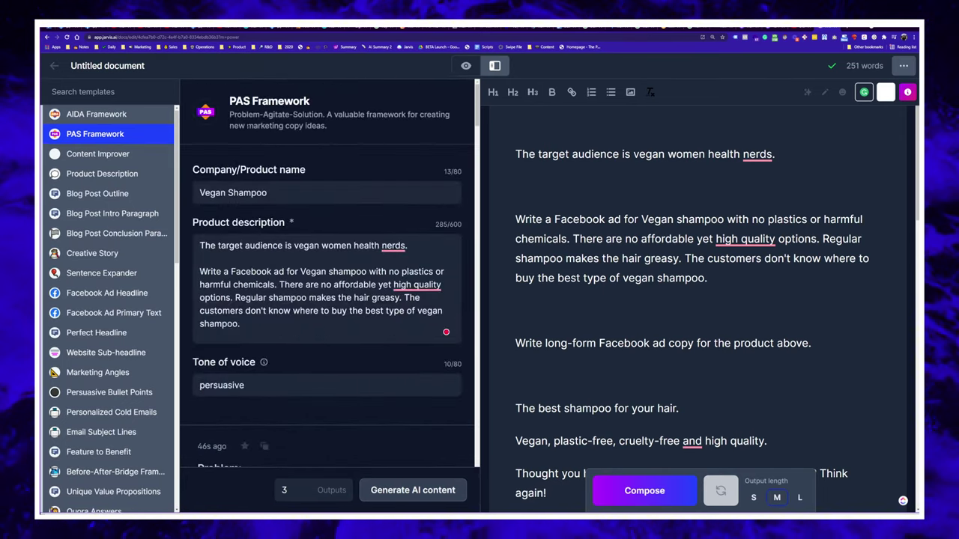
pyautogui.doubleClick(251, 114)
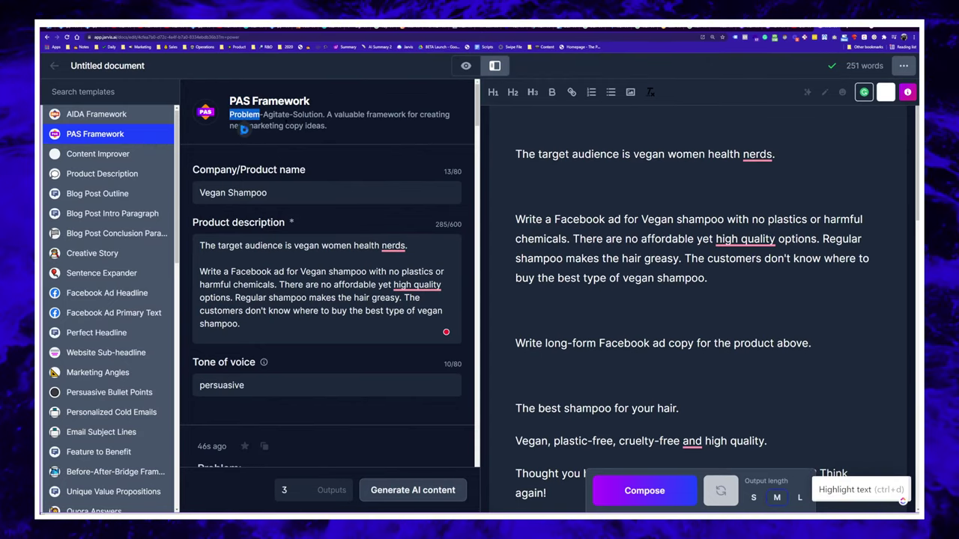
pyautogui.doubleClick(276, 115)
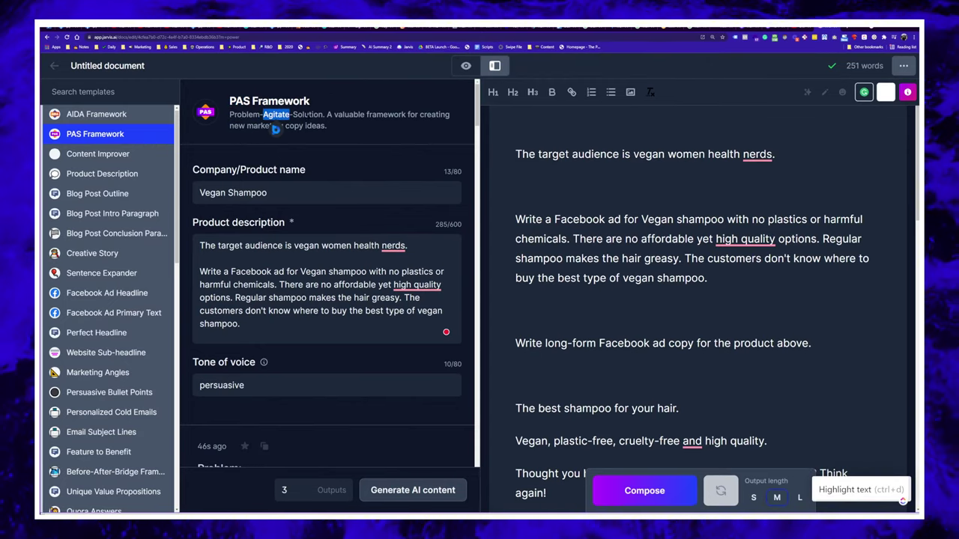
# - Generate three more PAS Framework outputs and read the first one's Problem, Agitate and Solution text
pyautogui.click(413, 490)
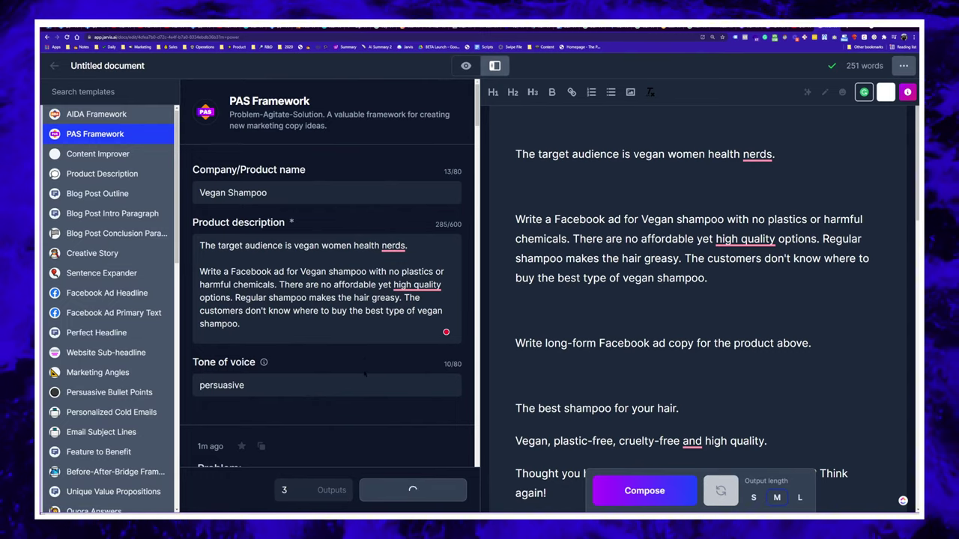
pyautogui.scroll(-3, 361, 368)
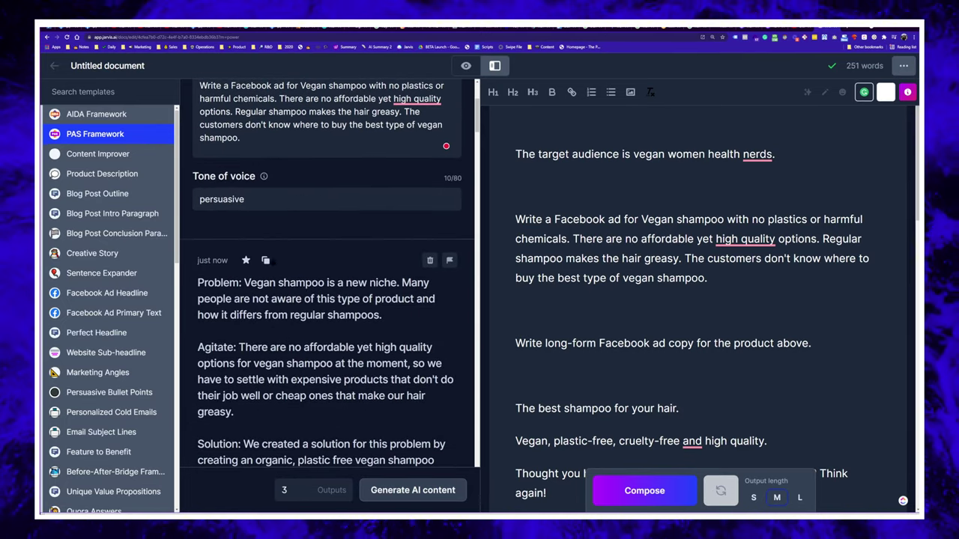
pyautogui.scroll(-1, 247, 225)
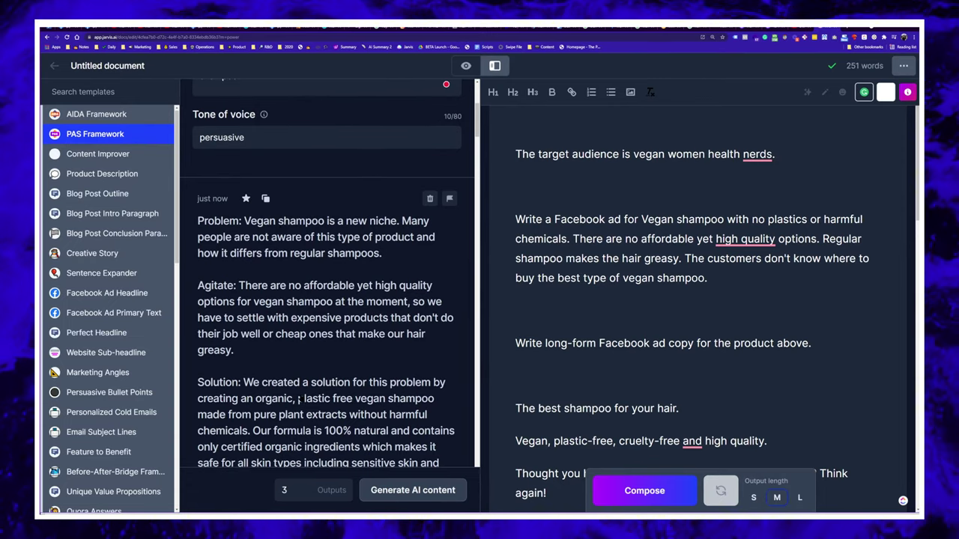
pyautogui.scroll(-2, 255, 401)
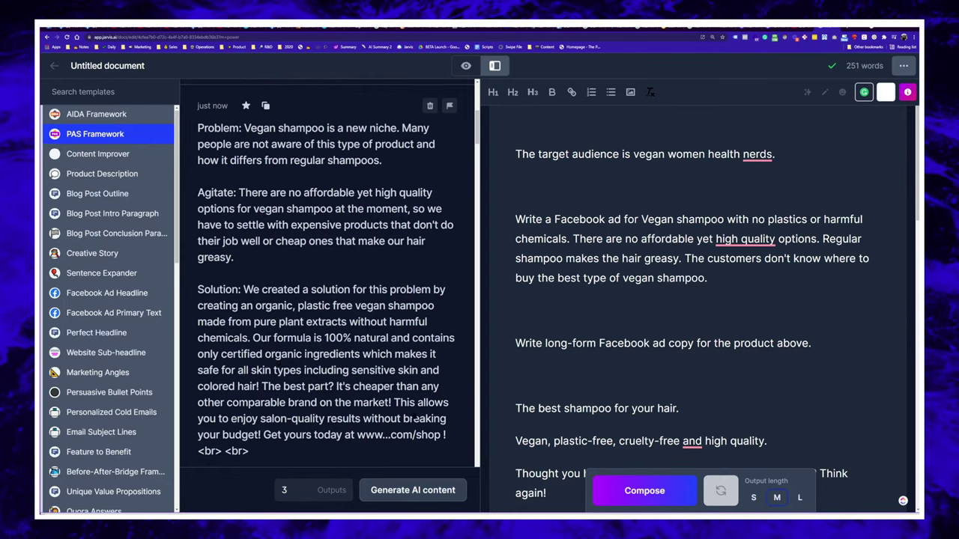
pyautogui.scroll(3, 414, 418)
pyautogui.scroll(-3, 414, 419)
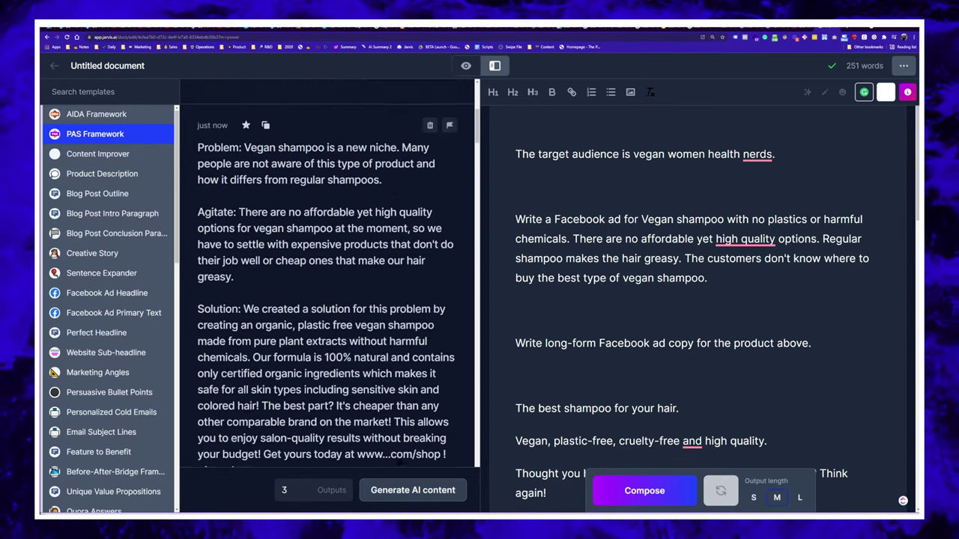
pyautogui.scroll(-1, 232, 250)
pyautogui.scroll(-1, 232, 251)
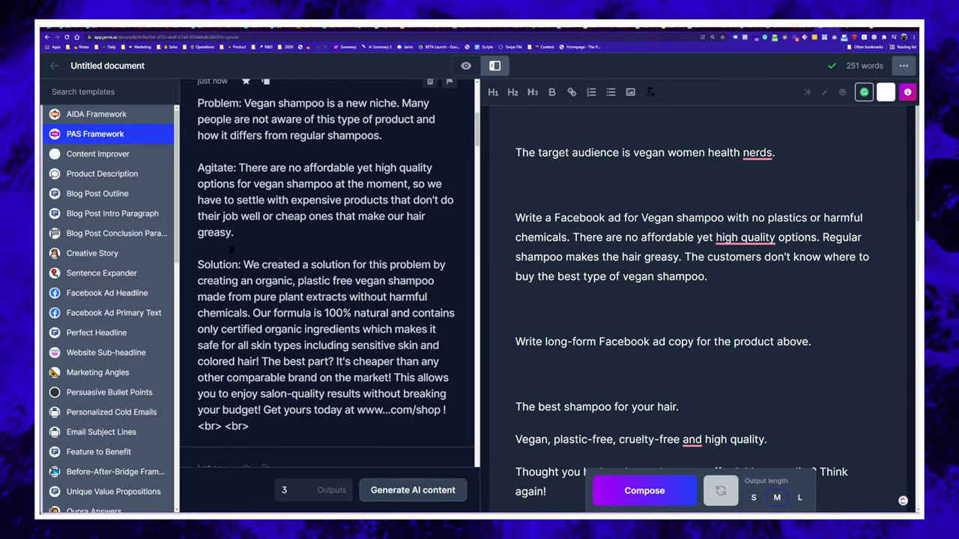
# - Copy the product description into the Persuasive Bullet Points template and set its product name to "Vegan Shampoo"
pyautogui.scroll(5, 232, 250)
pyautogui.click(225, 330)
pyautogui.hotkey('ctrl', 'a')
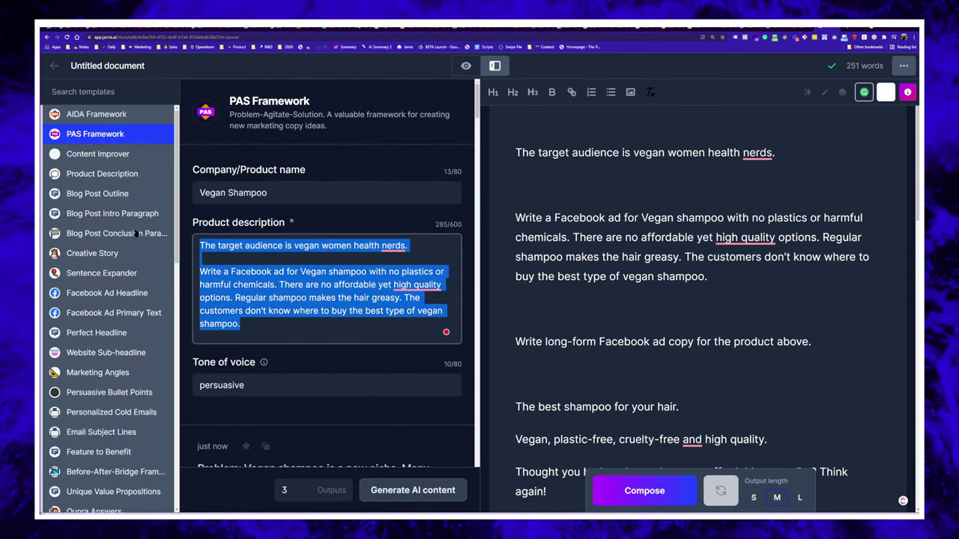
pyautogui.click(114, 400)
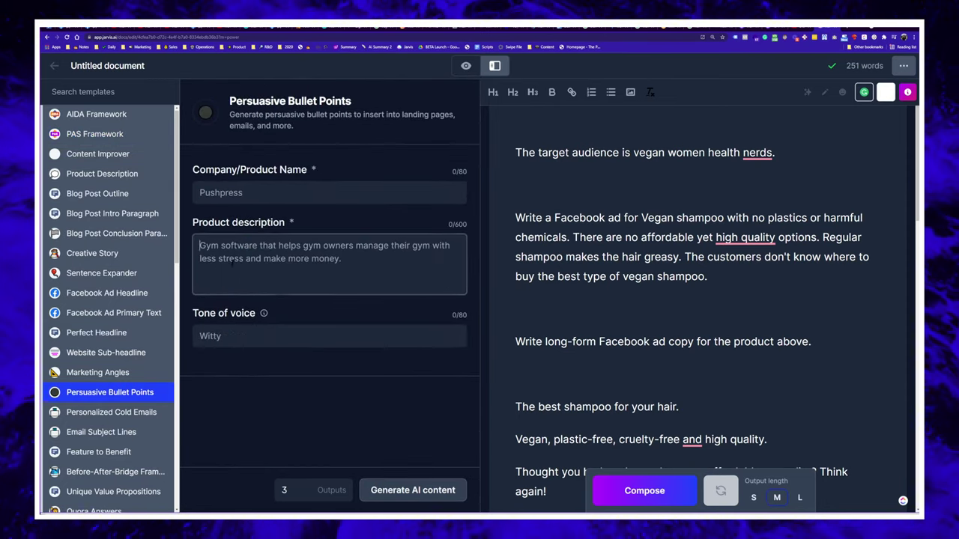
pyautogui.click(246, 192)
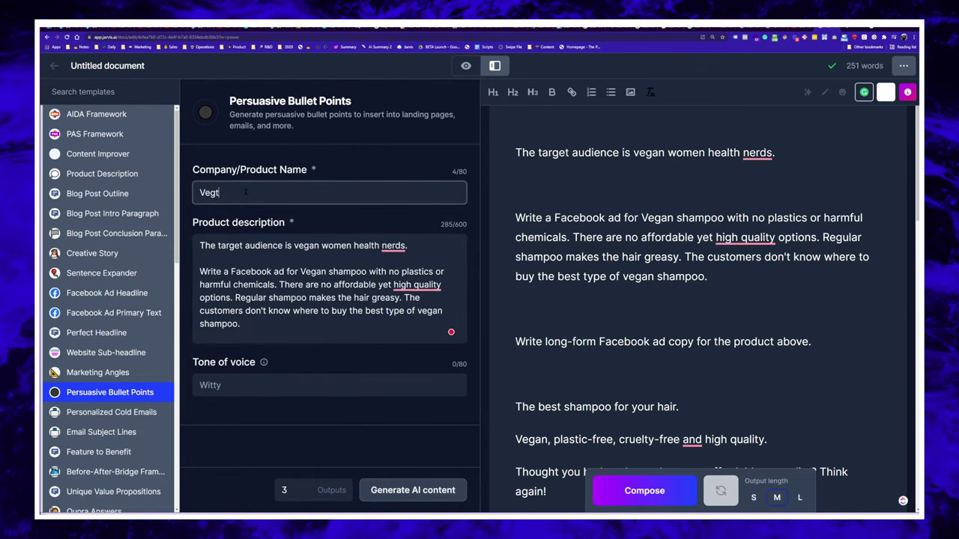
pyautogui.write('Vegan Shampoo')
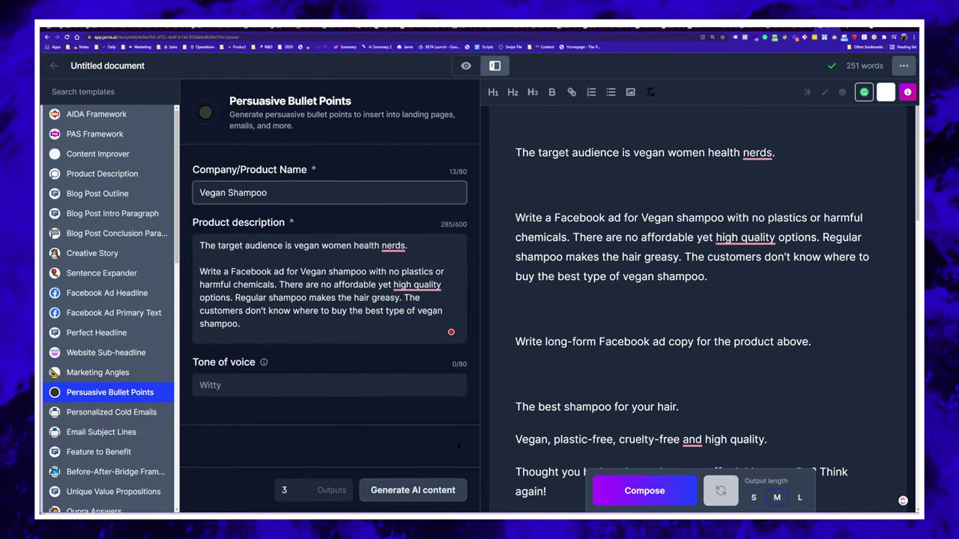
# - Generate three persuasive bullet point outputs for the vegan shampoo and read through all of them
pyautogui.hotkey('ctrl', 'Return')
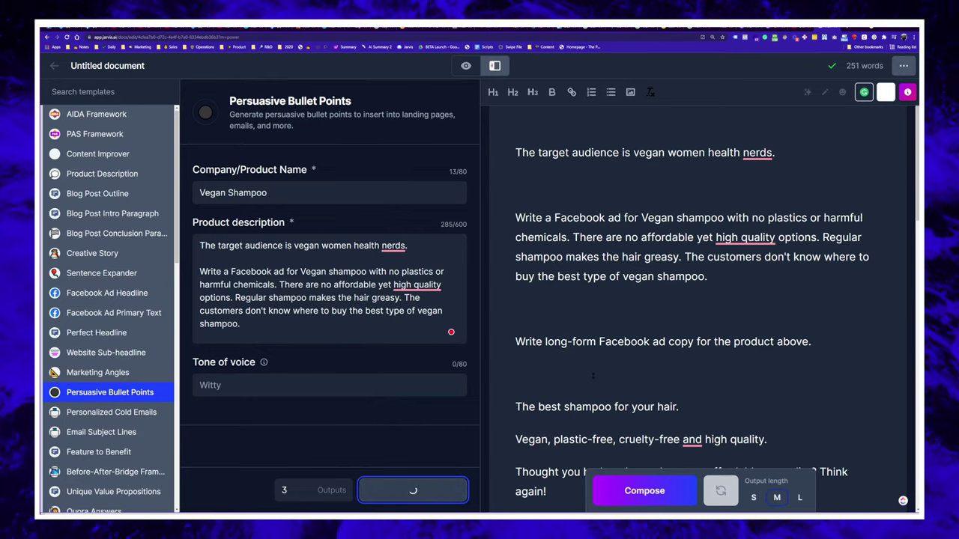
pyautogui.scroll(-3, 304, 378)
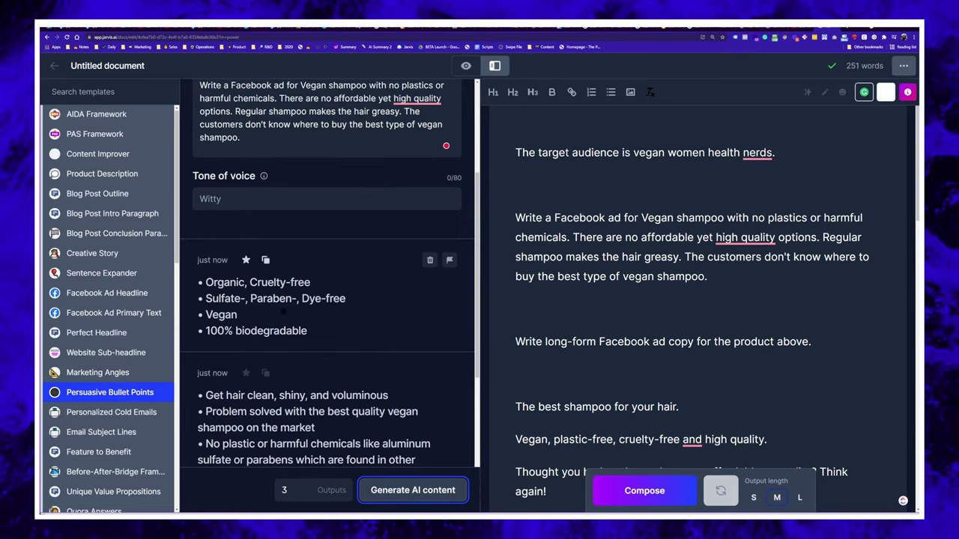
pyautogui.scroll(-1, 216, 336)
pyautogui.scroll(-2, 215, 335)
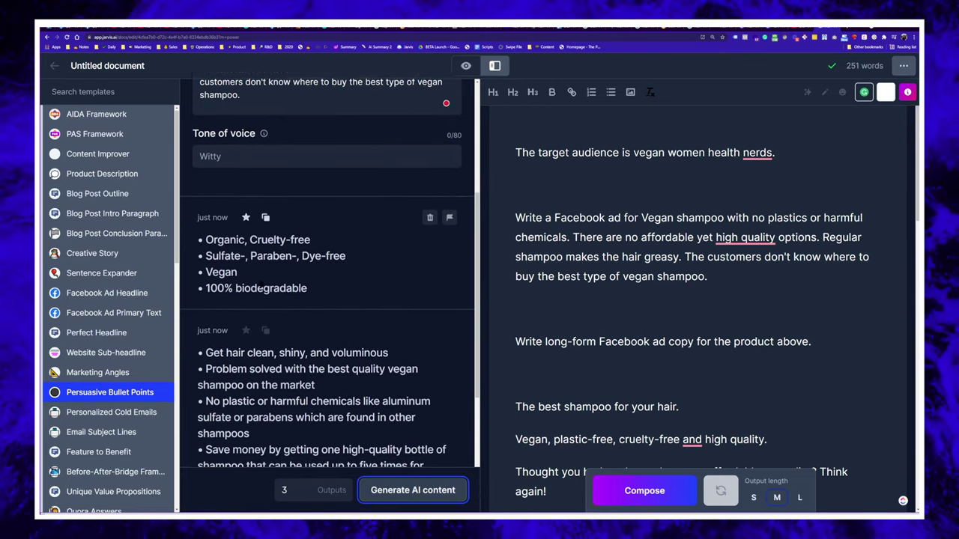
pyautogui.scroll(-1, 327, 299)
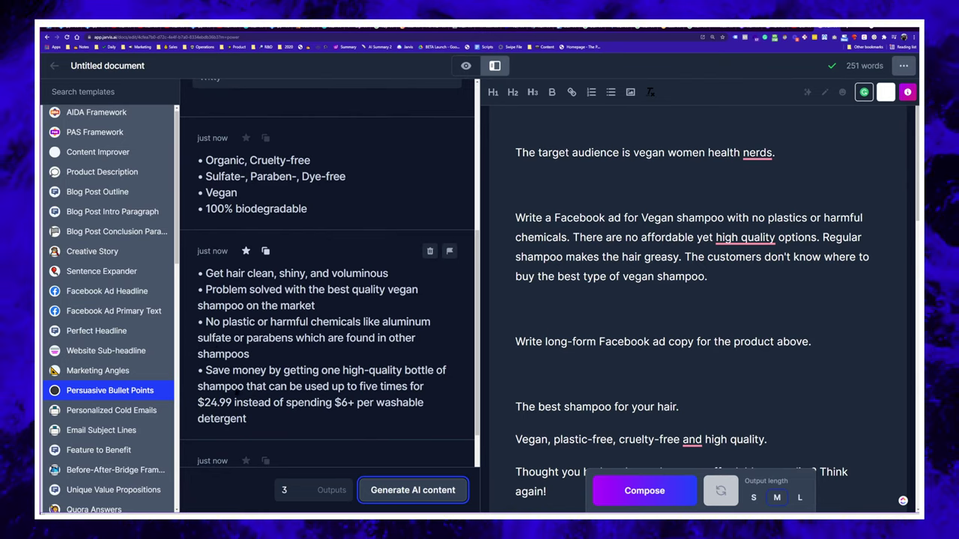
pyautogui.scroll(3, 238, 392)
pyautogui.scroll(-5, 240, 391)
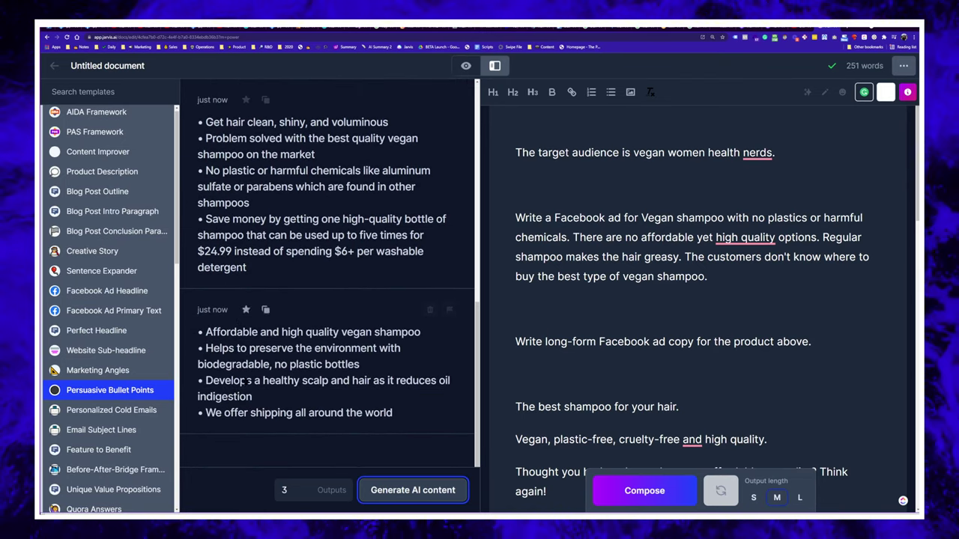
pyautogui.scroll(8, 419, 330)
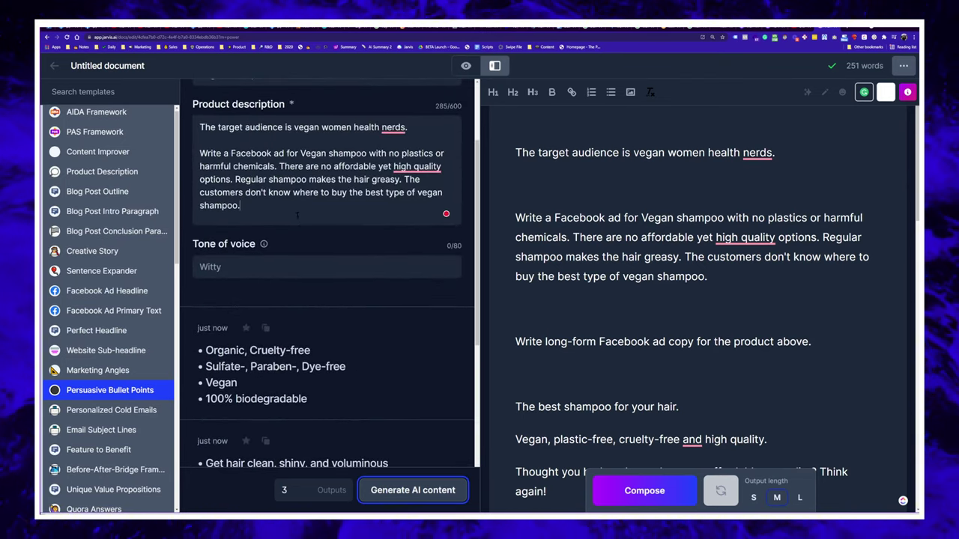
# - Switch to the Content & Distribution Strategy page and look over the content types, topics and angles below the content calendar
pyautogui.press('super+a')
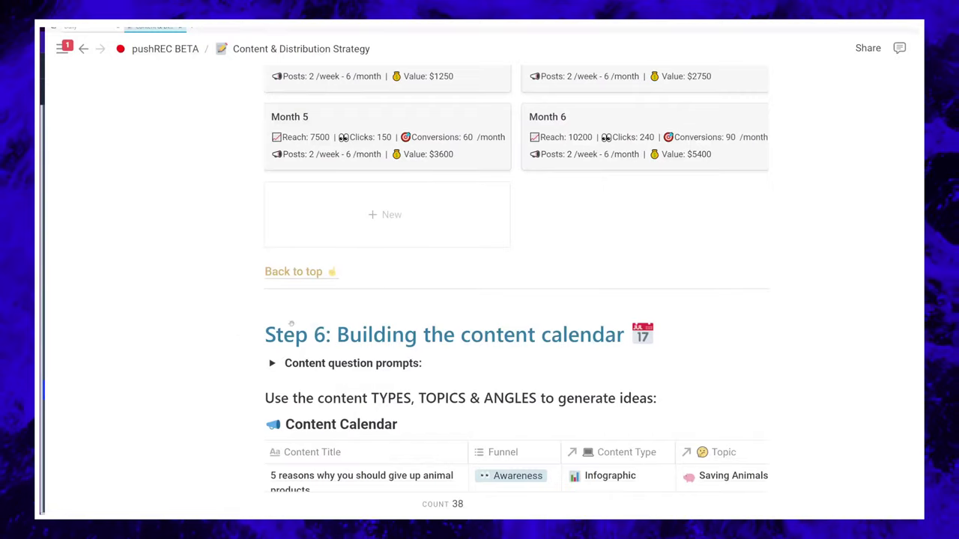
pyautogui.scroll(2, 416, 369)
pyautogui.scroll(-15, 419, 366)
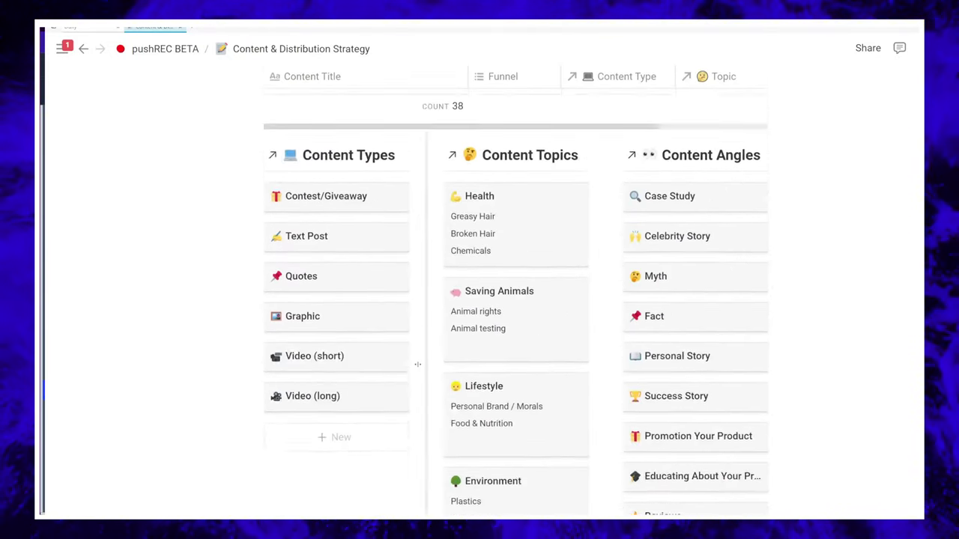
pyautogui.scroll(5, 424, 375)
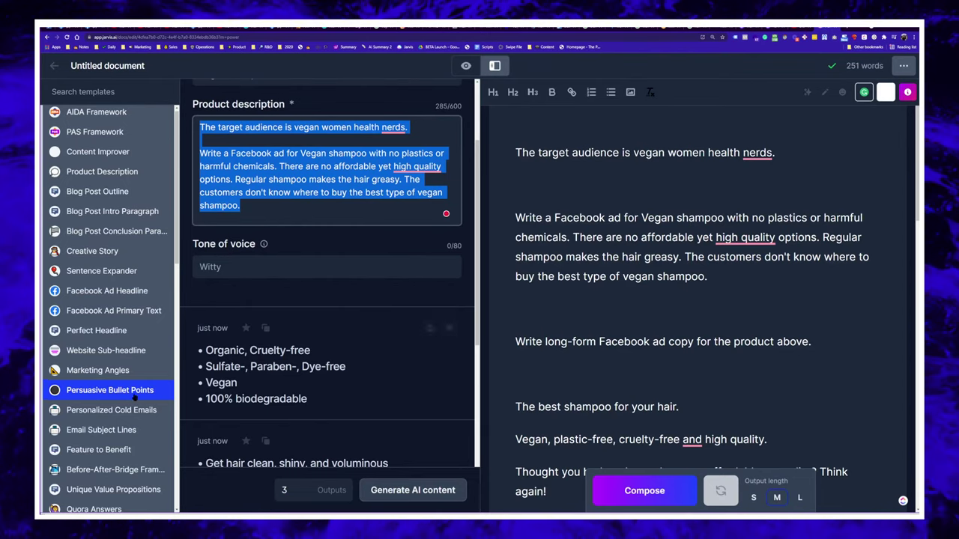
# - Back in Jarvis, copy the full product description from the Persuasive Bullet Points template and look through the template list
pyautogui.scroll(2, 352, 276)
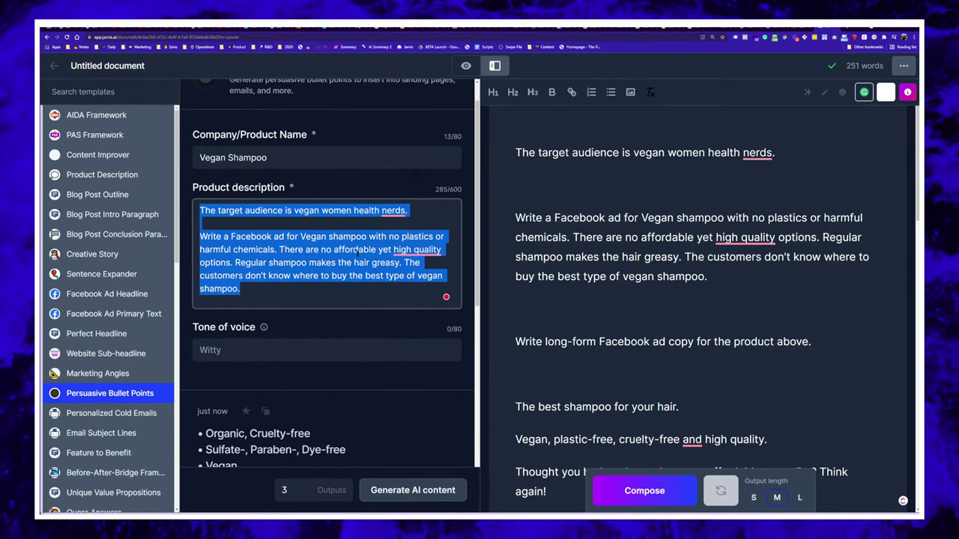
pyautogui.click(351, 275)
pyautogui.hotkey('ctrl', 'a')
pyautogui.scroll(-10, 141, 254)
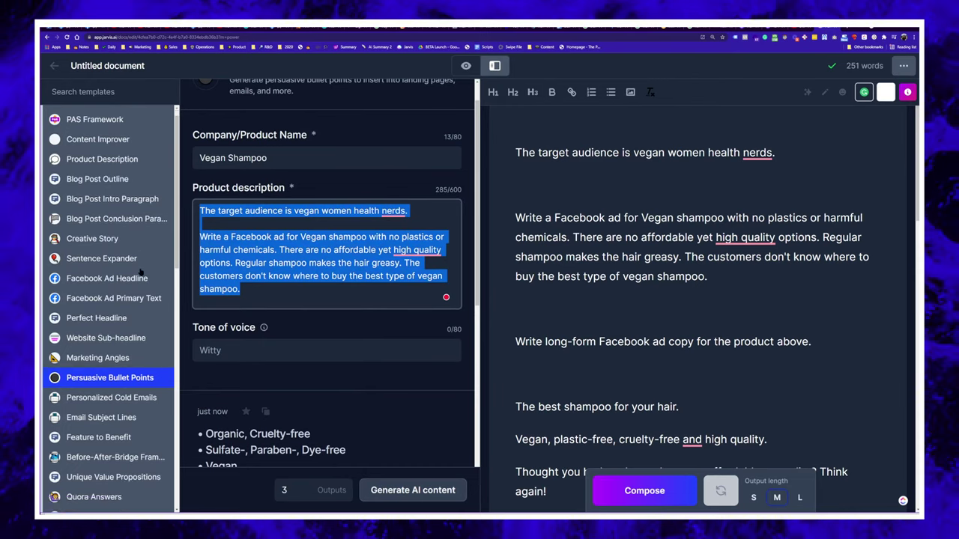
pyautogui.scroll(6, 116, 427)
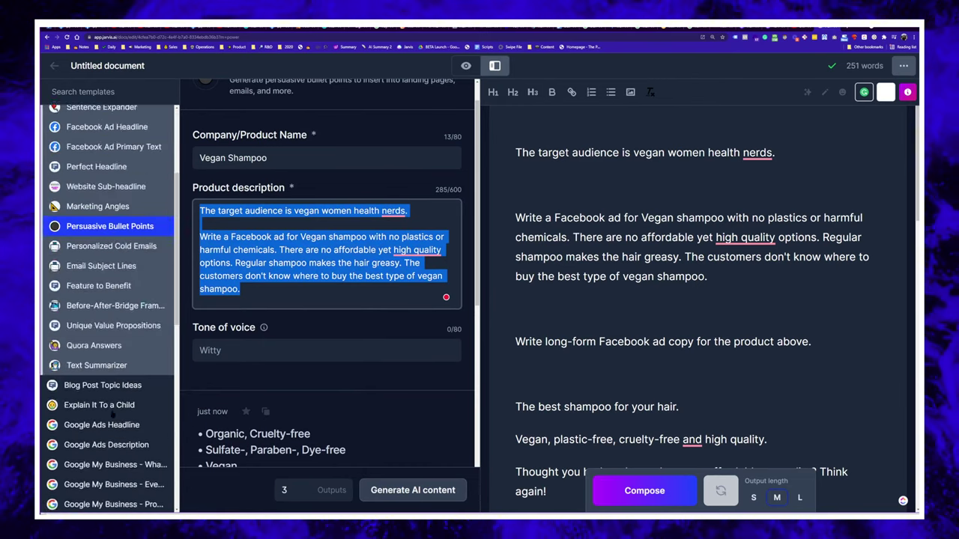
# - Search the templates for "bef" and open the Before-After-Bridge Framework
pyautogui.click(80, 92)
pyautogui.write('ba')
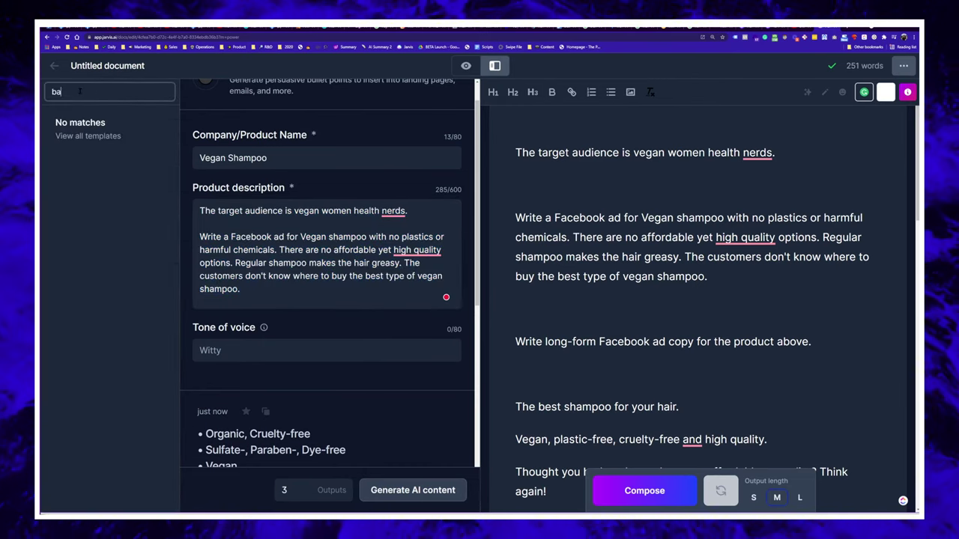
pyautogui.write('b')
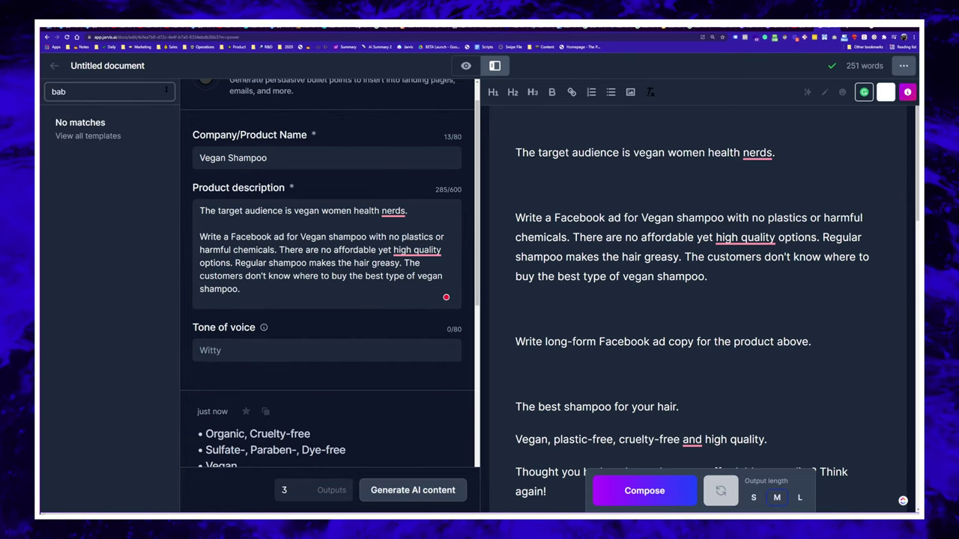
pyautogui.press('BackSpace')
pyautogui.press('BackSpace')
pyautogui.press('BackSpace')
pyautogui.write('bef')
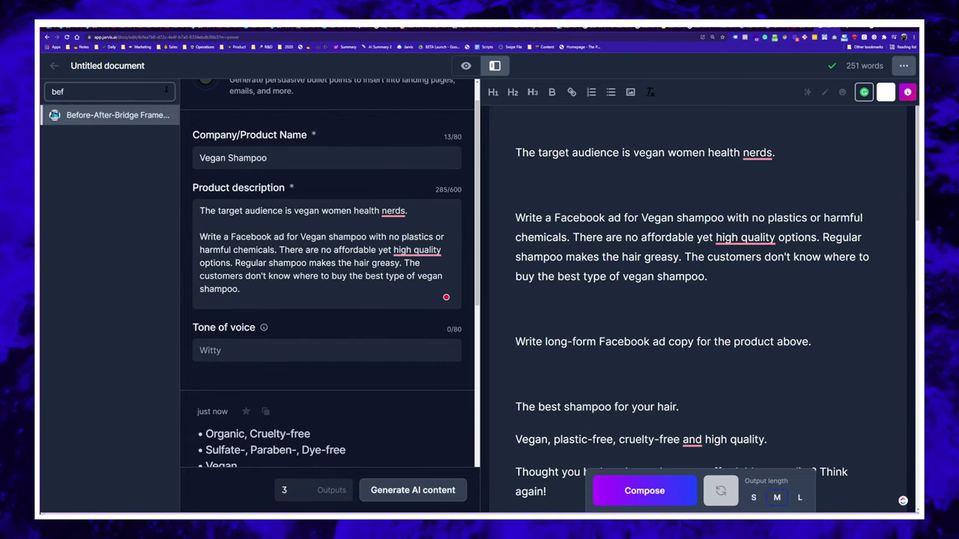
pyautogui.click(117, 115)
# - Generate three Before-After-Bridge outputs from the copied description, with product name "Vergan Shampoo" and tone of voice "Excited"
pyautogui.click(251, 194)
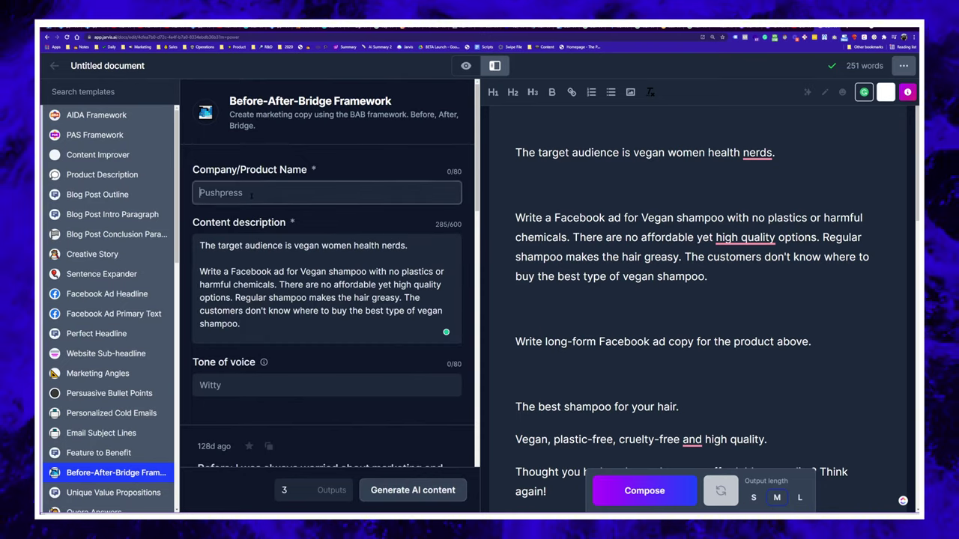
pyautogui.write('VB')
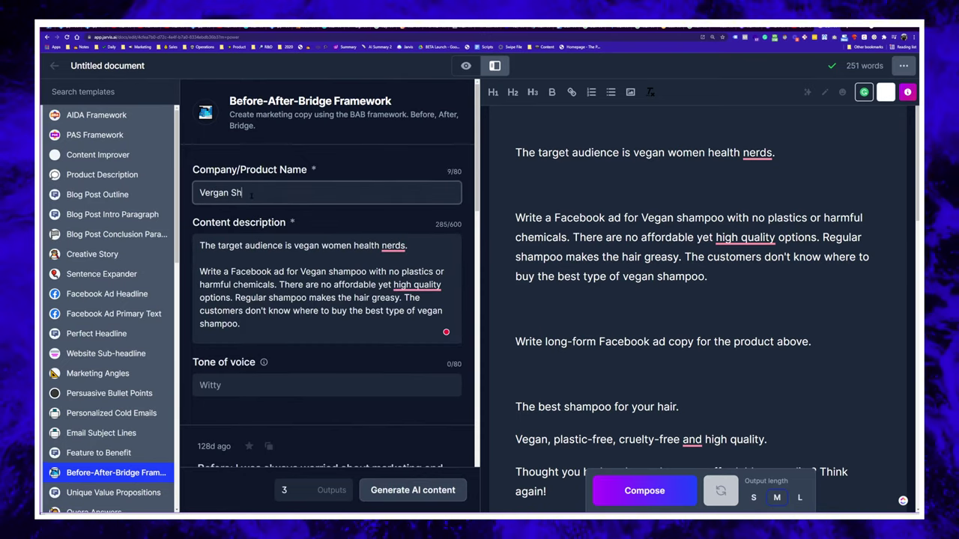
pyautogui.click(268, 380)
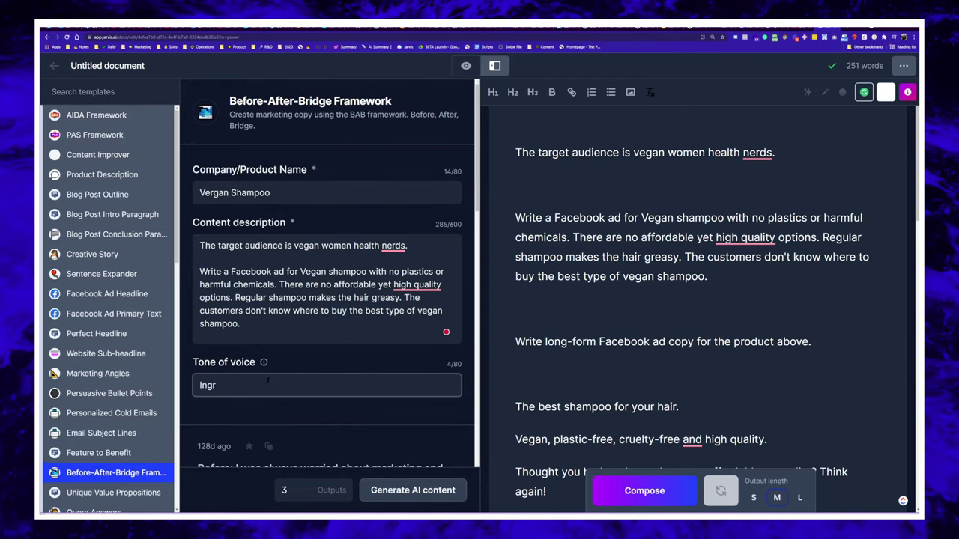
pyautogui.hotkey('ctrl', 'a')
pyautogui.write('Excited')
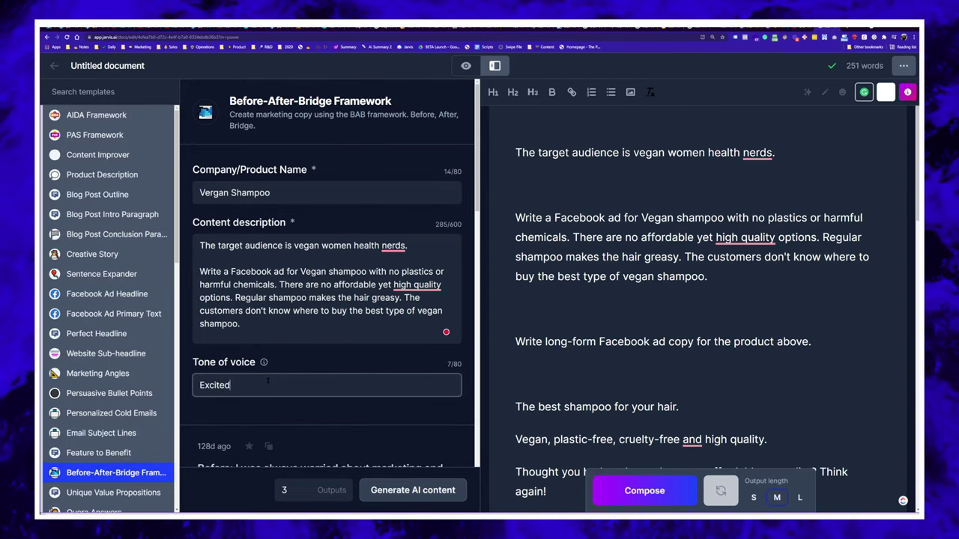
pyautogui.hotkey('ctrl', 'Return')
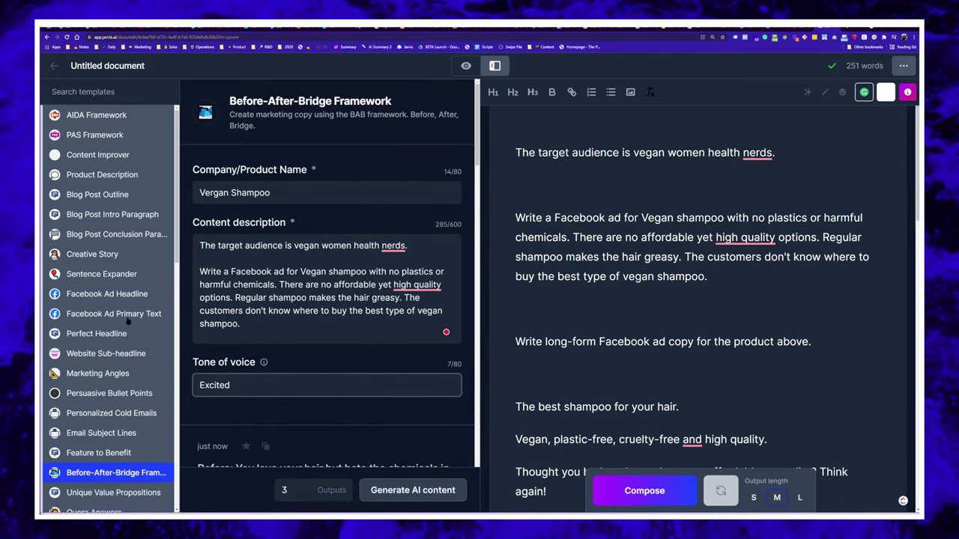
pyautogui.scroll(-1, 326, 300)
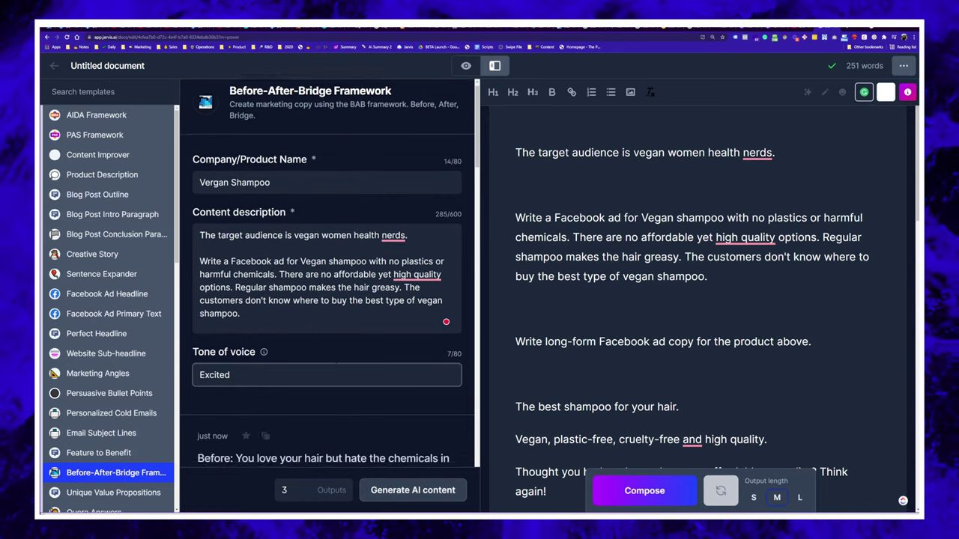
# - Read through the Before, After and Bridge sections of the first generated output
pyautogui.scroll(-3, 327, 299)
pyautogui.scroll(-1, 111, 468)
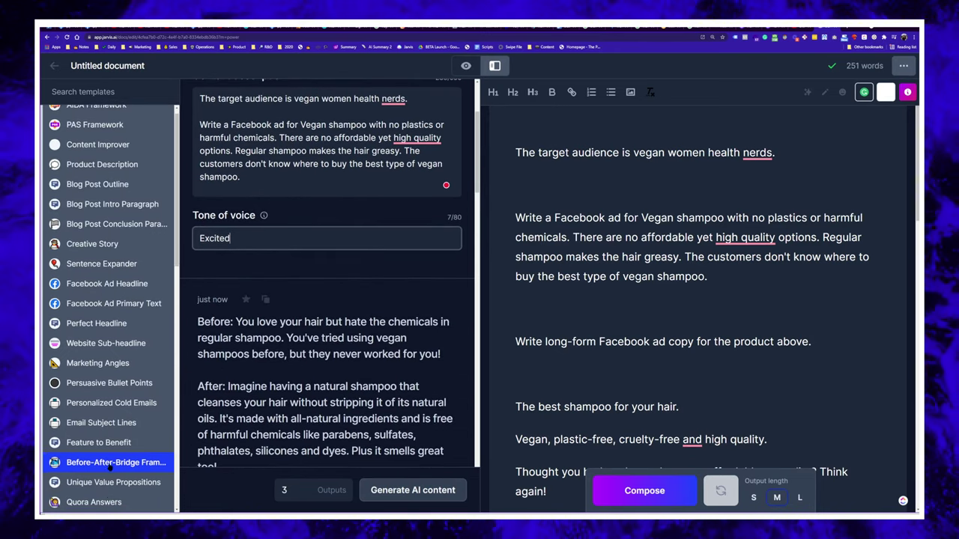
pyautogui.scroll(-1, 111, 468)
pyautogui.scroll(1, 111, 468)
pyautogui.scroll(-1, 293, 315)
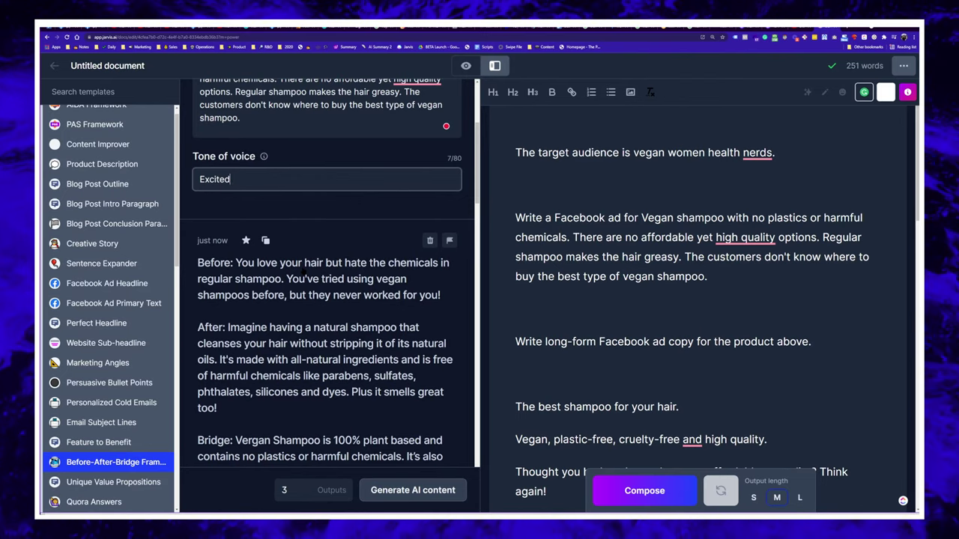
pyautogui.scroll(-1, 292, 255)
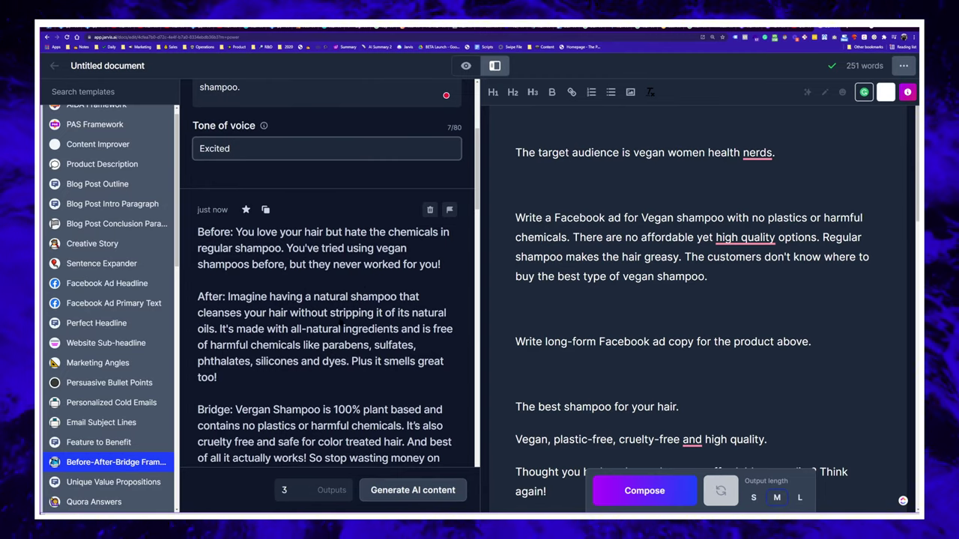
pyautogui.scroll(-1, 271, 332)
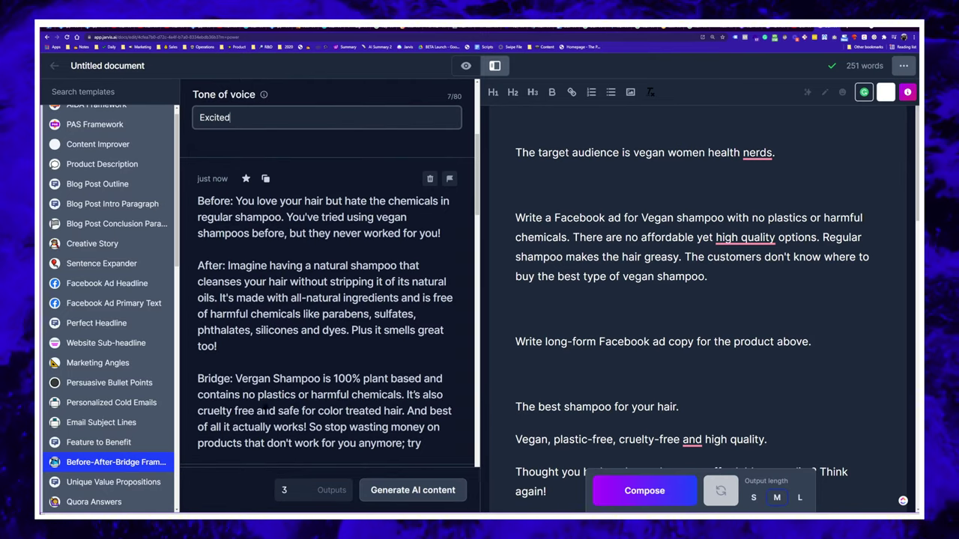
pyautogui.scroll(-1, 205, 424)
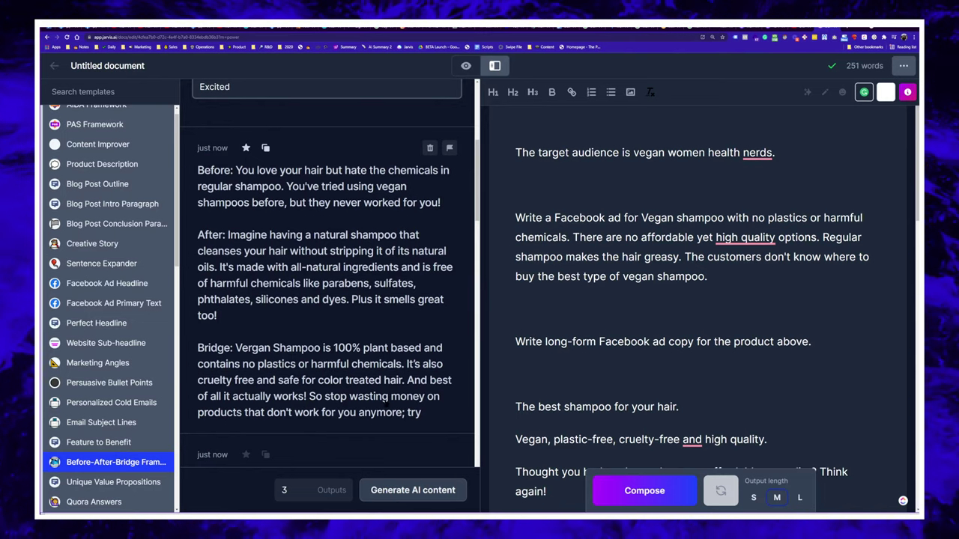
pyautogui.scroll(5, 322, 315)
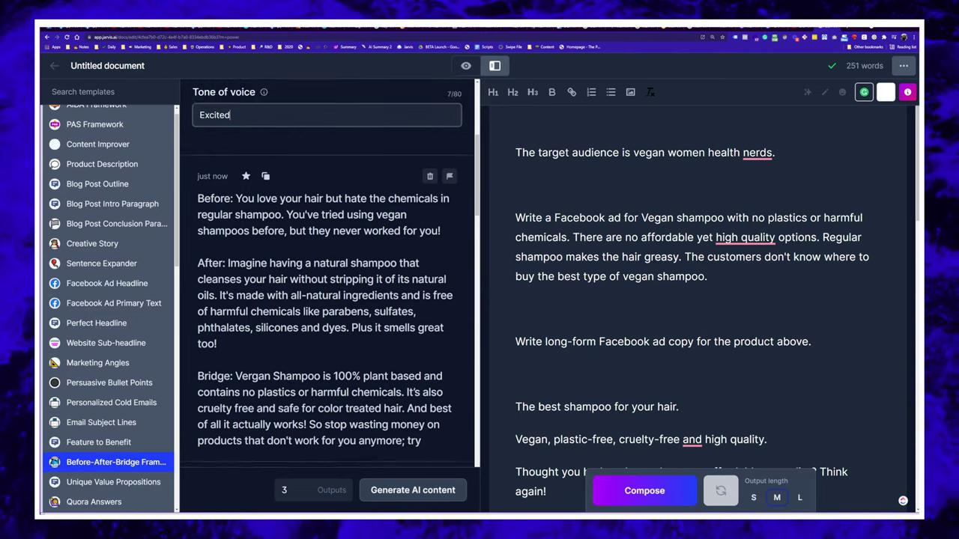
# - Copy the first Before-After-Bridge output and paste it into the document below the line "Write long-form Facebook ad copy for the product above."
pyautogui.click(265, 303)
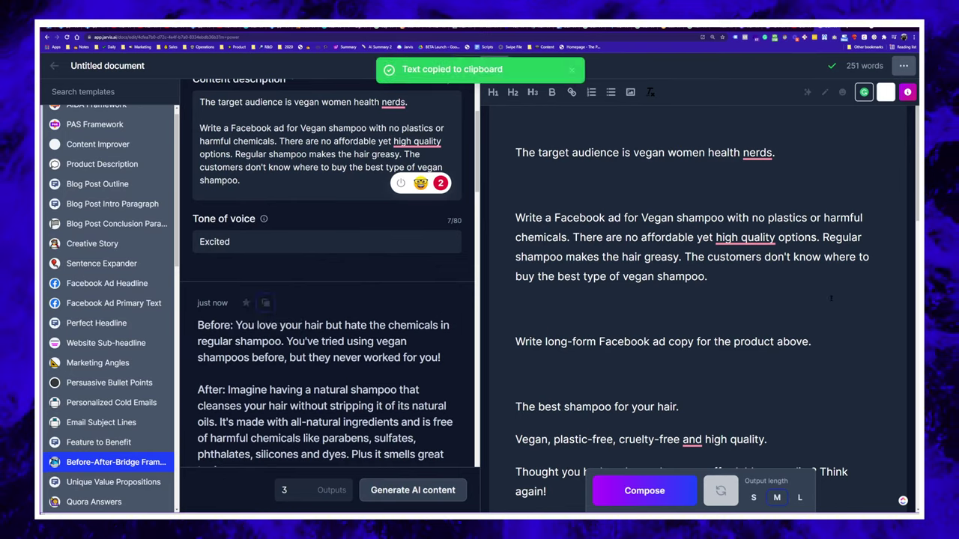
pyautogui.scroll(-3, 721, 224)
pyautogui.click(721, 185)
pyautogui.press('Return')
pyautogui.press('Return')
pyautogui.press('Return')
pyautogui.press('Return')
pyautogui.press('Return')
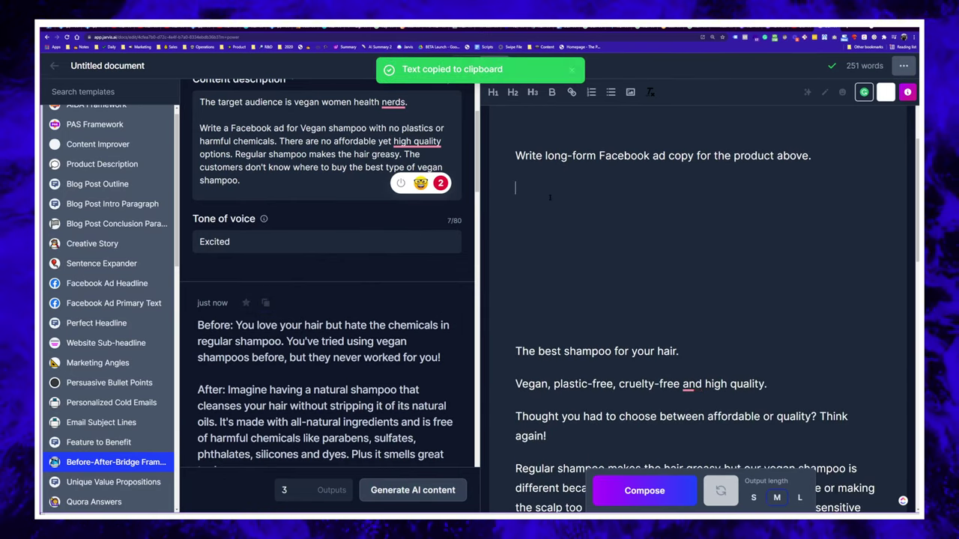
pyautogui.hotkey('ctrl', 'v')
pyautogui.scroll(-3, 697, 299)
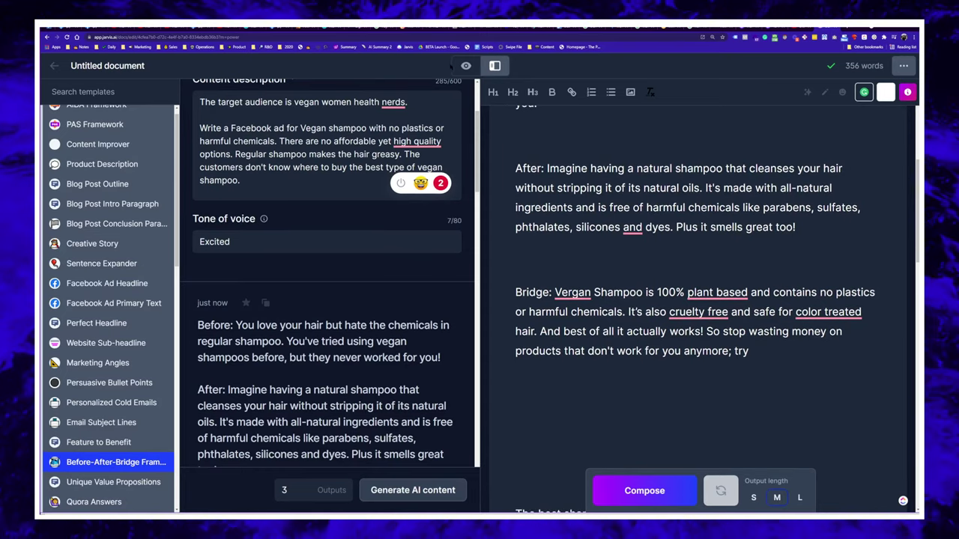
# - Switch to the editor view without templates and have Jarvis compose a medium-length continuation of the unfinished Bridge sentence ending in "try"
pyautogui.click(465, 65)
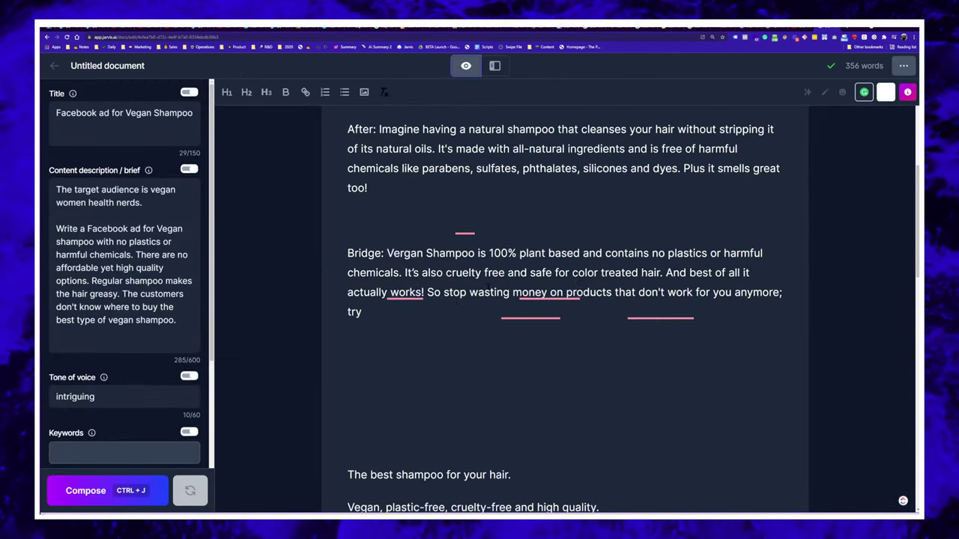
pyautogui.moveTo(466, 302); pyautogui.dragTo(384, 303)
pyautogui.moveTo(688, 310); pyautogui.dragTo(755, 294)
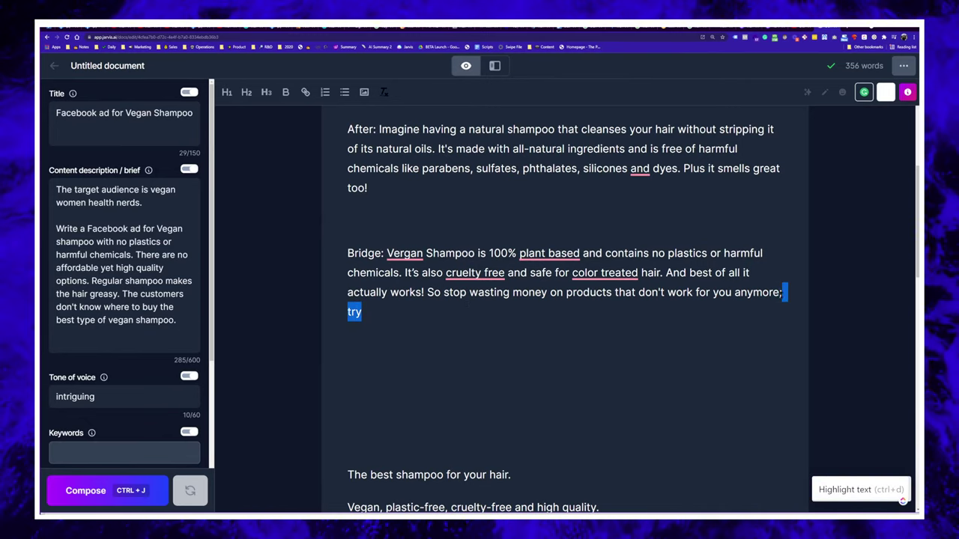
pyautogui.hotkey('ctrl', 'j')
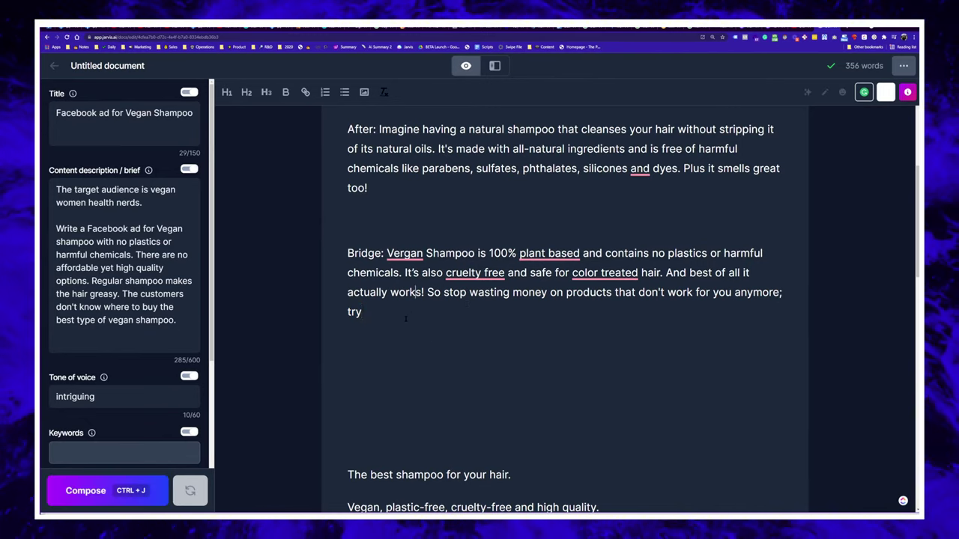
pyautogui.scroll(-3, 123, 299)
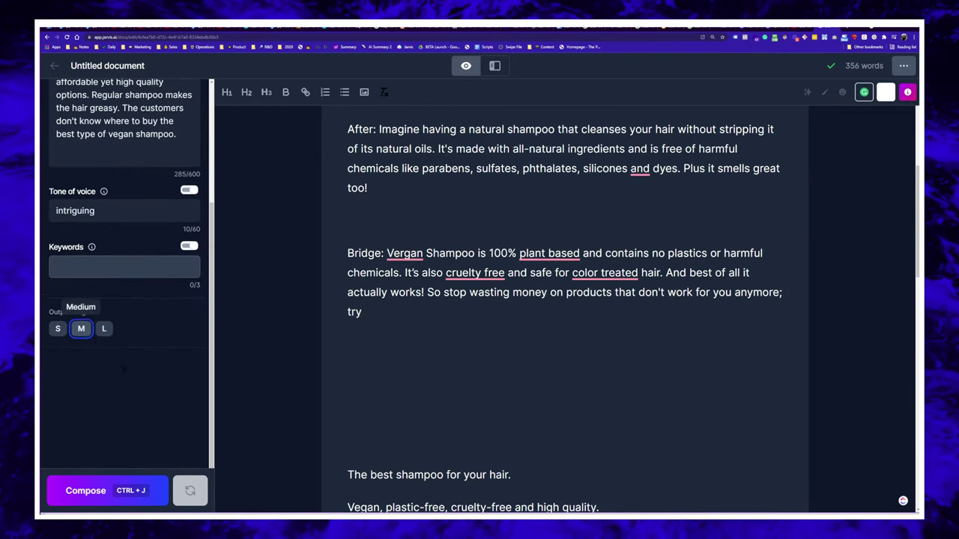
pyautogui.click(81, 328)
pyautogui.click(152, 487)
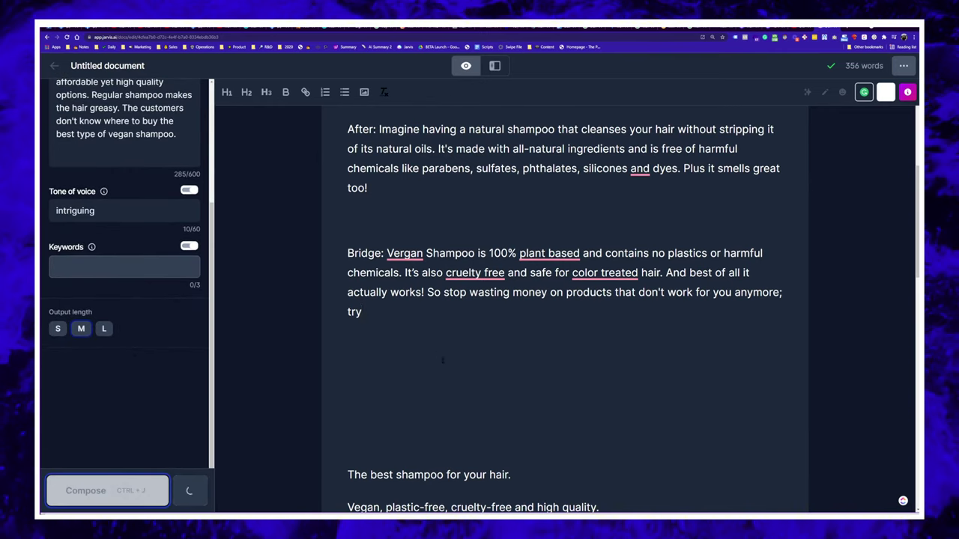
pyautogui.scroll(1, 455, 388)
pyautogui.scroll(3, 480, 338)
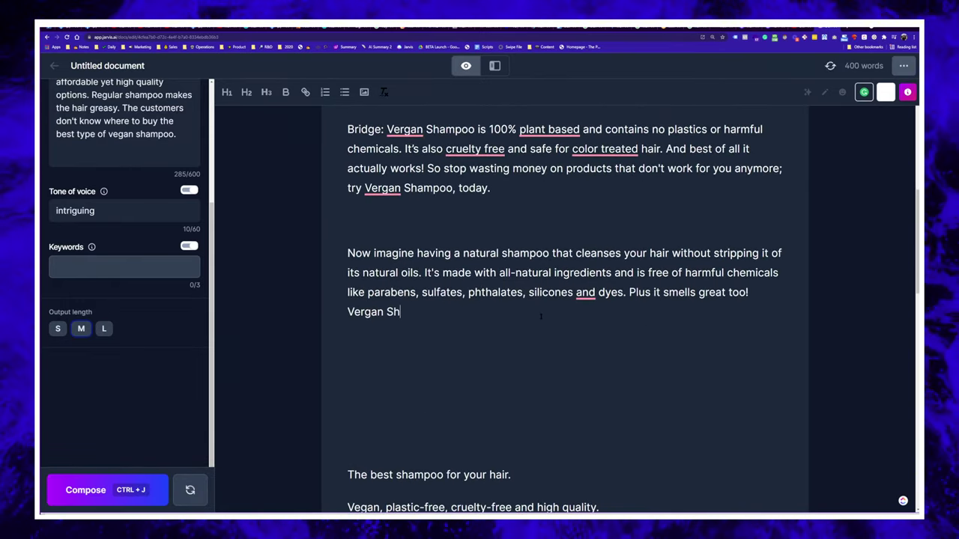
pyautogui.scroll(1, 540, 316)
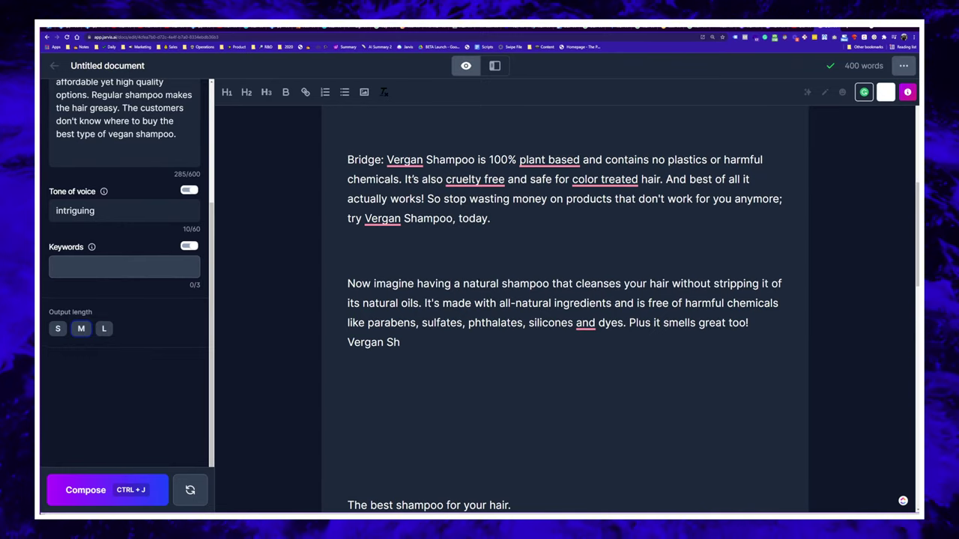
# - Start a paragraph below the Bridge text with "The problem with regular shampoo is", have Jarvis continue it, and remove the extra space before "that"
pyautogui.click(357, 257)
pyautogui.press('Return')
pyautogui.press('Up')
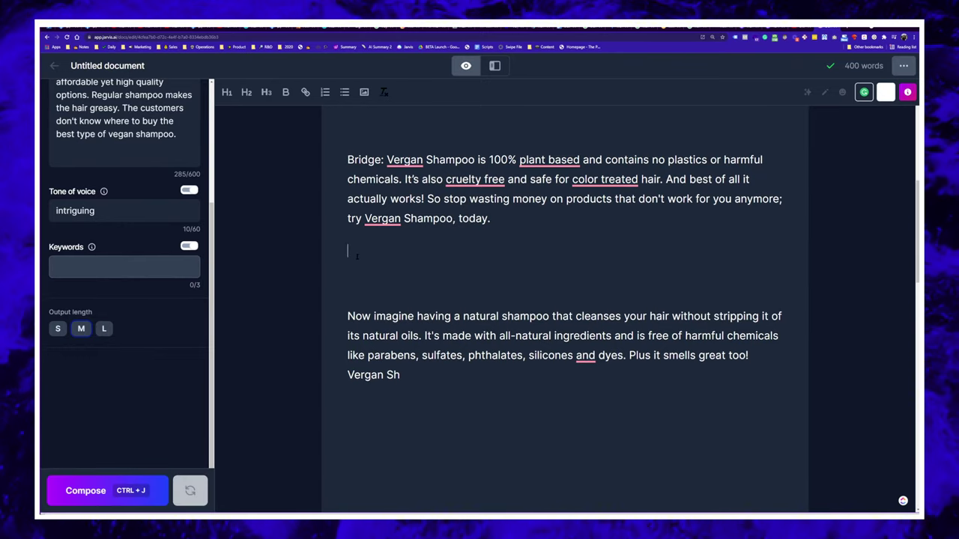
pyautogui.write('The problem with regular shampoo is')
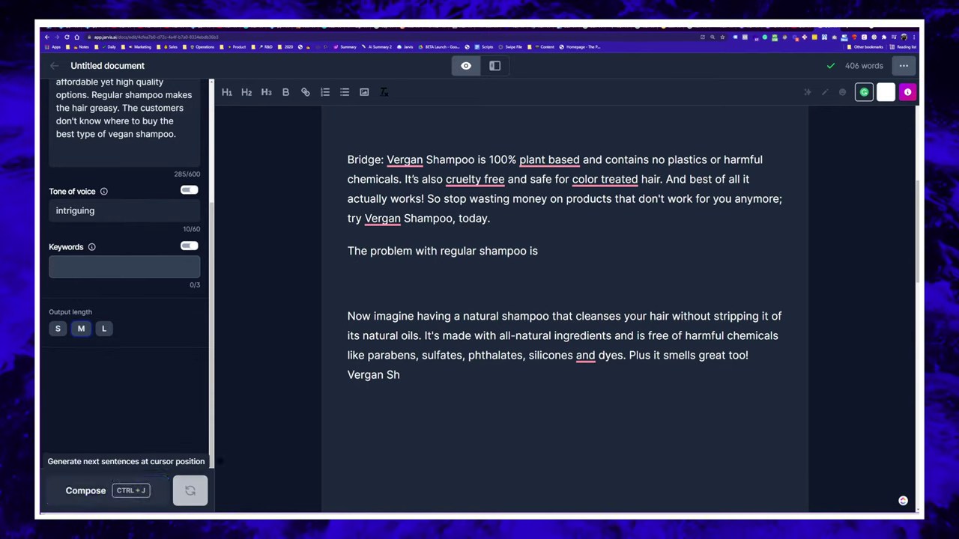
pyautogui.click(75, 488)
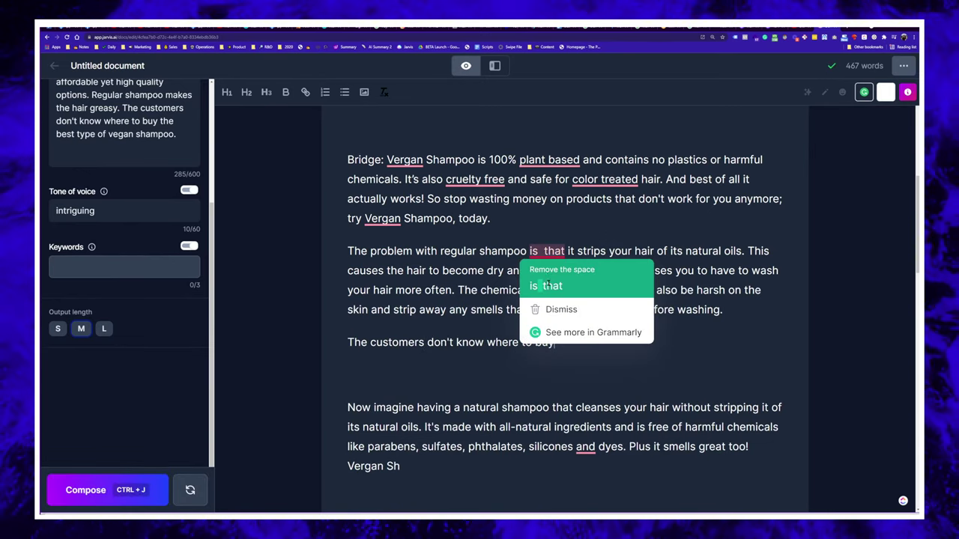
pyautogui.click(558, 283)
# - Delete all the composed paragraphs between the Bridge text and "The best shampoo for your hair."
pyautogui.hotkey('ctrl', 'shift', 'Up')
pyautogui.hotkey('ctrl', 'shift', 'Up')
pyautogui.hotkey('ctrl', 'shift', 'Down')
pyautogui.hotkey('ctrl', 'shift', 'Down')
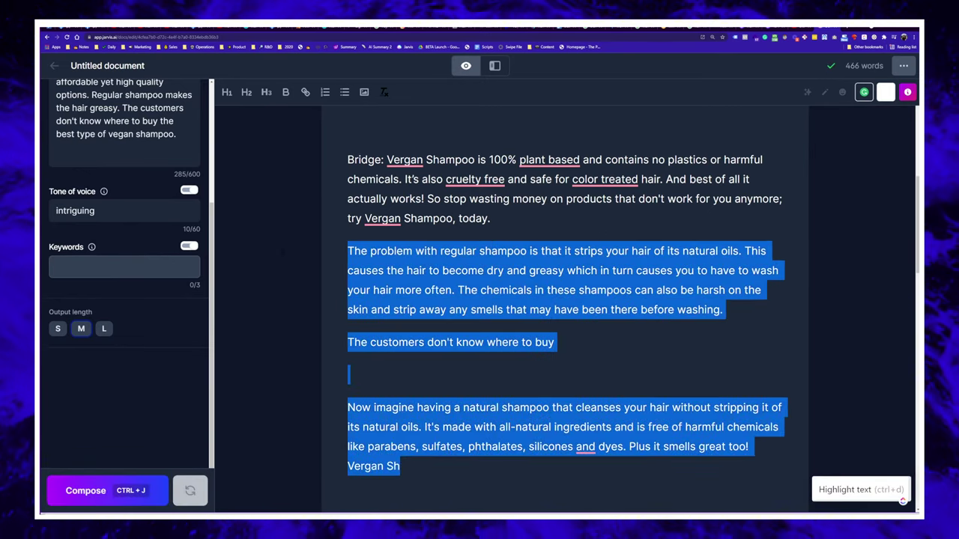
pyautogui.press('BackSpace')
# - Switch to the Content & Distribution Strategy page and look through the content titles, highlighting calendar rows, and the topics and angles below them
pyautogui.hotkey('alt', 'Tab')
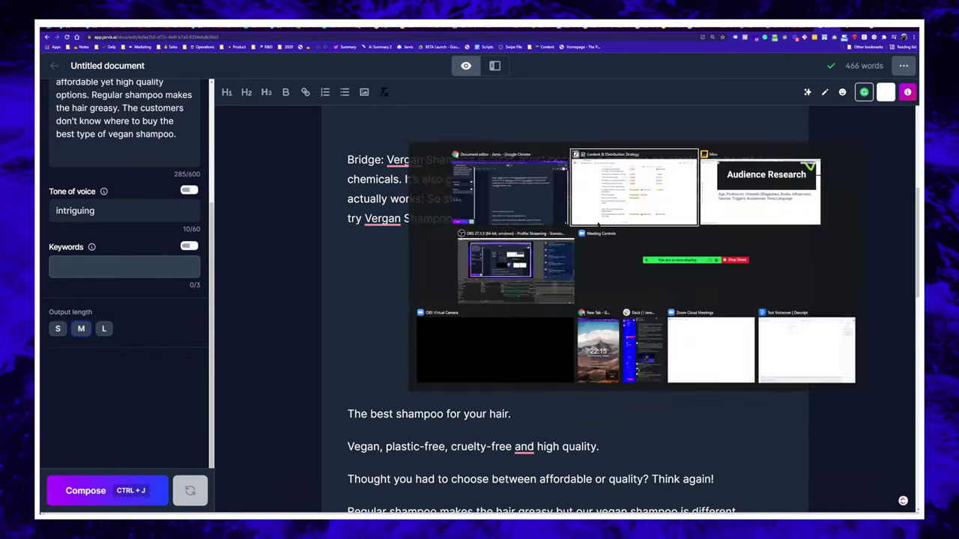
pyautogui.hotkey('alt', 'Tab')
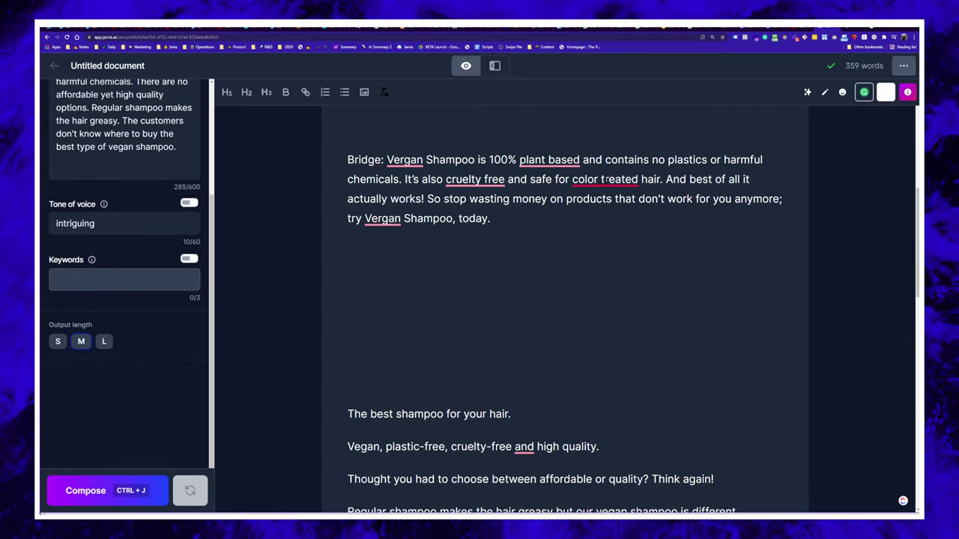
pyautogui.hotkey('alt', 'Tab')
pyautogui.hotkey('alt', 'Tab')
pyautogui.moveTo(607, 180)
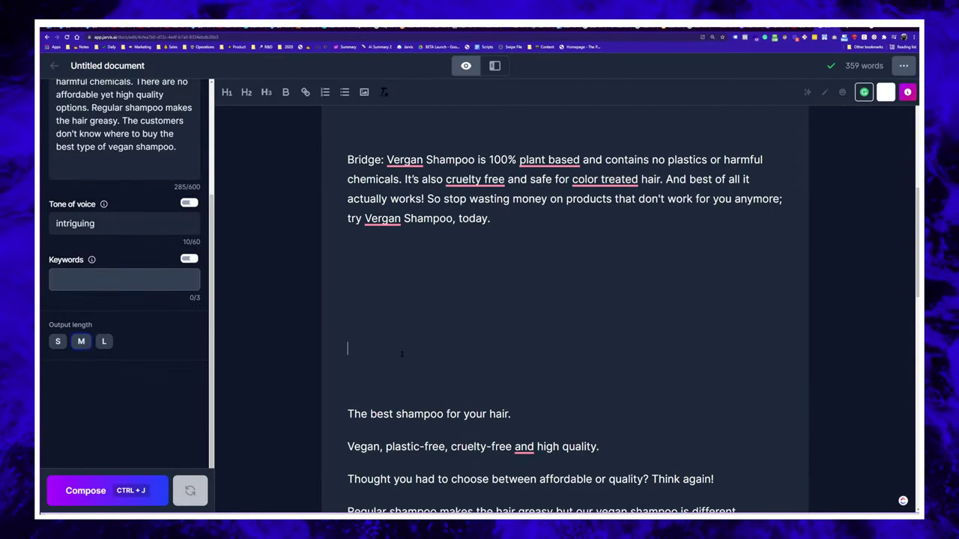
pyautogui.scroll(3, 577, 295)
pyautogui.scroll(3, 569, 427)
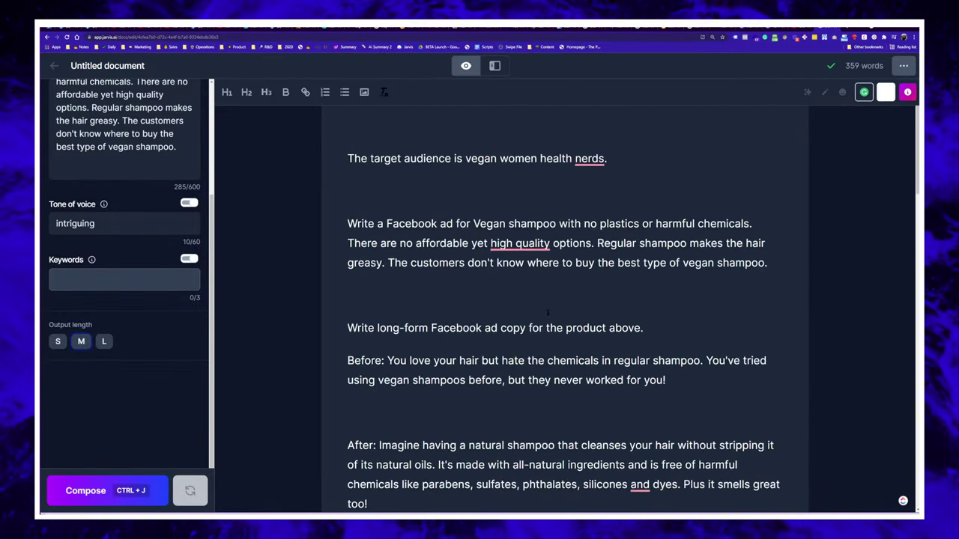
pyautogui.hotkey('alt', 'Tab')
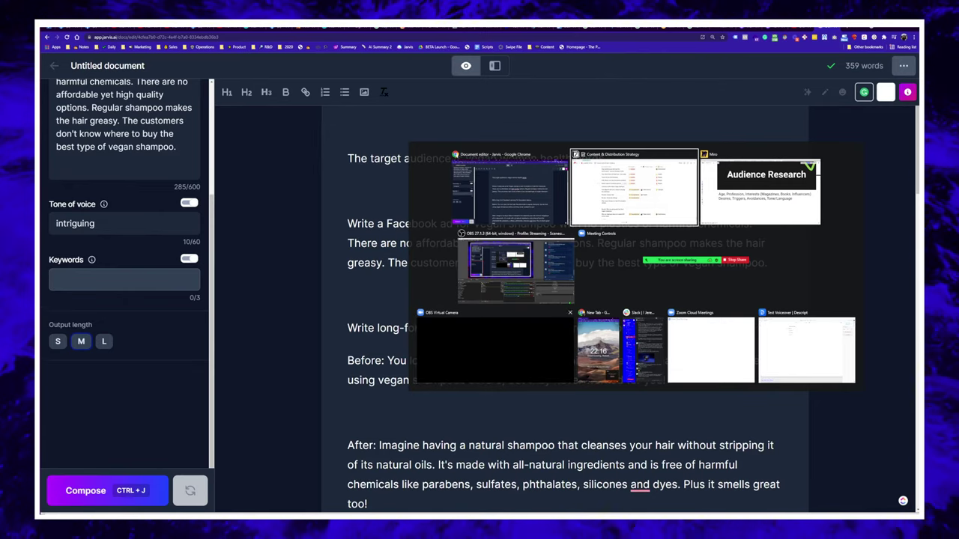
pyautogui.press('Escape')
pyautogui.hotkey('alt', 'Tab')
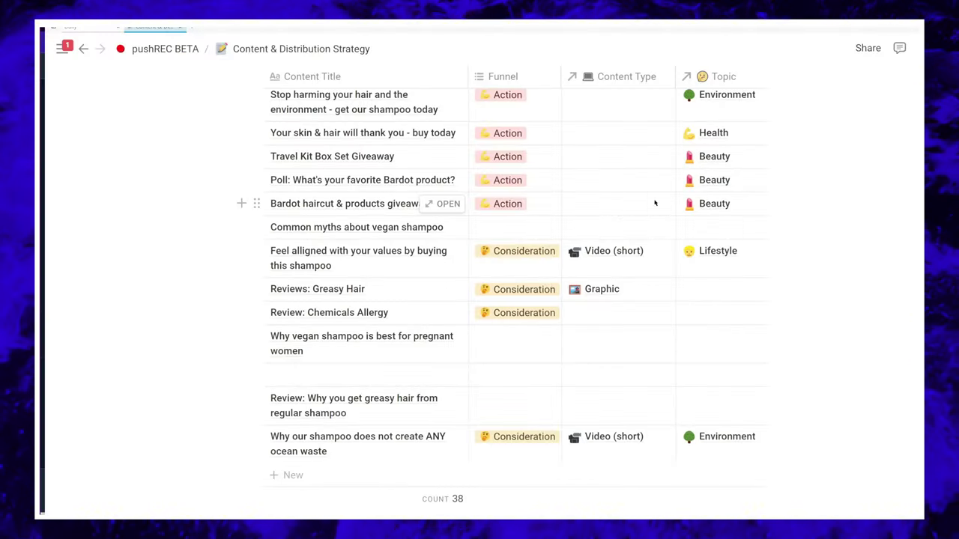
pyautogui.scroll(-6, 509, 313)
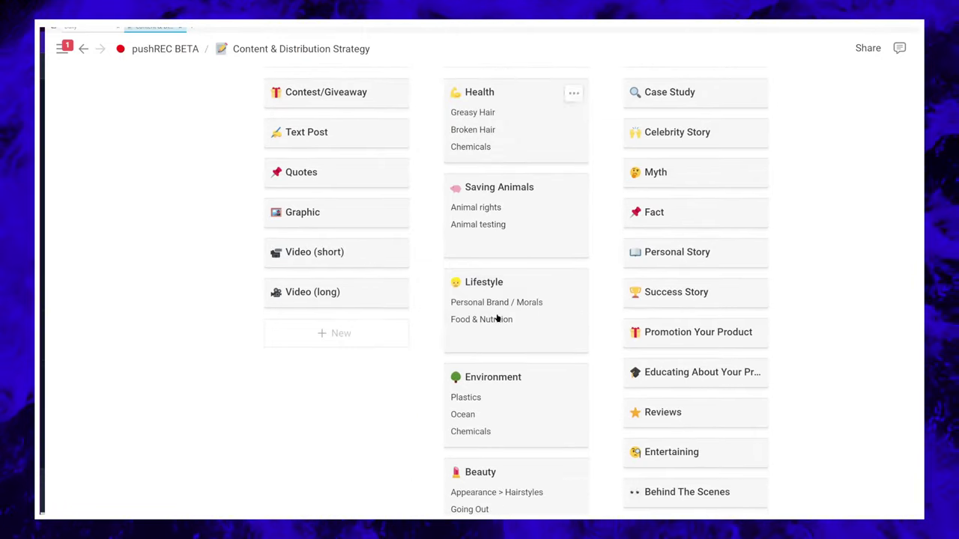
pyautogui.scroll(6, 352, 344)
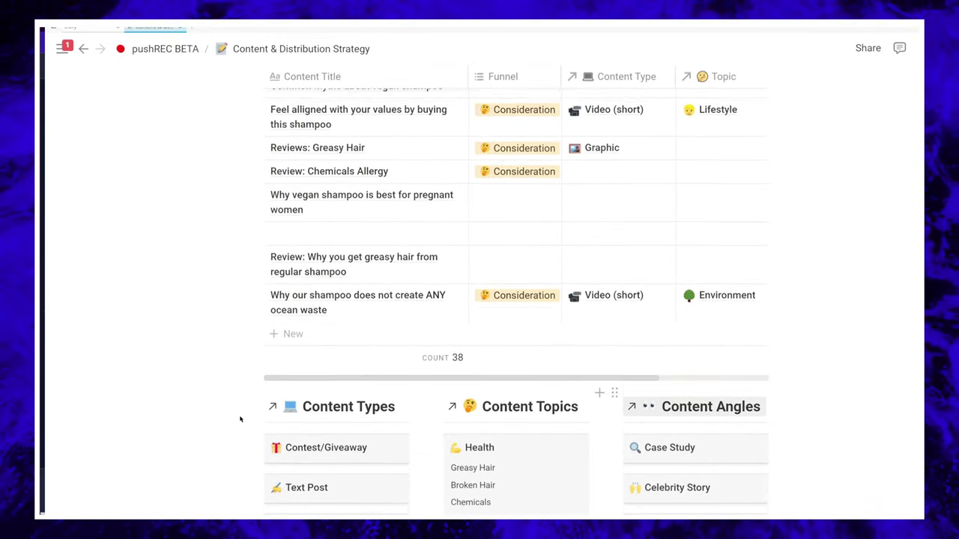
pyautogui.moveTo(180, 462); pyautogui.dragTo(340, 391)
pyautogui.moveTo(341, 391); pyautogui.dragTo(340, 391)
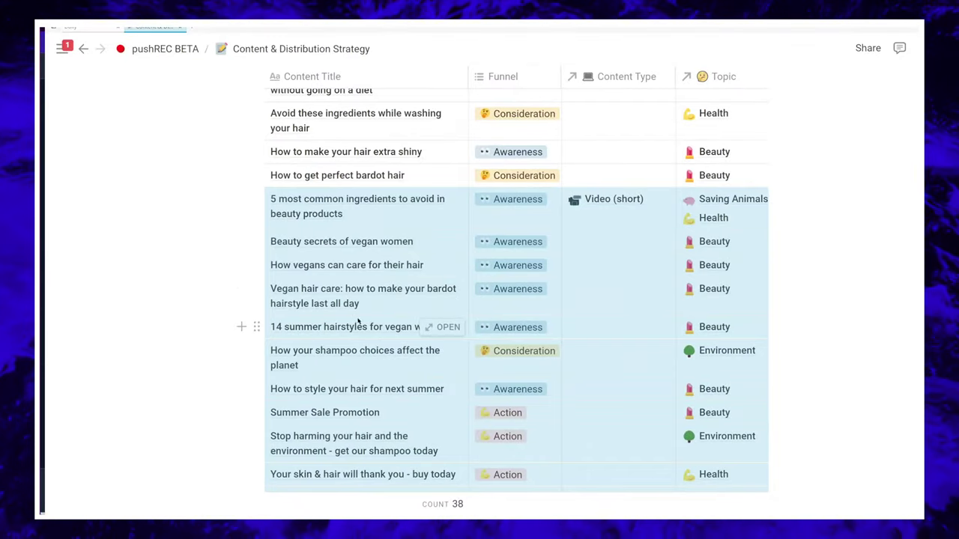
pyautogui.scroll(-3, 358, 322)
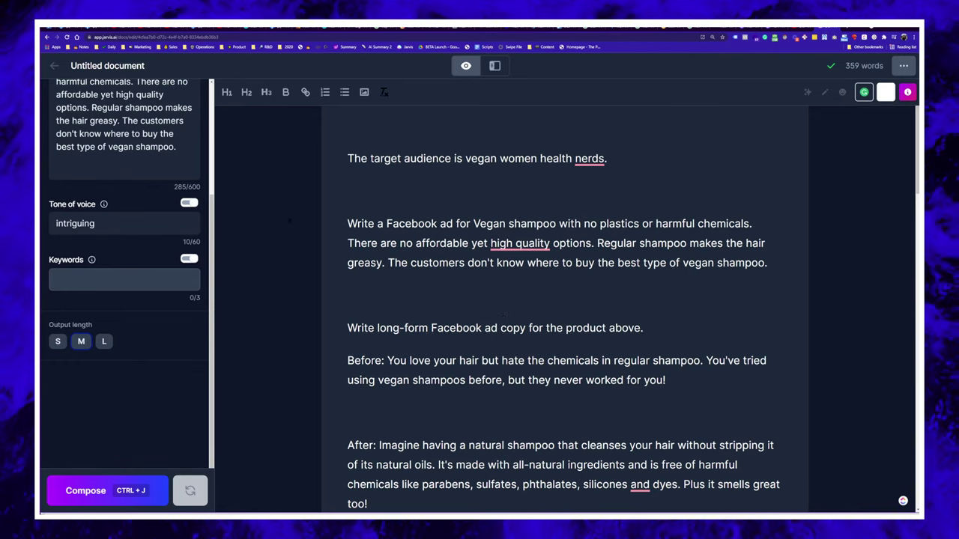
# - Back in Jarvis, leave the document and open the Templates page to look over the available templates
pyautogui.click(54, 65)
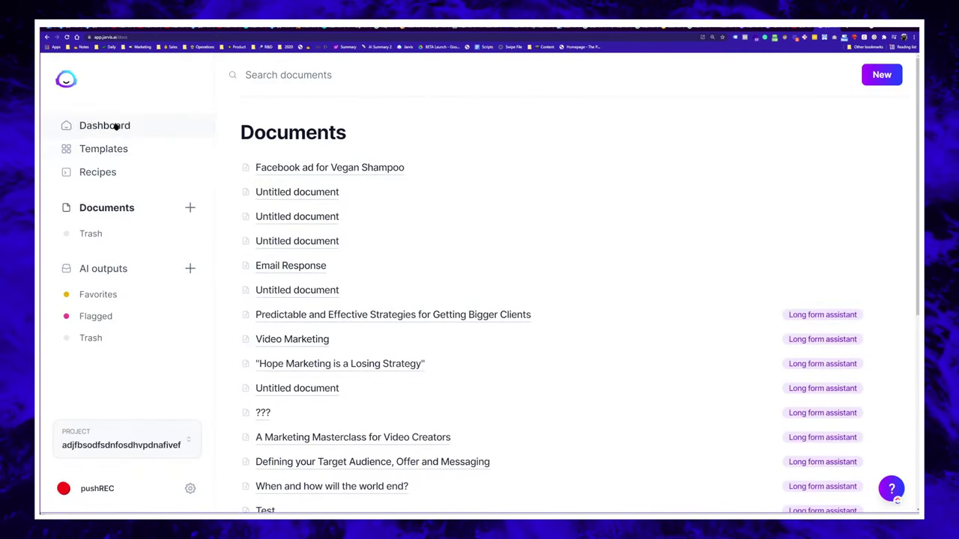
pyautogui.click(112, 150)
pyautogui.click(104, 126)
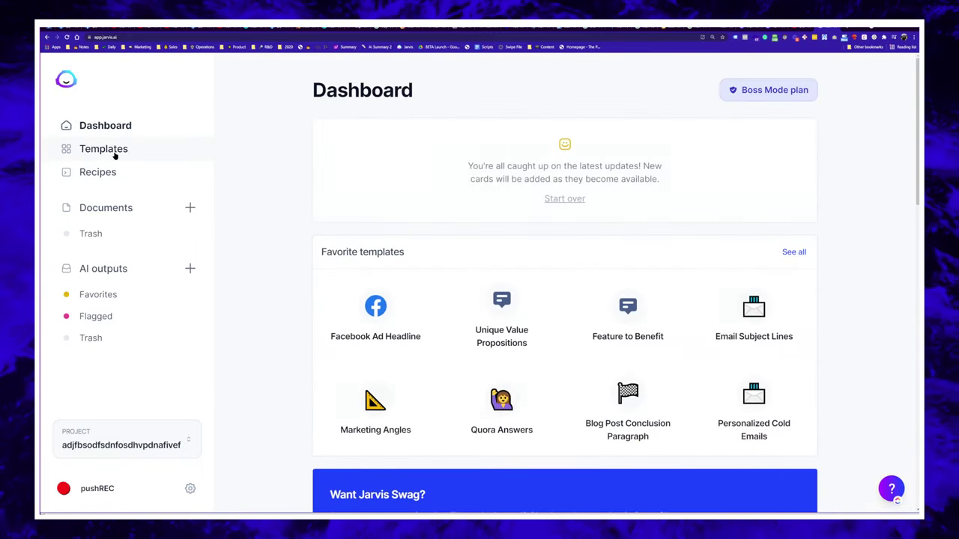
pyautogui.click(112, 152)
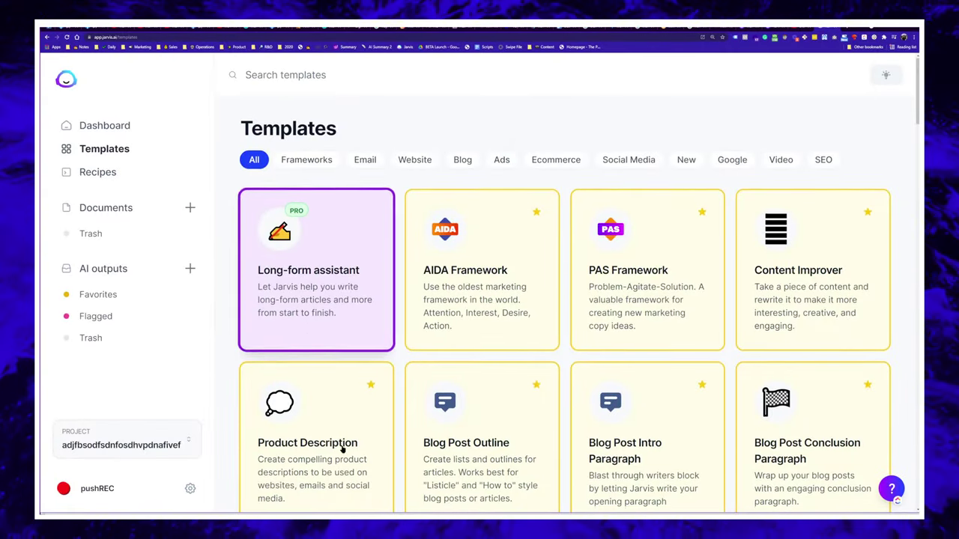
pyautogui.scroll(-1, 404, 300)
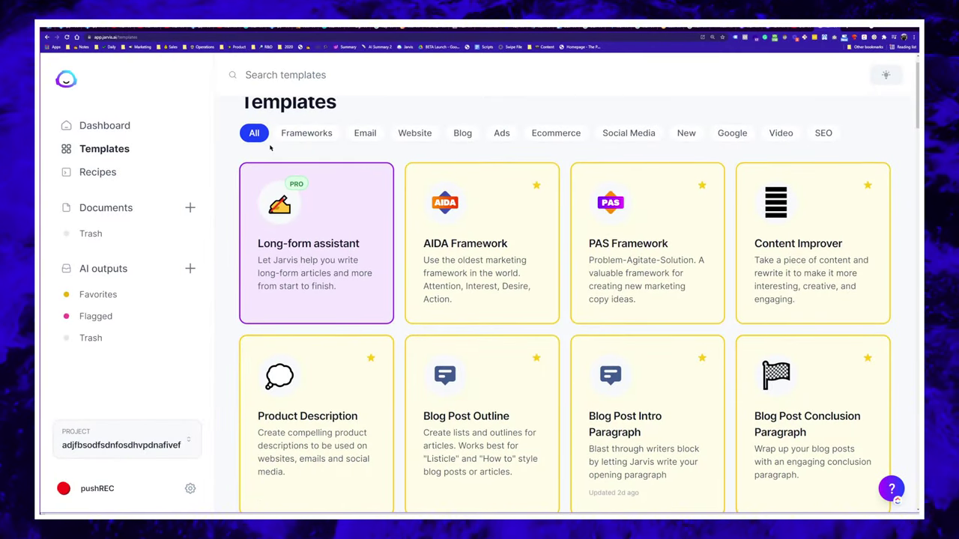
pyautogui.scroll(1, 367, 188)
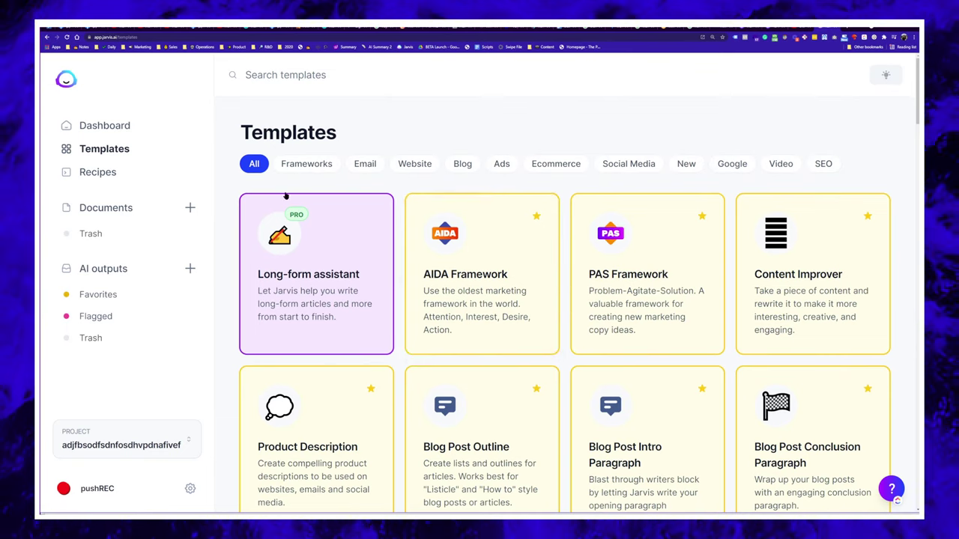
# - Look through the favourite template cards on the Templates page, from Long-form assistant down to Persuasive Bullet Points
pyautogui.scroll(-3, 404, 263)
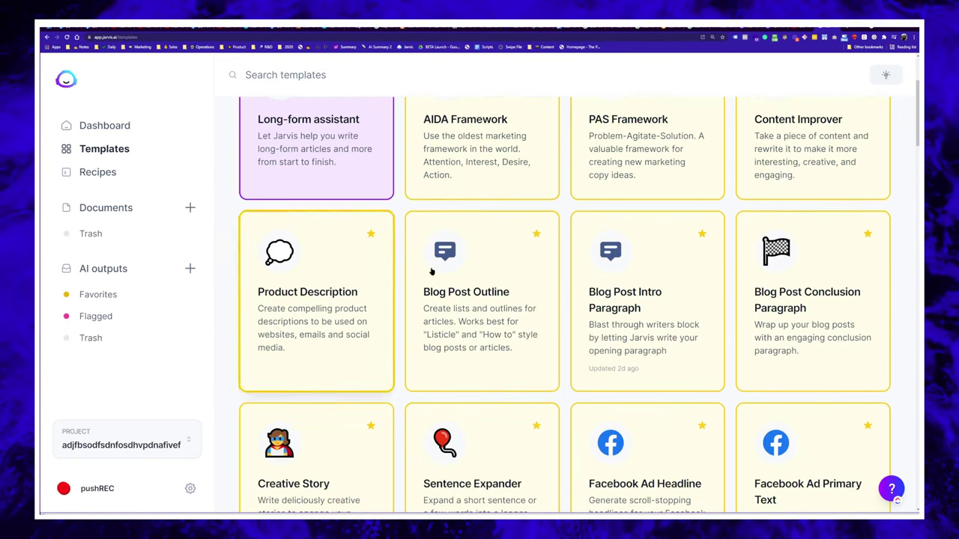
pyautogui.scroll(-2, 418, 256)
pyautogui.scroll(-4, 852, 284)
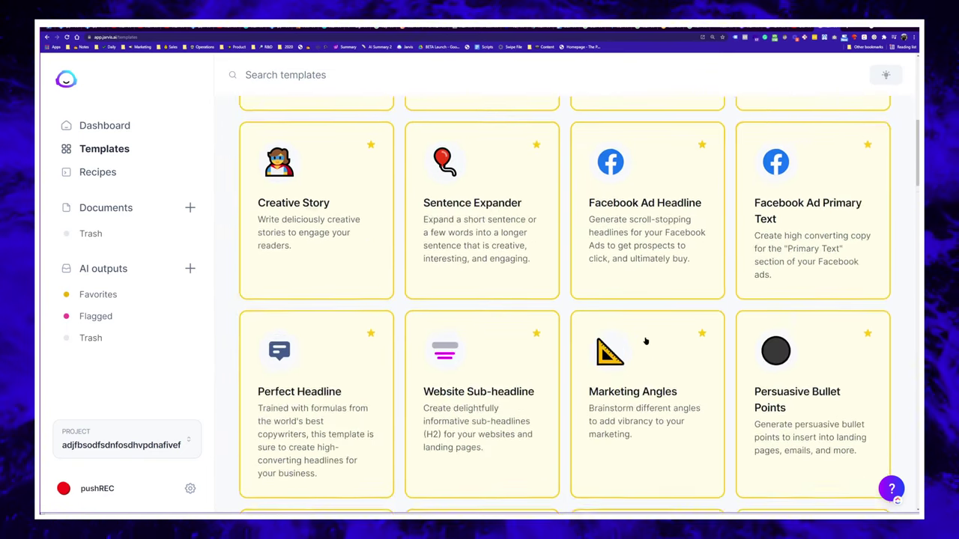
pyautogui.scroll(-3, 293, 356)
pyautogui.scroll(9, 292, 356)
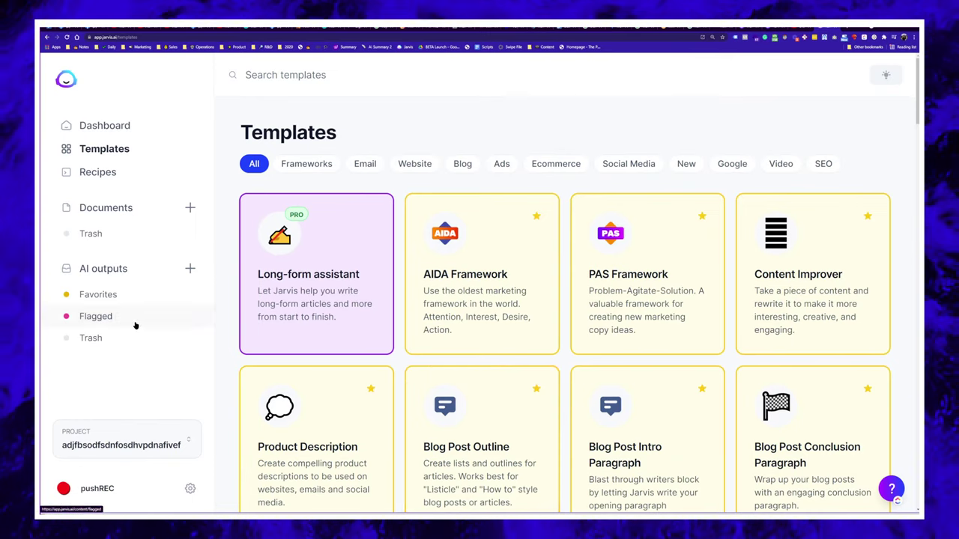
pyautogui.doubleClick(288, 133)
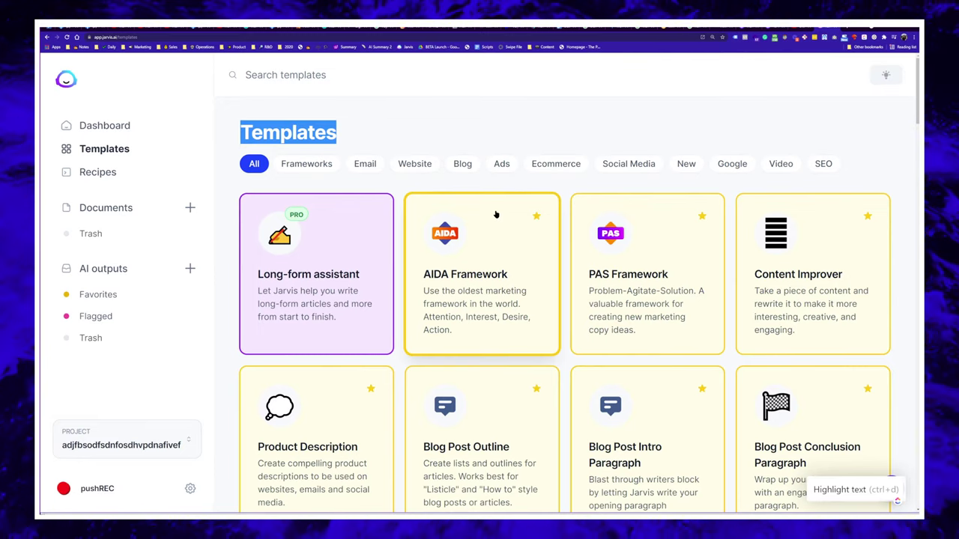
pyautogui.click(332, 122)
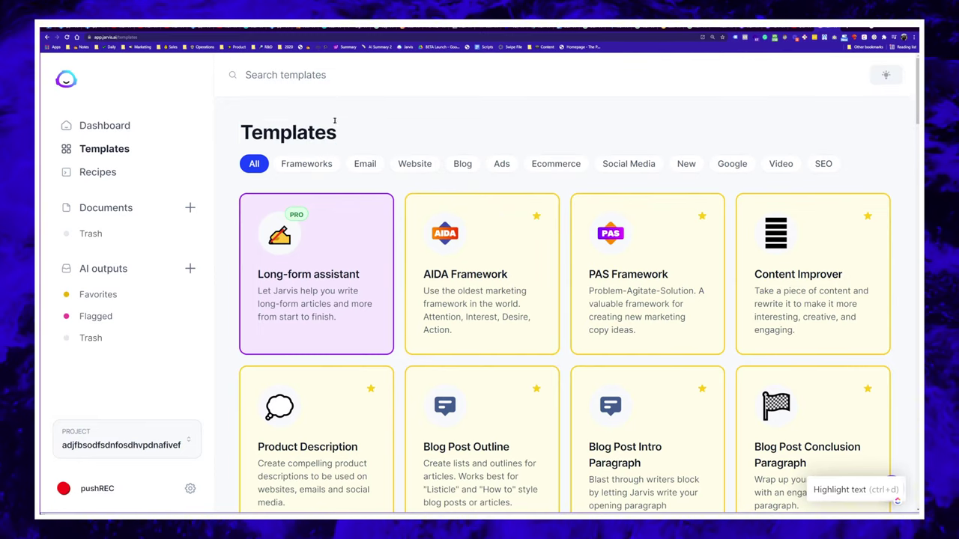
pyautogui.scroll(-3, 343, 214)
pyautogui.scroll(3, 278, 263)
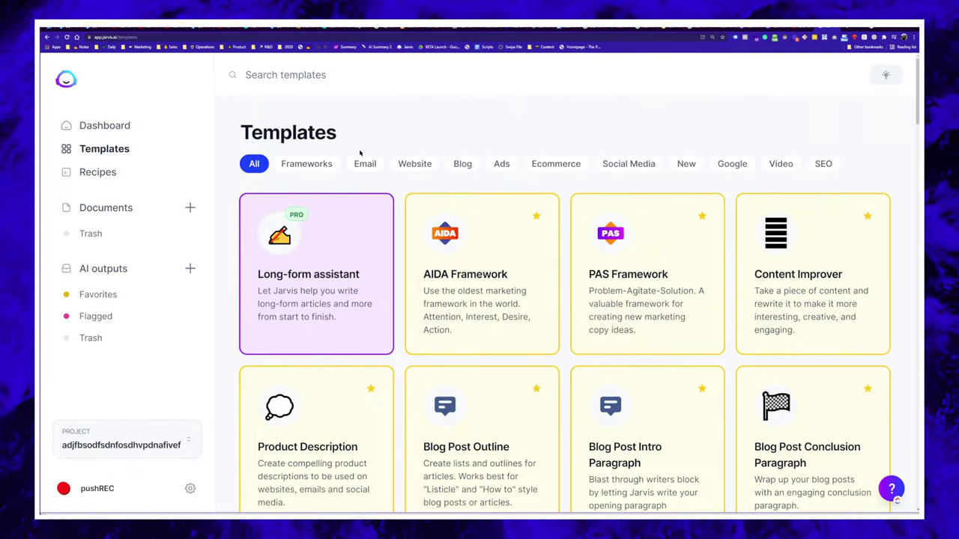
# - Check the Documents list, return to the Templates page and look through the templates as far as the Google ones
pyautogui.click(104, 212)
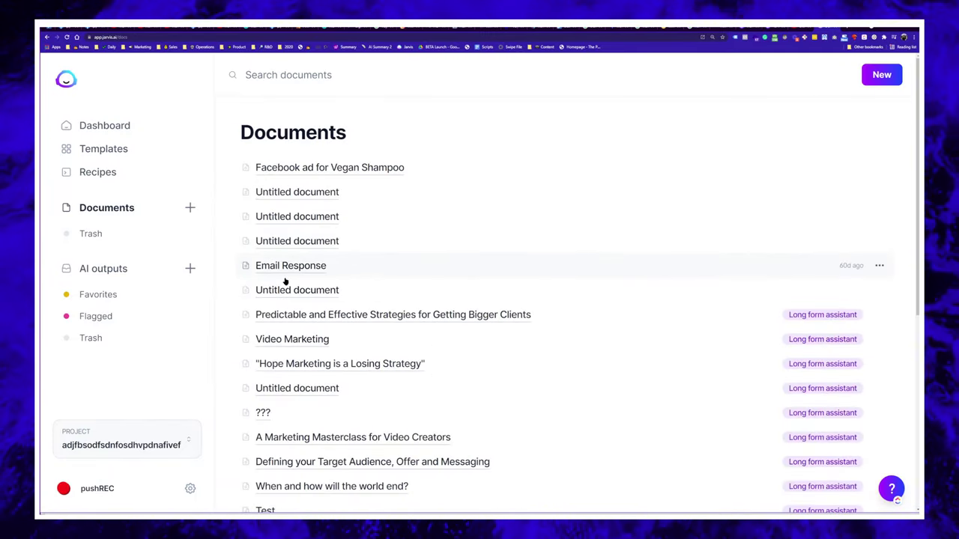
pyautogui.click(103, 149)
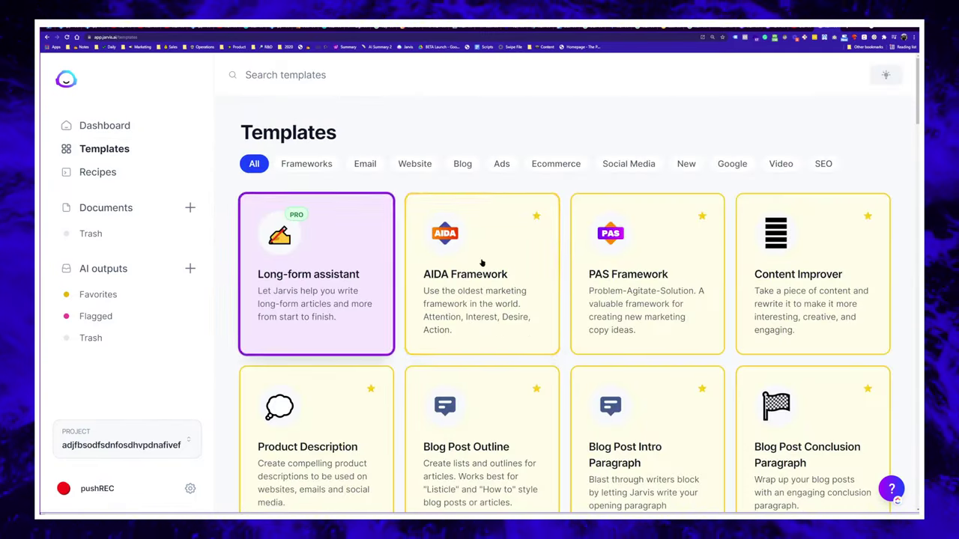
pyautogui.scroll(-2, 413, 342)
pyautogui.scroll(-1, 794, 267)
pyautogui.scroll(-4, 387, 163)
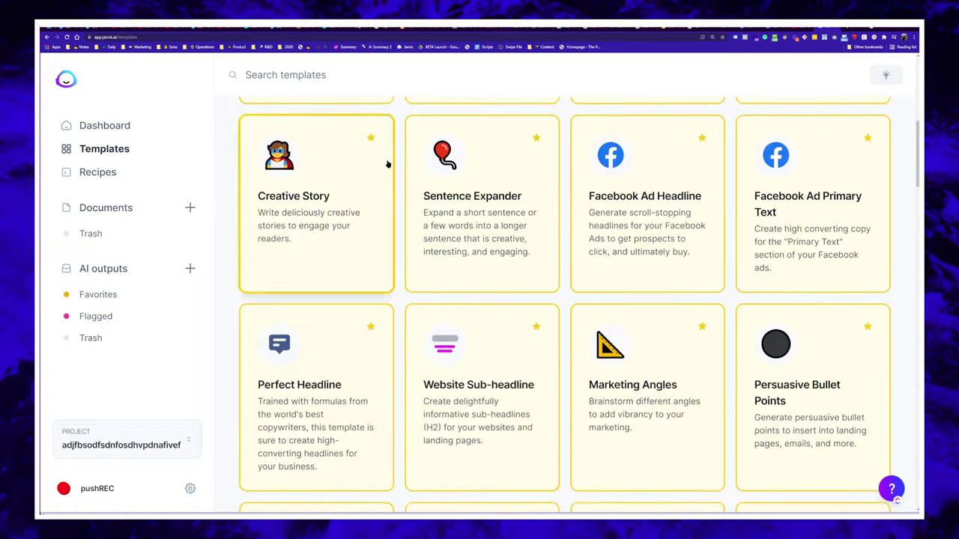
pyautogui.scroll(1, 489, 339)
pyautogui.scroll(-3, 450, 337)
pyautogui.scroll(-3, 405, 280)
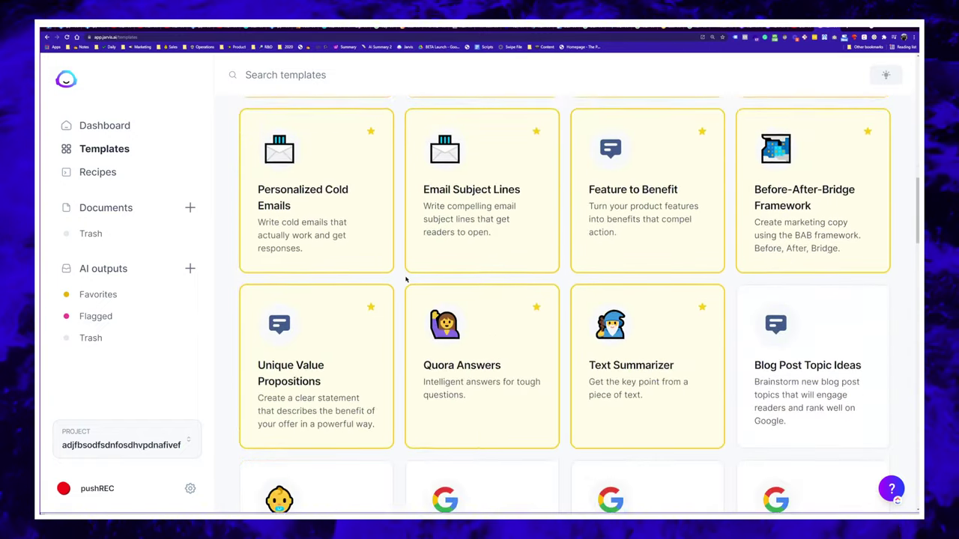
pyautogui.scroll(1, 466, 271)
pyautogui.scroll(-3, 483, 276)
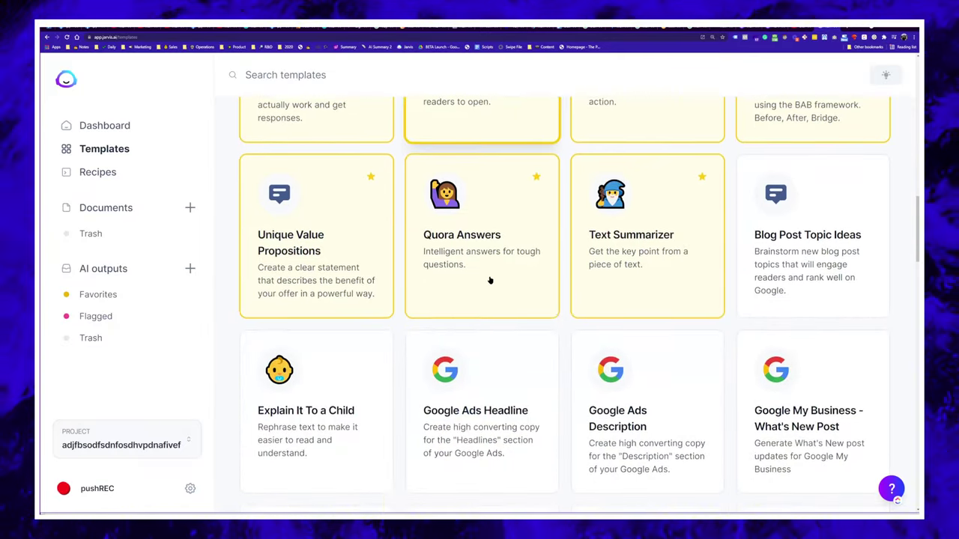
pyautogui.scroll(3, 488, 278)
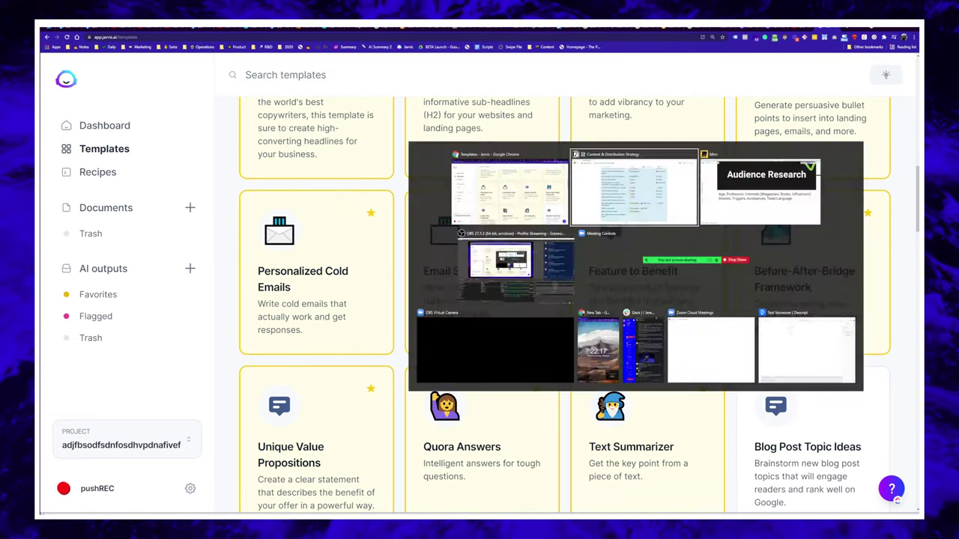
# - Switch to the Content & Distribution Strategy page and review the content titles in the Step 6 Content Calendar
pyautogui.scroll(10, 840, 247)
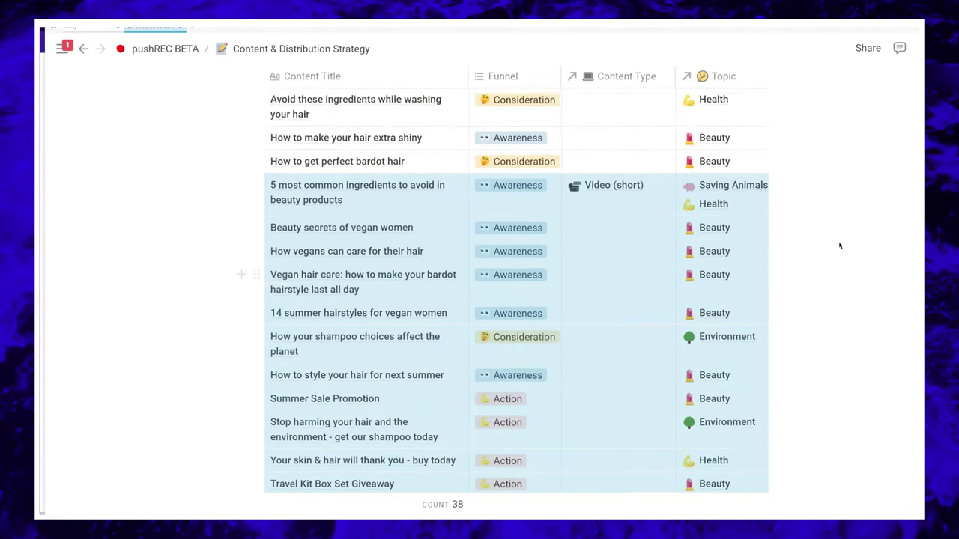
pyautogui.scroll(8, 370, 248)
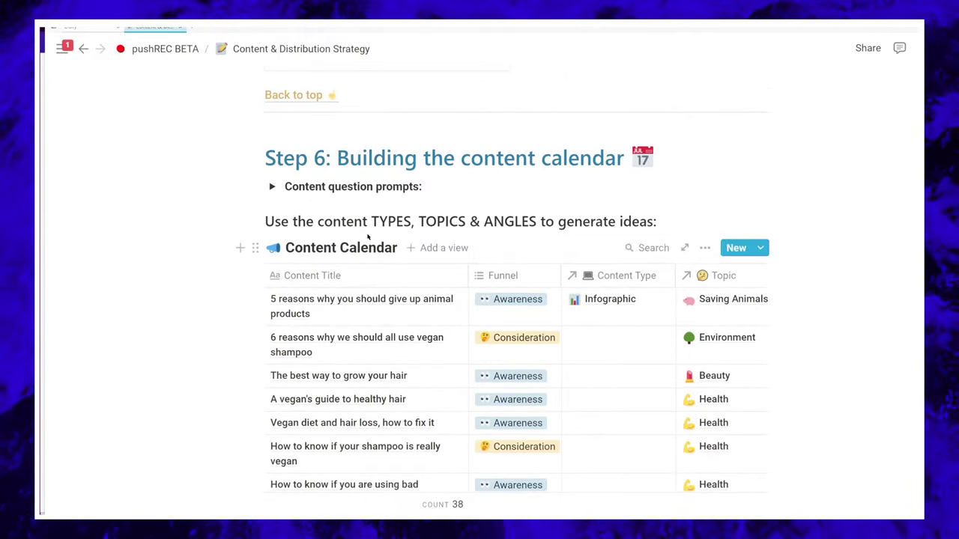
pyautogui.scroll(-10, 771, 338)
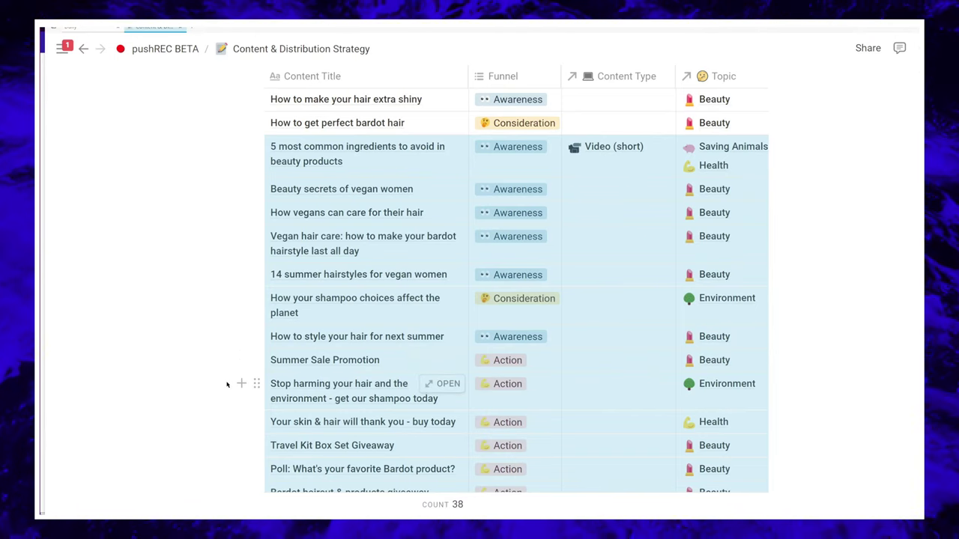
# - Switch to the Facebook Ad Library page in the browser and look through Casper's ads launched in October 2021
pyautogui.hotkey('alt', 'Tab')
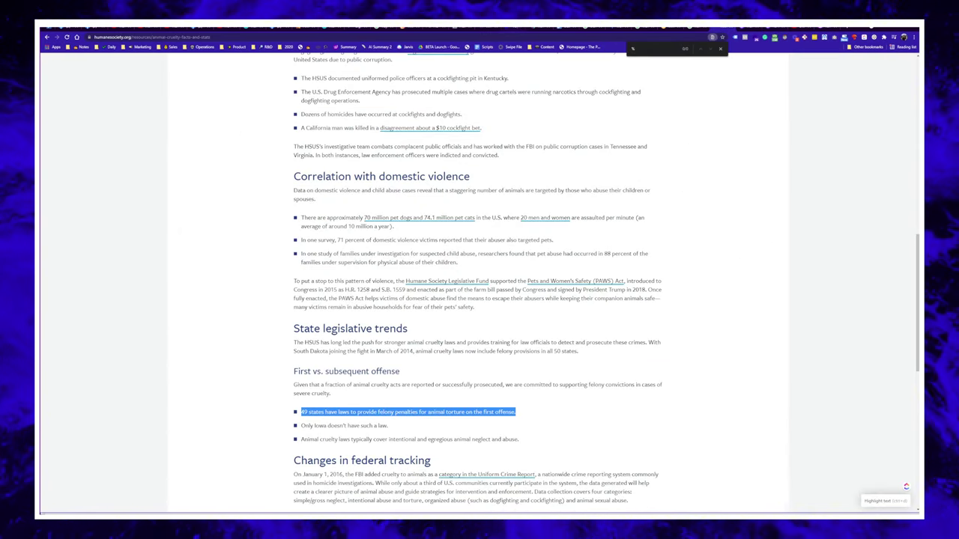
pyautogui.click(479, 28)
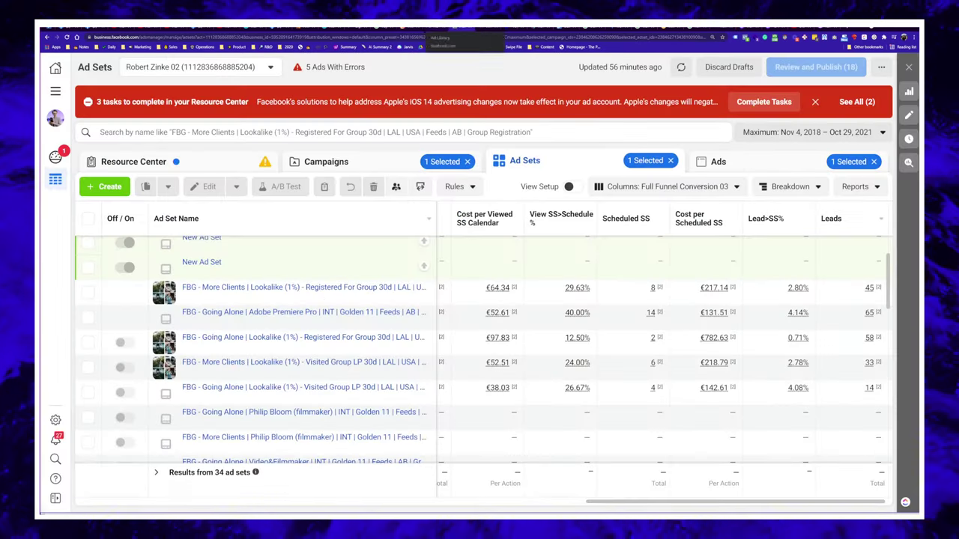
pyautogui.click(437, 36)
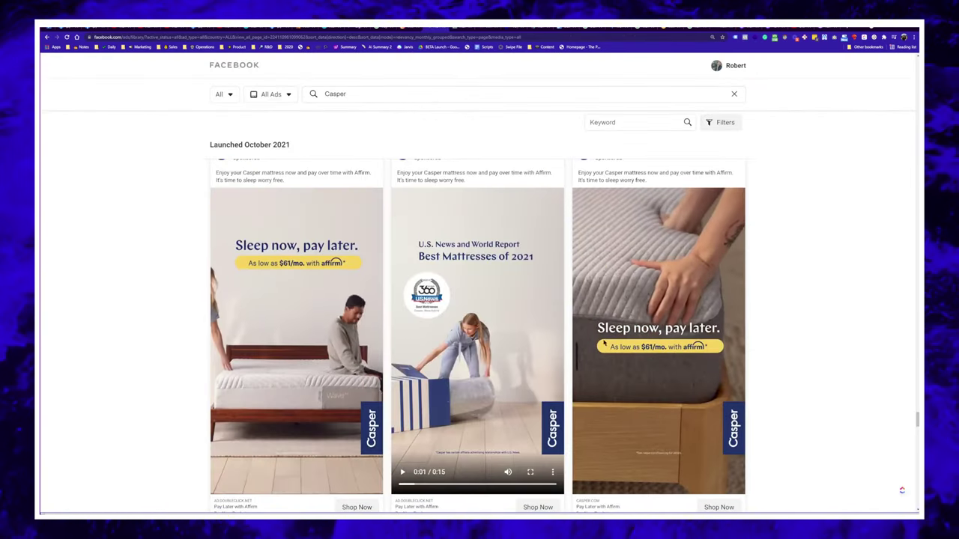
pyautogui.scroll(-3, 372, 255)
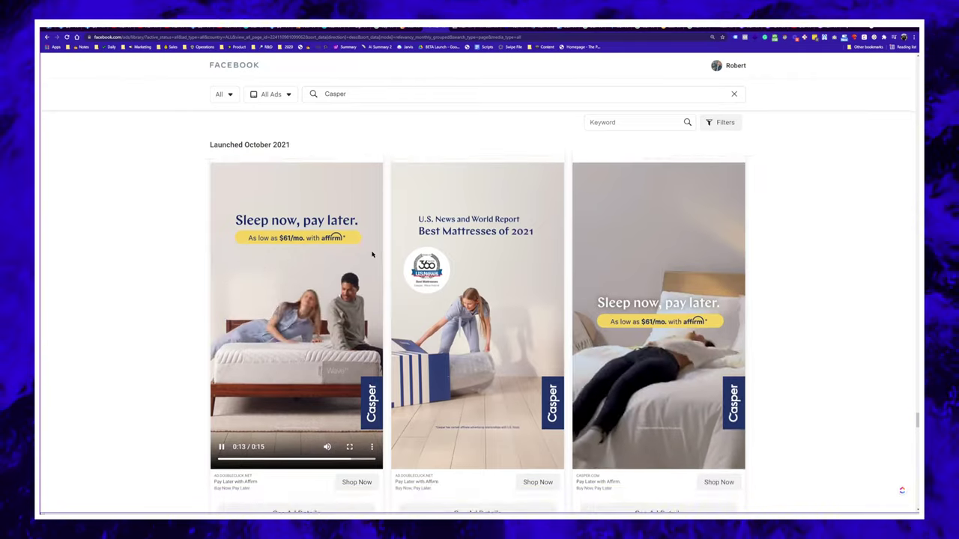
pyautogui.scroll(-3, 450, 341)
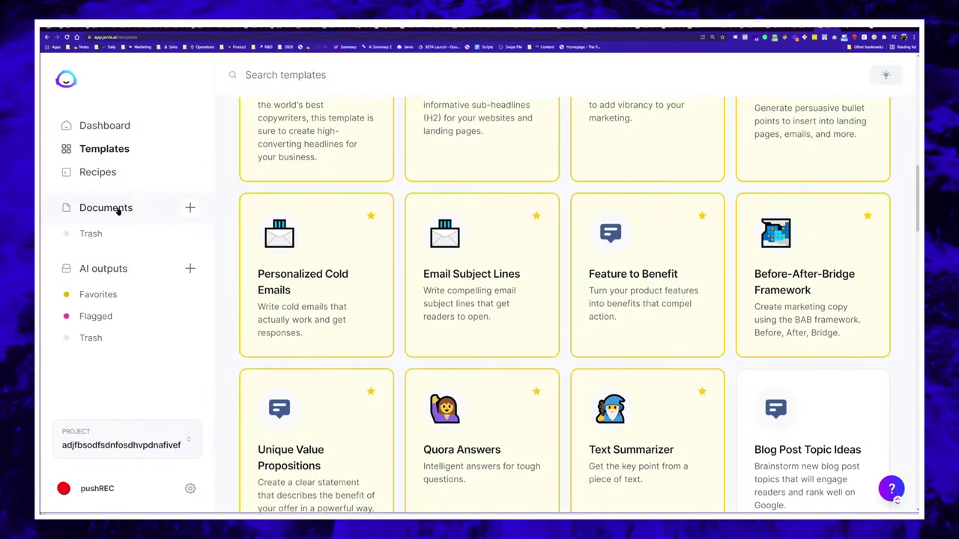
# - Back in Jarvis, view the input fields of the Perfect Headline template and return to the Templates page
pyautogui.scroll(-2, 631, 342)
pyautogui.scroll(6, 479, 315)
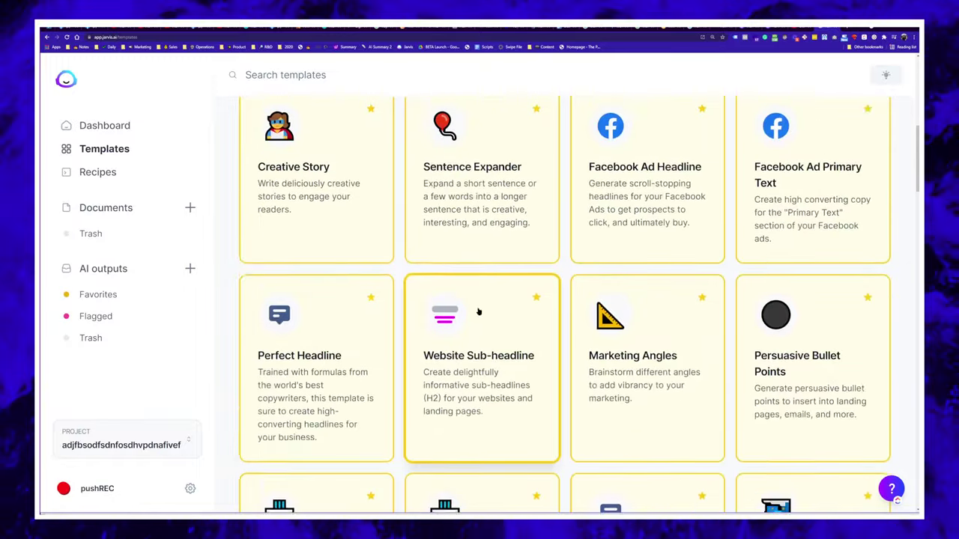
pyautogui.click(322, 420)
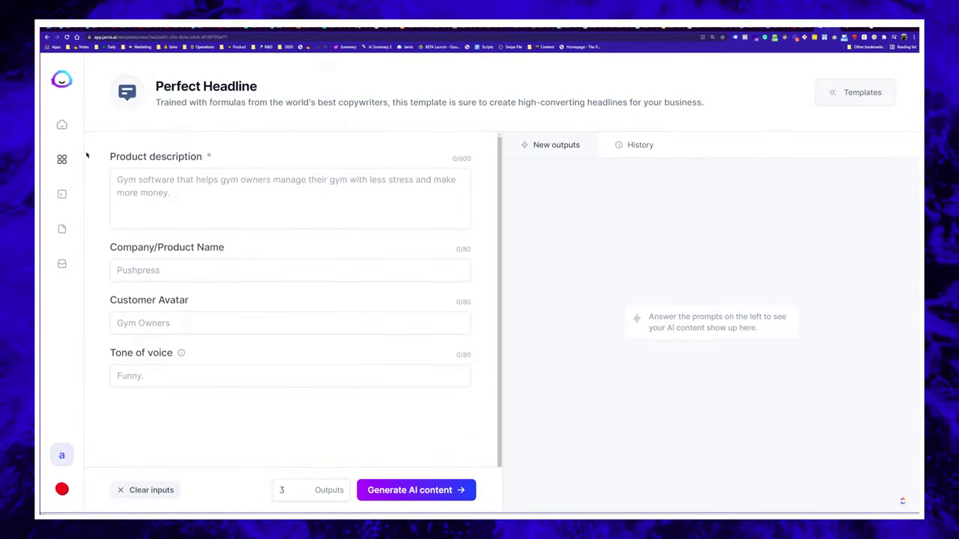
pyautogui.click(61, 160)
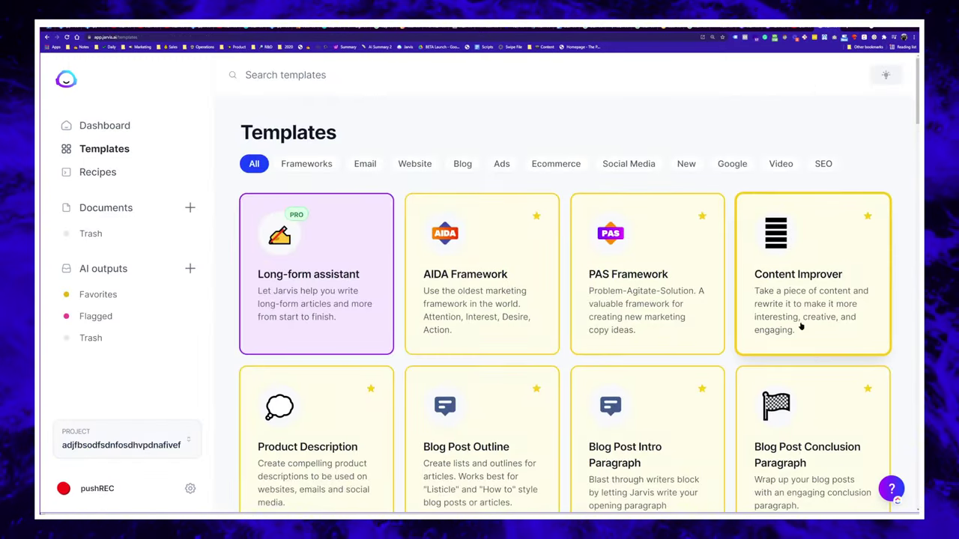
# - Open the Facebook Ad Headline template and bring its product description field into view
pyautogui.scroll(-5, 813, 337)
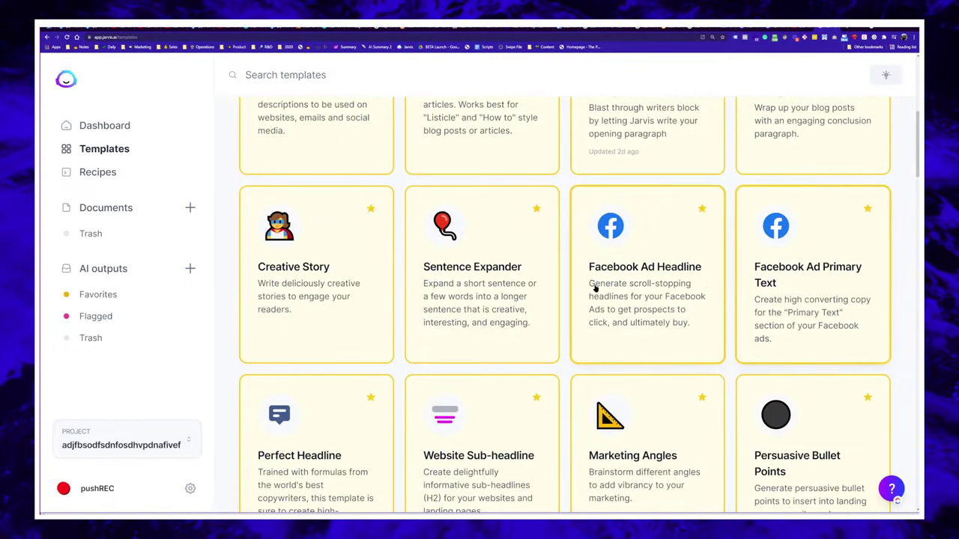
pyautogui.click(595, 287)
pyautogui.scroll(-1, 225, 334)
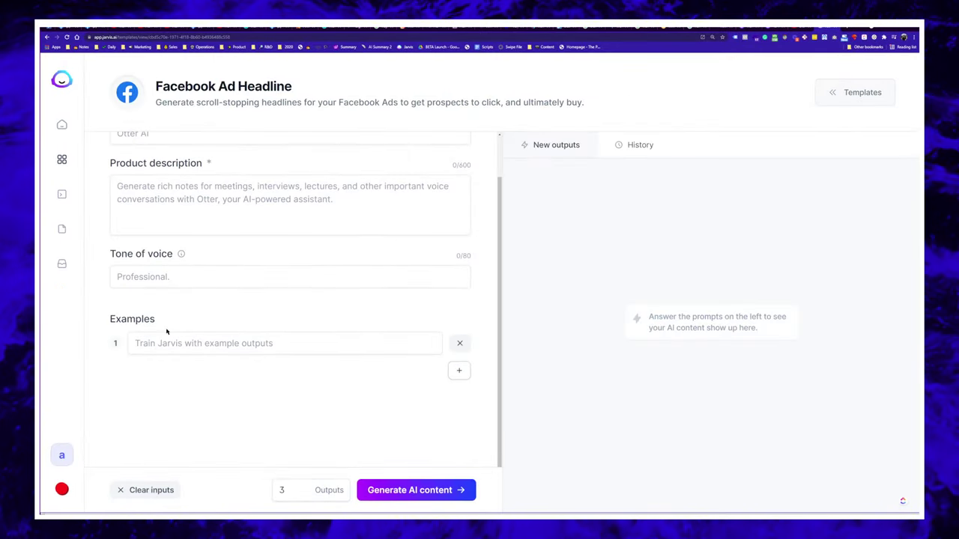
# - Try the Before-After-Bridge text as the product description and remove it from the field again
pyautogui.click(227, 230)
pyautogui.write("Before: You love your hair but hate the chemicals in regular shampoo. You've tried using vegan shampoos before, but they never worked for you!  After: Imagine having a natural shampoo that cleanses your hair without stripping it of its natural oils. It's made with all-natural ingredients and is free of harmful chemicals like parabens, sulfates, phthalates, silicones and dyes. Plus it smells great too!  Bridge: Vergan Shampoo is 100% plant based and contains no plastics or harmful chemicals. It's also cruelty free and safe for color treated hair. And best of all it actually works! So stop wasti")
pyautogui.hotkey('ctrl', 'a')
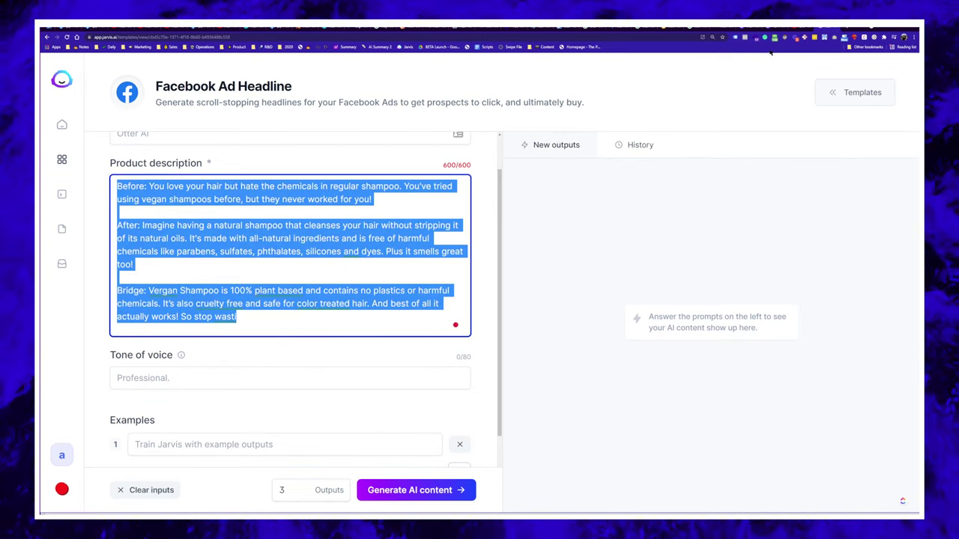
pyautogui.press('super+x')
# - Reuse the copied vegan women health nerds brief as product description, set the product name to "Vegan shampoo" and generate three headline outputs
pyautogui.press('shift+super+v')
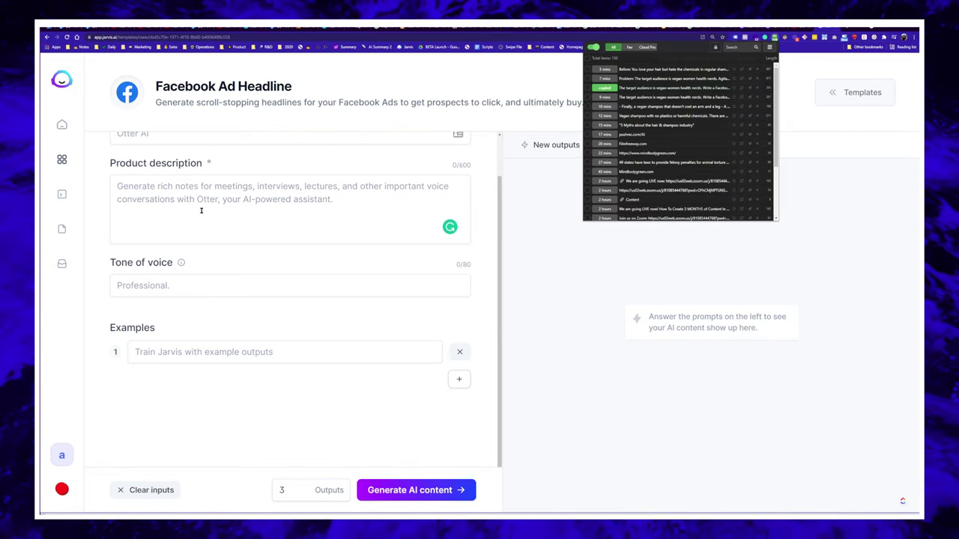
pyautogui.click(666, 88)
pyautogui.scroll(1, 176, 173)
pyautogui.click(171, 182)
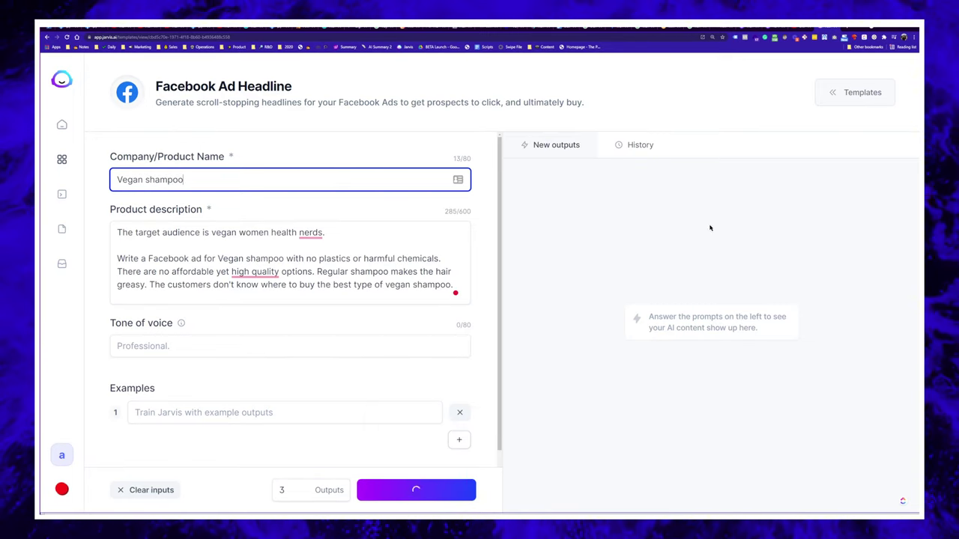
pyautogui.scroll(-1, 445, 381)
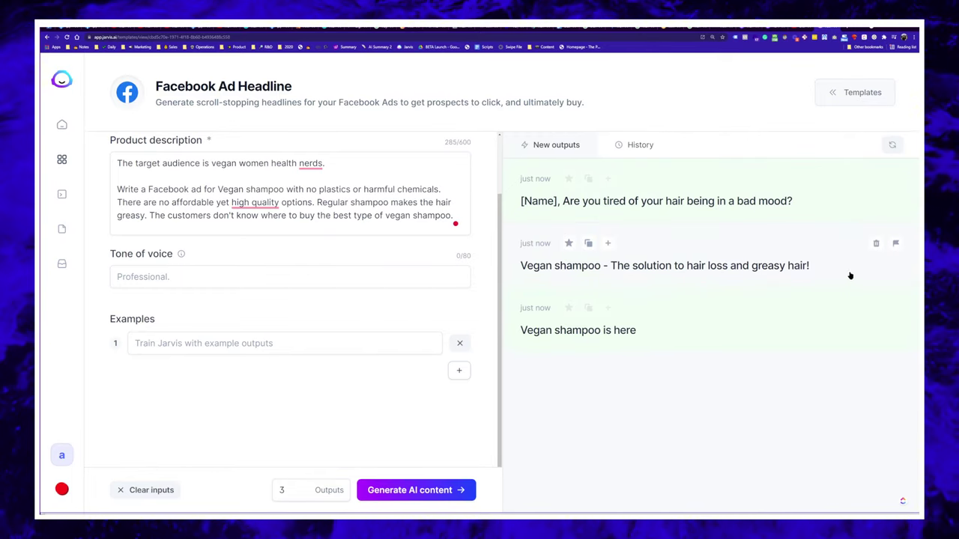
pyautogui.click(439, 490)
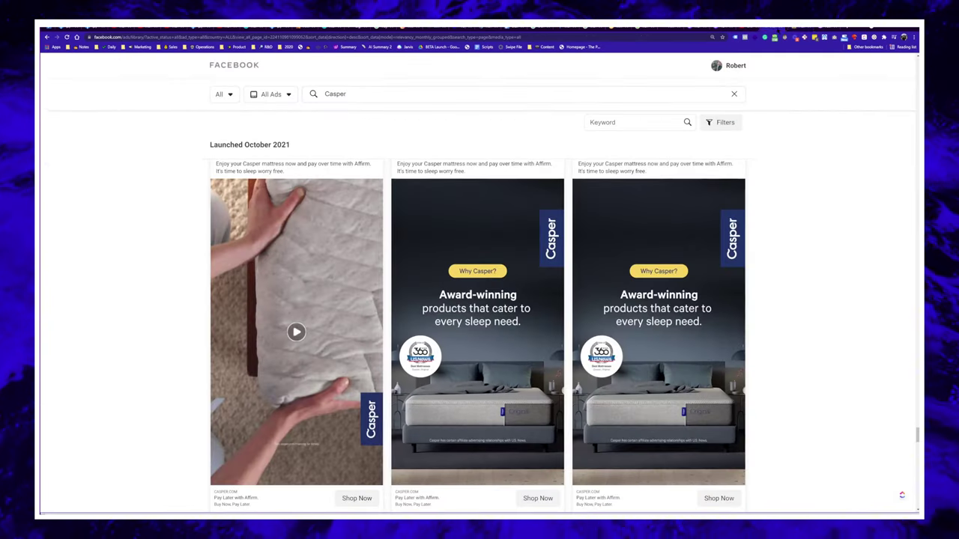
# - Look at the "Why Casper?" ads in the Facebook Ad Library and open canva.com in a new tab
pyautogui.moveTo(583, 407)
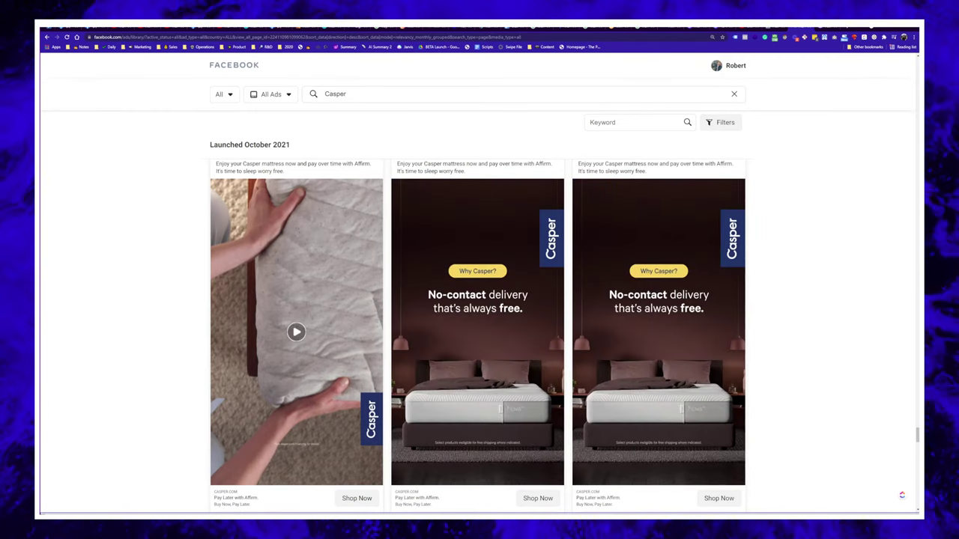
pyautogui.moveTo(533, 301)
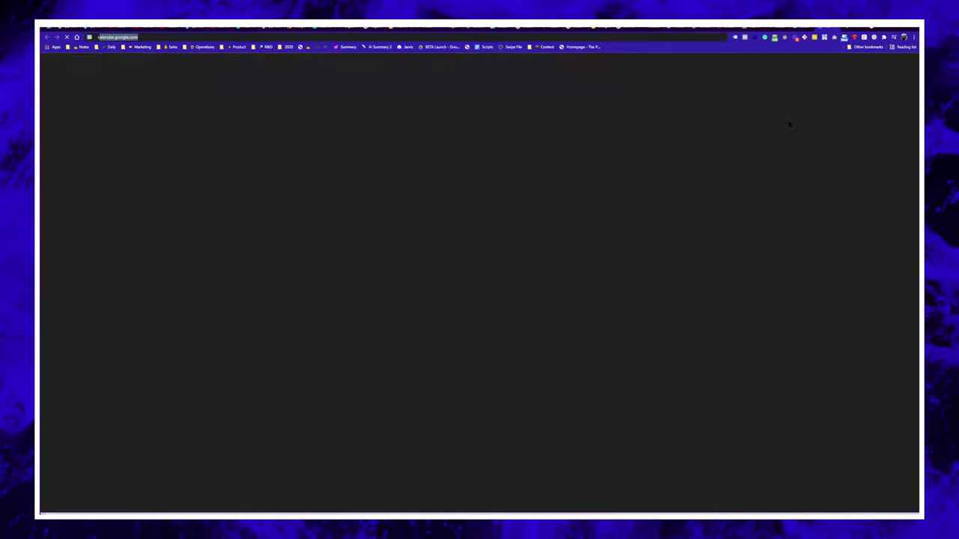
pyautogui.hotkey('ctrl', 't')
pyautogui.write('canva.com')
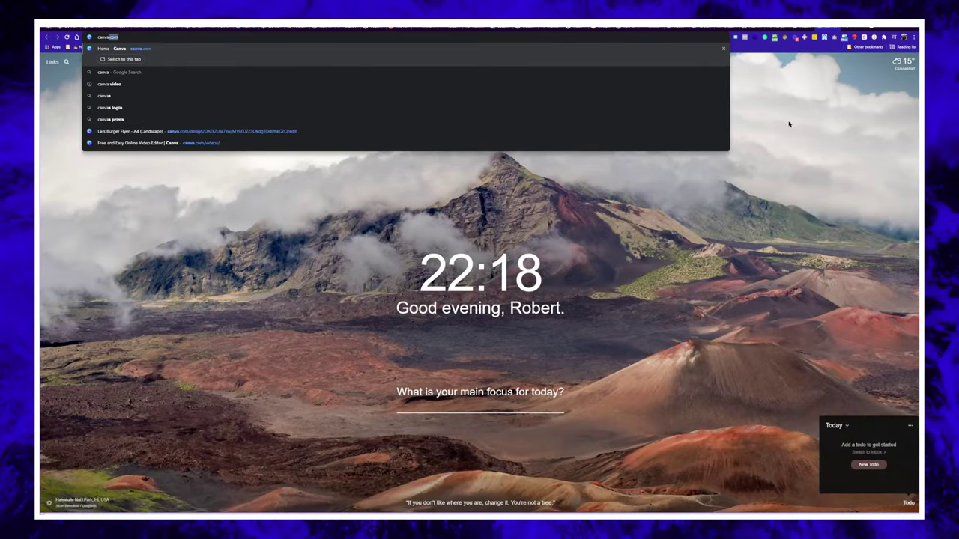
pyautogui.press('Return')
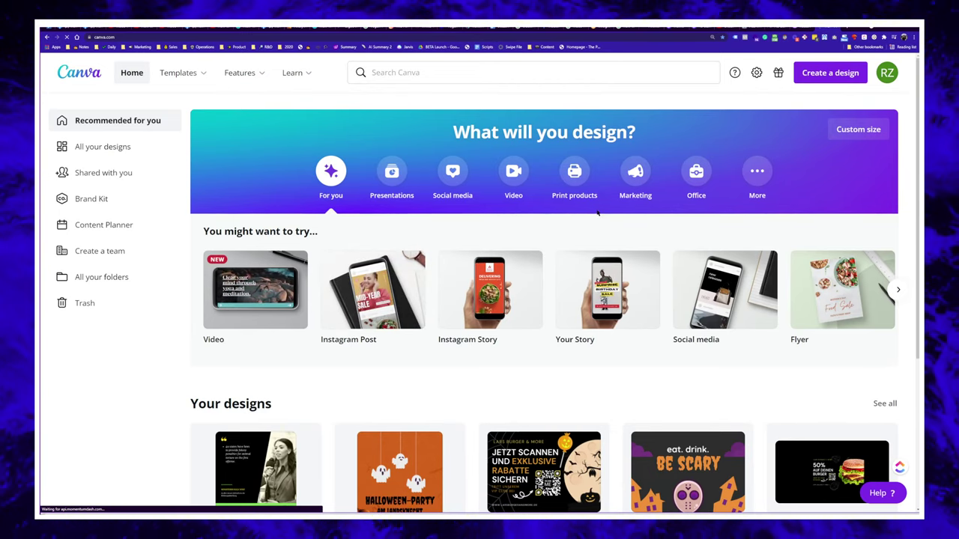
# - Check the content calendar on the strategy page and switch to the Content Distribution Strategy diagram in Miro
pyautogui.hotkey('alt', 'Tab')
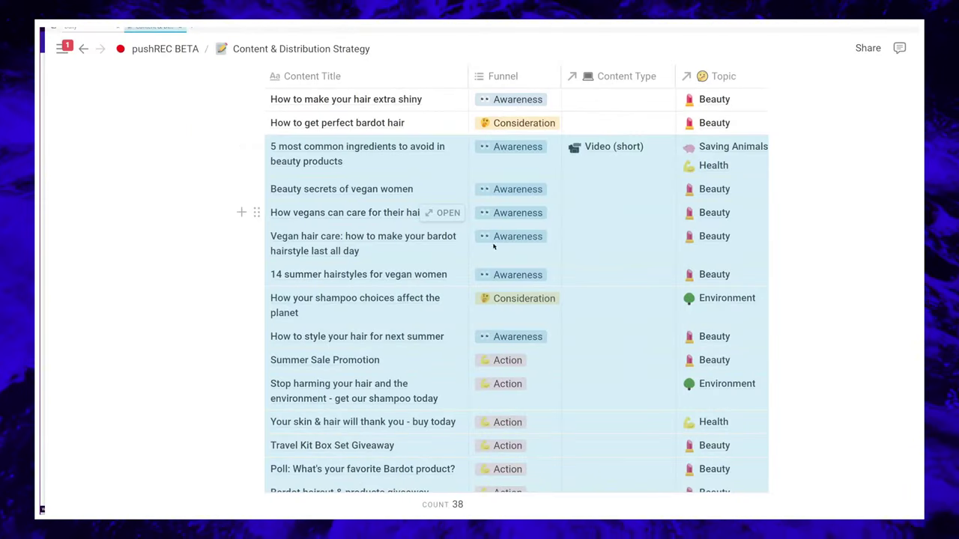
pyautogui.hotkey('alt', 'Tab')
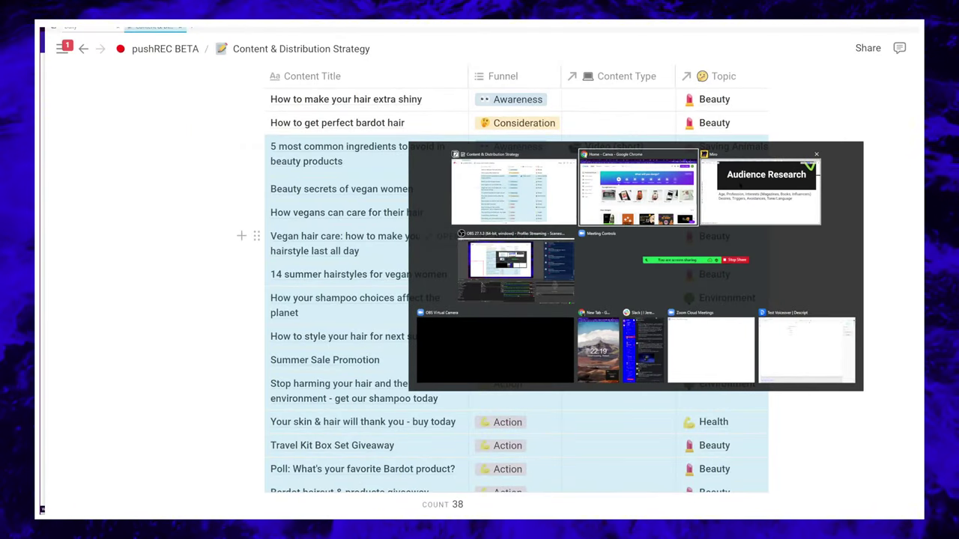
pyautogui.click(758, 208)
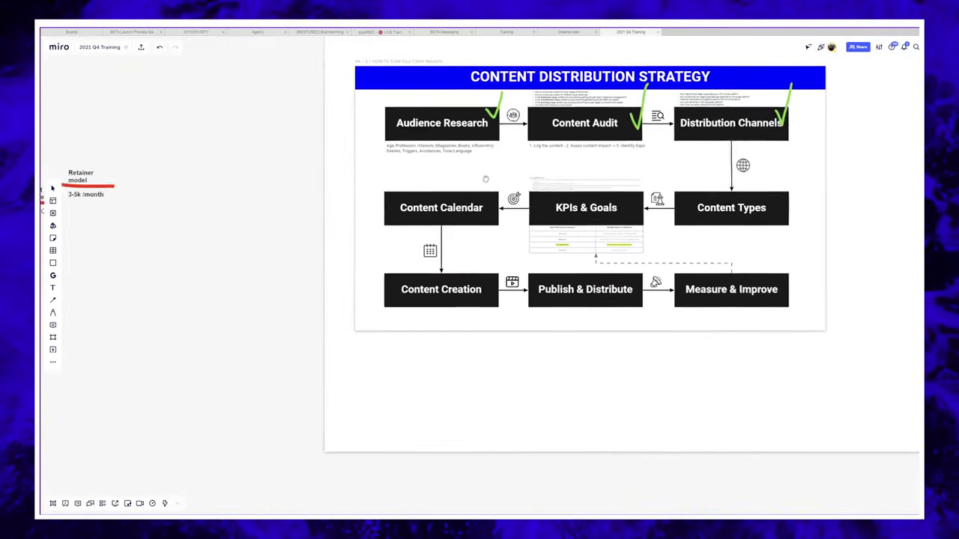